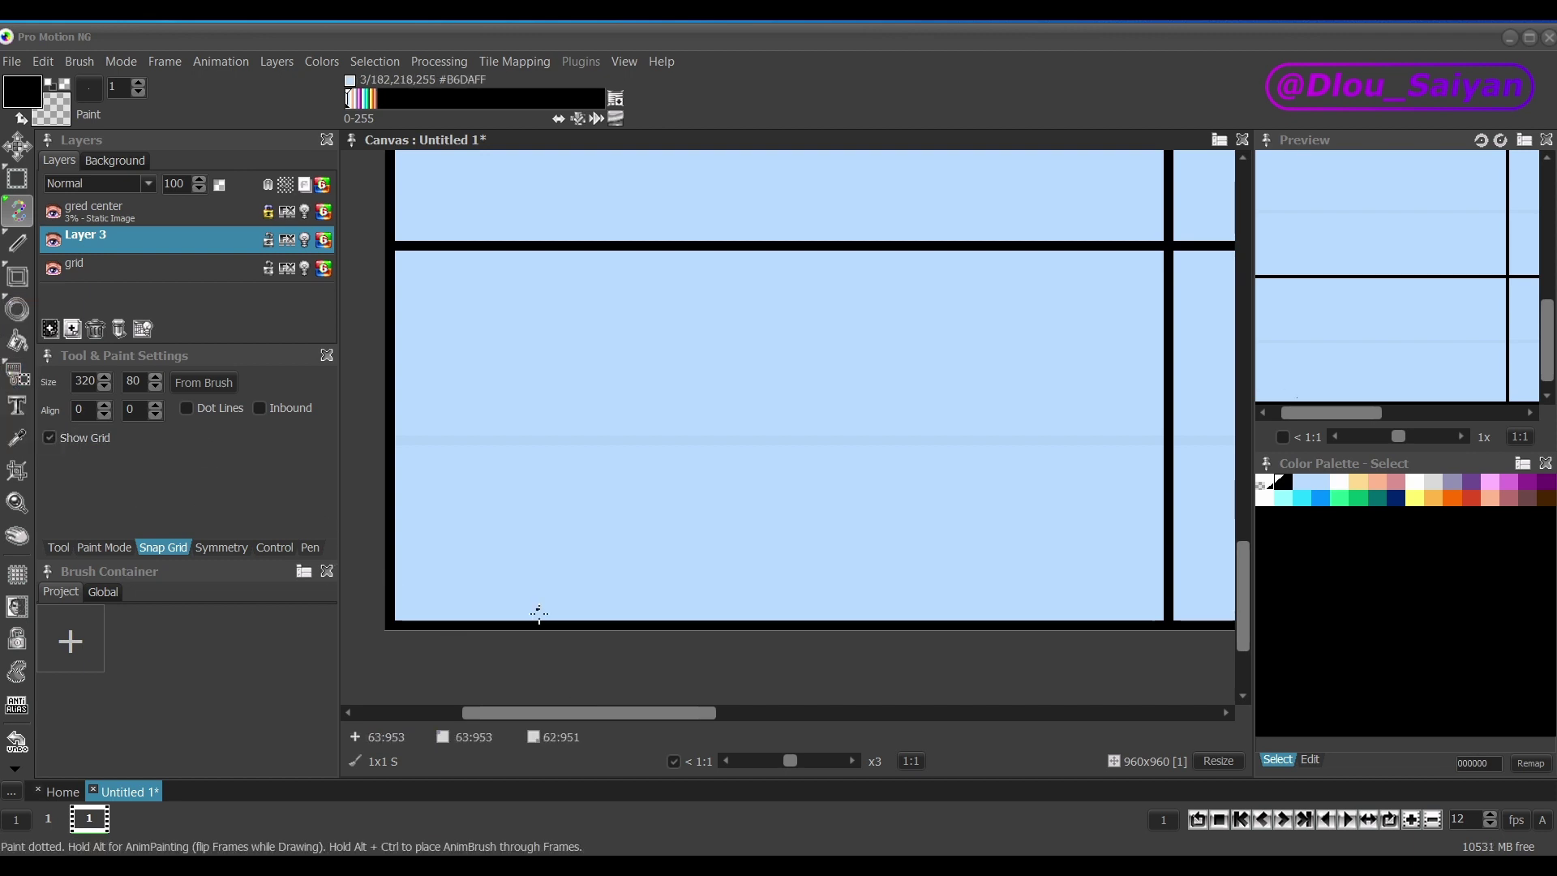
pyautogui.press('t')
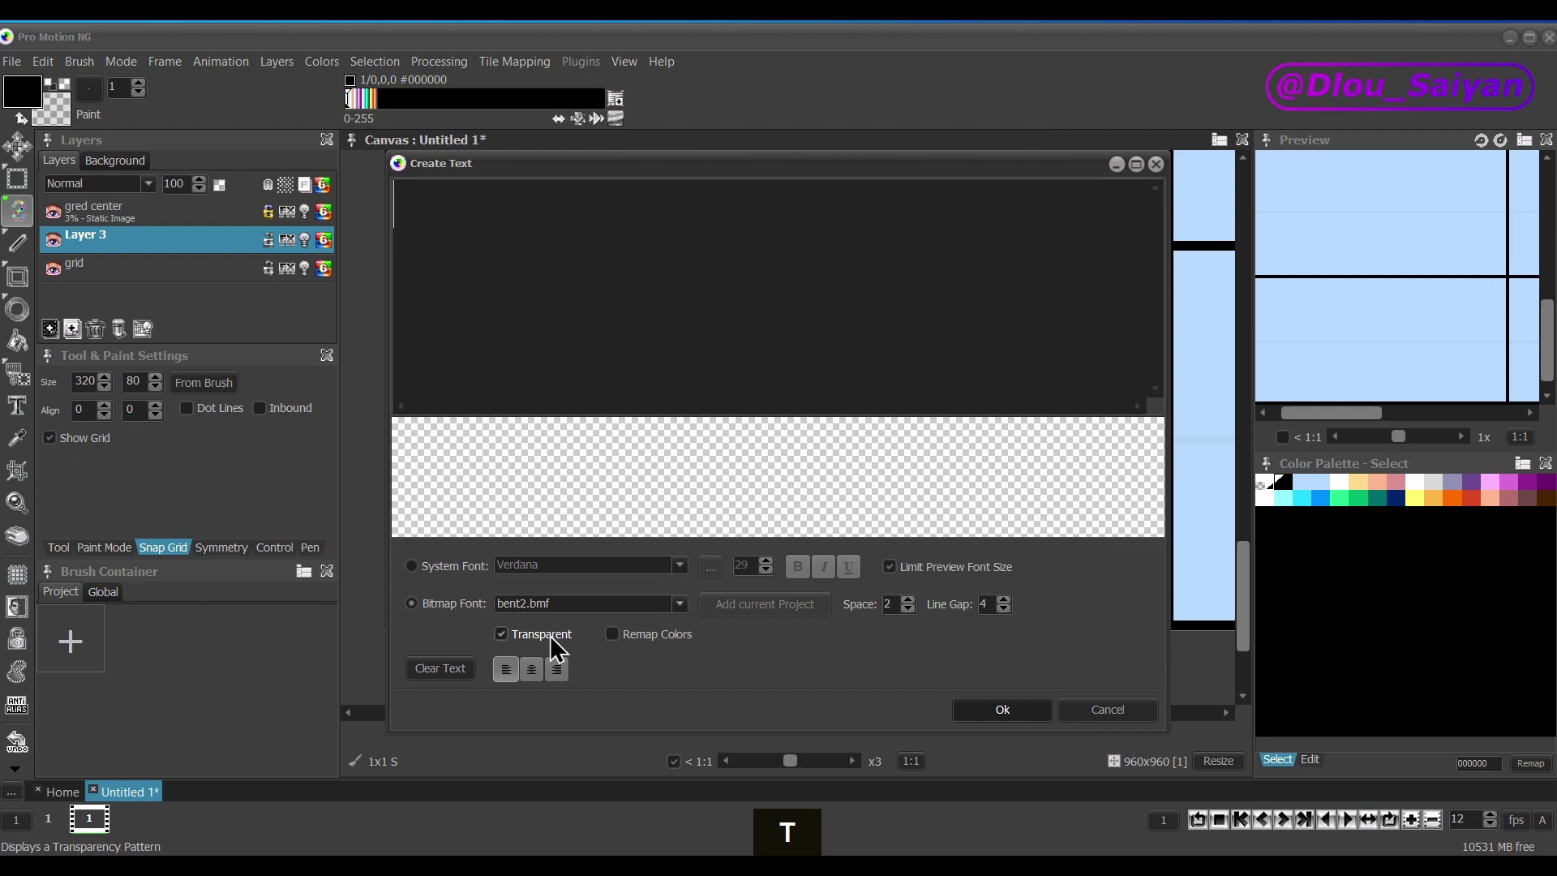
pyautogui.click(1123, 712)
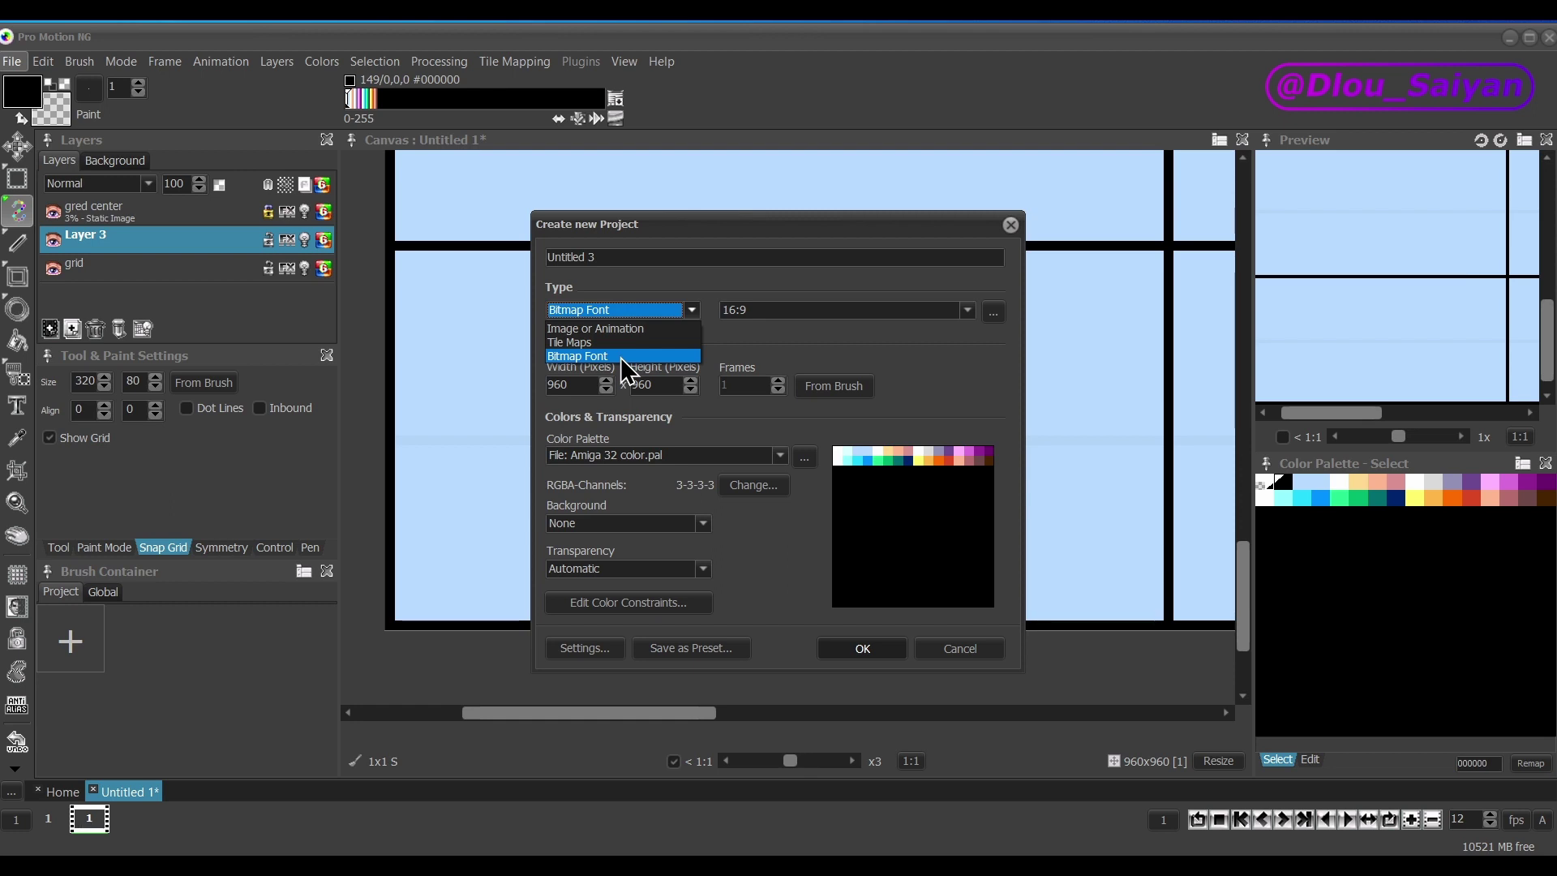
pyautogui.click(961, 648)
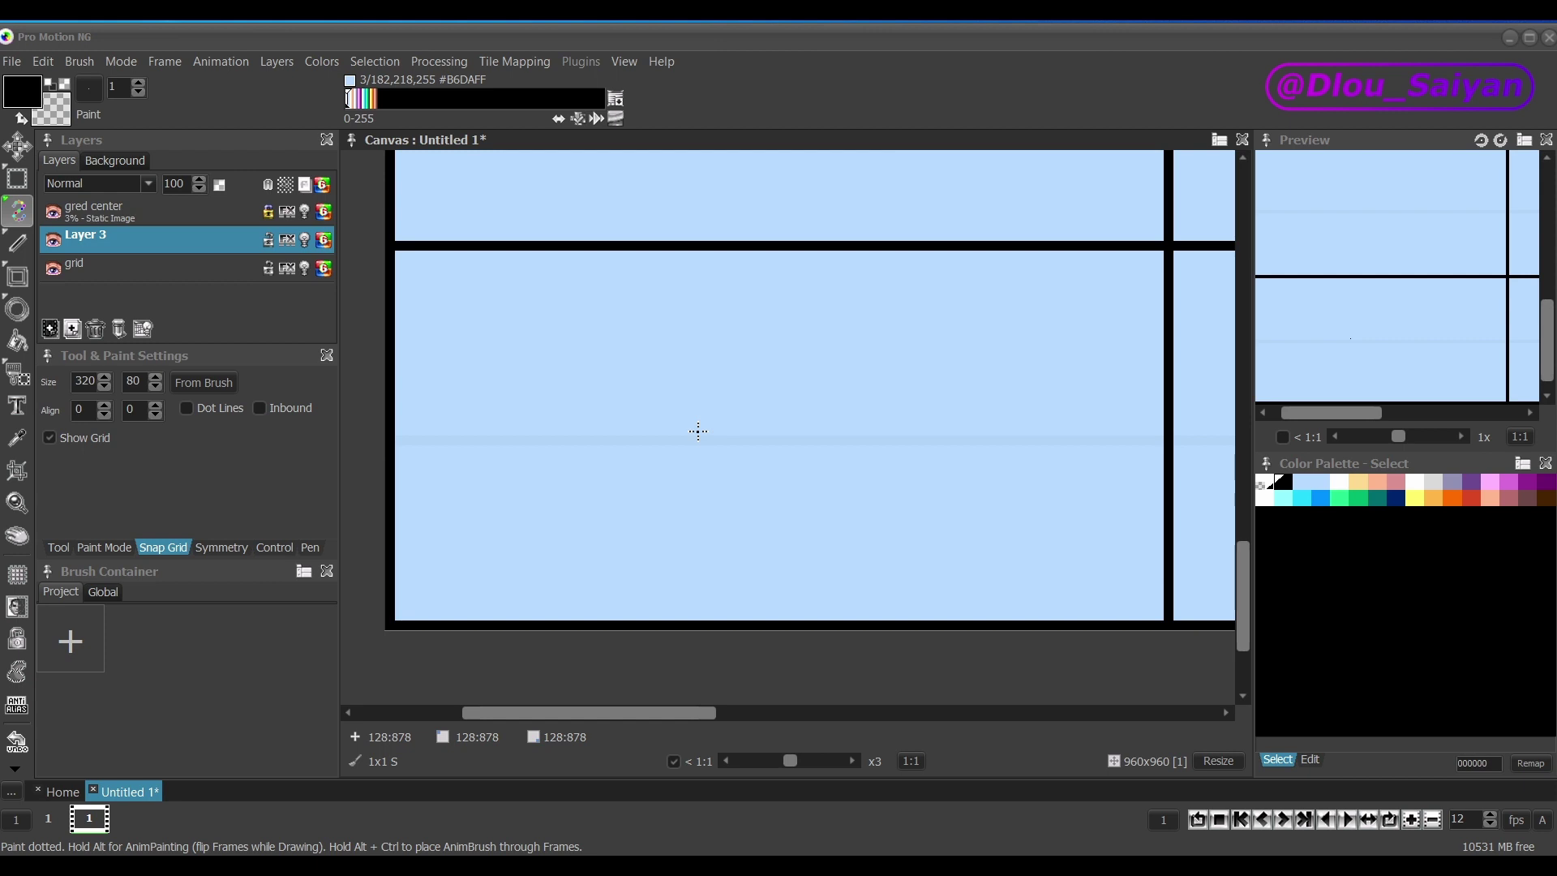
# Start a new text with the System Font option and enter SUMMER.
pyautogui.press('t')
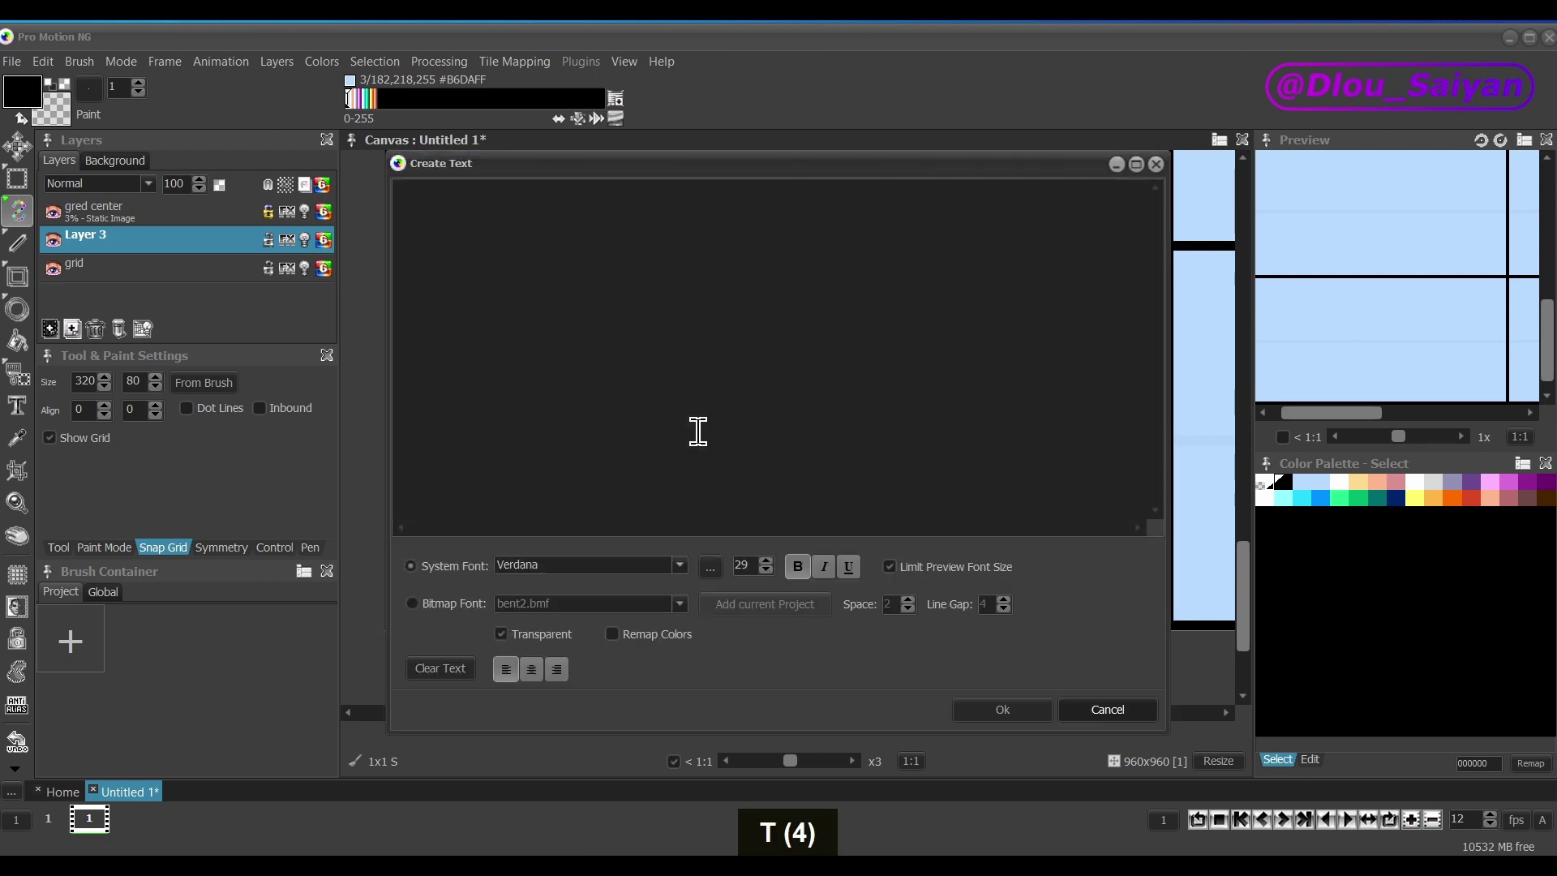
pyautogui.click(443, 572)
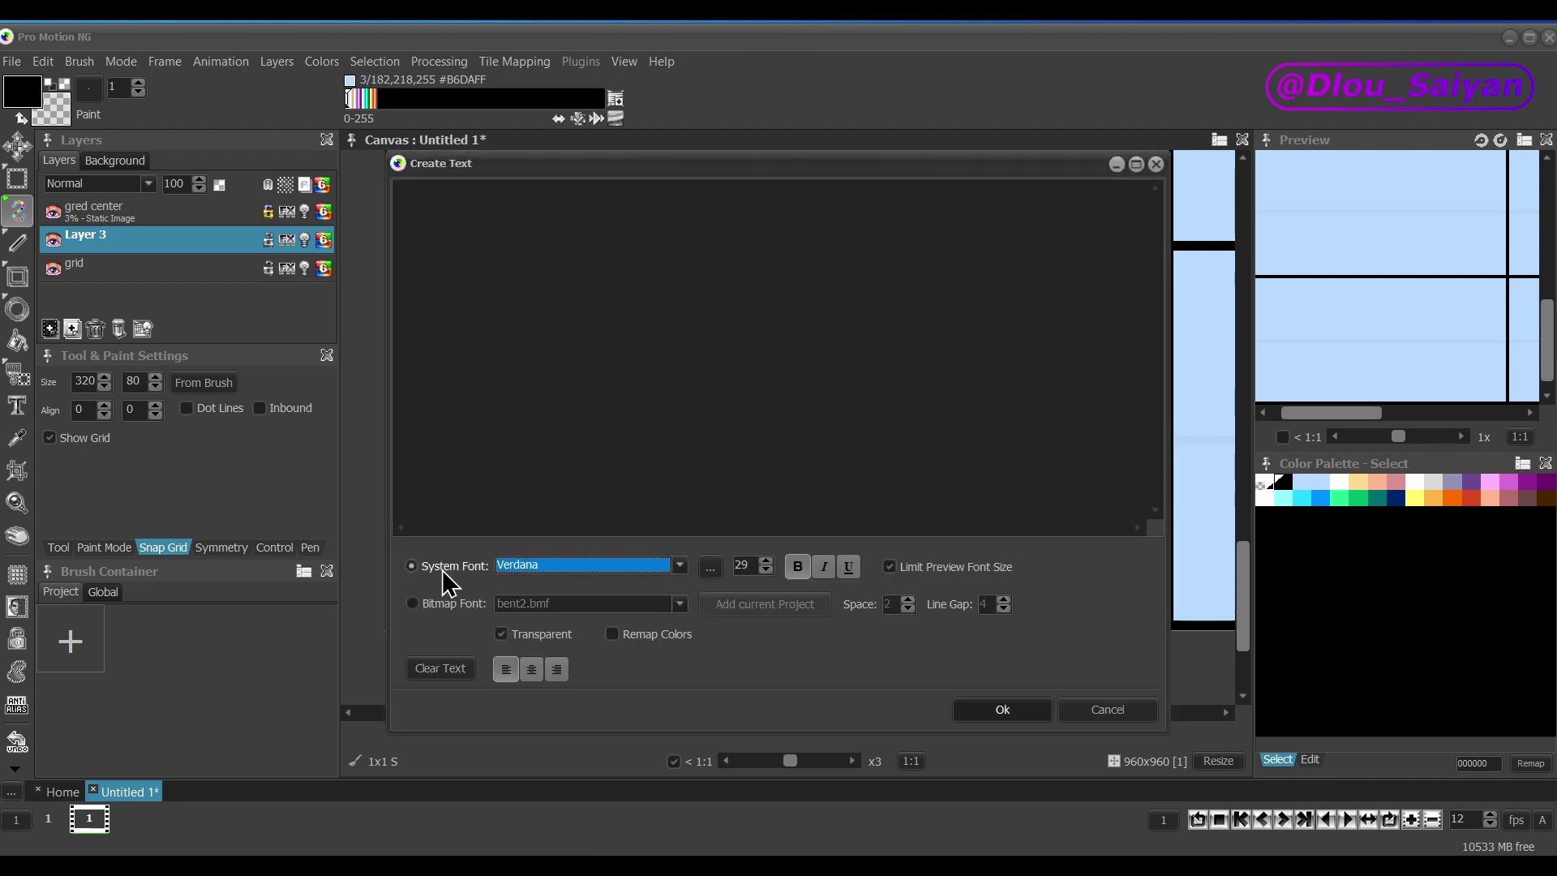
pyautogui.click(575, 566)
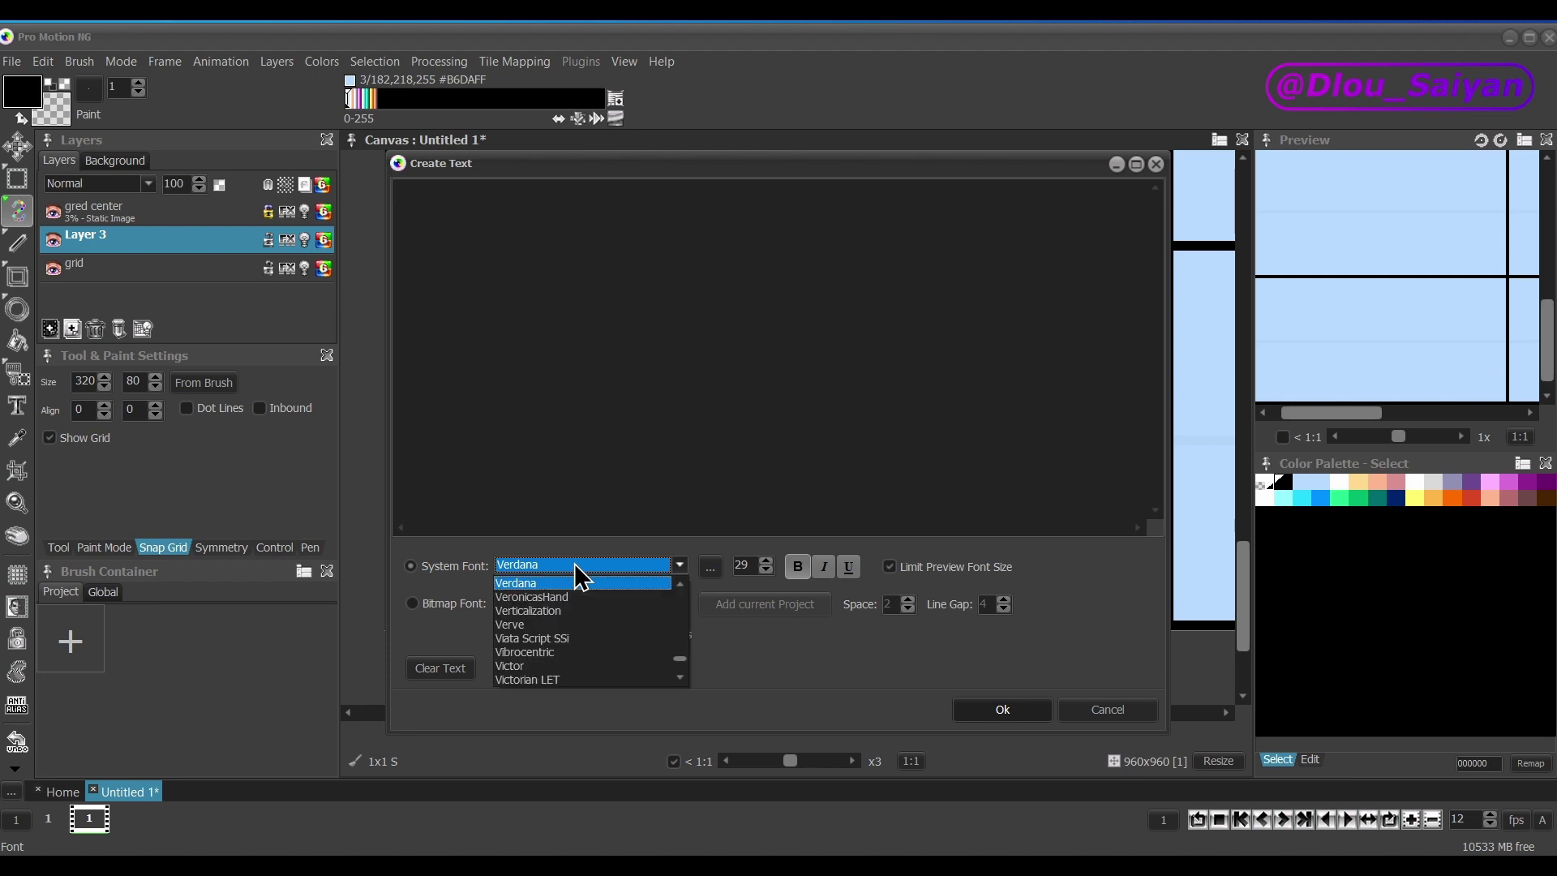
pyautogui.click(425, 594)
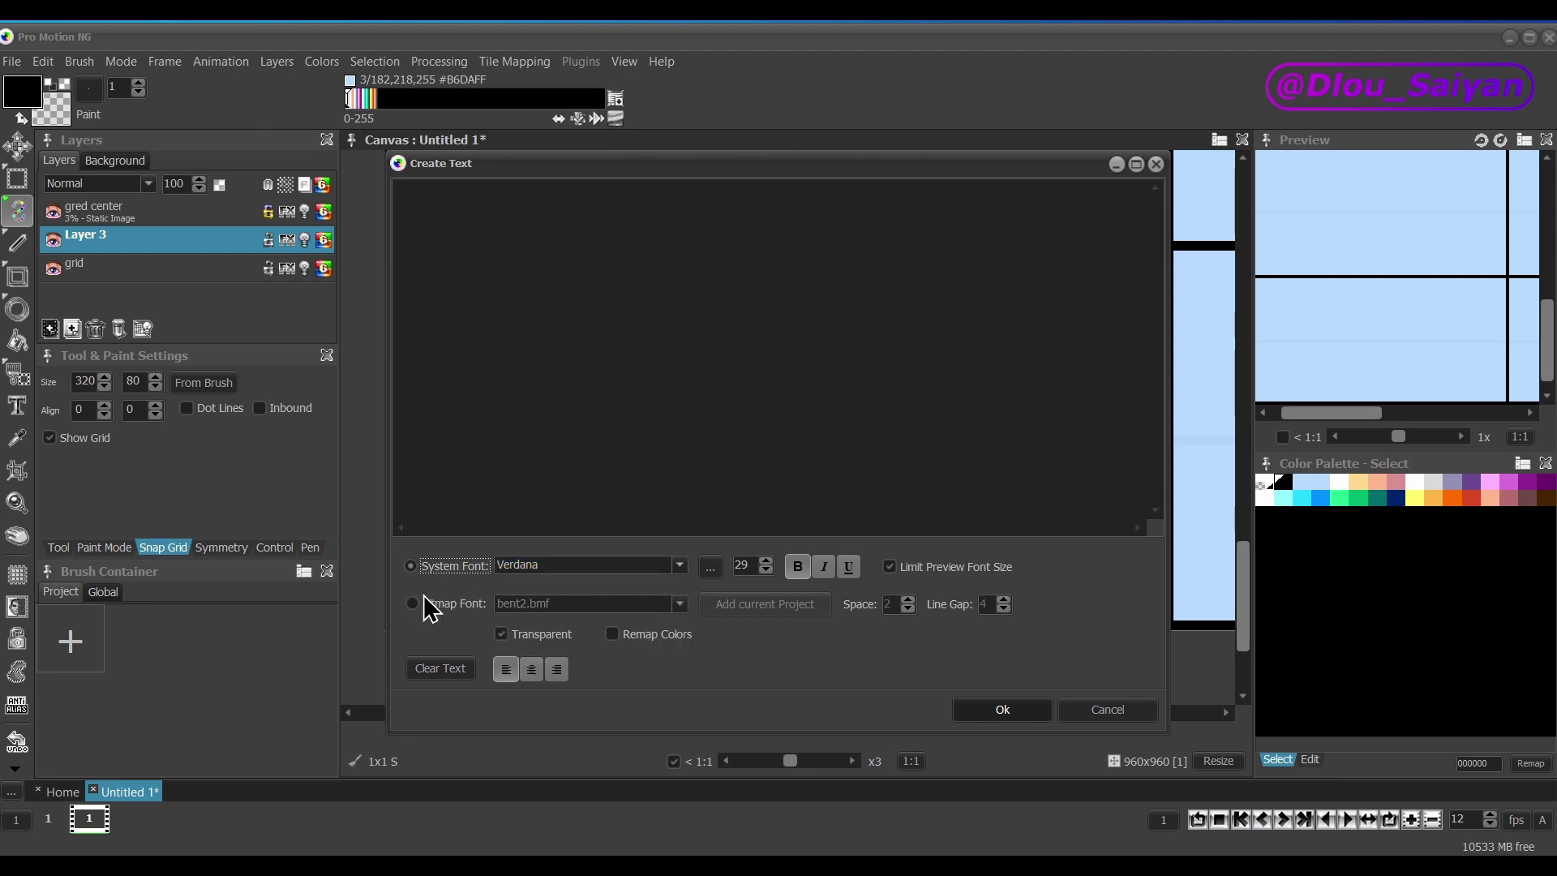
pyautogui.click(411, 604)
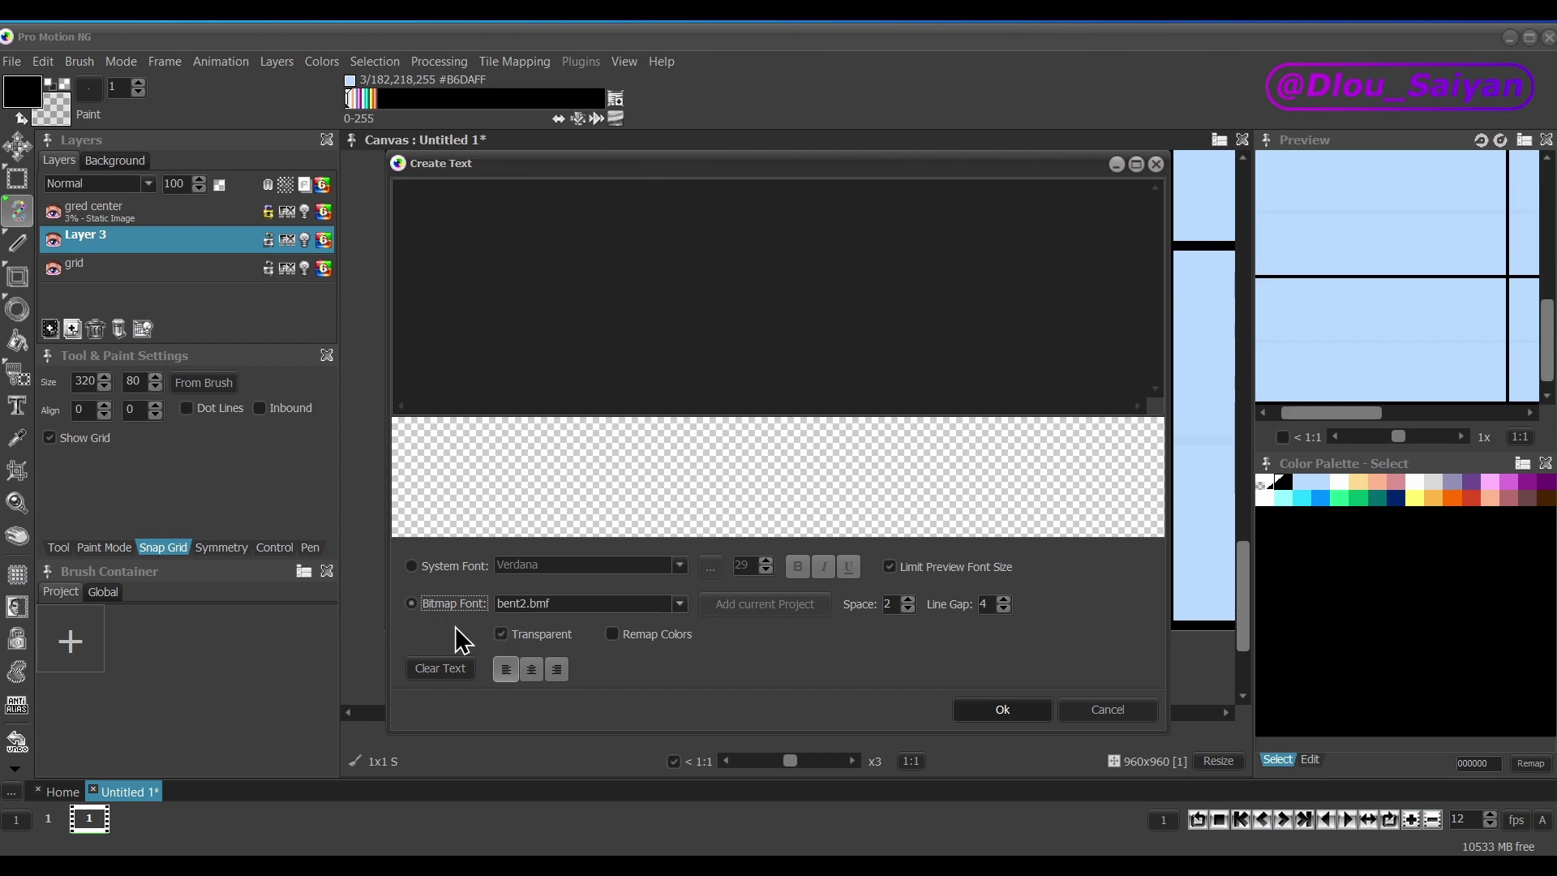
pyautogui.click(412, 566)
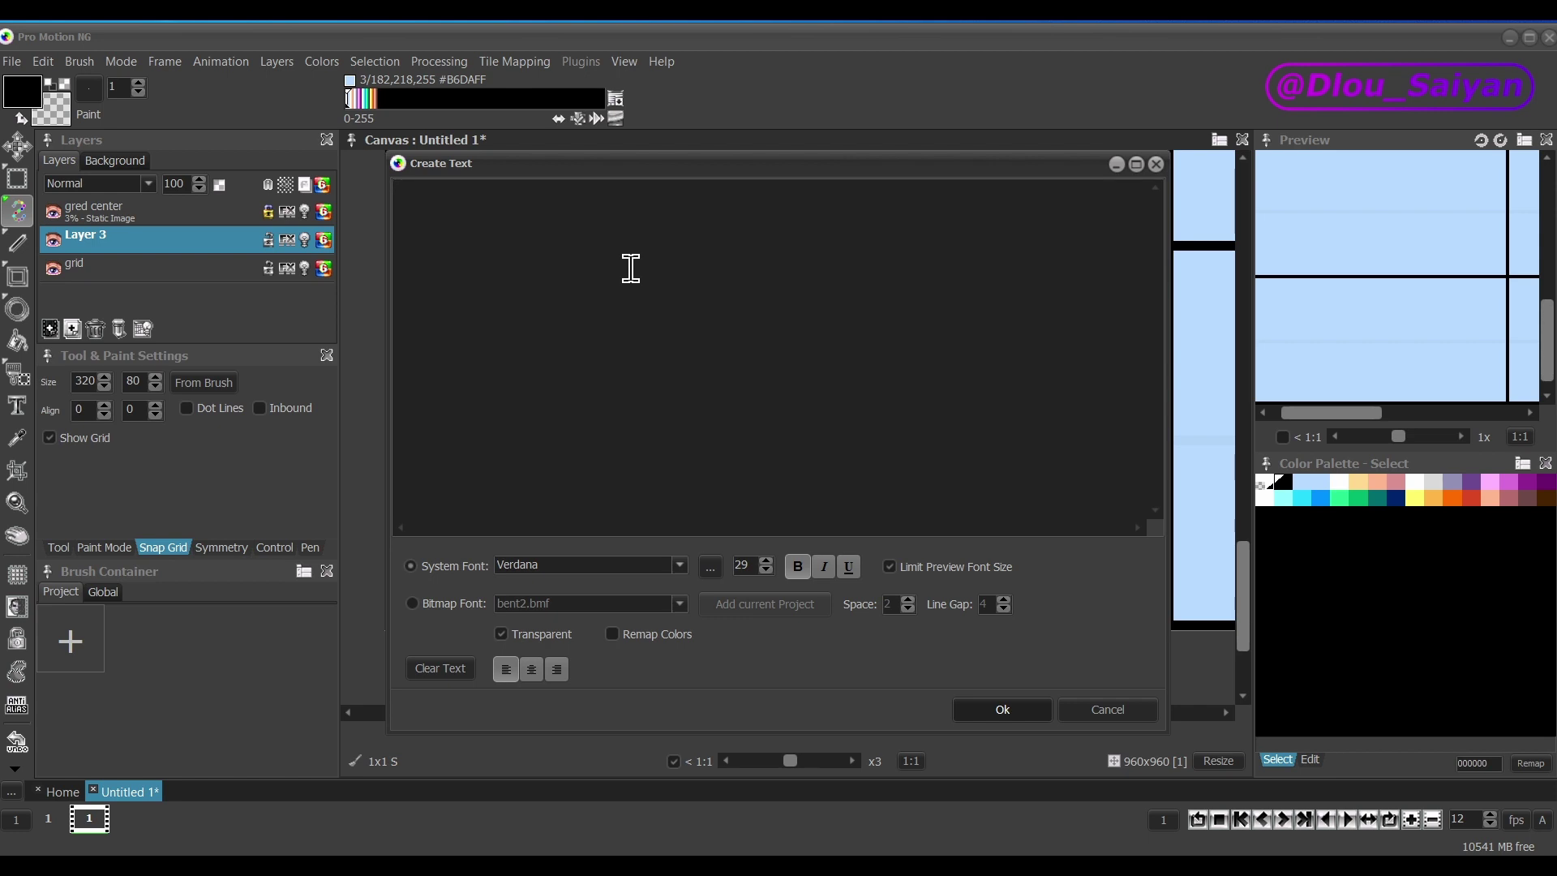
pyautogui.write('SUMMER')
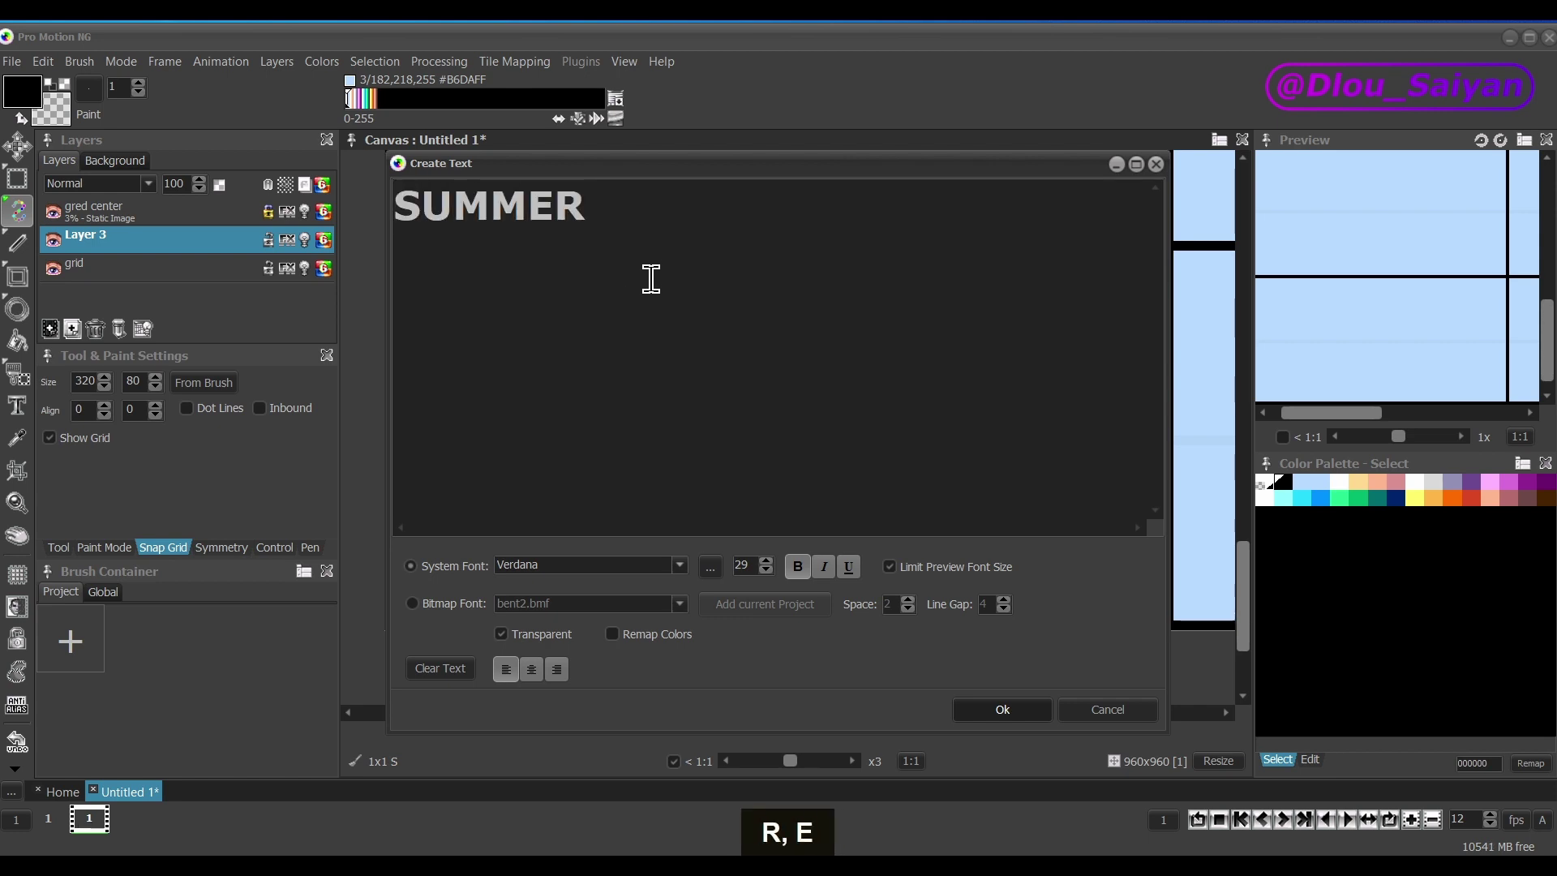
# Try the Venus flytrap & the bug font on the text and return to Verdana.
pyautogui.click(600, 568)
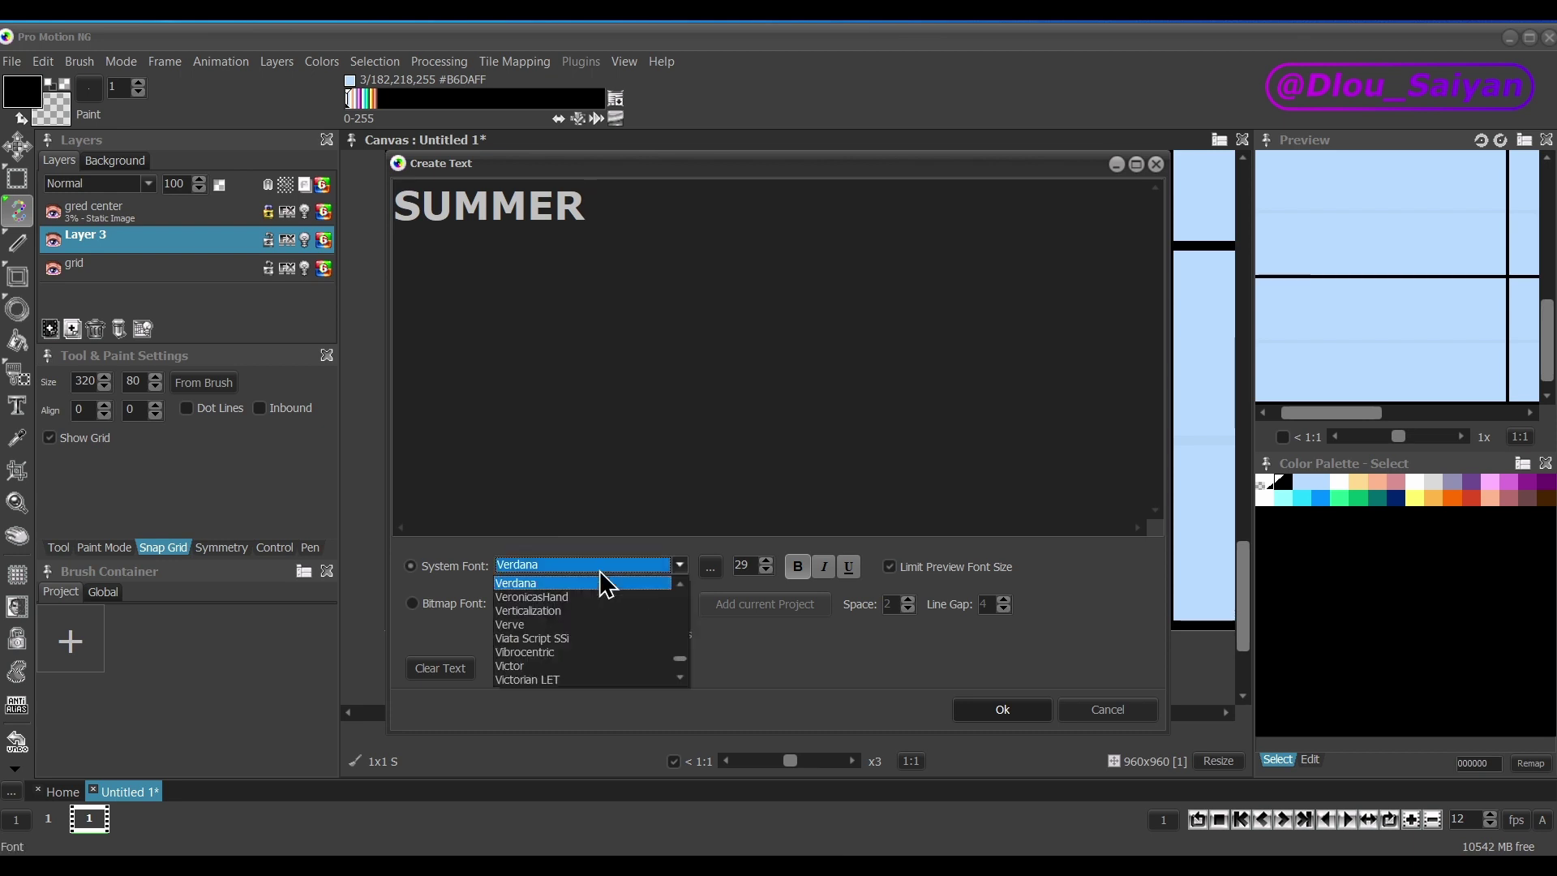
pyautogui.scroll(3, 585, 661)
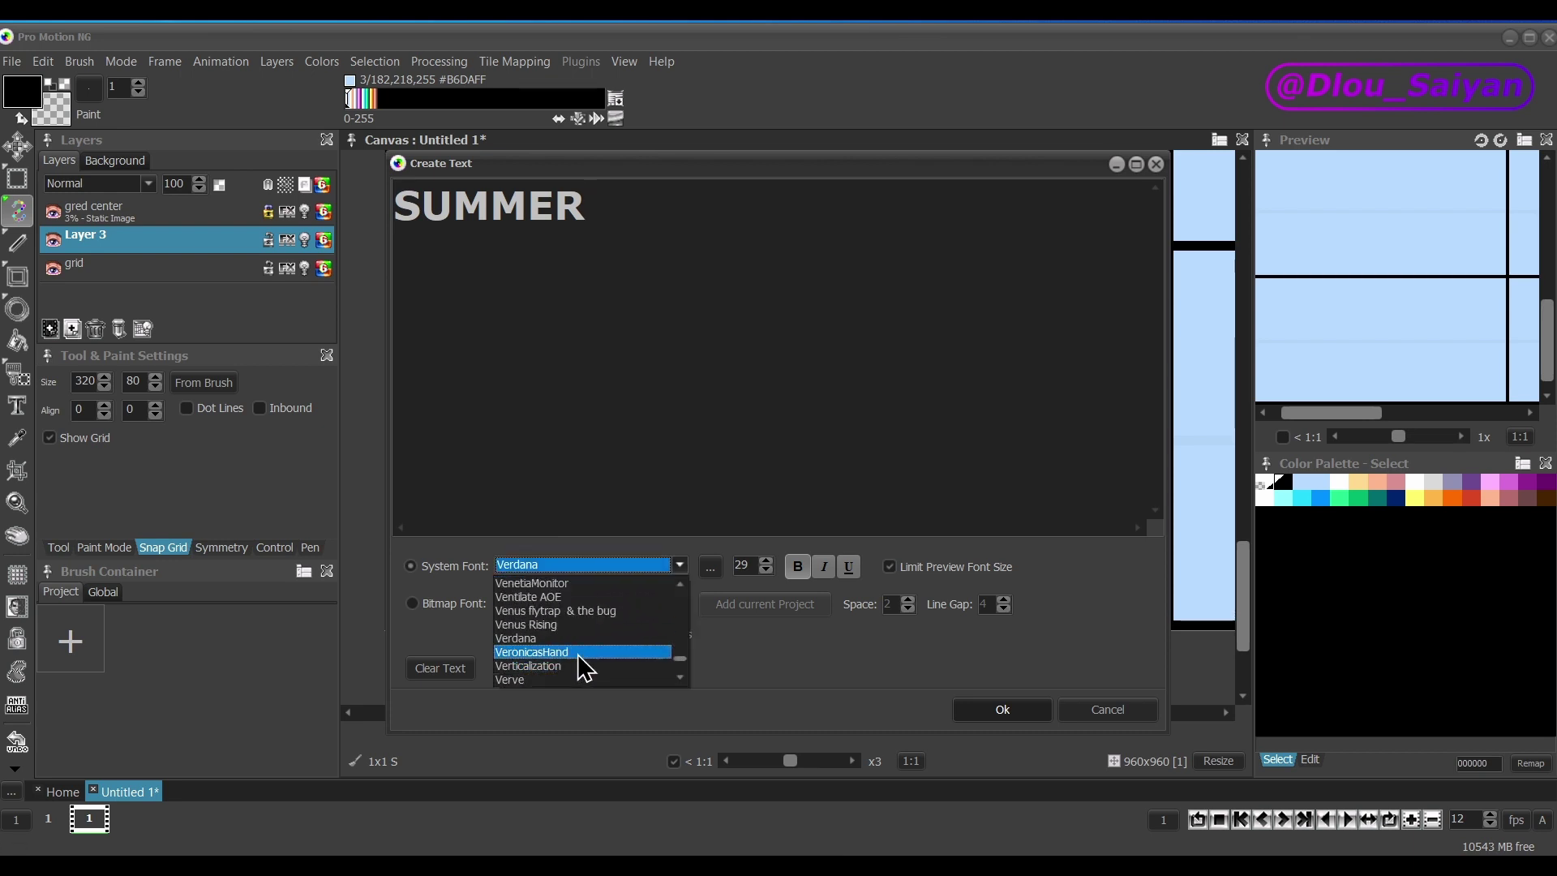
pyautogui.click(586, 648)
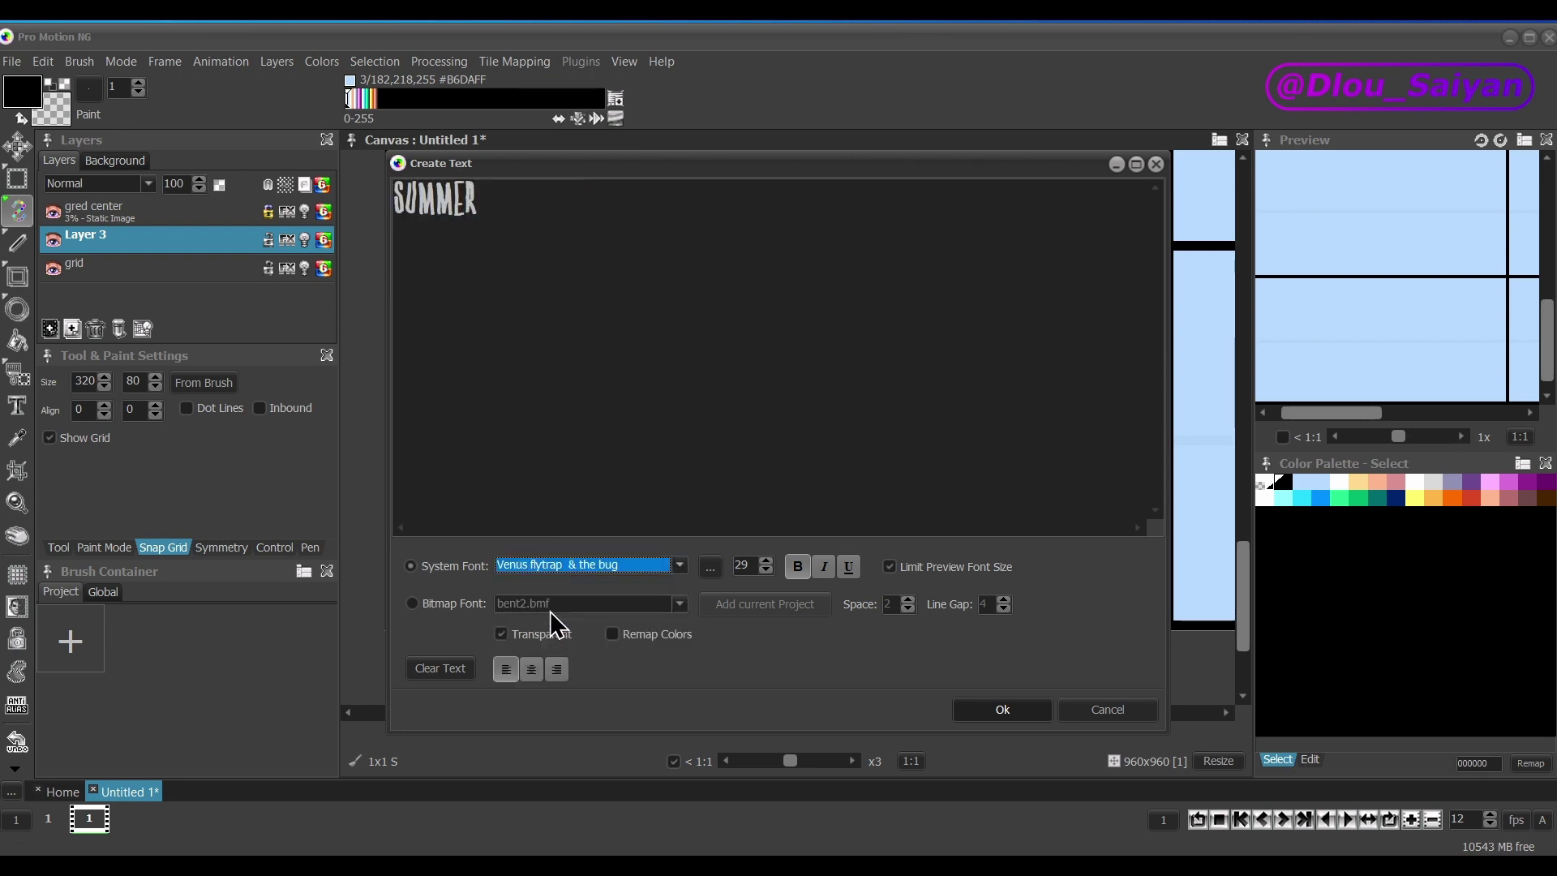
pyautogui.click(598, 562)
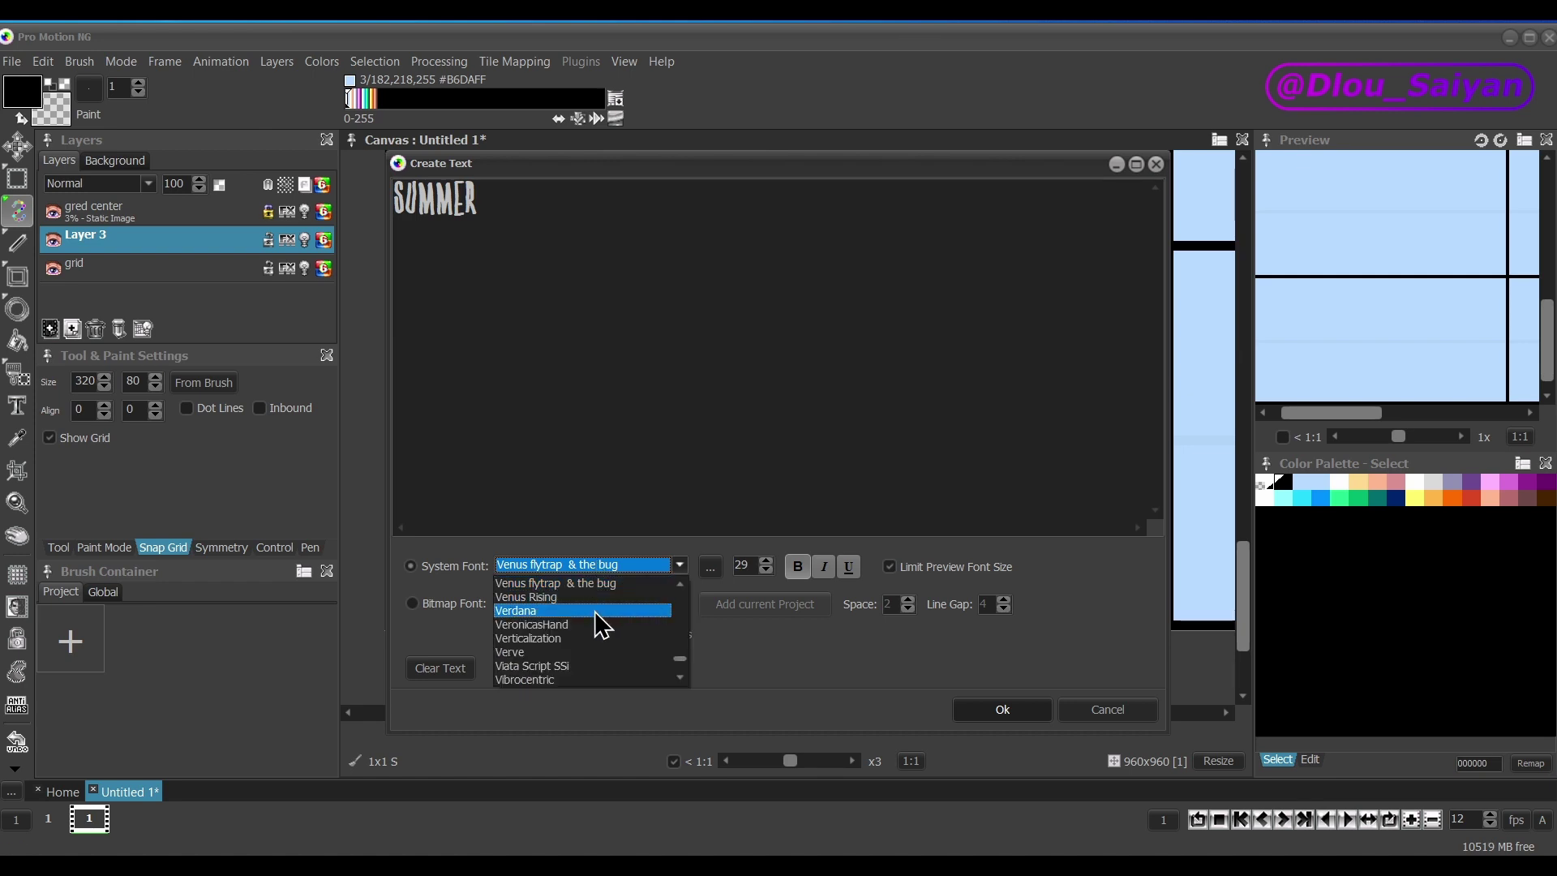
pyautogui.scroll(-1, 596, 613)
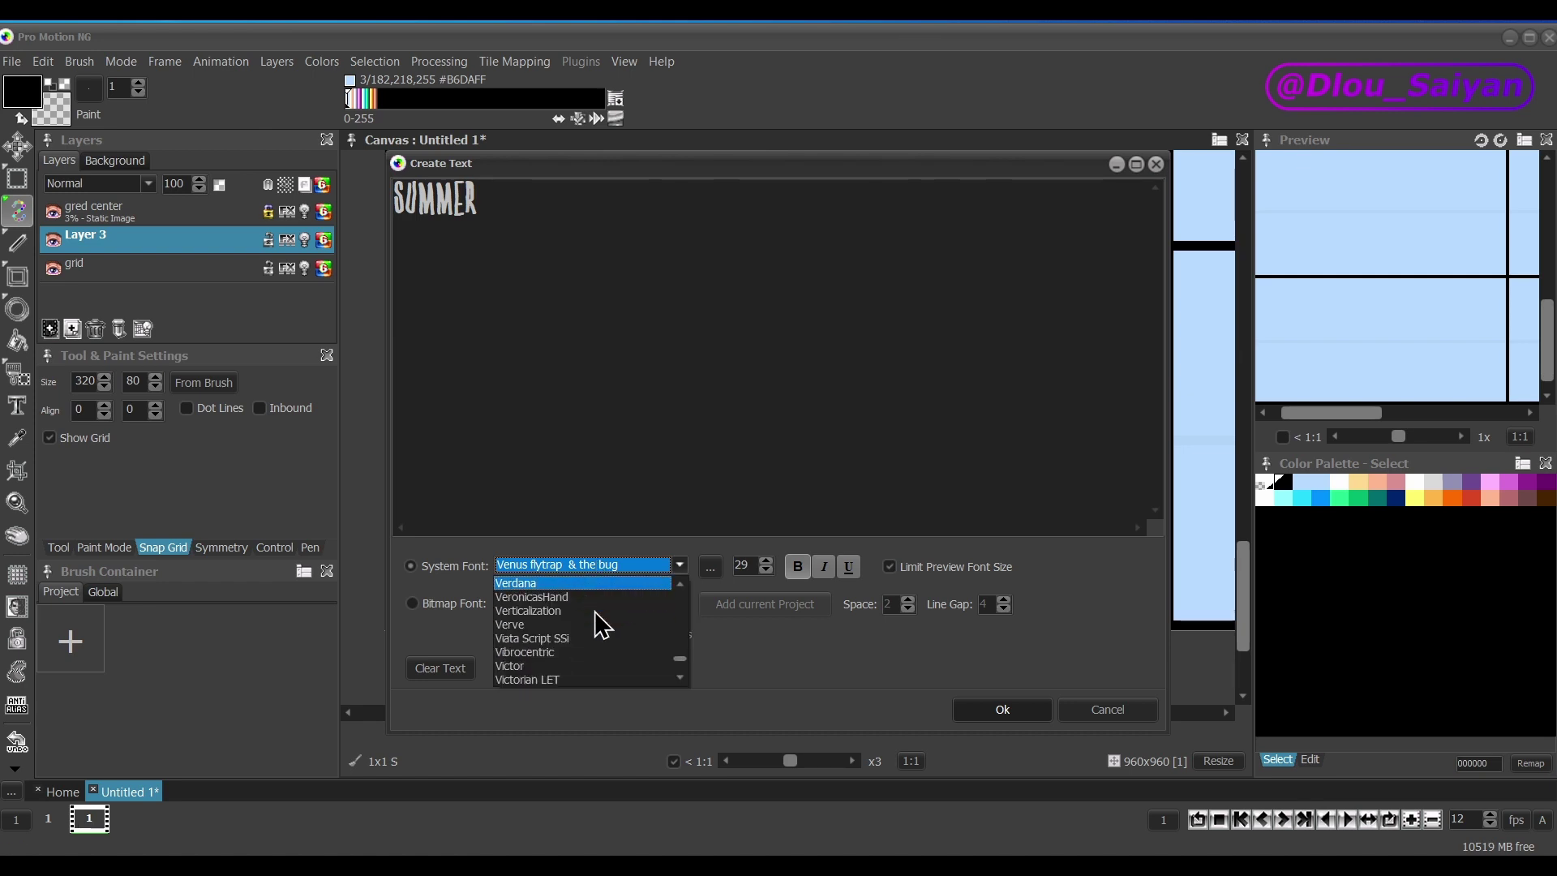
pyautogui.scroll(-2, 602, 625)
pyautogui.scroll(2, 598, 626)
pyautogui.press('Return')
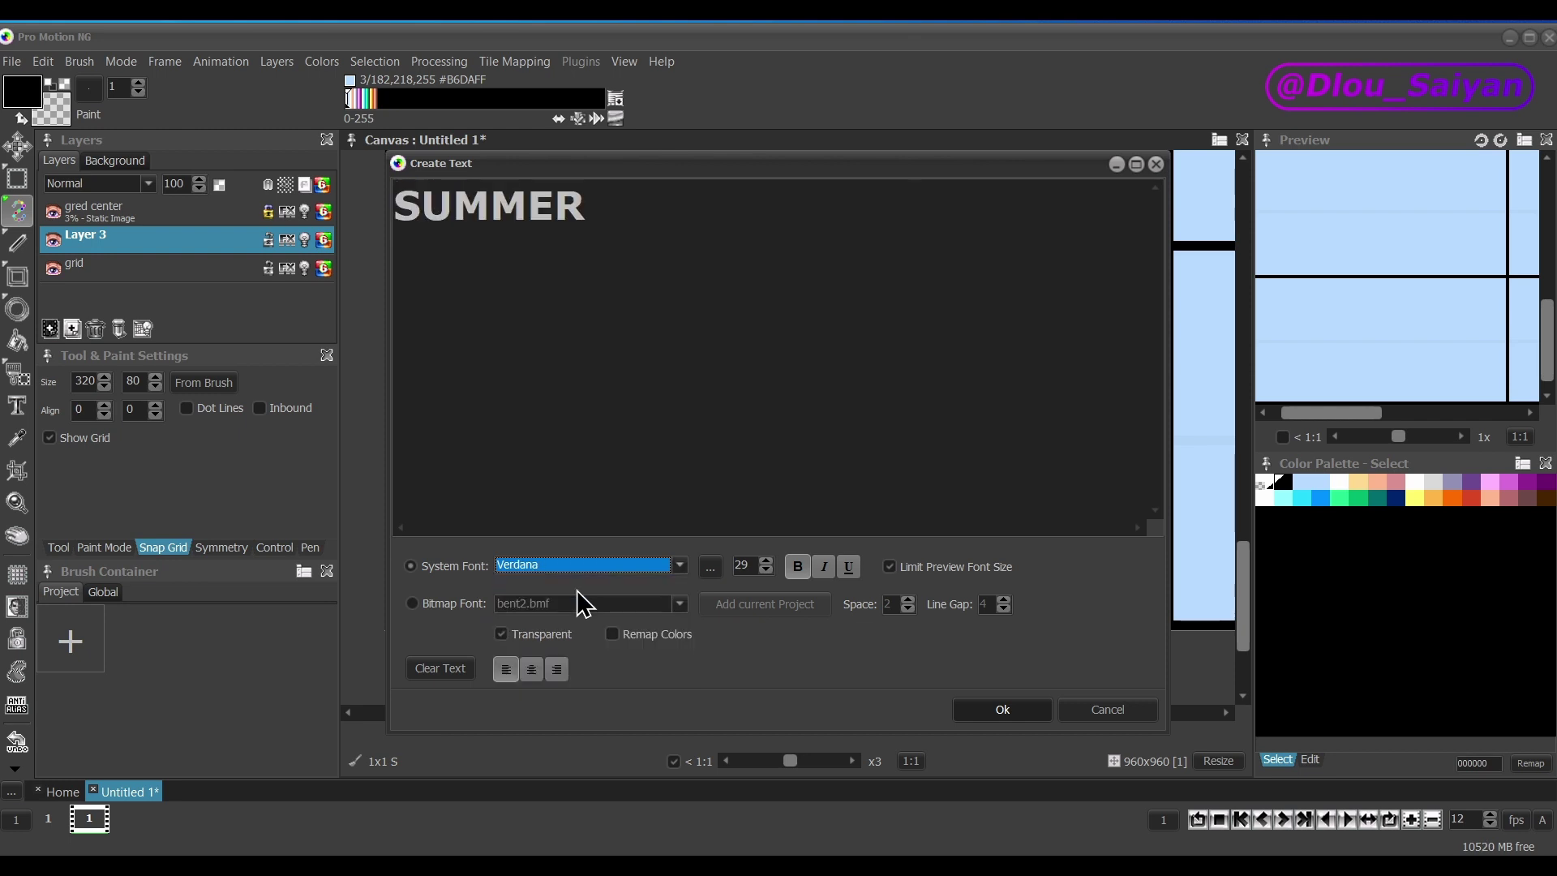
# Set the font size to 34 and try the bold, italic and underline styles, keeping only bold on.
pyautogui.scroll(5, 767, 566)
pyautogui.click(791, 565)
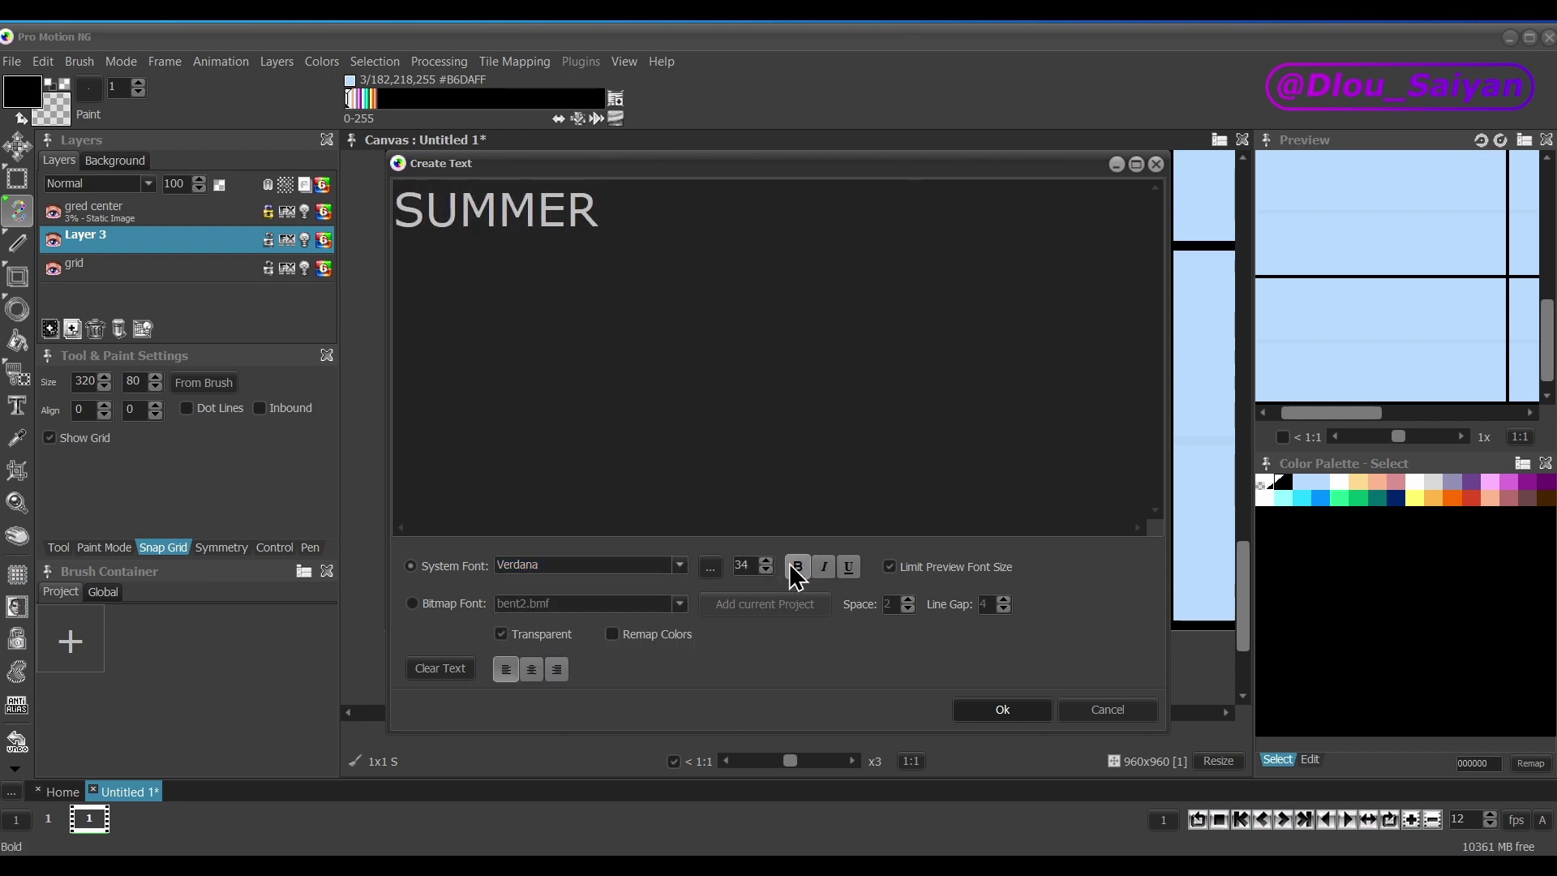
pyautogui.click(791, 564)
pyautogui.click(791, 565)
pyautogui.click(824, 568)
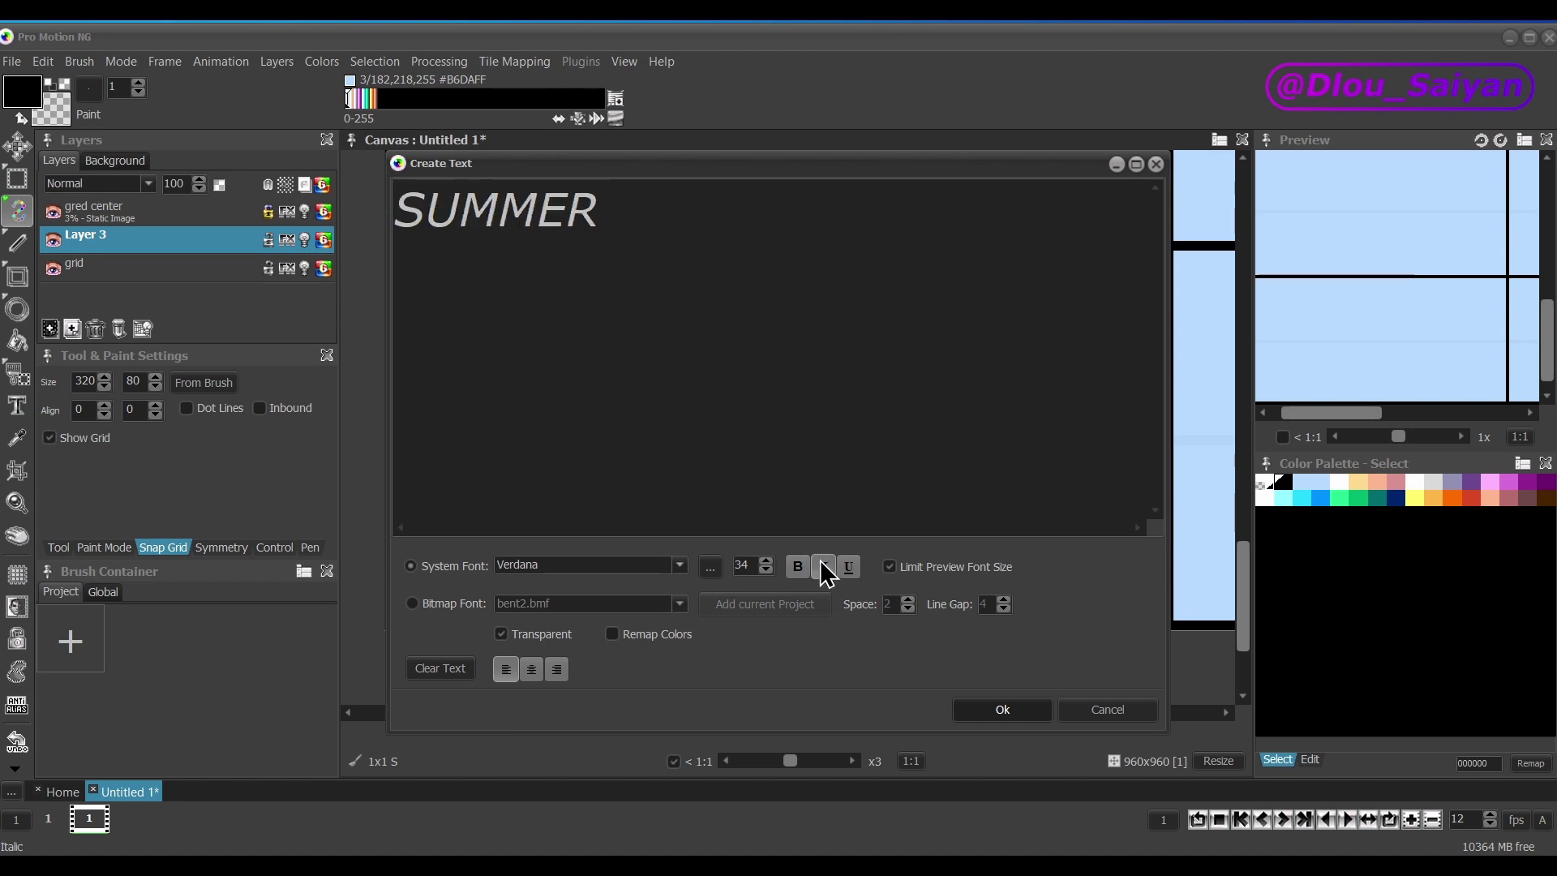
pyautogui.click(824, 567)
pyautogui.click(849, 566)
pyautogui.click(849, 567)
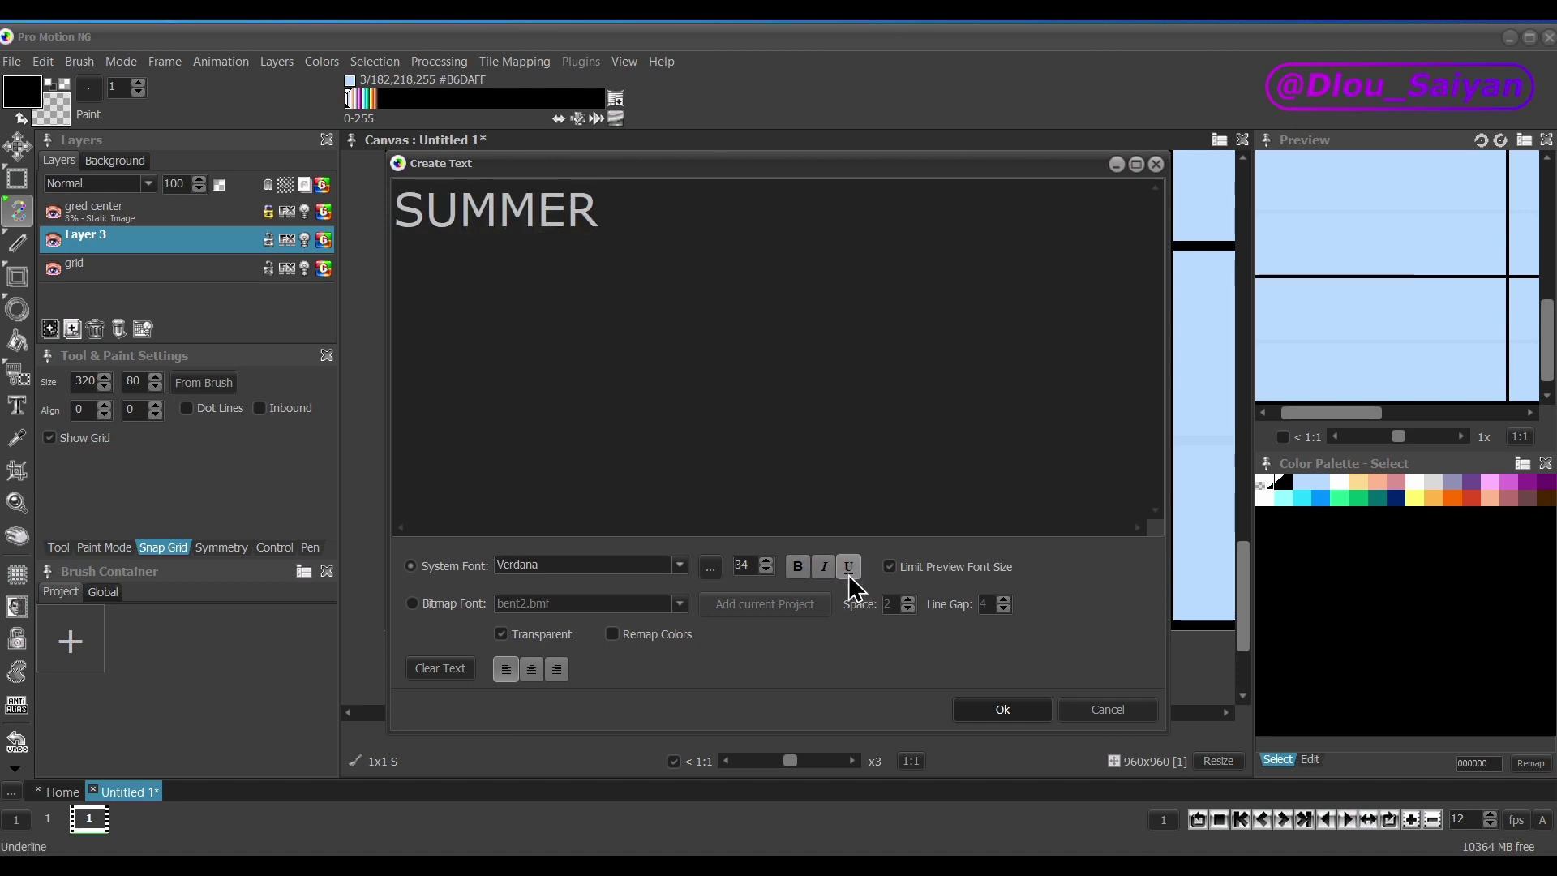
pyautogui.click(799, 567)
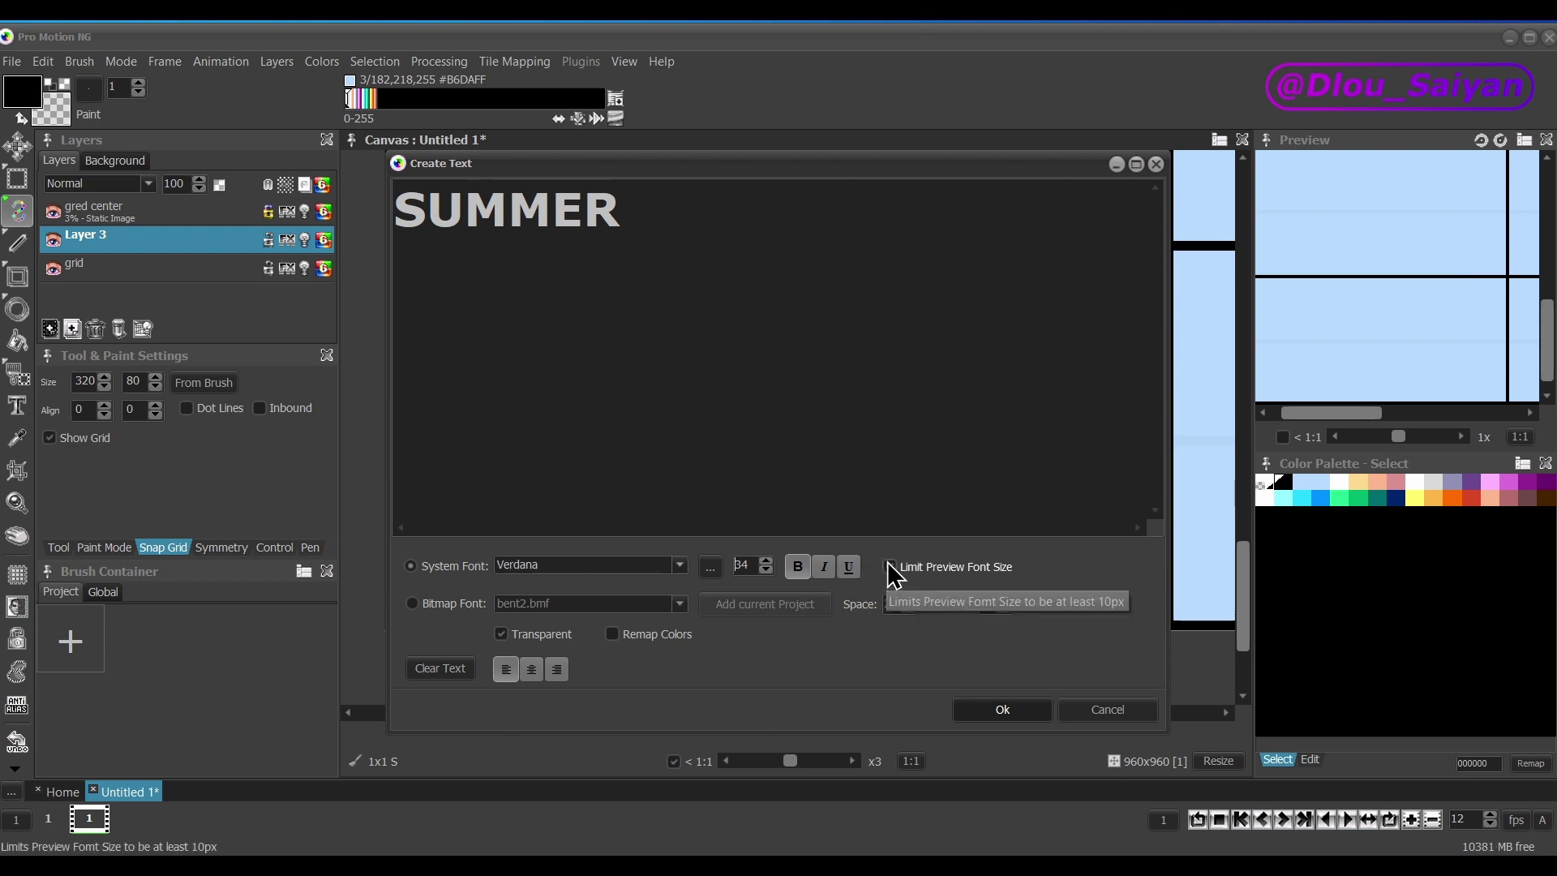
# Reduce the text's font size to 4 with Limit Preview Font Size on.
pyautogui.click(890, 567)
pyautogui.click(766, 572)
pyautogui.click(766, 571)
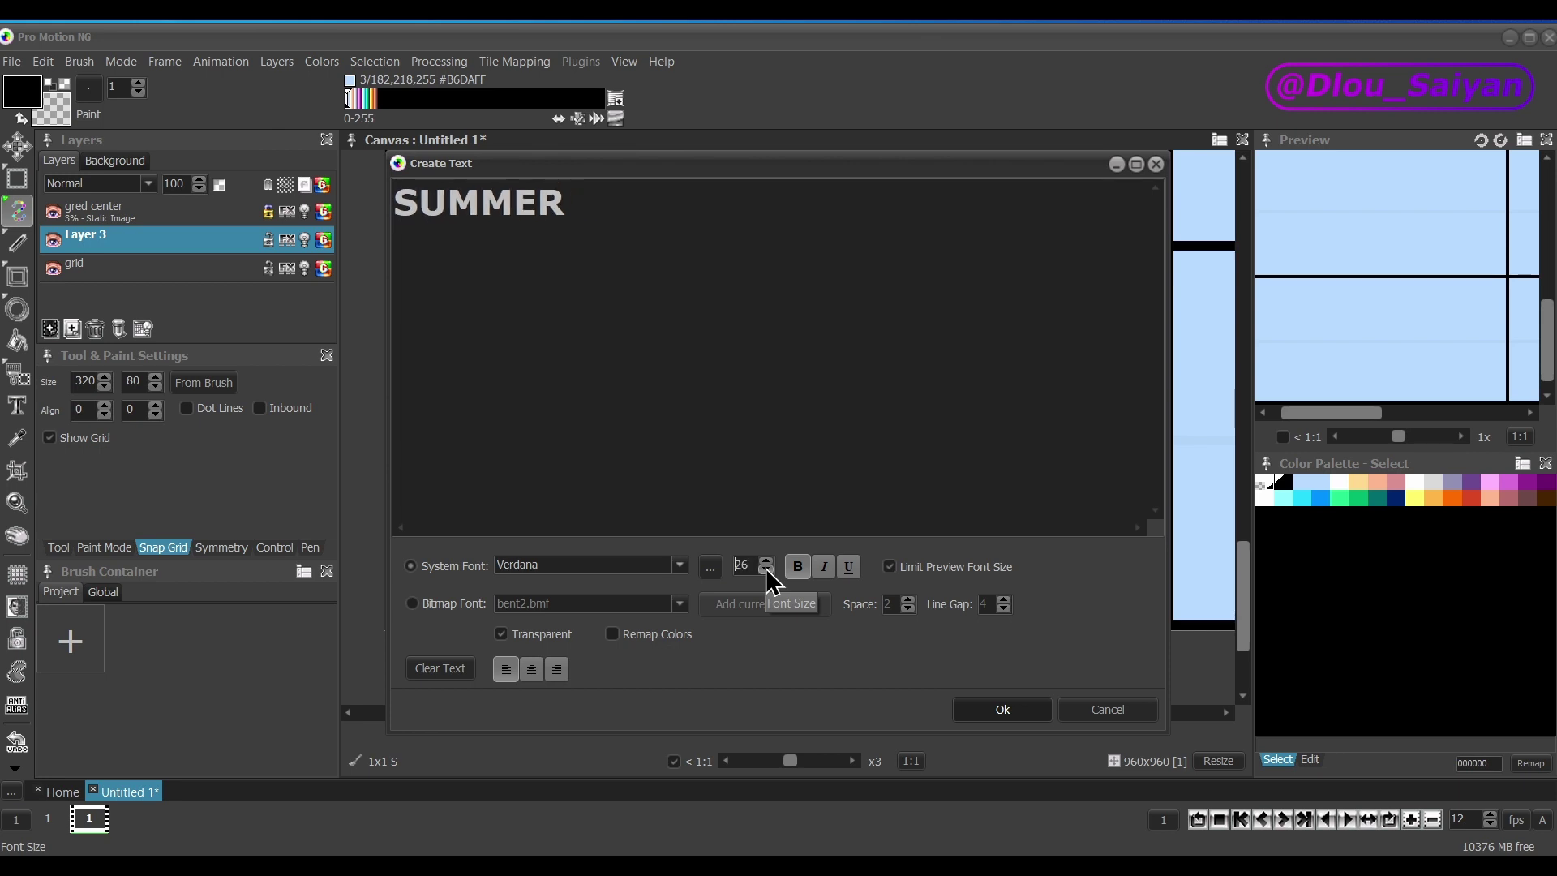
pyautogui.click(766, 572)
pyautogui.click(766, 572)
pyautogui.click(766, 572)
pyautogui.click(766, 572)
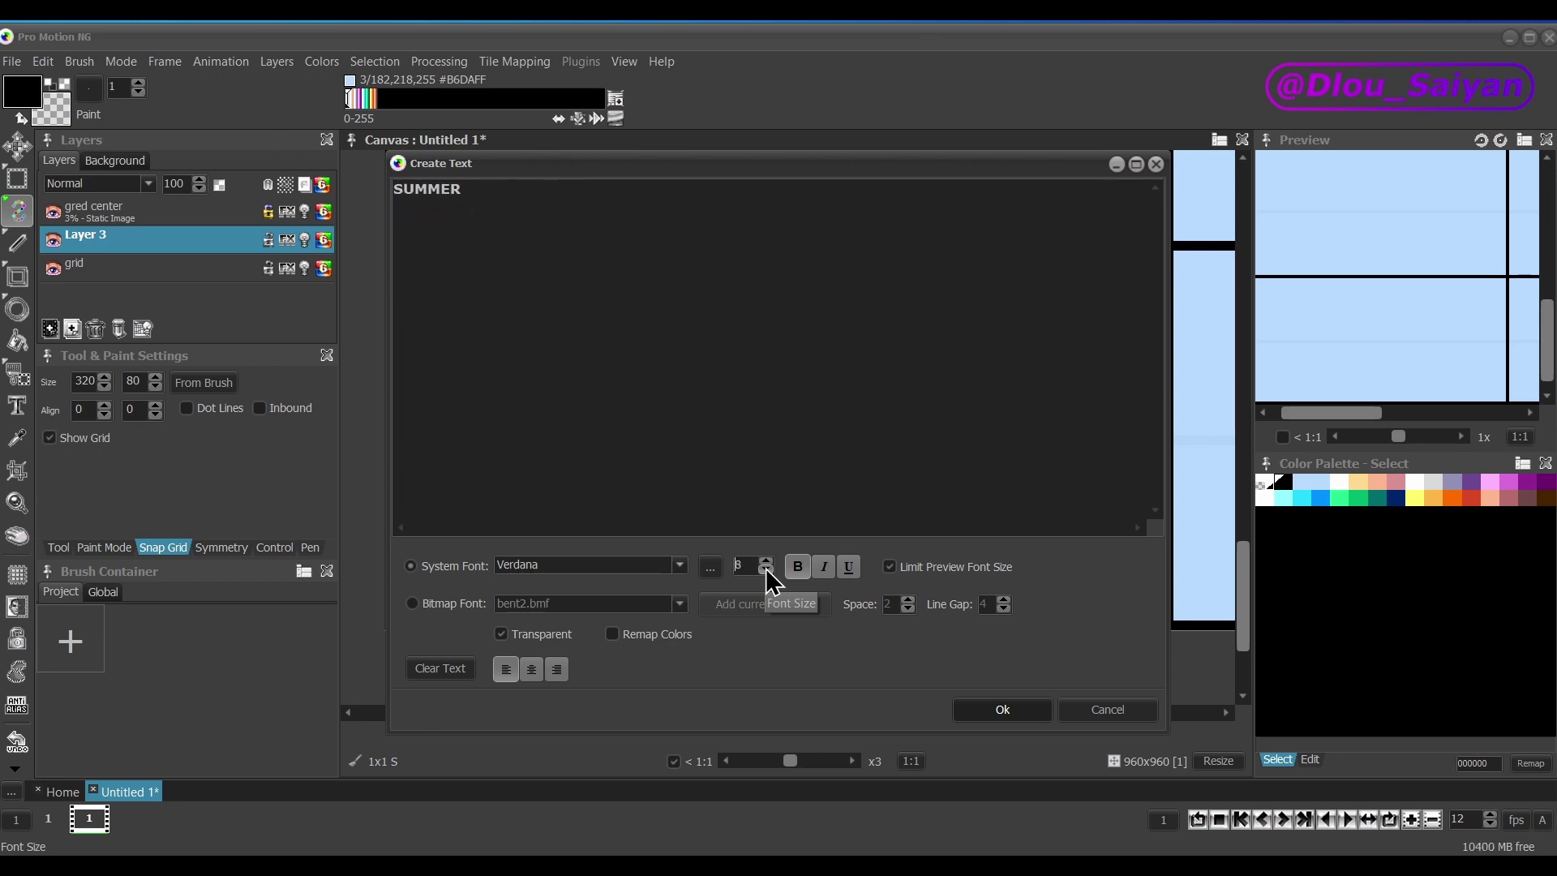
pyautogui.click(766, 572)
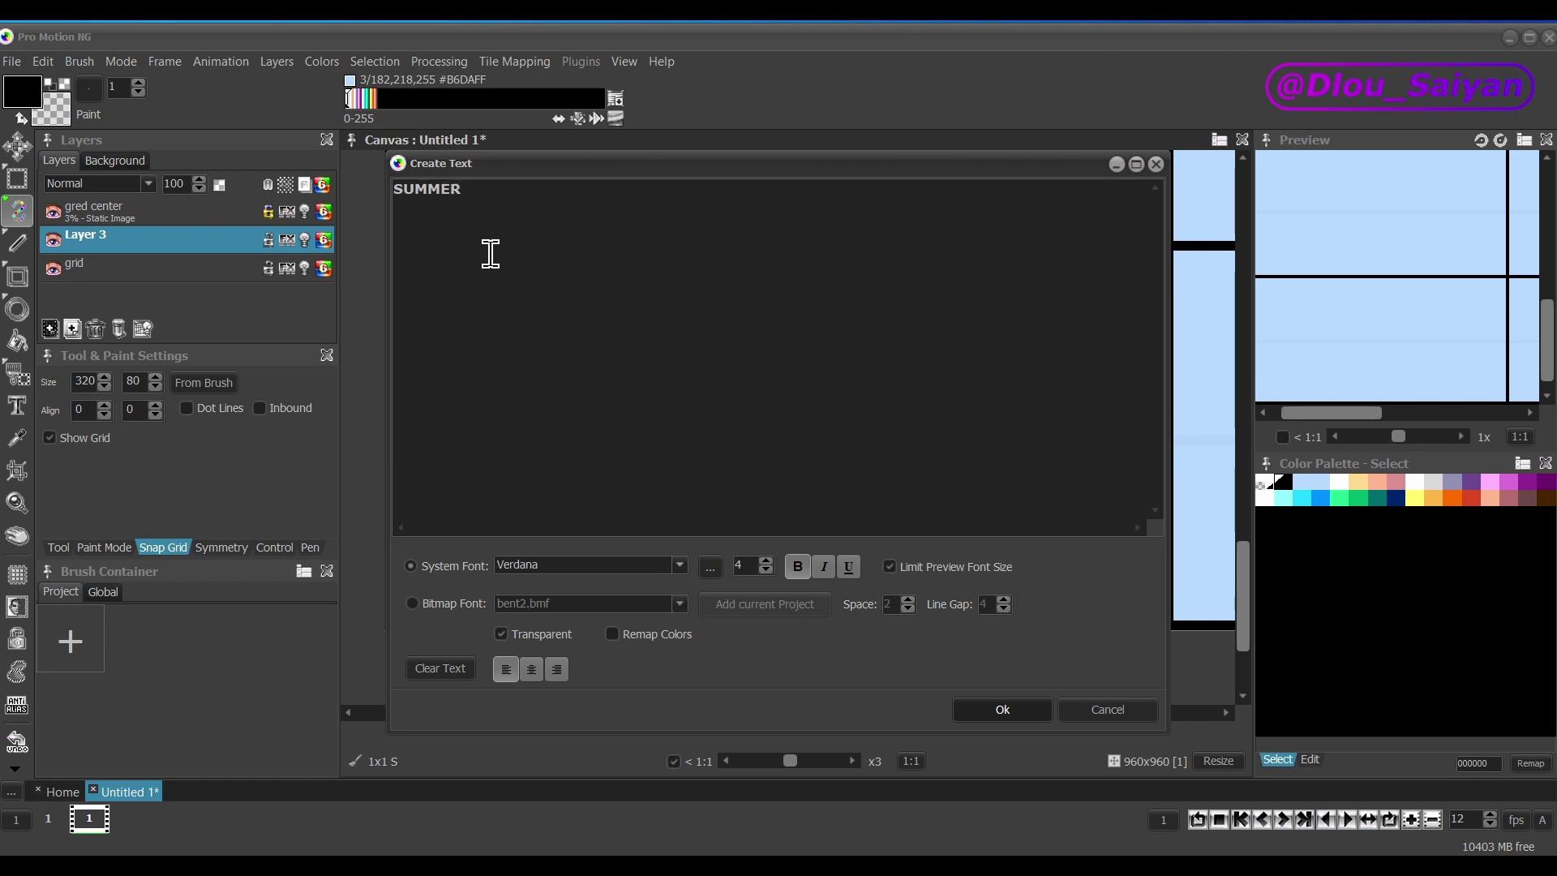
# Create the bold Verdana SUMMER text at size 36 with Limit Preview Font Size on, and stamp it in the first bottom-row grid cell.
pyautogui.click(891, 567)
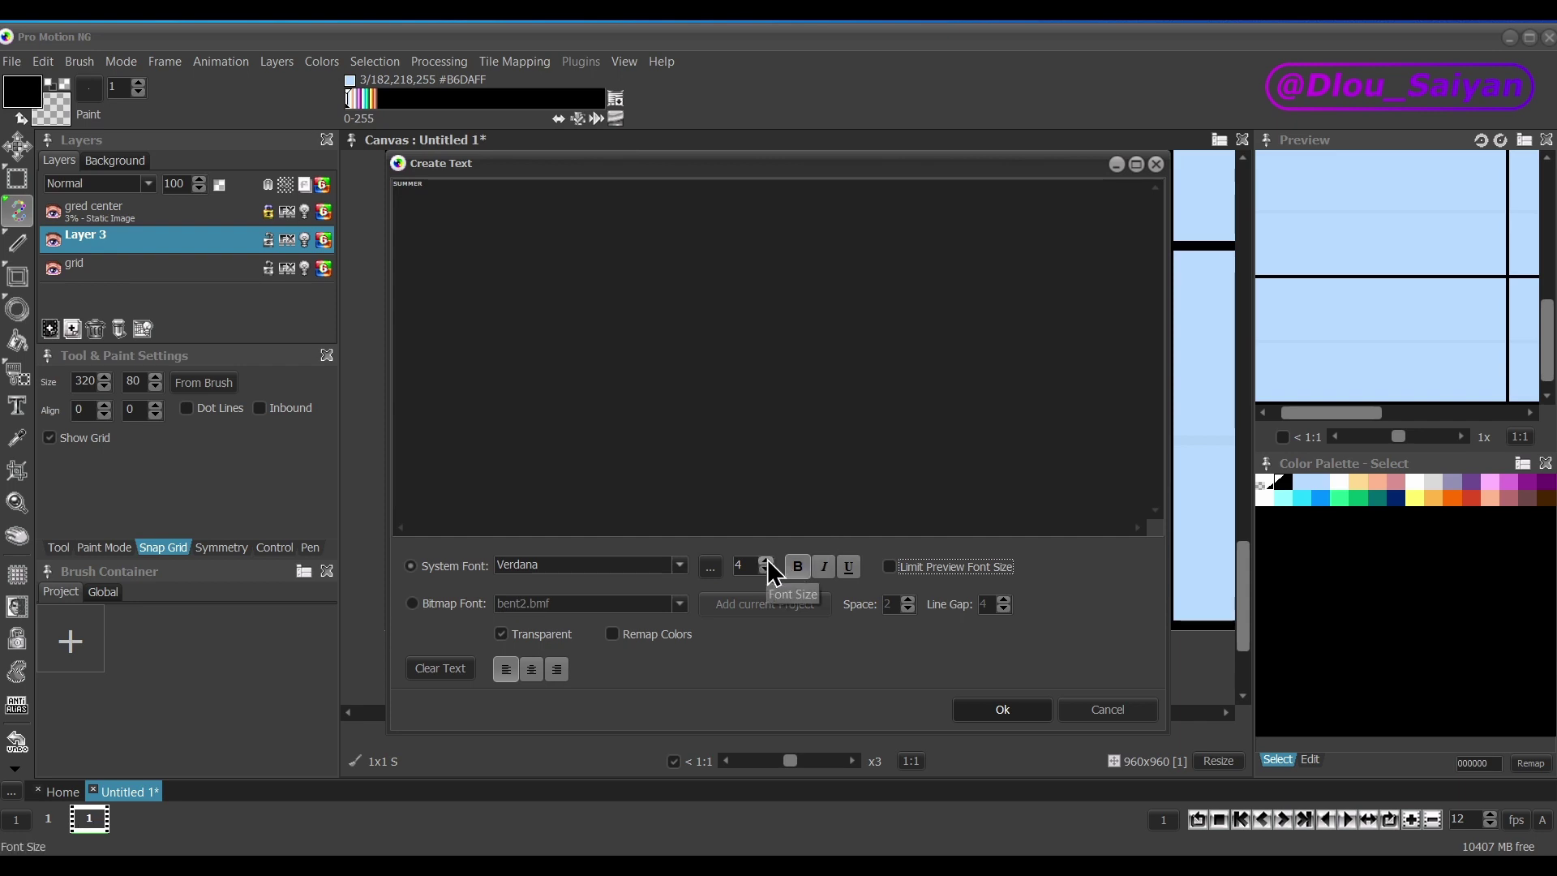
pyautogui.press('space')
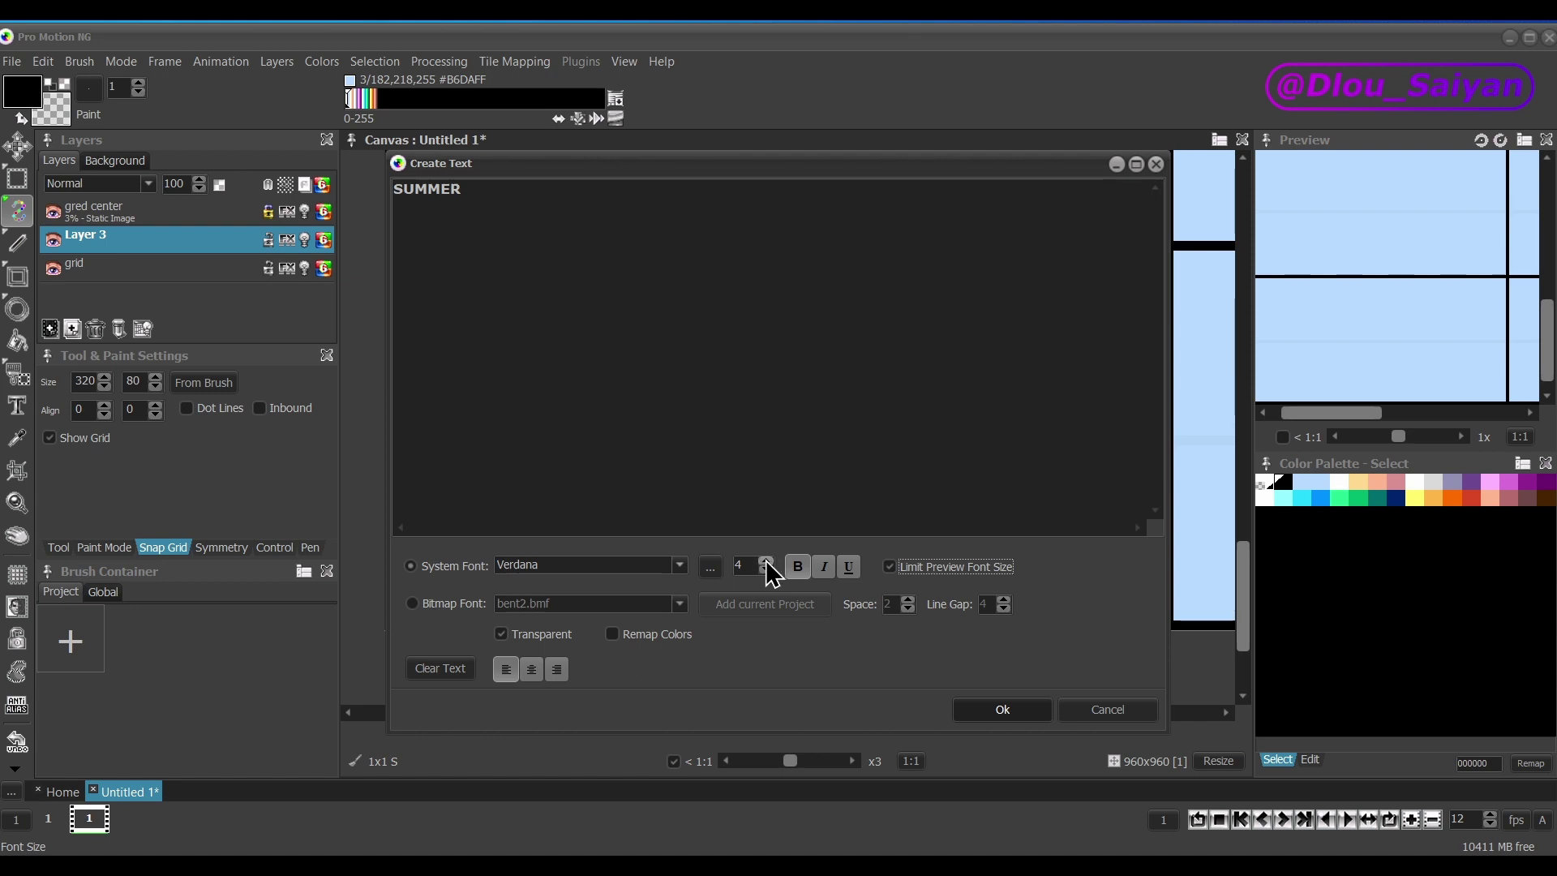
pyautogui.click(1006, 709)
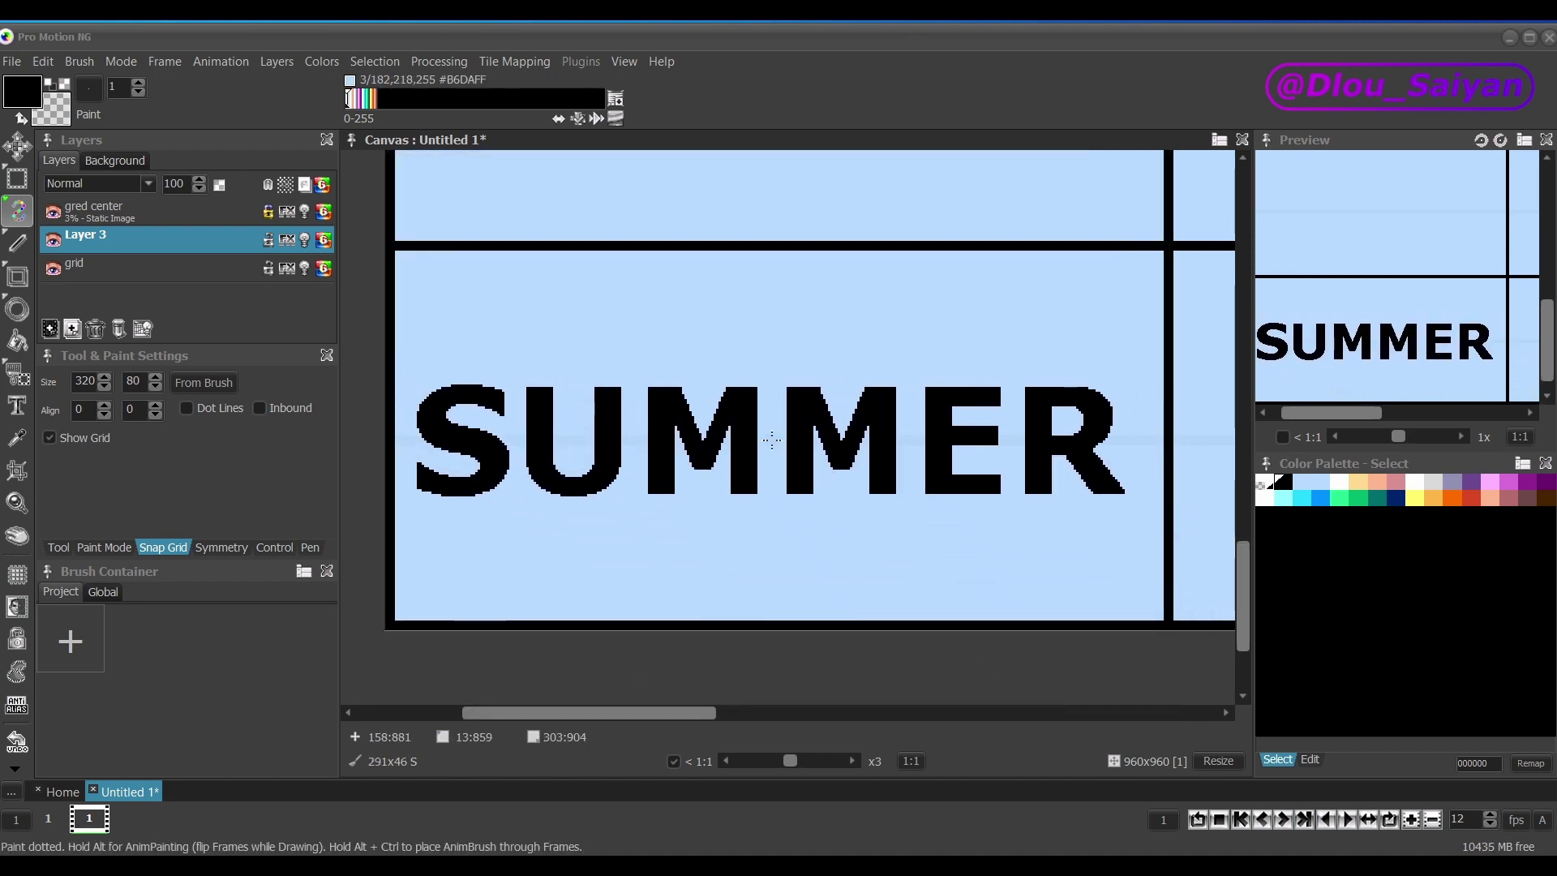
# Apply the strikethrough (Tachado) effect to the SUMMER text and stamp it in the centre of the next grid cell.
pyautogui.press('t')
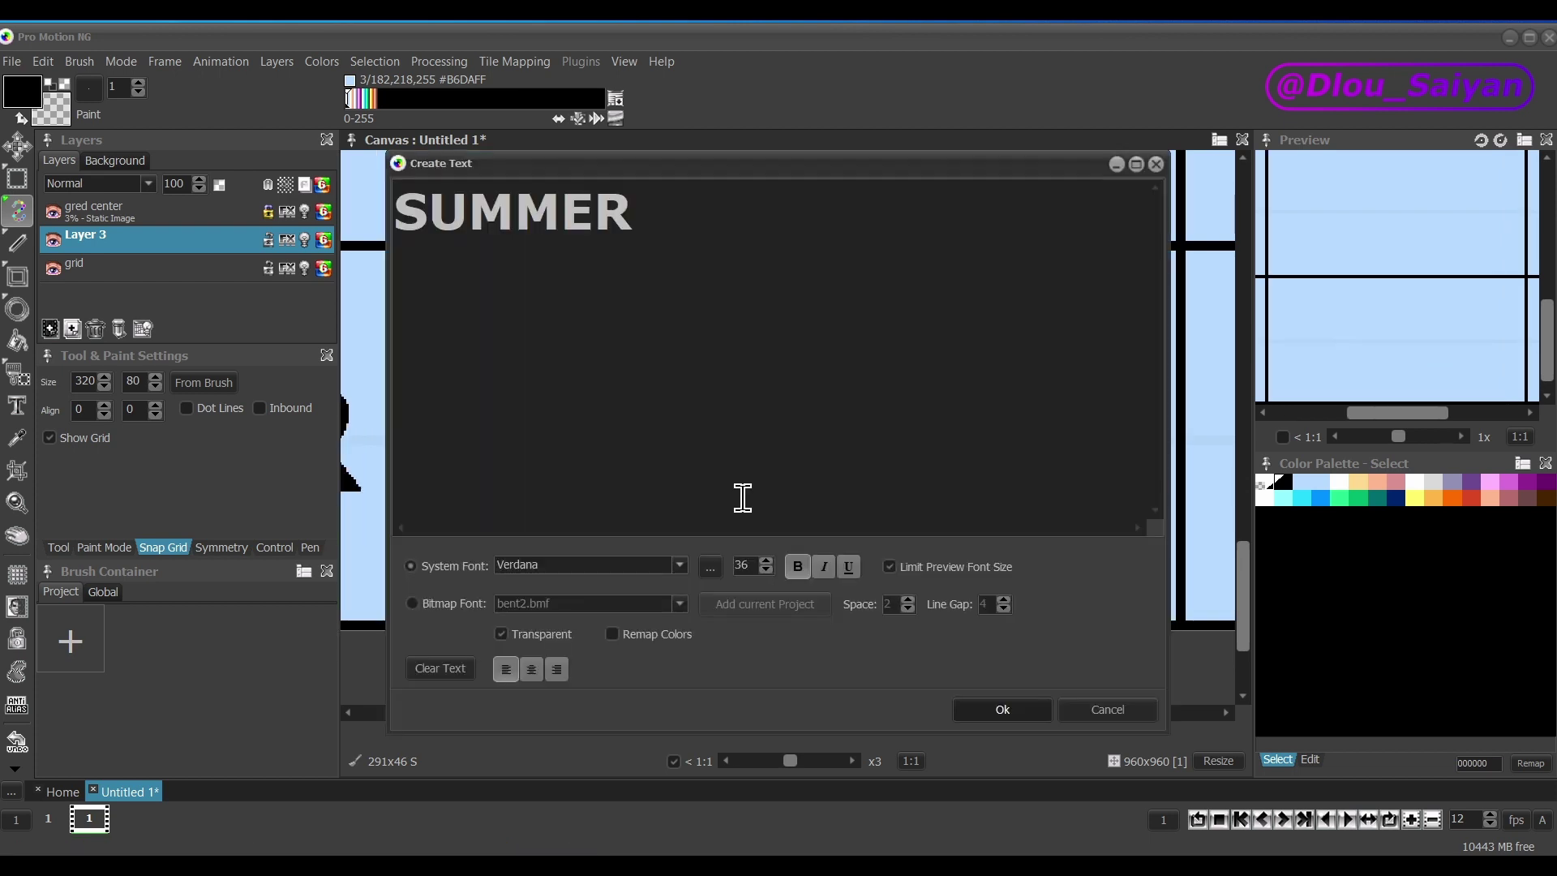
pyautogui.click(711, 567)
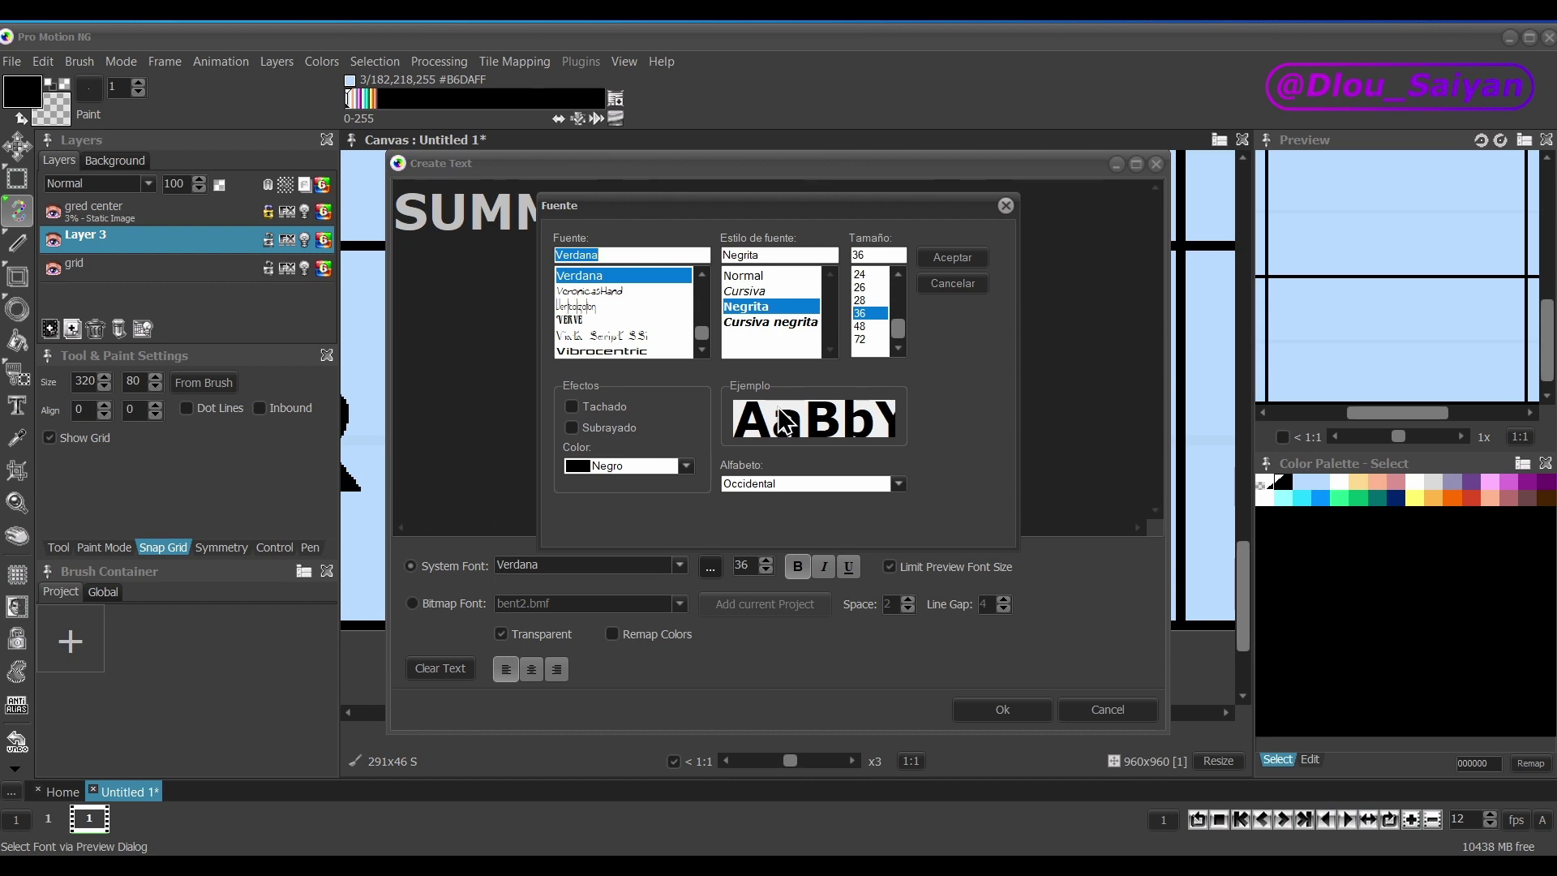
pyautogui.click(571, 407)
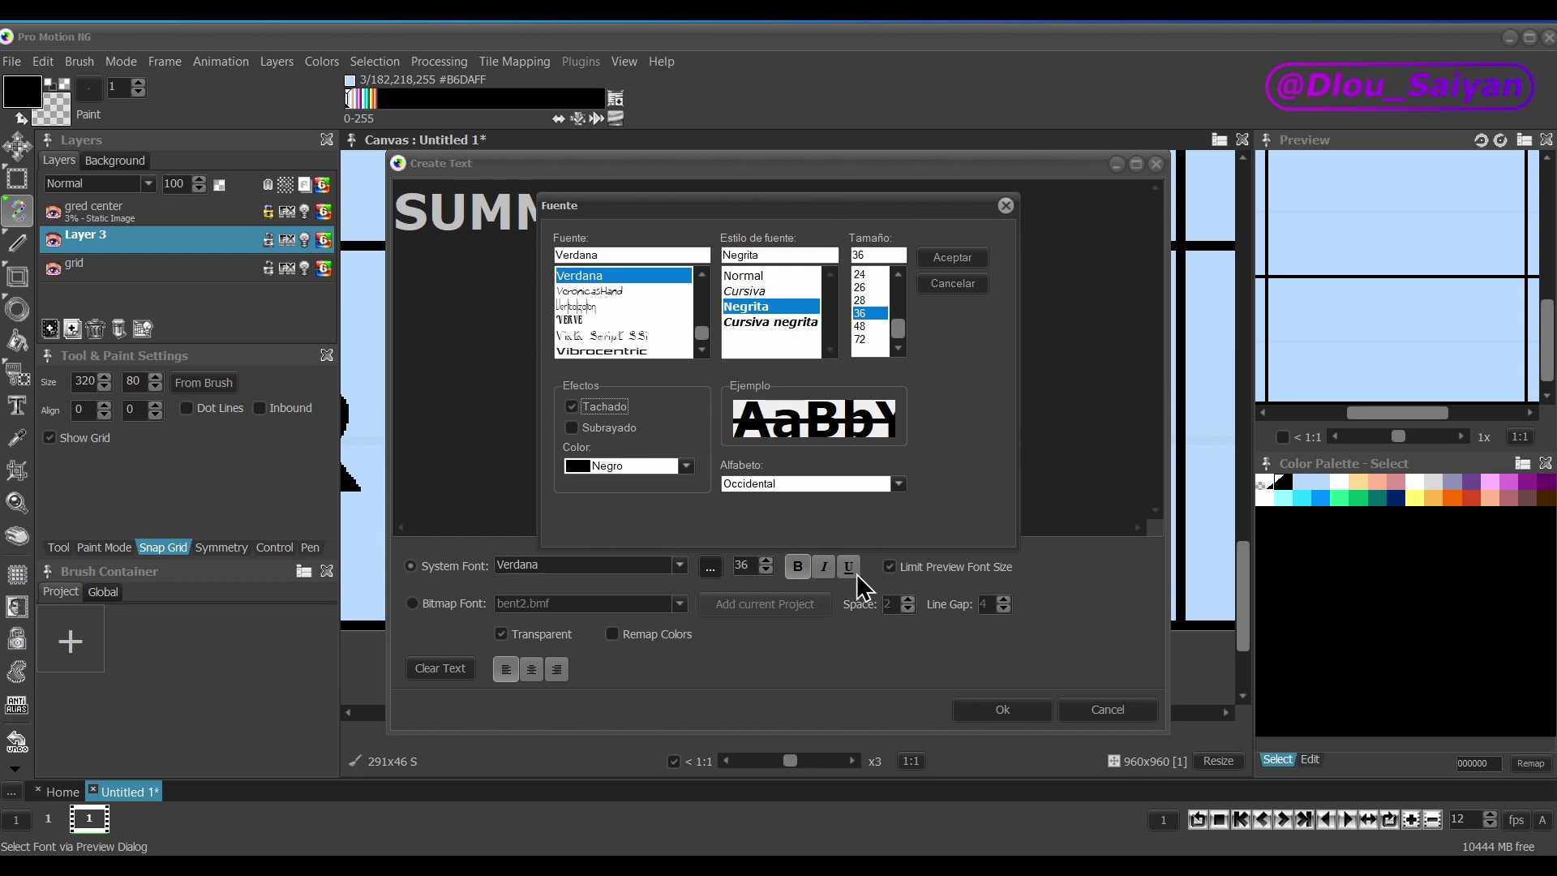
pyautogui.click(954, 261)
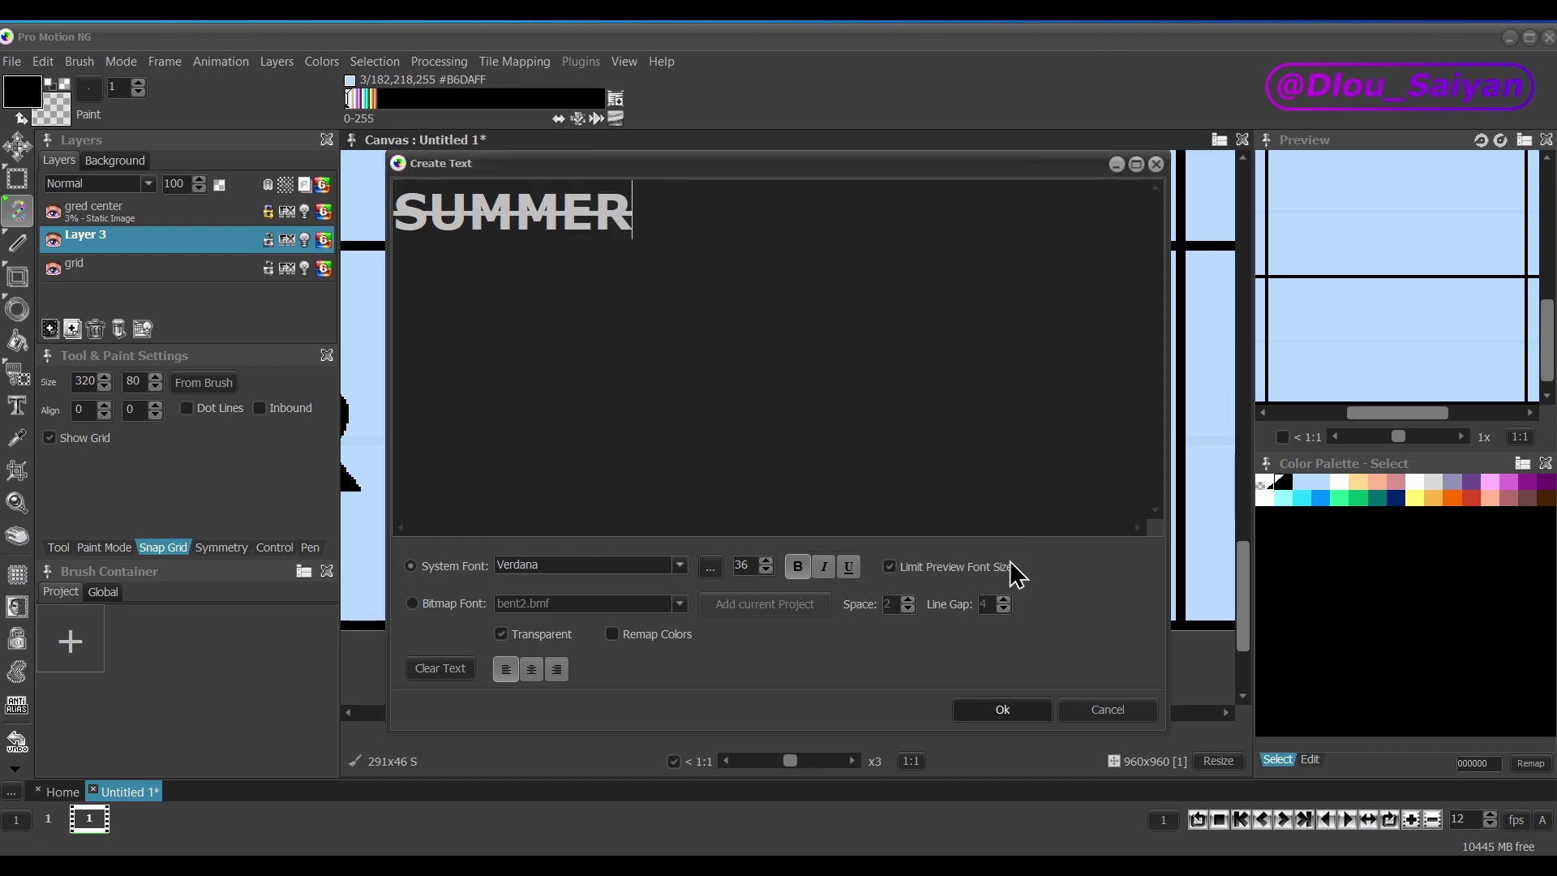
pyautogui.click(994, 712)
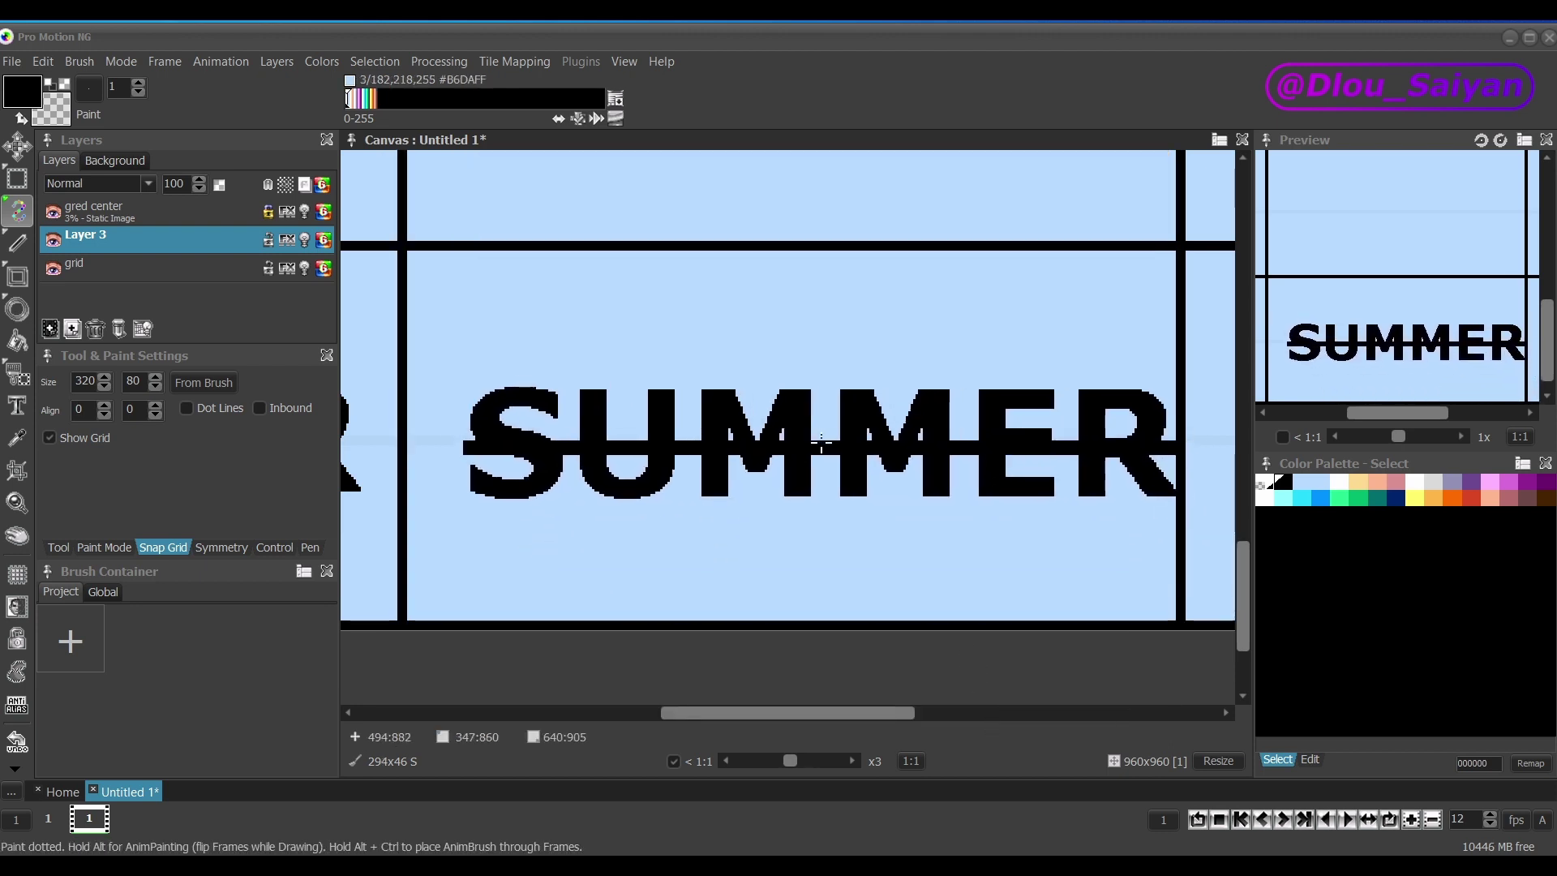
pyautogui.click(800, 441)
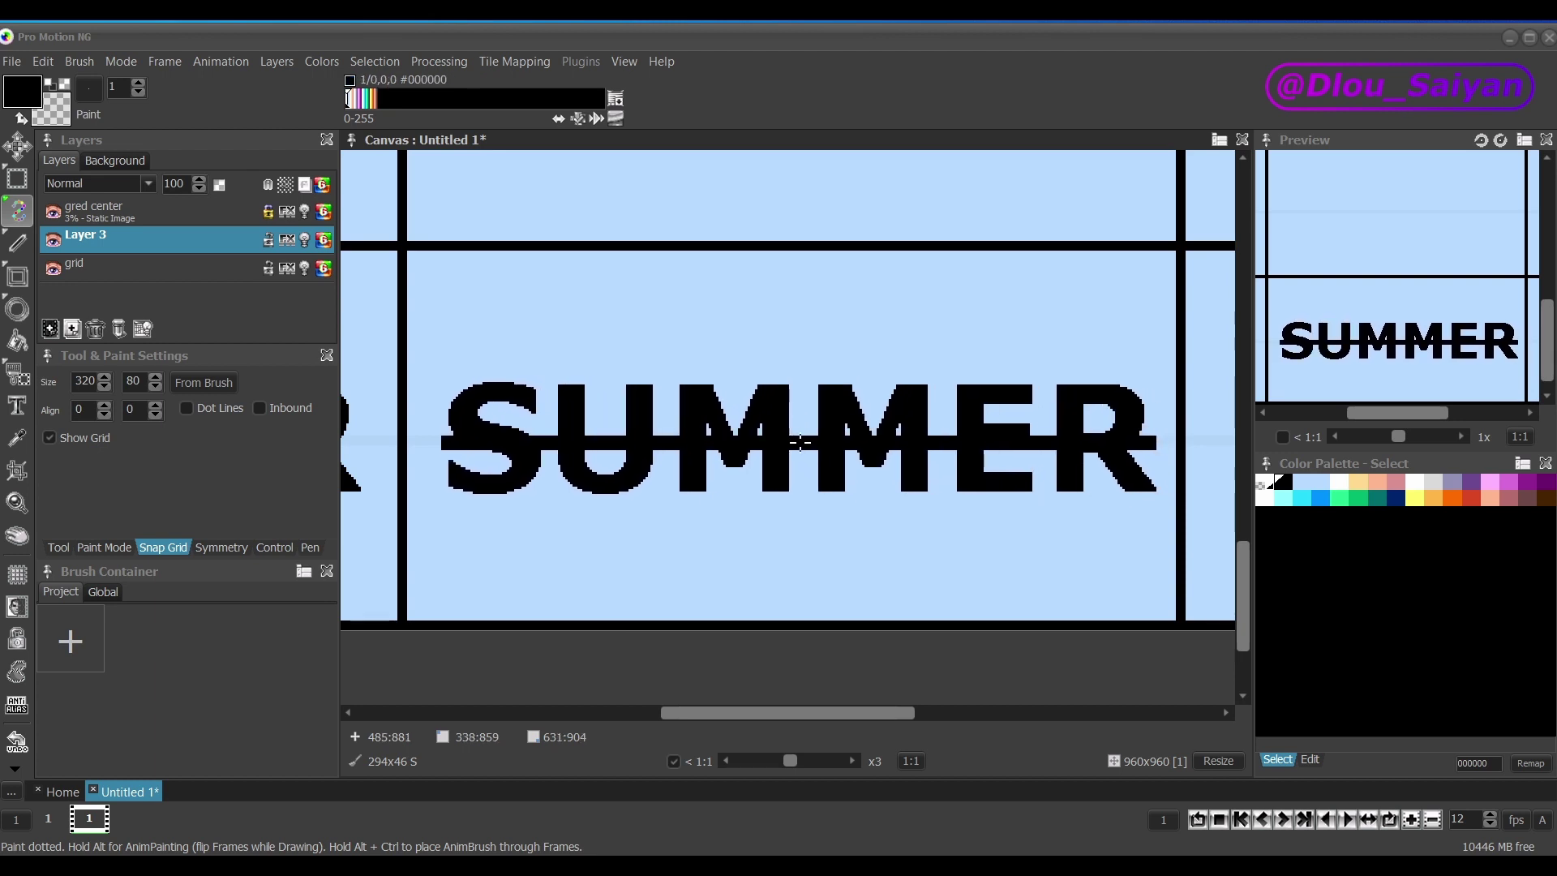
# Reopen the SUMMER text for editing and try centre and right alignment, keeping it centred.
pyautogui.press('t')
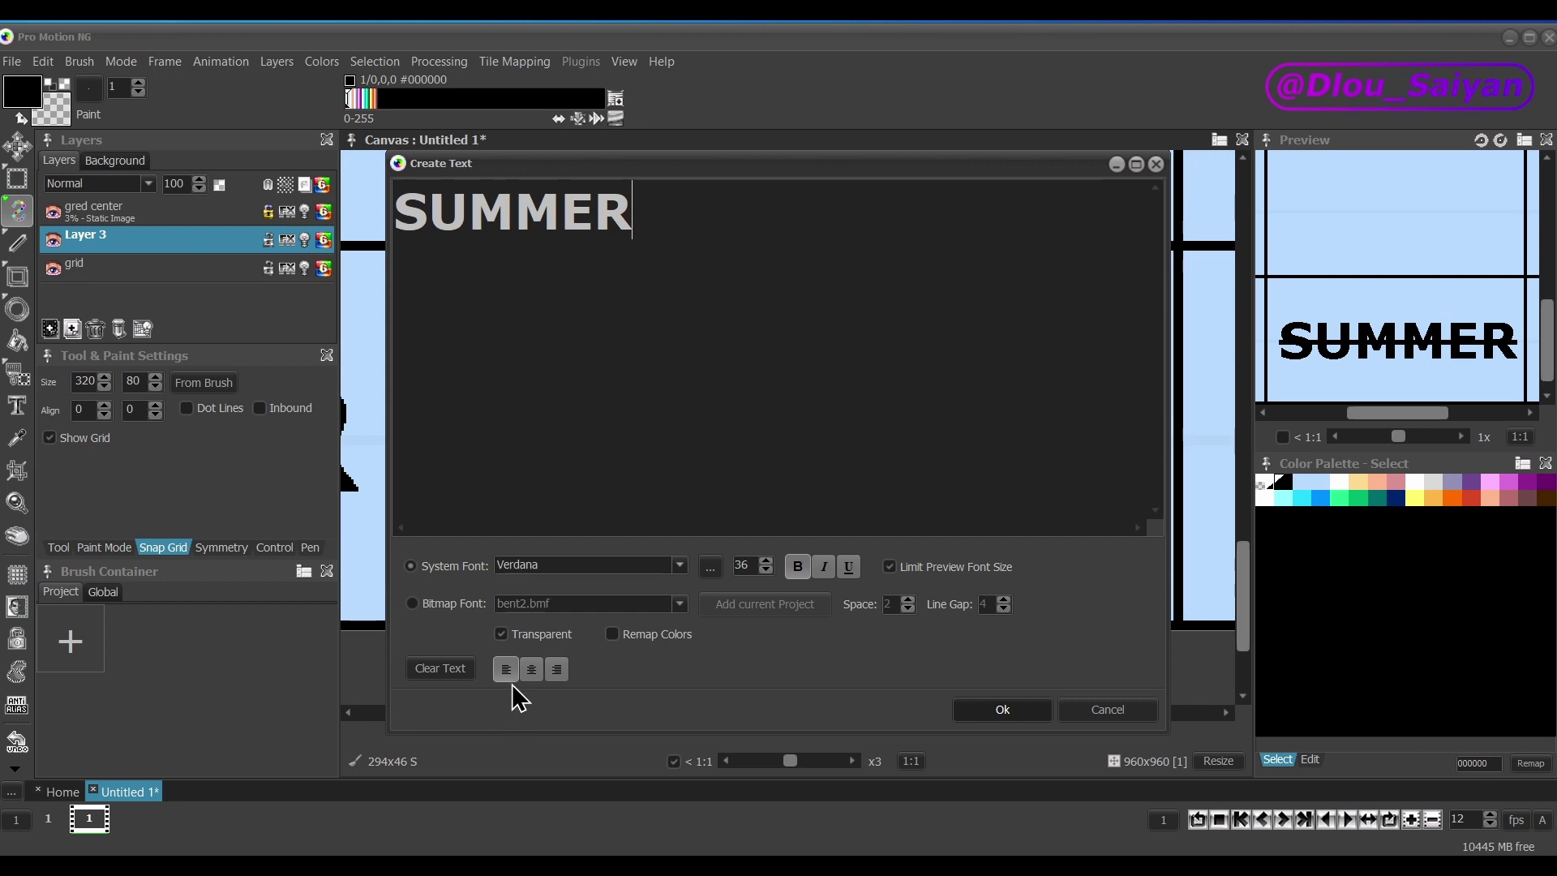
pyautogui.click(528, 671)
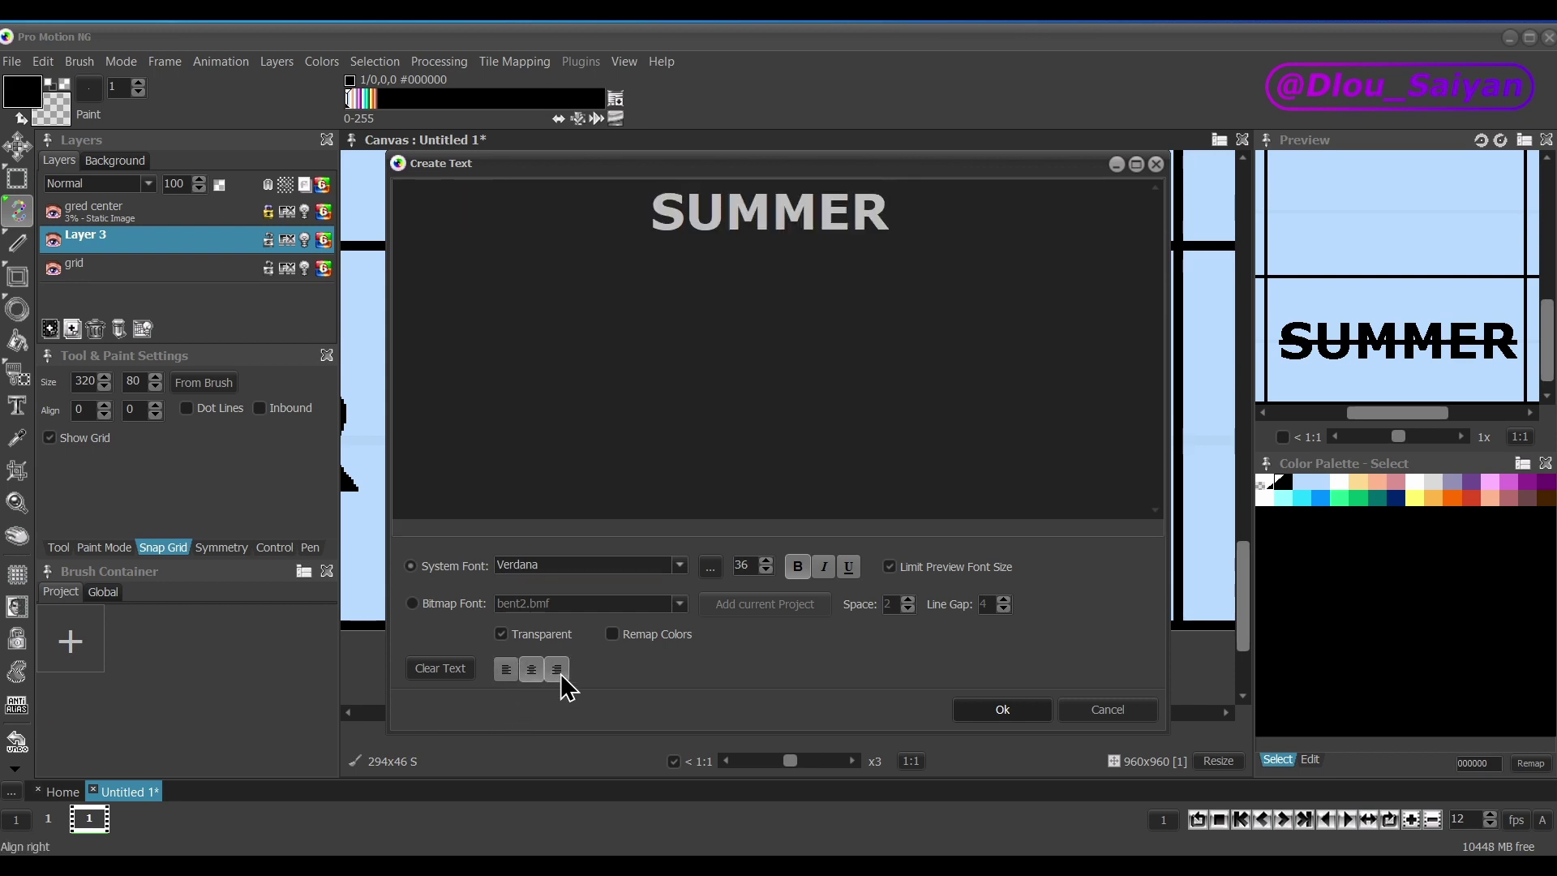
pyautogui.click(558, 672)
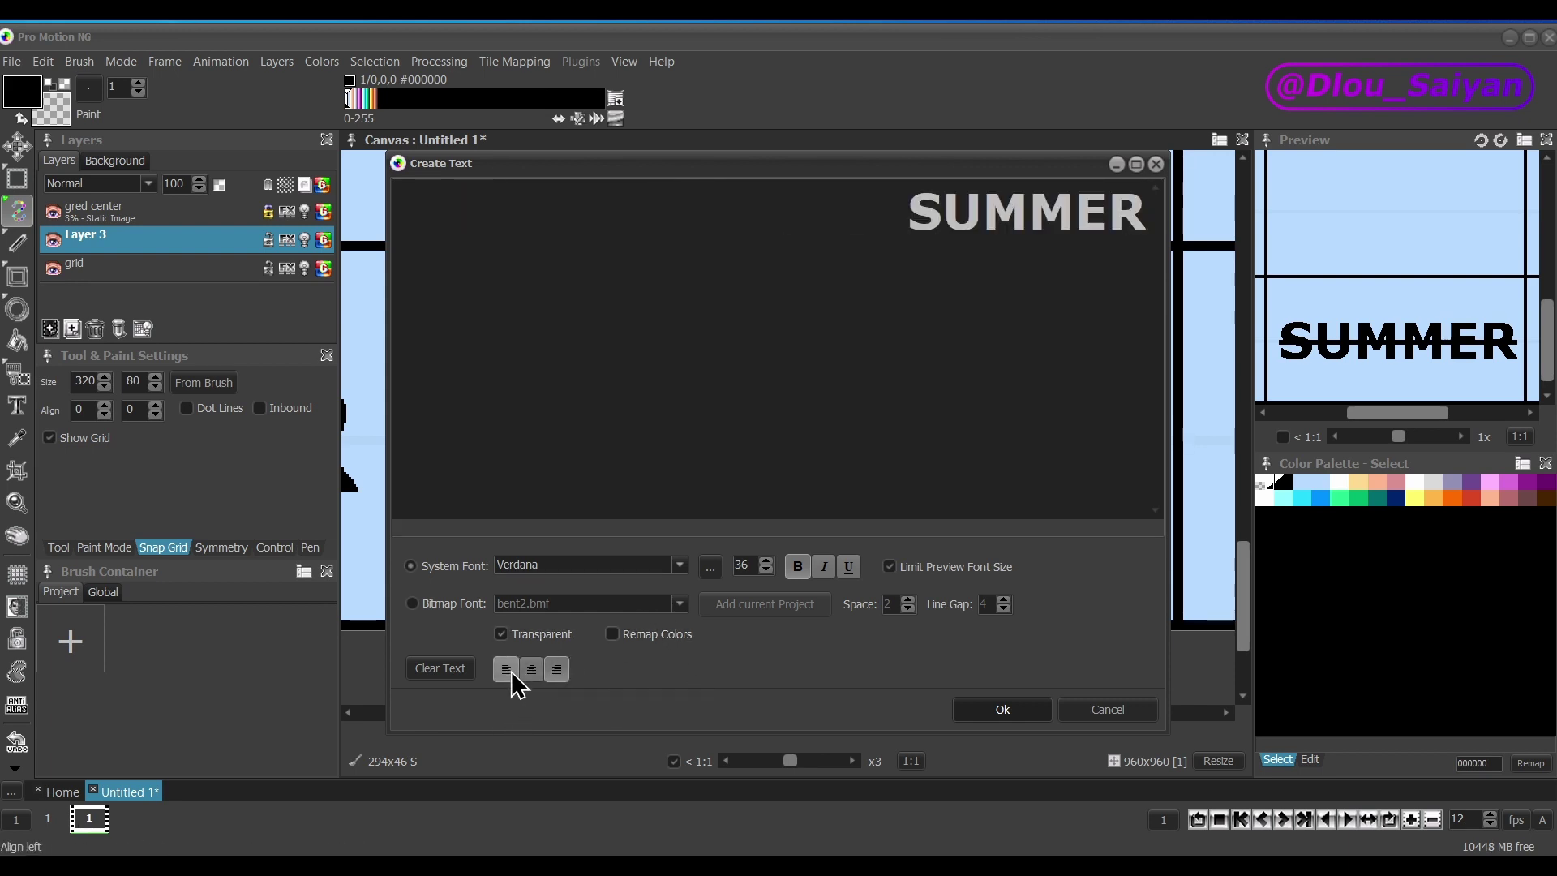
pyautogui.click(531, 670)
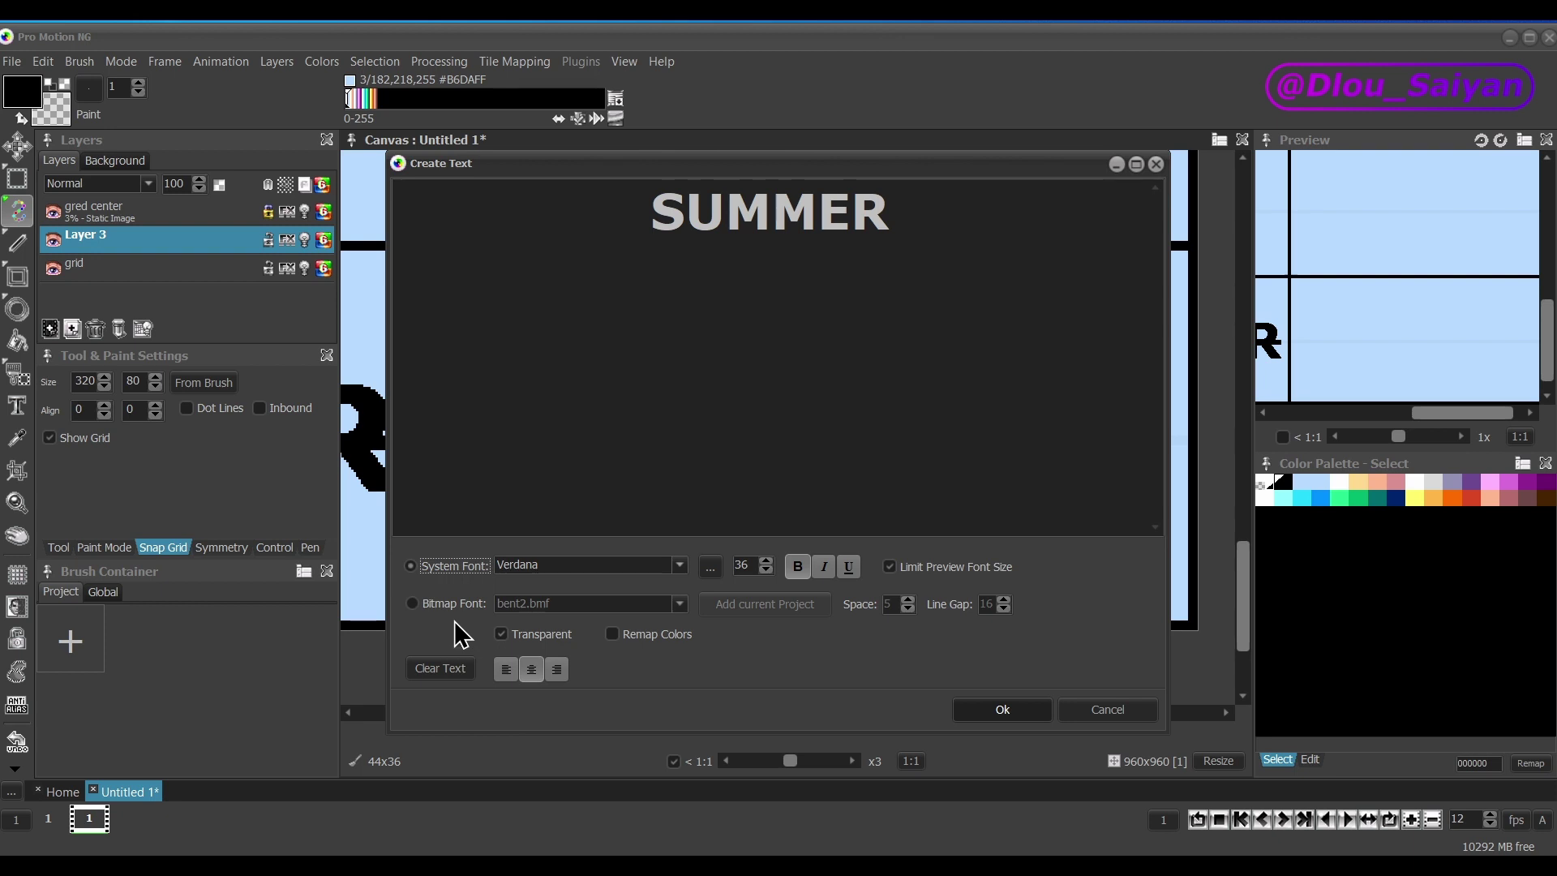
# Switch the text to a bitmap font and look through the available fonts, keeping bent2.bmf.
pyautogui.click(412, 604)
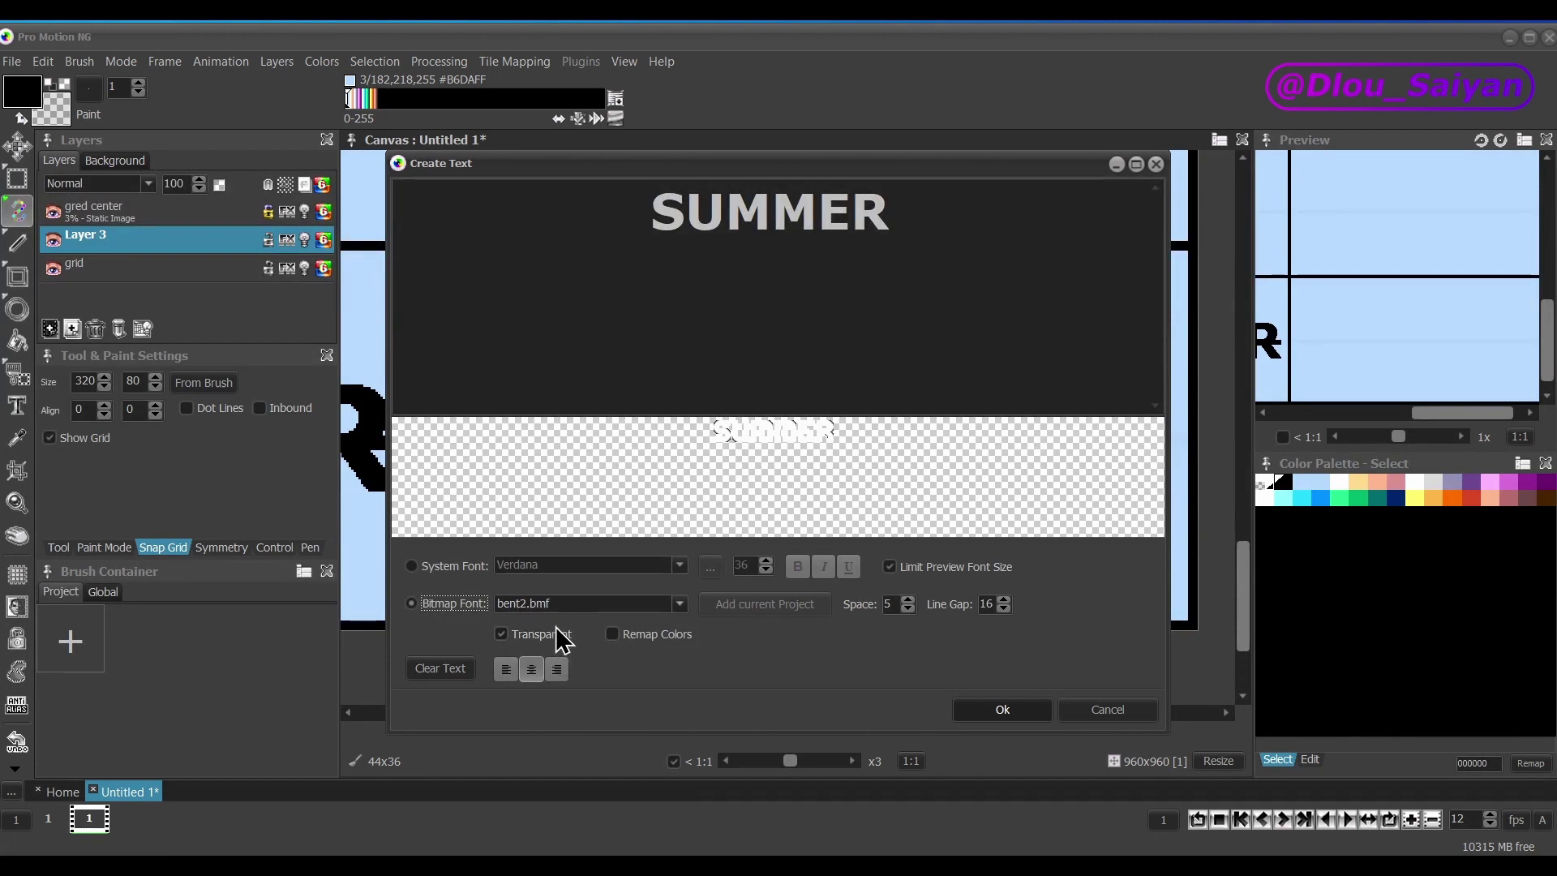
pyautogui.click(584, 604)
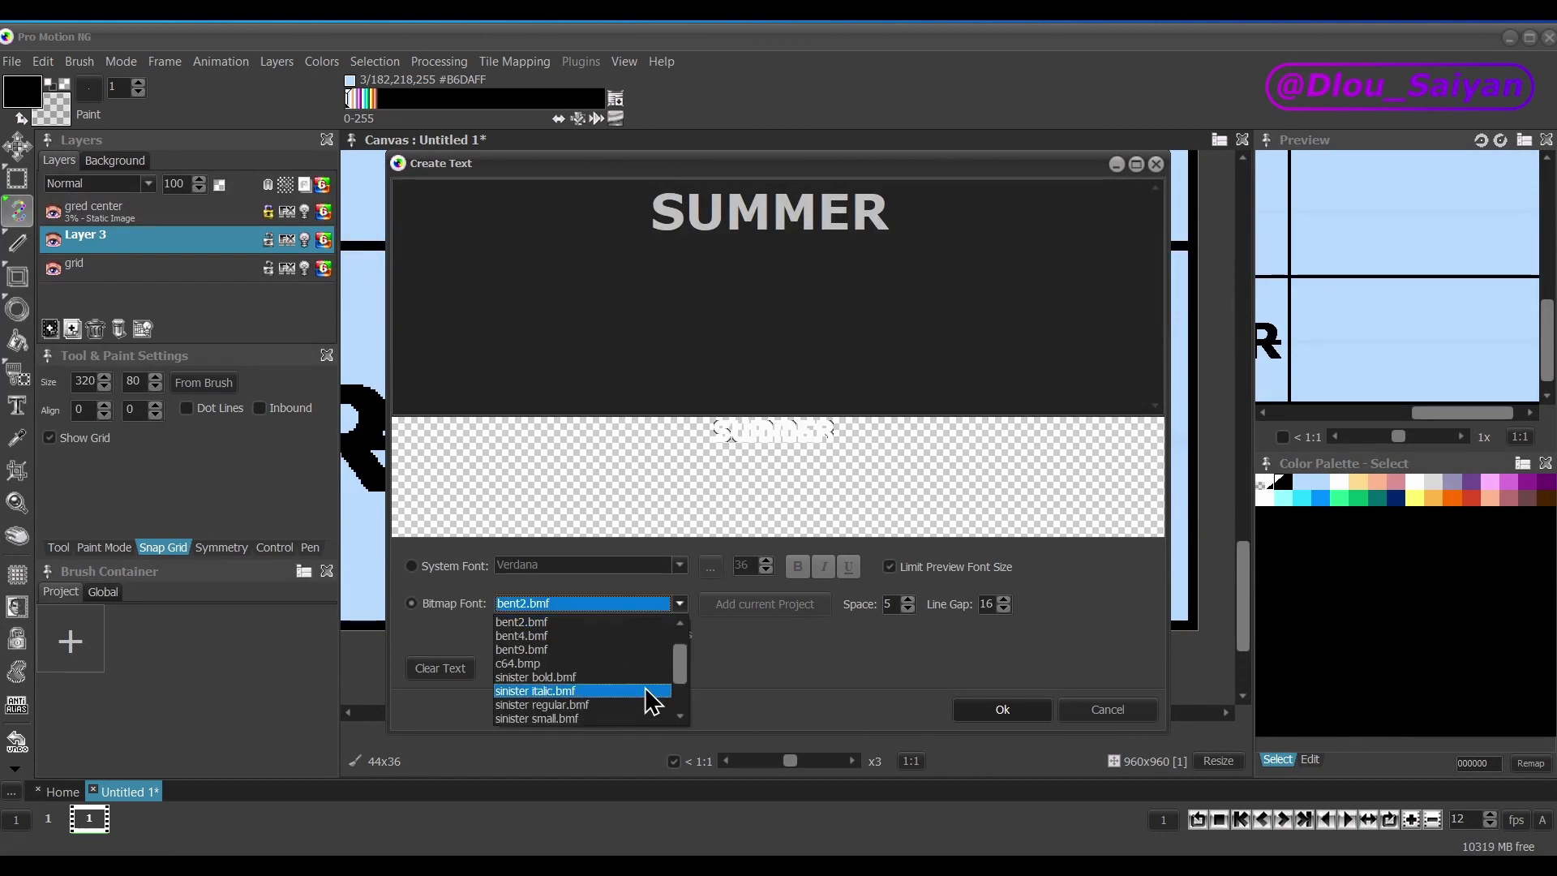
pyautogui.moveTo(684, 678)
pyautogui.mouseDown()
pyautogui.moveTo(685, 722)
pyautogui.moveTo(688, 649)
pyautogui.mouseUp()
pyautogui.click(704, 589)
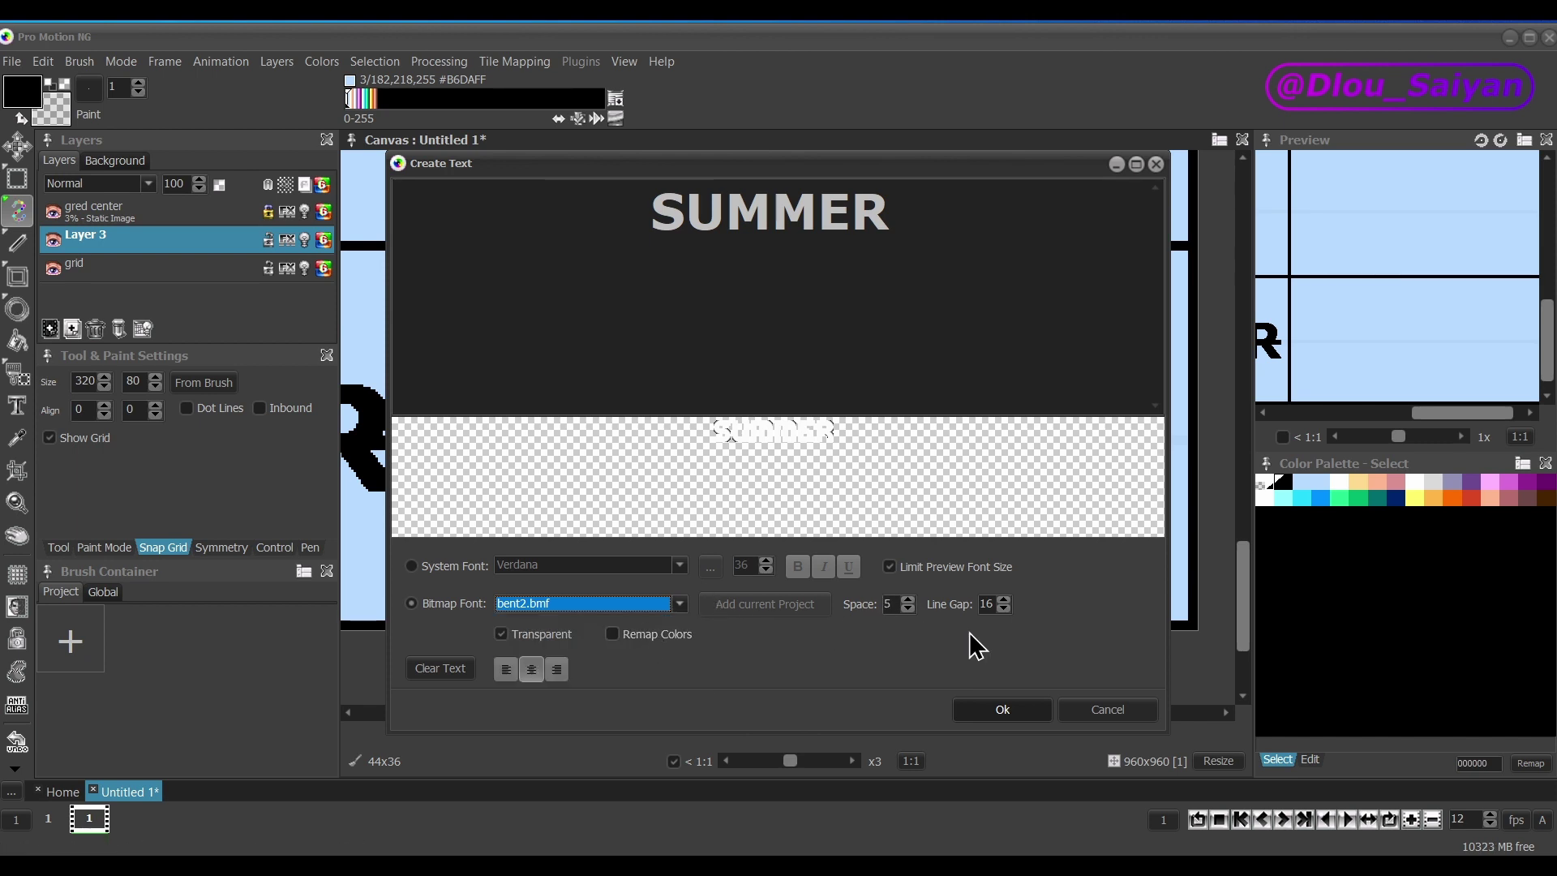
# Add a second line reading SUMMER below the first one.
pyautogui.click(978, 226)
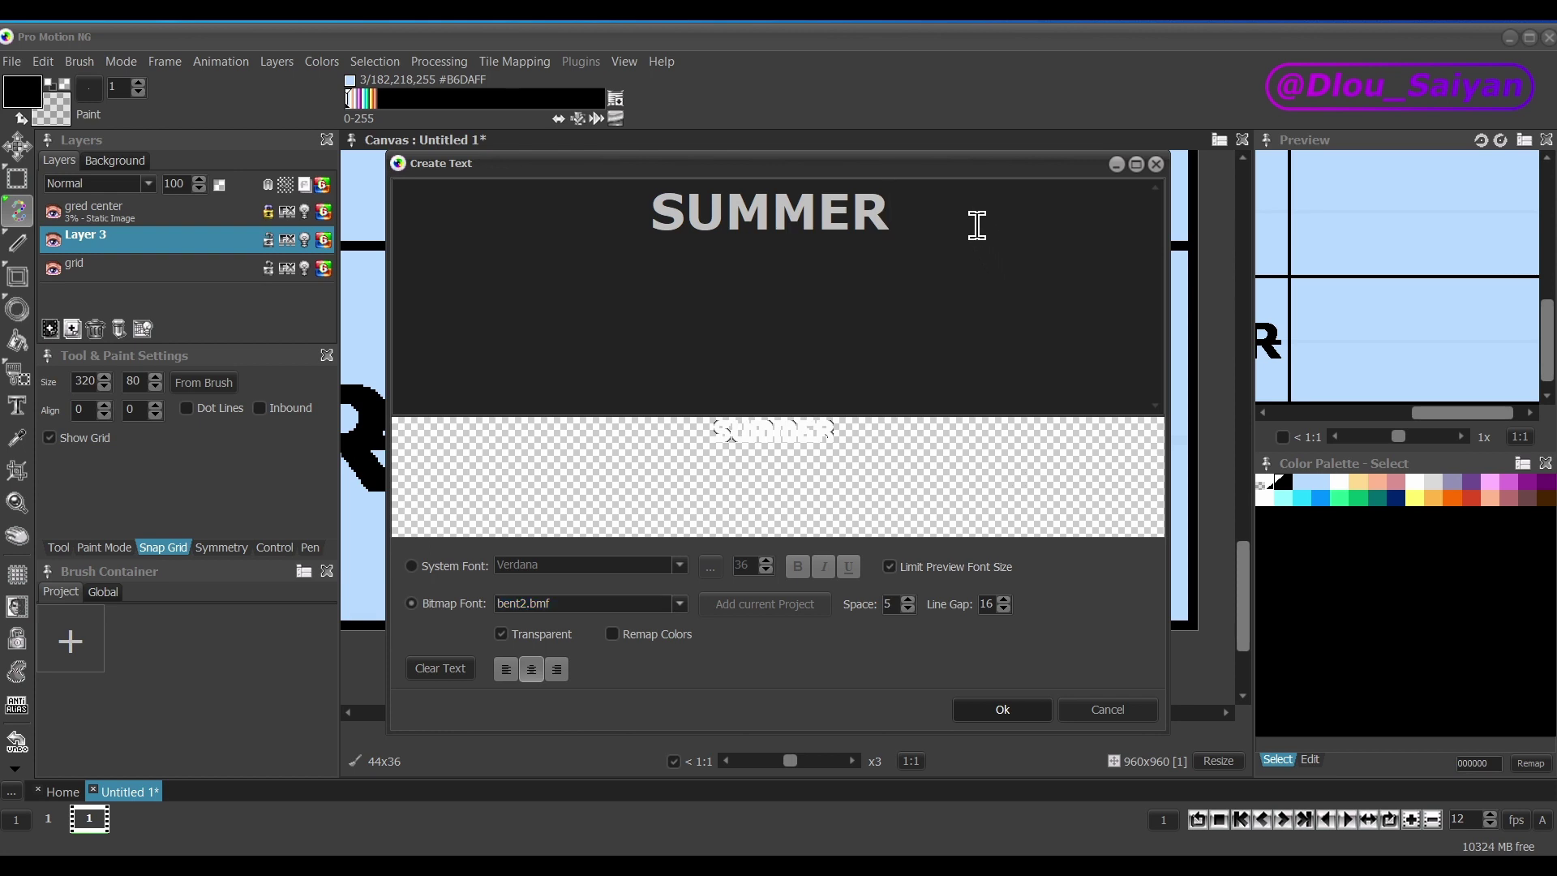
pyautogui.press('Return')
pyautogui.write('SUMMER')
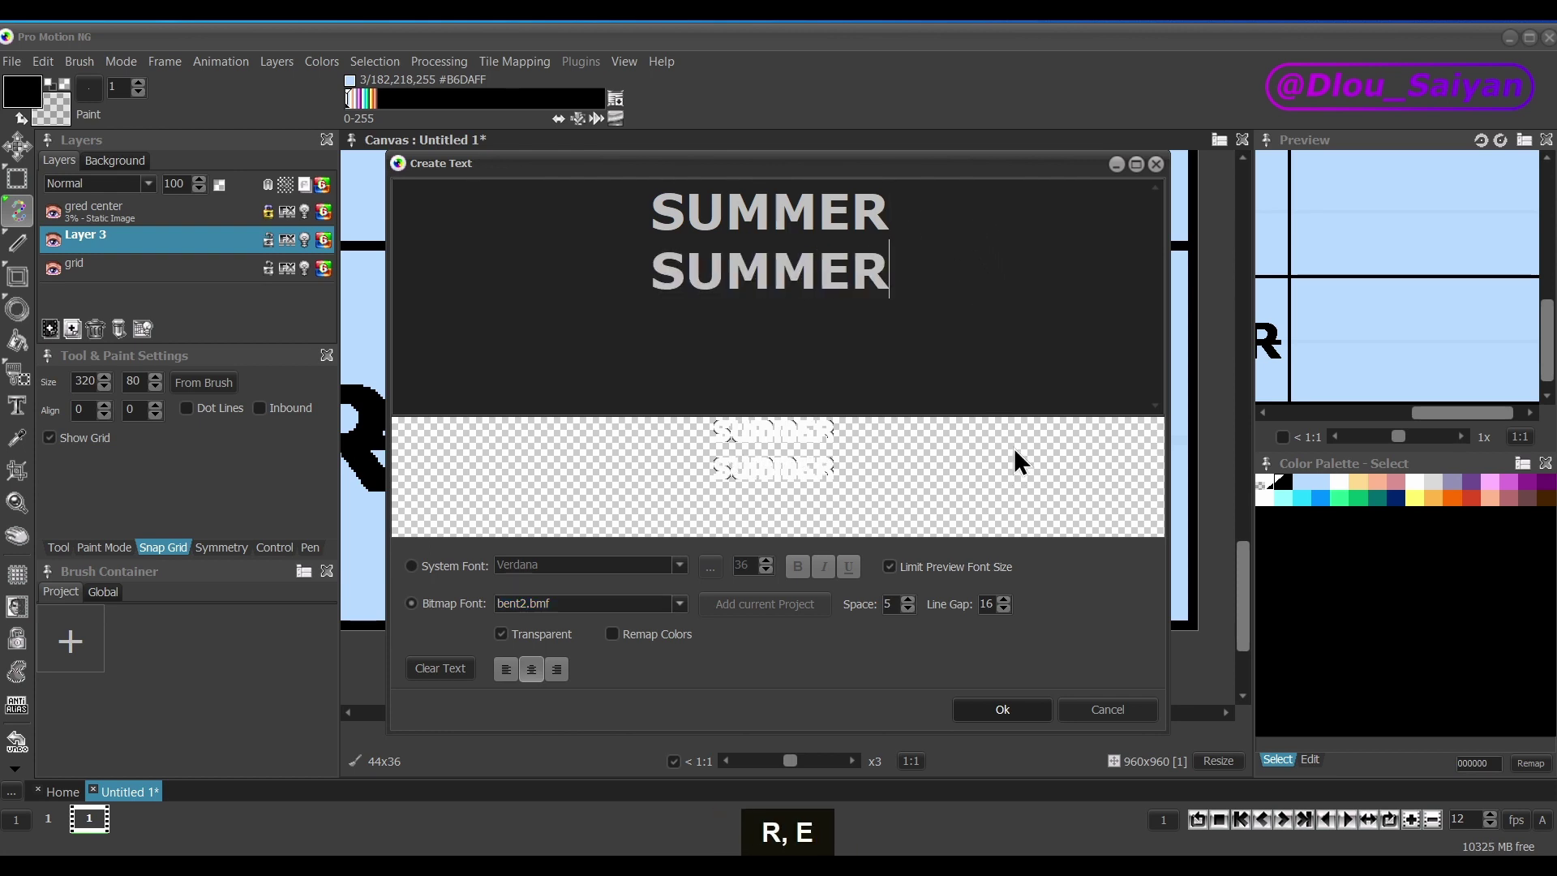
# Try a line gap of 27 and a non-transparent preview, returning to a gap of 16 with Transparent on.
pyautogui.click(1009, 603)
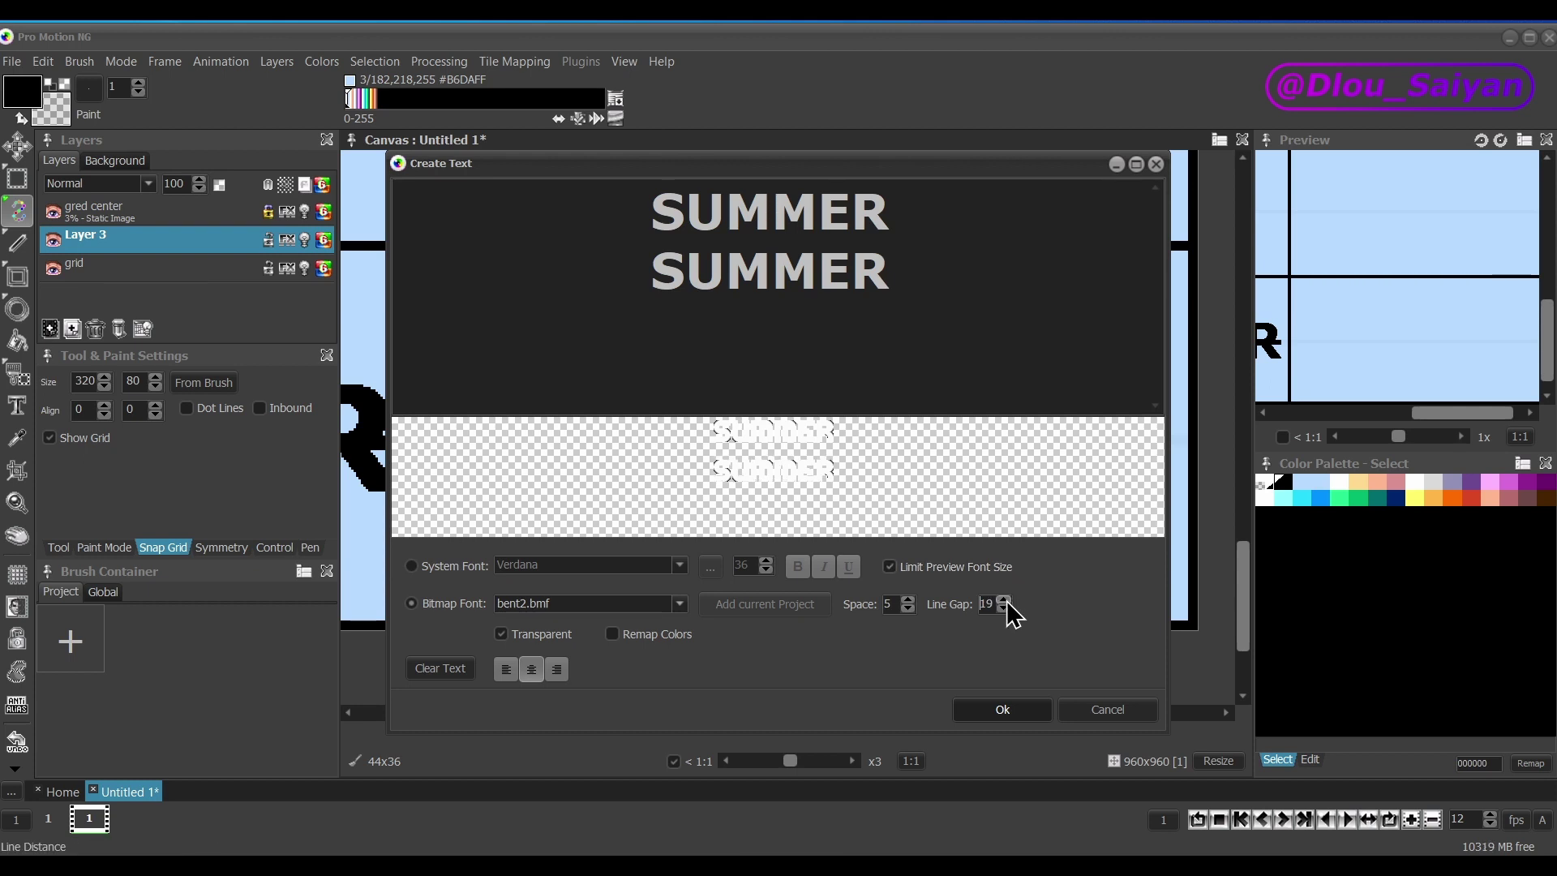
pyautogui.scroll(8, 1006, 600)
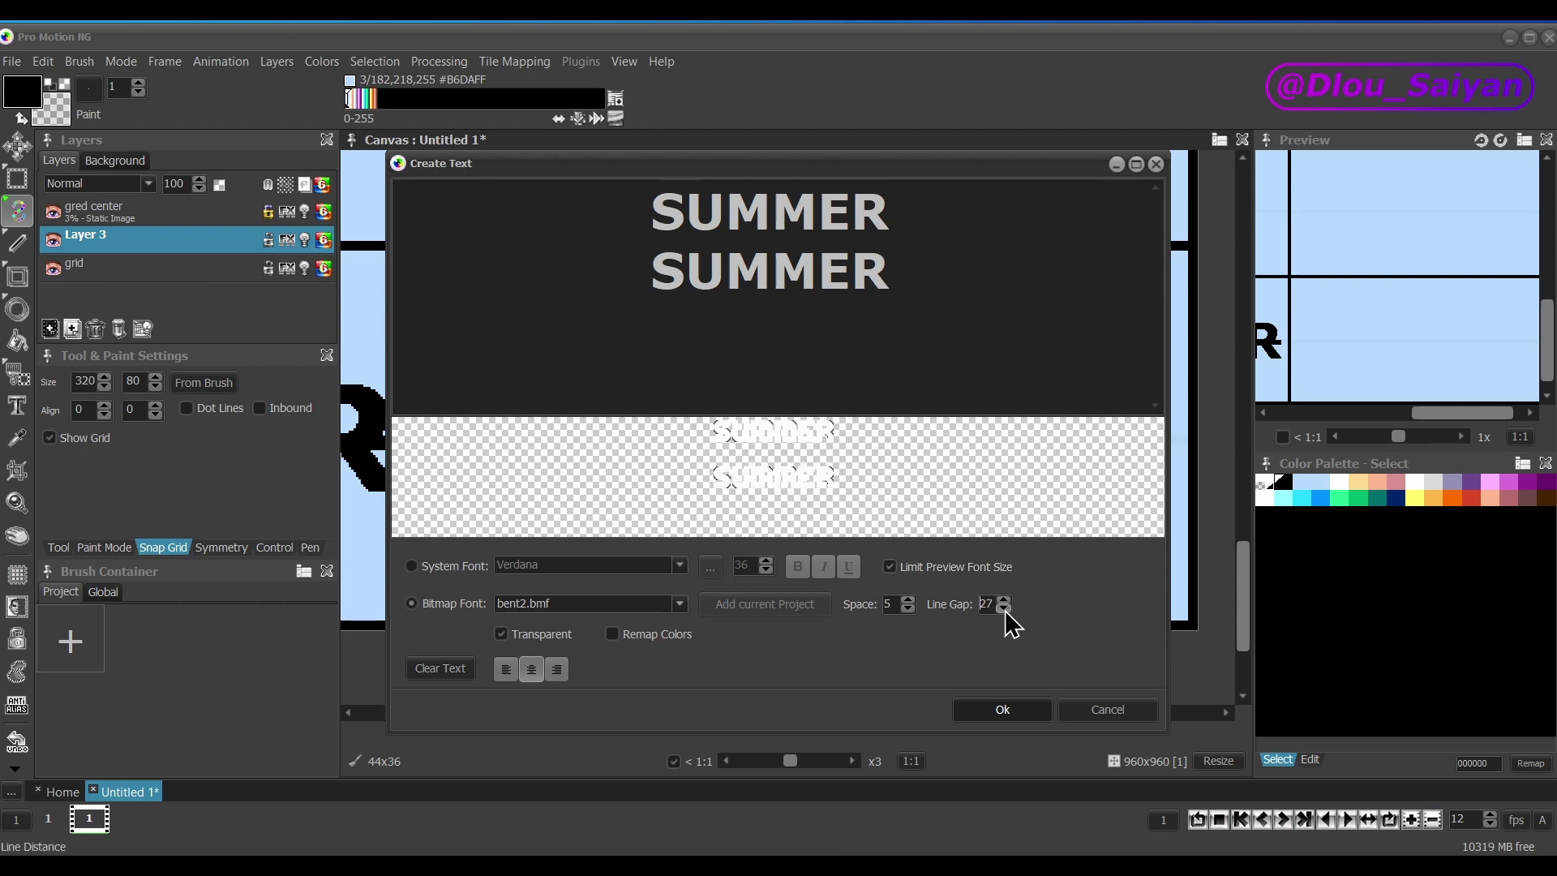
pyautogui.scroll(-10, 1006, 613)
pyautogui.scroll(-1, 1011, 625)
pyautogui.click(503, 636)
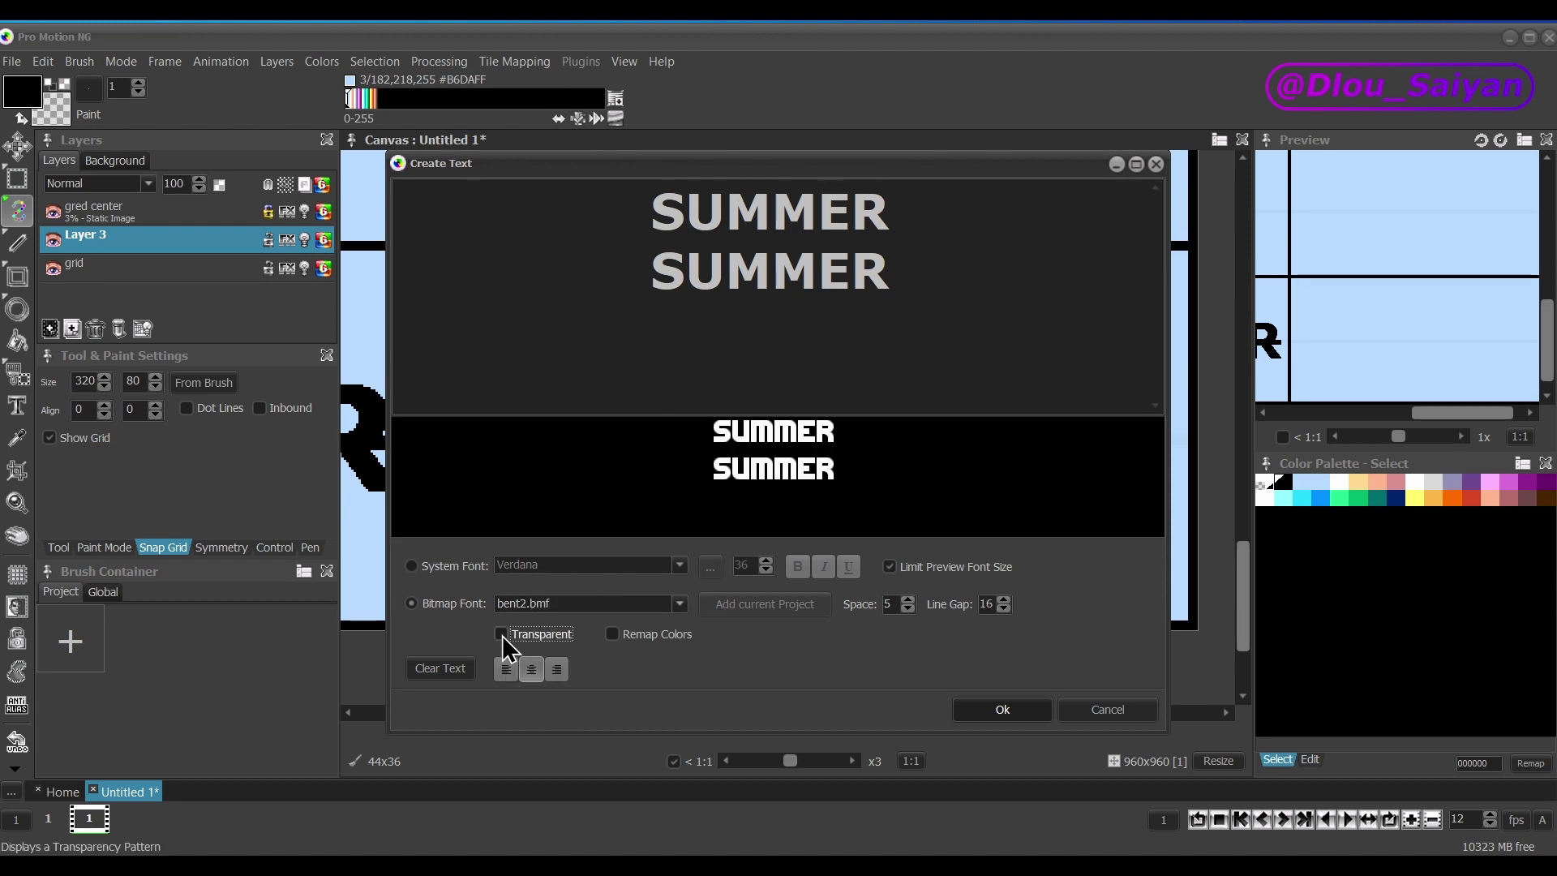
pyautogui.click(502, 635)
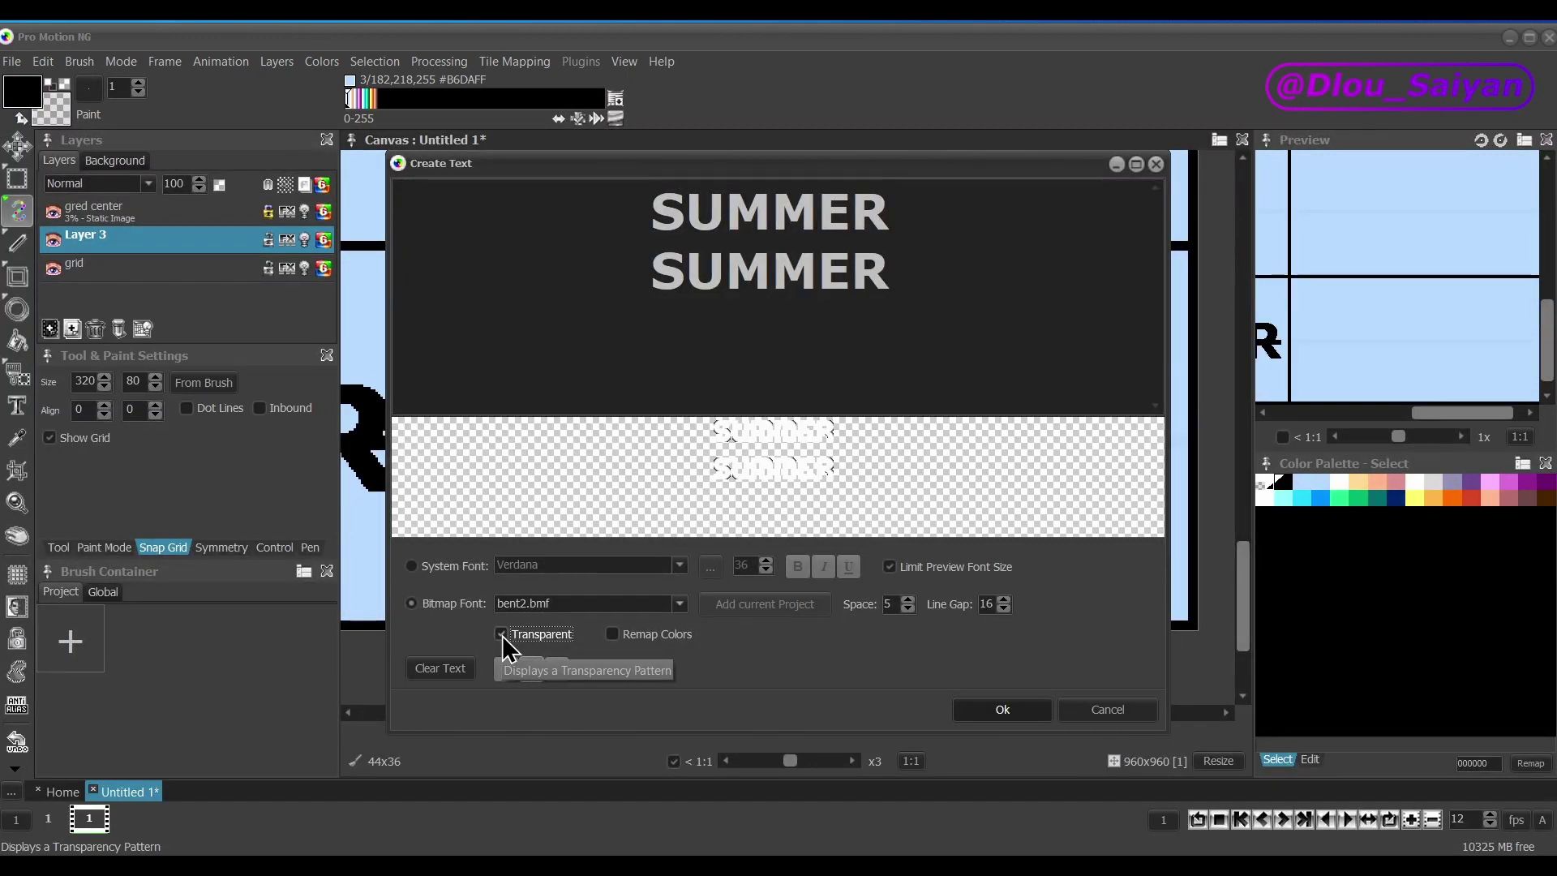
# Create the two-line bitmap-font text and stamp it in the upper part of the last bottom-row grid cell.
pyautogui.click(612, 649)
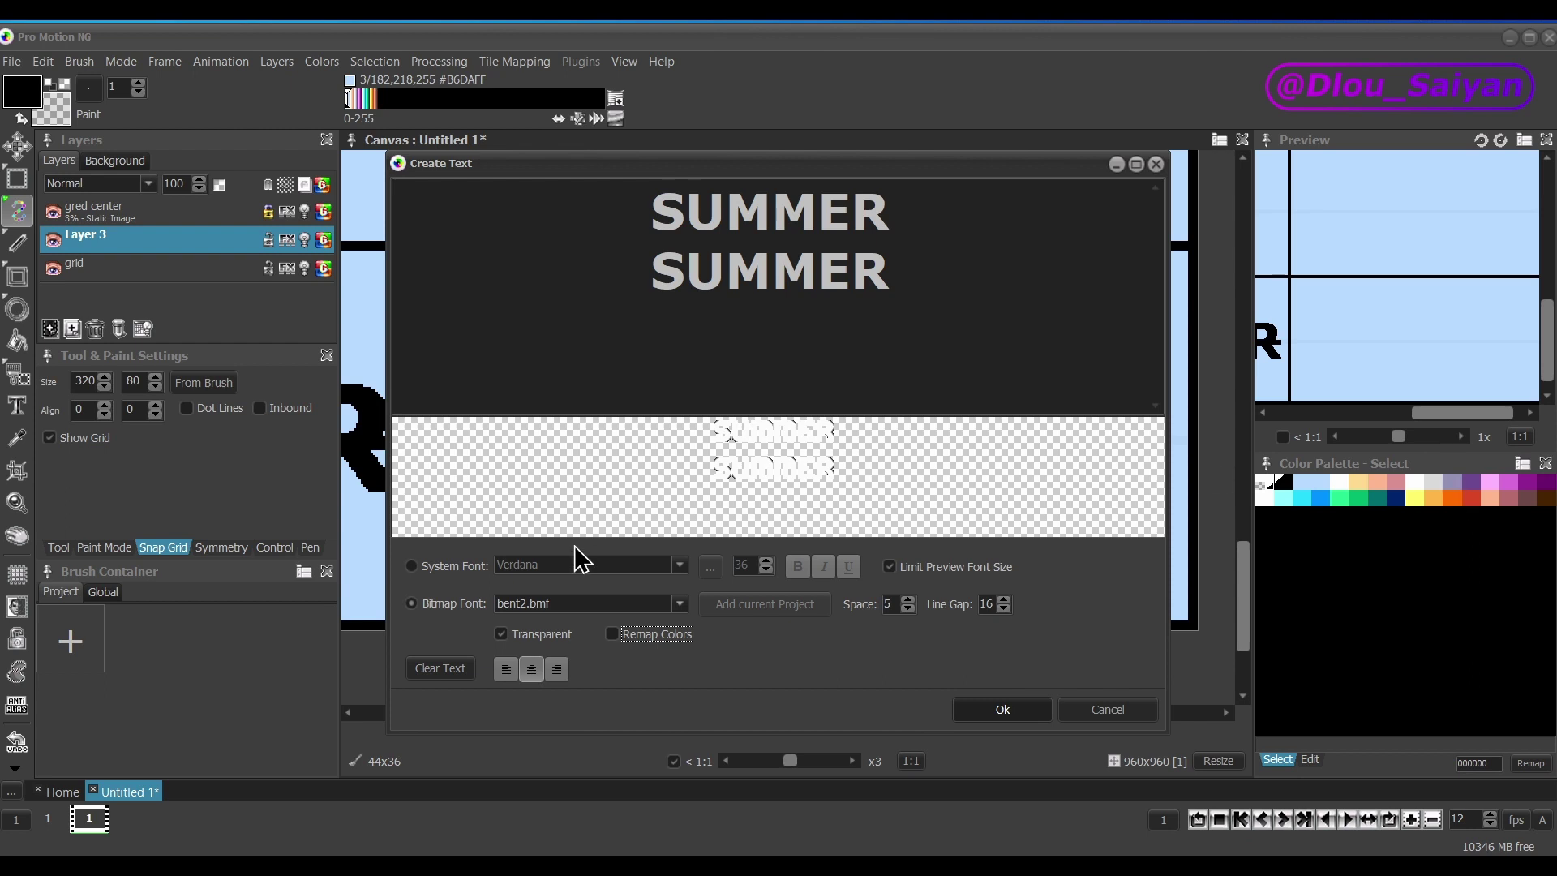
pyautogui.click(993, 708)
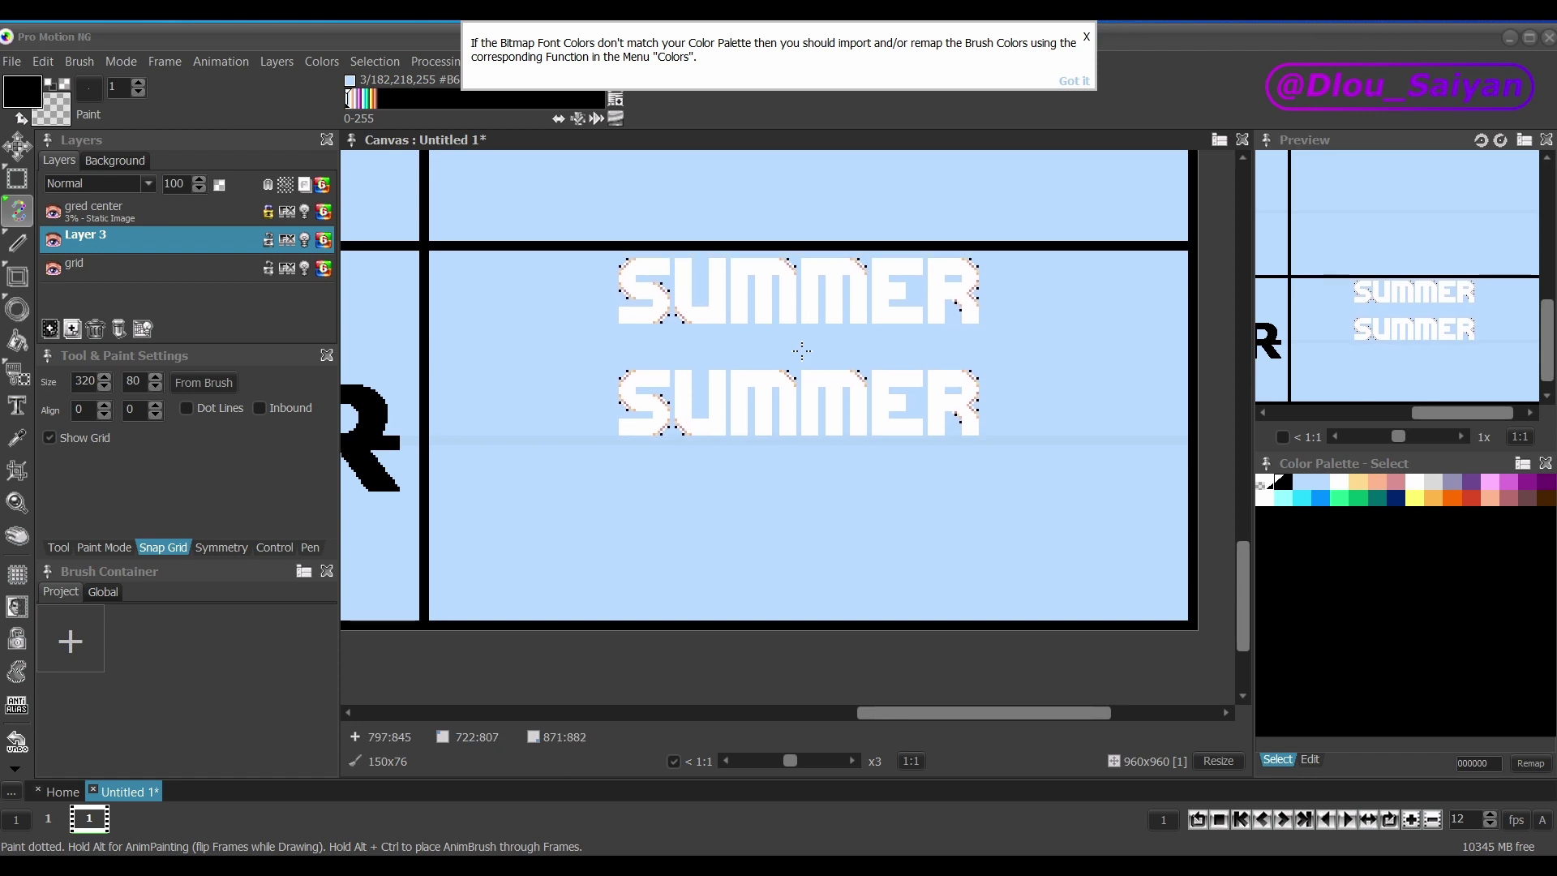
pyautogui.click(801, 351)
pyautogui.moveTo(801, 350); pyautogui.dragTo(806, 363)
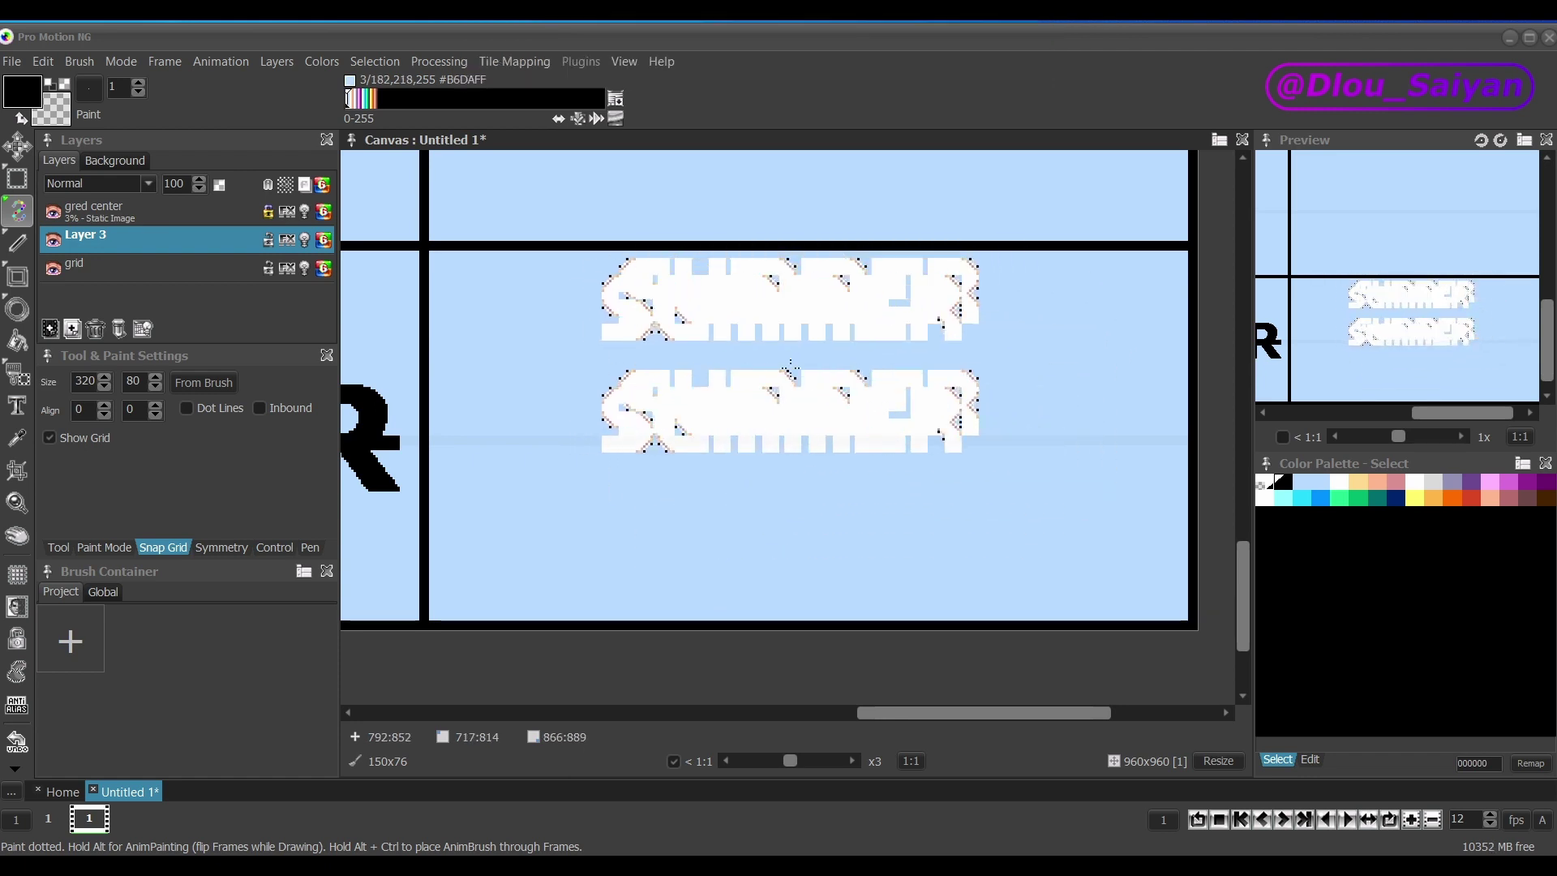
# Recreate the two-line SUMMER text with Remap Colors on and stamp it lower in the same grid cell.
pyautogui.press('t')
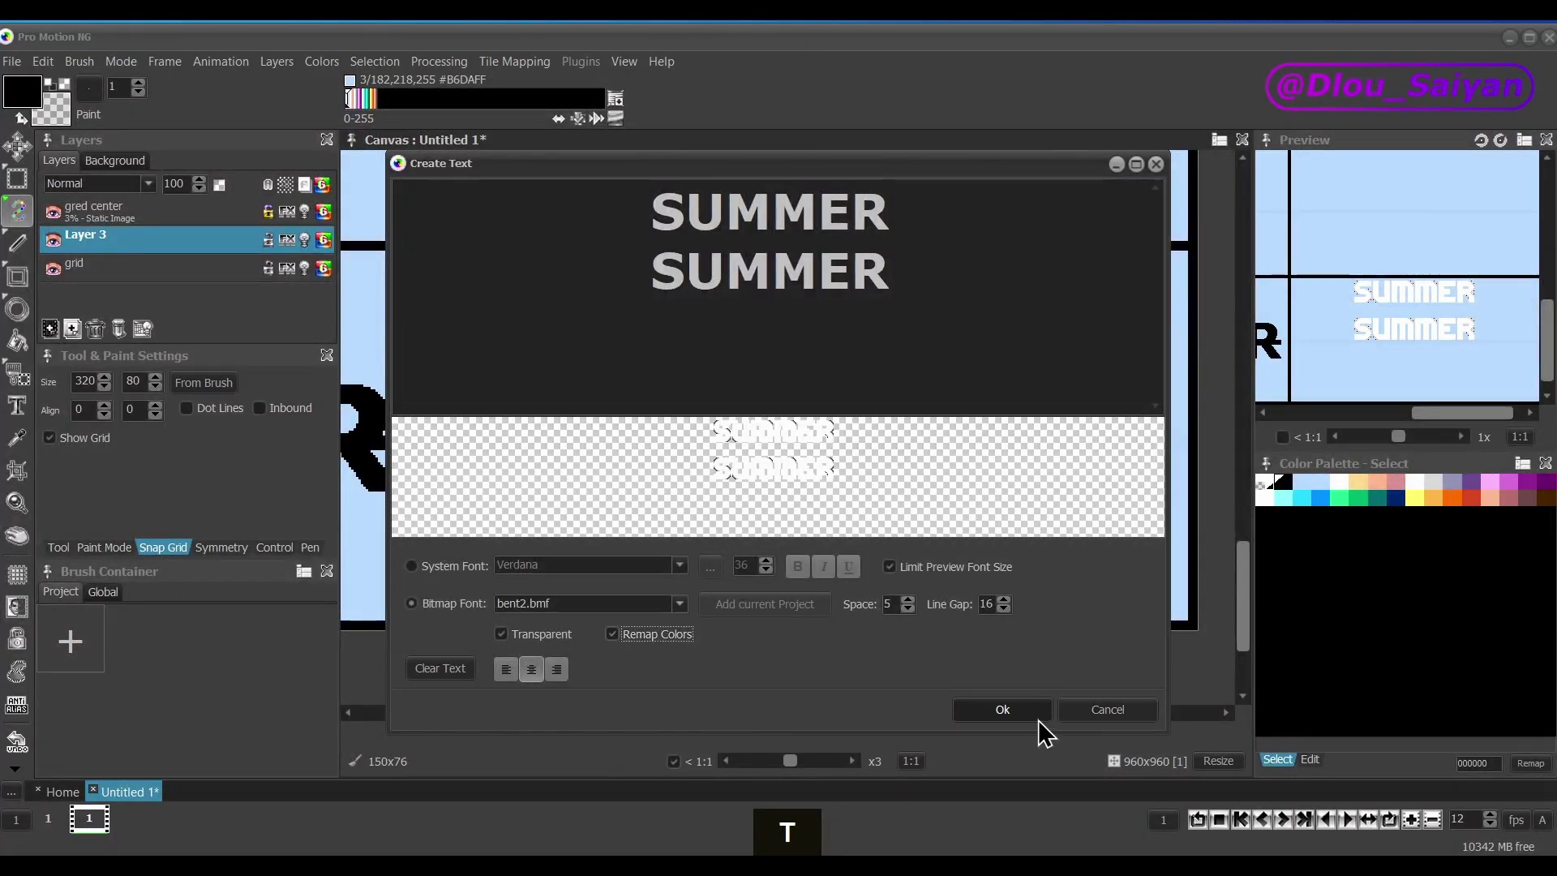
pyautogui.click(1002, 711)
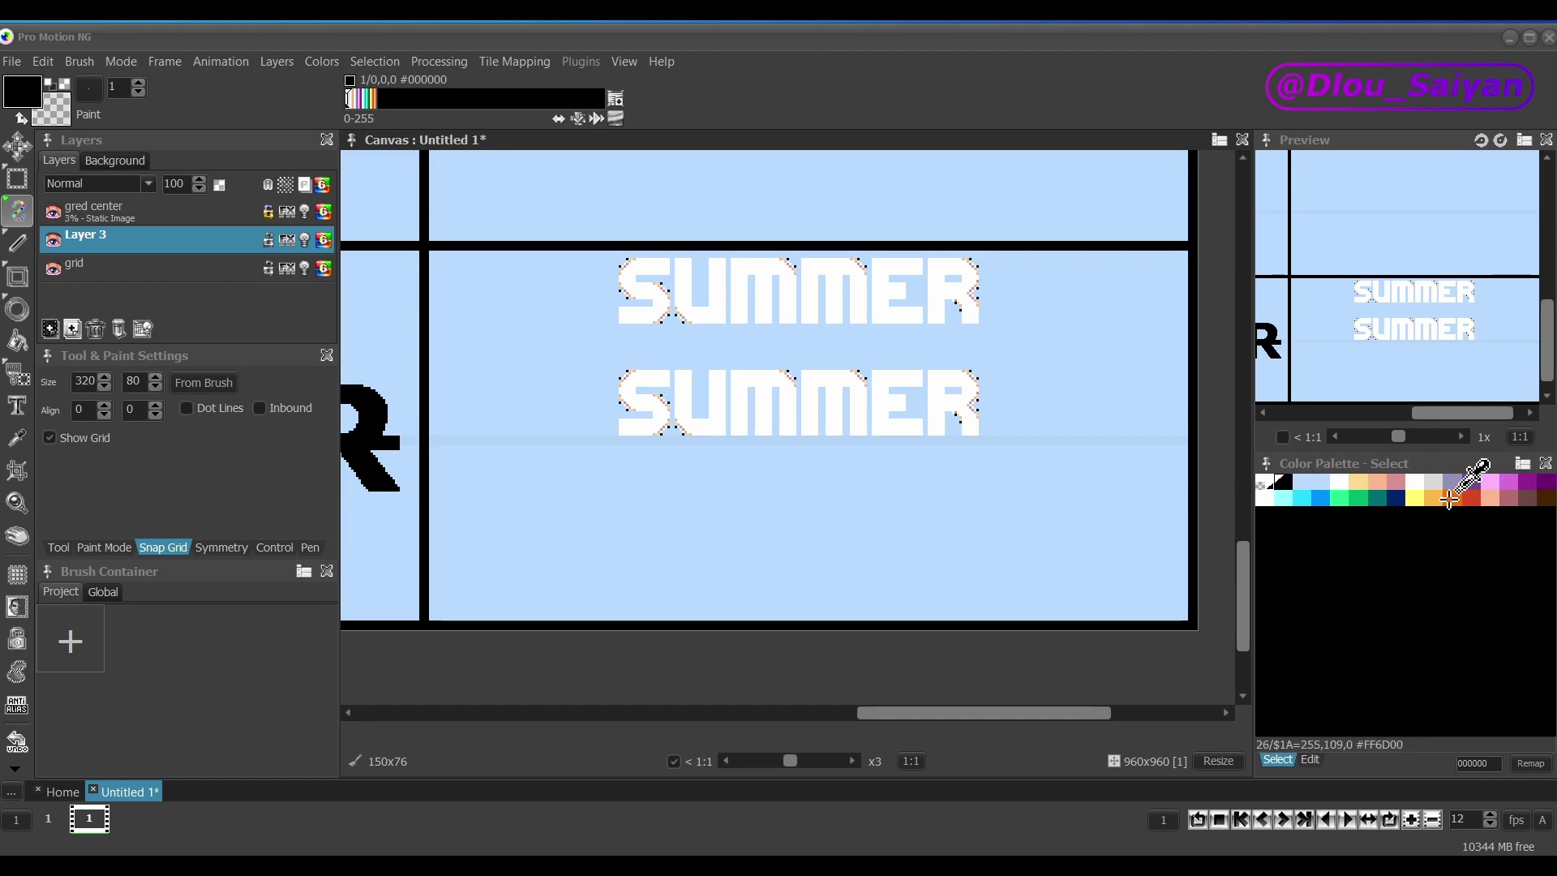
pyautogui.click(813, 509)
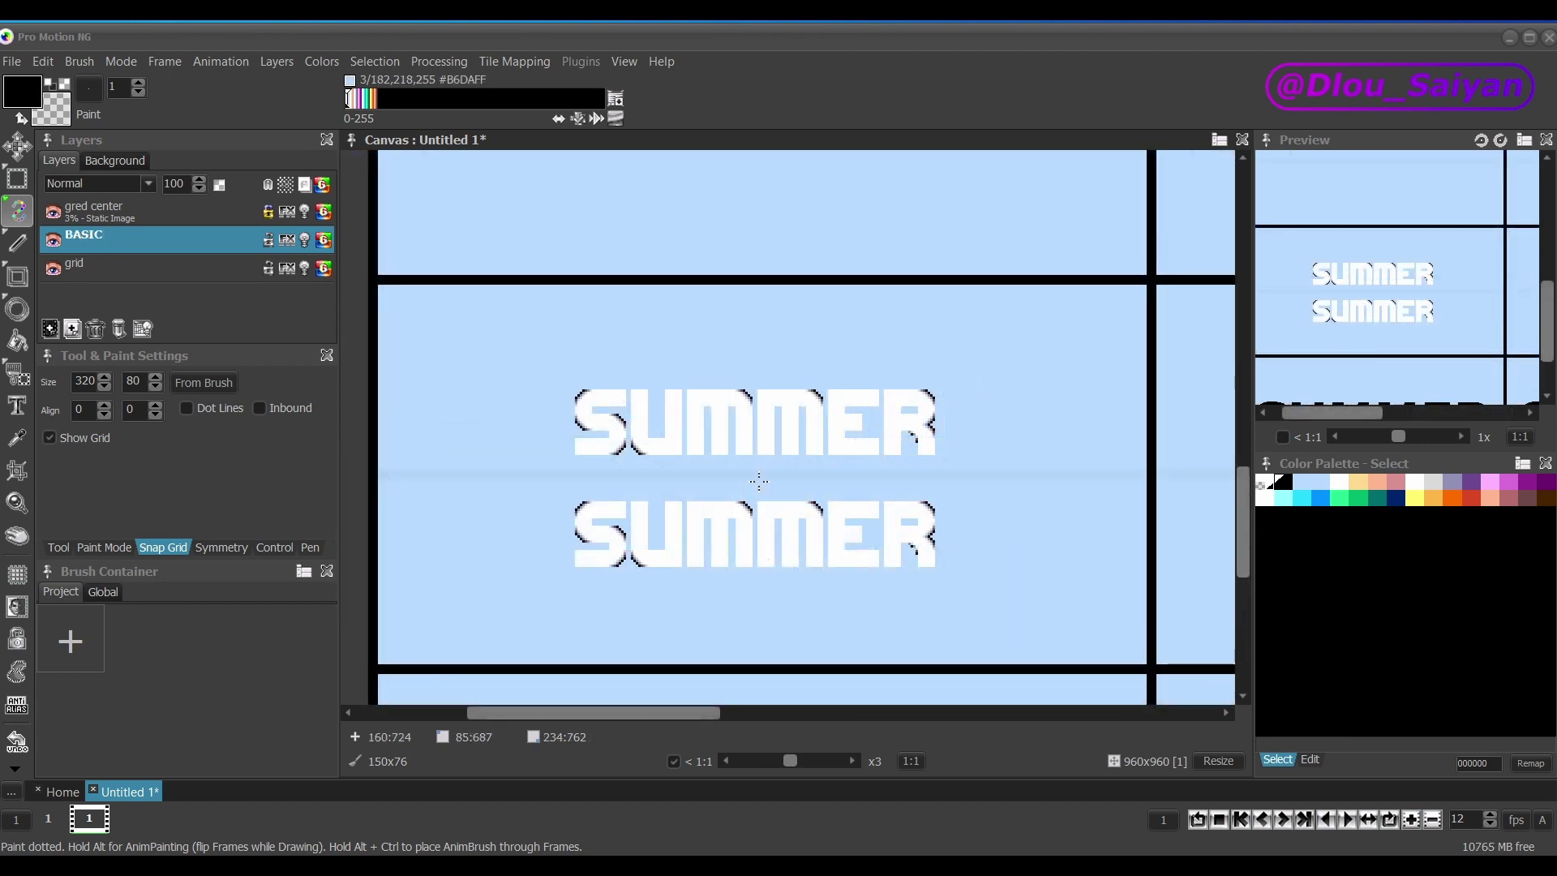
# Add a new layer above BASIC and name it OUTLINE.
pyautogui.click(72, 329)
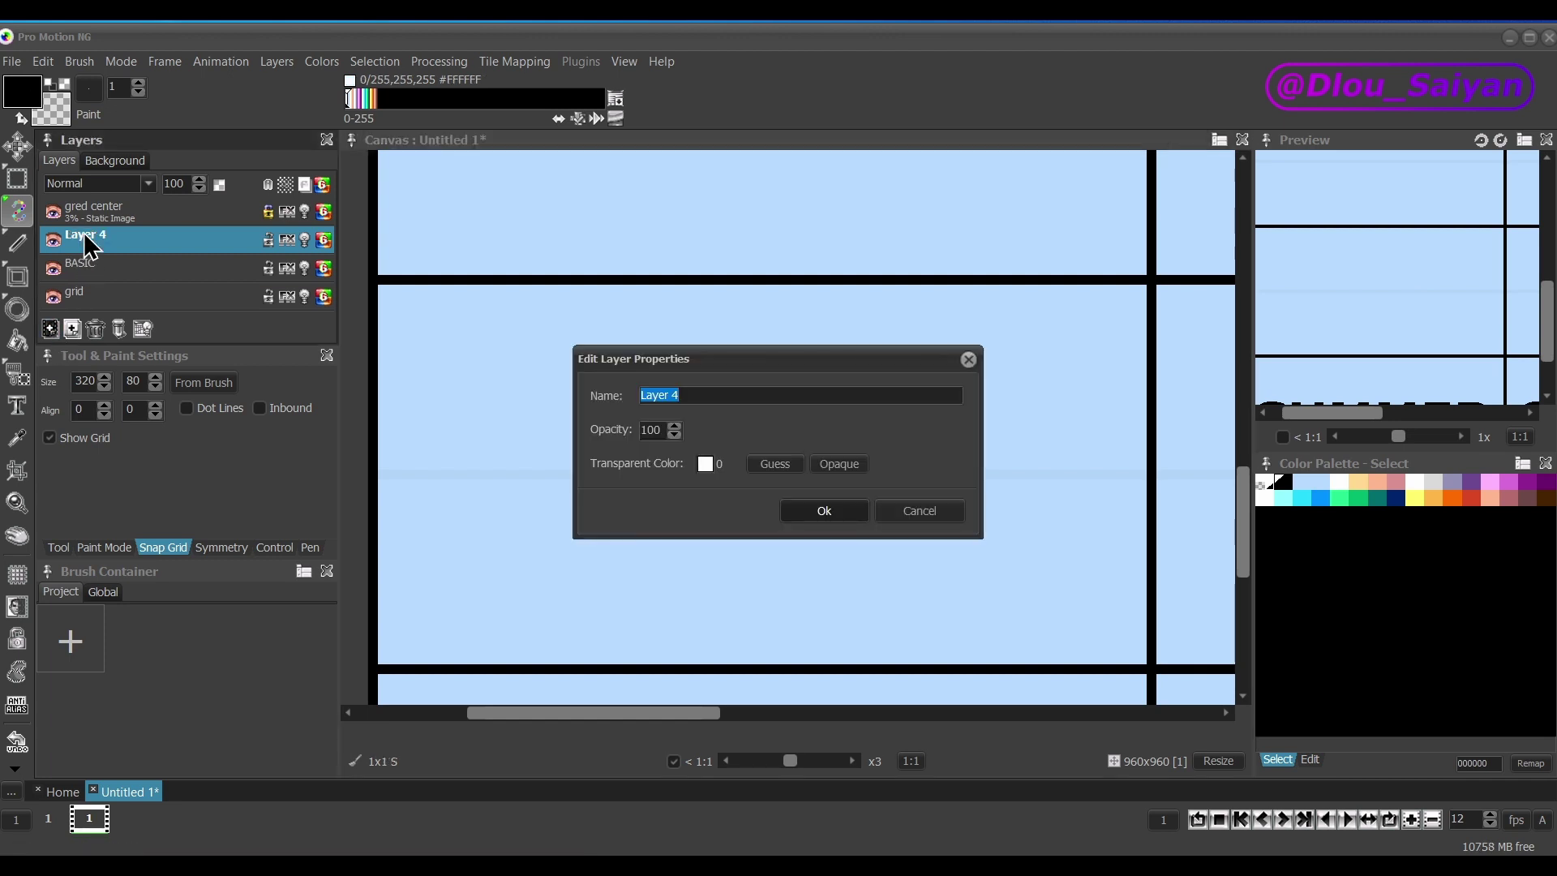
pyautogui.write('OUTLINE')
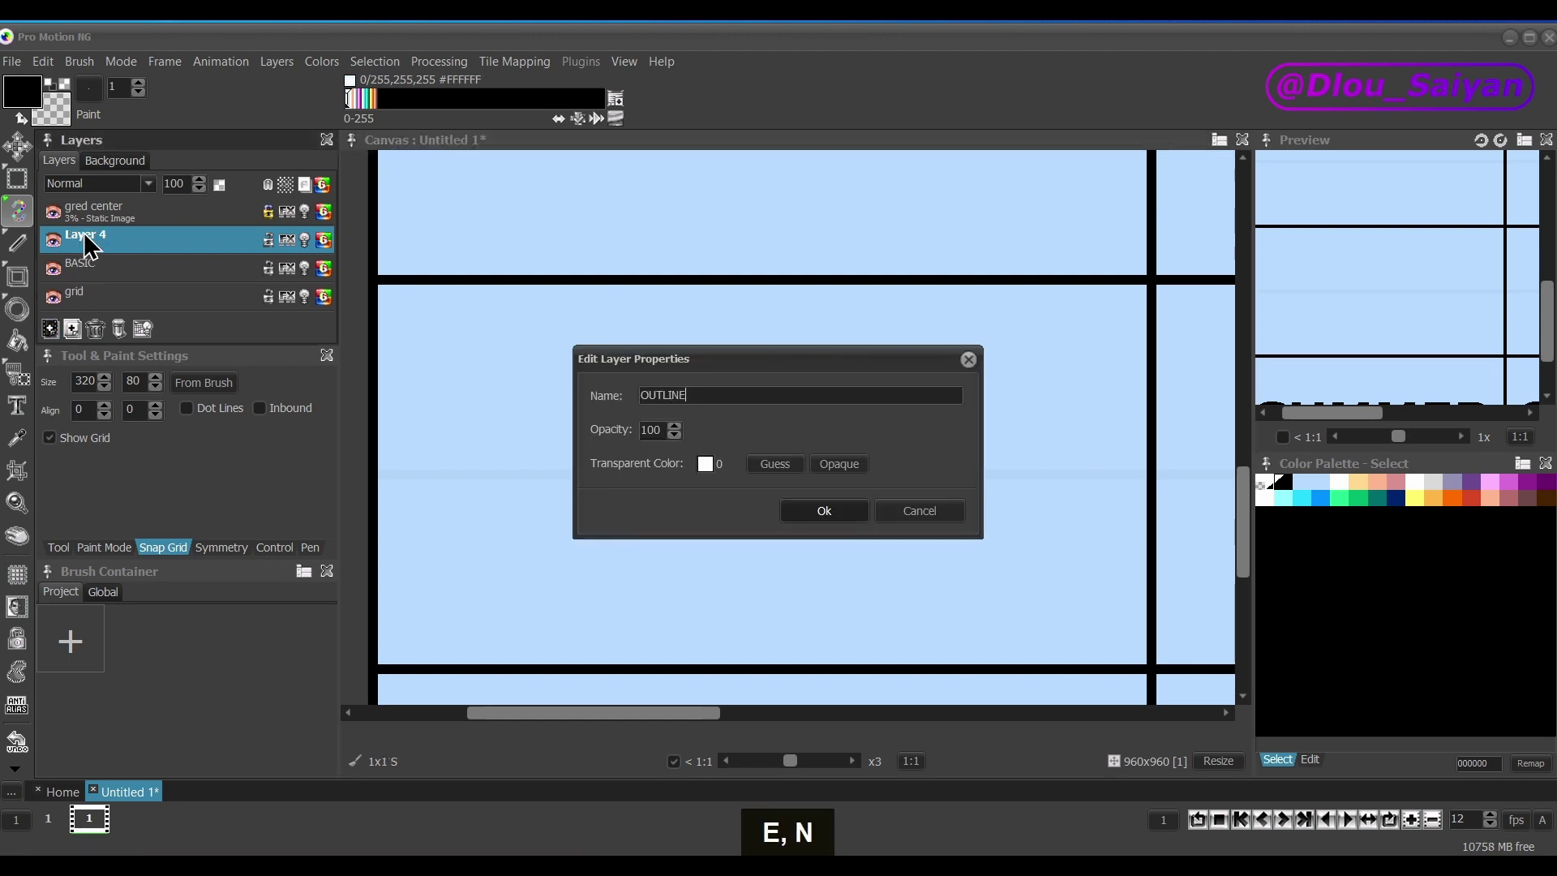
pyautogui.click(822, 510)
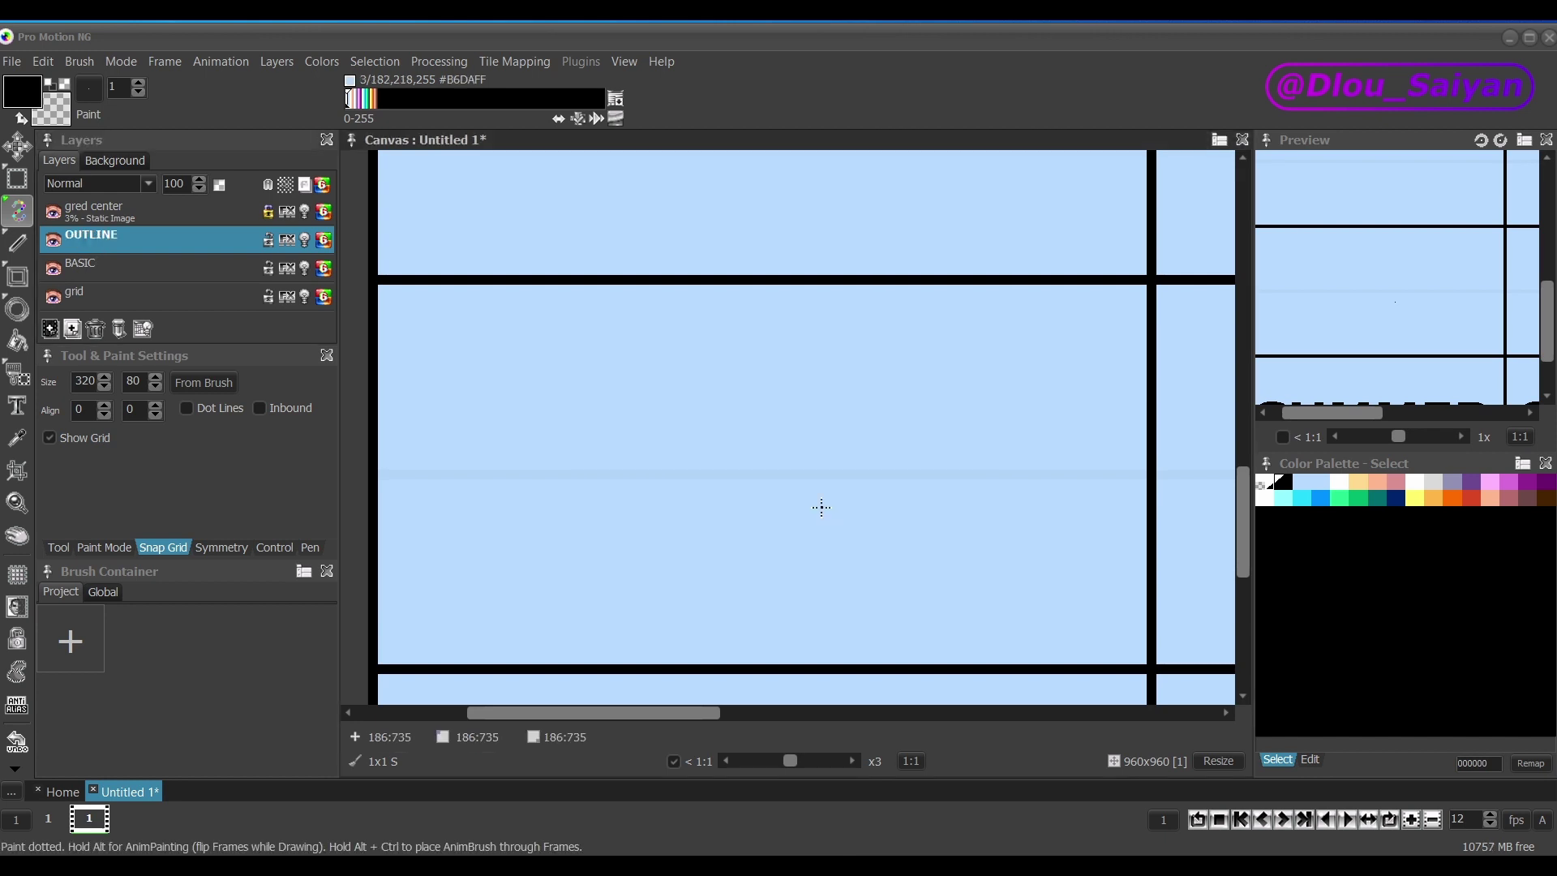
# Reopen the text for editing and delete its second line, leaving a single SUMMER.
pyautogui.press('t')
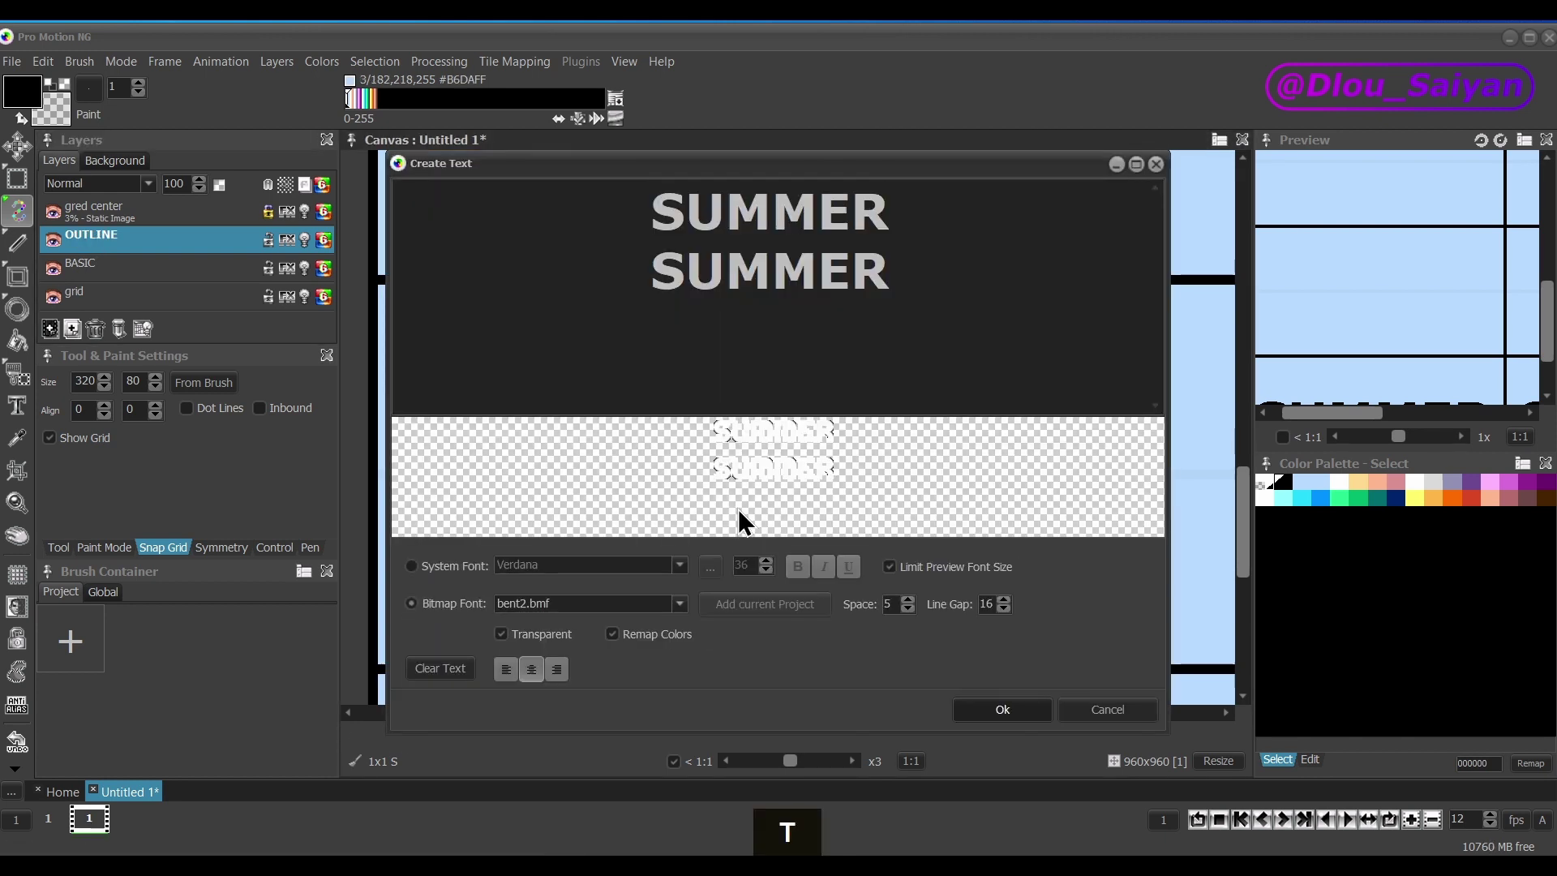
pyautogui.moveTo(932, 271); pyautogui.dragTo(624, 270)
pyautogui.press('BackSpace')
pyautogui.press('BackSpace')
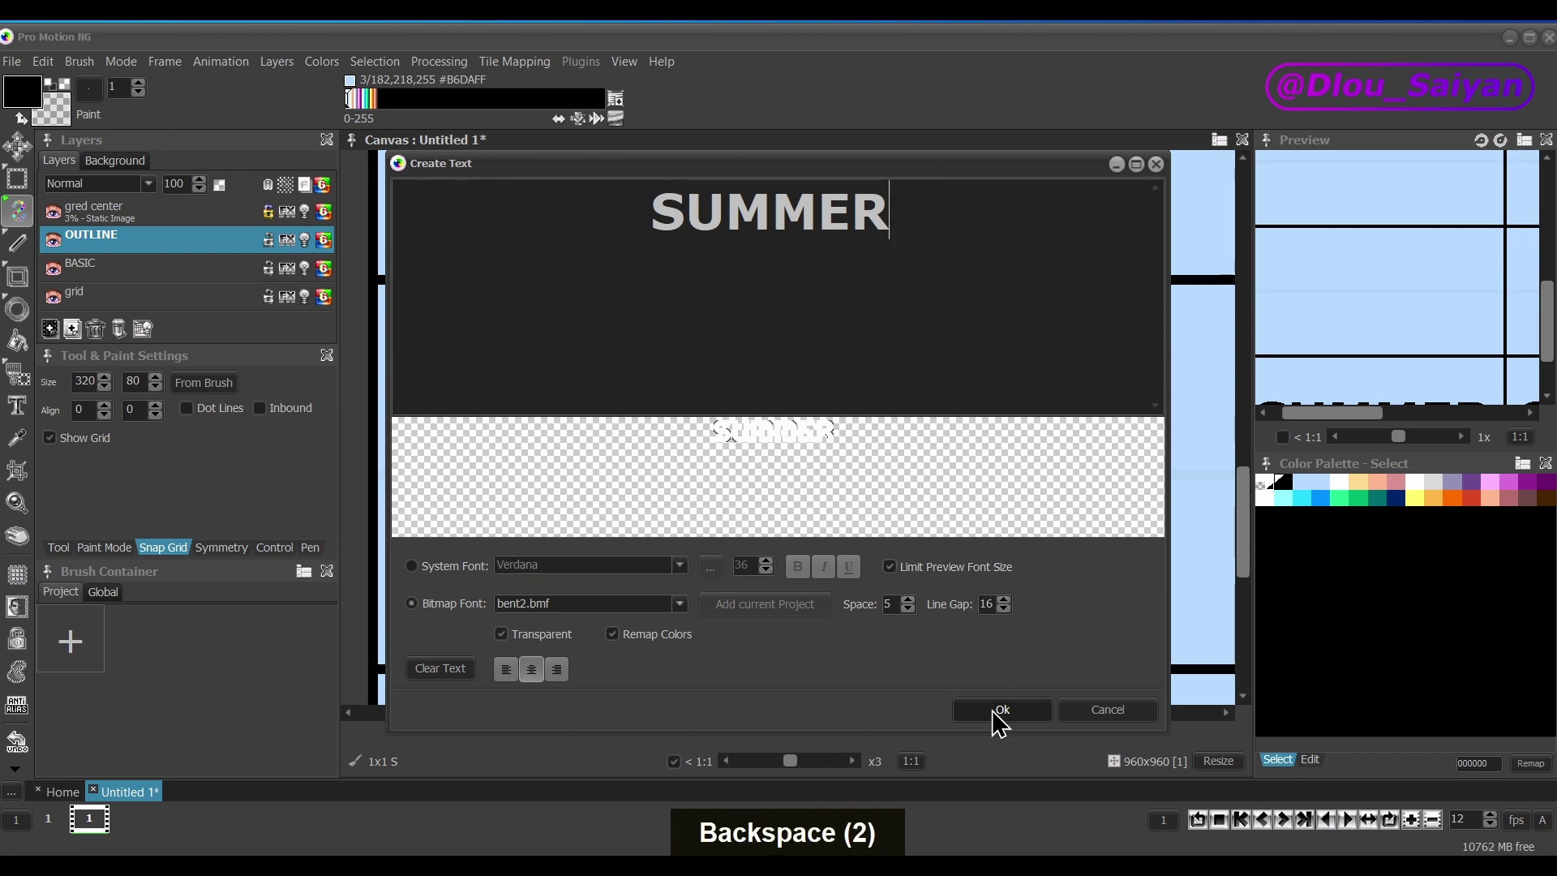
# Create SUMMER in the bold Verdana system font at size 36 and stamp it in purple #912491 in the empty grid cell.
pyautogui.click(412, 567)
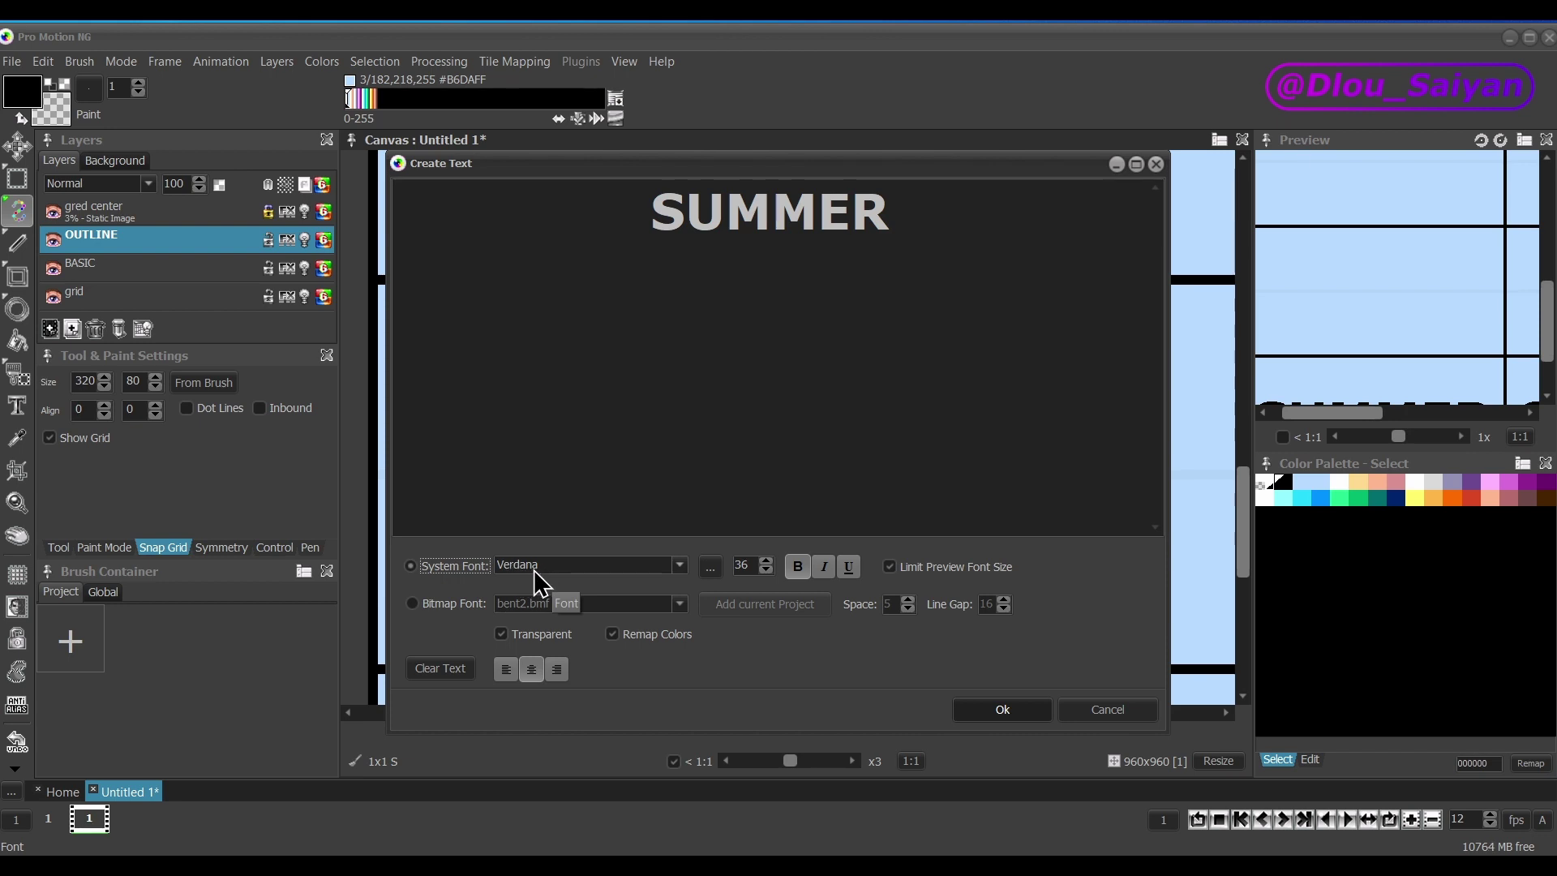
pyautogui.click(804, 570)
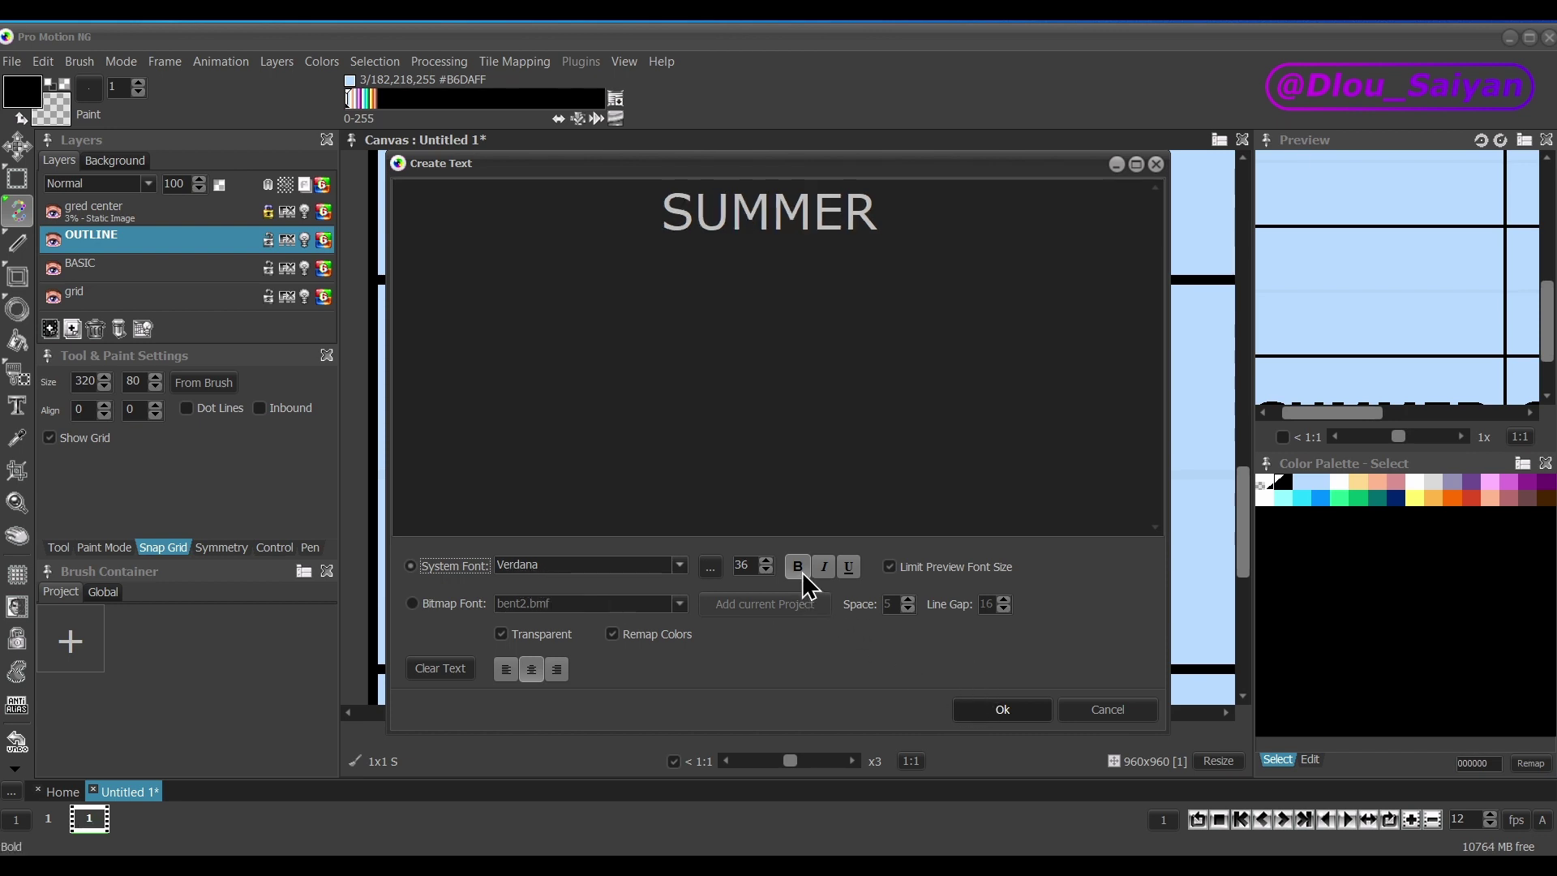
pyautogui.click(805, 569)
pyautogui.click(1024, 710)
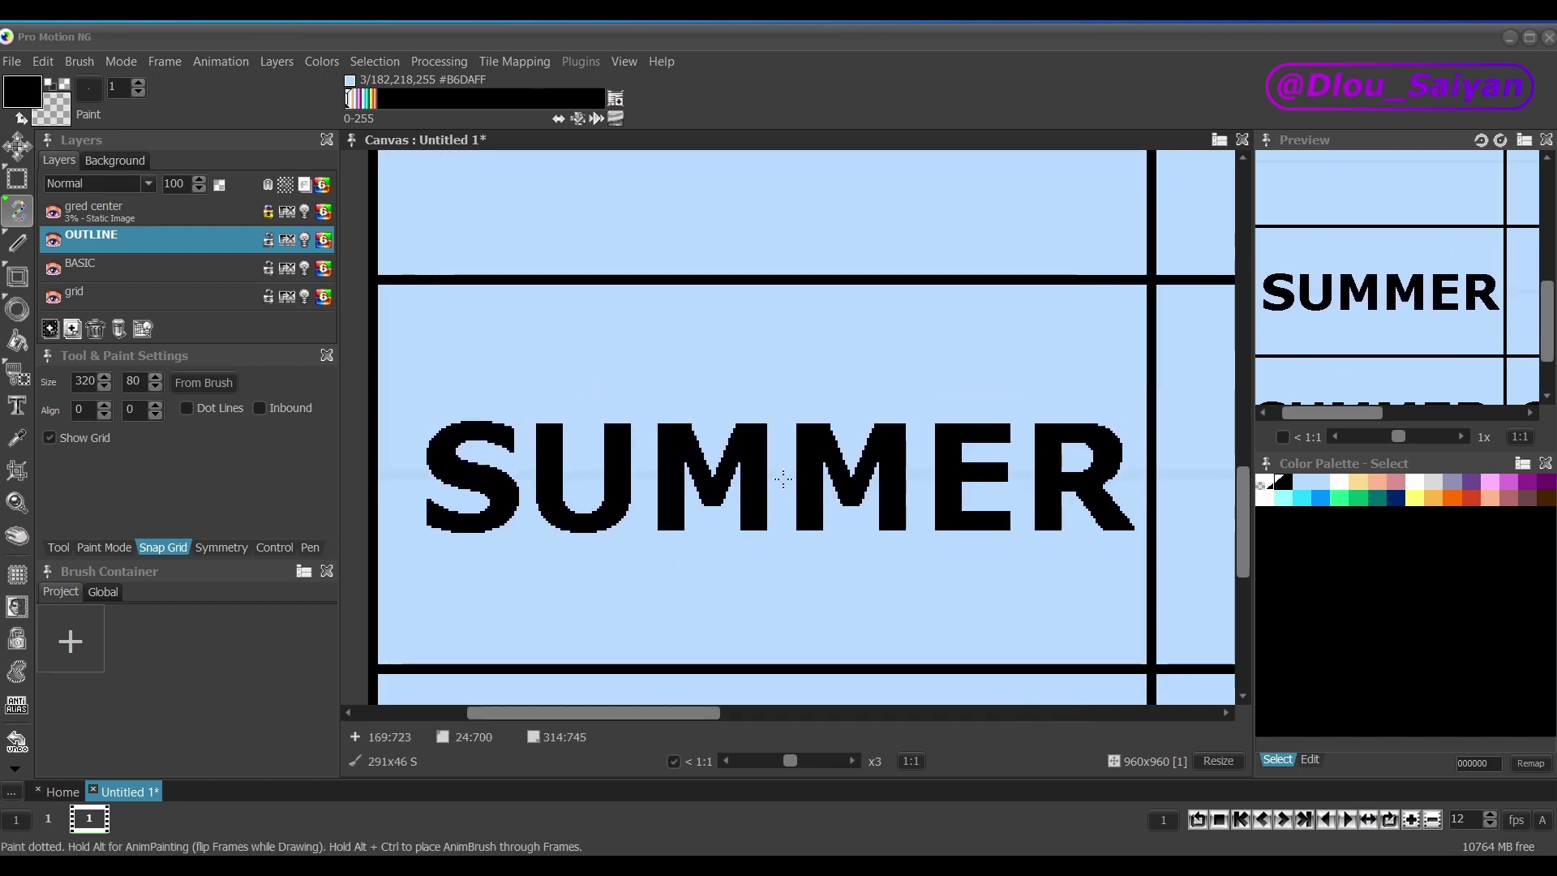
pyautogui.click(1531, 481)
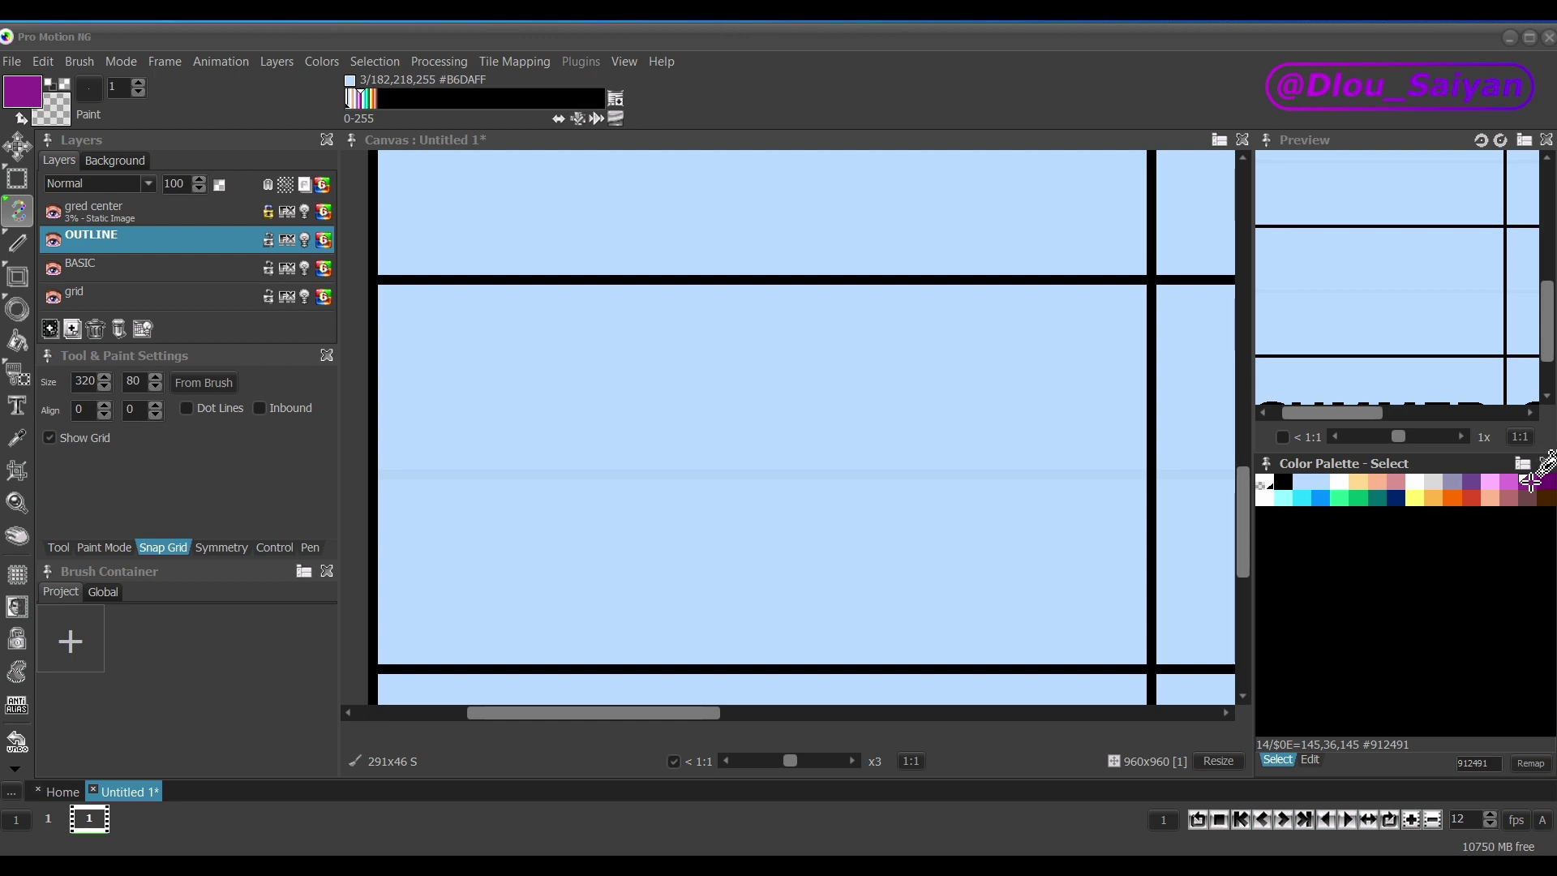
pyautogui.click(763, 471)
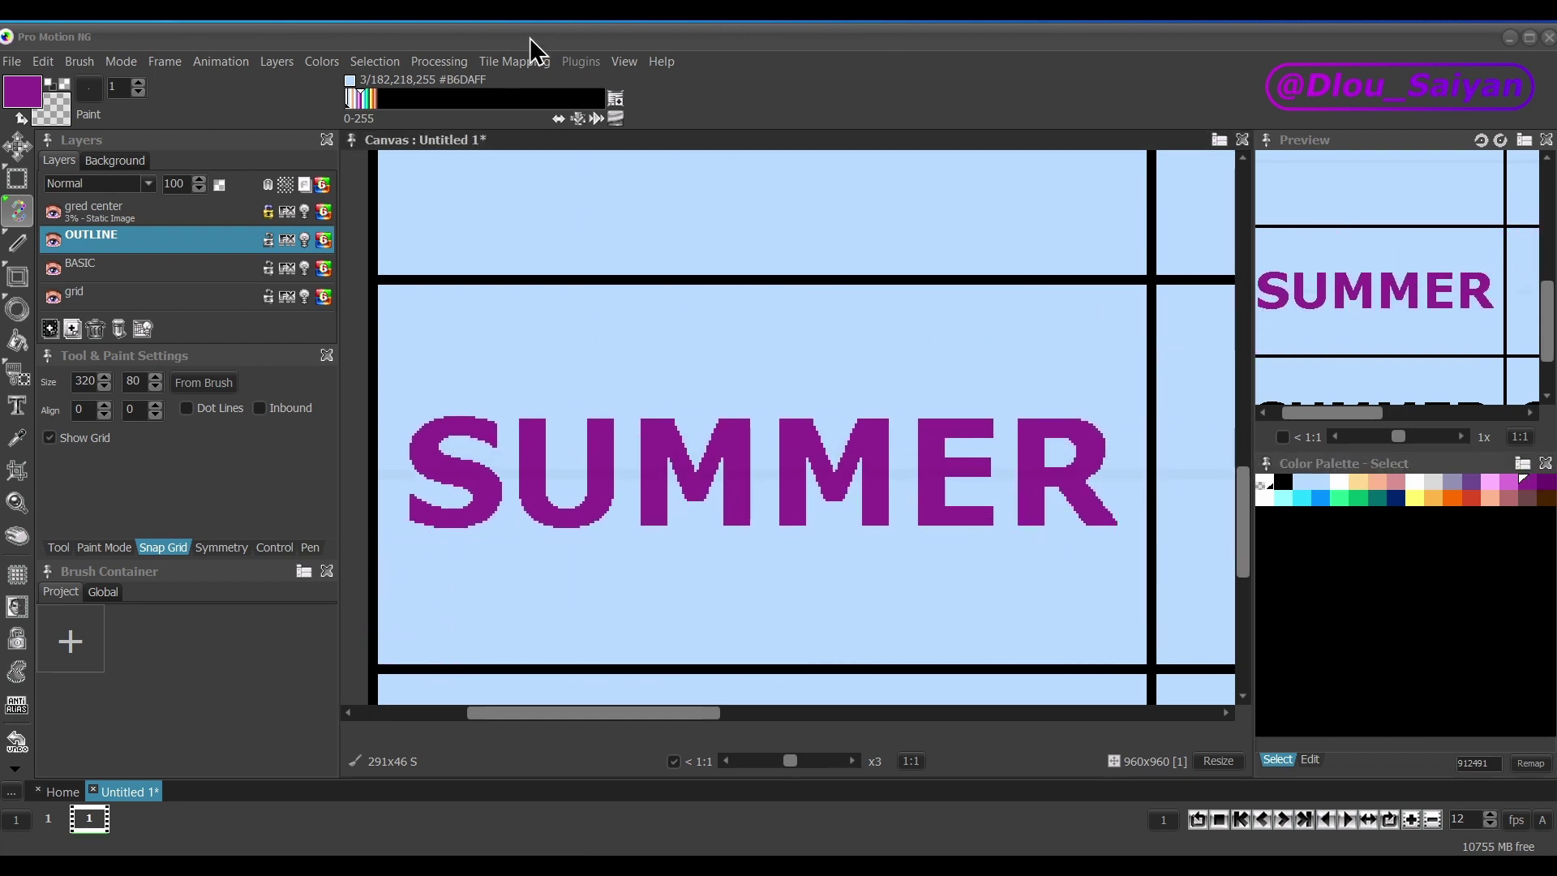
# Add a Stroke effect to the OUTLINE layer and set its mode to Border.
pyautogui.rightClick(286, 240)
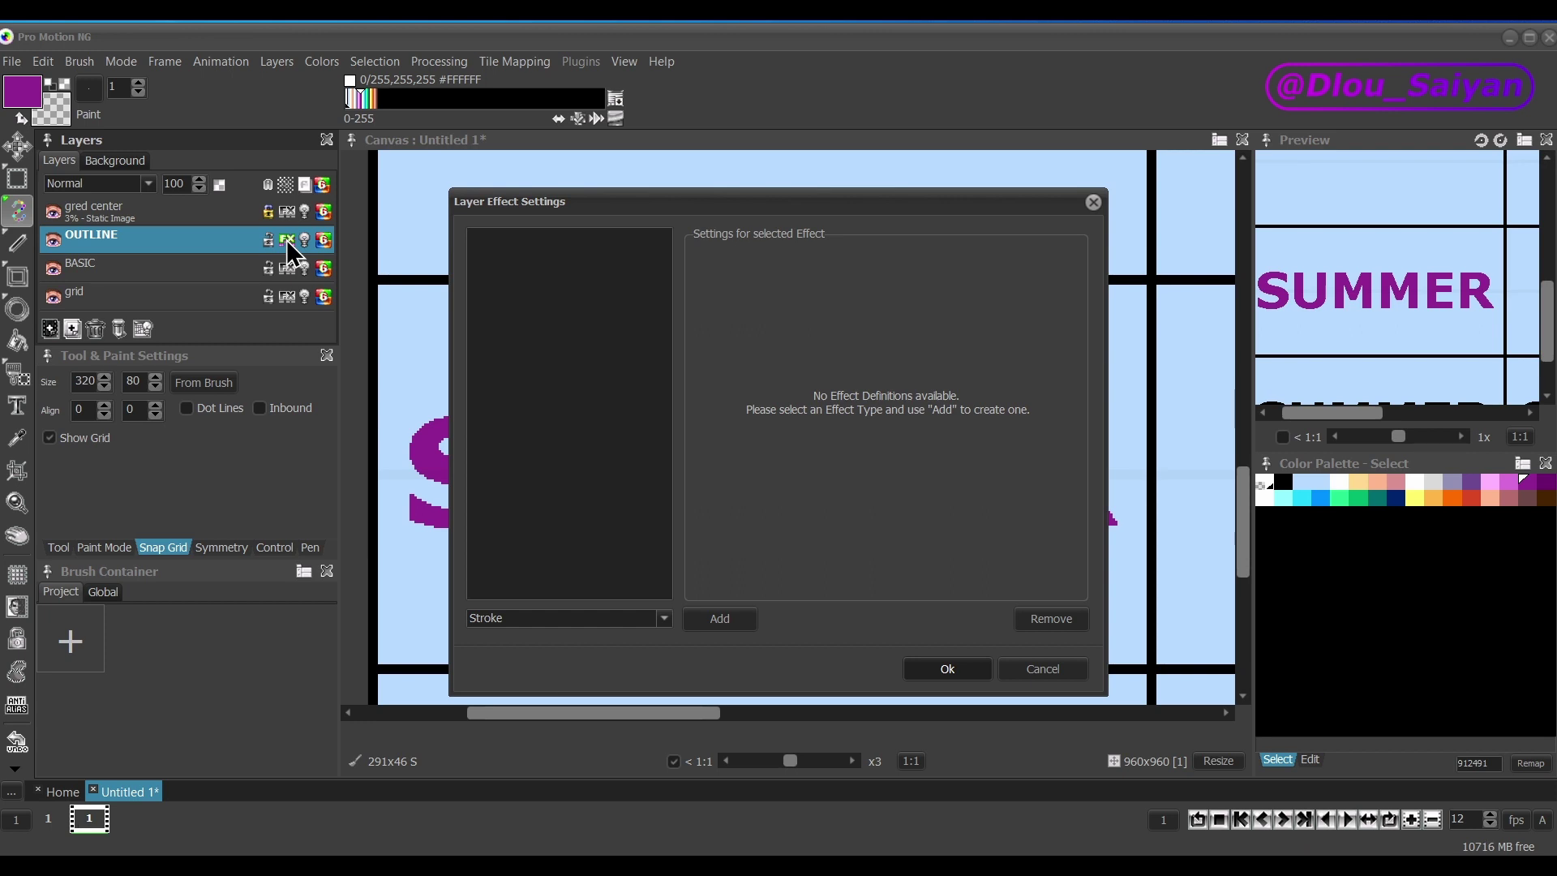
pyautogui.click(664, 619)
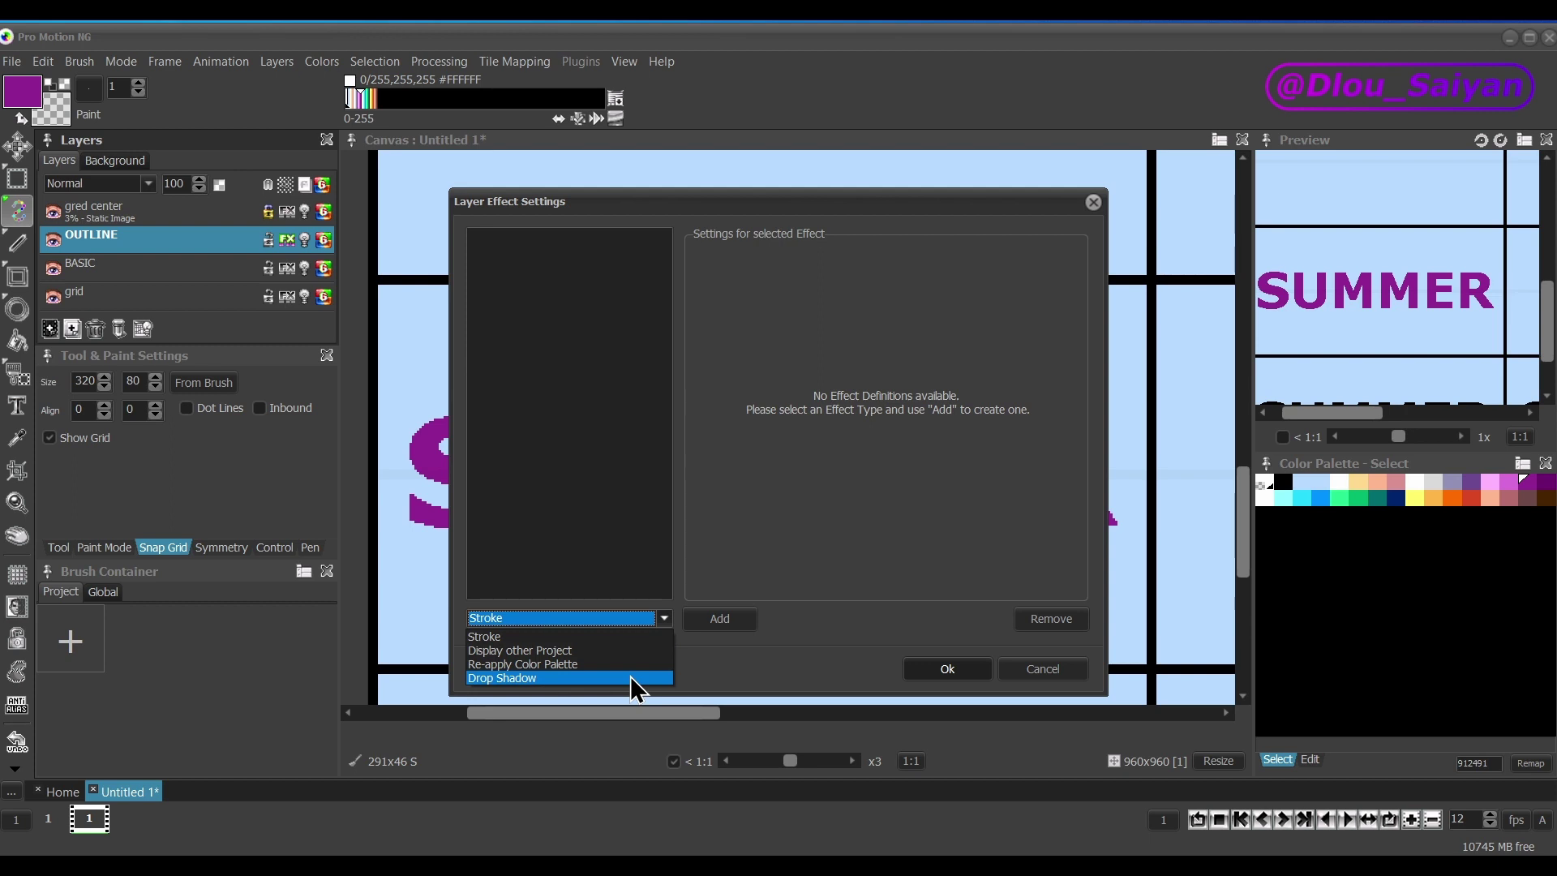
pyautogui.click(568, 638)
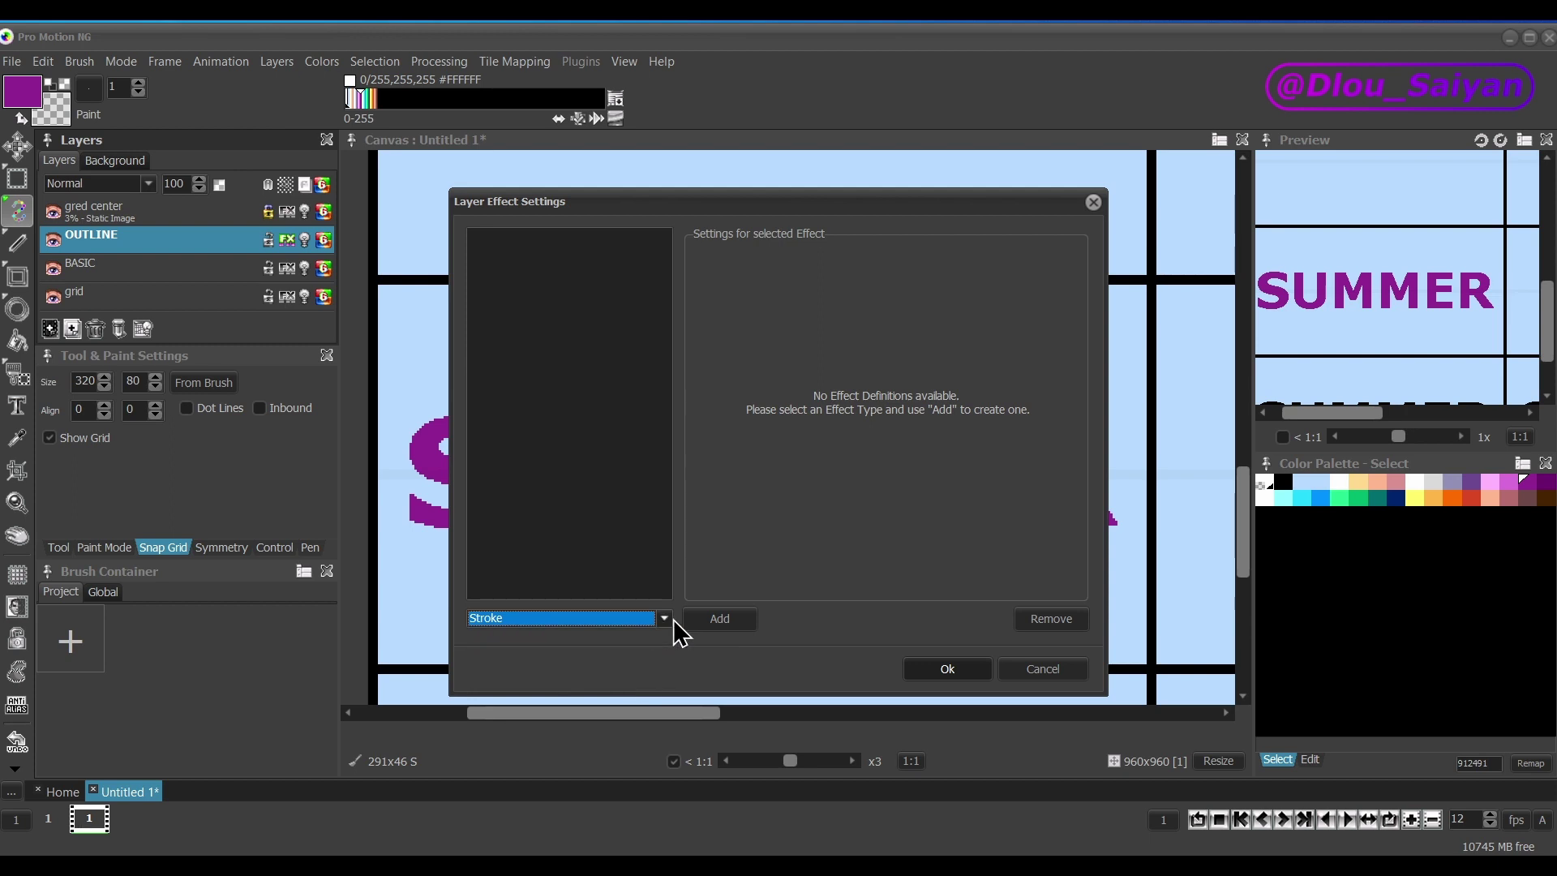
pyautogui.click(711, 618)
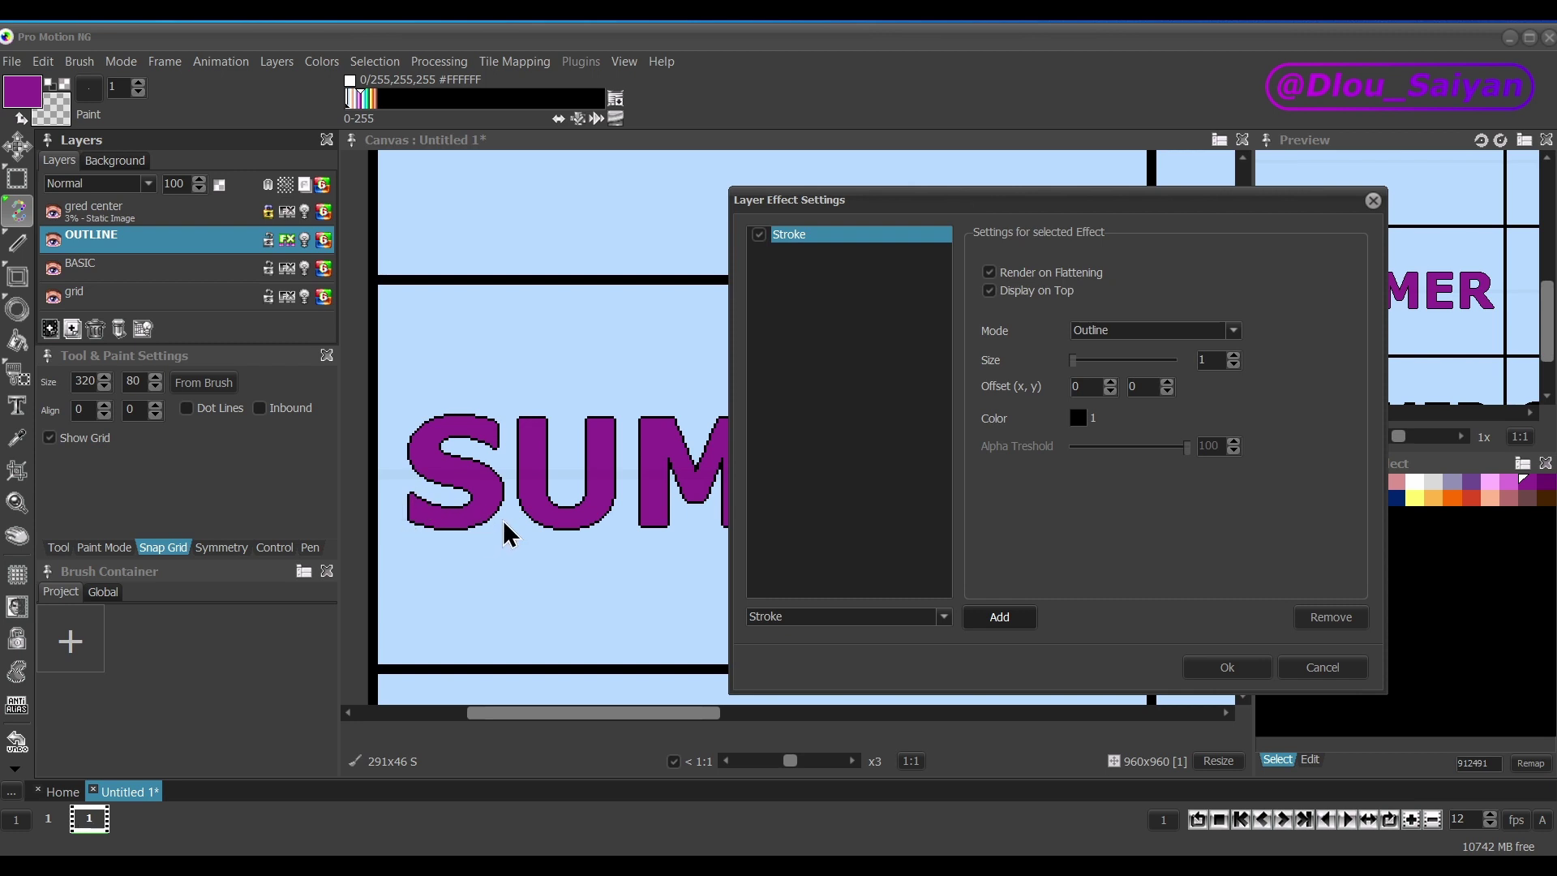
pyautogui.click(1144, 332)
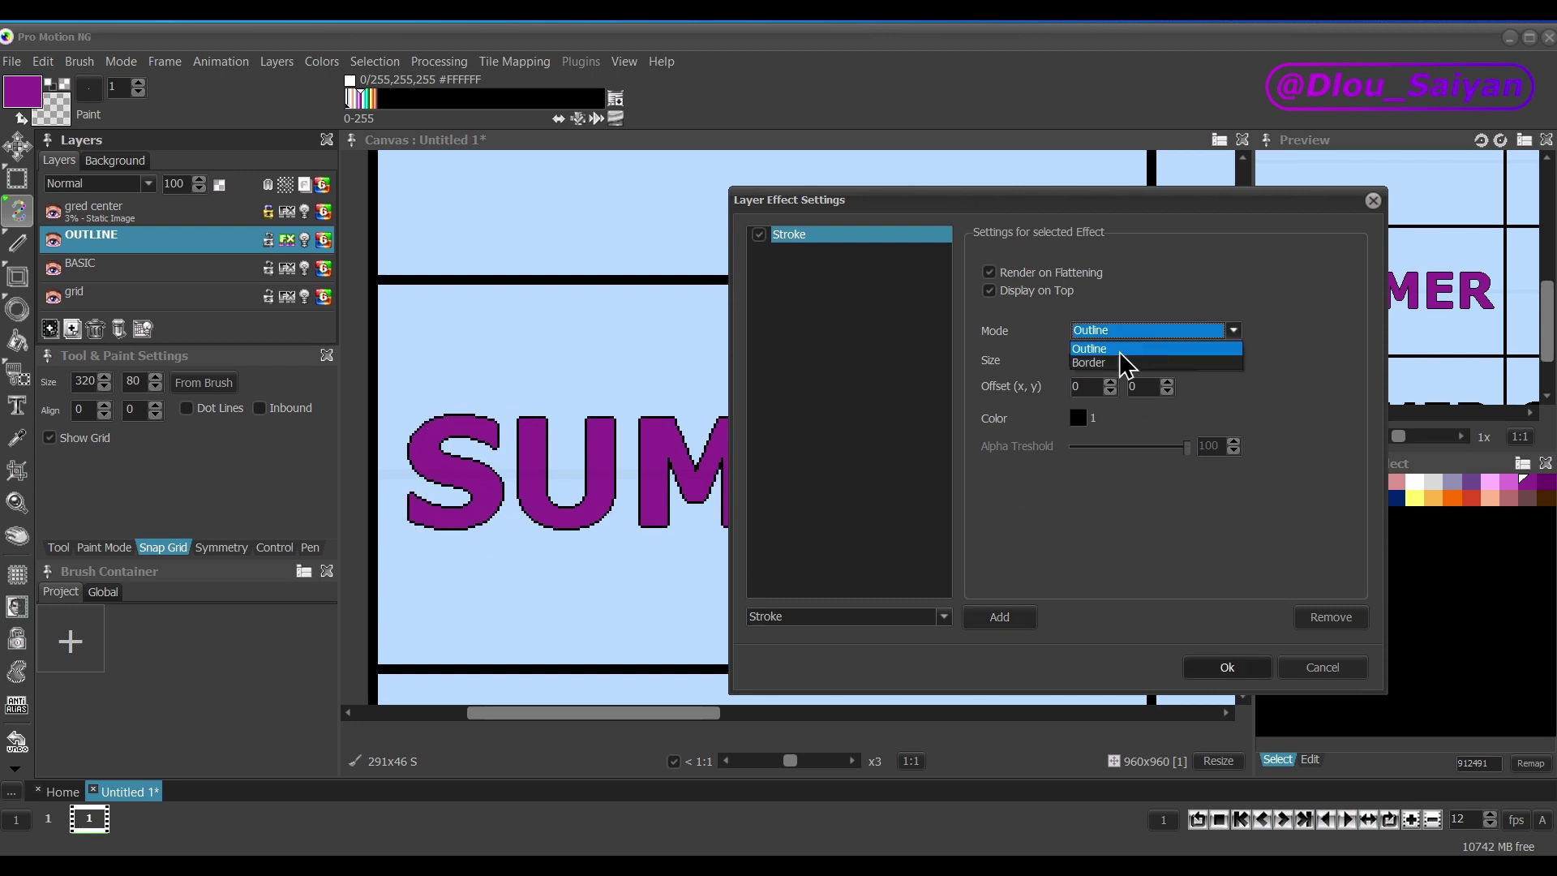
pyautogui.click(1121, 364)
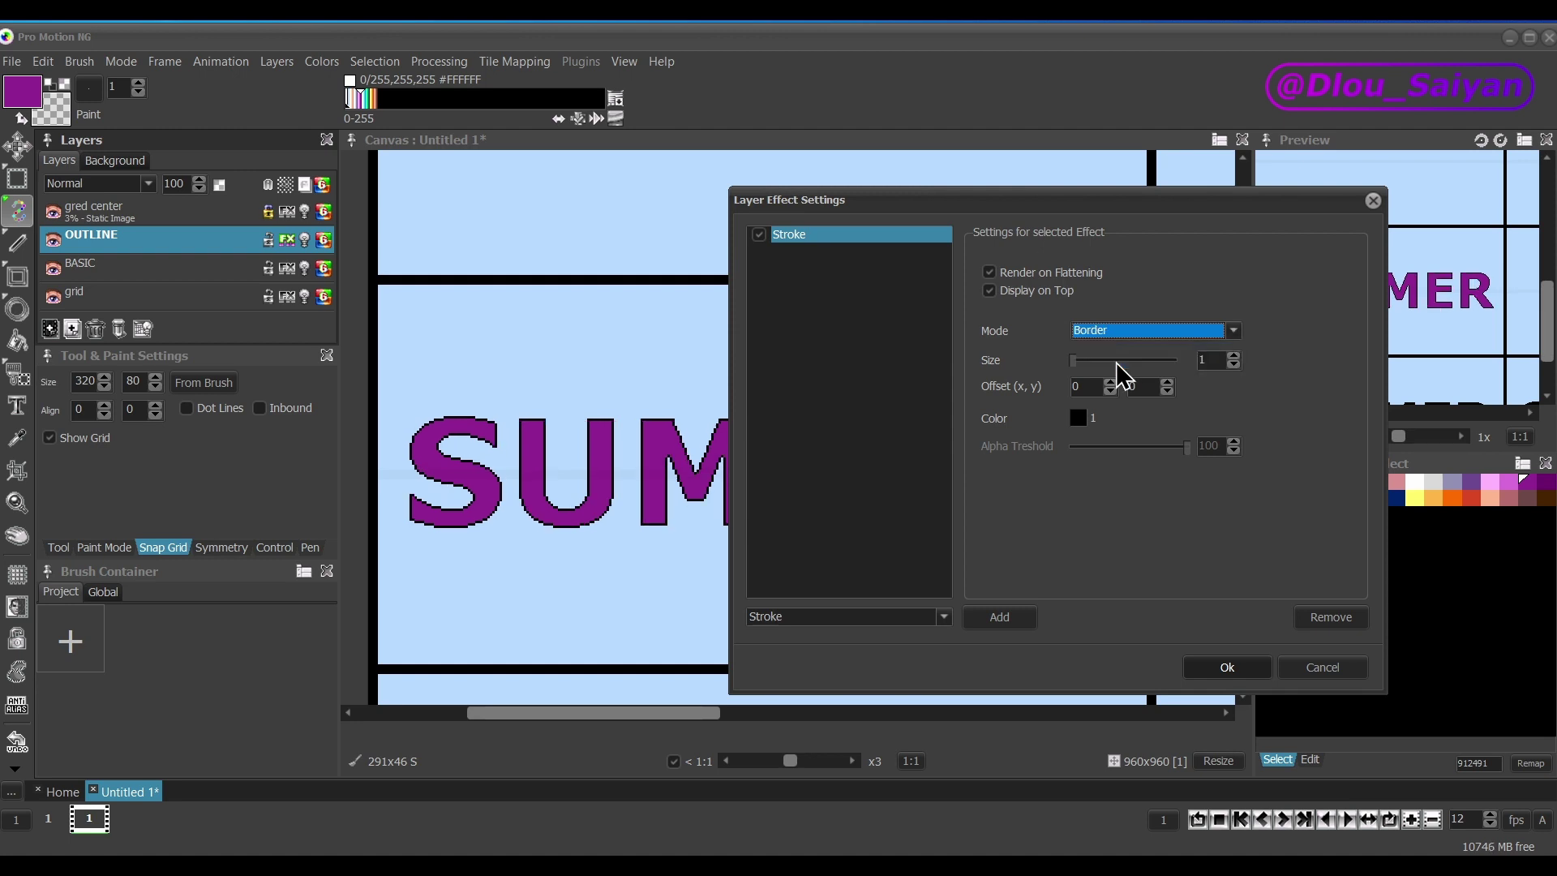
# Change the OUTLINE layer's Stroke effect to Outline mode and set its size to 2.
pyautogui.click(1130, 332)
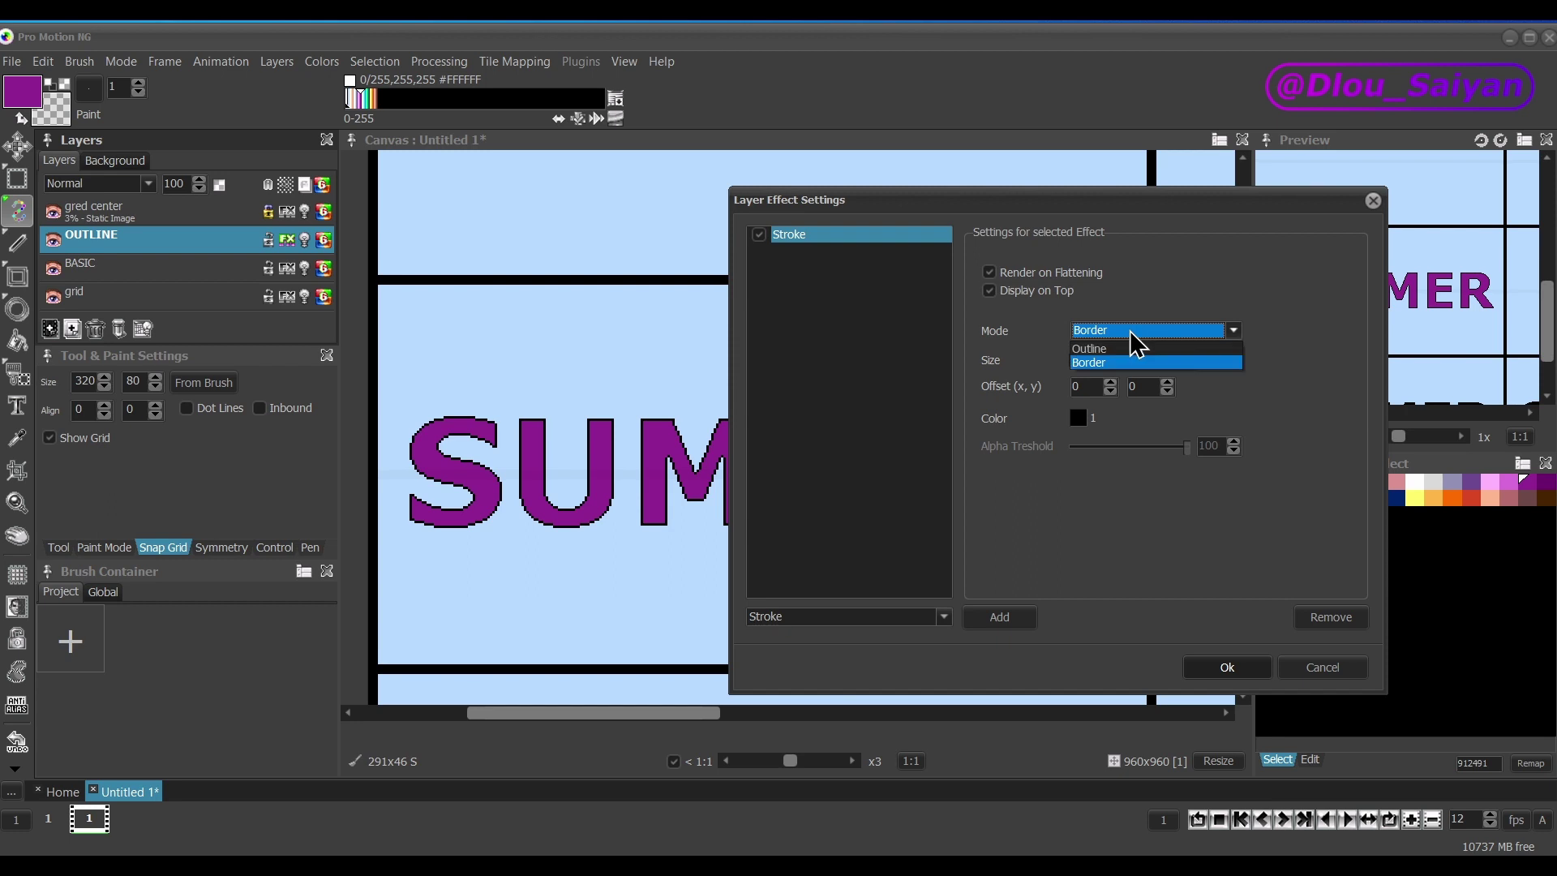
pyautogui.click(1124, 347)
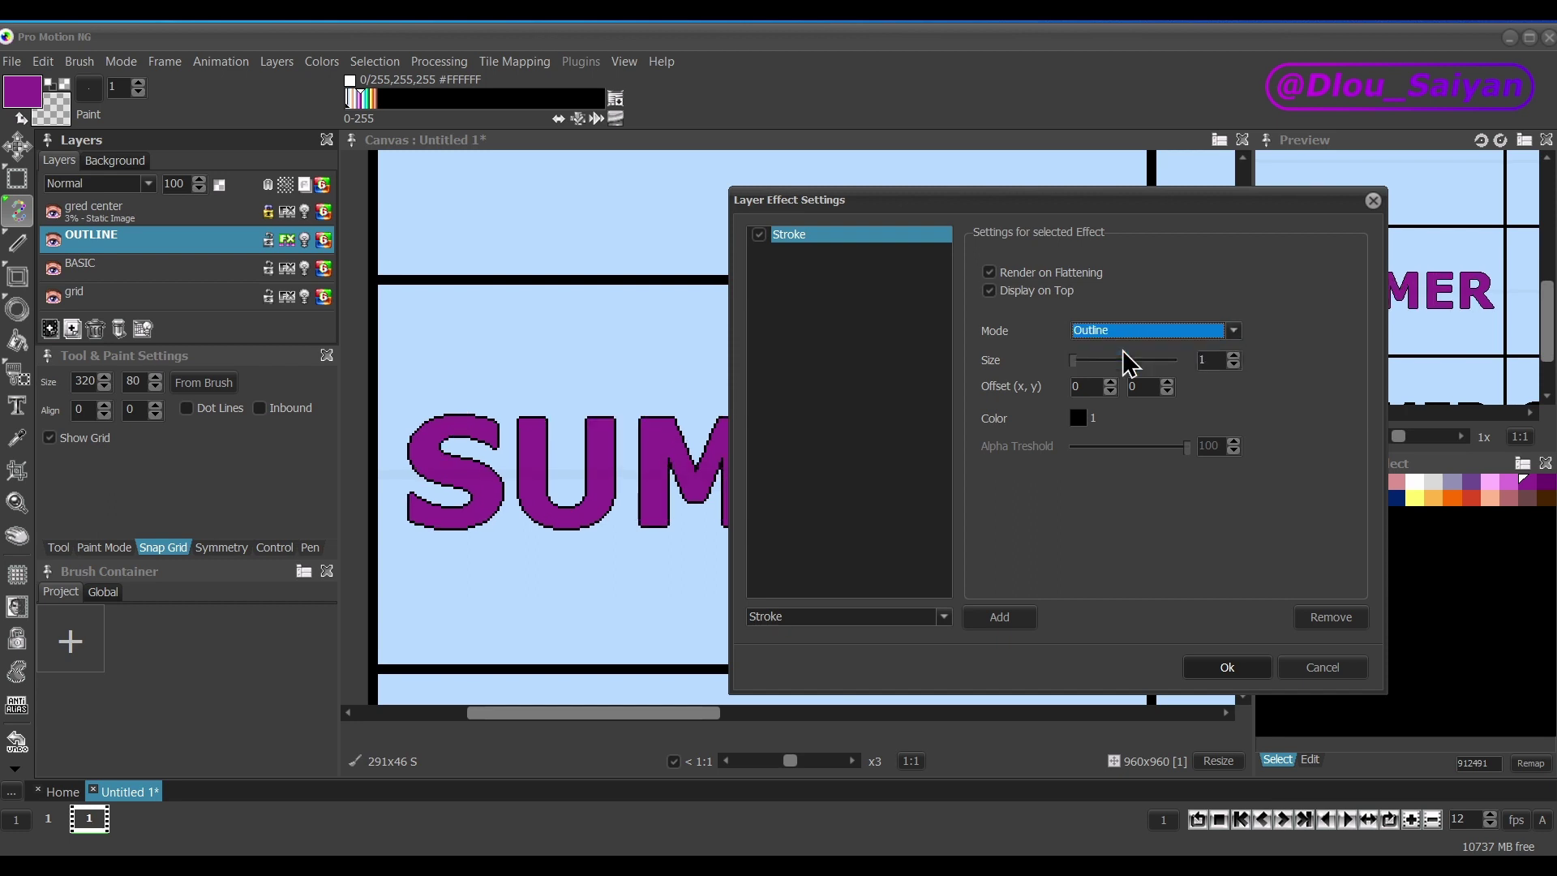
pyautogui.click(1234, 355)
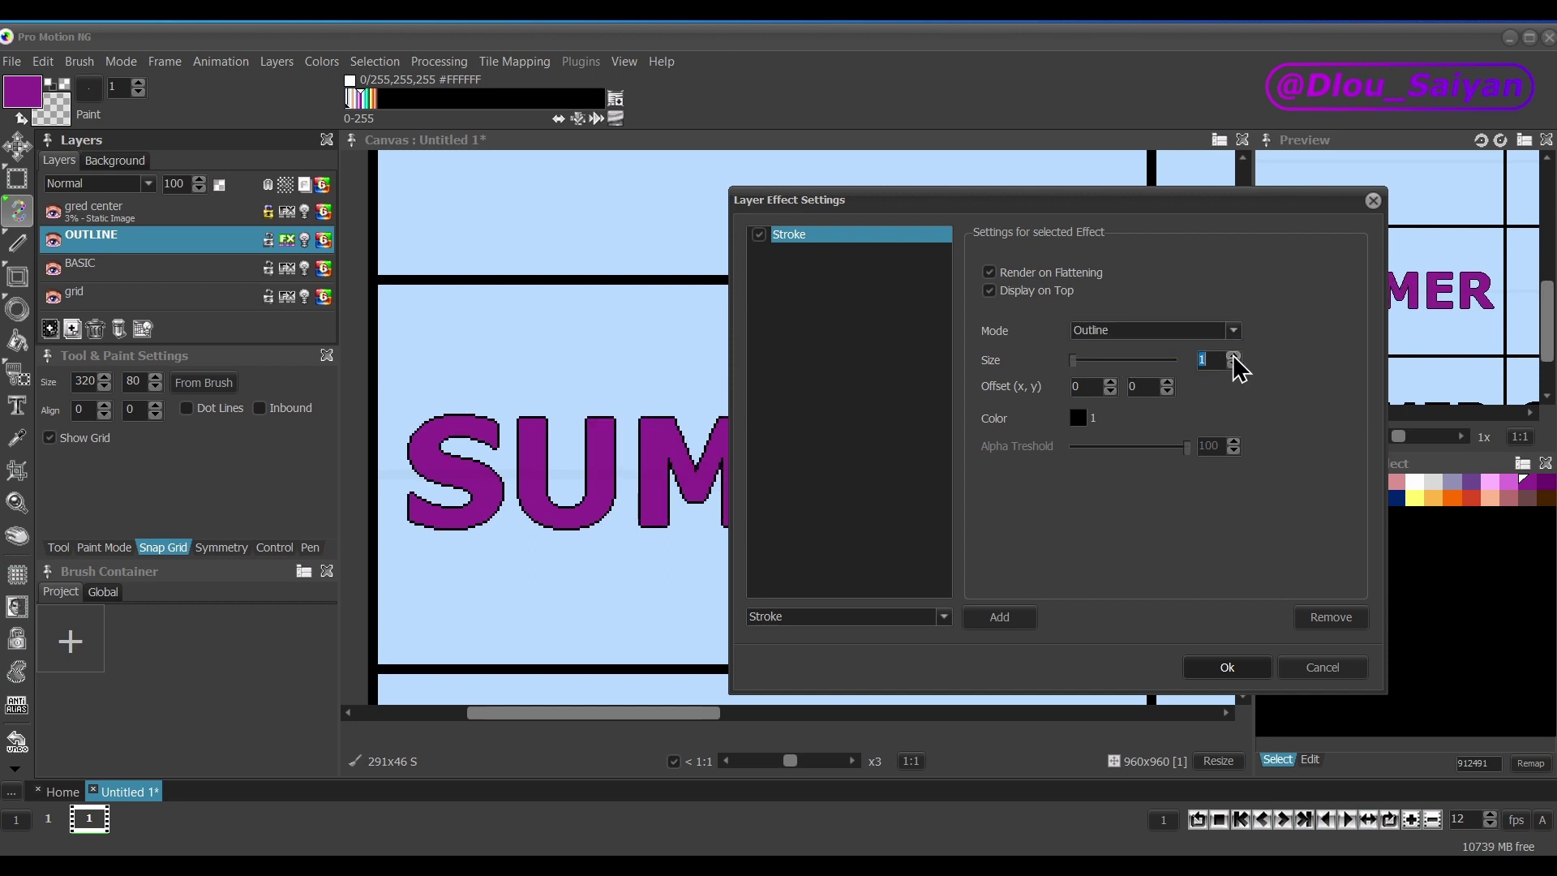
# Try a horizontal stroke offset of 5, stepping it up gradually, and return it to 0.
pyautogui.click(1110, 383)
pyautogui.click(1111, 383)
pyautogui.click(1111, 383)
pyautogui.click(1110, 383)
pyautogui.click(1110, 383)
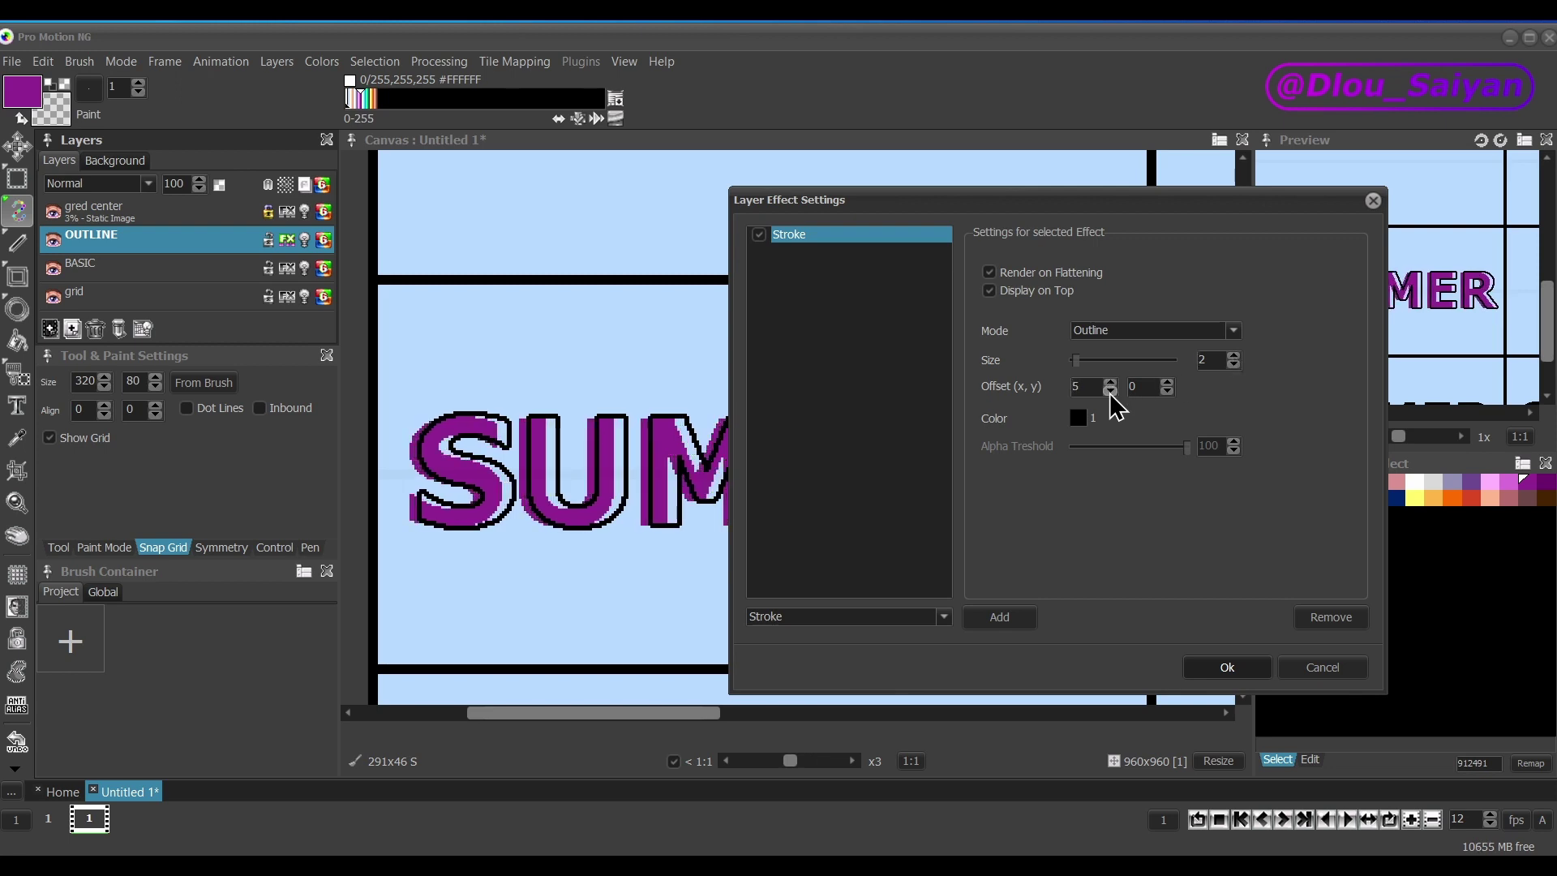
pyautogui.click(1110, 390)
pyautogui.click(1110, 391)
pyautogui.click(1111, 391)
pyautogui.click(1111, 391)
pyautogui.click(1110, 391)
# Try shifting the stroke vertically by raising the Y offset, and return it to 0.
pyautogui.click(1168, 383)
pyautogui.click(1168, 383)
pyautogui.click(1168, 382)
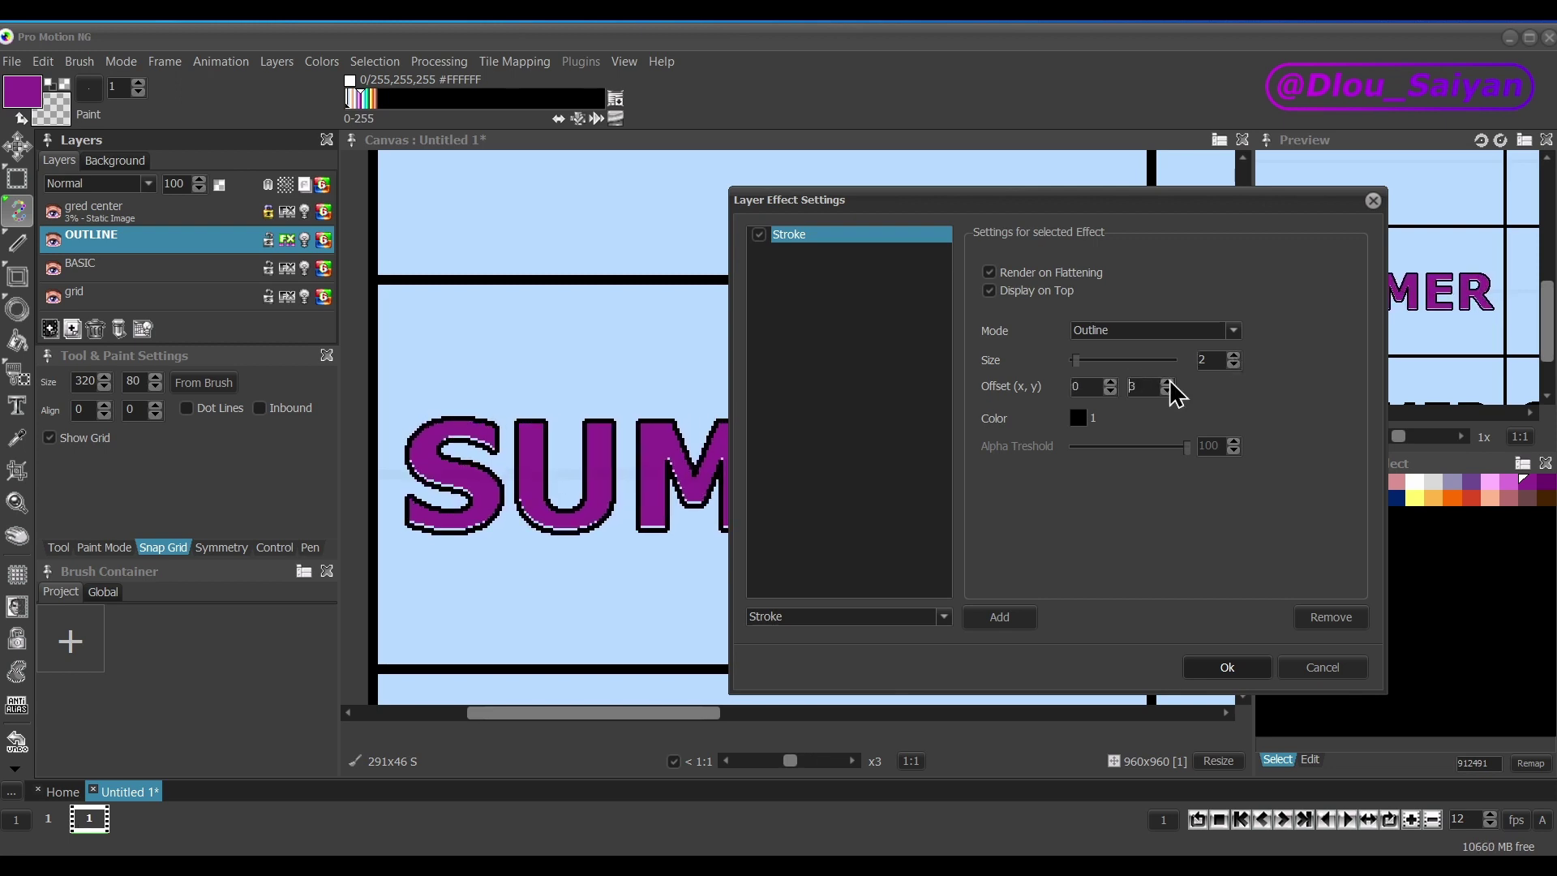
pyautogui.click(1168, 383)
pyautogui.click(1168, 383)
pyautogui.click(1168, 391)
pyautogui.click(1168, 392)
pyautogui.click(1168, 392)
pyautogui.click(1168, 391)
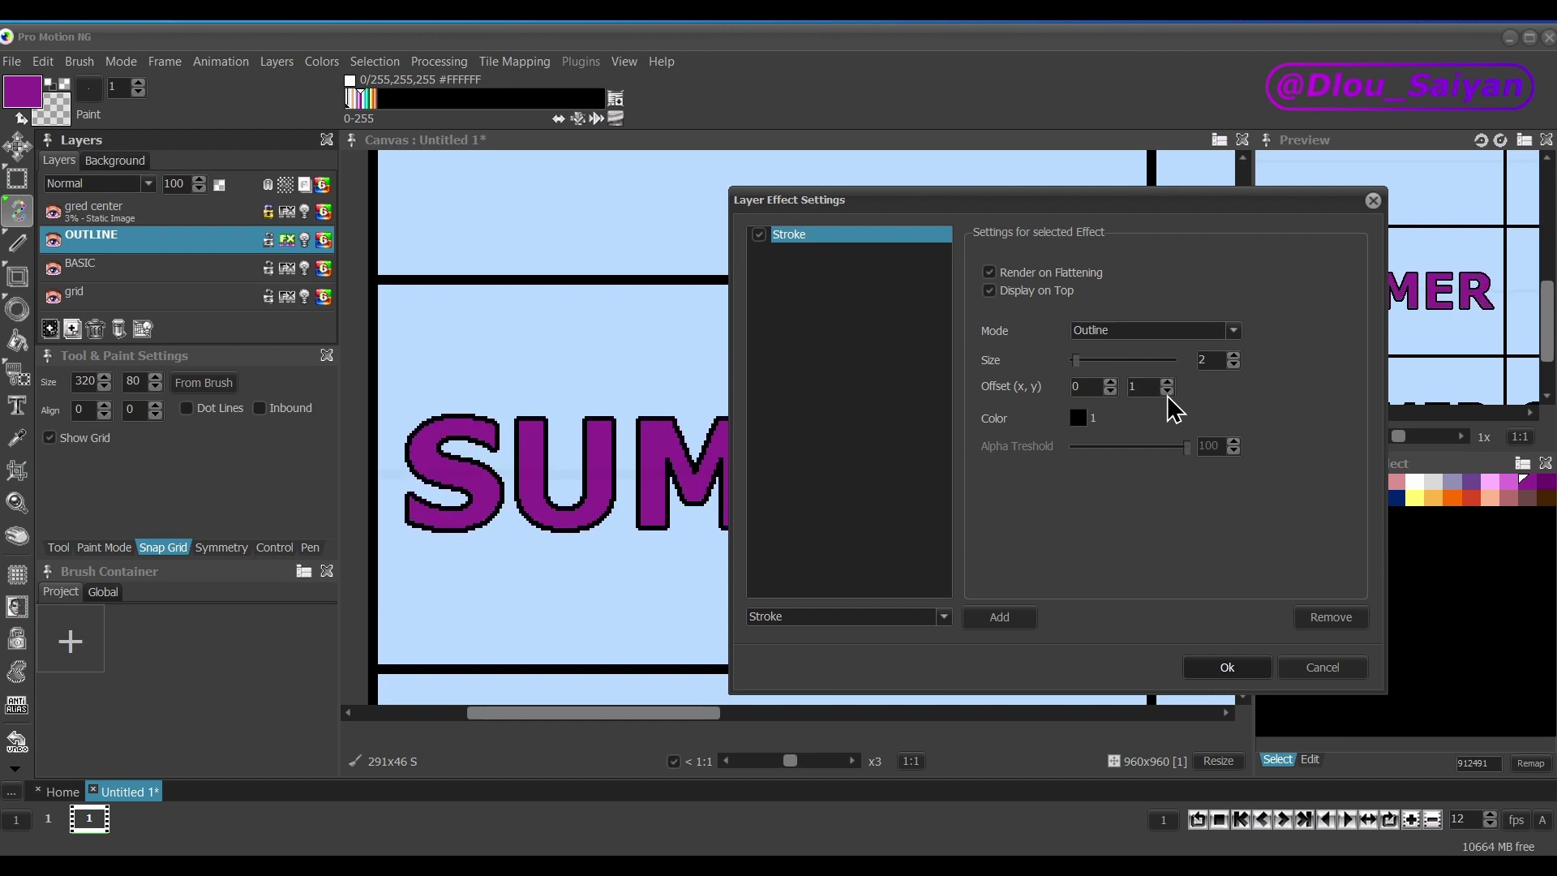
pyautogui.click(1168, 392)
# Try a pale peach stroke color from the palette, and return the stroke to black.
pyautogui.click(1078, 417)
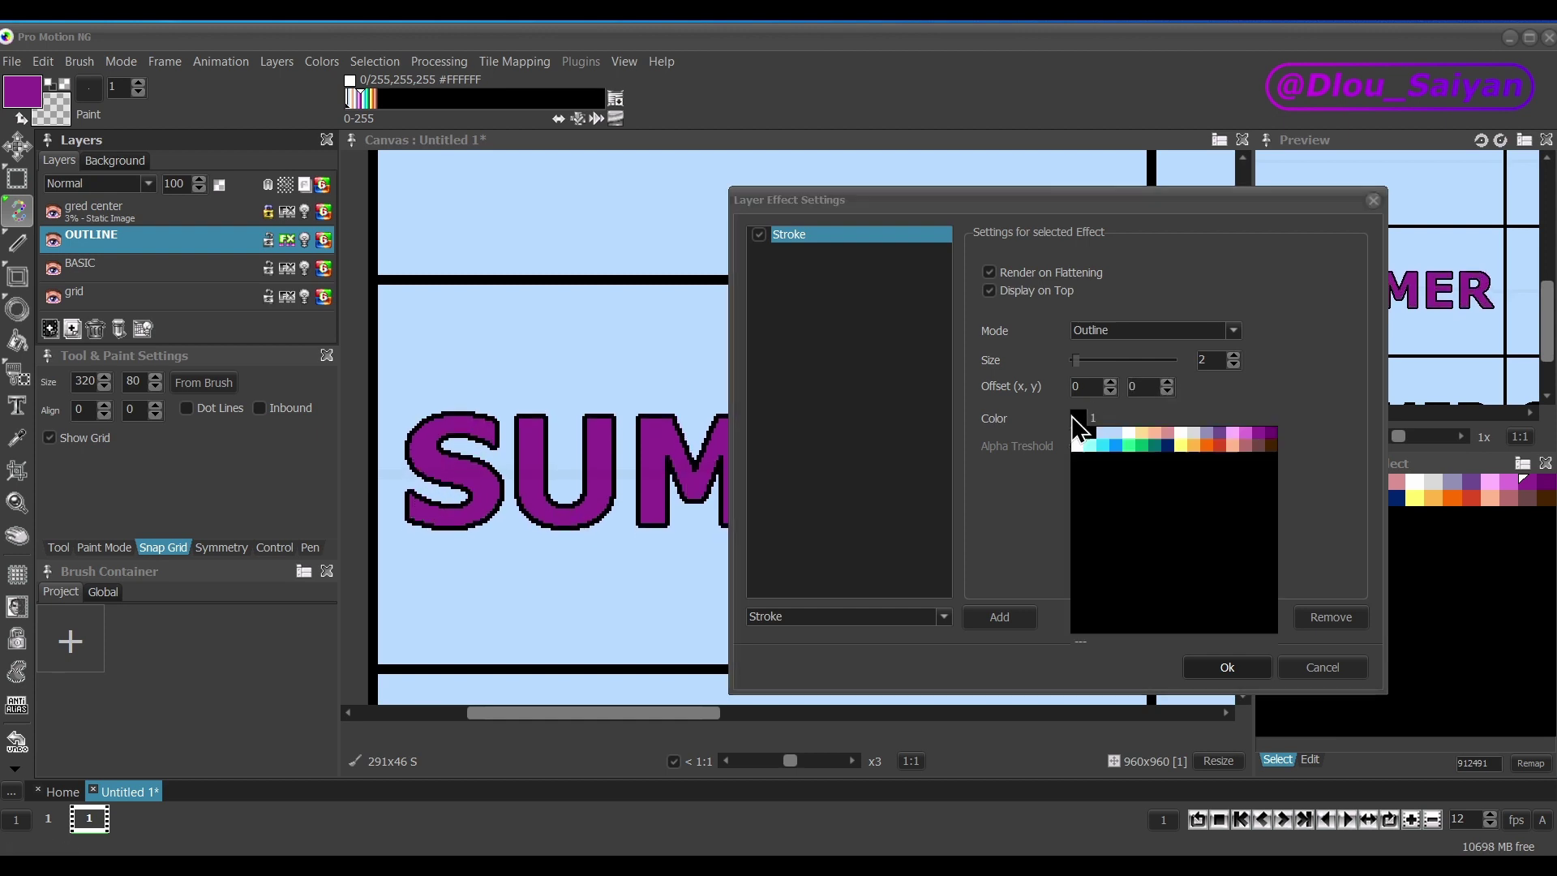
pyautogui.click(1138, 432)
pyautogui.click(1078, 417)
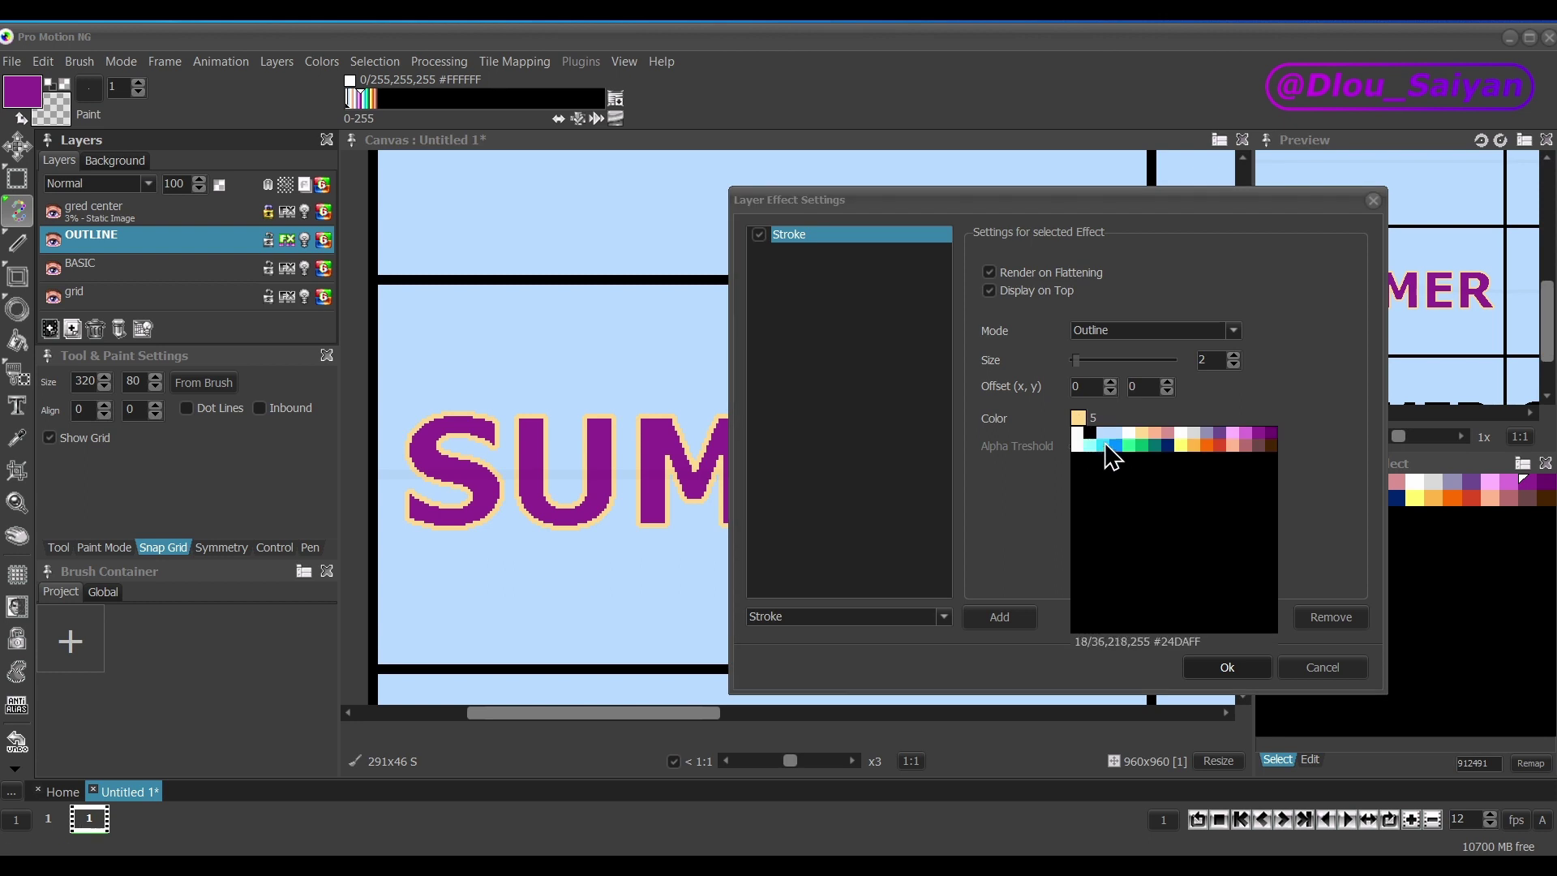
pyautogui.click(1096, 442)
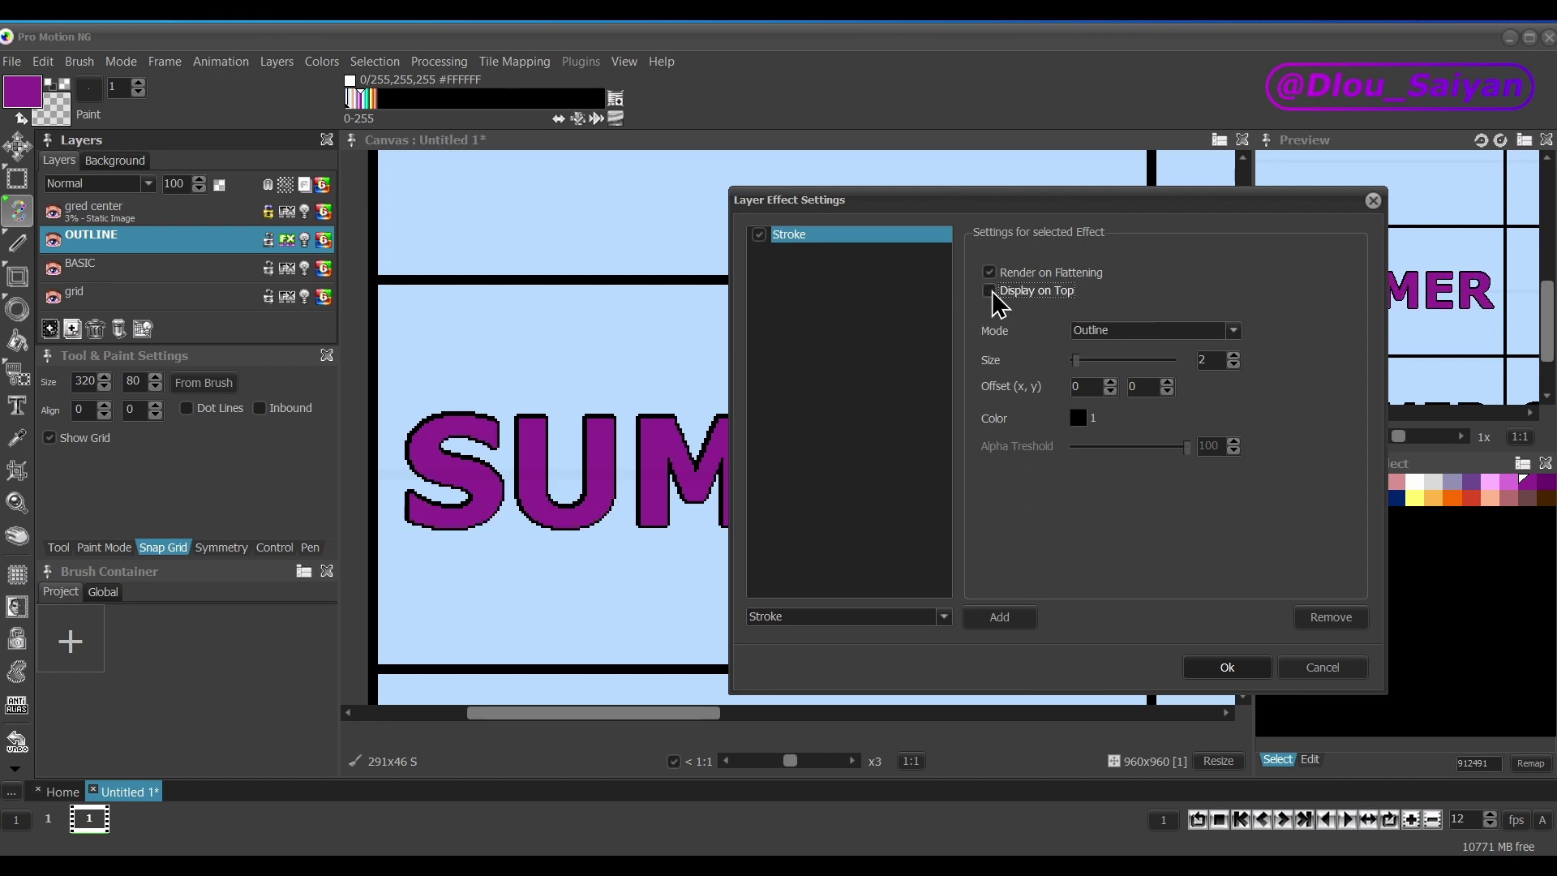
# Toggle the stroke's Display on Top option, leave it enabled, and apply the layer effect.
pyautogui.click(992, 291)
pyautogui.click(990, 291)
pyautogui.click(1227, 668)
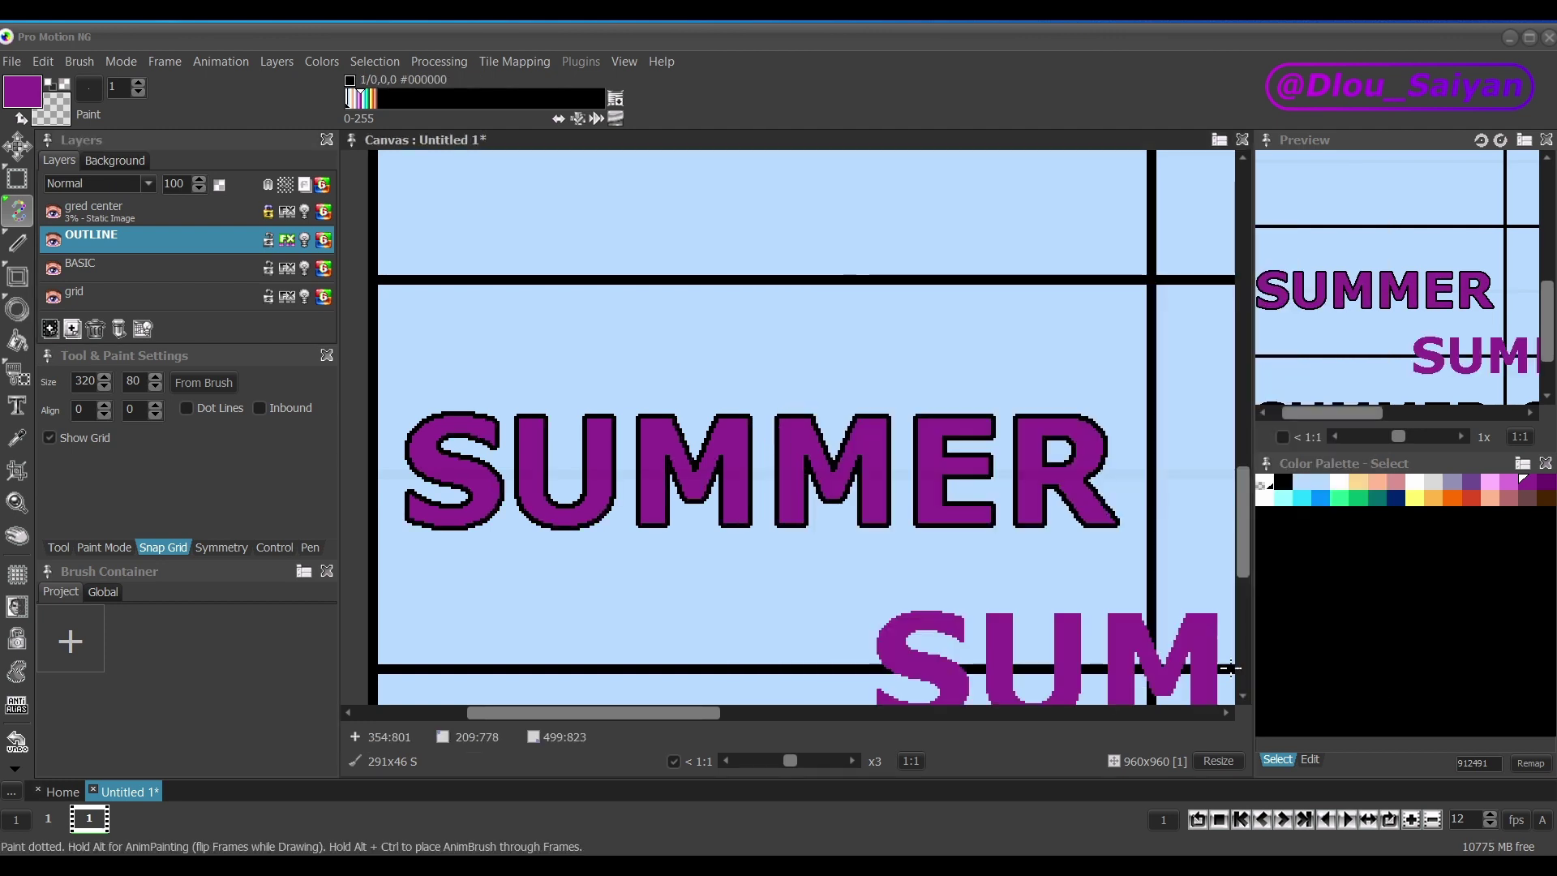
# Add a layer named OUTLINE FILL and stamp the purple SUMMER in the next grid cell to the right.
pyautogui.hscroll(5, 1184, 659)
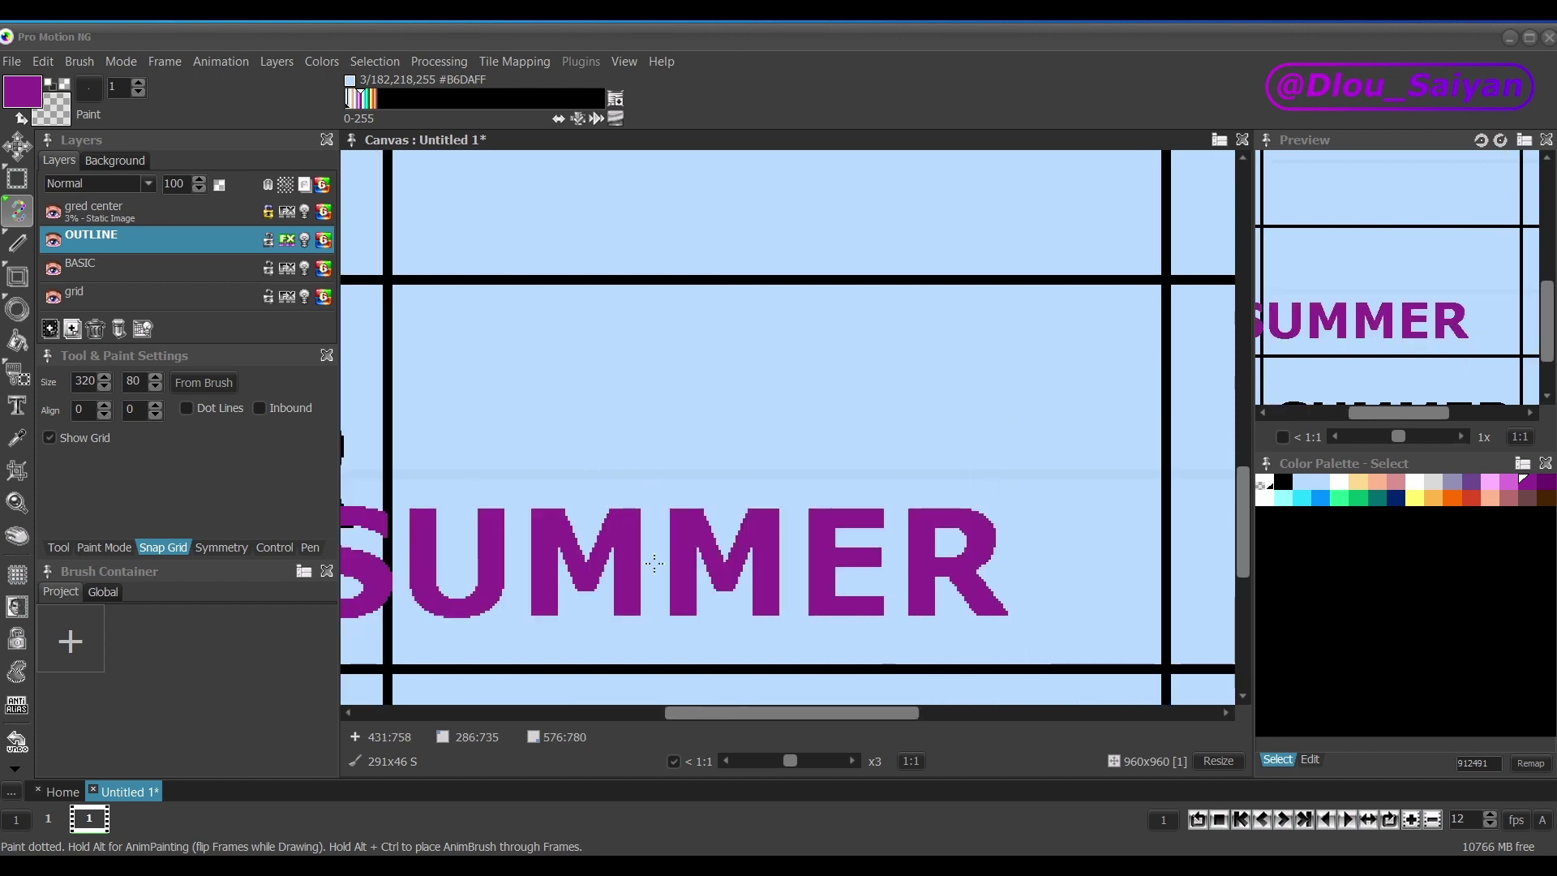
pyautogui.click(50, 329)
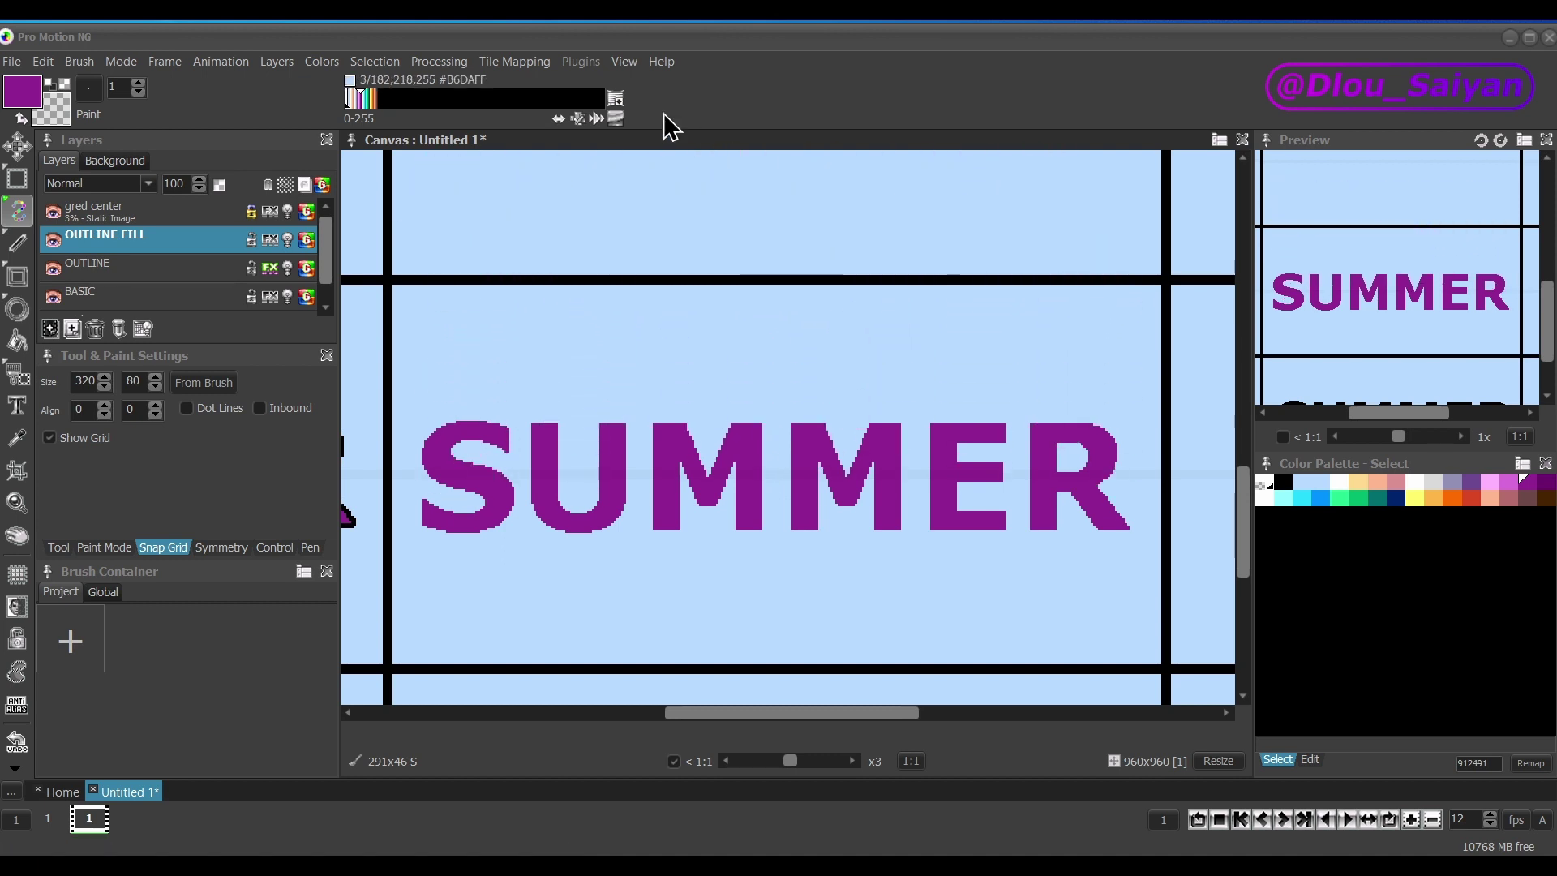
# Activate the Fill tool in Outline mode with black as the drawing color.
pyautogui.press('f')
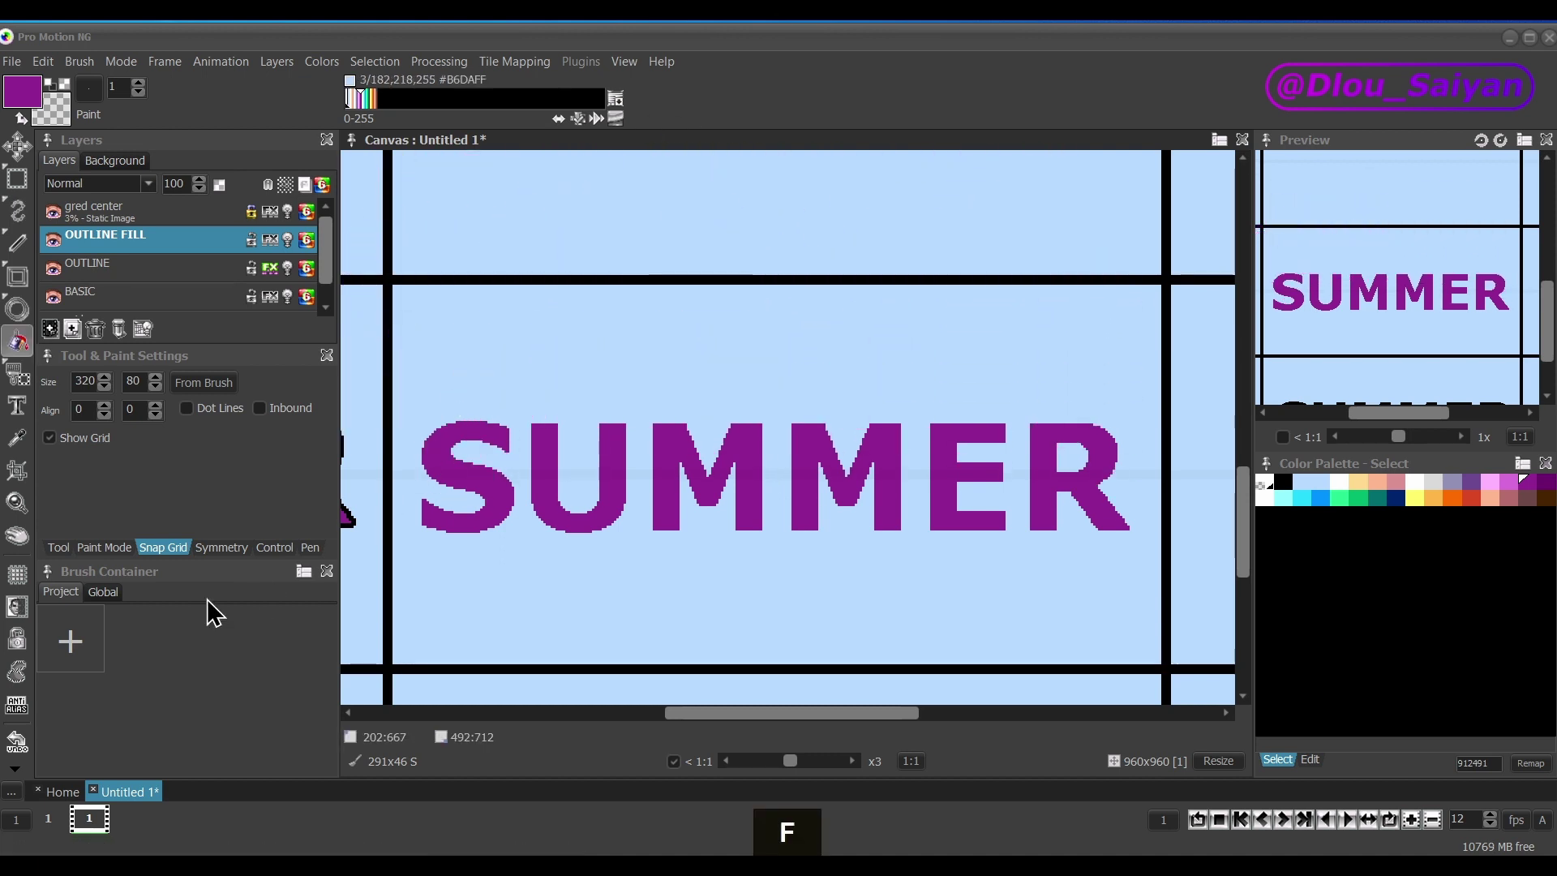
pyautogui.click(58, 548)
pyautogui.click(158, 415)
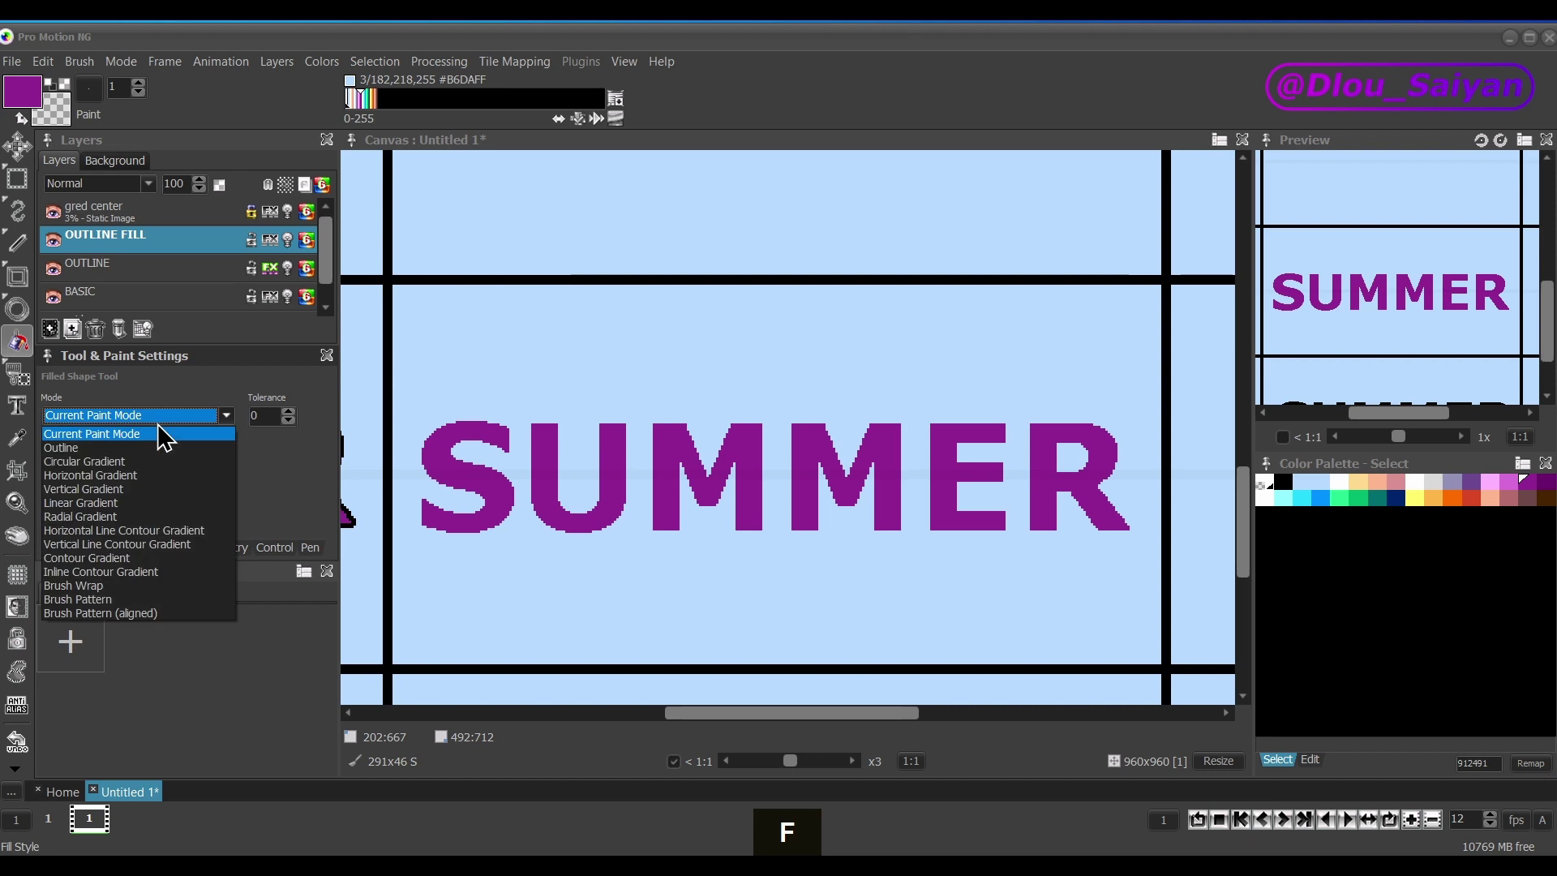
pyautogui.click(142, 446)
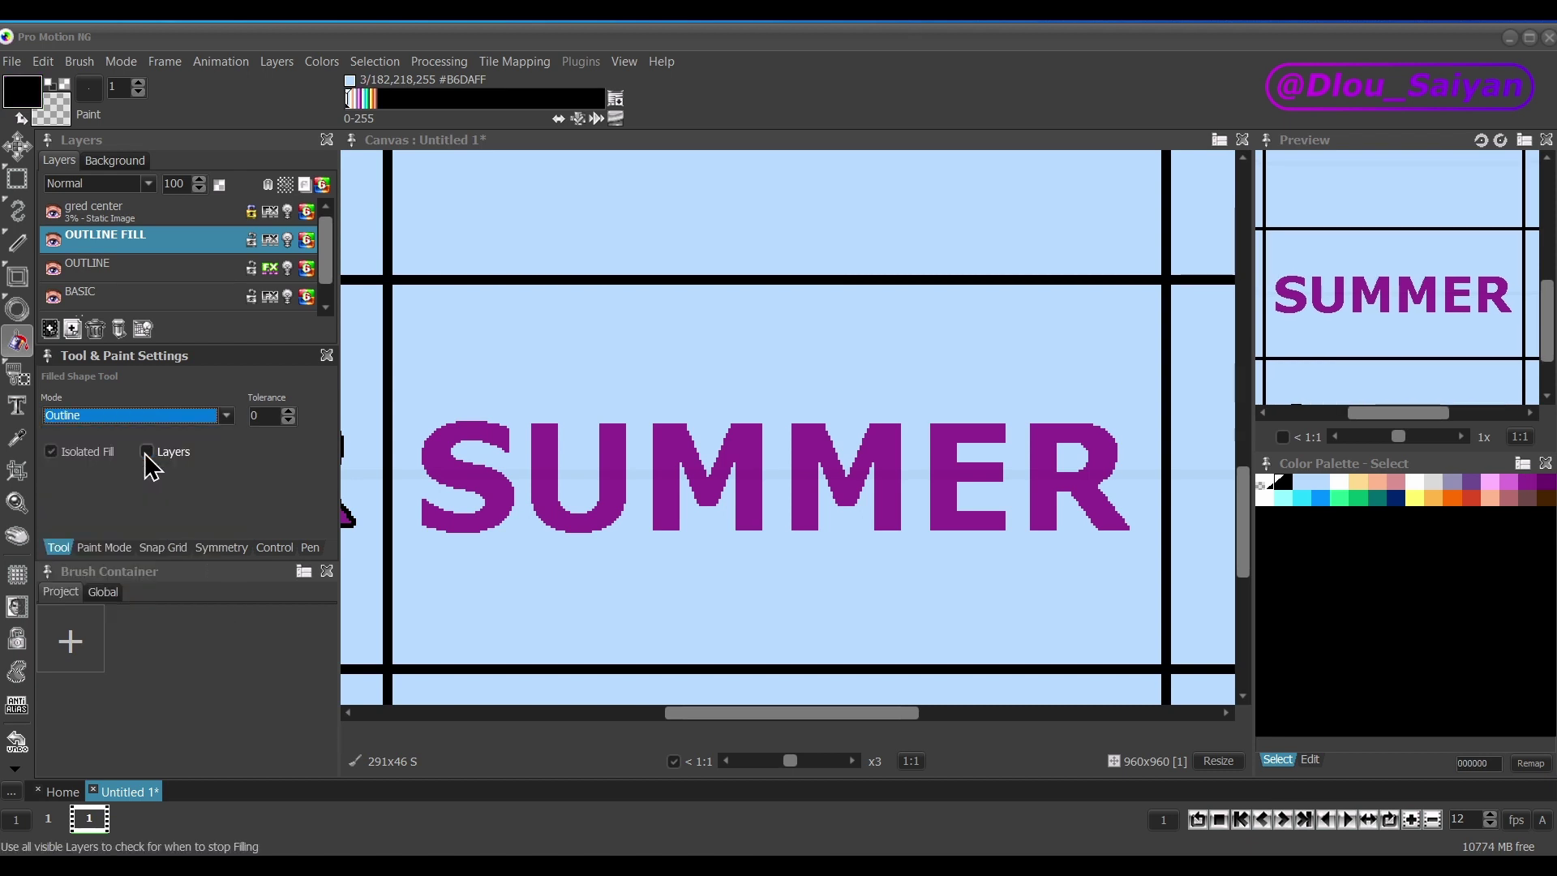
# Apply the black outline fill to each letter of the new SUMMER, from S to R.
pyautogui.click(491, 473)
pyautogui.click(545, 501)
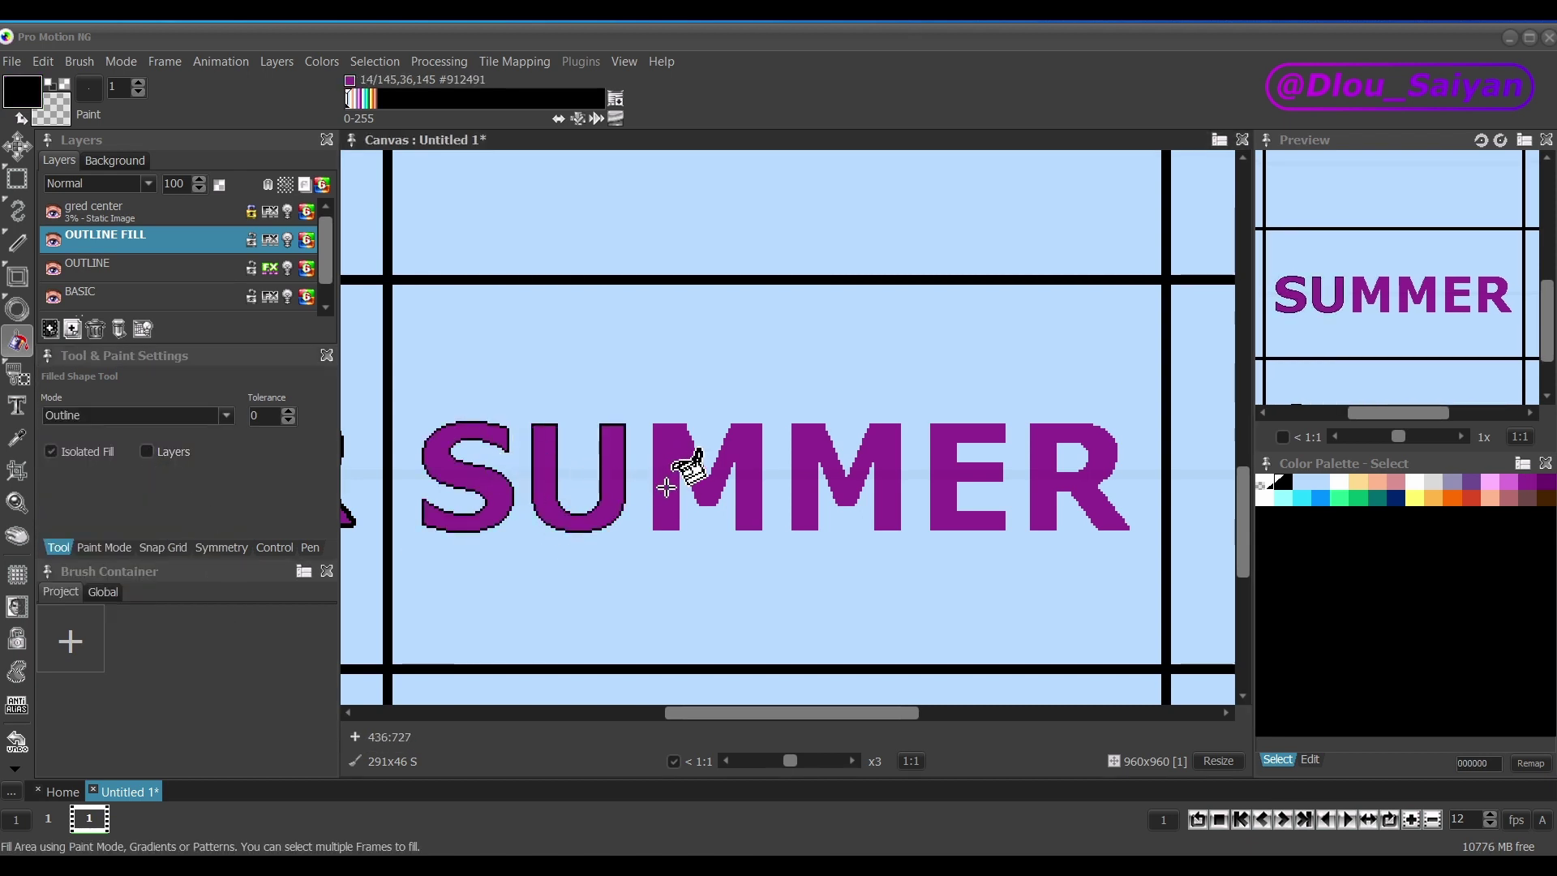
pyautogui.click(664, 480)
pyautogui.click(799, 465)
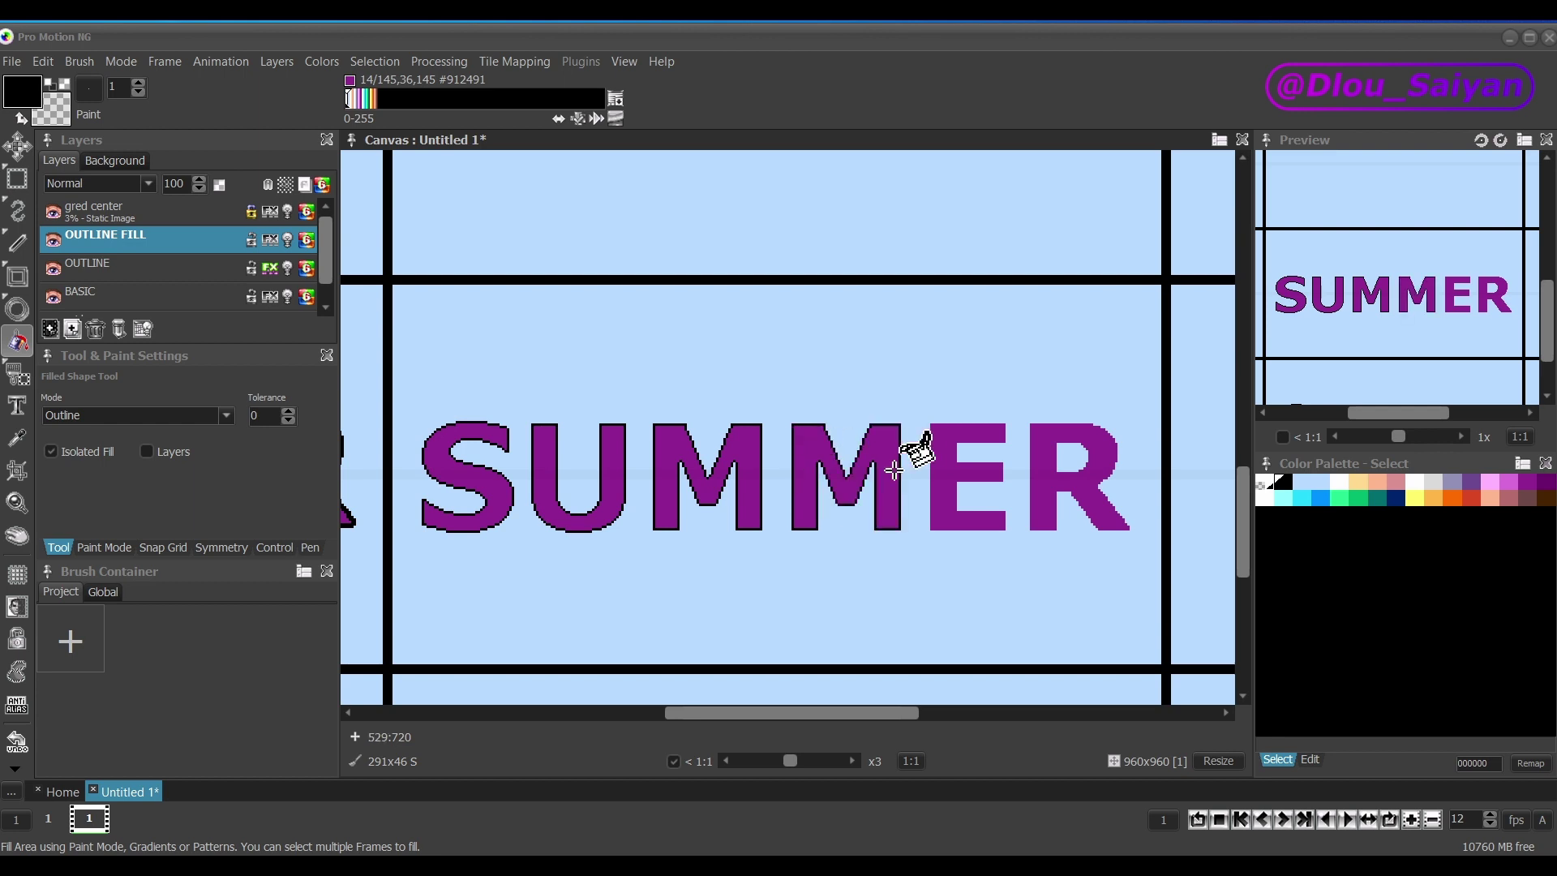
pyautogui.click(954, 468)
pyautogui.click(1042, 477)
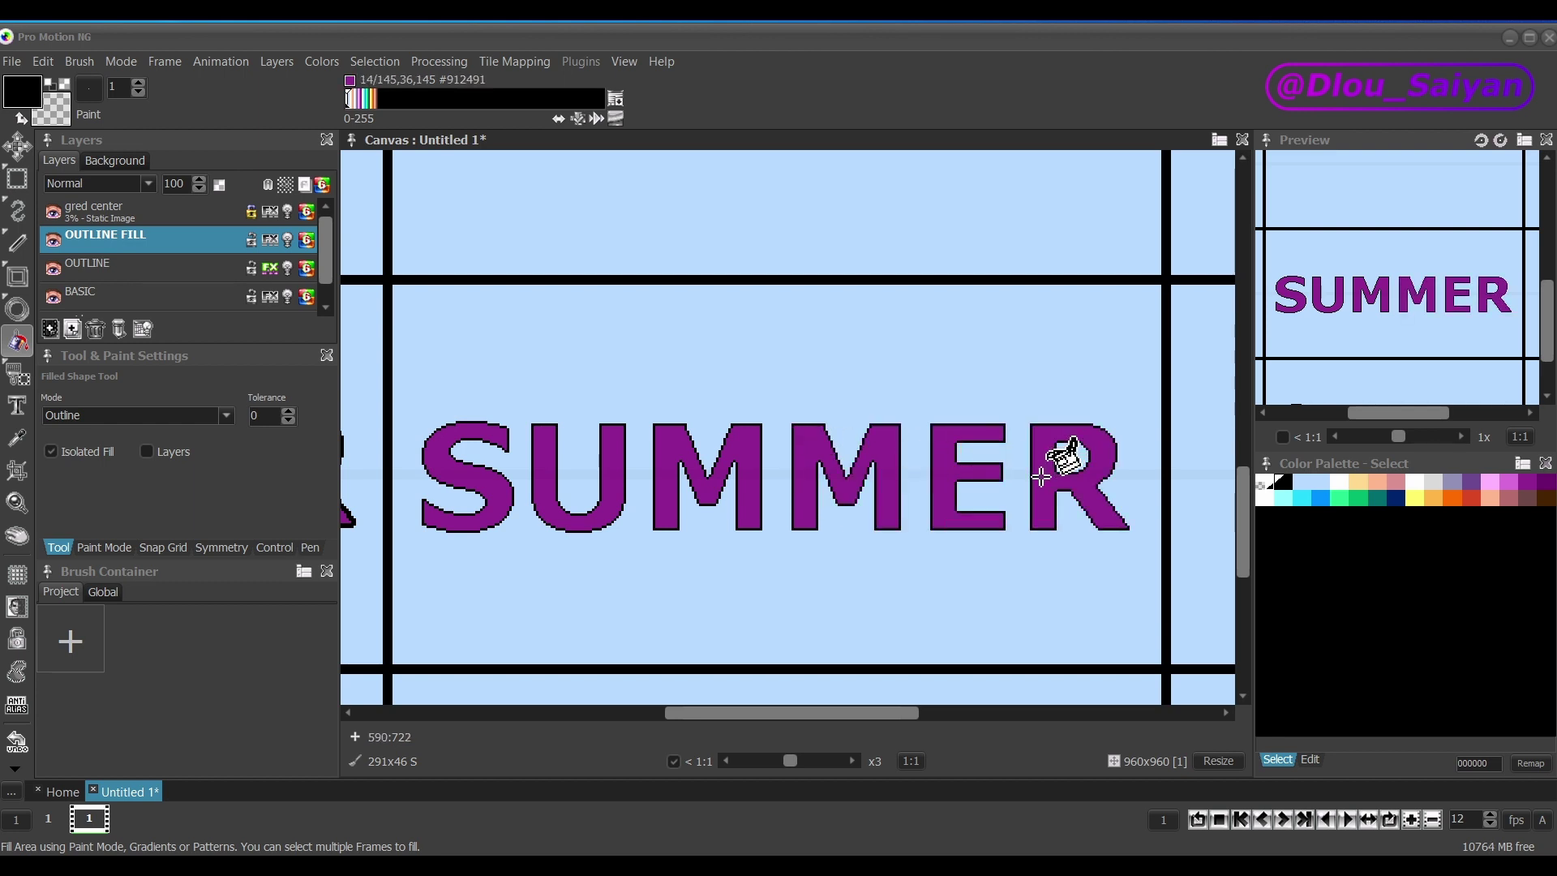
# Thicken the black outline with a second outline fill on each letter, from R back to S.
pyautogui.click(1040, 477)
pyautogui.click(962, 467)
pyautogui.click(886, 484)
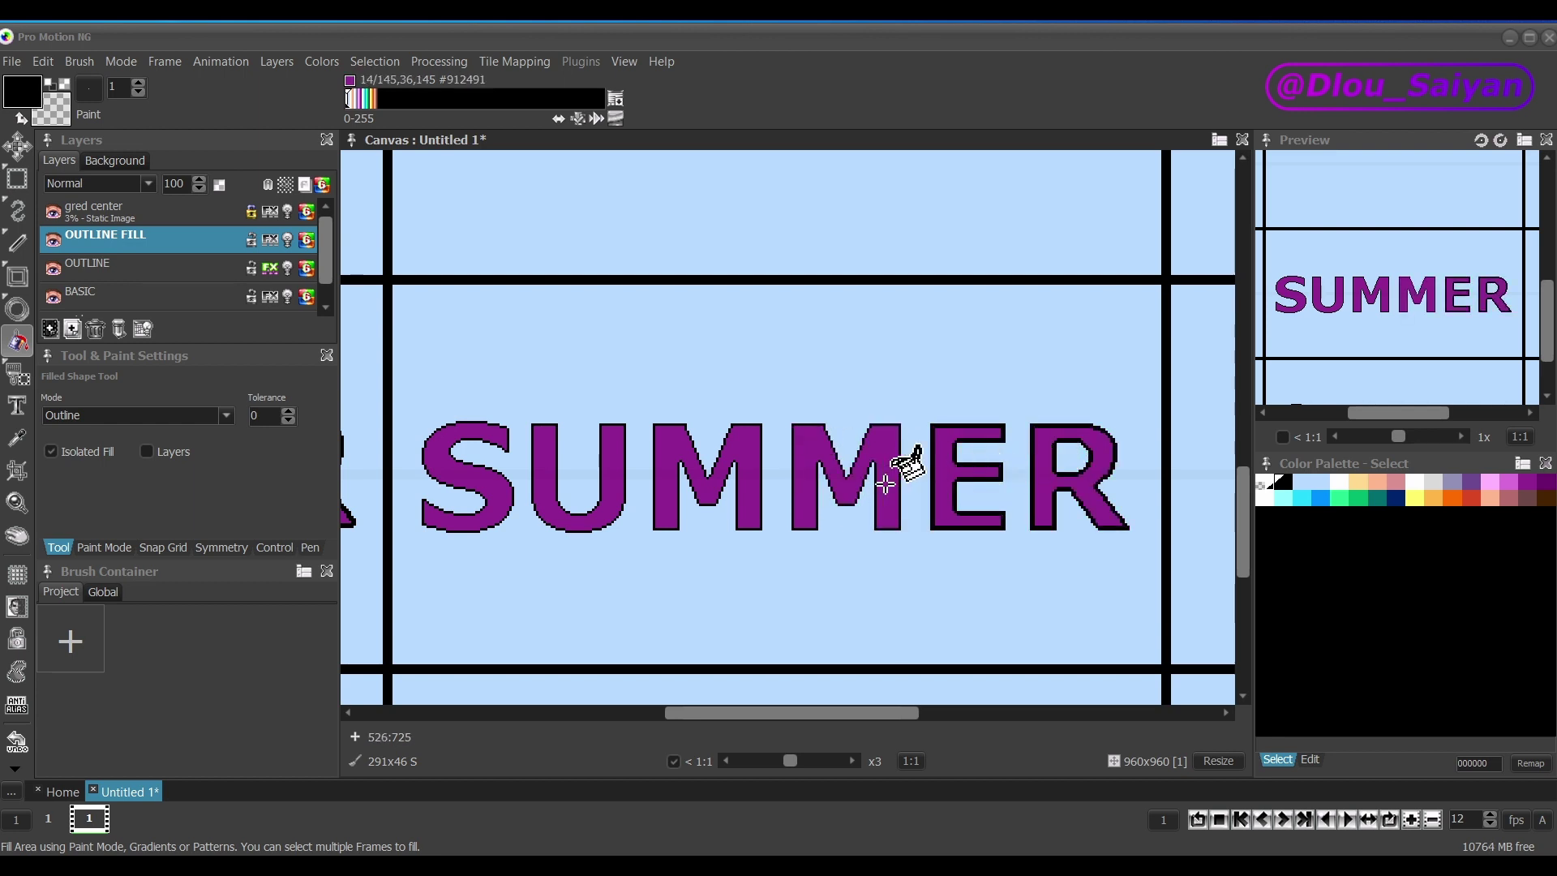
pyautogui.click(747, 477)
pyautogui.click(617, 496)
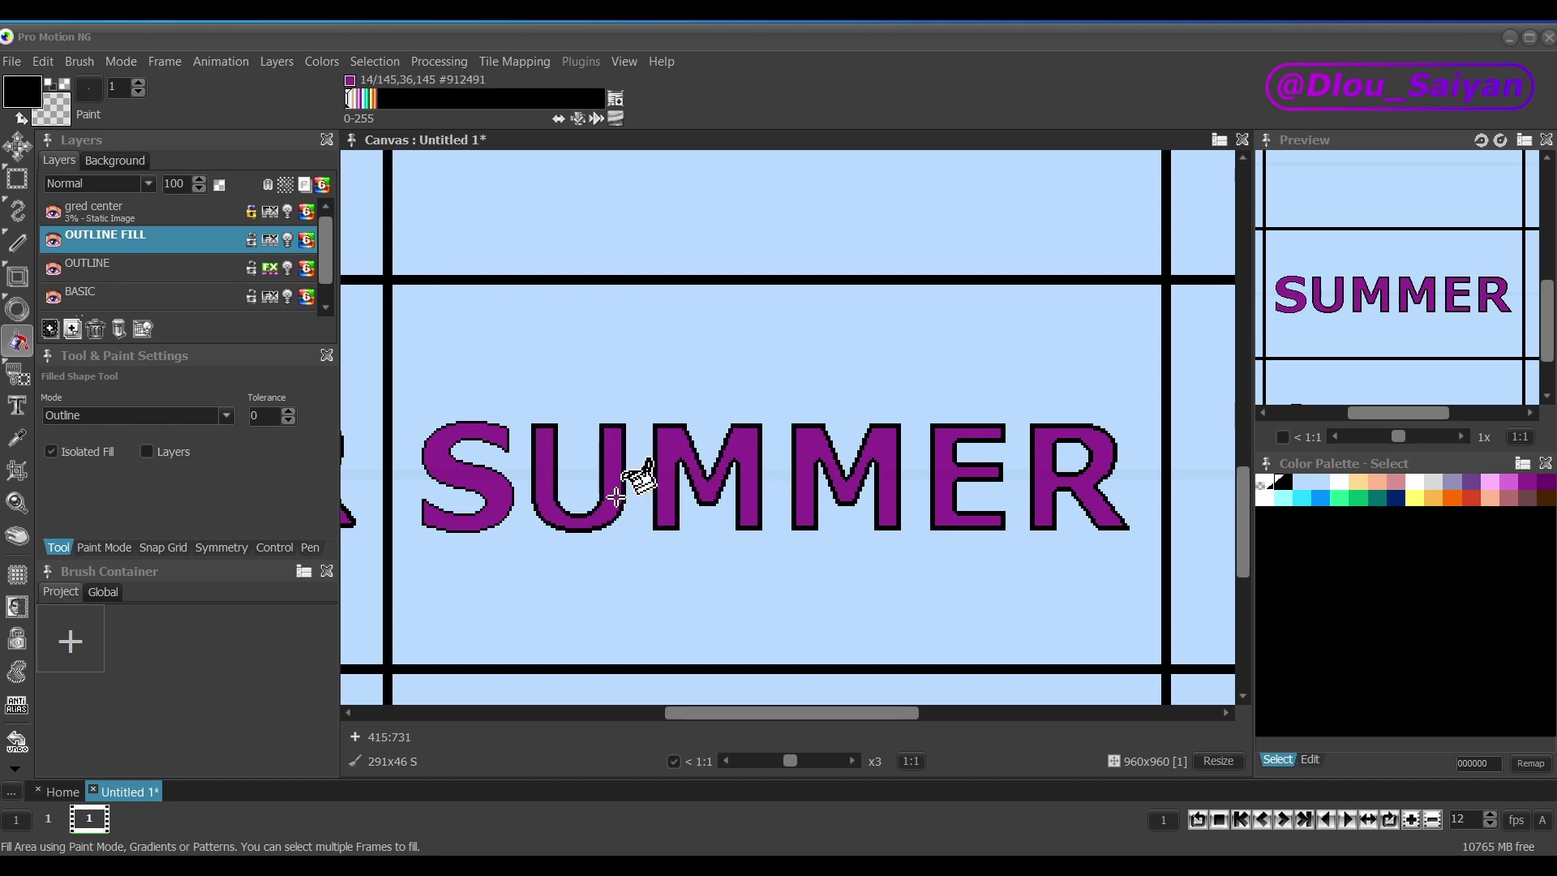
pyautogui.click(512, 486)
# Compare the two outlined words by switching the OUTLINE layer's effects off and on.
pyautogui.moveTo(867, 713); pyautogui.dragTo(706, 706)
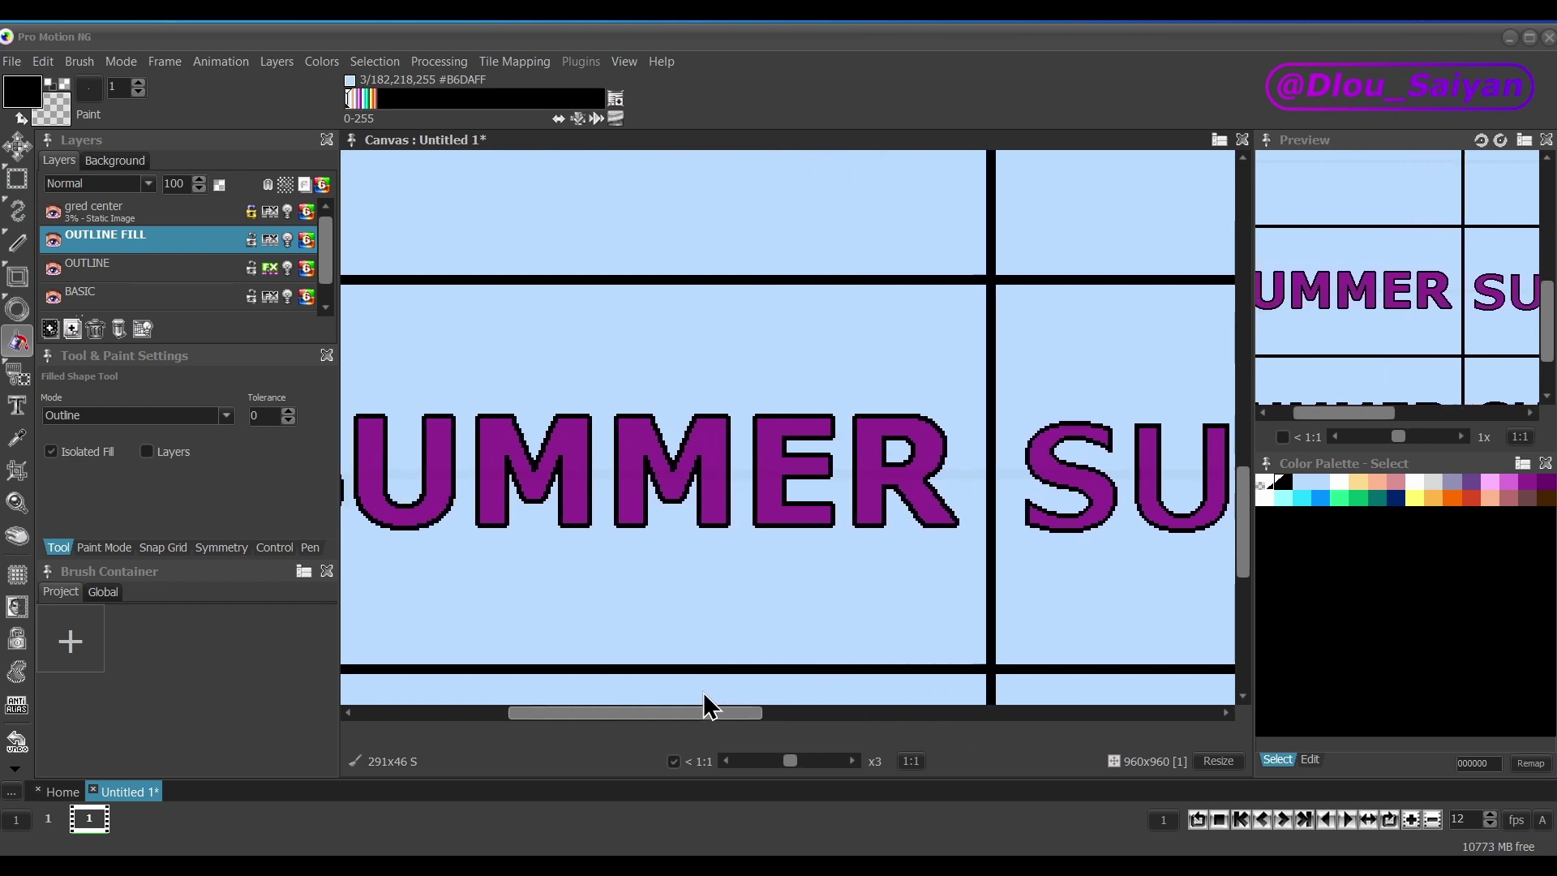
pyautogui.click(271, 272)
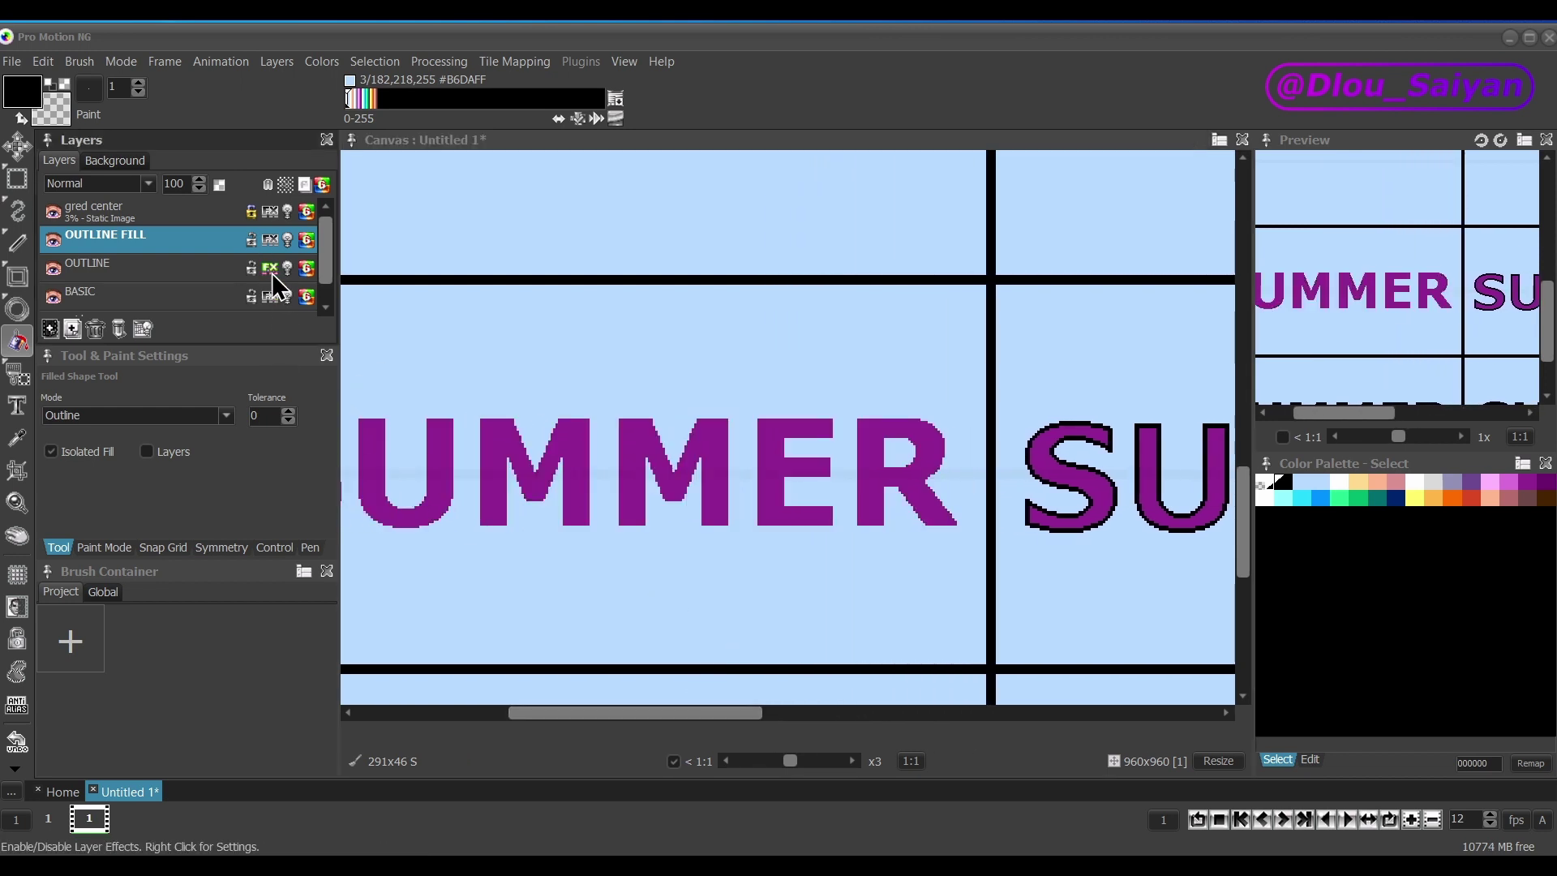
pyautogui.click(271, 273)
pyautogui.click(271, 273)
pyautogui.click(271, 272)
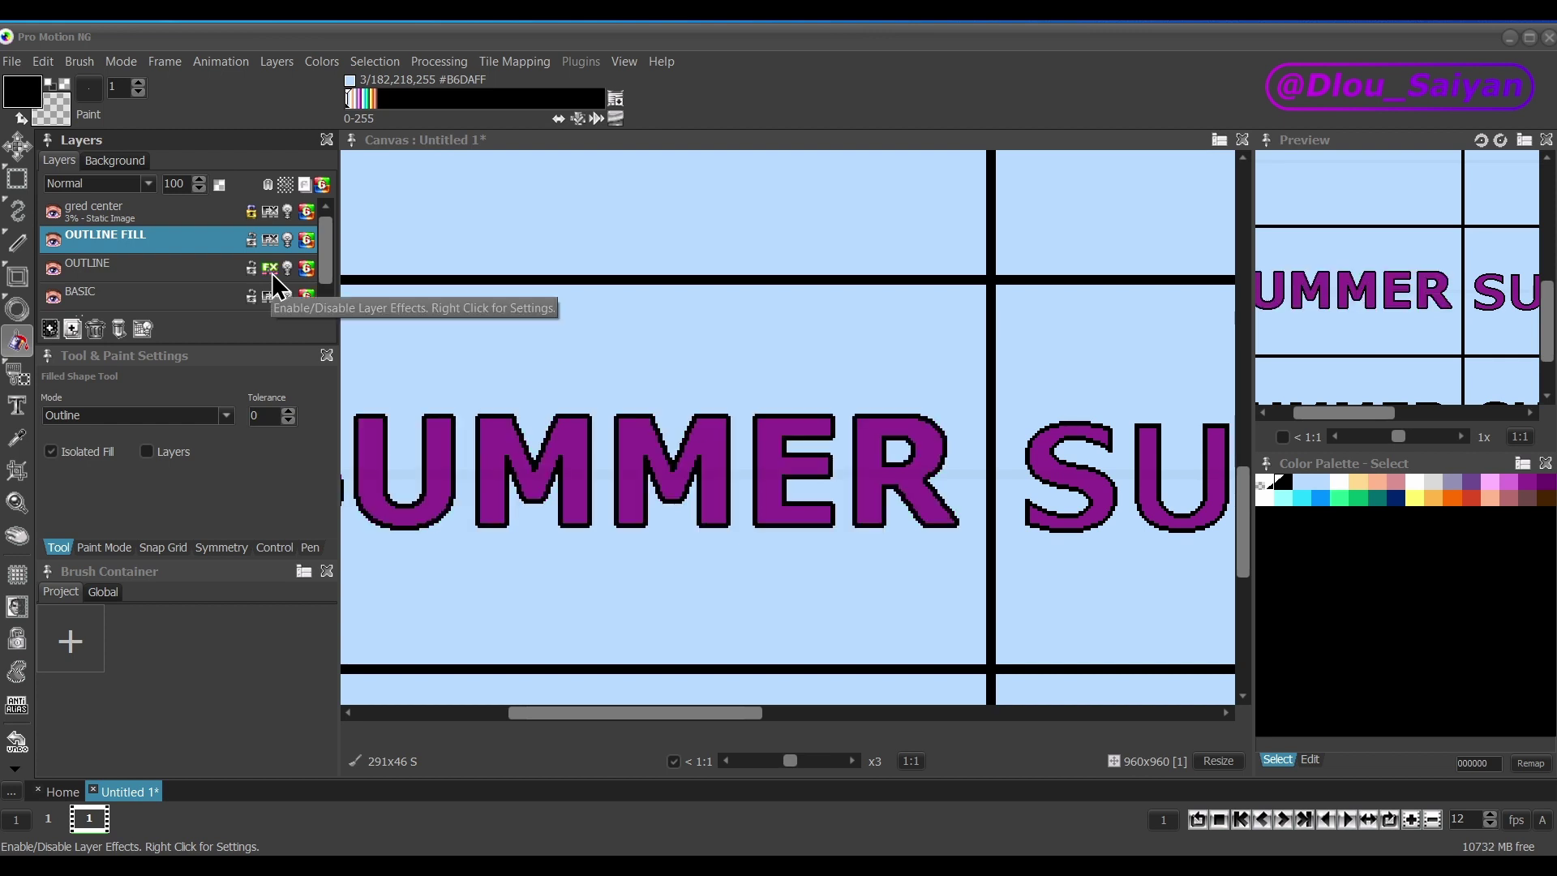
pyautogui.click(271, 273)
pyautogui.click(271, 273)
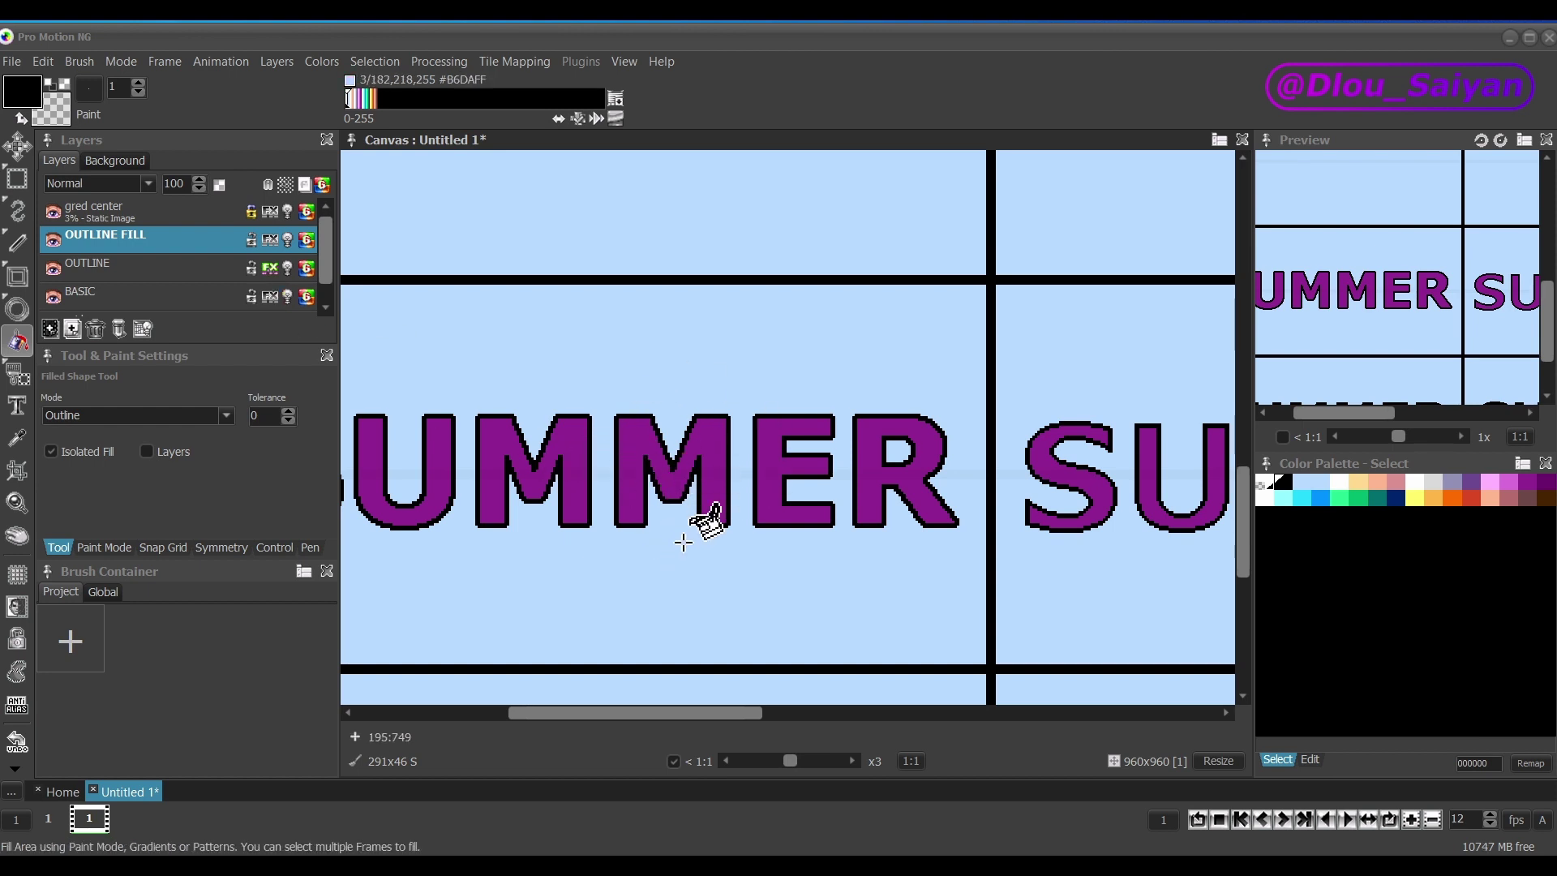
# Try the stroke effect on freehand paint by drawing a size 21 line in #FFDA91 above SUMMER on the OUTLINE layer.
pyautogui.click(166, 268)
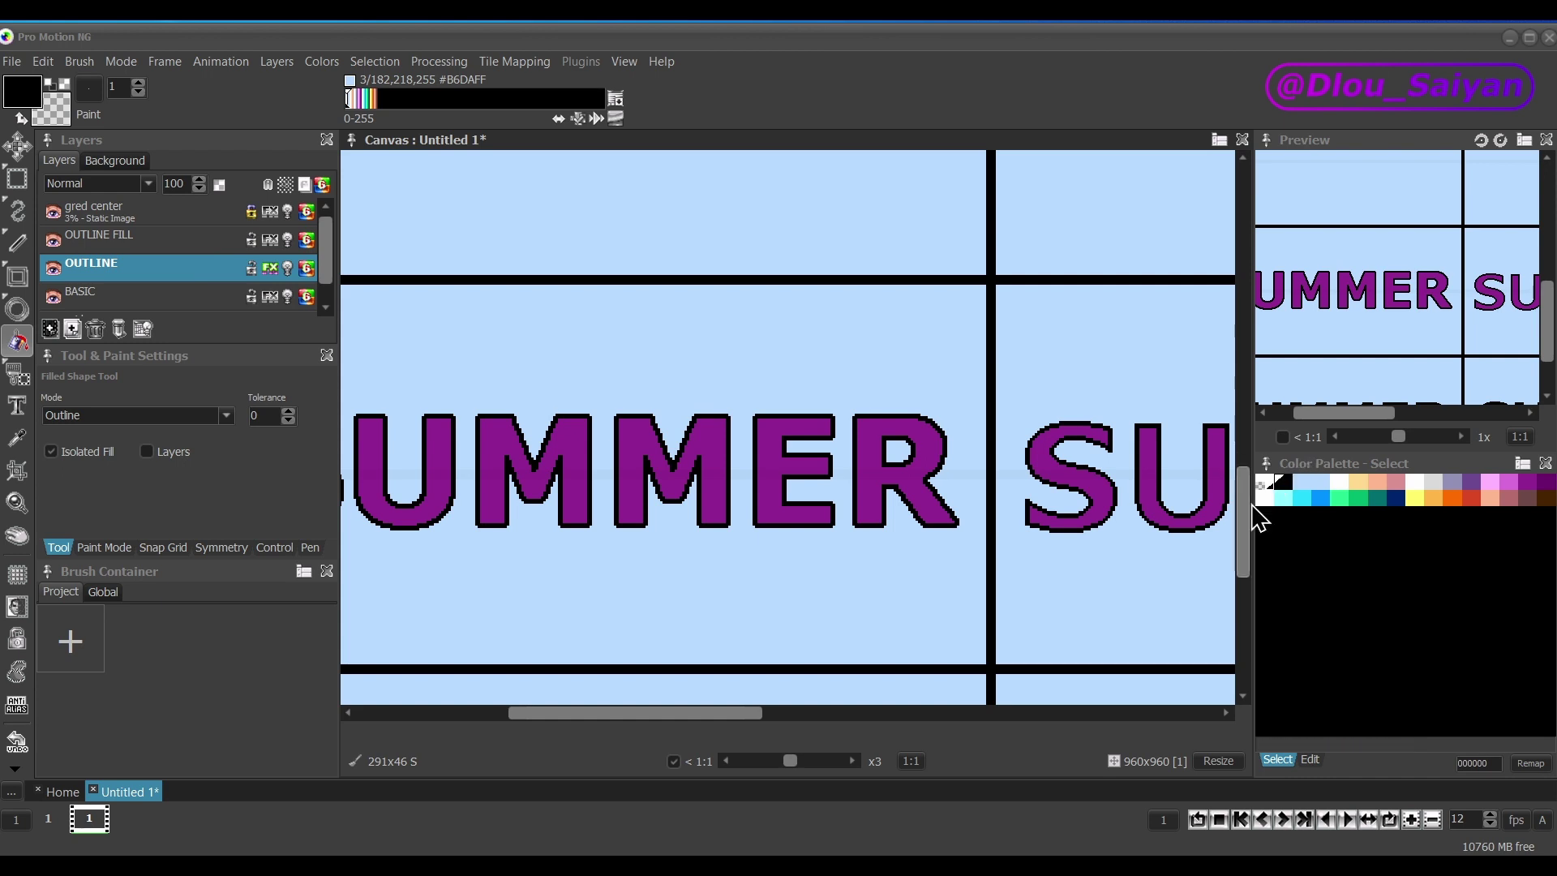
pyautogui.press('d')
pyautogui.click(1353, 480)
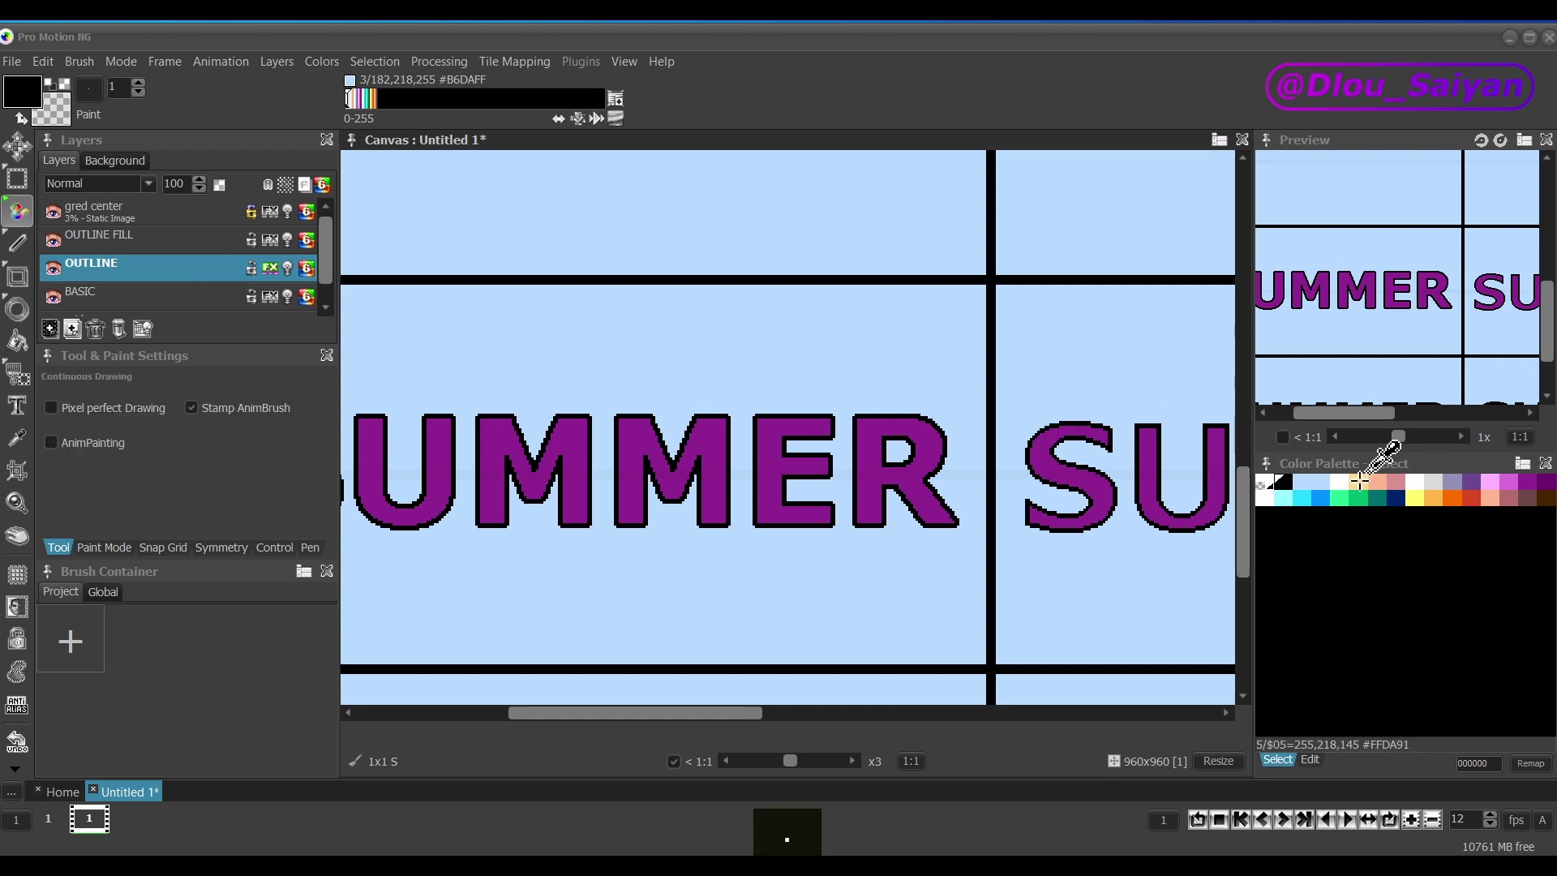
pyautogui.hotkey('shift', '+')
pyautogui.moveTo(570, 356); pyautogui.dragTo(853, 355)
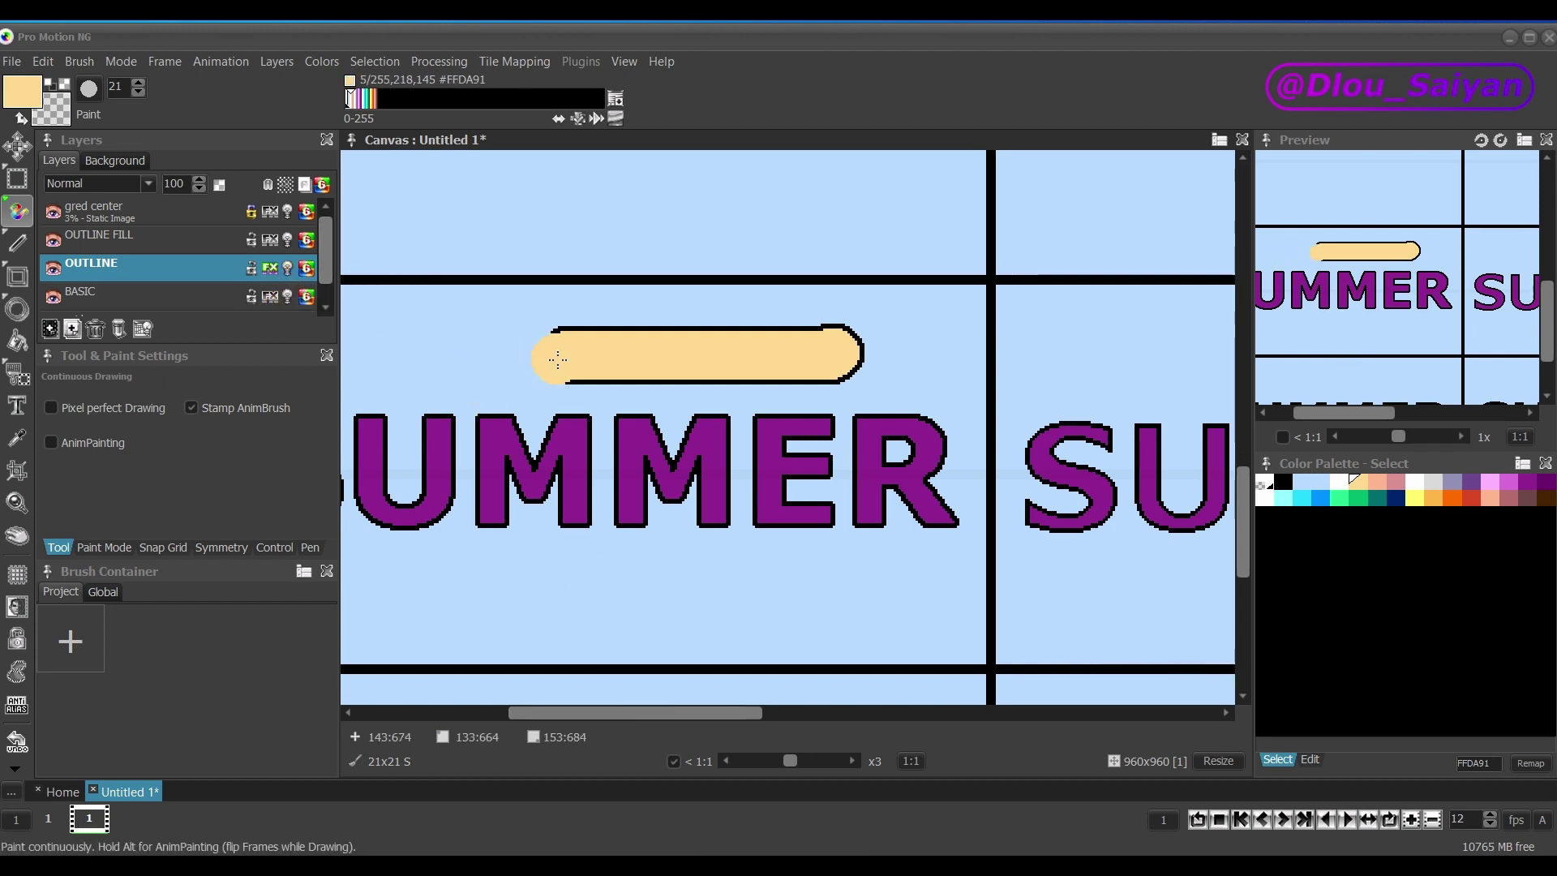
pyautogui.press('ctrl')
# Create a SUMMER text brush in bold Verdana at size 36, using dark purple #6D006D.
pyautogui.press('t')
pyautogui.press('t')
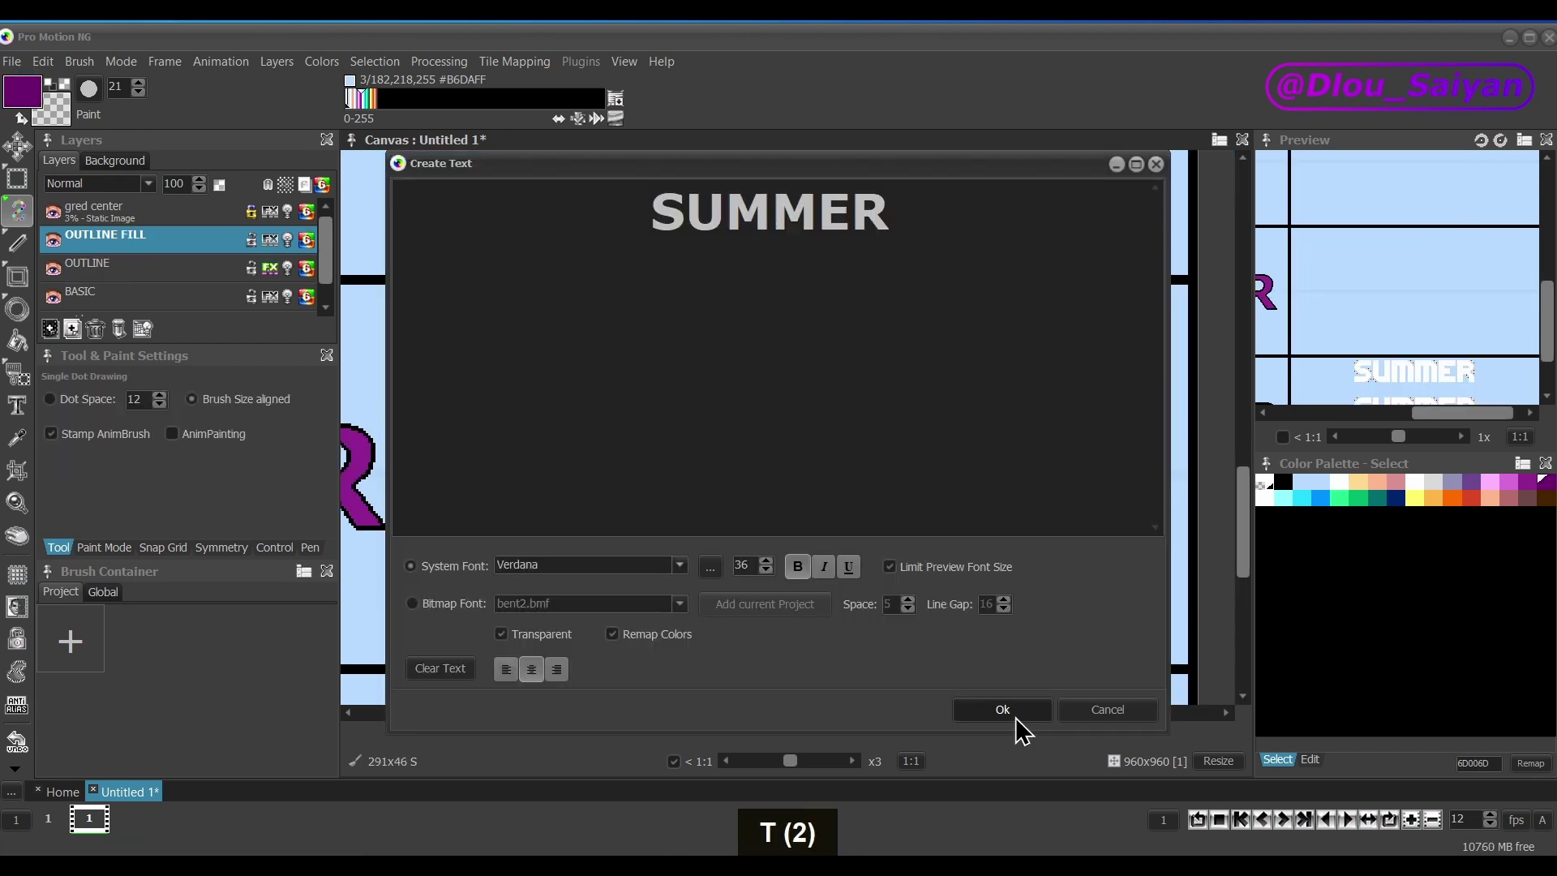
pyautogui.click(1016, 713)
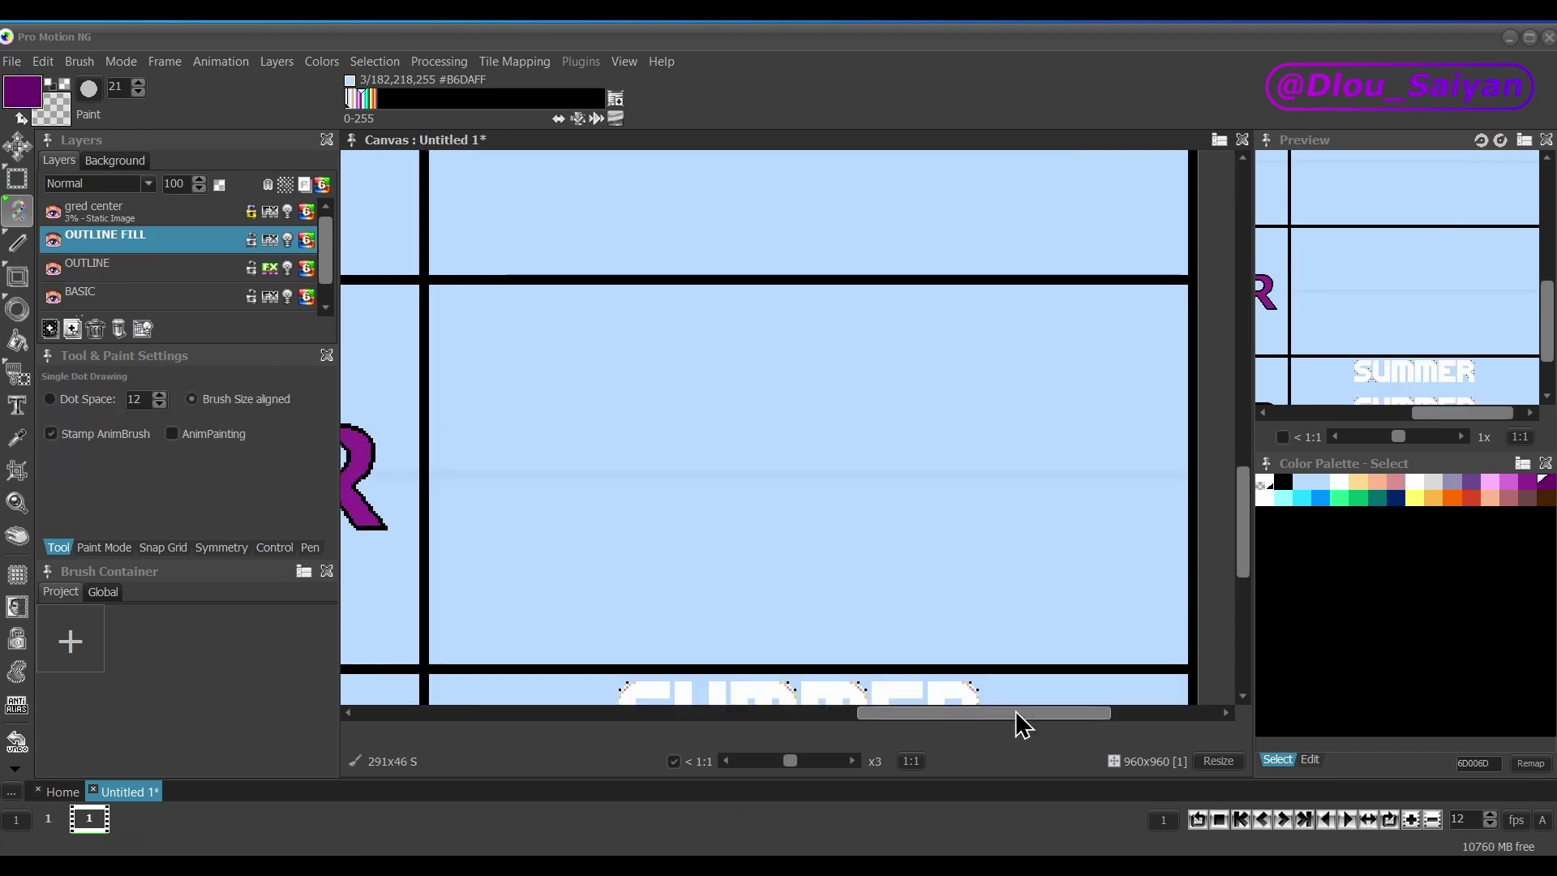
# Add a layer named OUTLINE ONLY and stamp the dark purple SUMMER in the empty cell right of the filled-outline word.
pyautogui.click(50, 329)
pyautogui.doubleClick(91, 235)
pyautogui.write('OUTLINE ONLY')
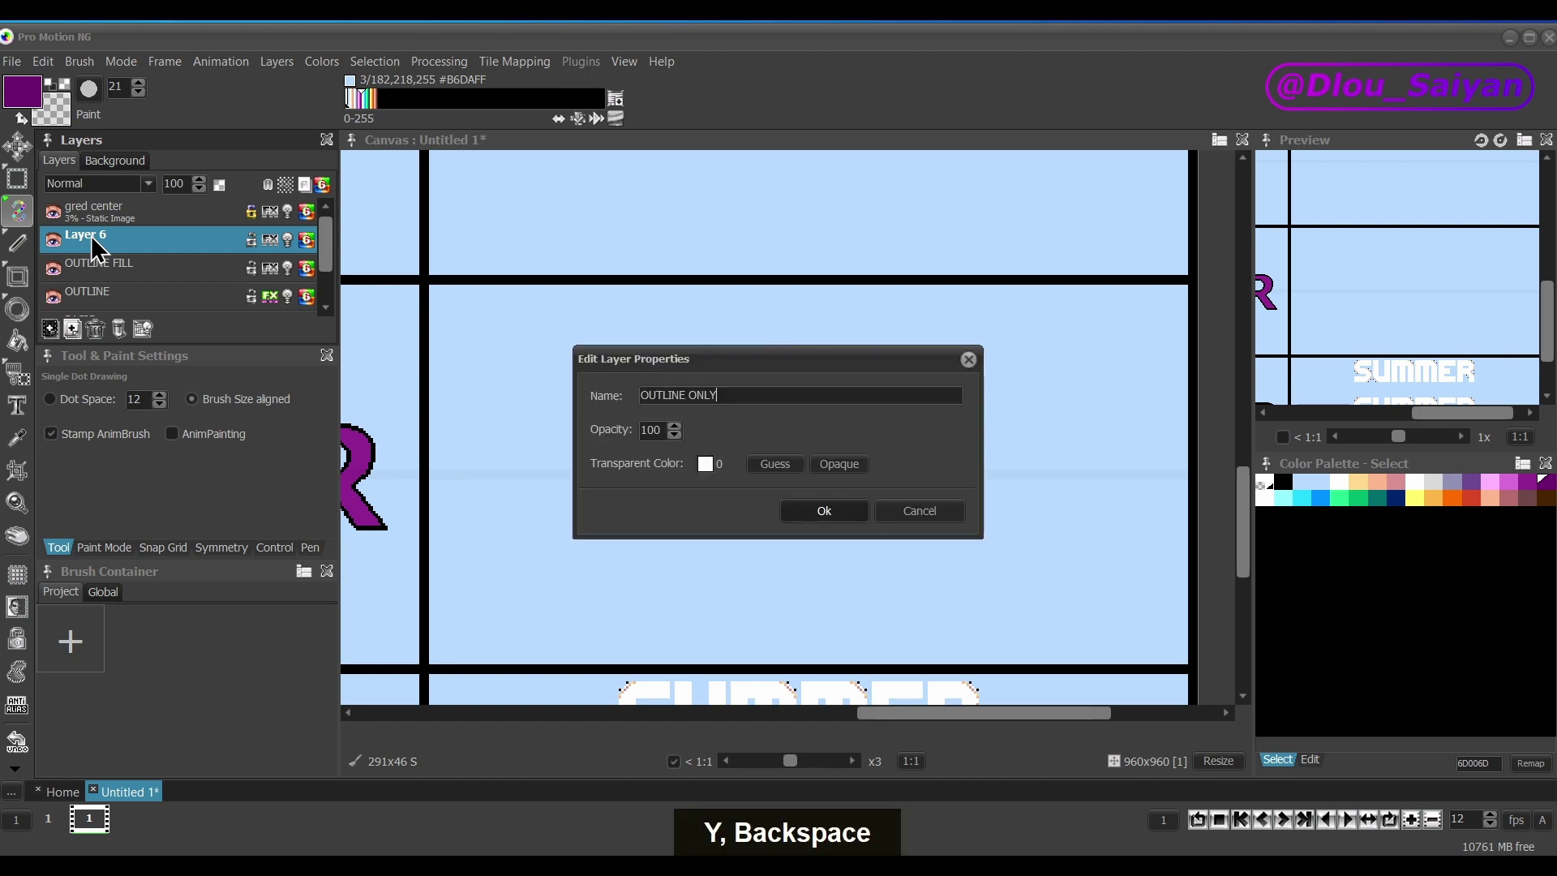
pyautogui.press('Return')
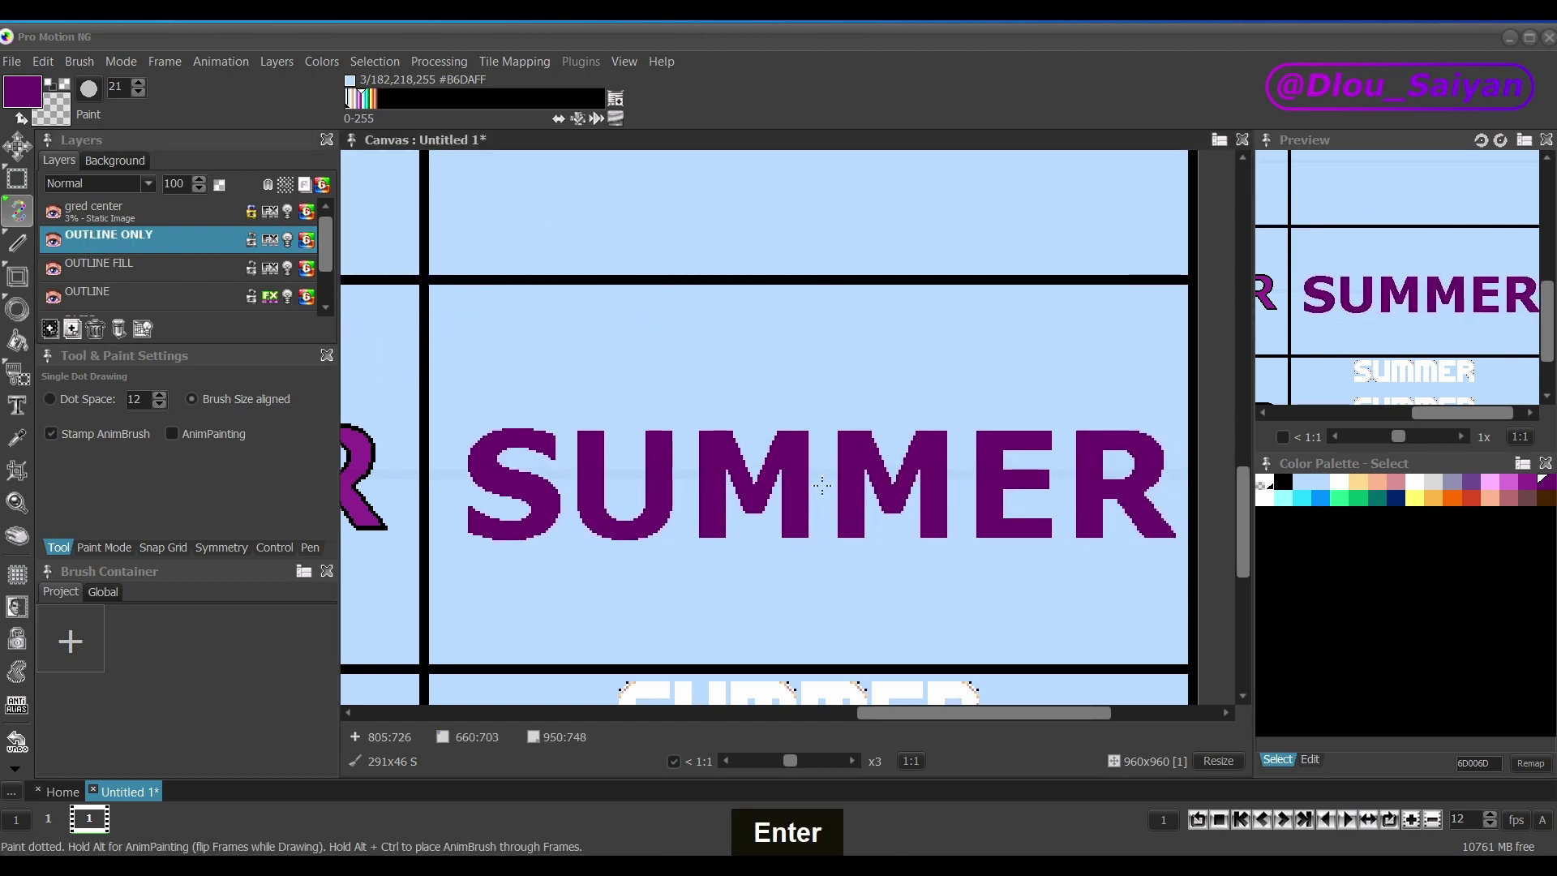
pyautogui.click(815, 493)
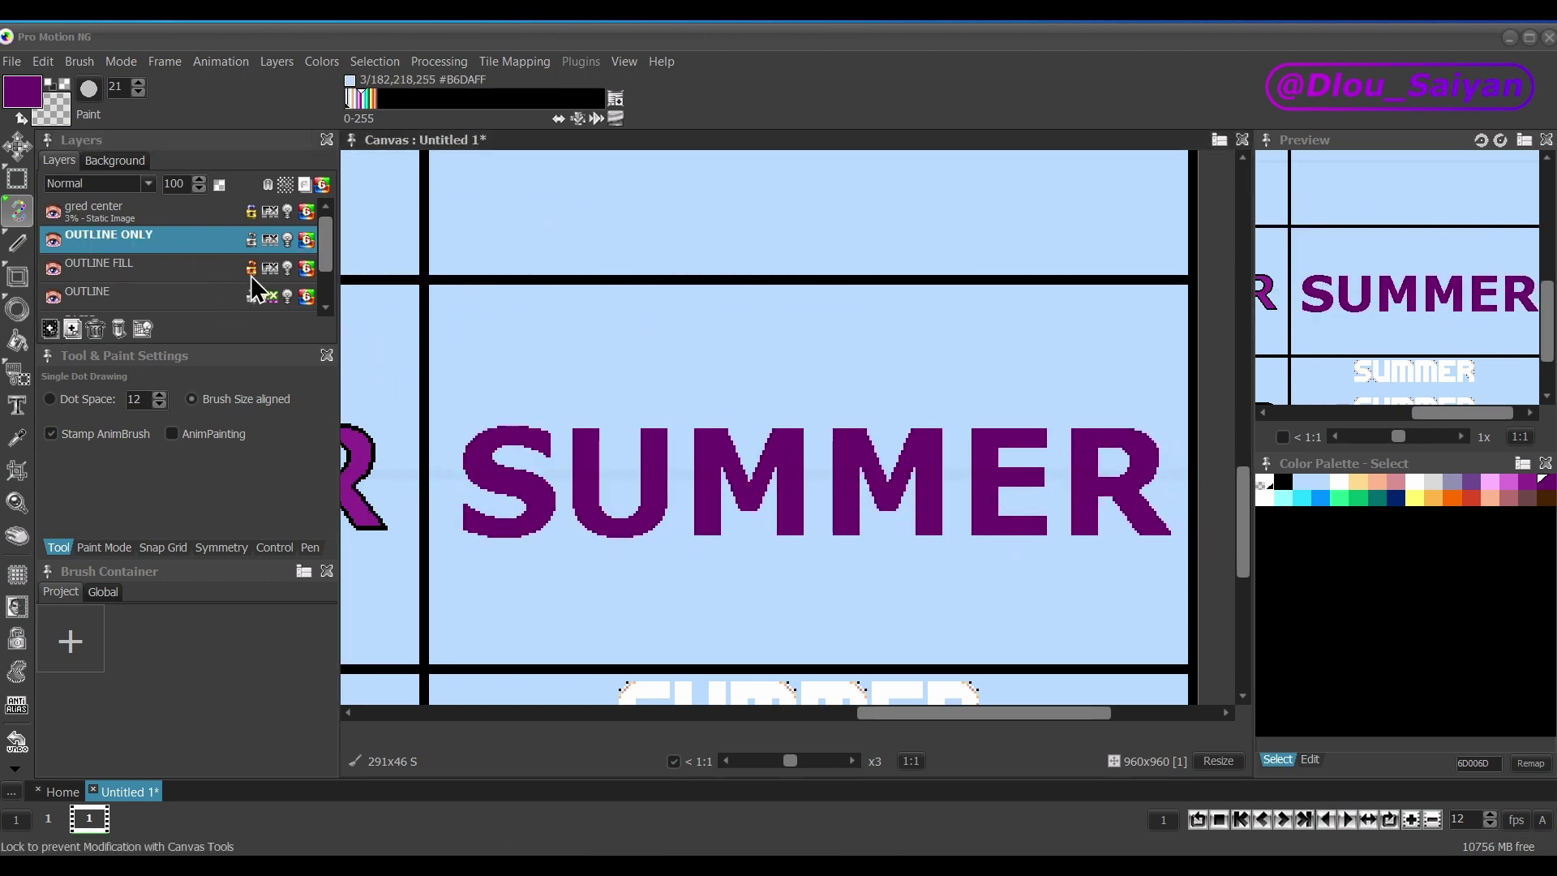
# Add a black Outline-mode Stroke effect to the OUTLINE ONLY layer and raise its size by one.
pyautogui.click(272, 240)
pyautogui.click(689, 621)
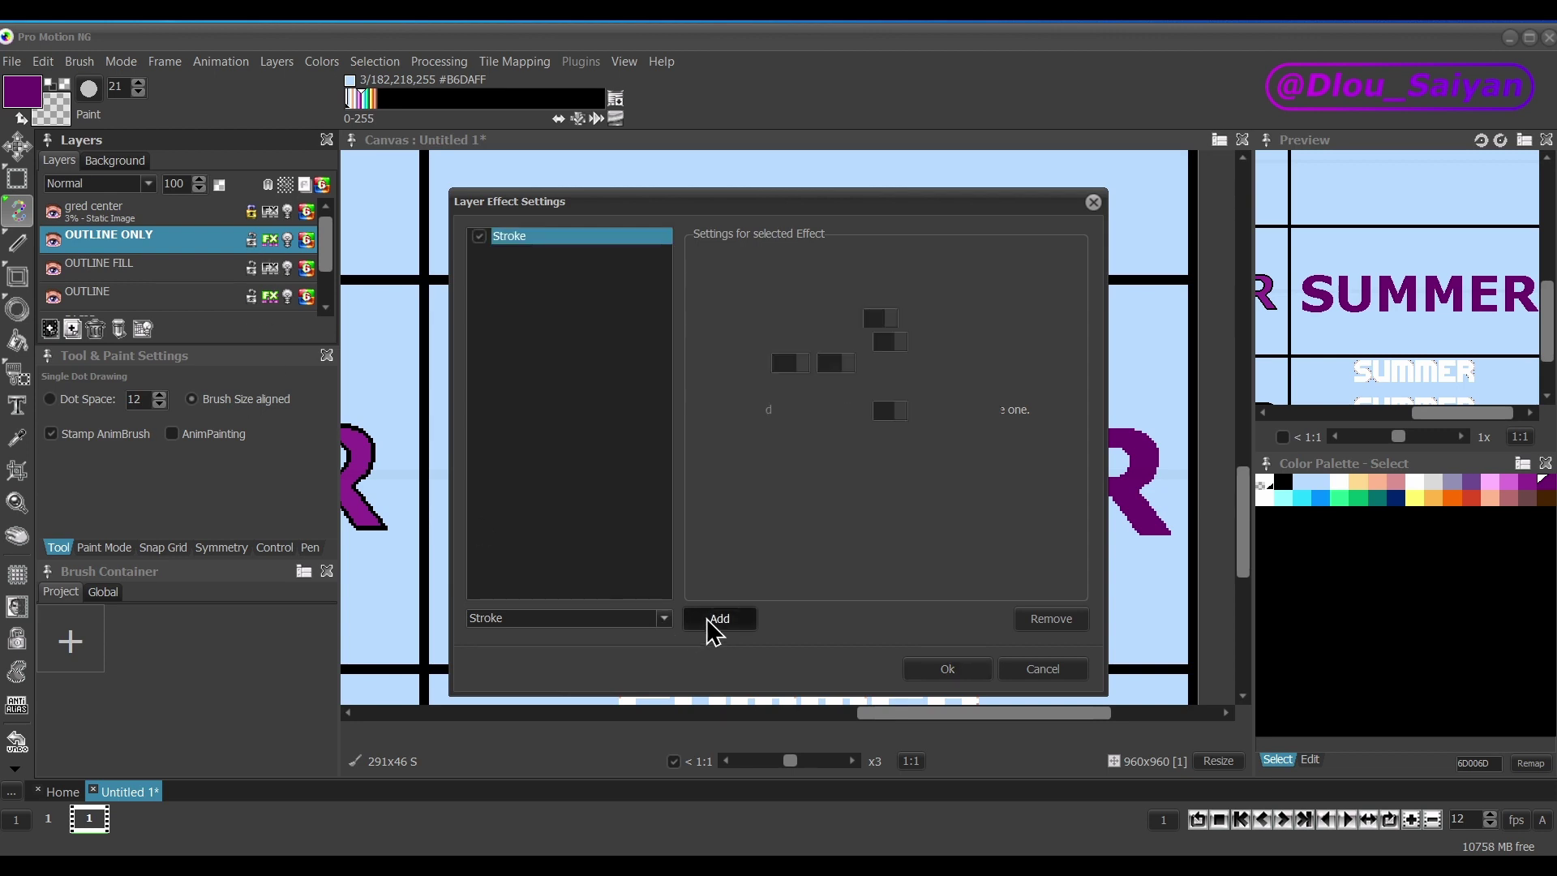
pyautogui.moveTo(689, 220)
pyautogui.mouseDown()
pyautogui.moveTo(1225, 228)
pyautogui.moveTo(1095, 229)
pyautogui.mouseUp()
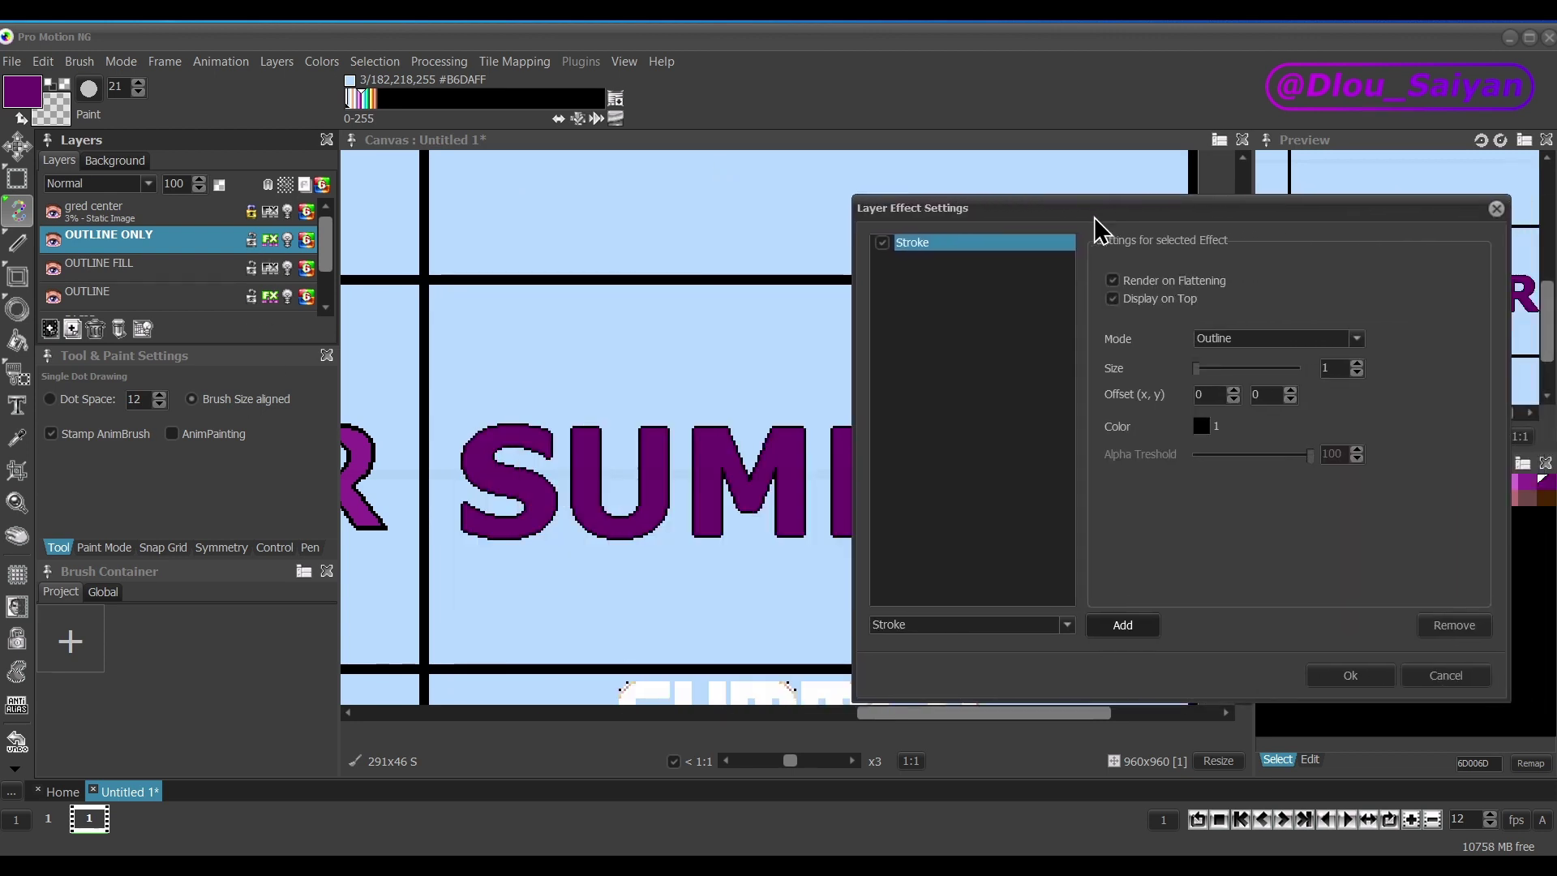
pyautogui.click(1359, 364)
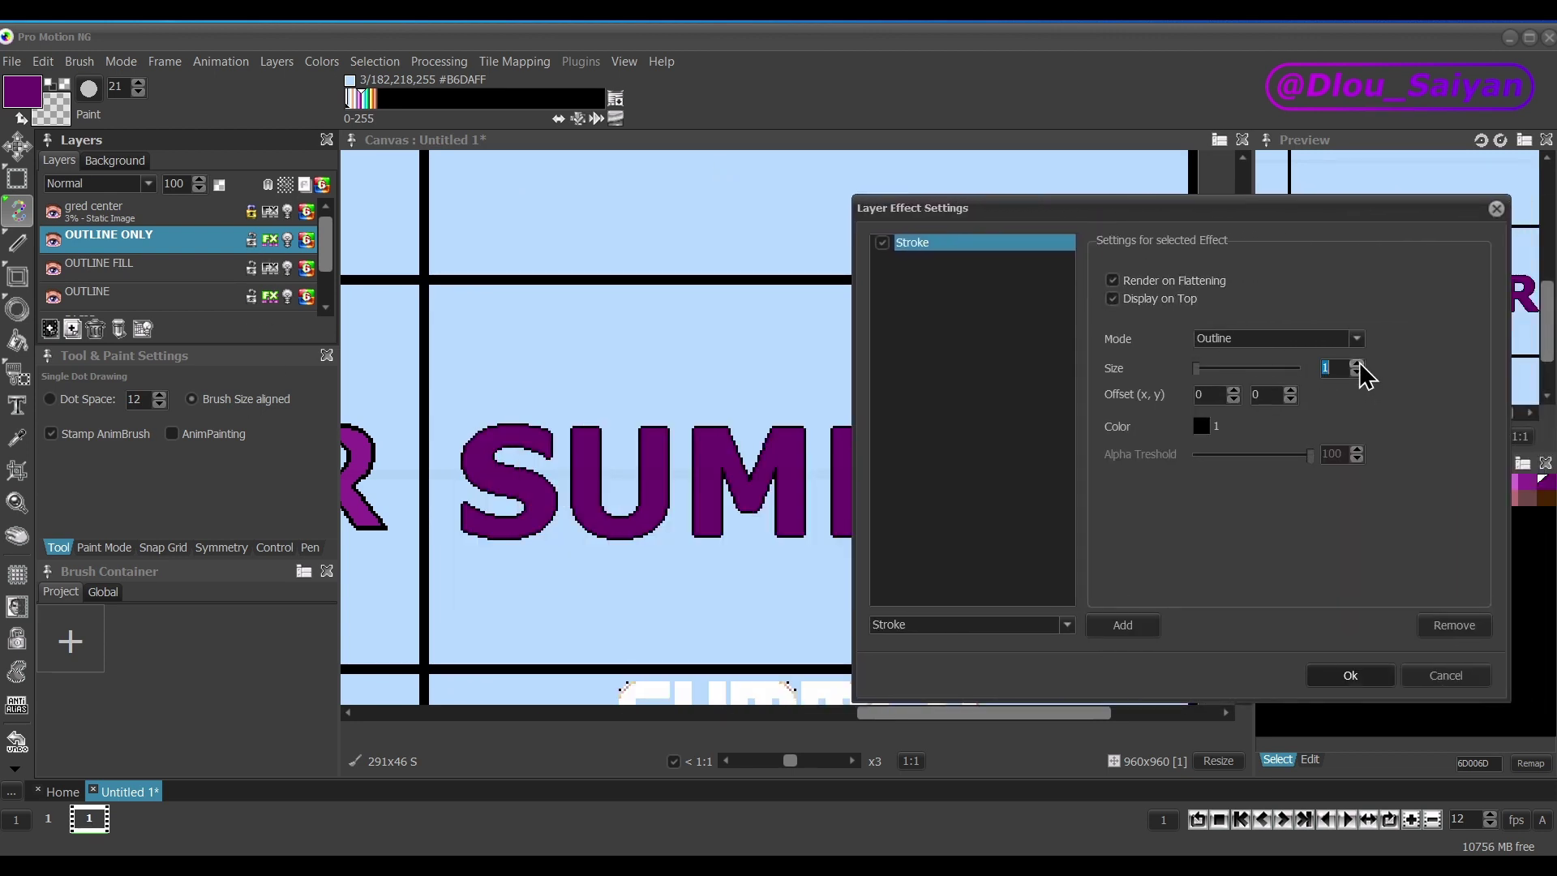
pyautogui.click(1350, 675)
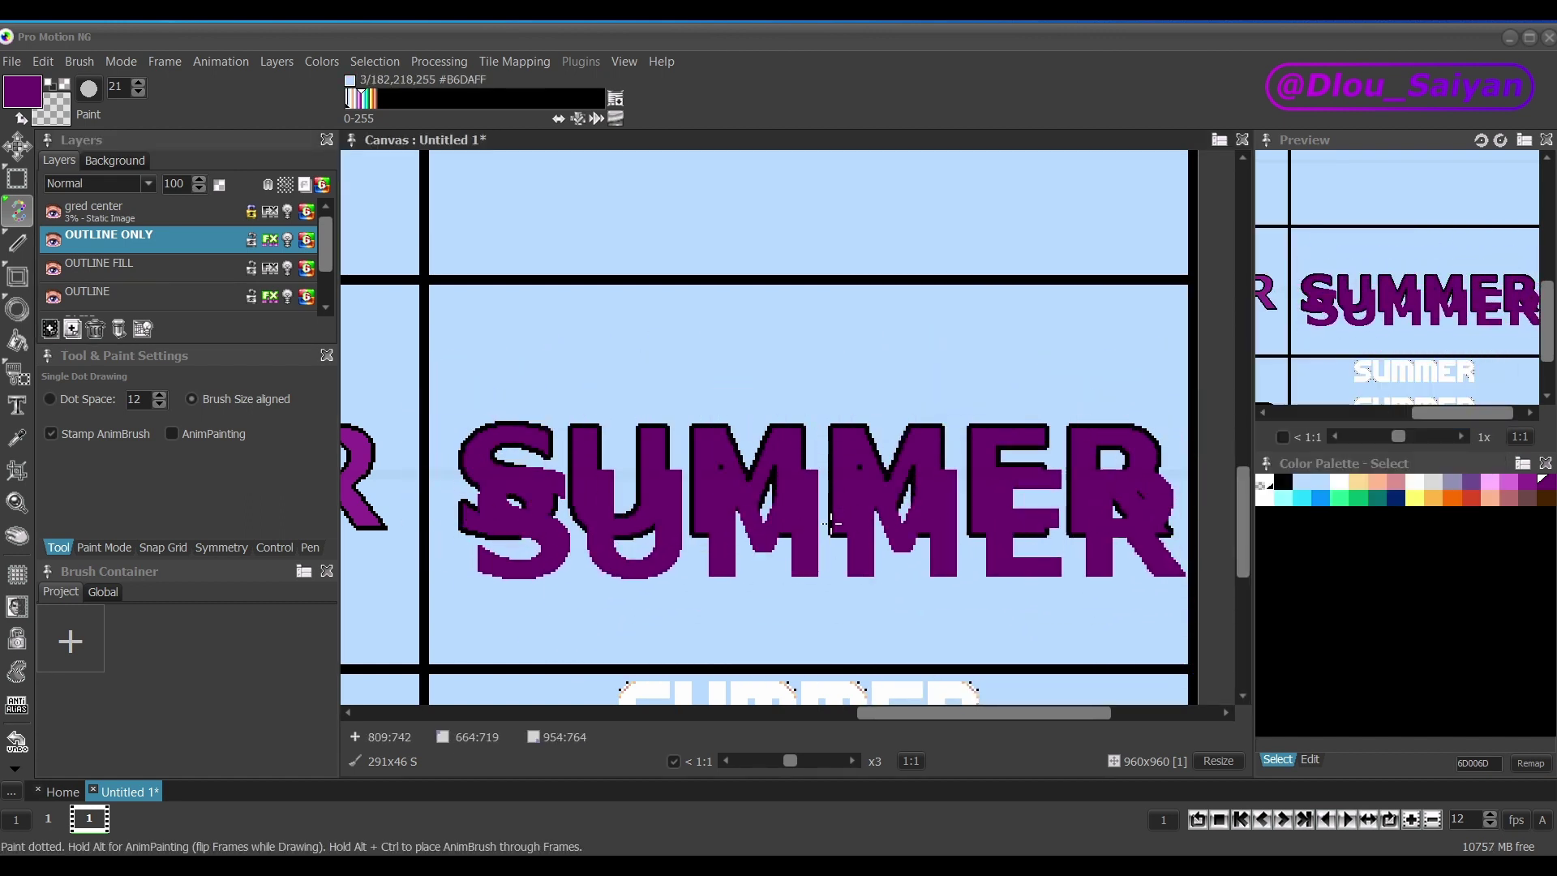
# Flatten the Stroke effect into the OUTLINE ONLY layer.
pyautogui.rightClick(128, 243)
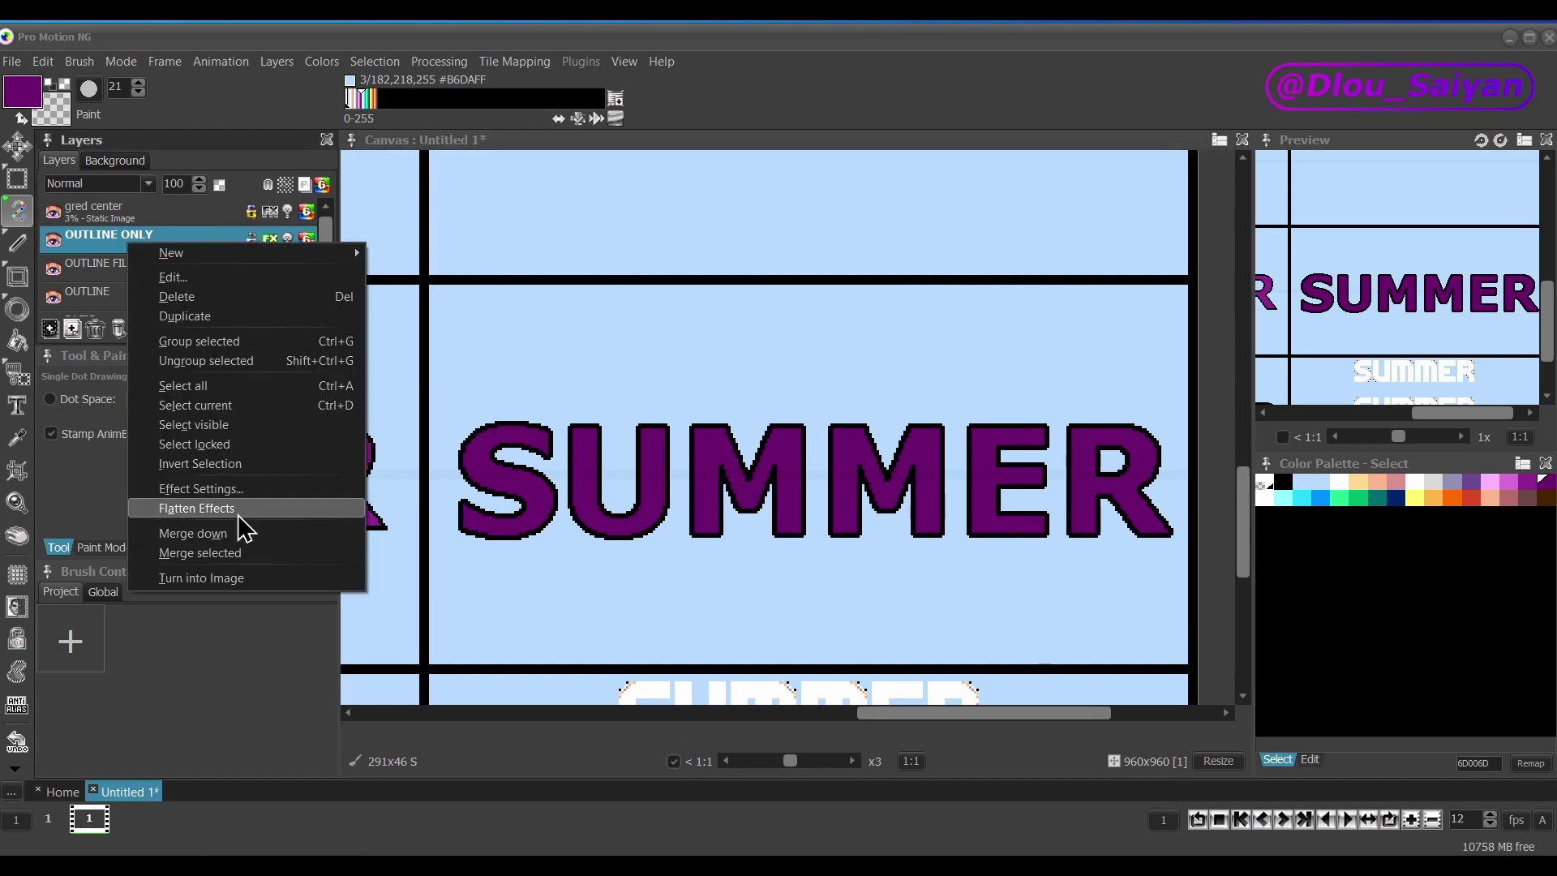
pyautogui.click(236, 510)
pyautogui.press('Return')
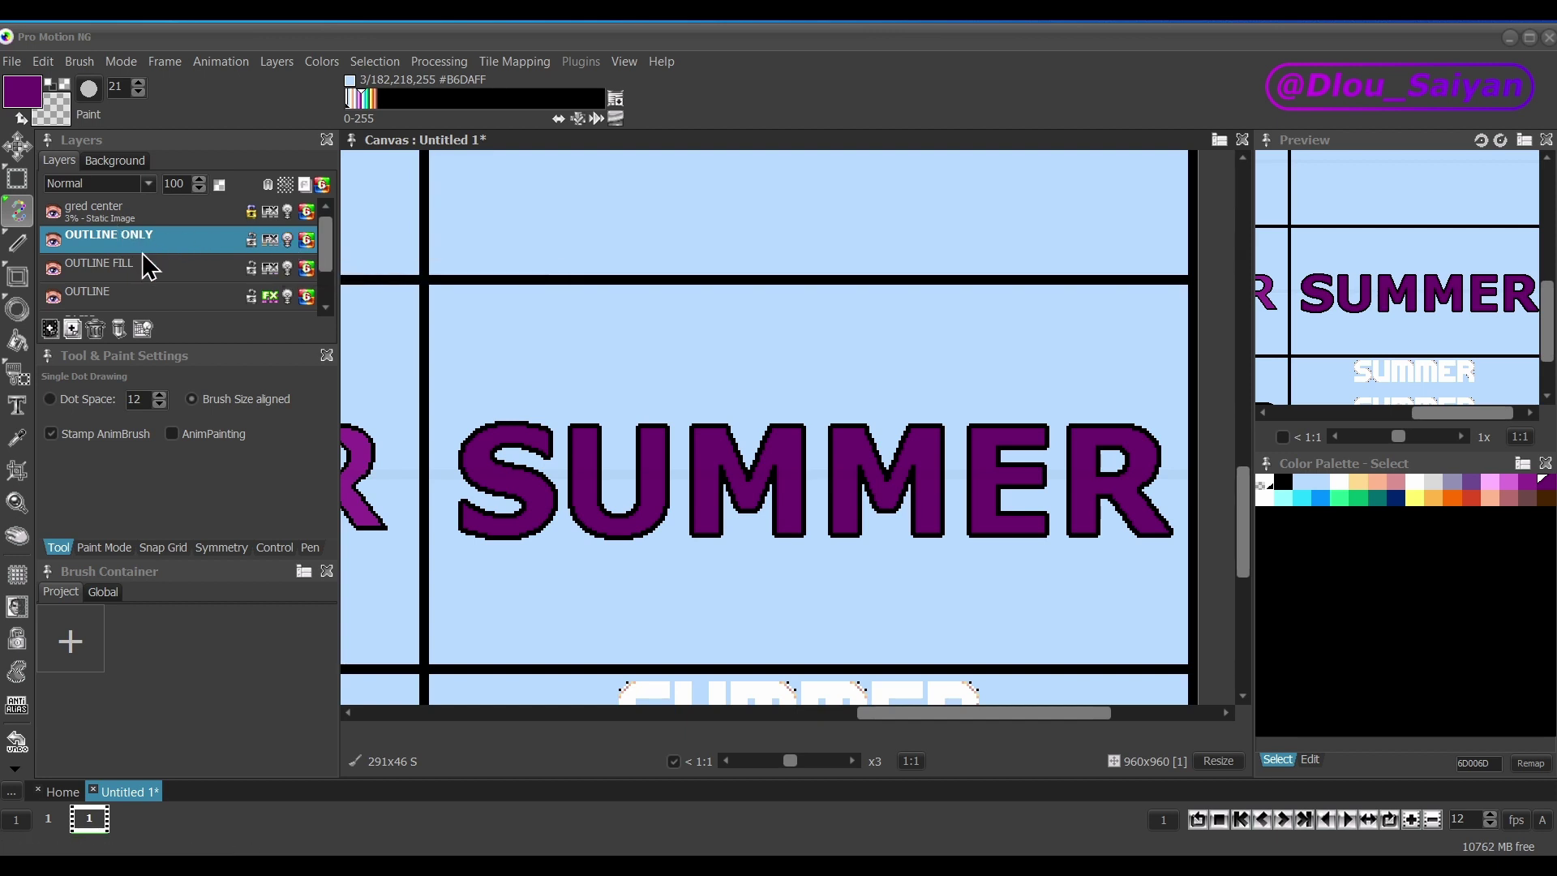
# Clear the purple interior of every letter in the OUTLINE ONLY word using the Fill tool in Current Paint Mode.
pyautogui.press('f')
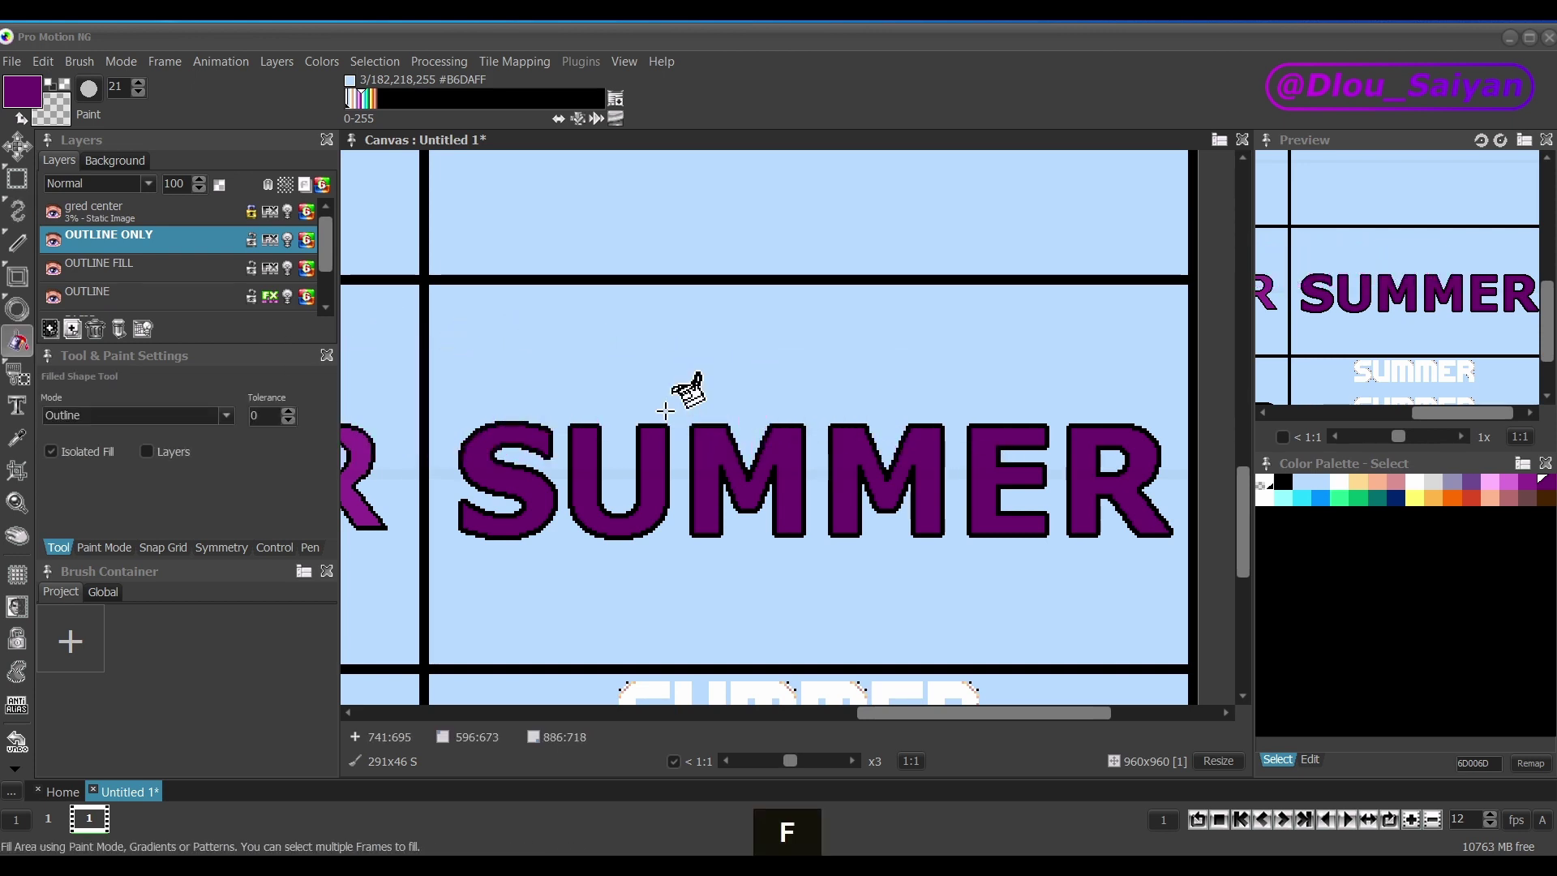
pyautogui.click(652, 480)
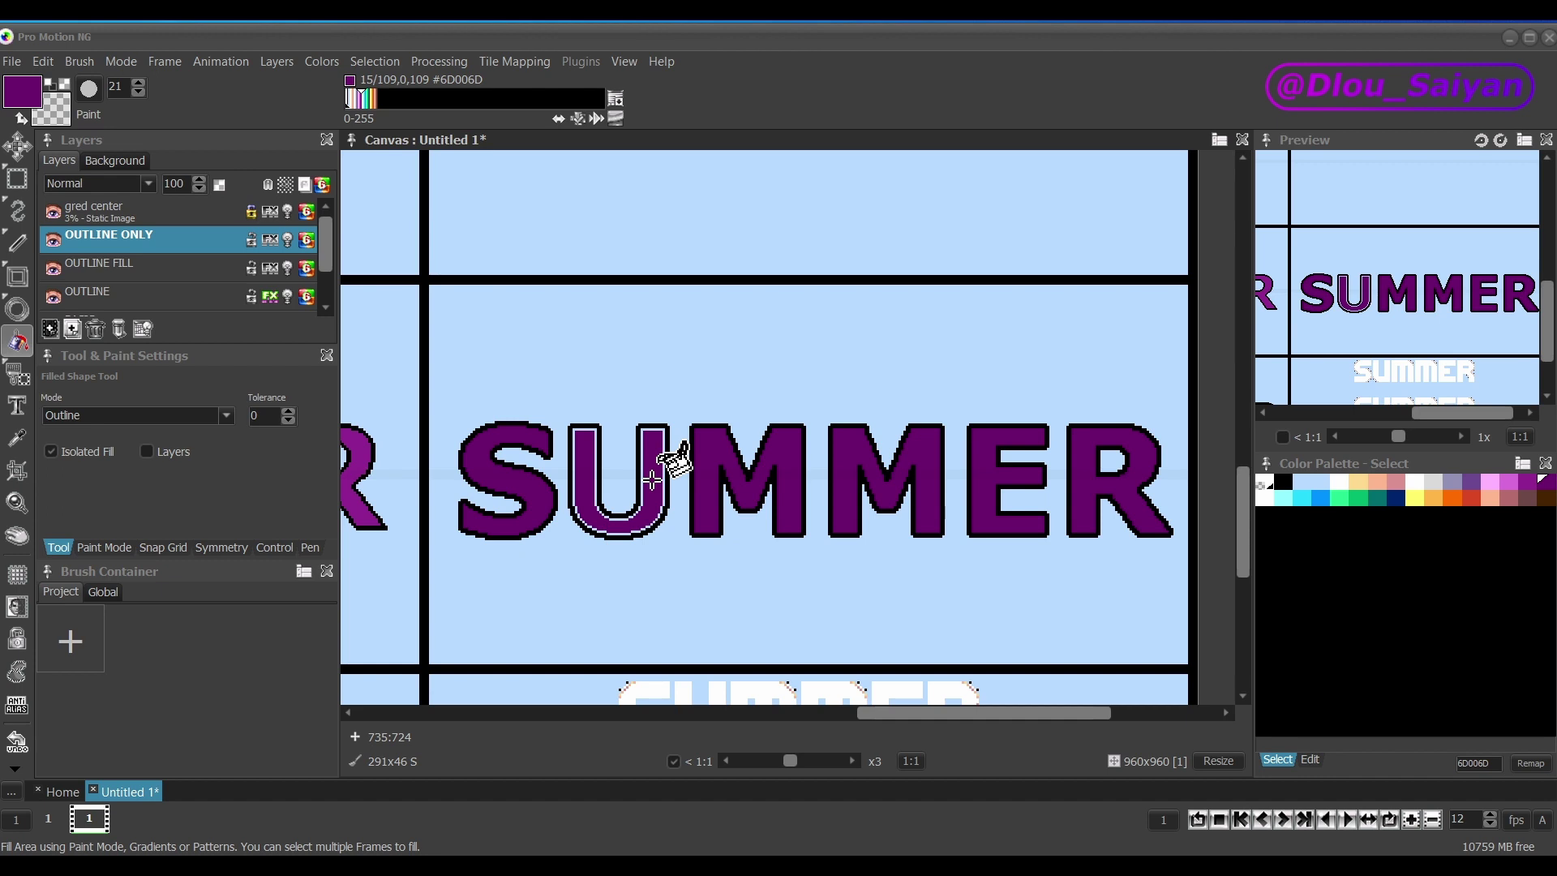
pyautogui.click(225, 416)
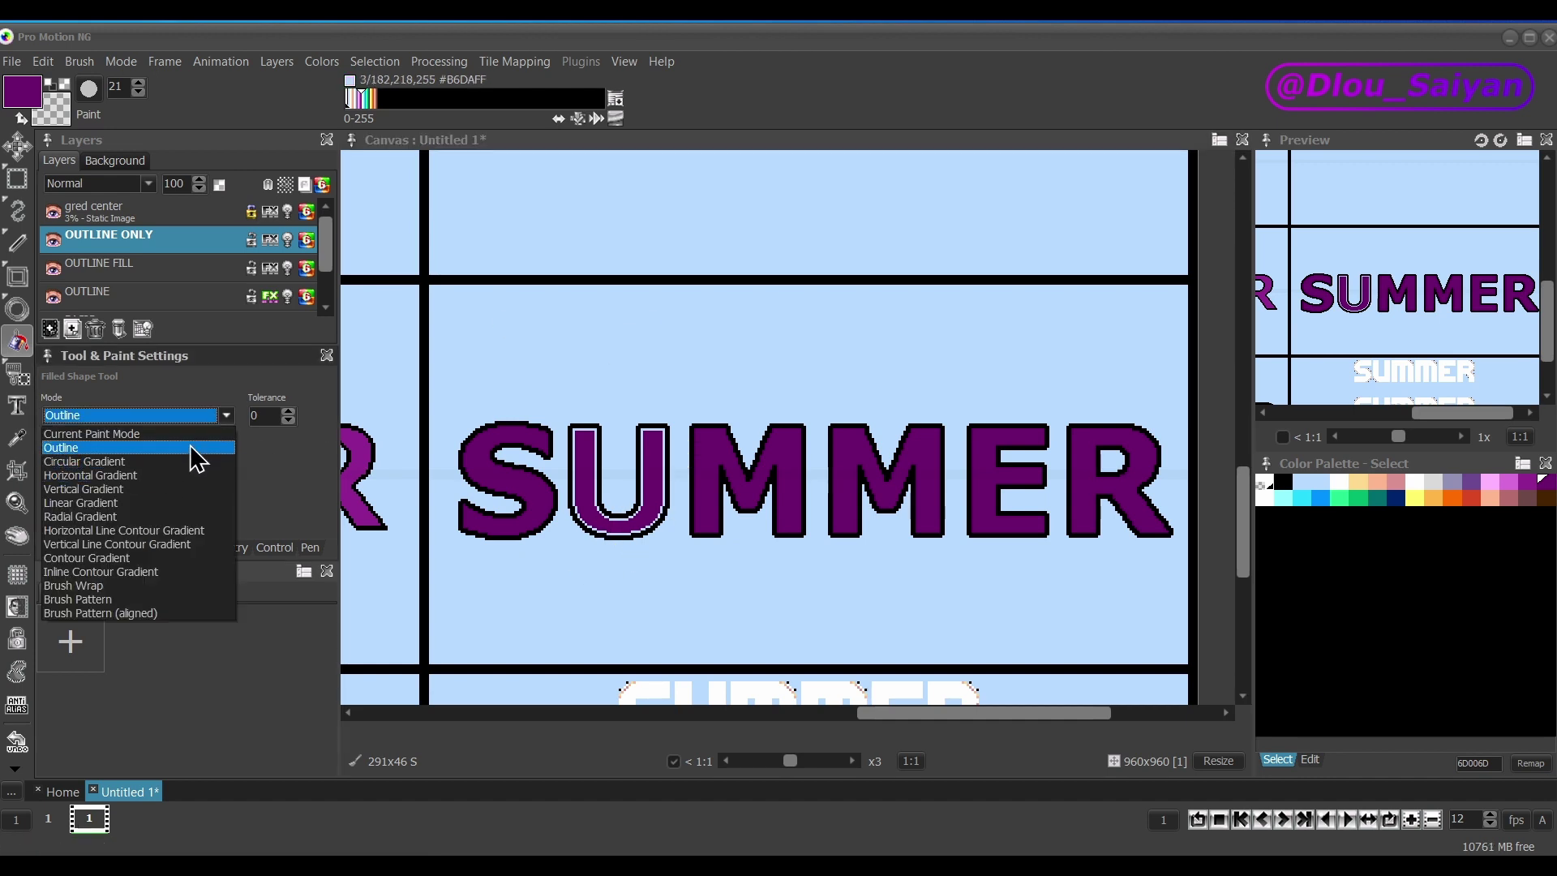
pyautogui.click(129, 436)
pyautogui.click(523, 452)
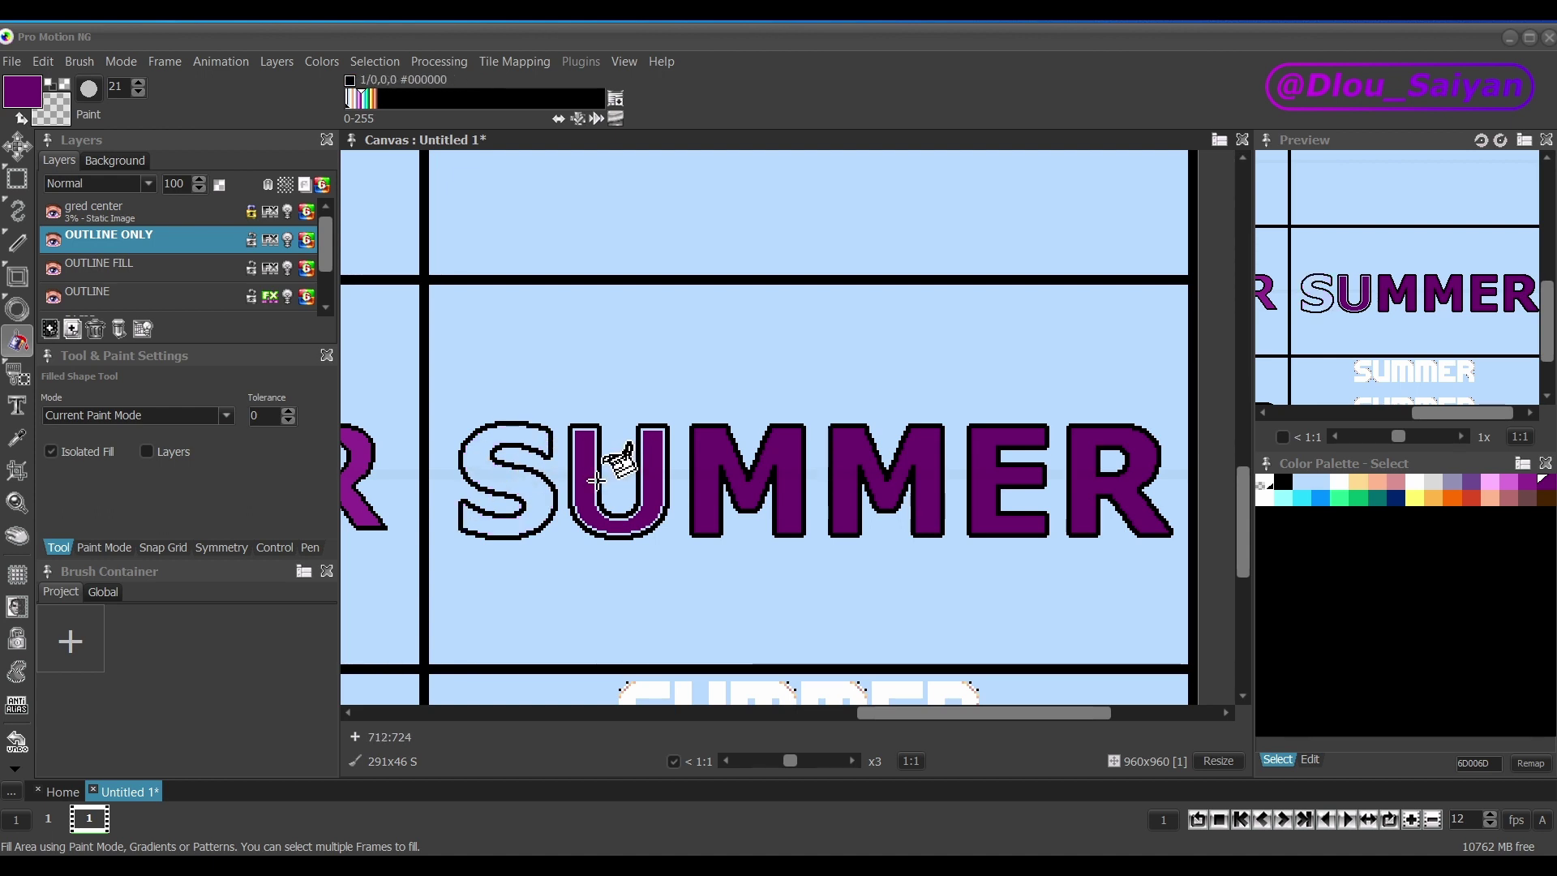
pyautogui.click(718, 466)
pyautogui.click(920, 470)
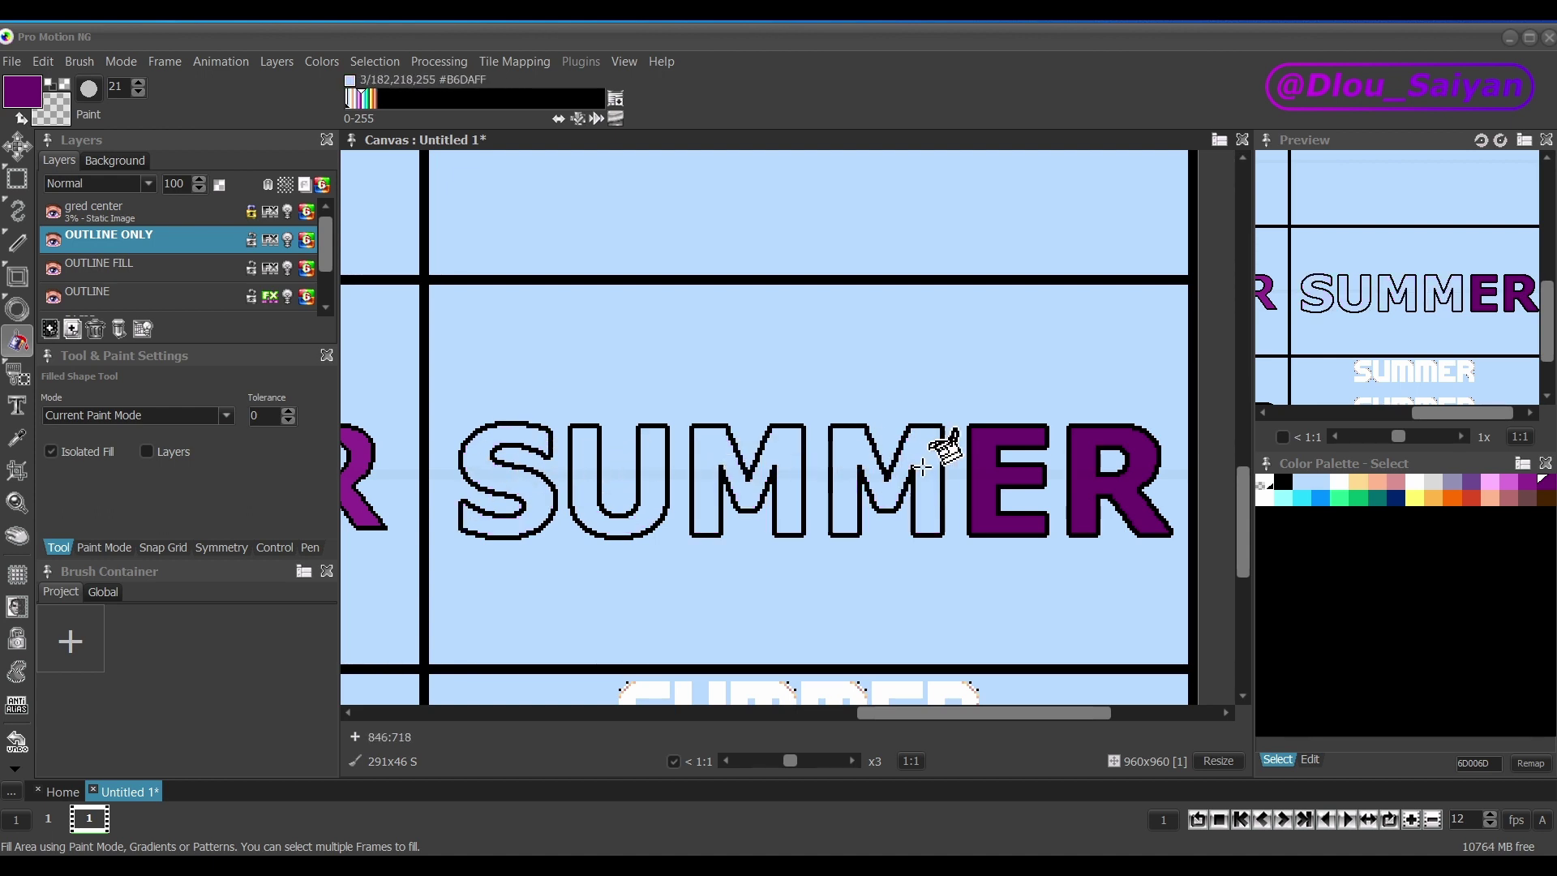
pyautogui.click(999, 467)
pyautogui.click(1087, 469)
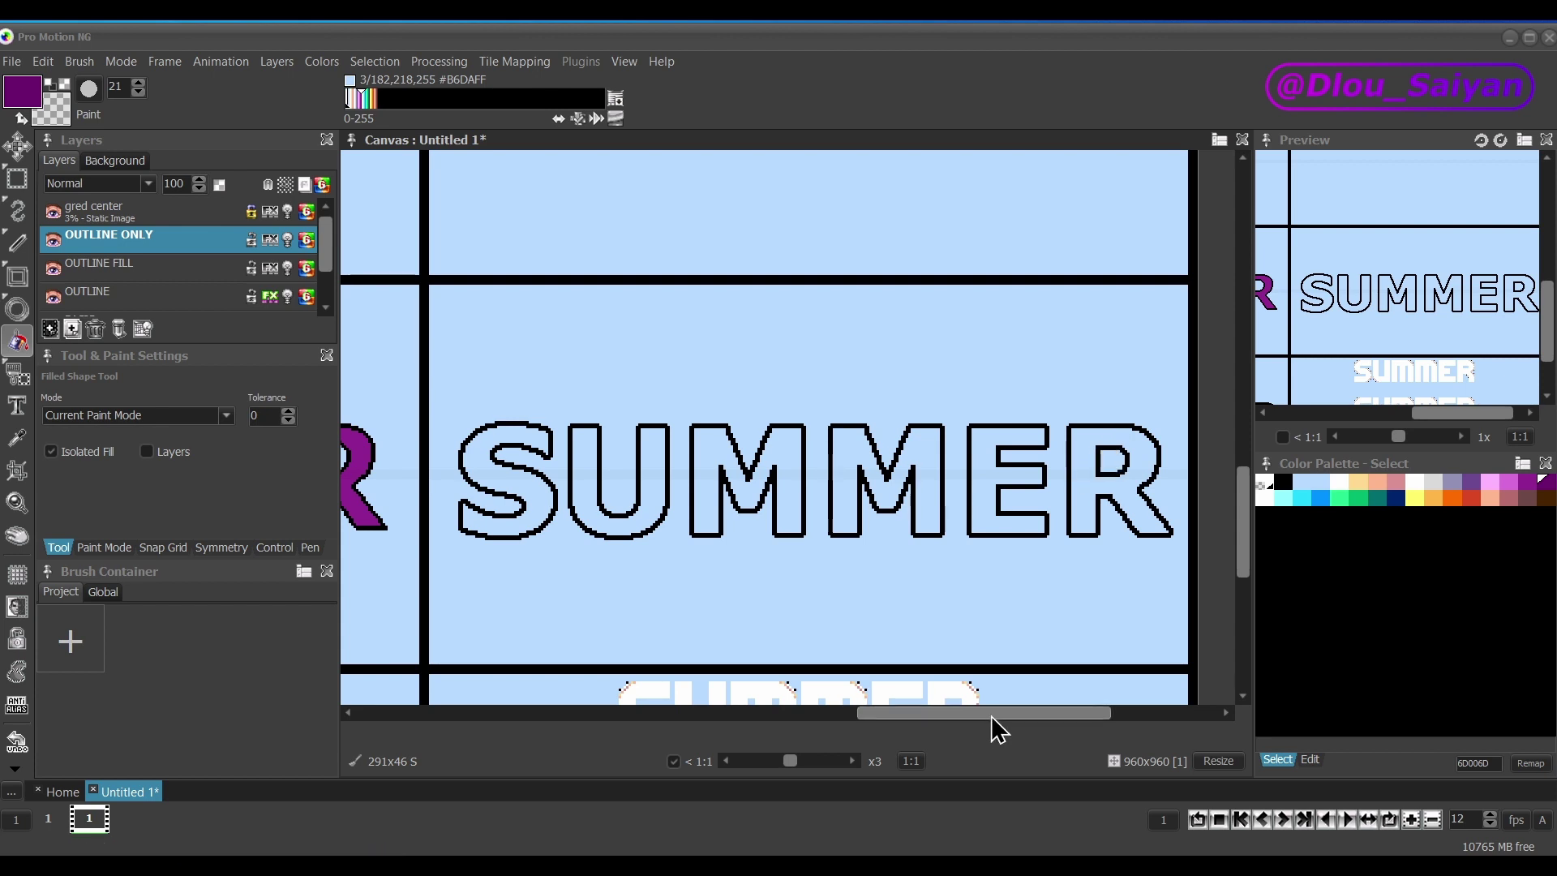
# Review the Stroke effect settings on the OUTLINE layer of the outlined SUMMER word, leaving them unchanged.
pyautogui.moveTo(991, 713); pyautogui.dragTo(608, 710)
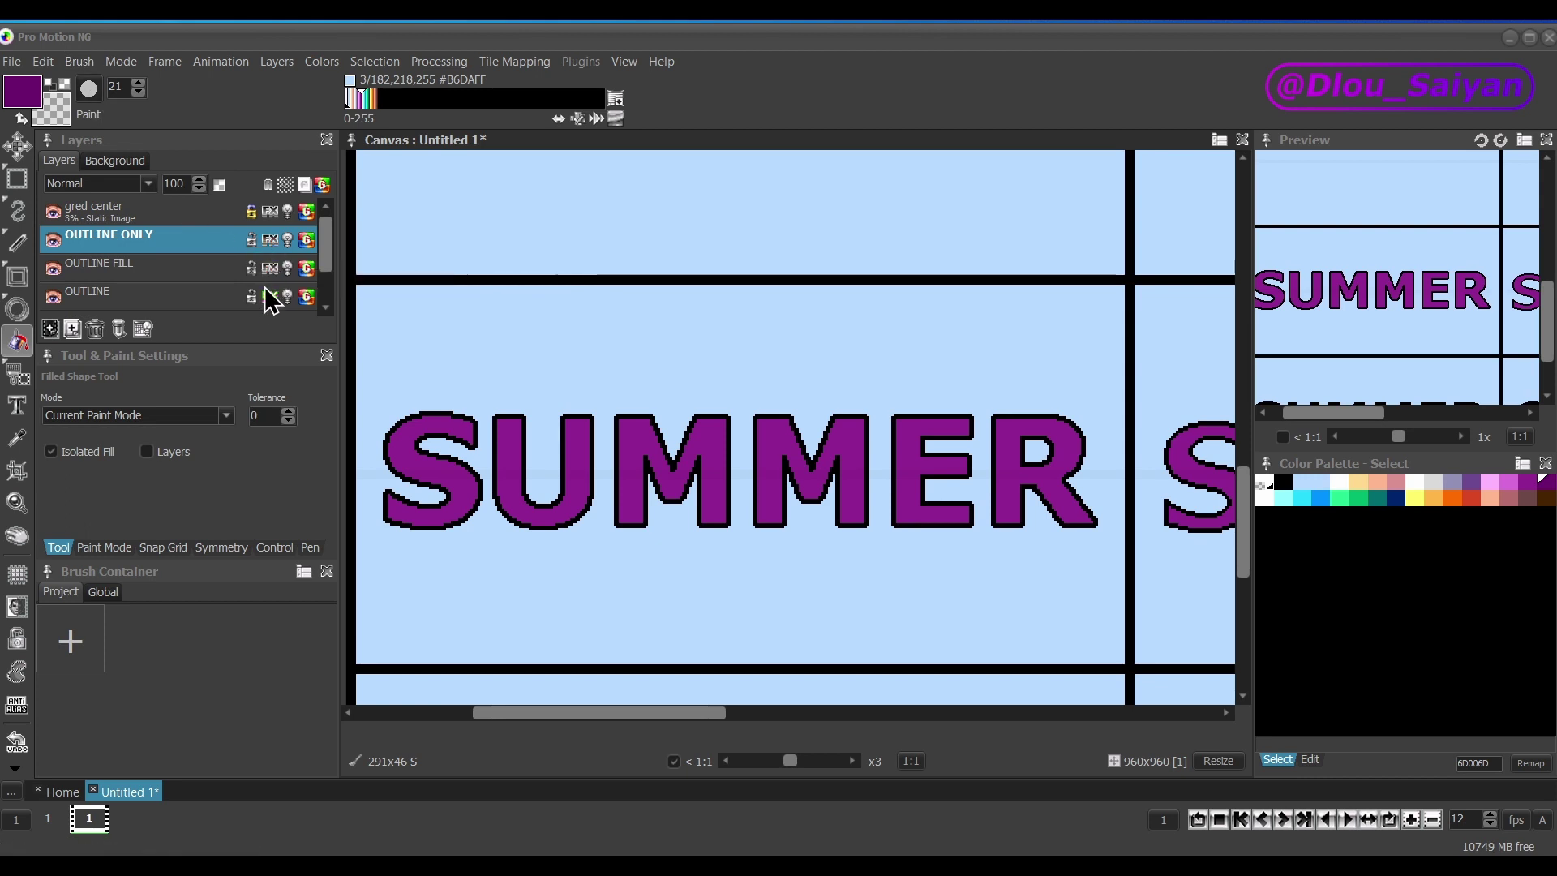
pyautogui.click(145, 297)
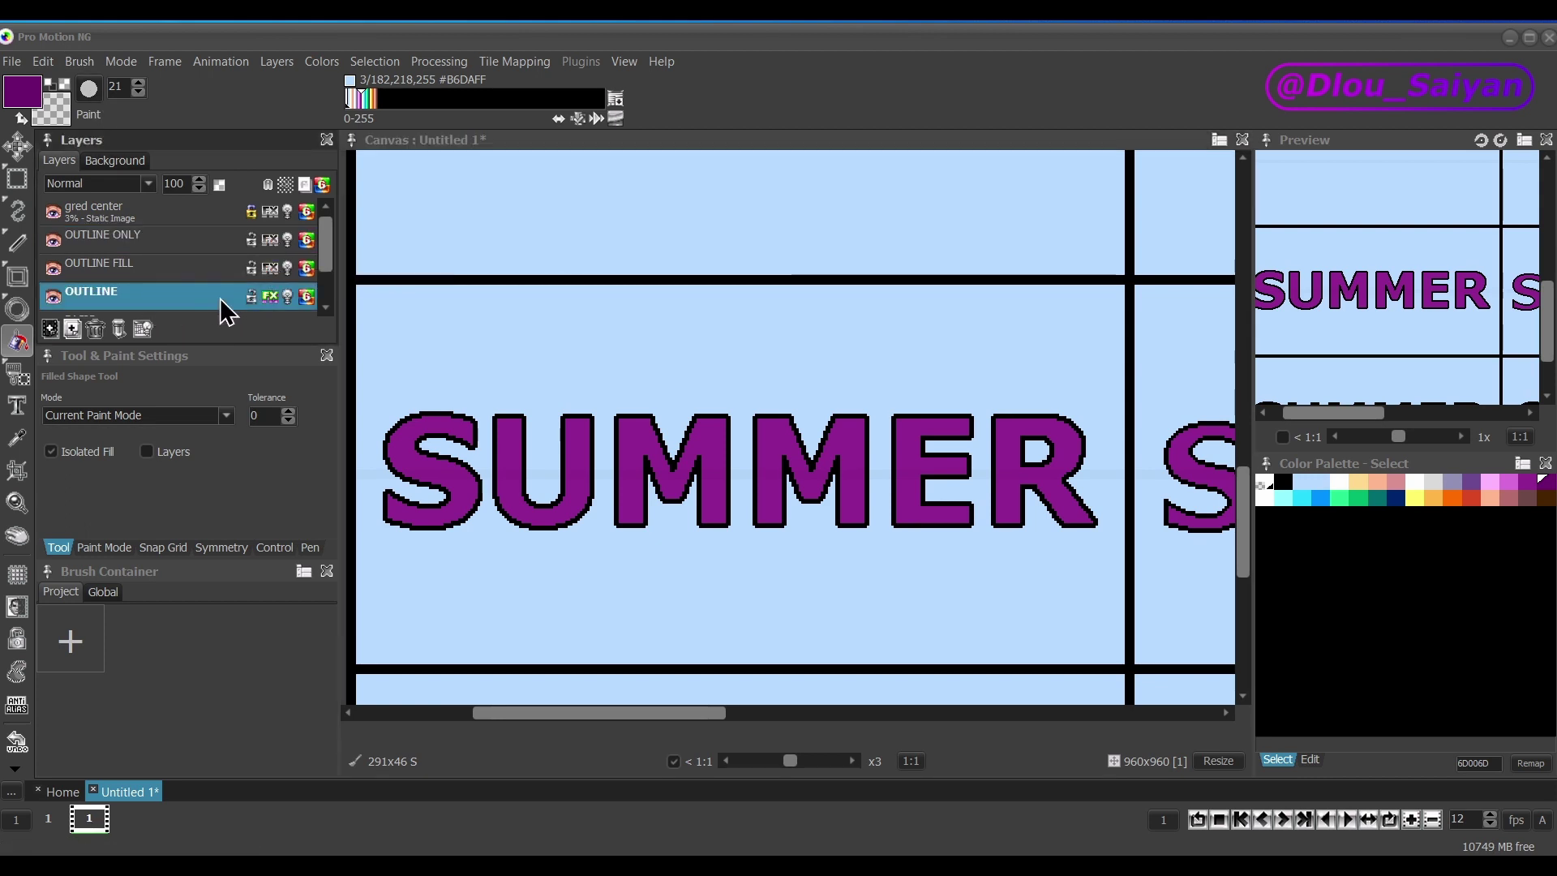
pyautogui.click(270, 297)
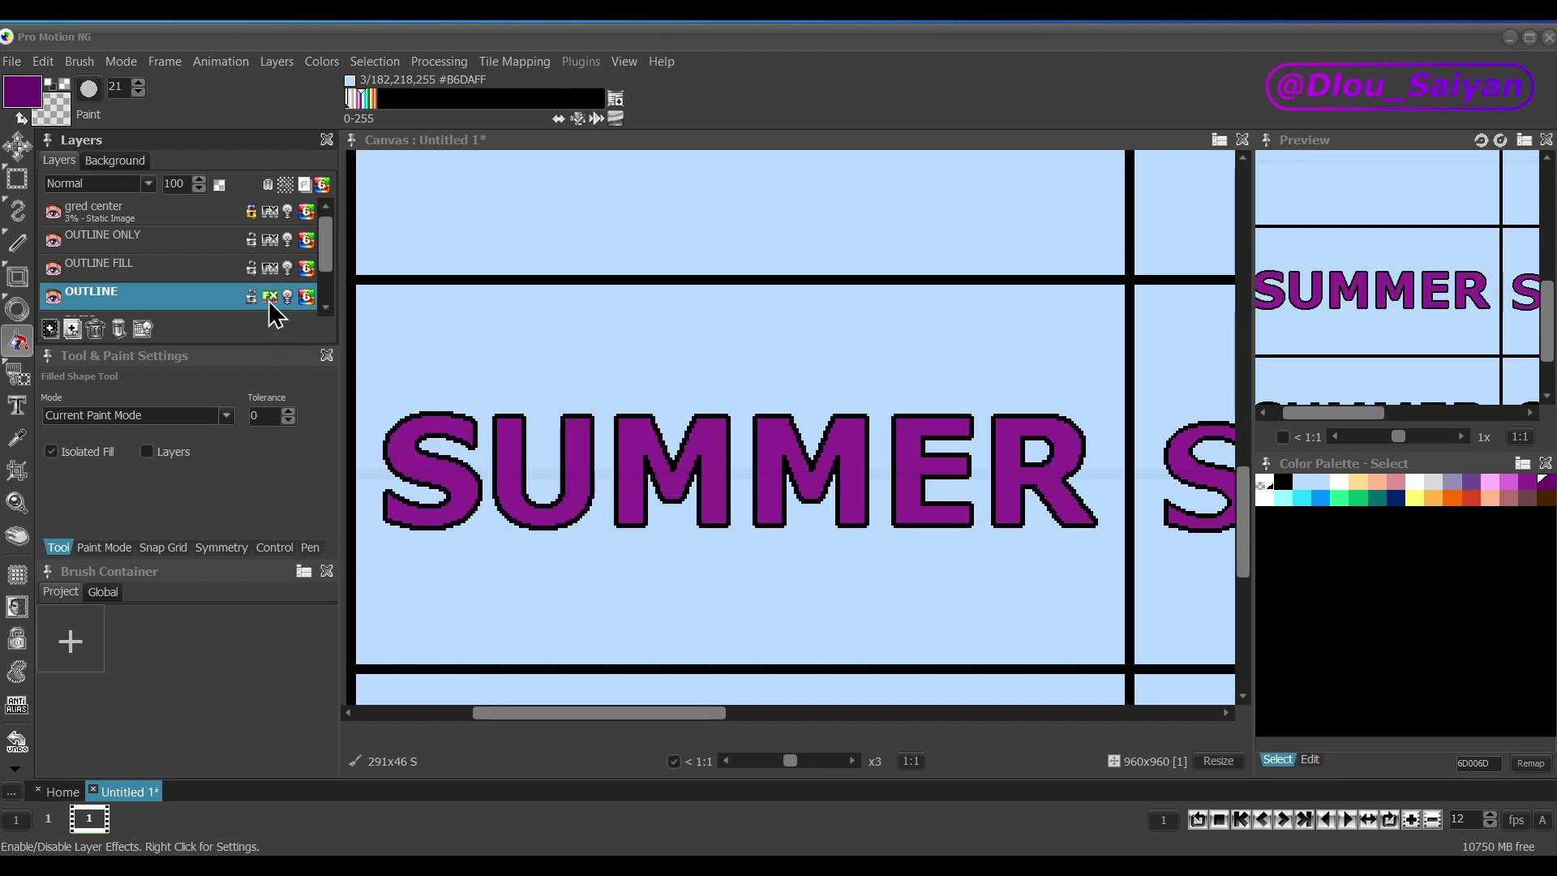
pyautogui.click(270, 298)
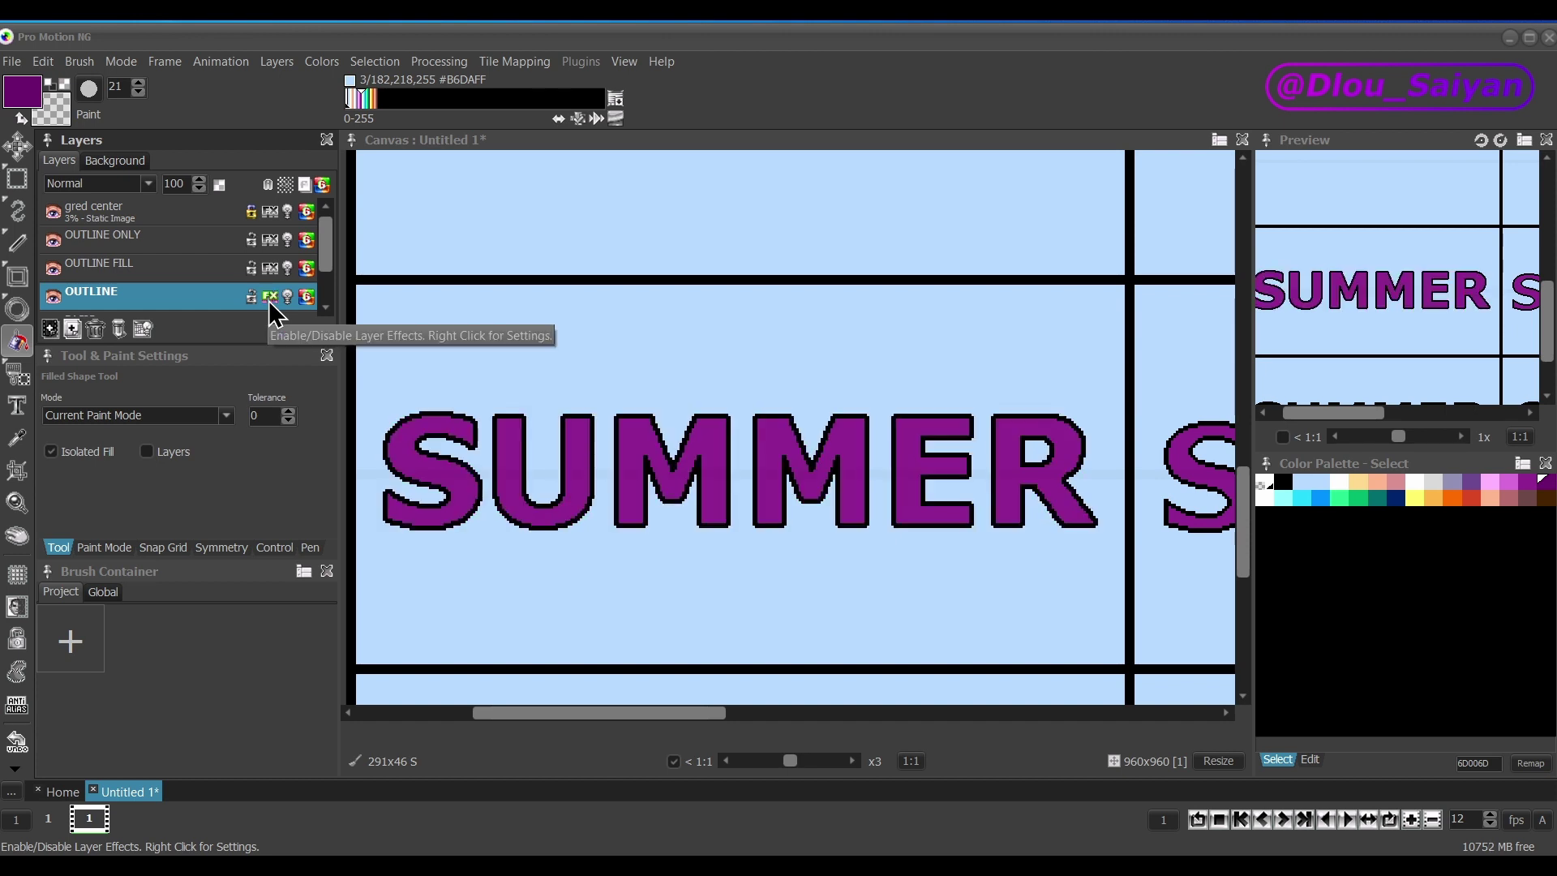
pyautogui.rightClick(172, 308)
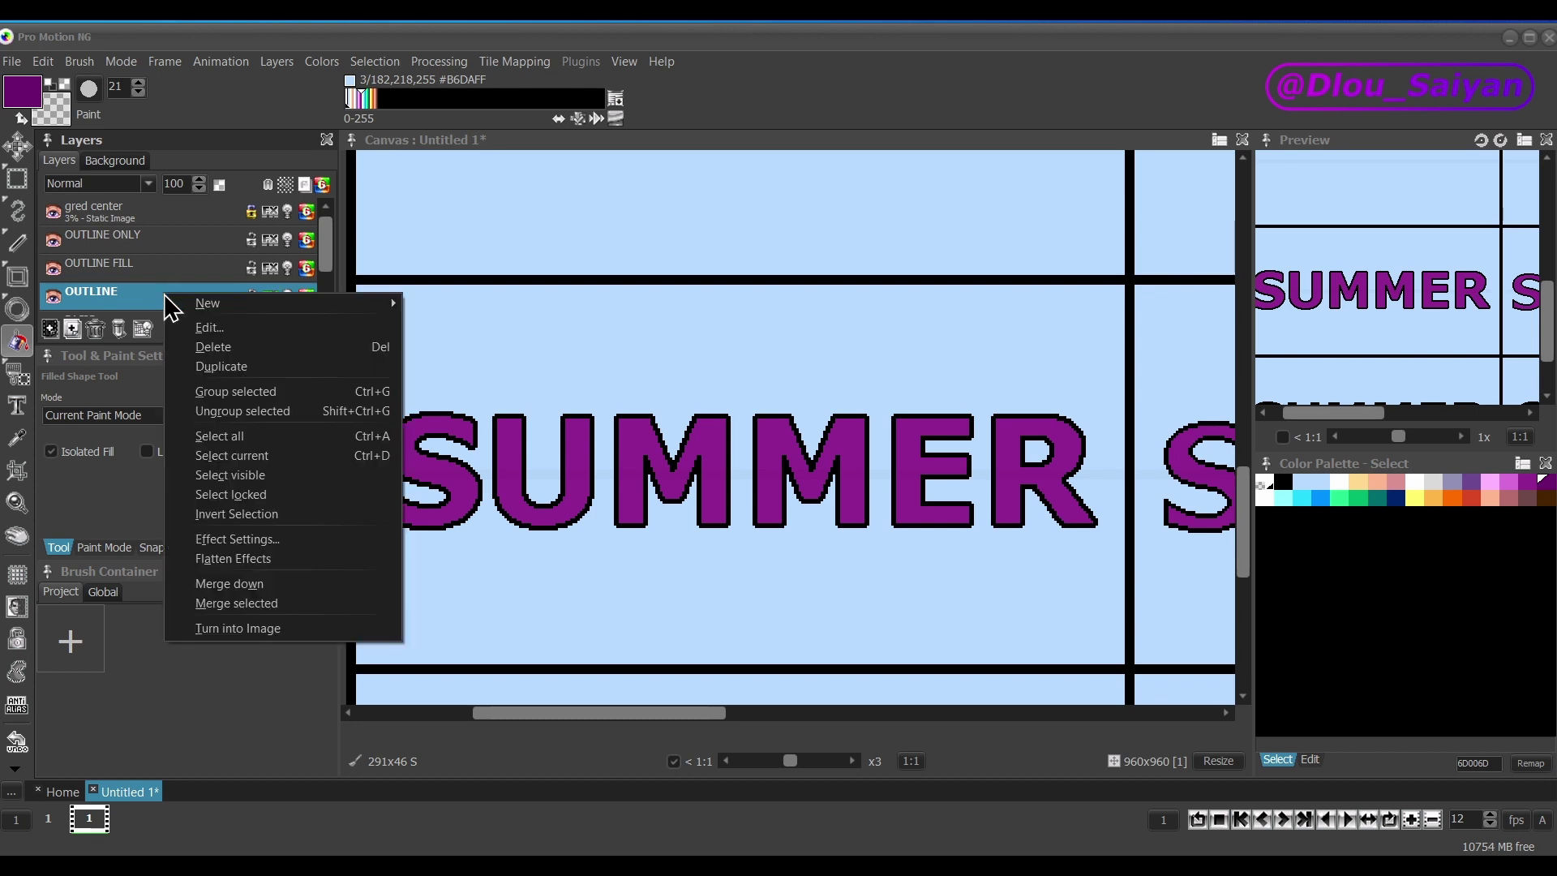
pyautogui.click(250, 538)
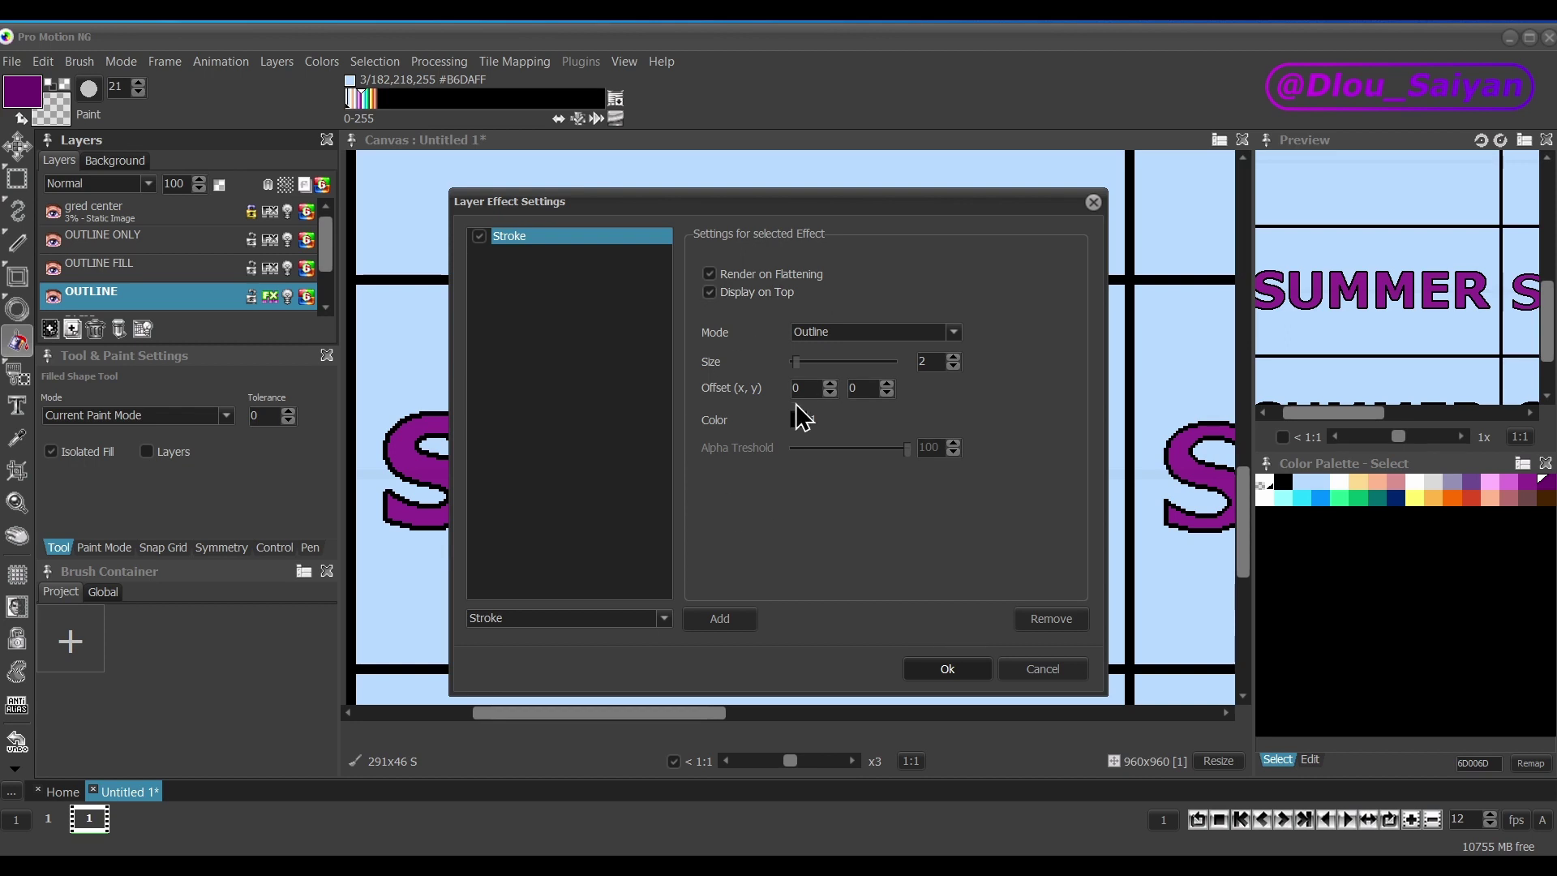
pyautogui.click(1093, 203)
# Define palette color 48 as pale yellow #FFFFDA.
pyautogui.moveTo(1244, 540); pyautogui.dragTo(1243, 475)
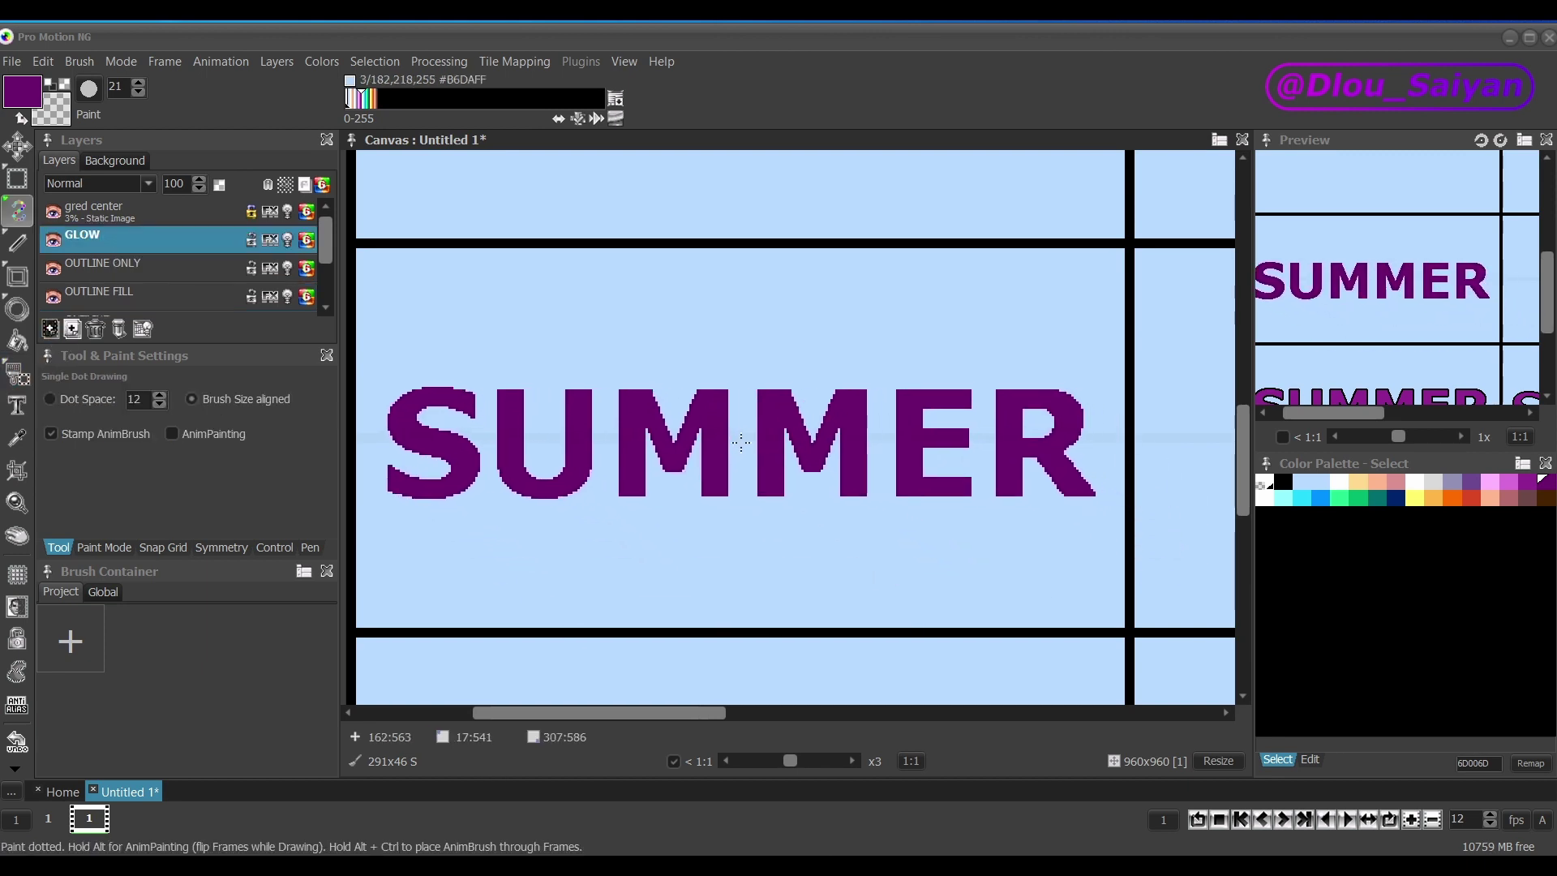
pyautogui.click(1263, 531)
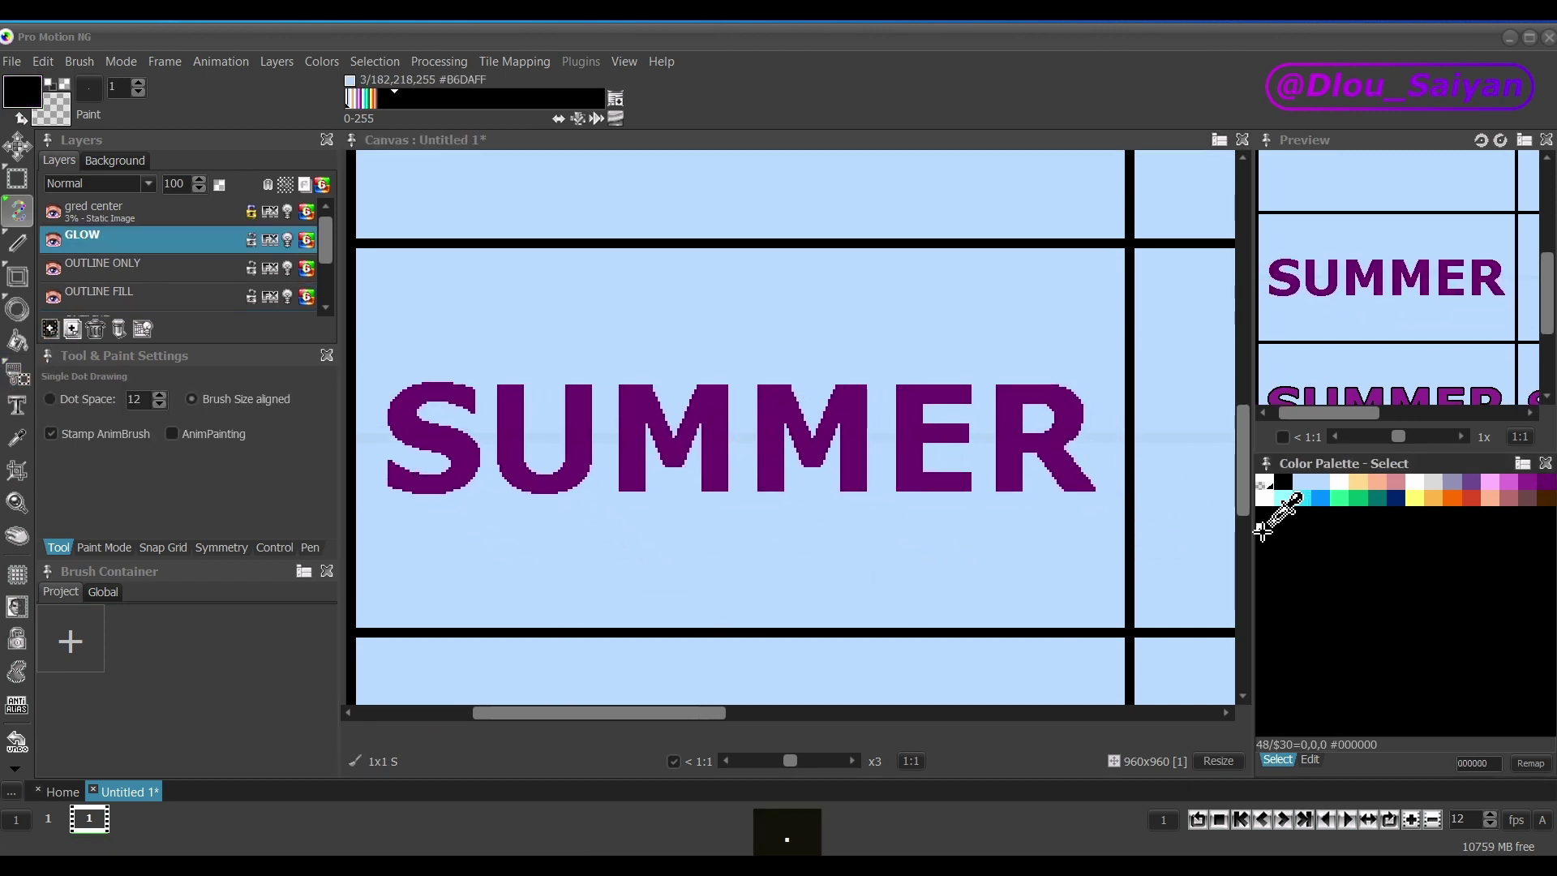
pyautogui.doubleClick(1264, 530)
pyautogui.moveTo(650, 159); pyautogui.dragTo(752, 161)
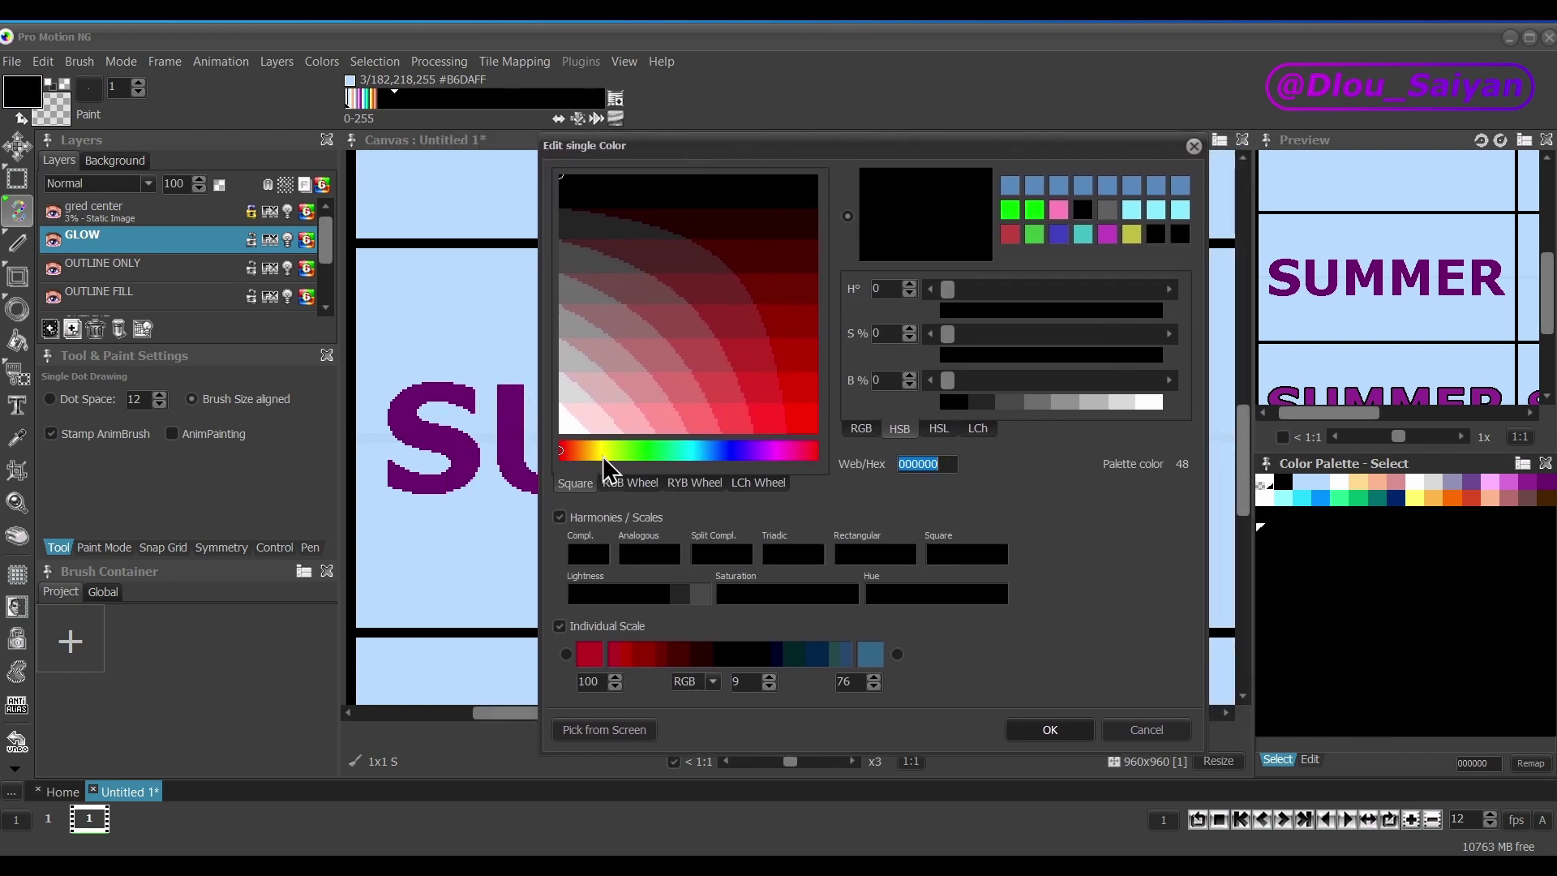
pyautogui.moveTo(603, 456); pyautogui.dragTo(607, 453)
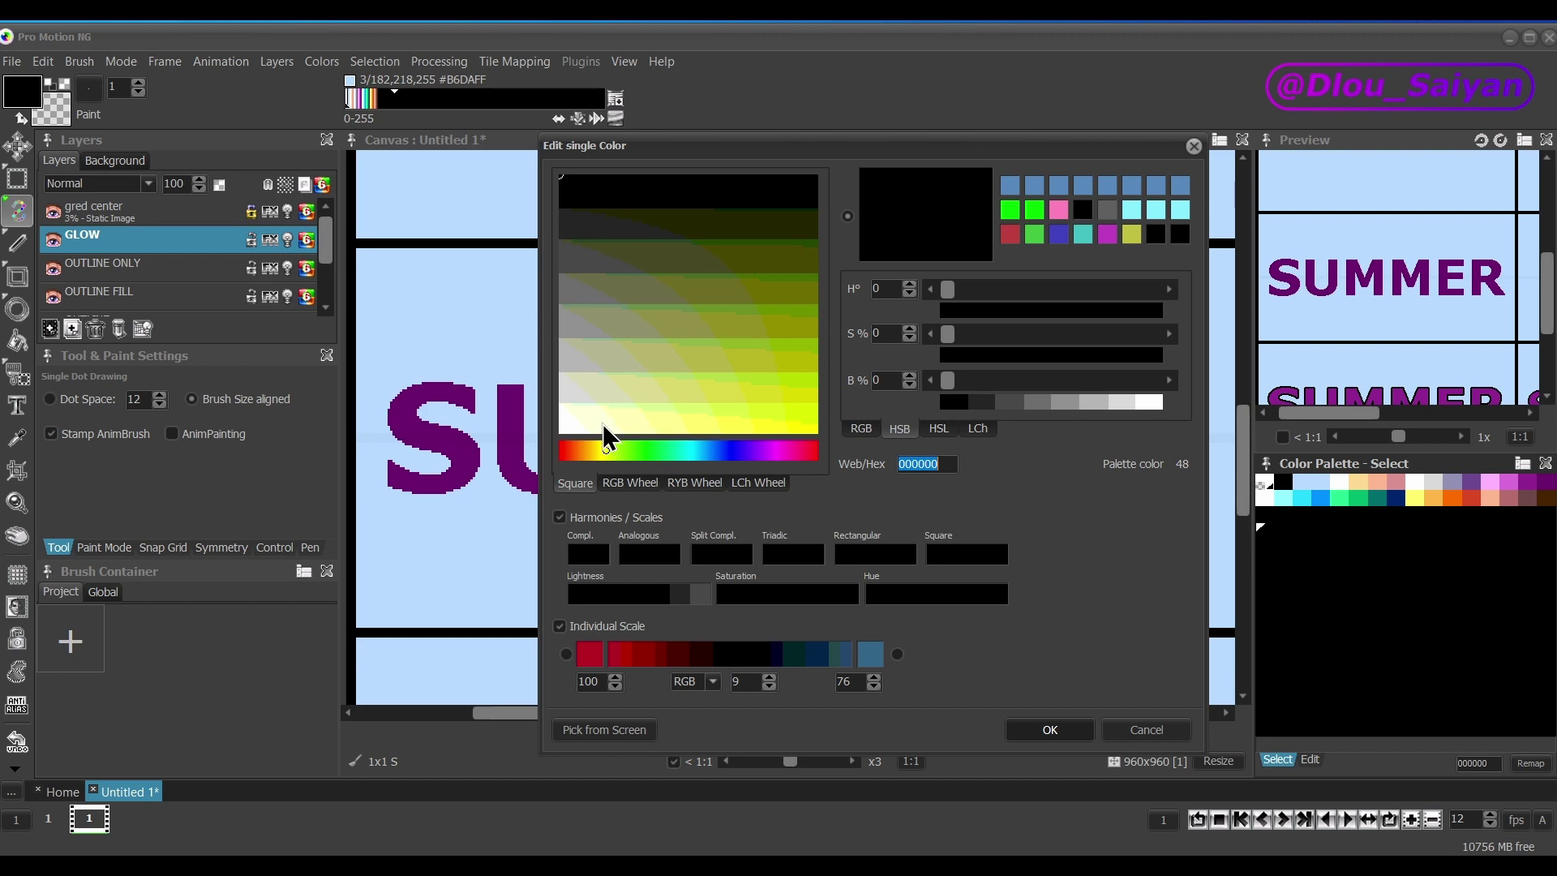
pyautogui.click(600, 422)
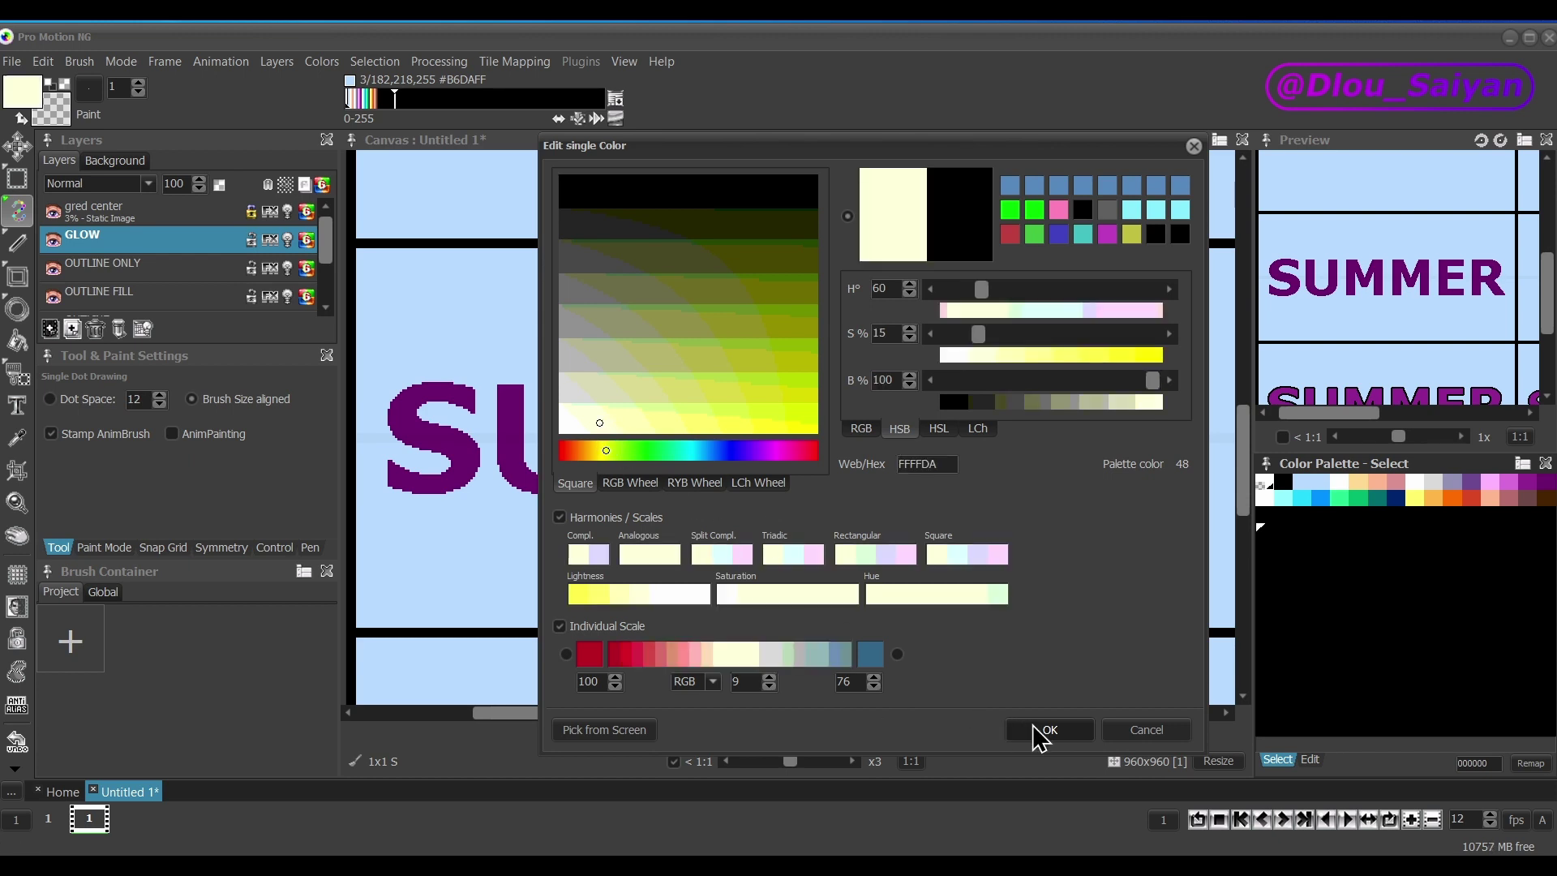
pyautogui.click(1044, 729)
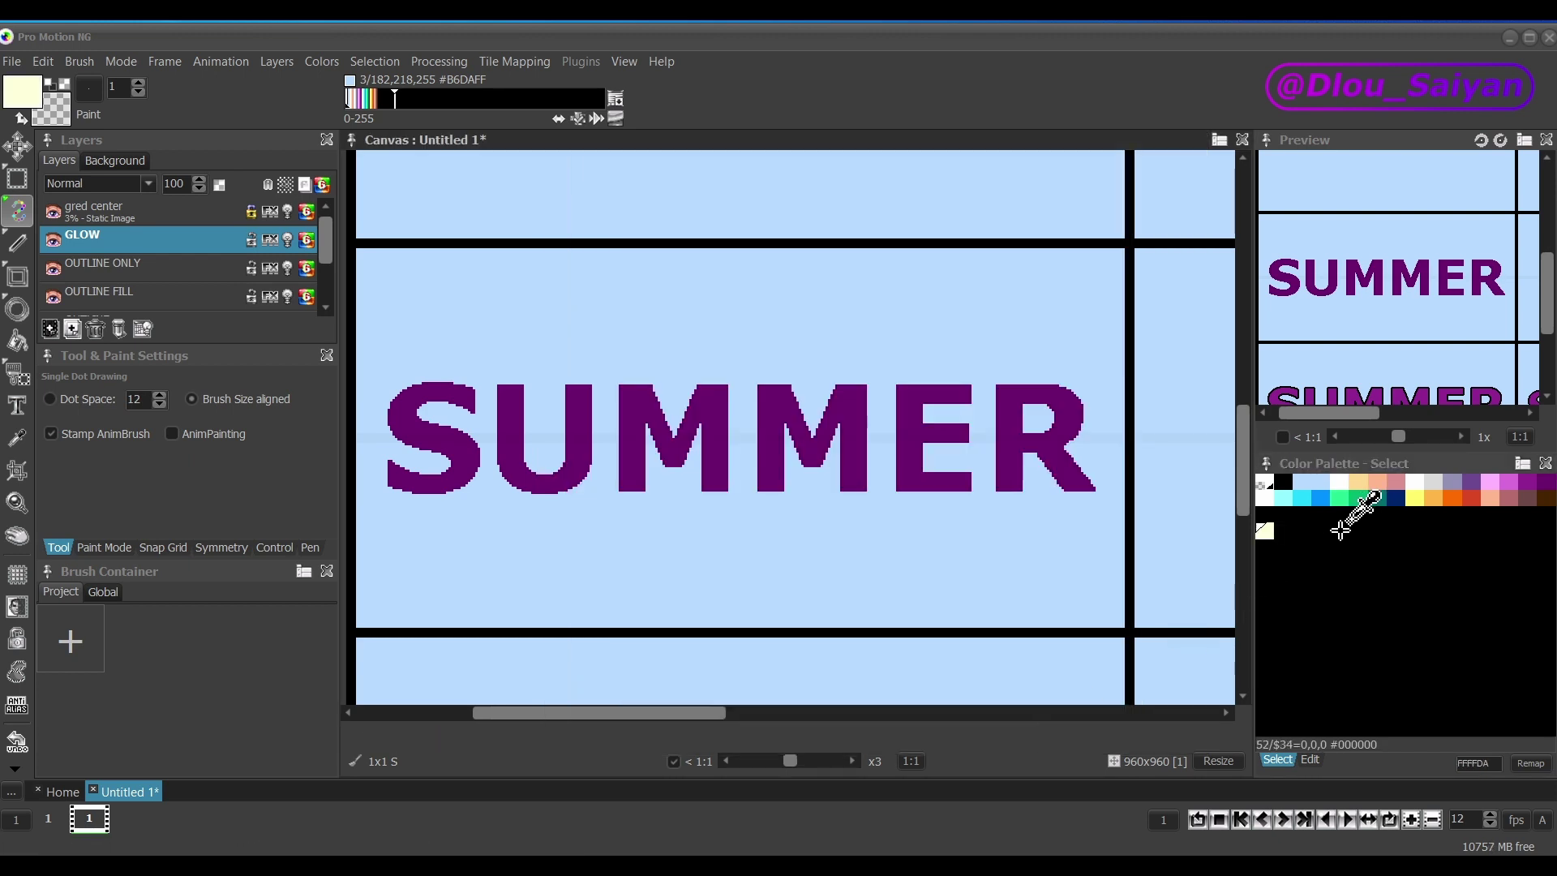
# Define palette color 50 as bright yellow-green #DAFF24.
pyautogui.doubleClick(1299, 529)
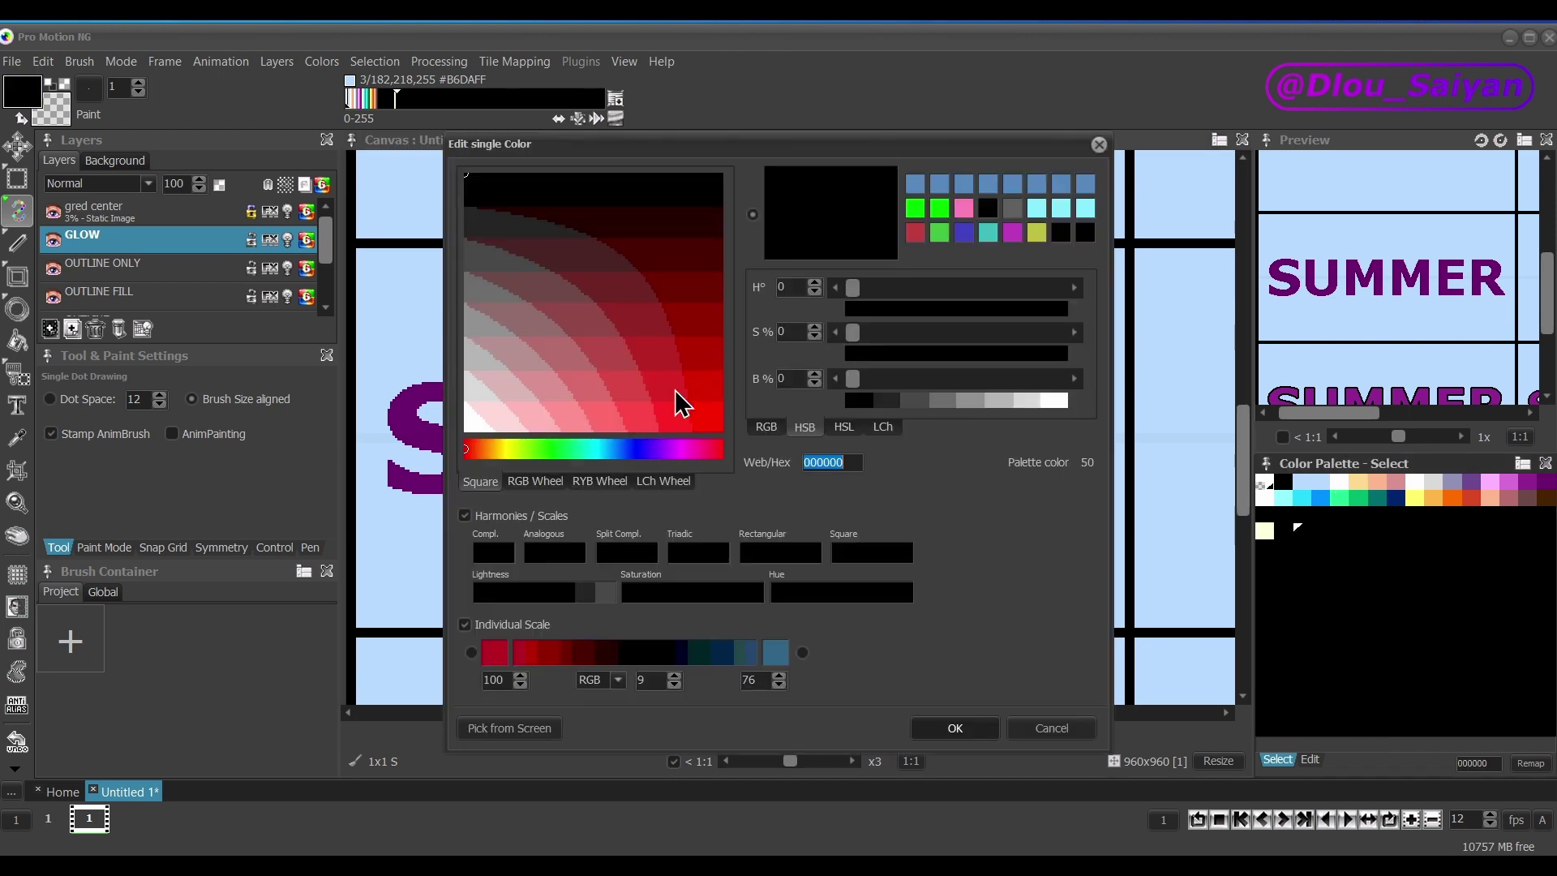
pyautogui.click(513, 448)
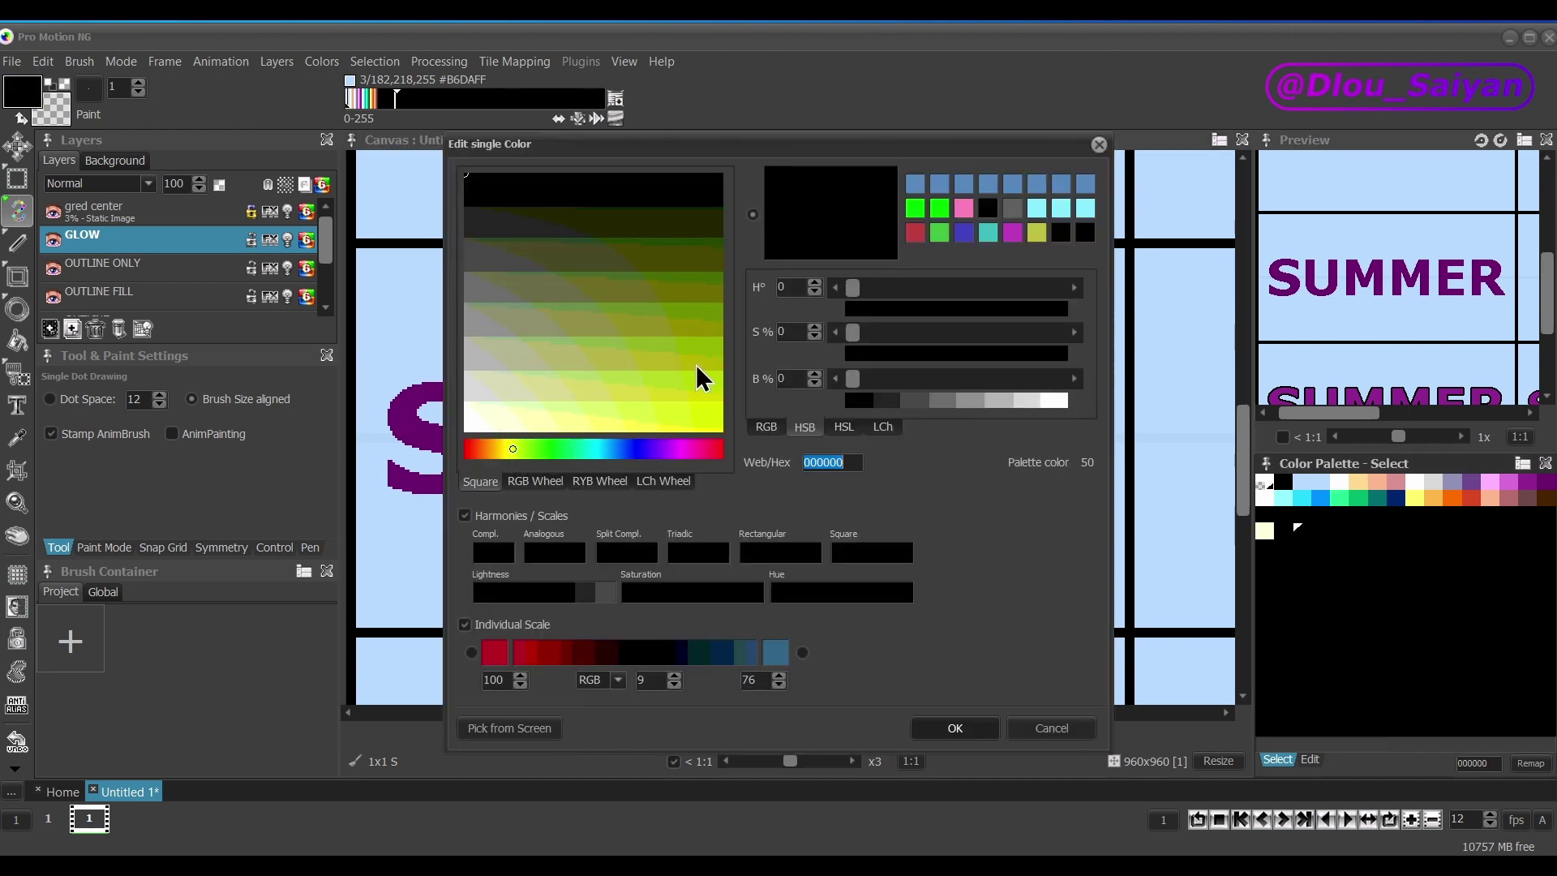
pyautogui.moveTo(694, 380); pyautogui.dragTo(659, 422)
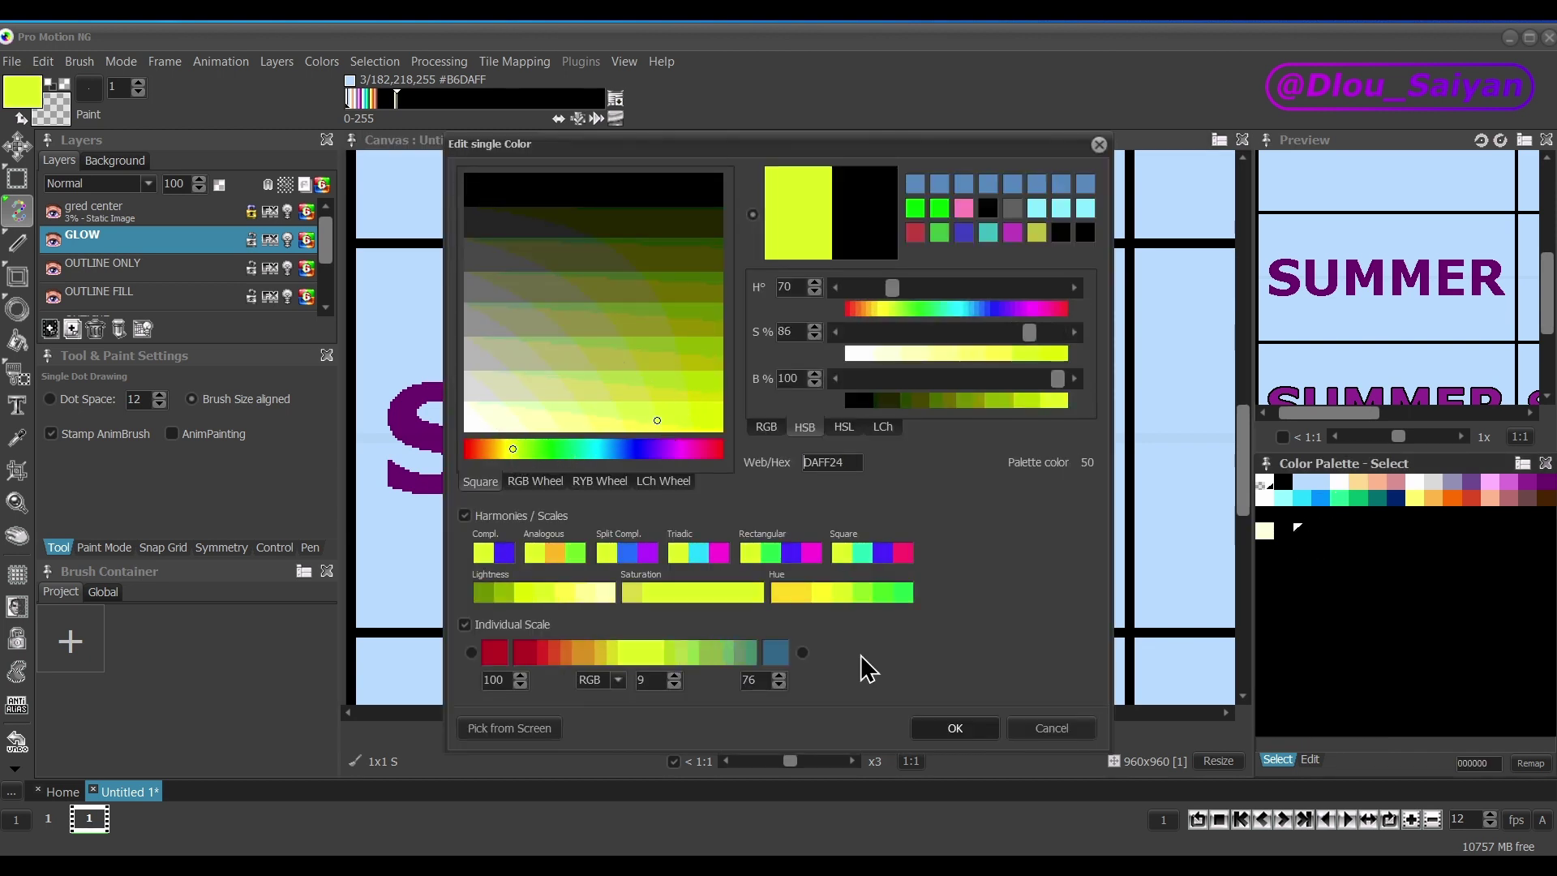
pyautogui.click(955, 728)
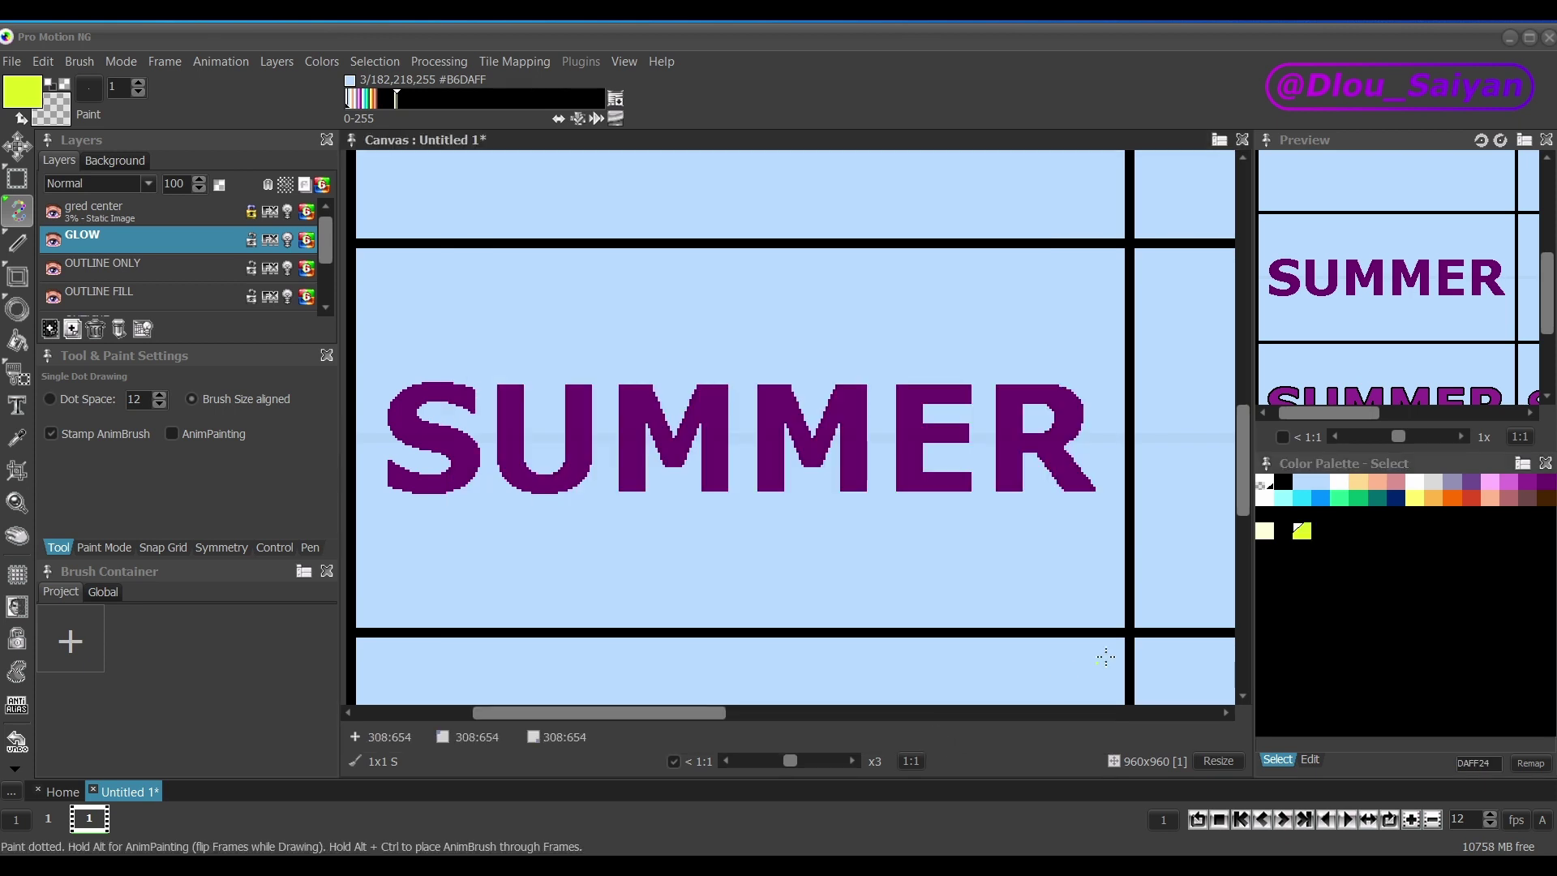
# Define palette color 52 as dark green #244800.
pyautogui.doubleClick(1340, 532)
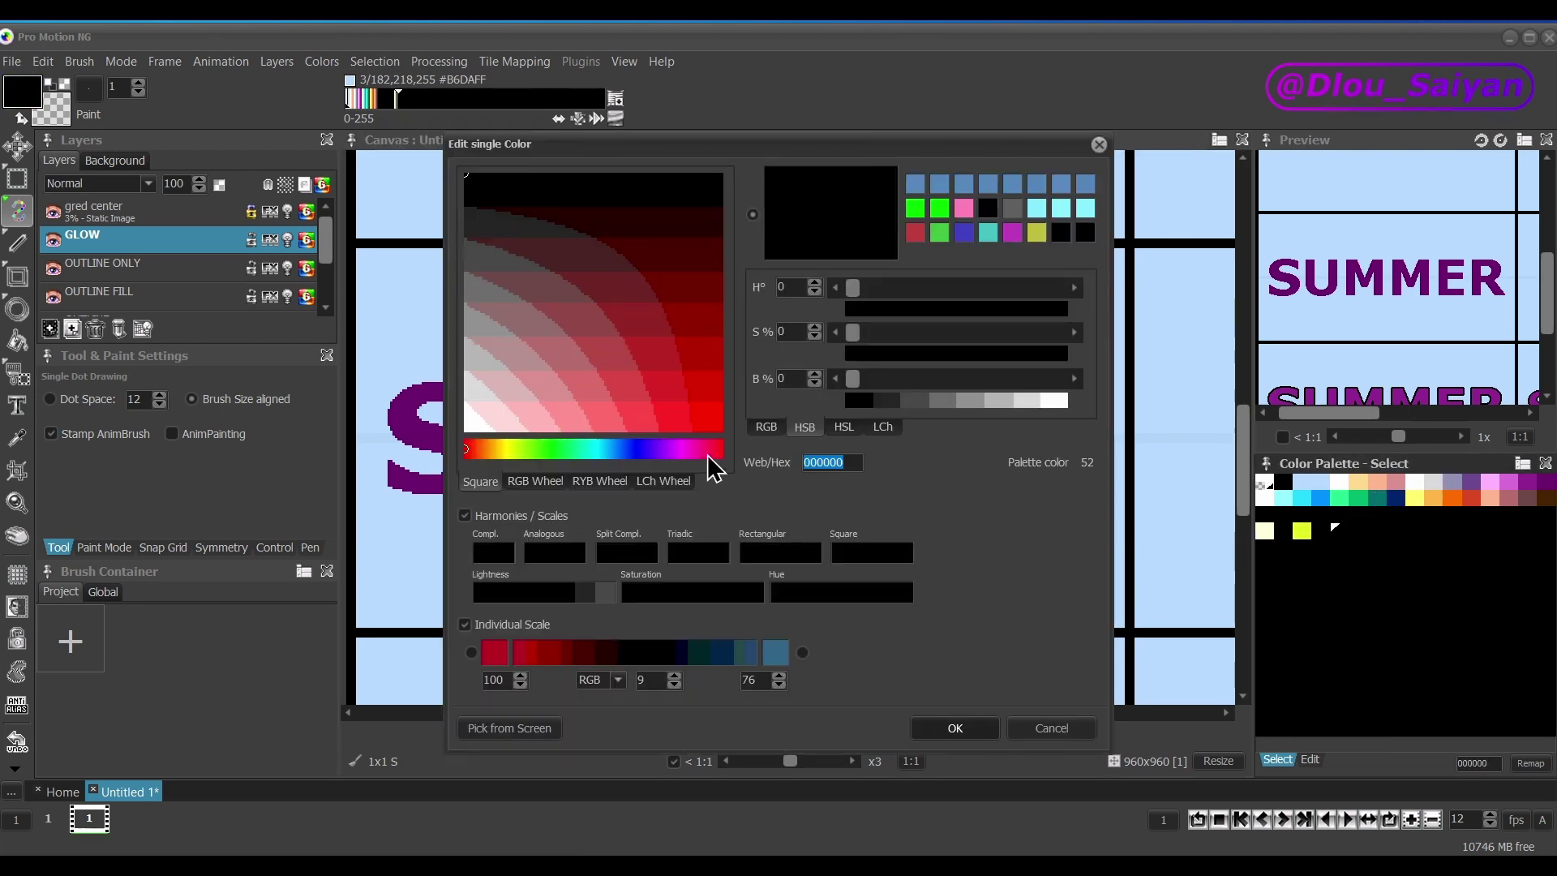
pyautogui.moveTo(504, 429); pyautogui.dragTo(526, 450)
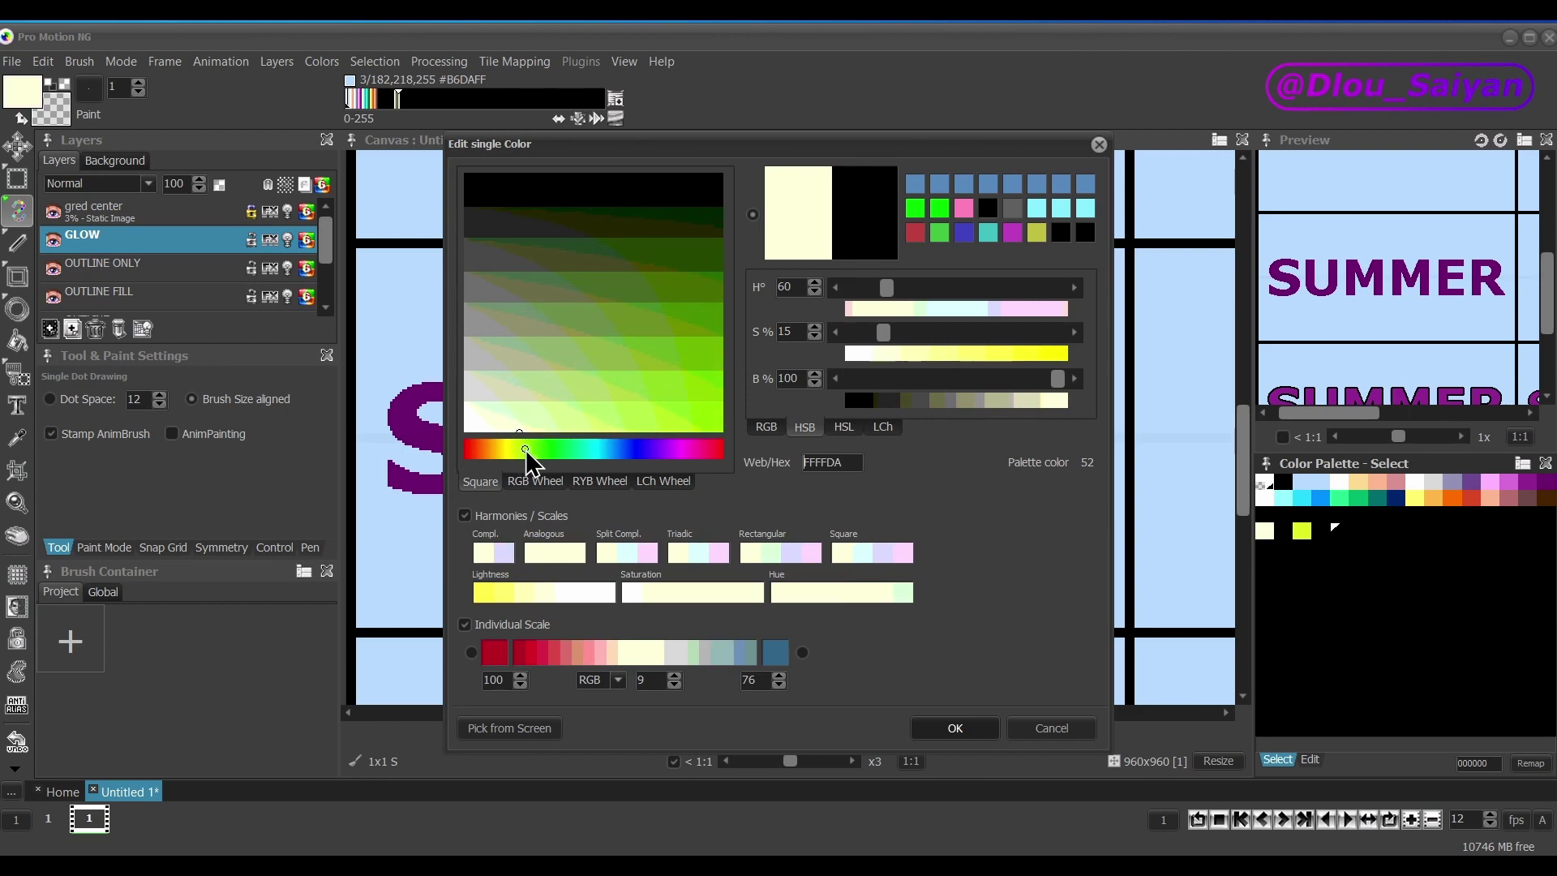
pyautogui.click(683, 261)
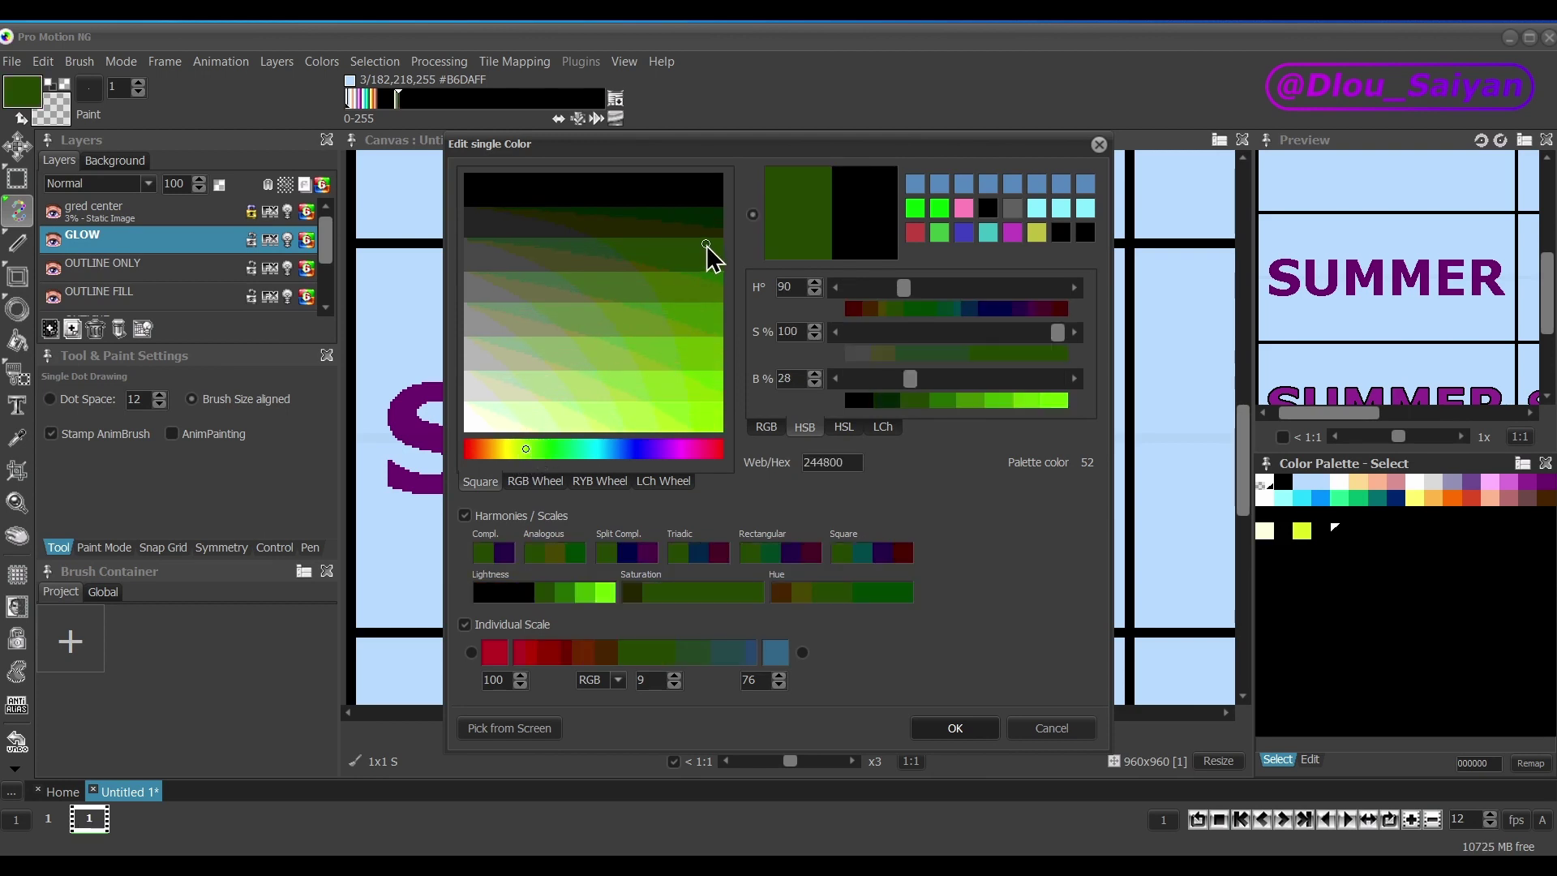
pyautogui.press('Return')
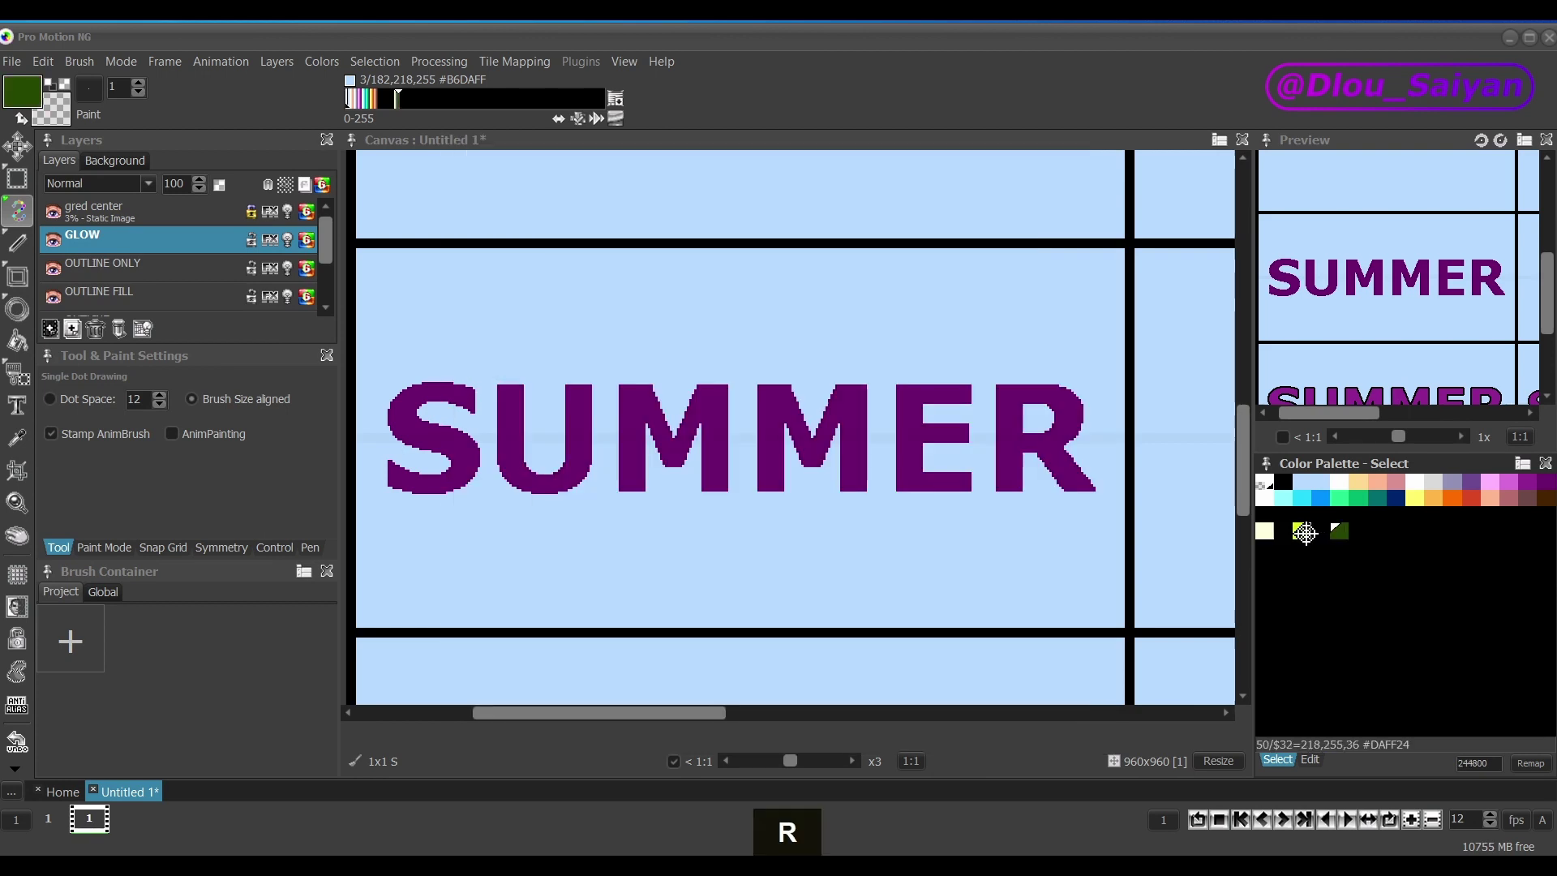
# Fill the palette gaps between the pale yellow, yellow-green and dark green colors with blended ranges.
pyautogui.click(1305, 532)
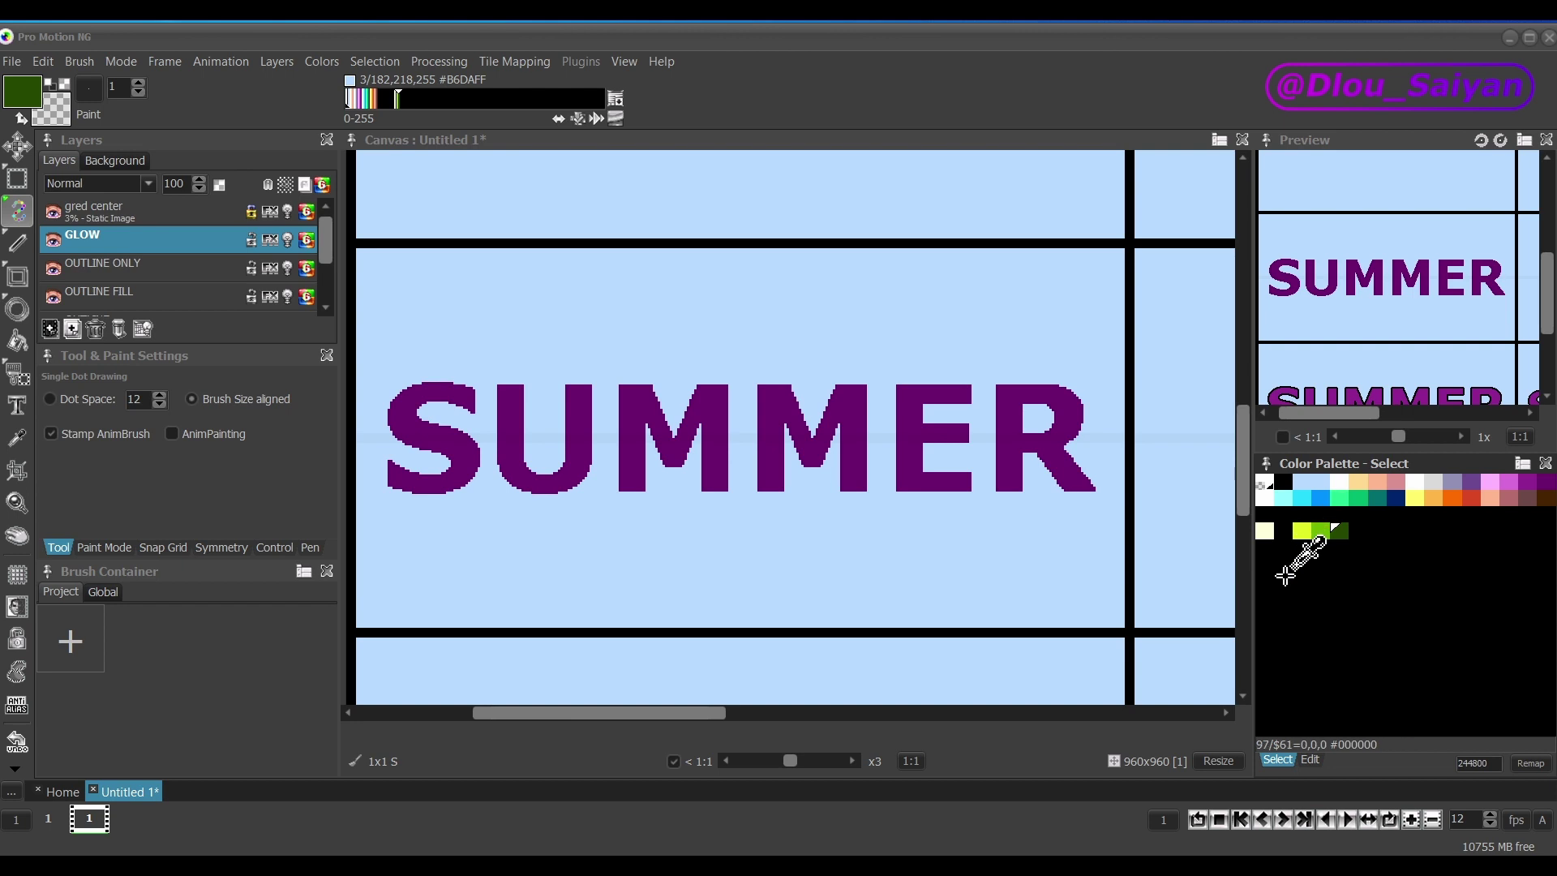
pyautogui.click(1301, 531)
pyautogui.press('r')
pyautogui.press('r')
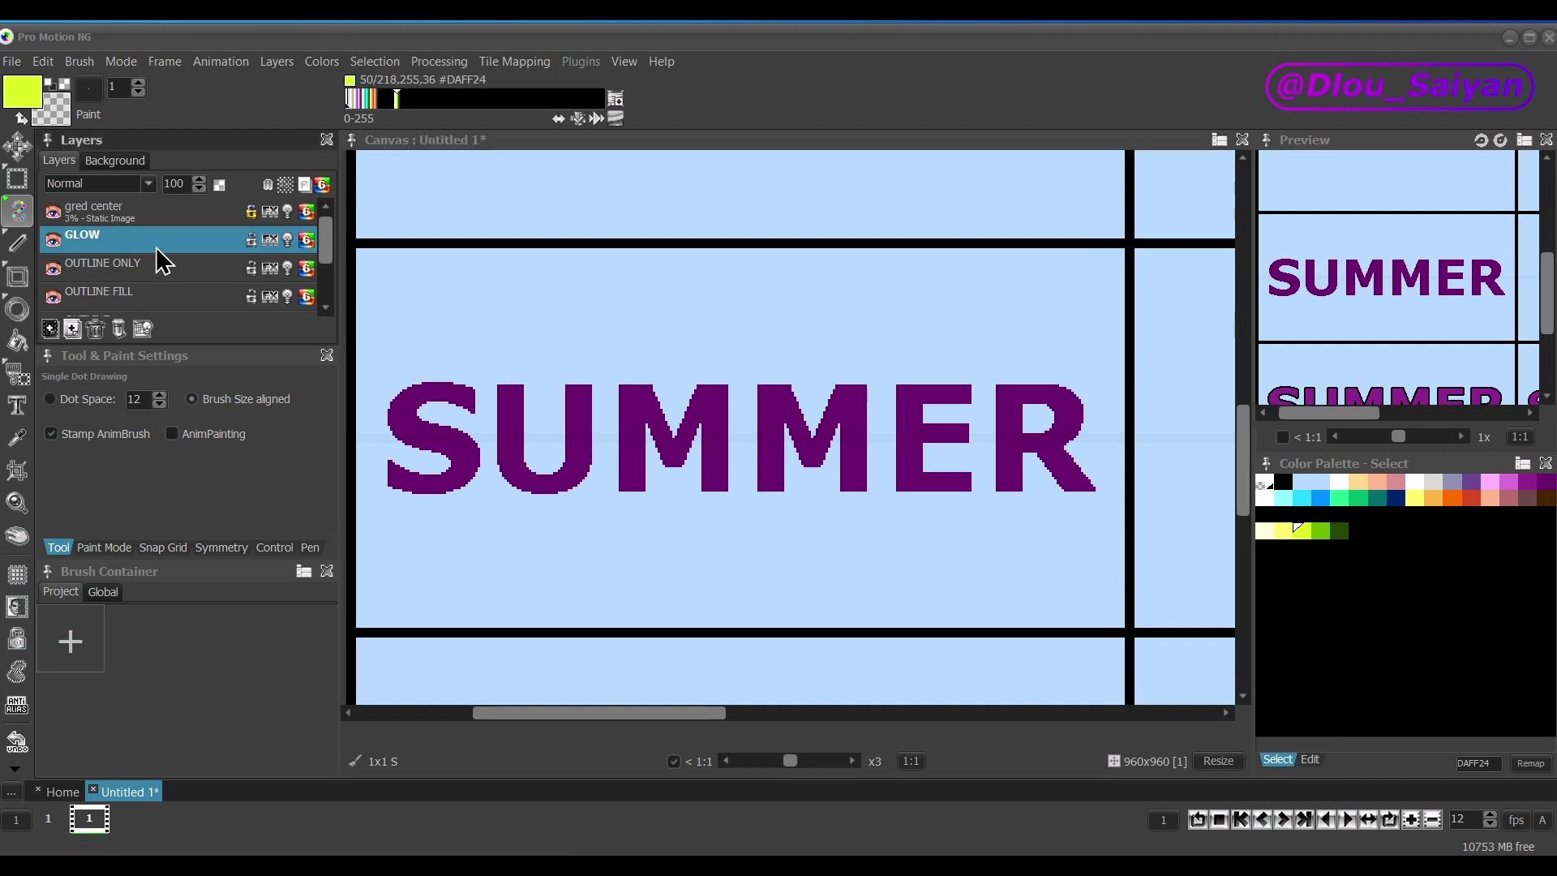
# Add a Stroke outline effect to the GLOW layer using palette color 48 with size 2.
pyautogui.click(268, 241)
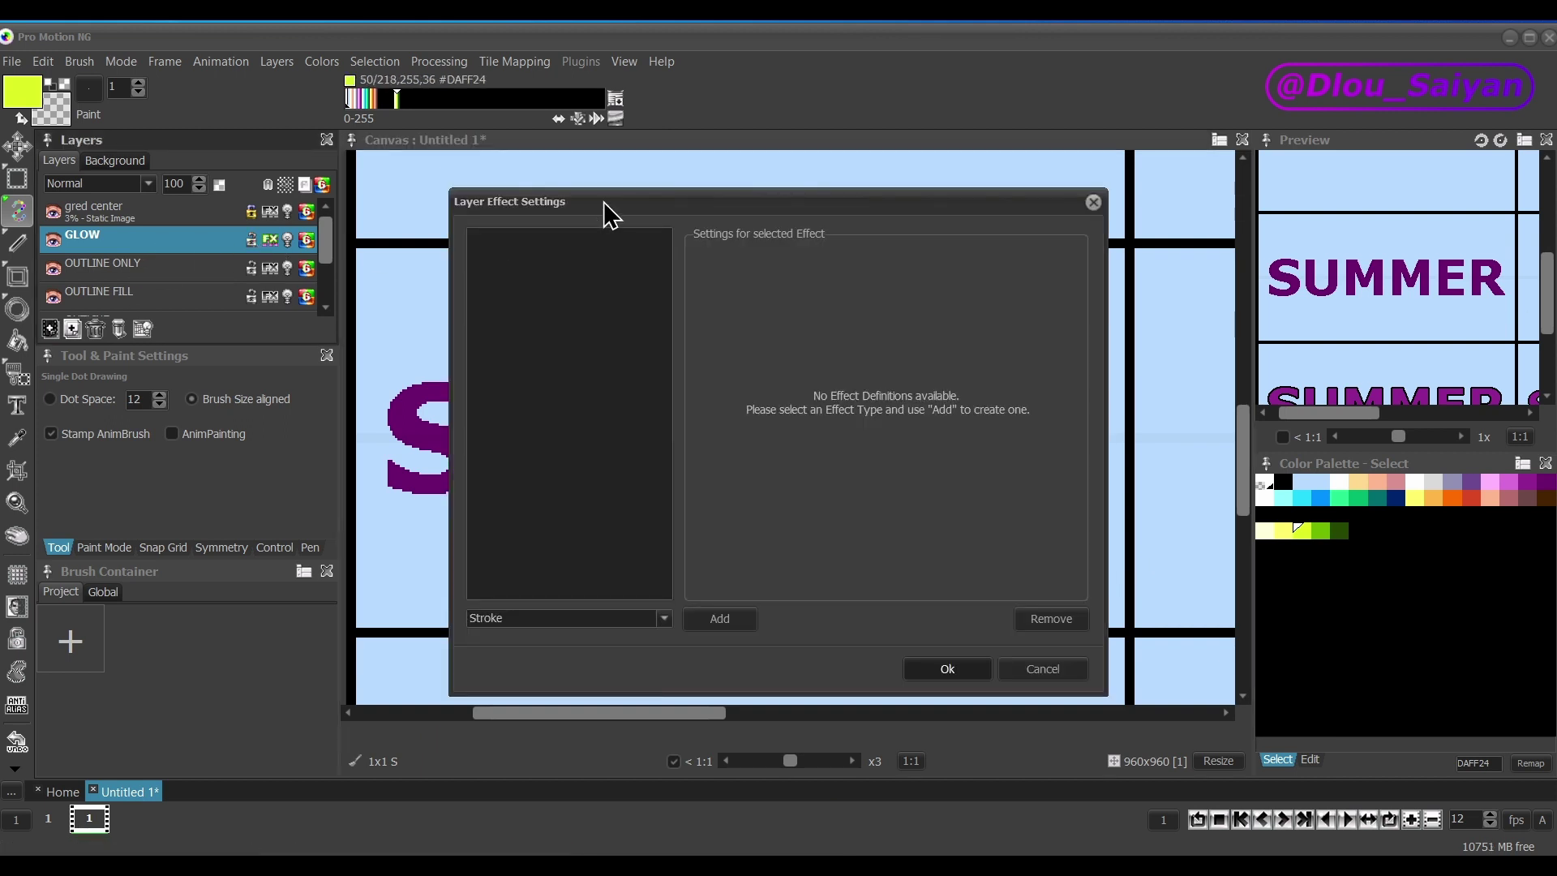
pyautogui.moveTo(605, 204); pyautogui.dragTo(966, 190)
pyautogui.click(1073, 574)
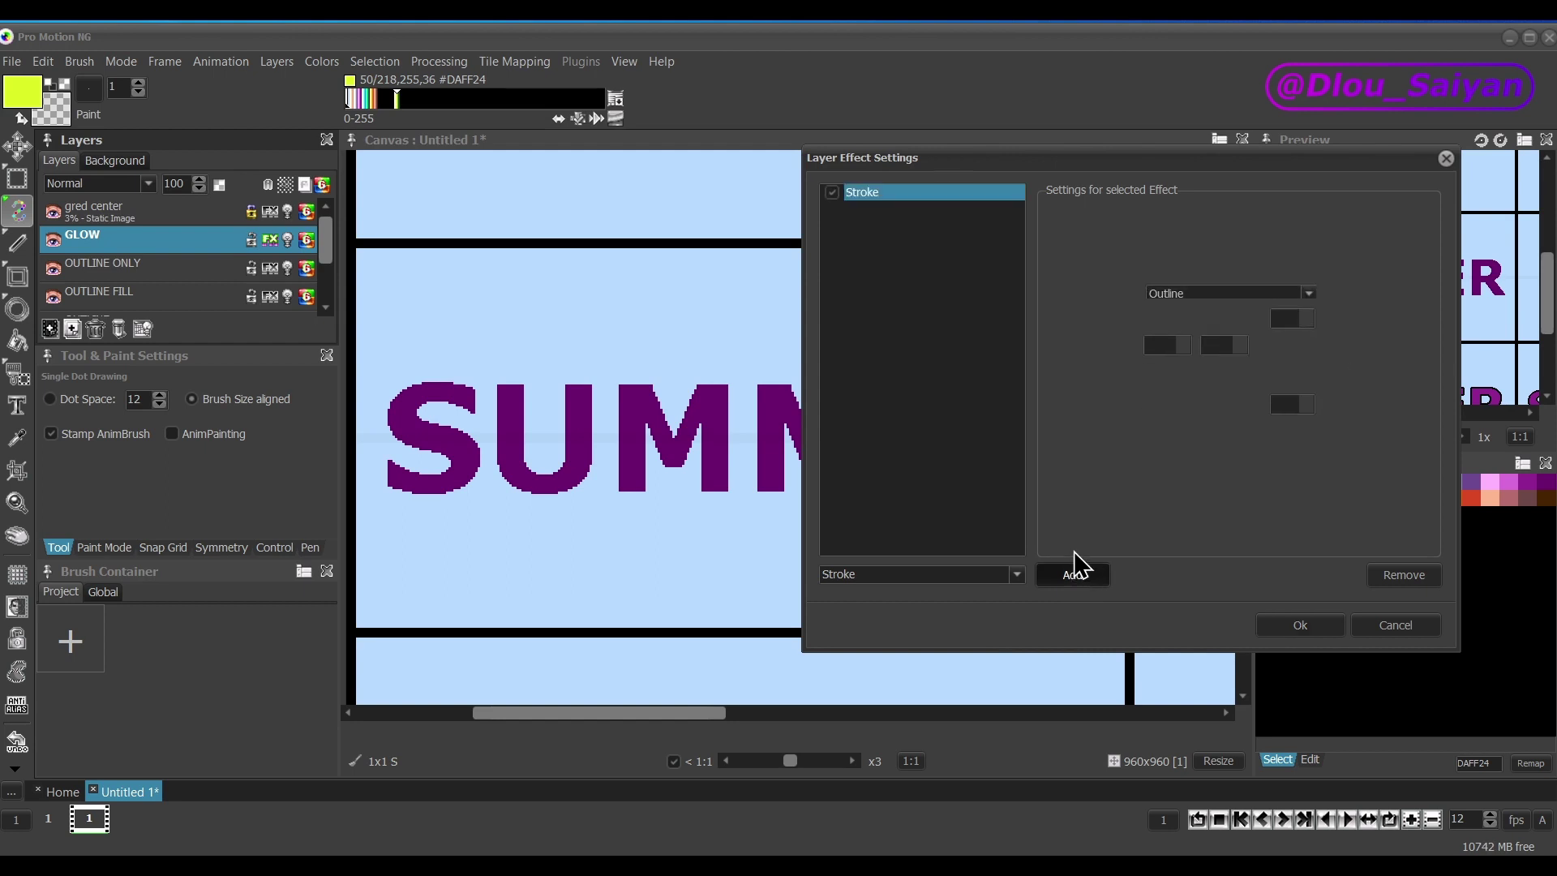
pyautogui.moveTo(1053, 167)
pyautogui.mouseDown()
pyautogui.moveTo(1199, 68)
pyautogui.moveTo(1165, 105)
pyautogui.moveTo(1123, 115)
pyautogui.mouseUp()
pyautogui.click(1211, 316)
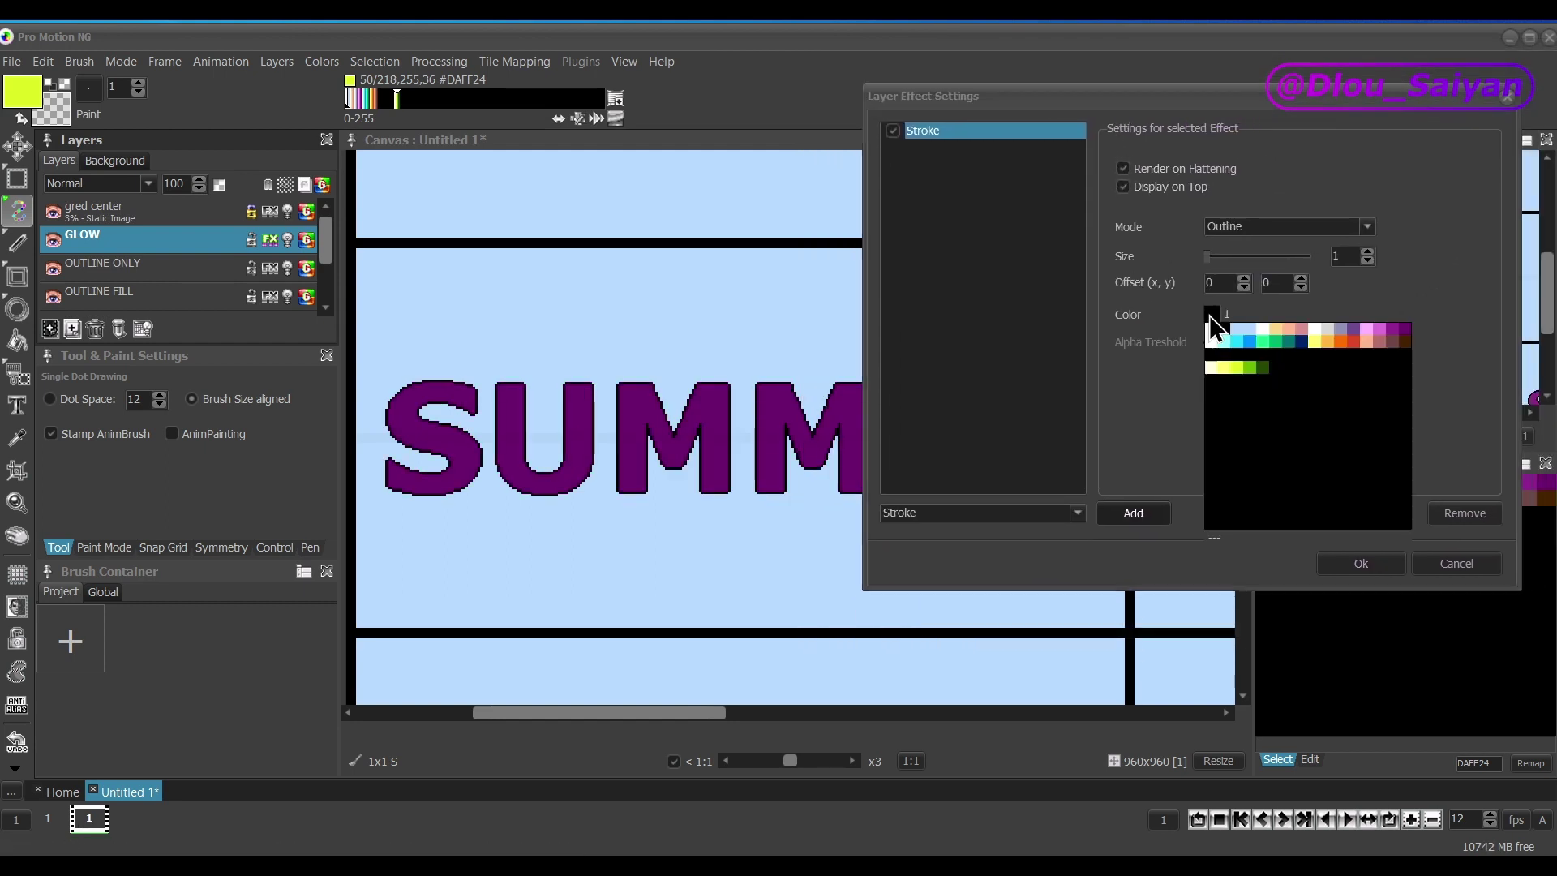
pyautogui.click(1212, 368)
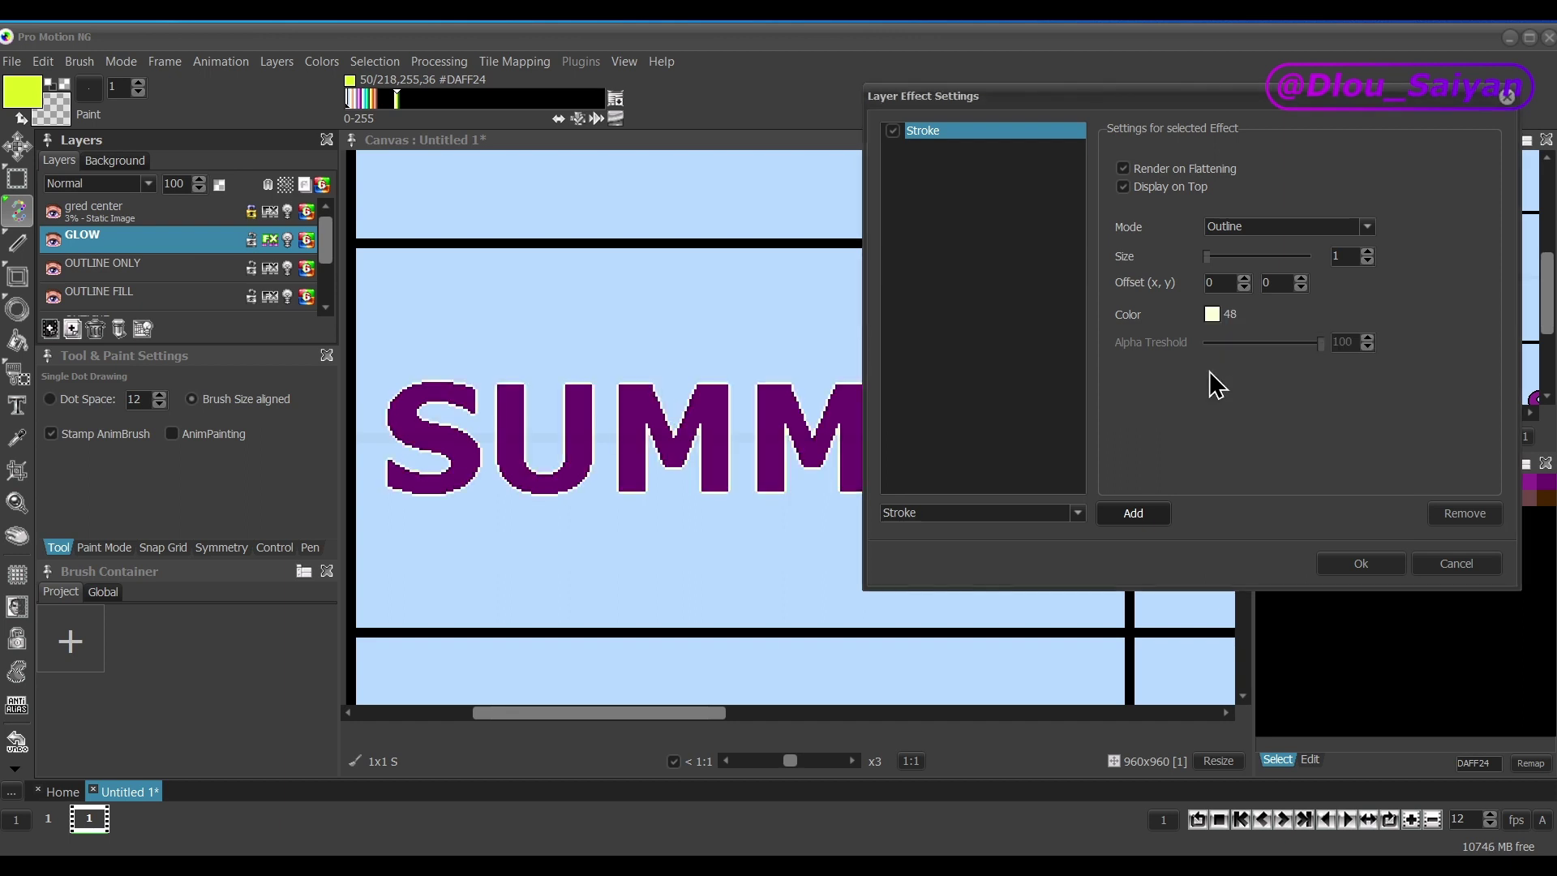
pyautogui.click(1368, 255)
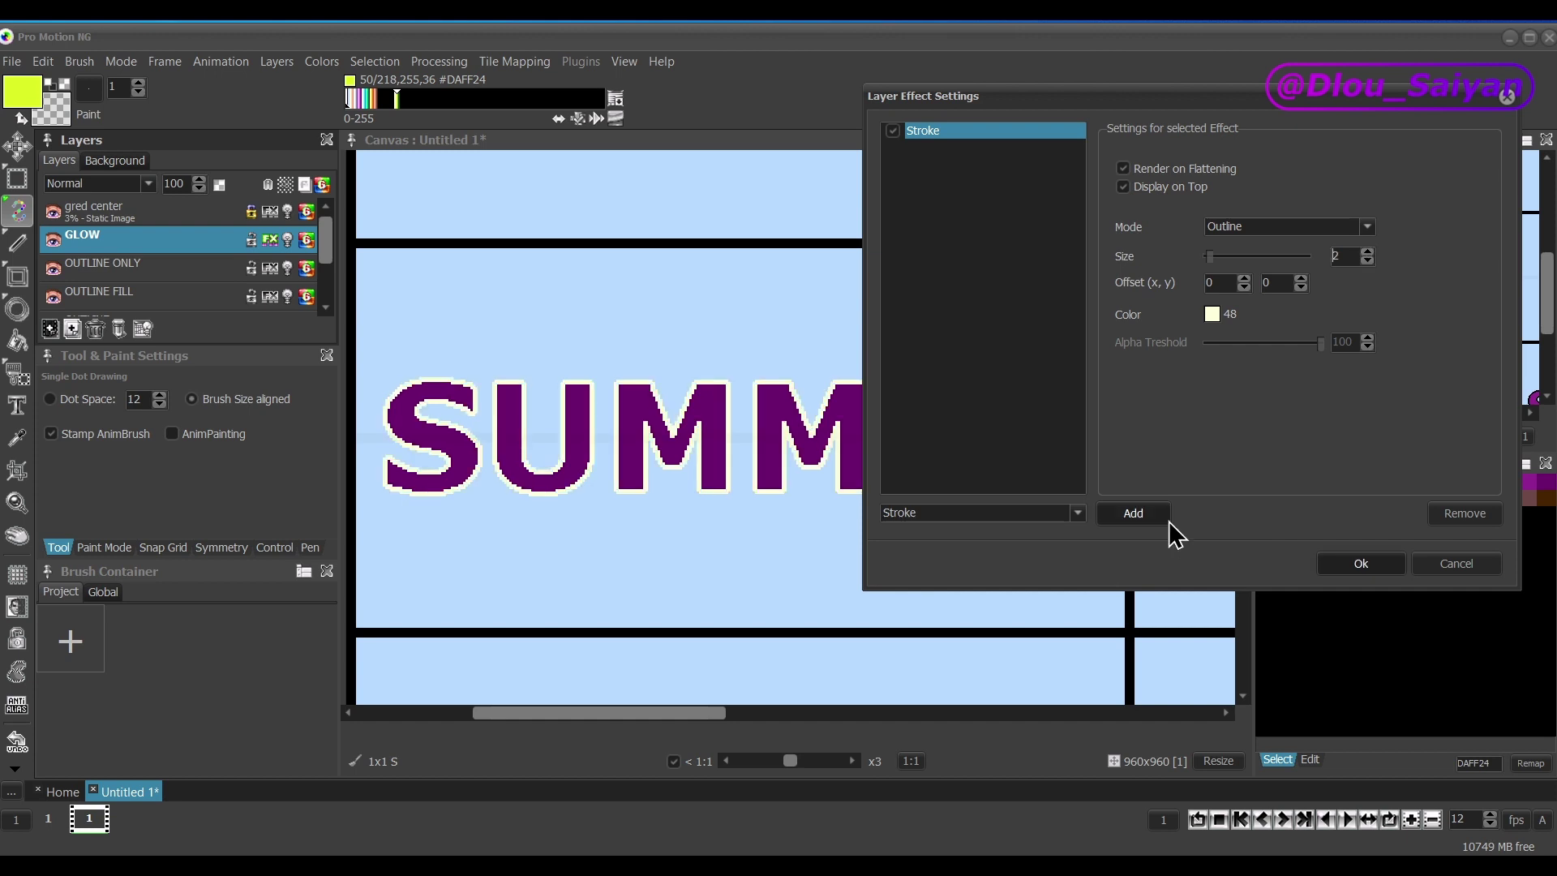
# Add a second Stroke outline to the GLOW layer using palette color 49 with size 3.
pyautogui.click(1134, 515)
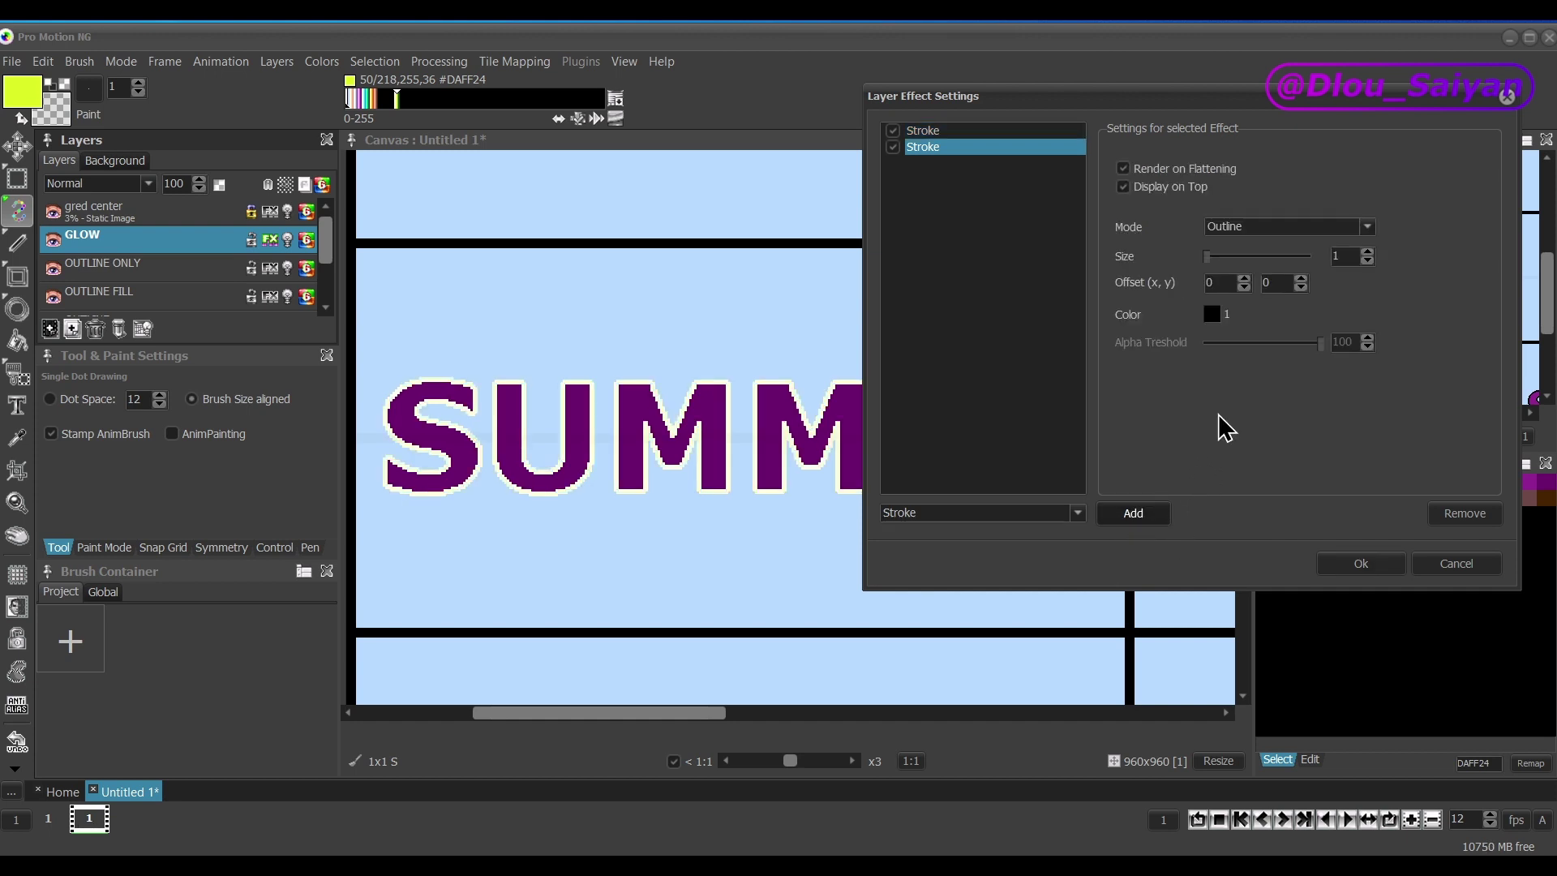
pyautogui.click(1211, 317)
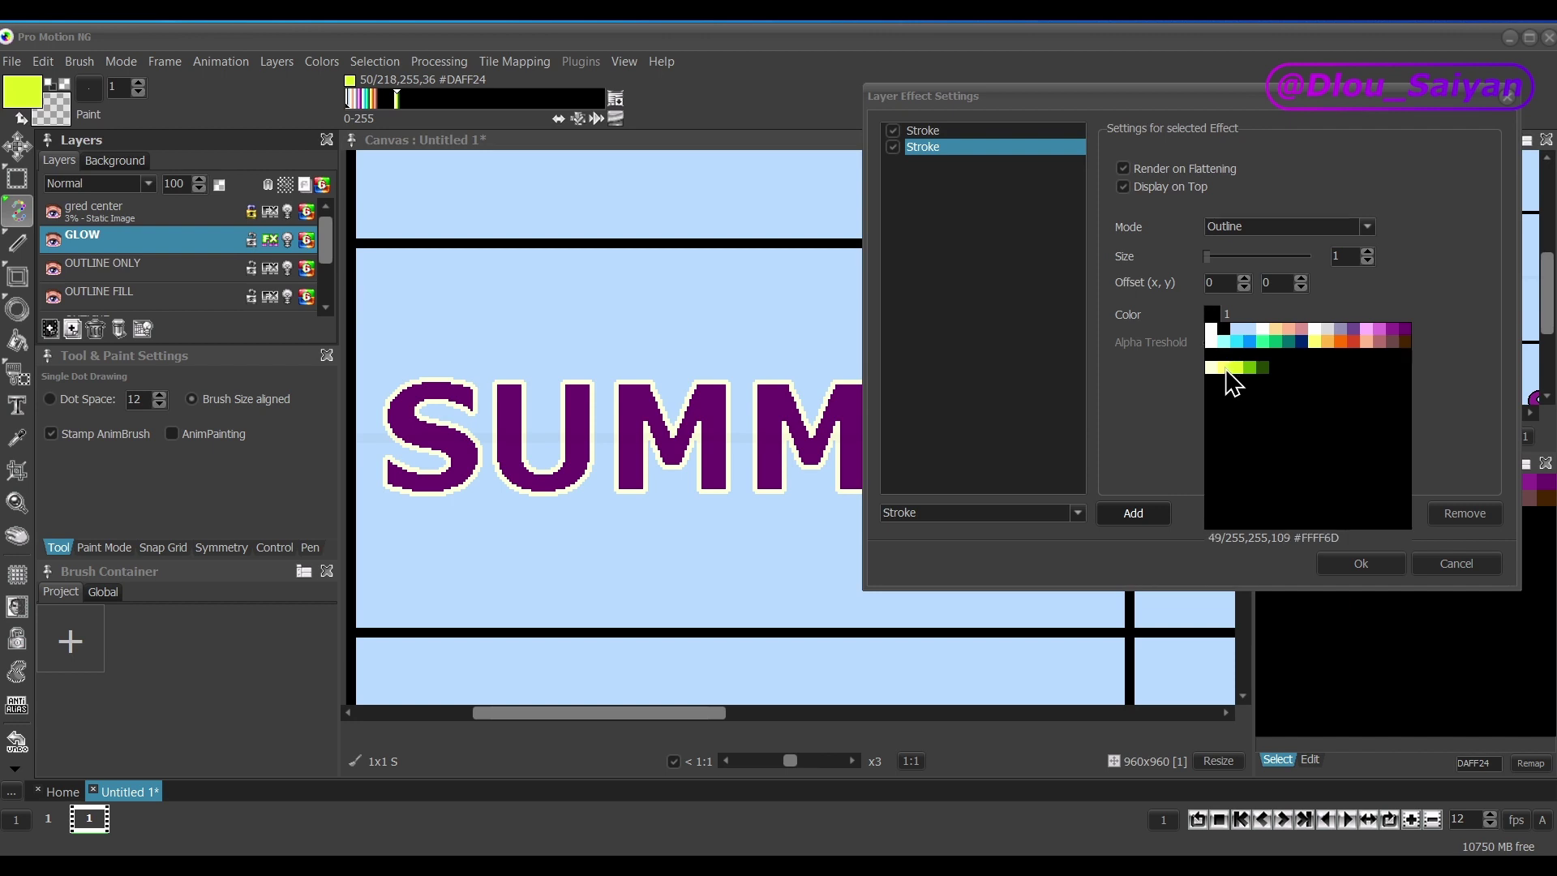
pyautogui.click(1226, 369)
pyautogui.click(1367, 252)
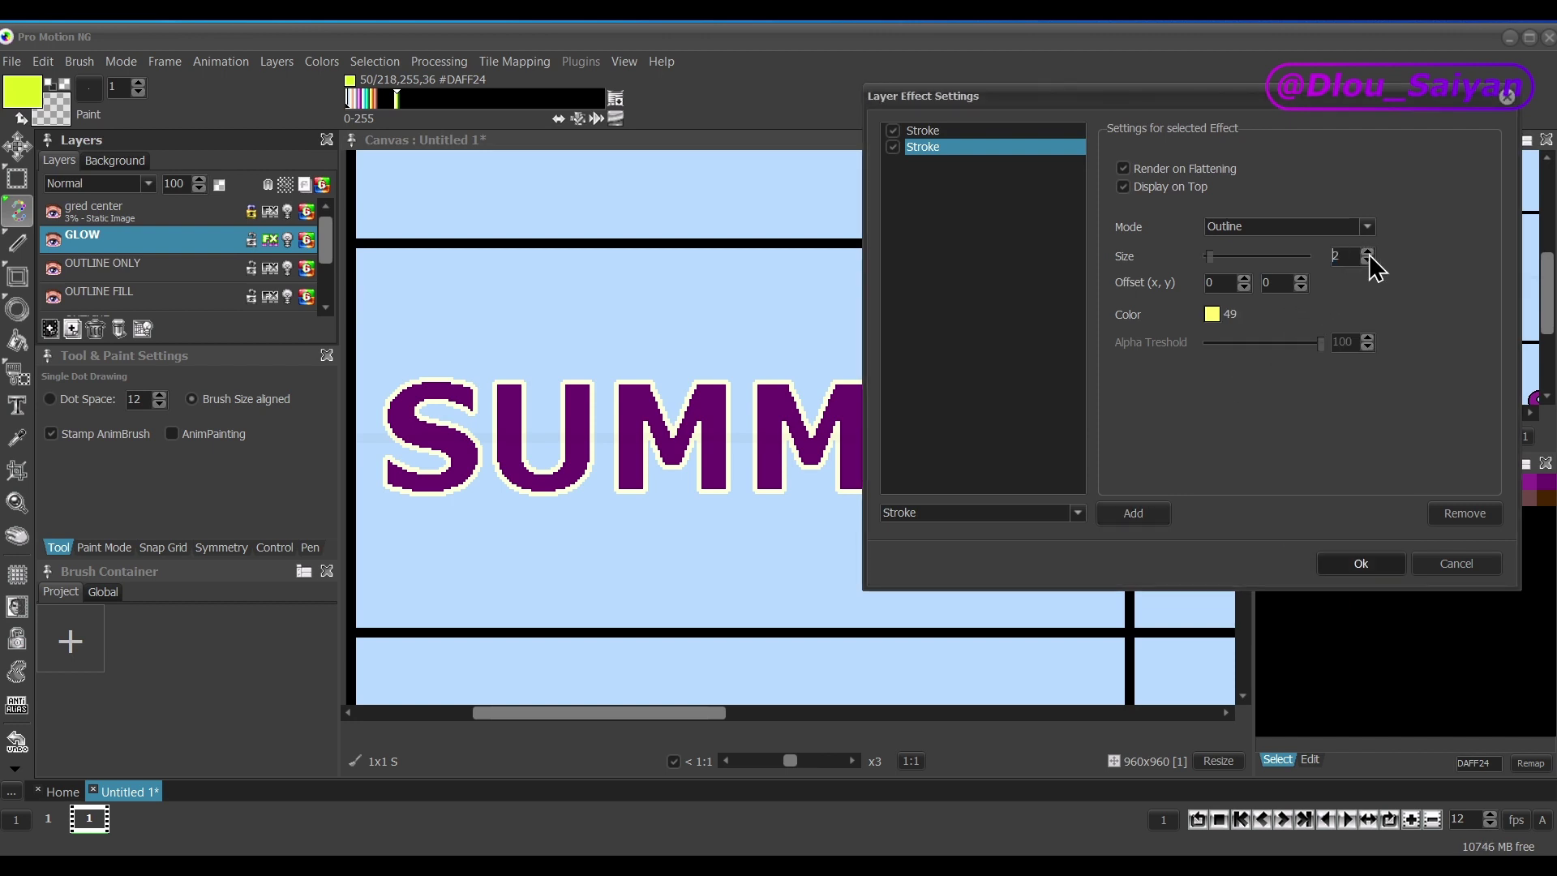
pyautogui.click(1367, 252)
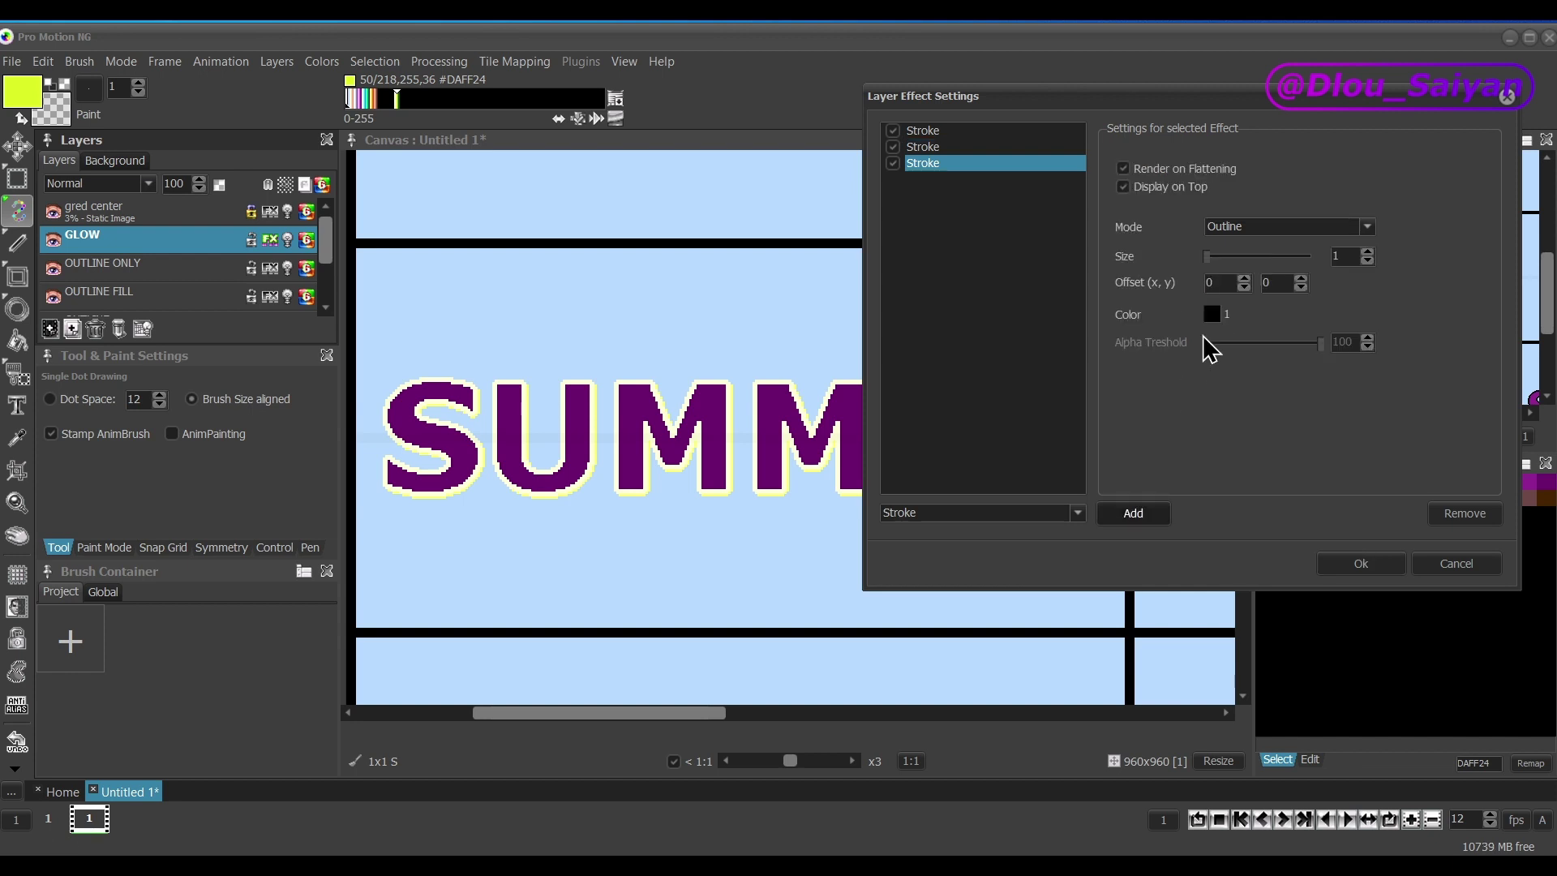
# Configure a third Stroke outline on the GLOW layer with palette color 50 and size 4.
pyautogui.click(1211, 315)
pyautogui.click(1242, 370)
pyautogui.click(1368, 252)
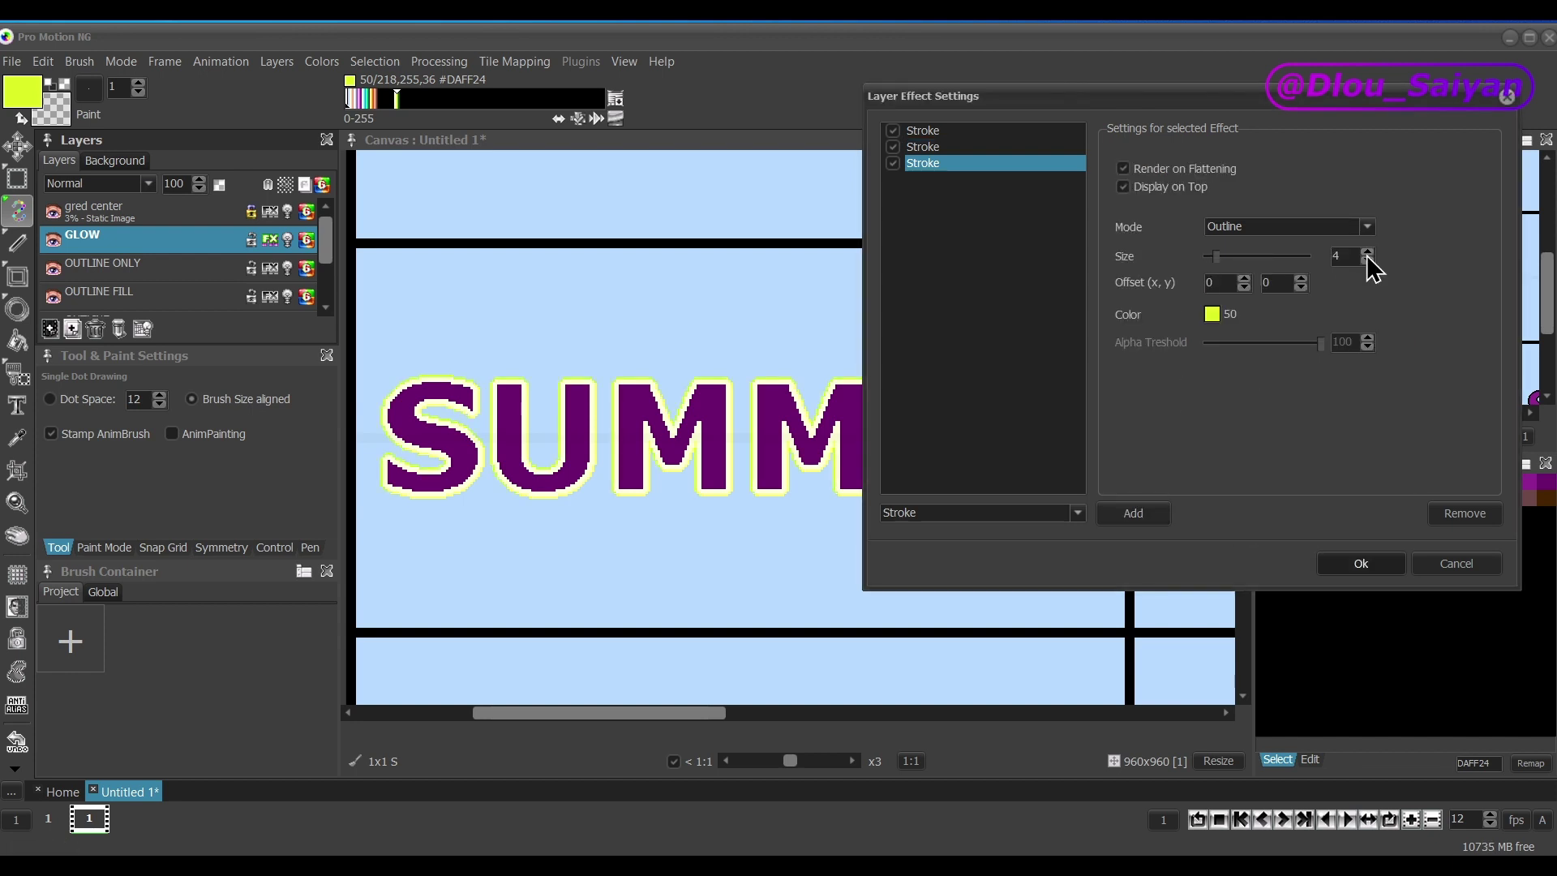
# Add a fourth Stroke outline in palette color 51, enlarged to extend beyond the yellow-green stroke.
pyautogui.click(1133, 513)
pyautogui.click(1211, 315)
pyautogui.click(1257, 371)
pyautogui.click(1368, 252)
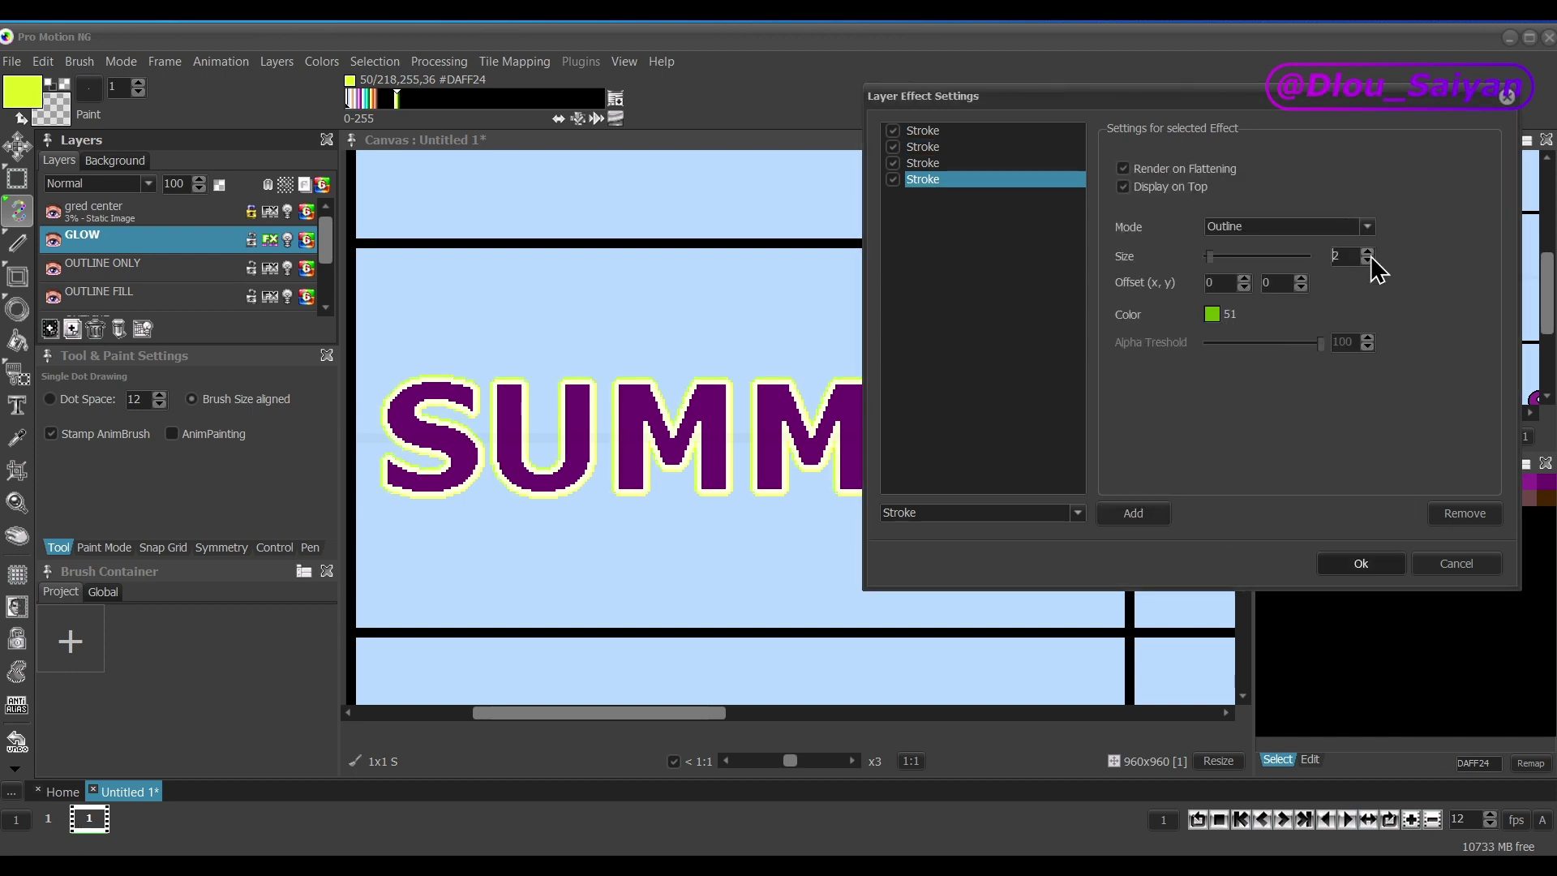
pyautogui.click(1369, 259)
# Add a fifth Stroke outline in dark green palette color 52 with size 7 and apply the layer effects.
pyautogui.click(1135, 514)
pyautogui.click(1211, 314)
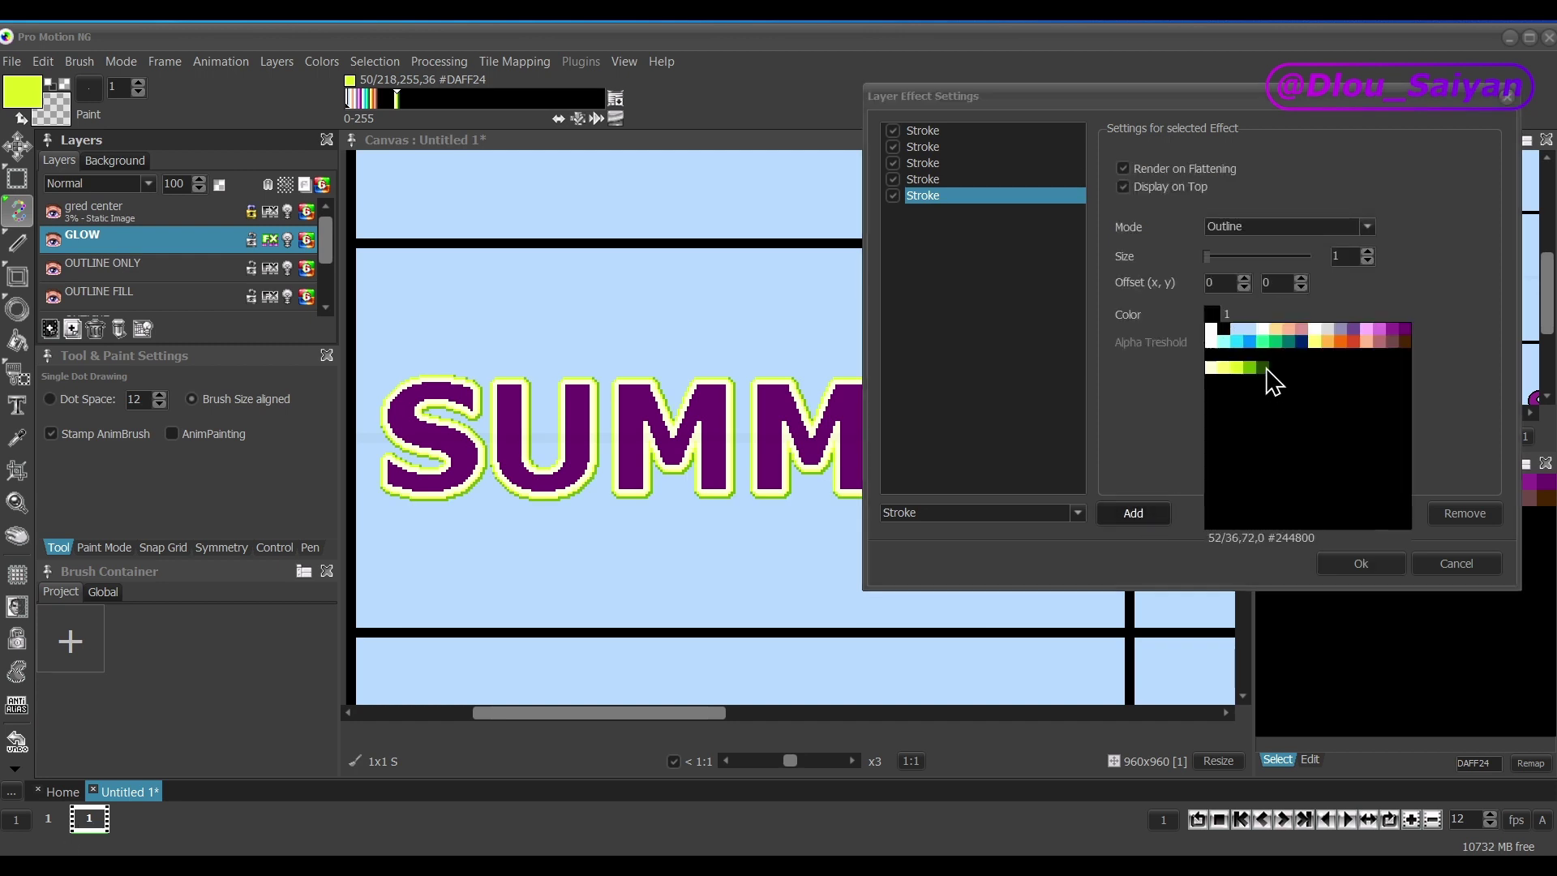
pyautogui.click(1266, 367)
pyautogui.click(1367, 252)
pyautogui.click(1368, 252)
pyautogui.click(1368, 252)
pyautogui.click(1367, 253)
pyautogui.click(1368, 252)
pyautogui.click(1367, 252)
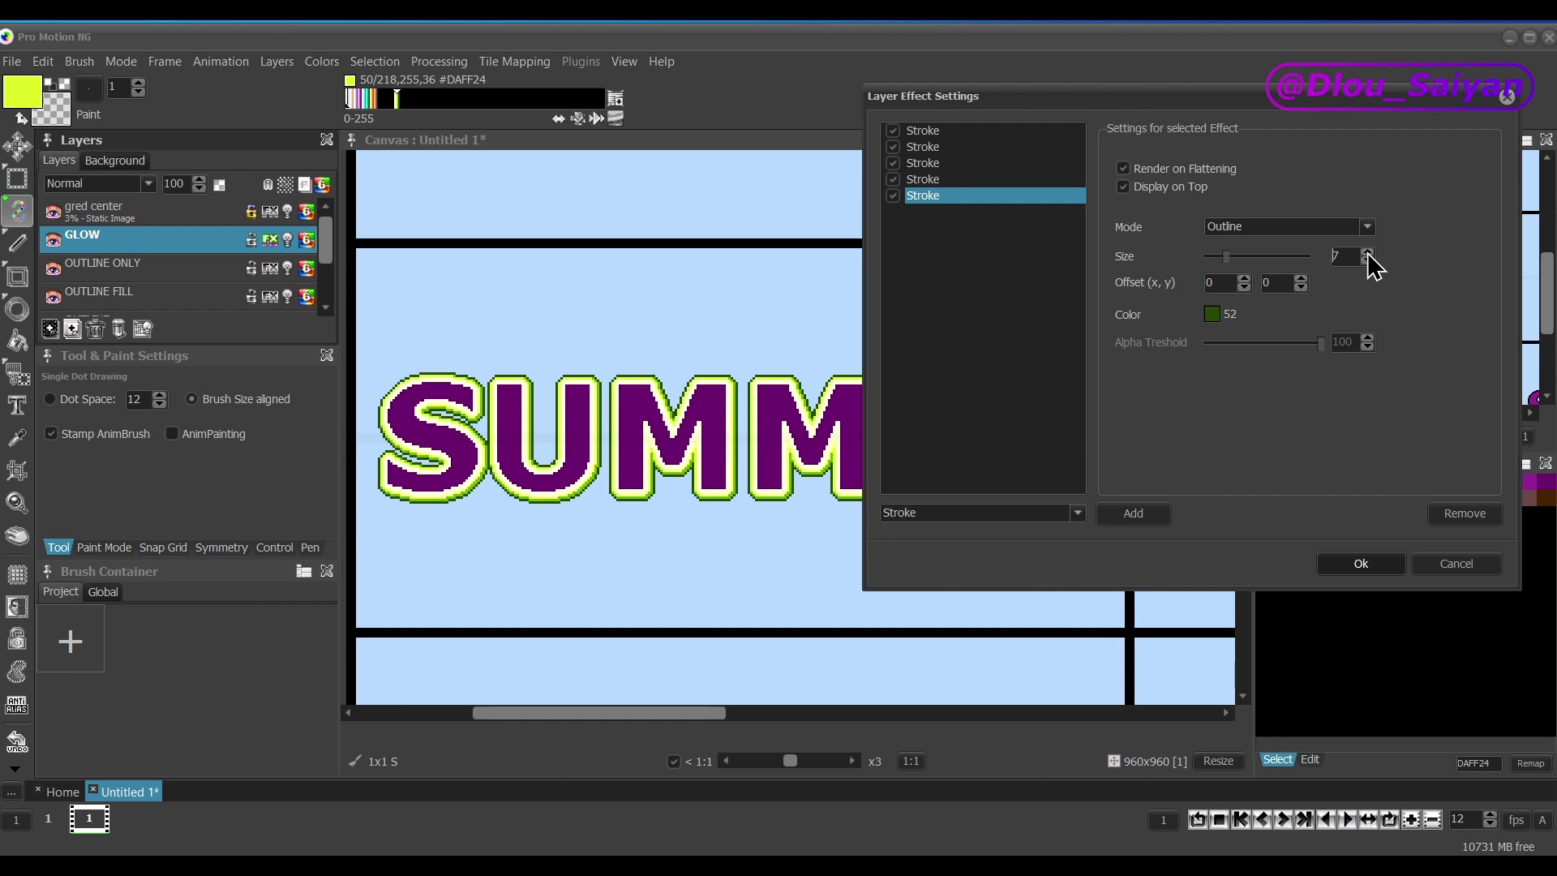
pyautogui.click(1363, 566)
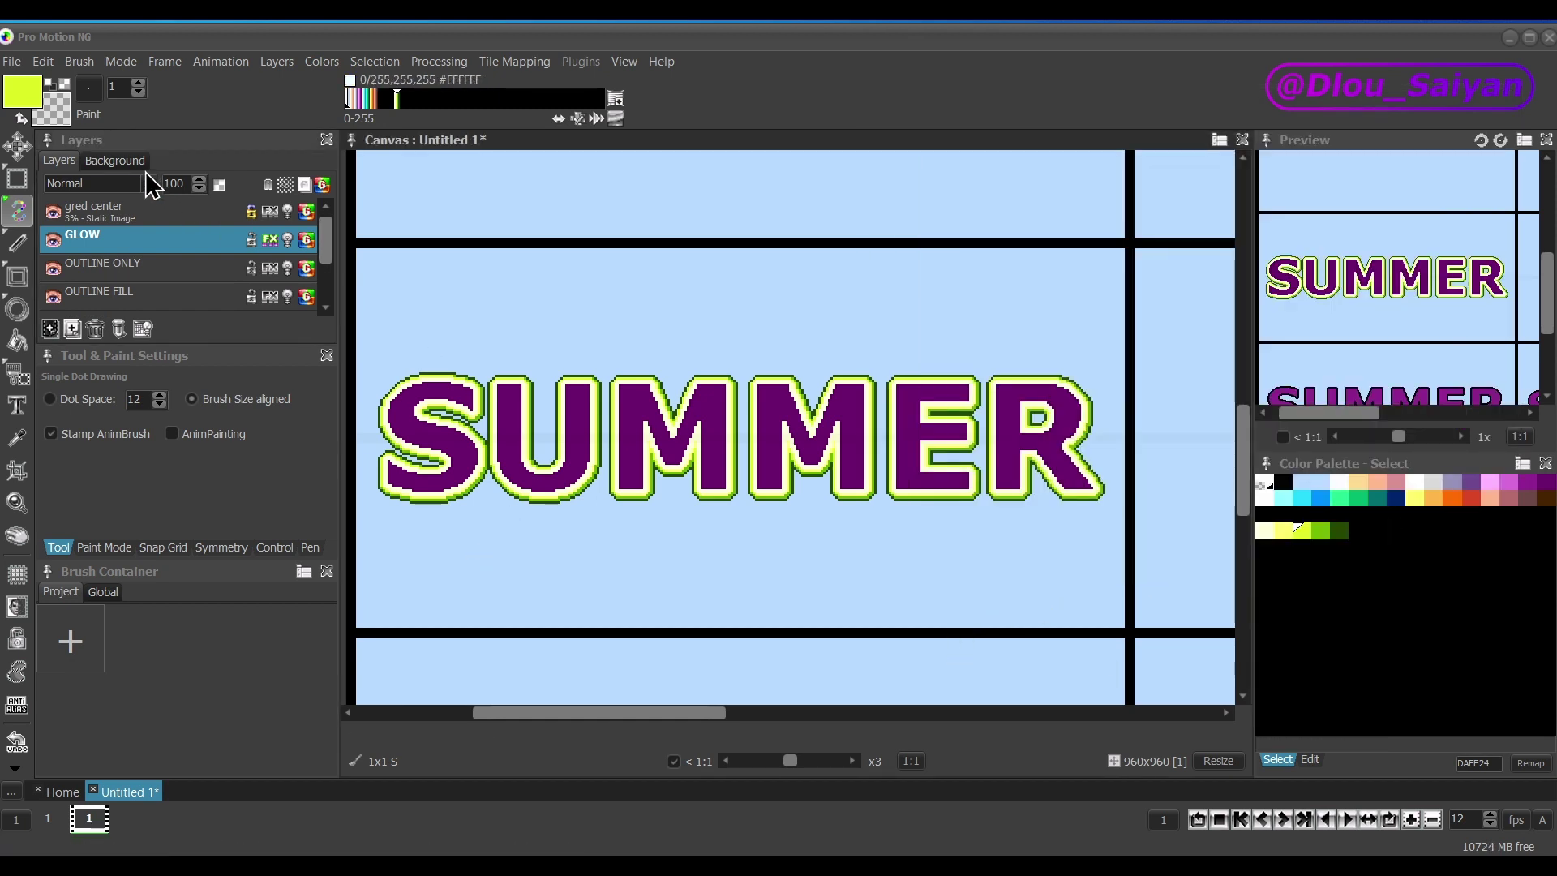
# Duplicate the GLOW layer directly beneath itself and disable the layer effects on the original.
pyautogui.click(191, 188)
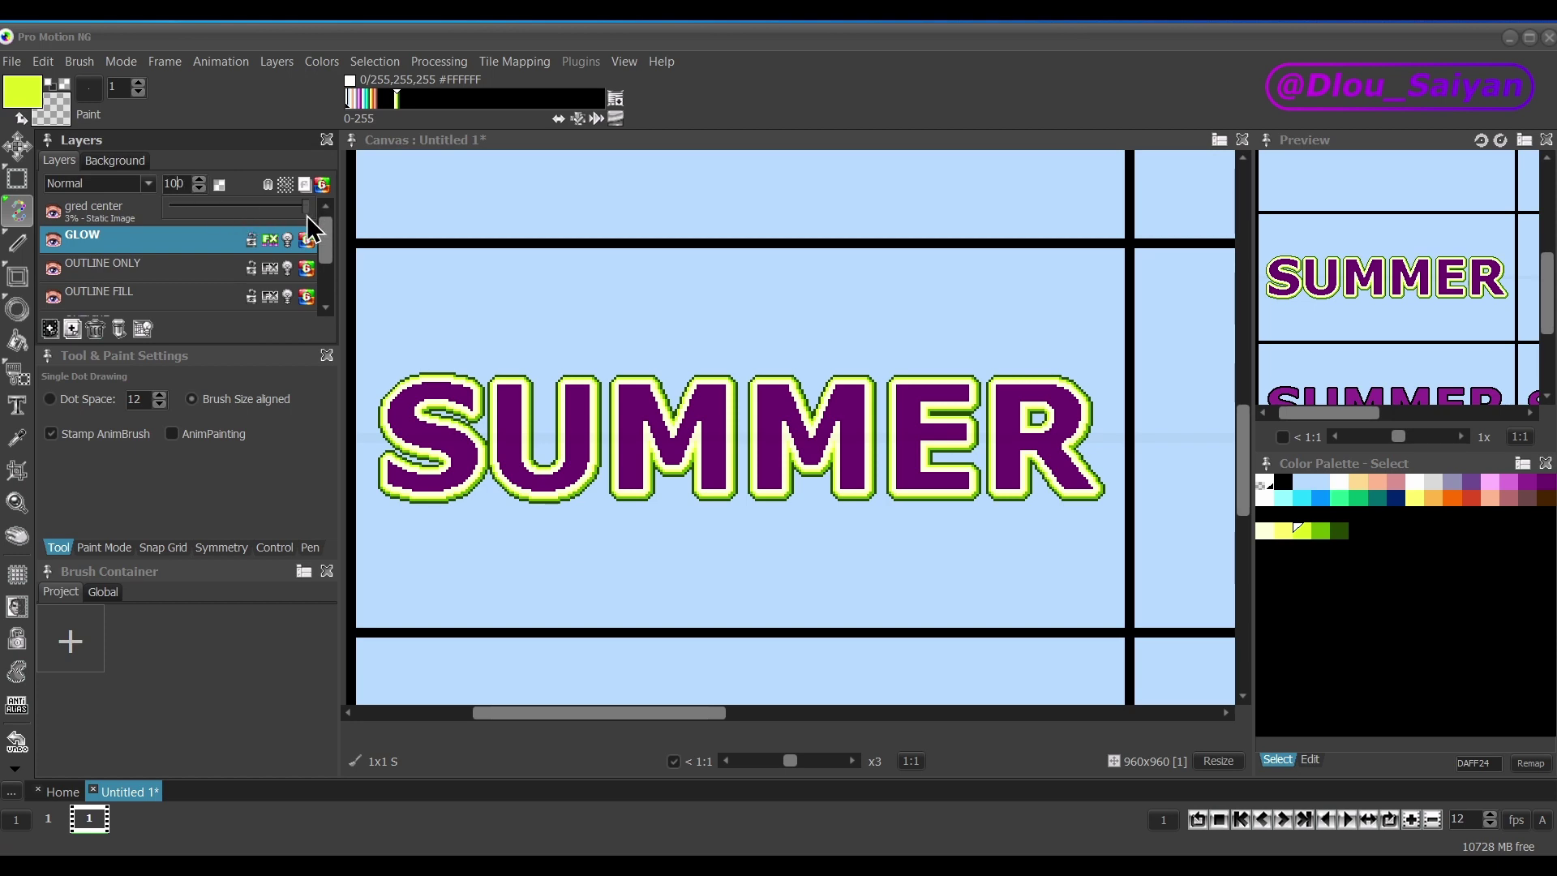
pyautogui.moveTo(306, 216); pyautogui.dragTo(400, 229)
pyautogui.click(115, 235)
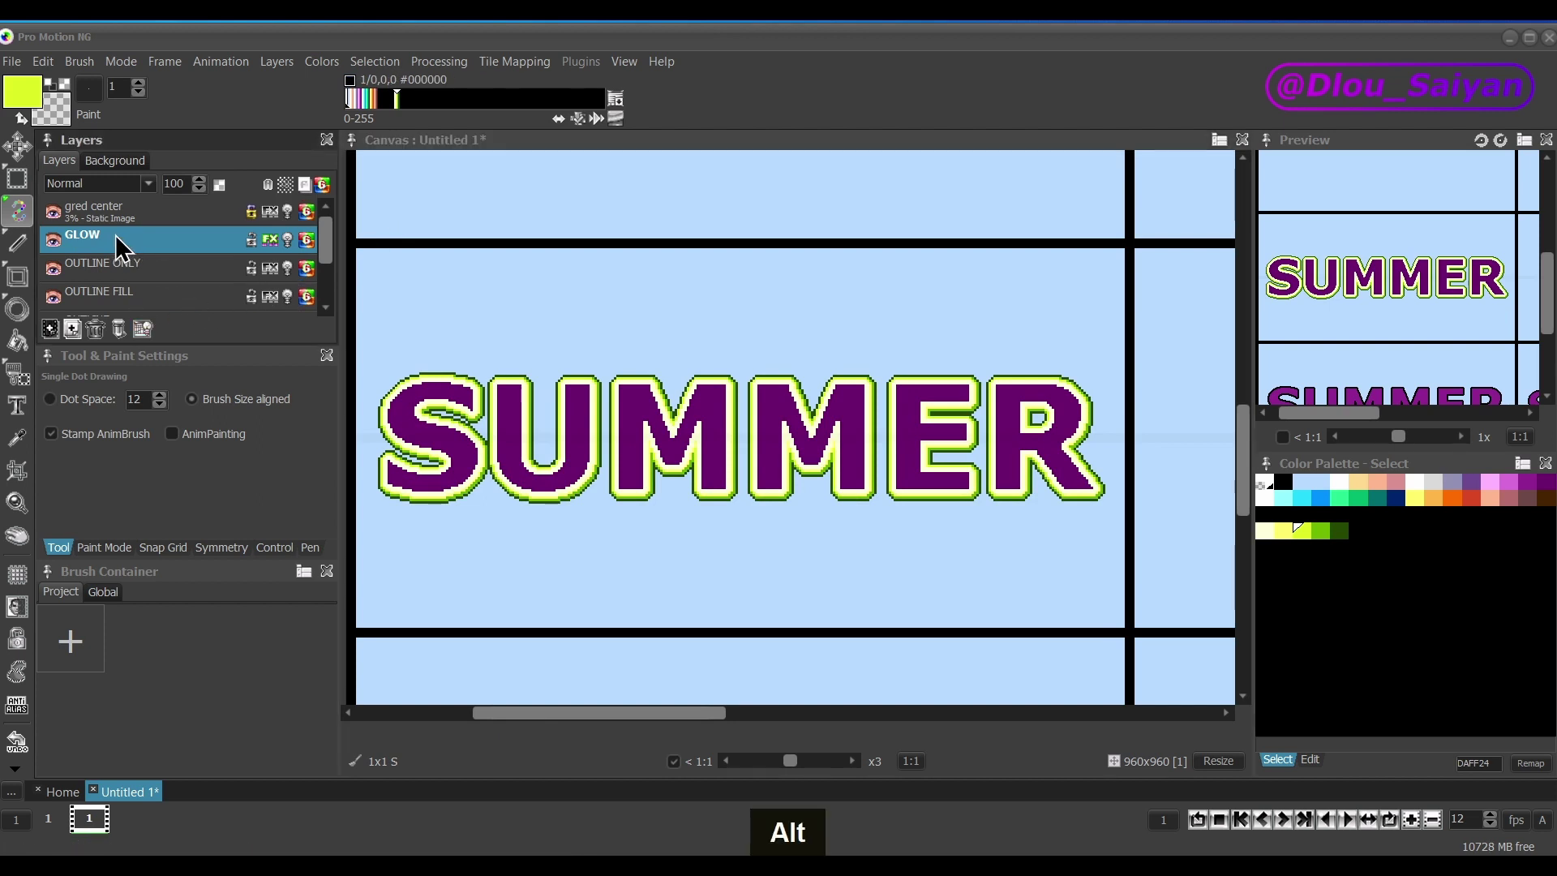
pyautogui.moveTo(115, 236); pyautogui.dragTo(115, 261)
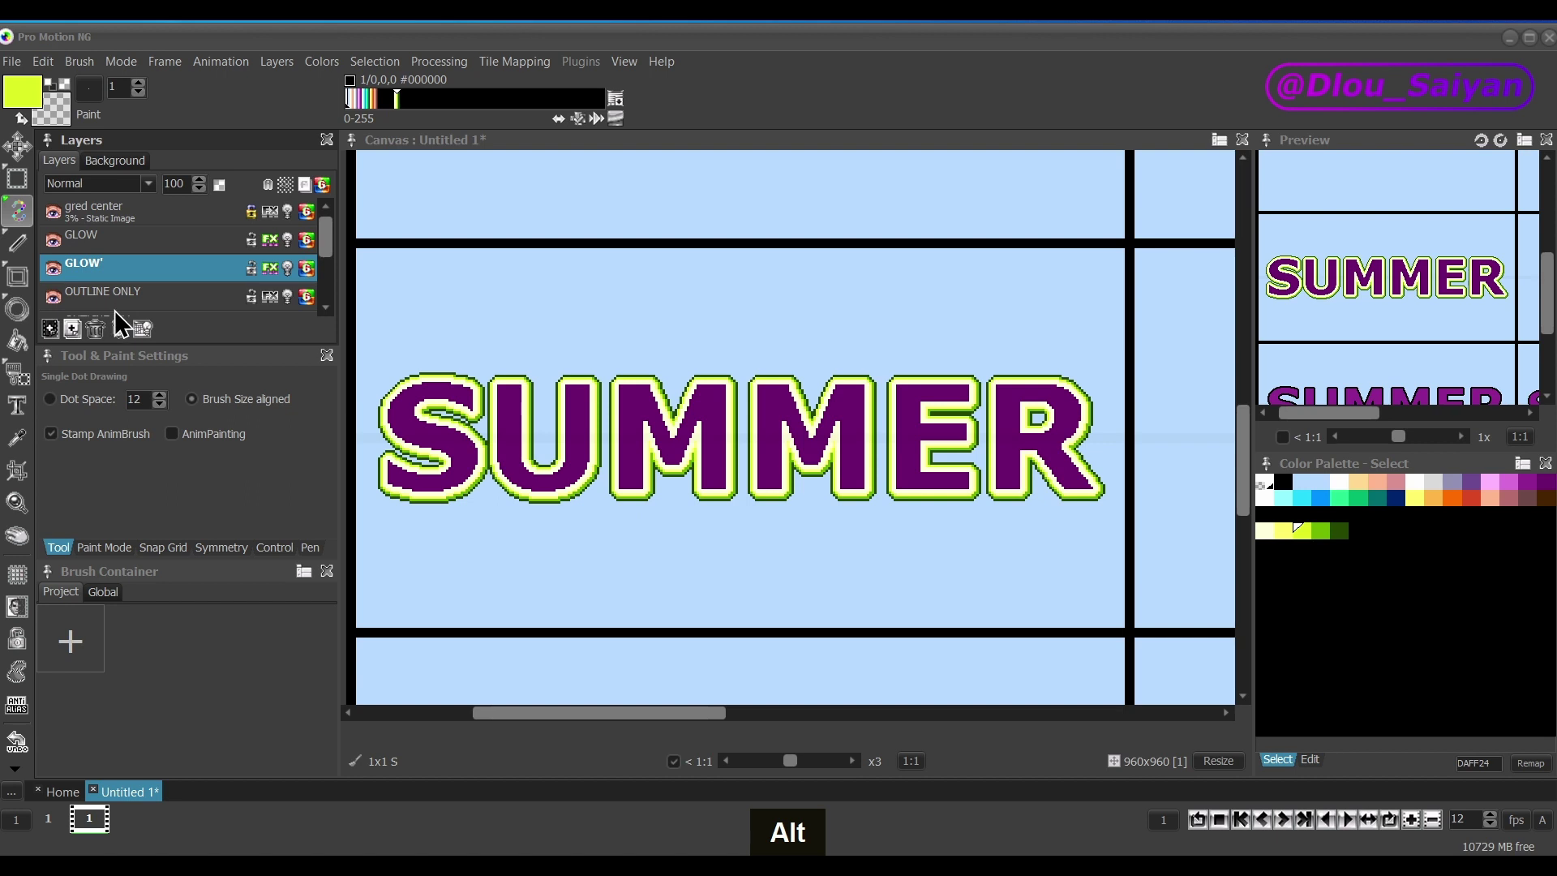
pyautogui.click(269, 240)
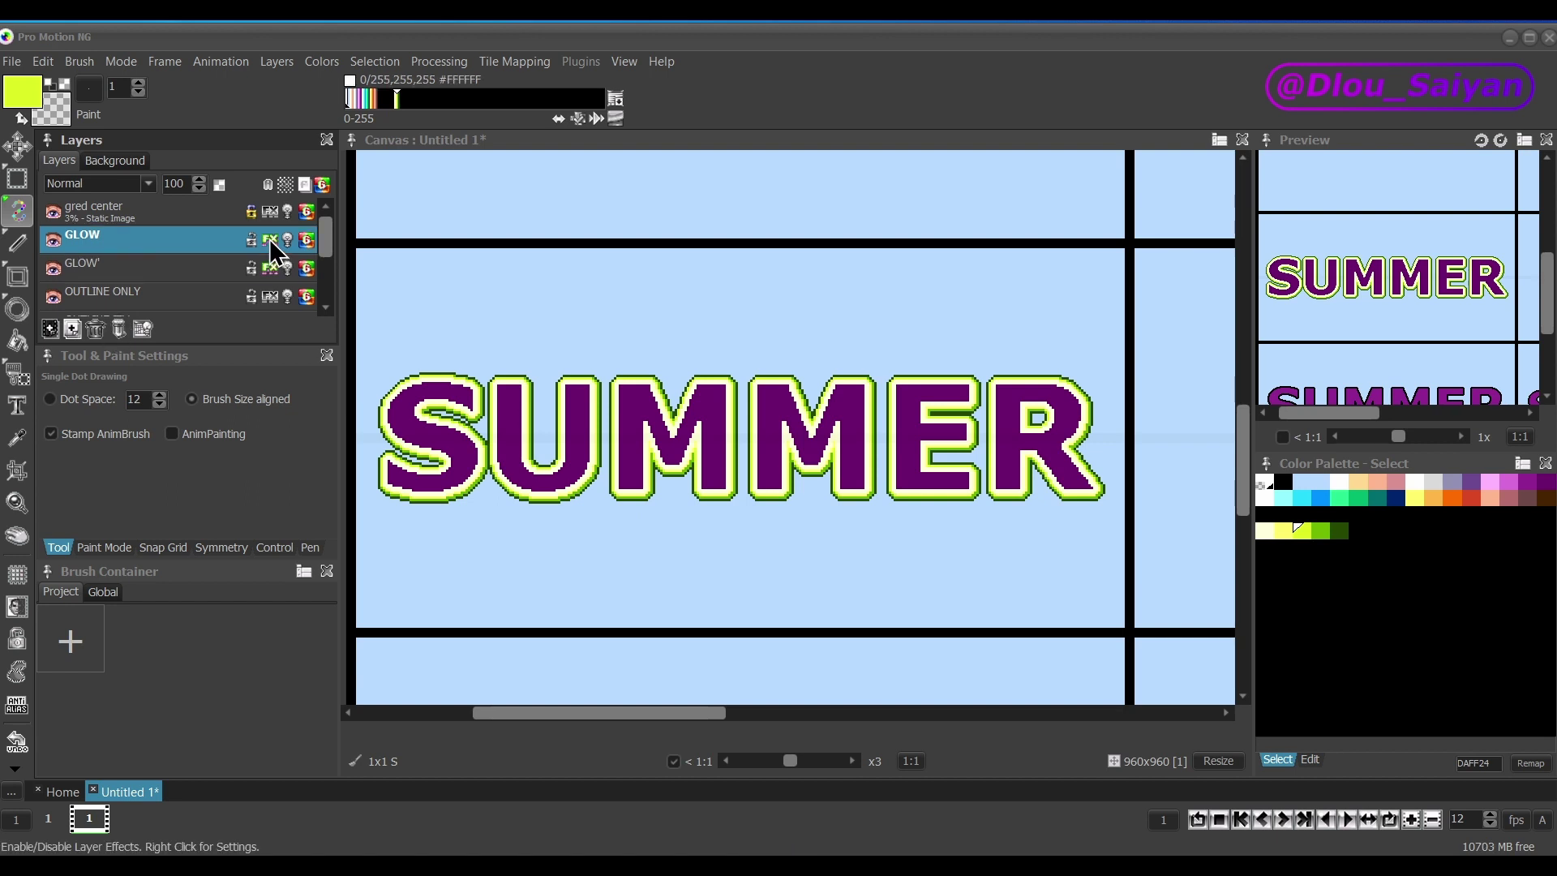
# Set the opacity of the duplicated GLOW' layer to 22 percent.
pyautogui.click(211, 271)
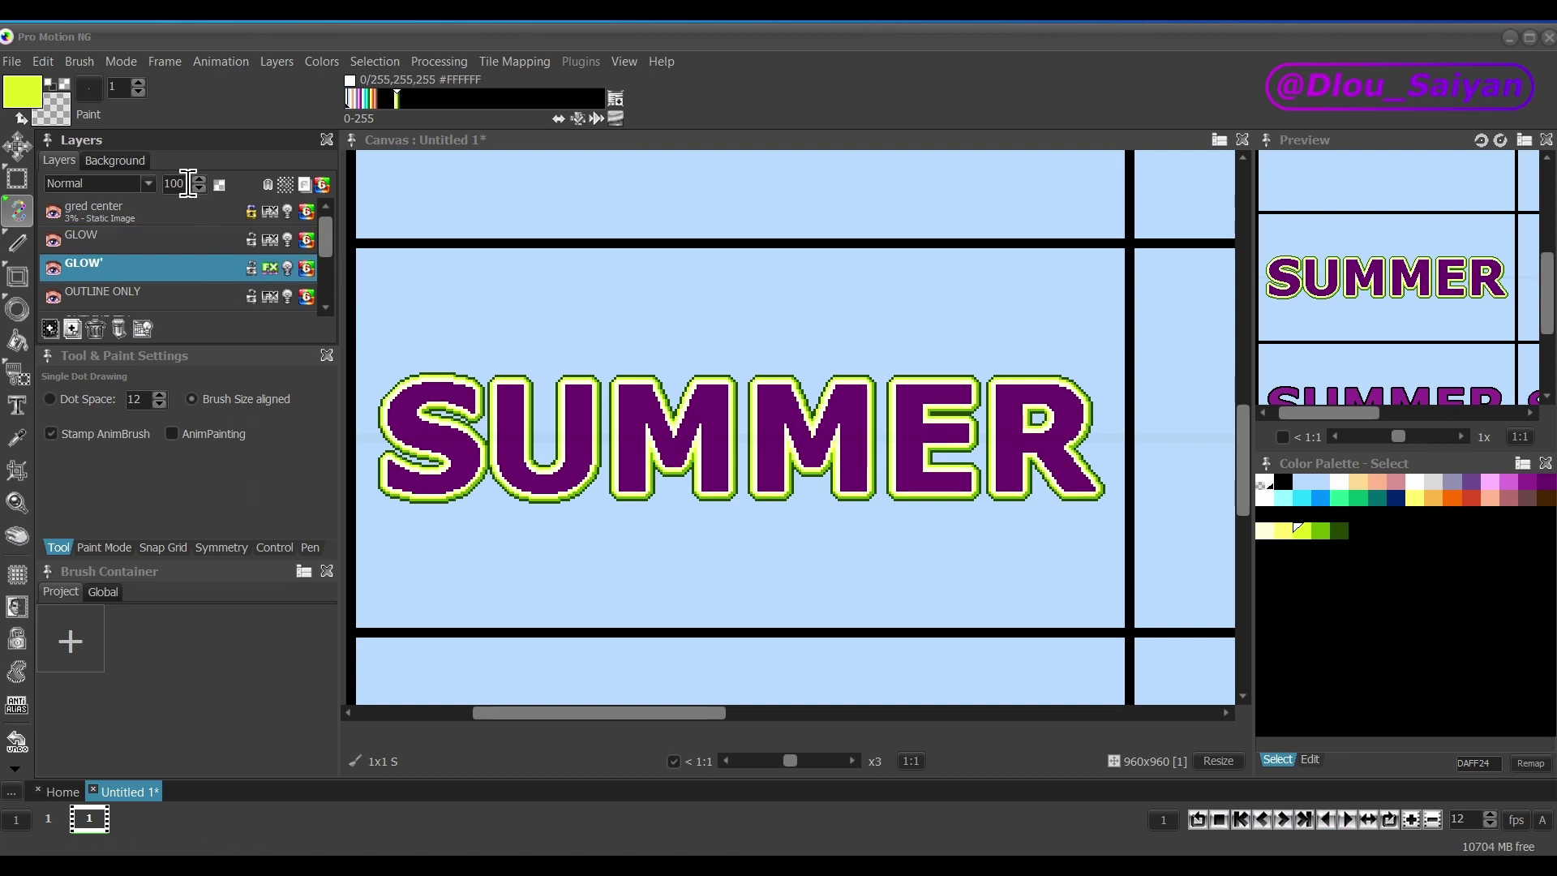
pyautogui.moveTo(188, 184); pyautogui.dragTo(195, 235)
pyautogui.scroll(-1, 769, 477)
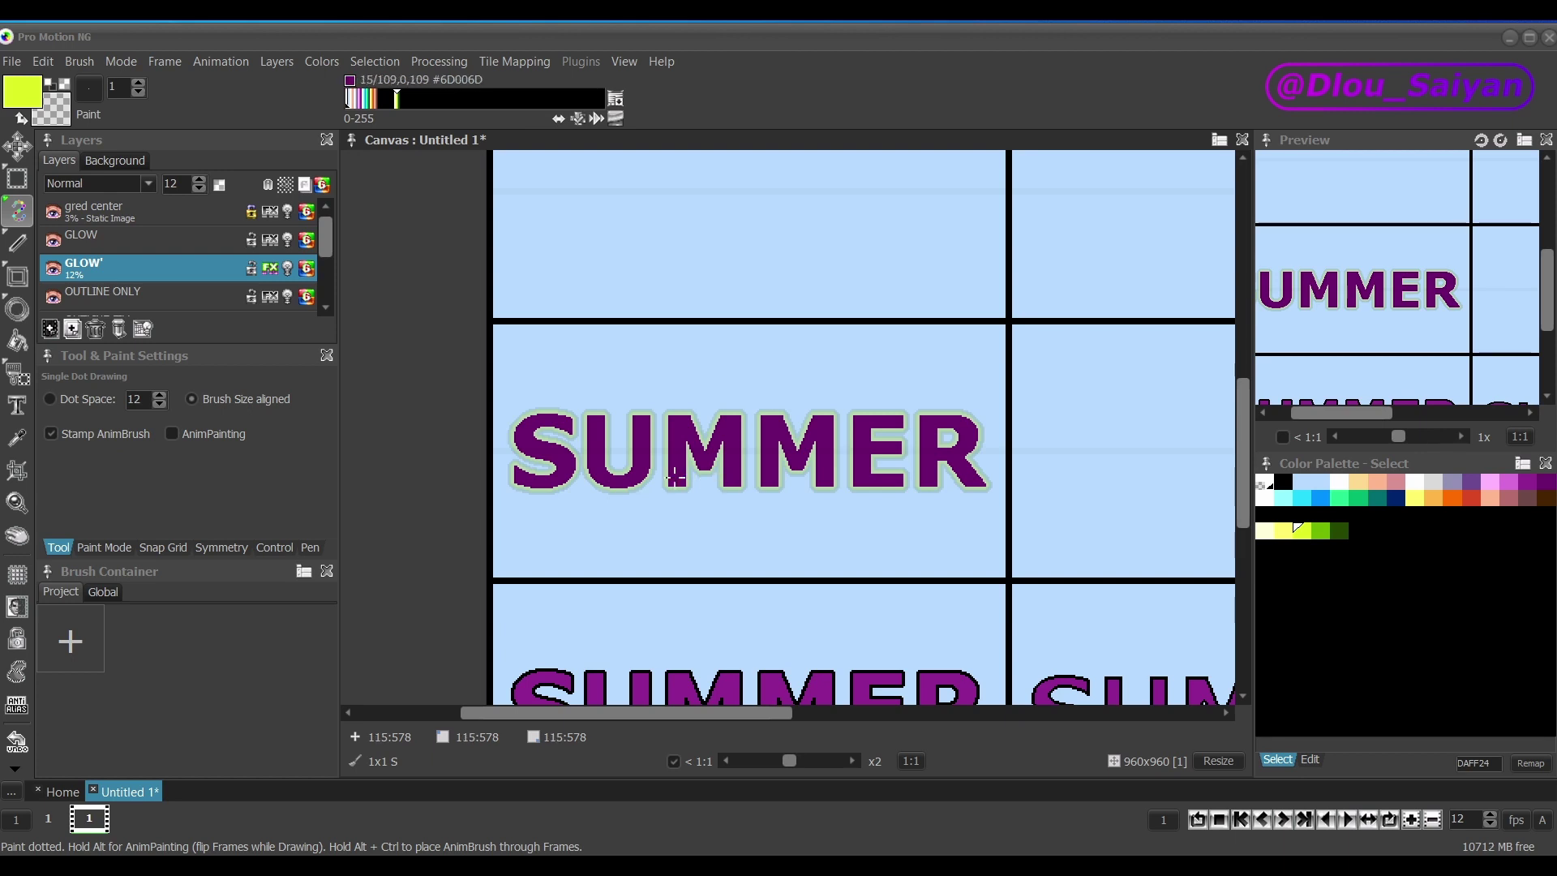
pyautogui.scroll(1, 726, 477)
# On the grid layer, fill the cell behind the glowing SUMMER text with purple #6D4891.
pyautogui.scroll(-2, 146, 284)
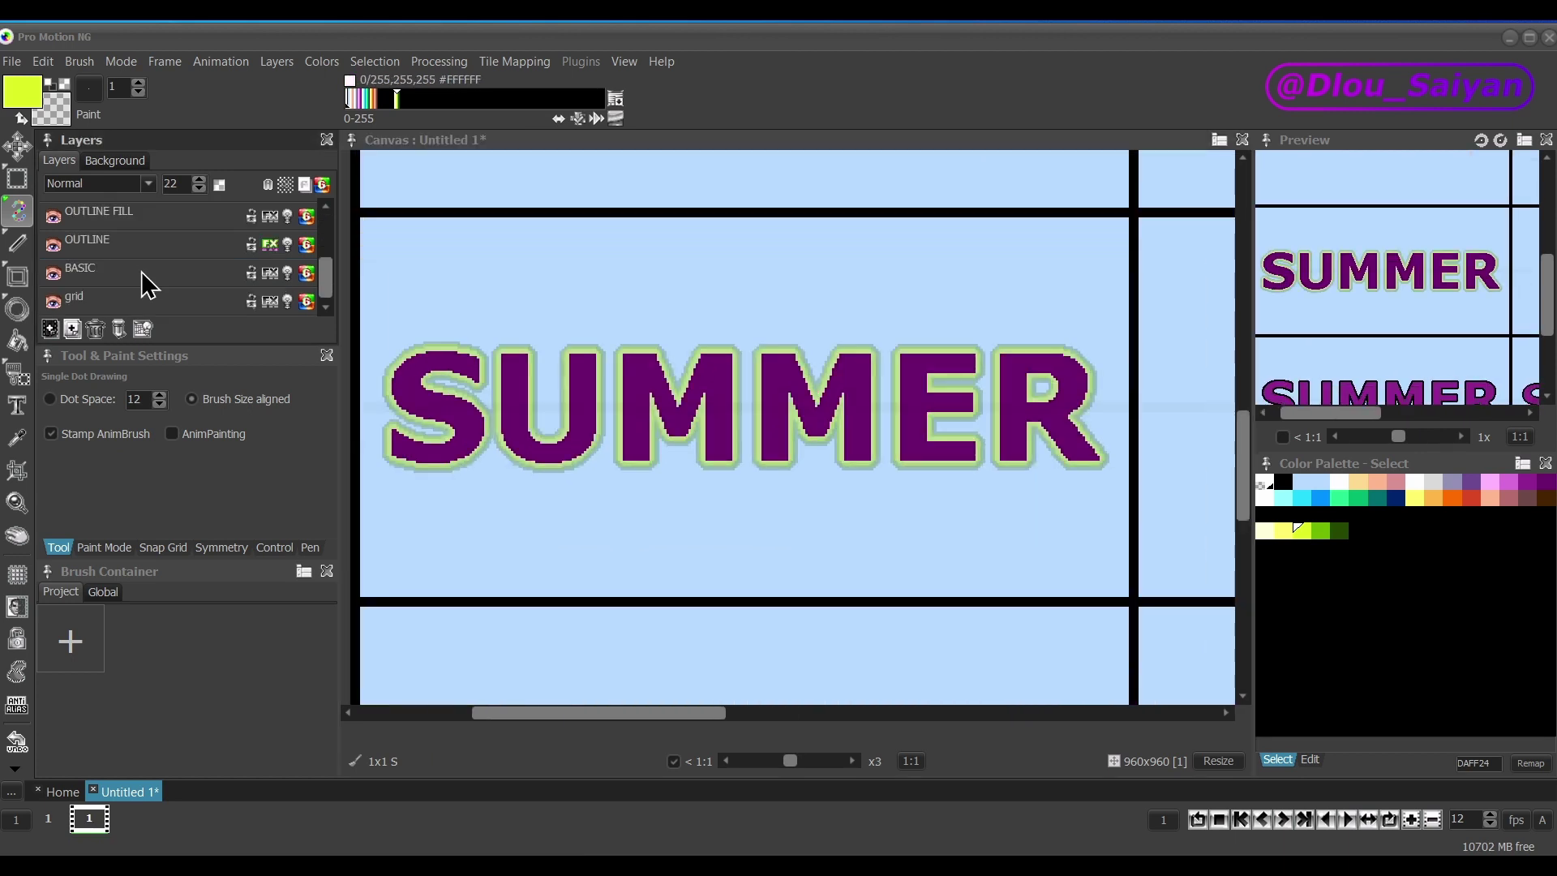
pyautogui.click(146, 298)
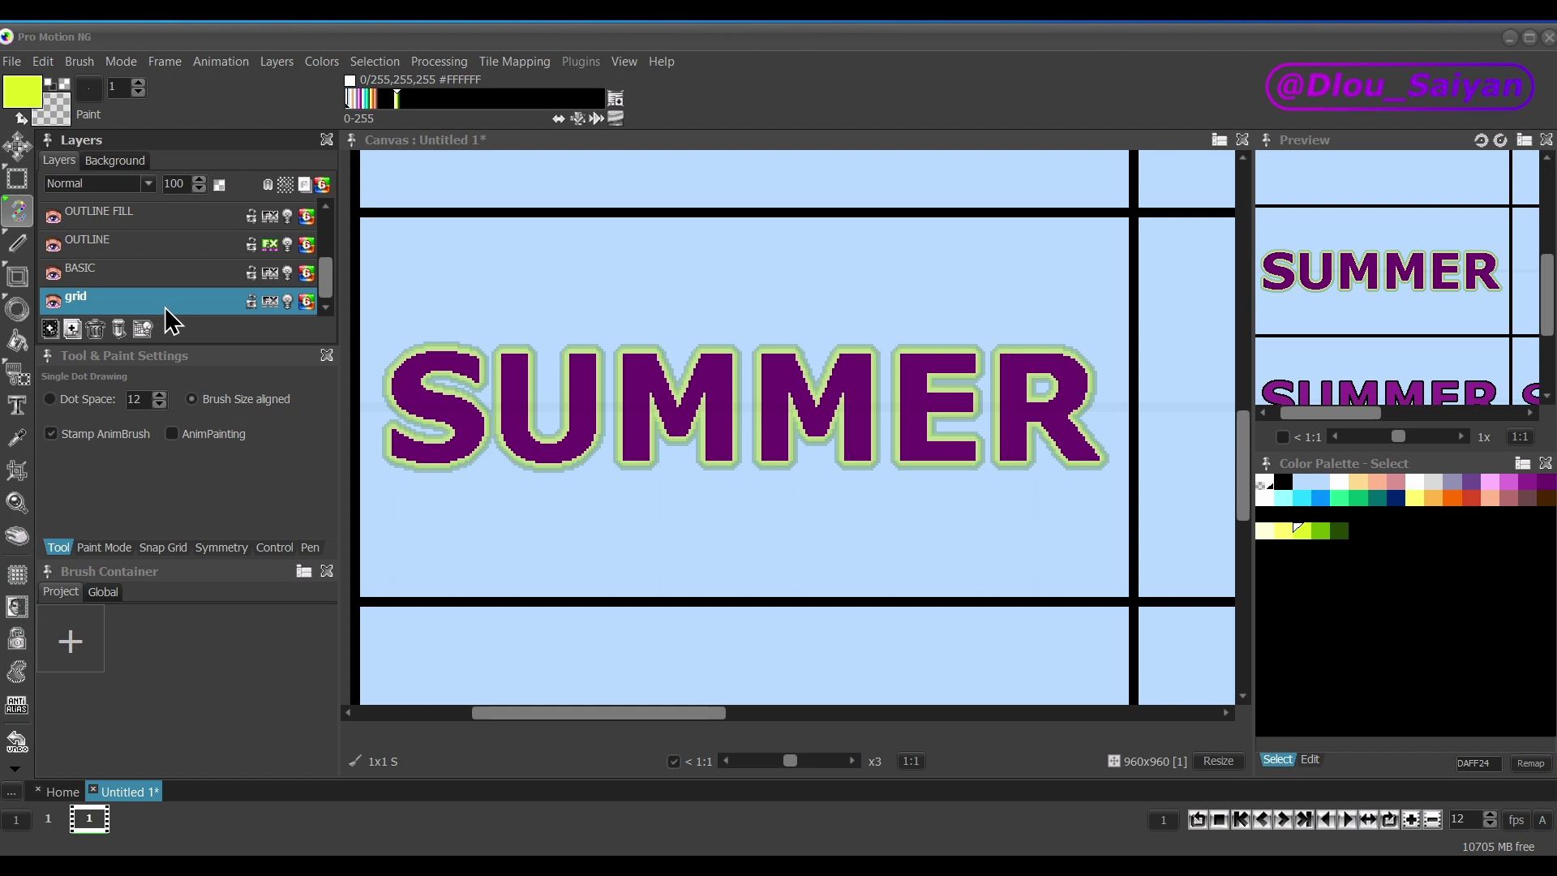
pyautogui.keyDown('ctrl'); pyautogui.click(820, 250); pyautogui.keyUp('ctrl')
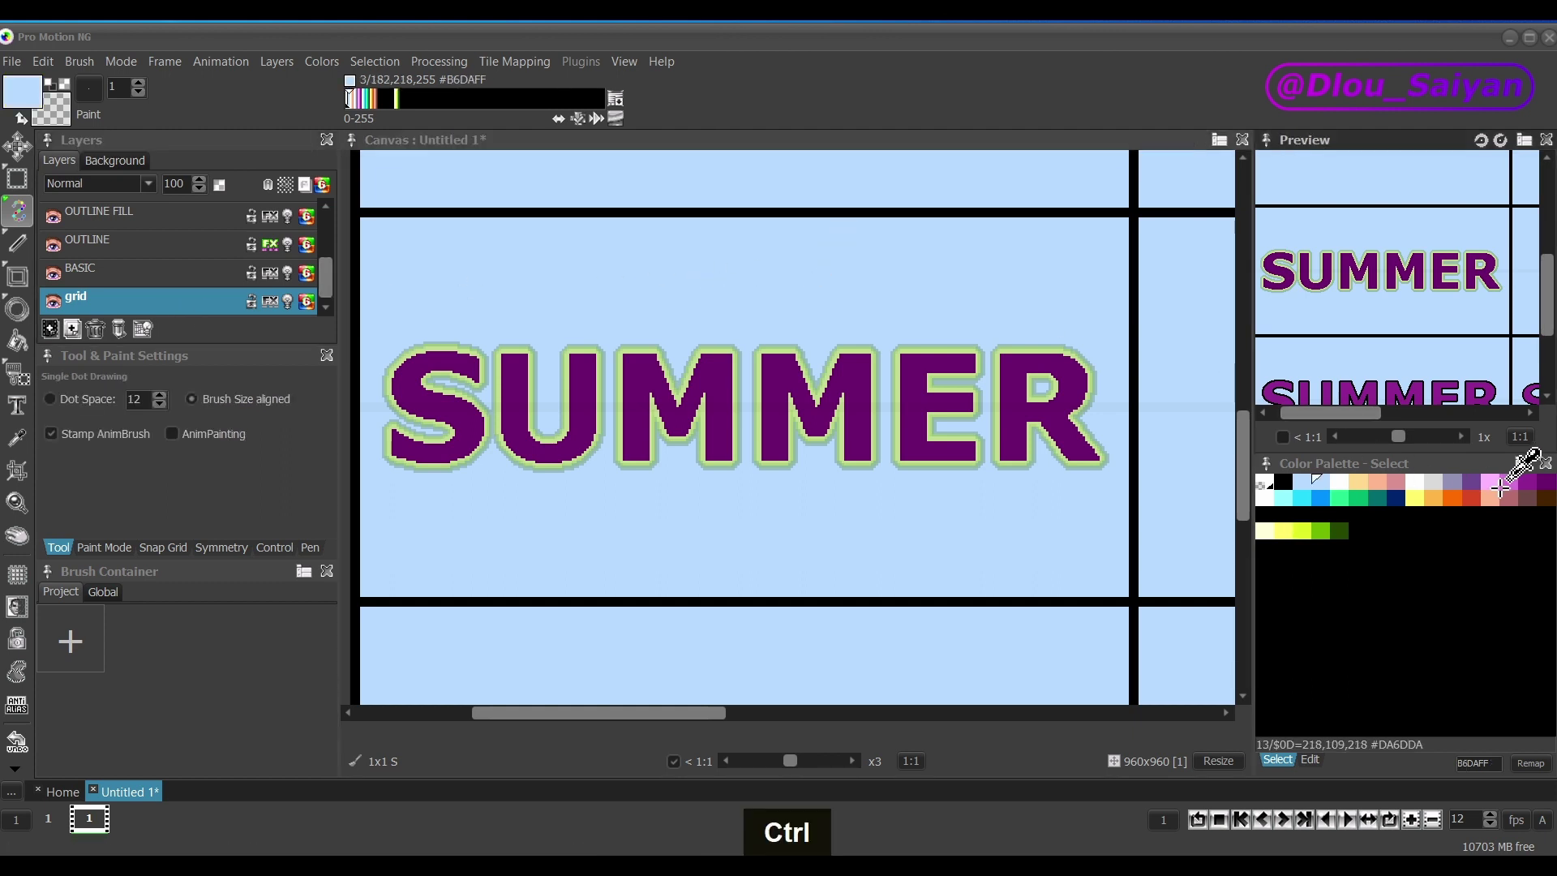
pyautogui.click(1469, 480)
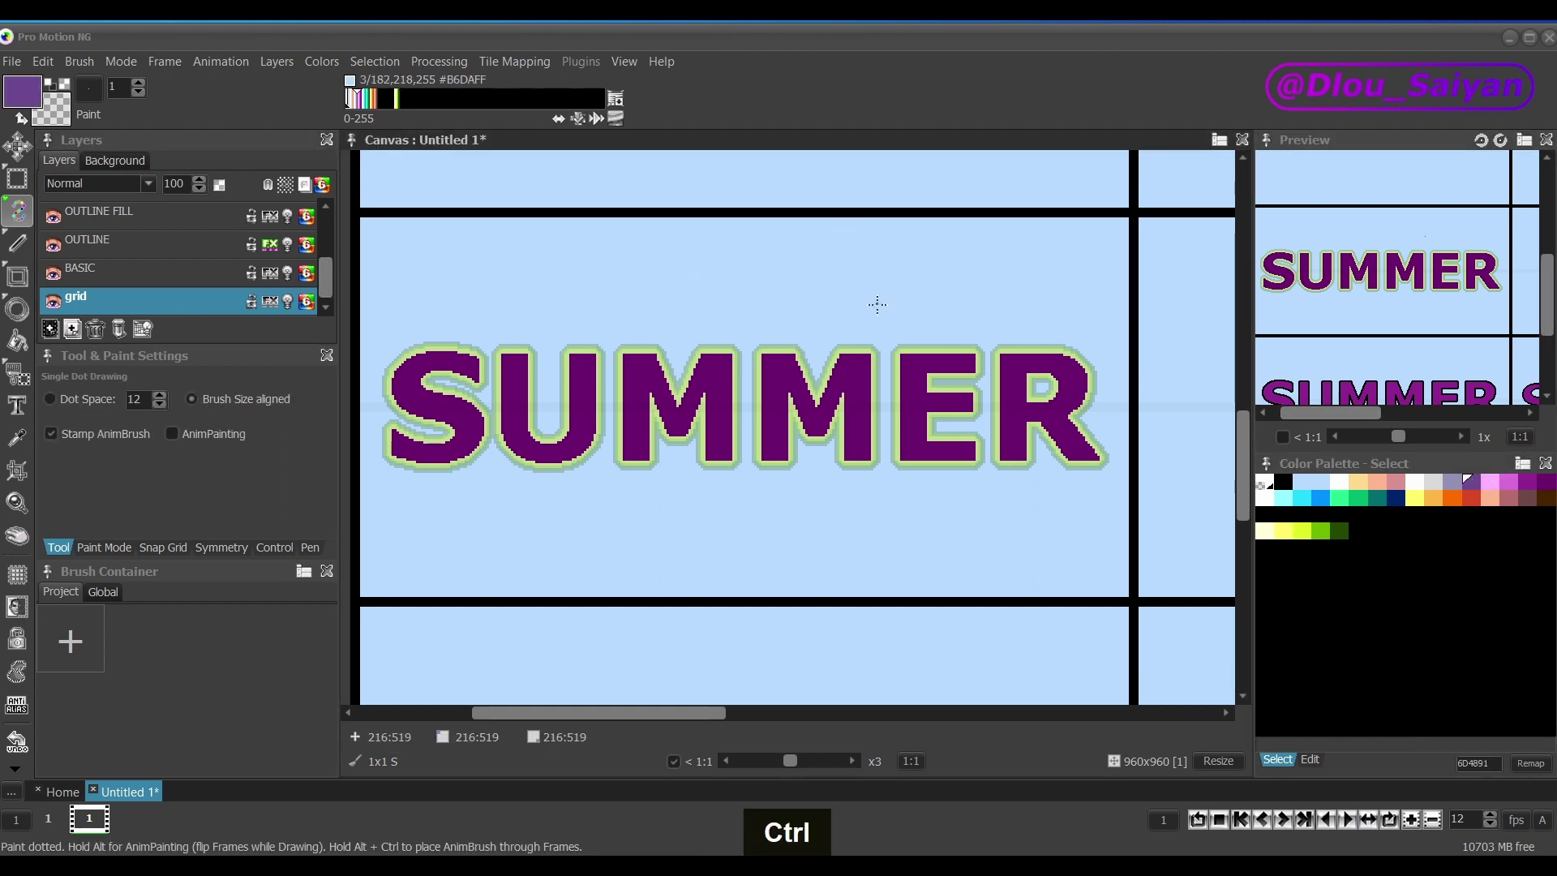
pyautogui.press('f')
pyautogui.click(876, 305)
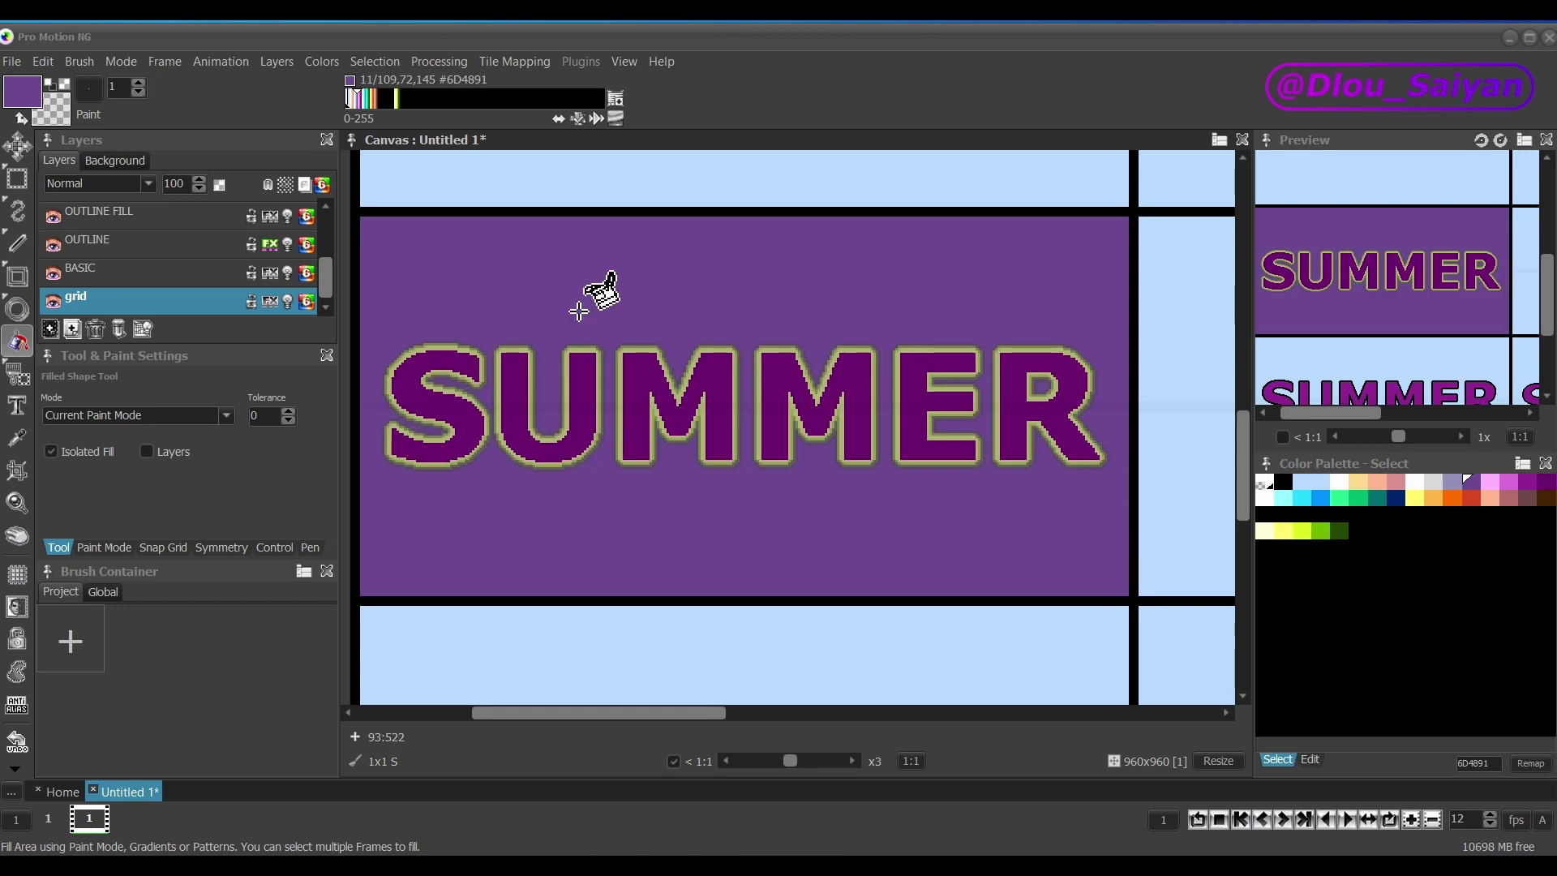
# Set the GLOW' layer's blend mode to Screen and its opacity to 12 percent.
pyautogui.scroll(3, 129, 298)
pyautogui.click(154, 243)
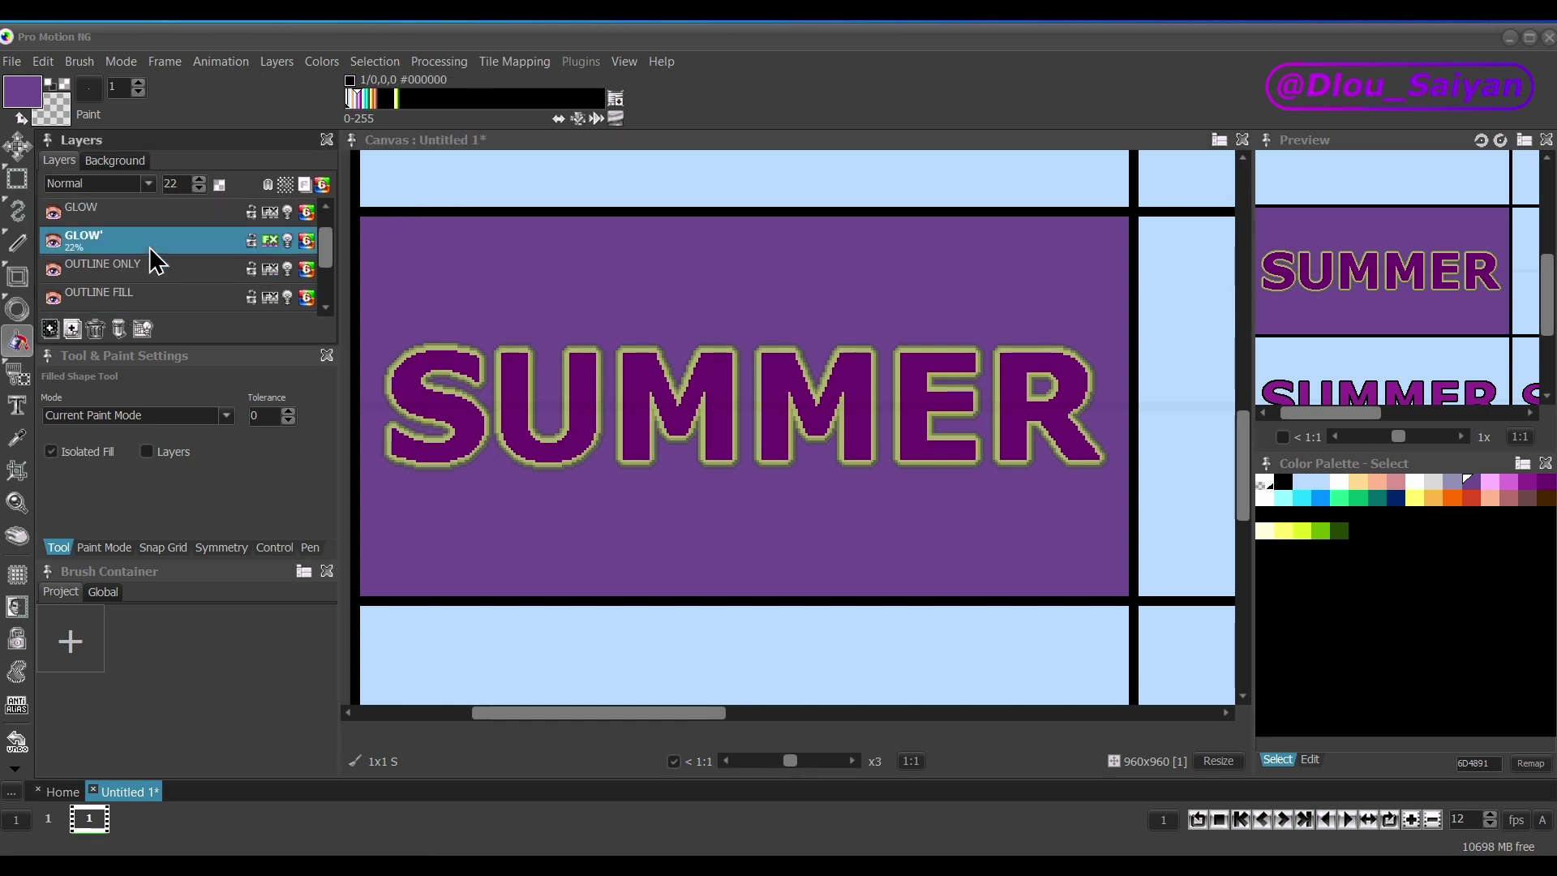
pyautogui.click(148, 188)
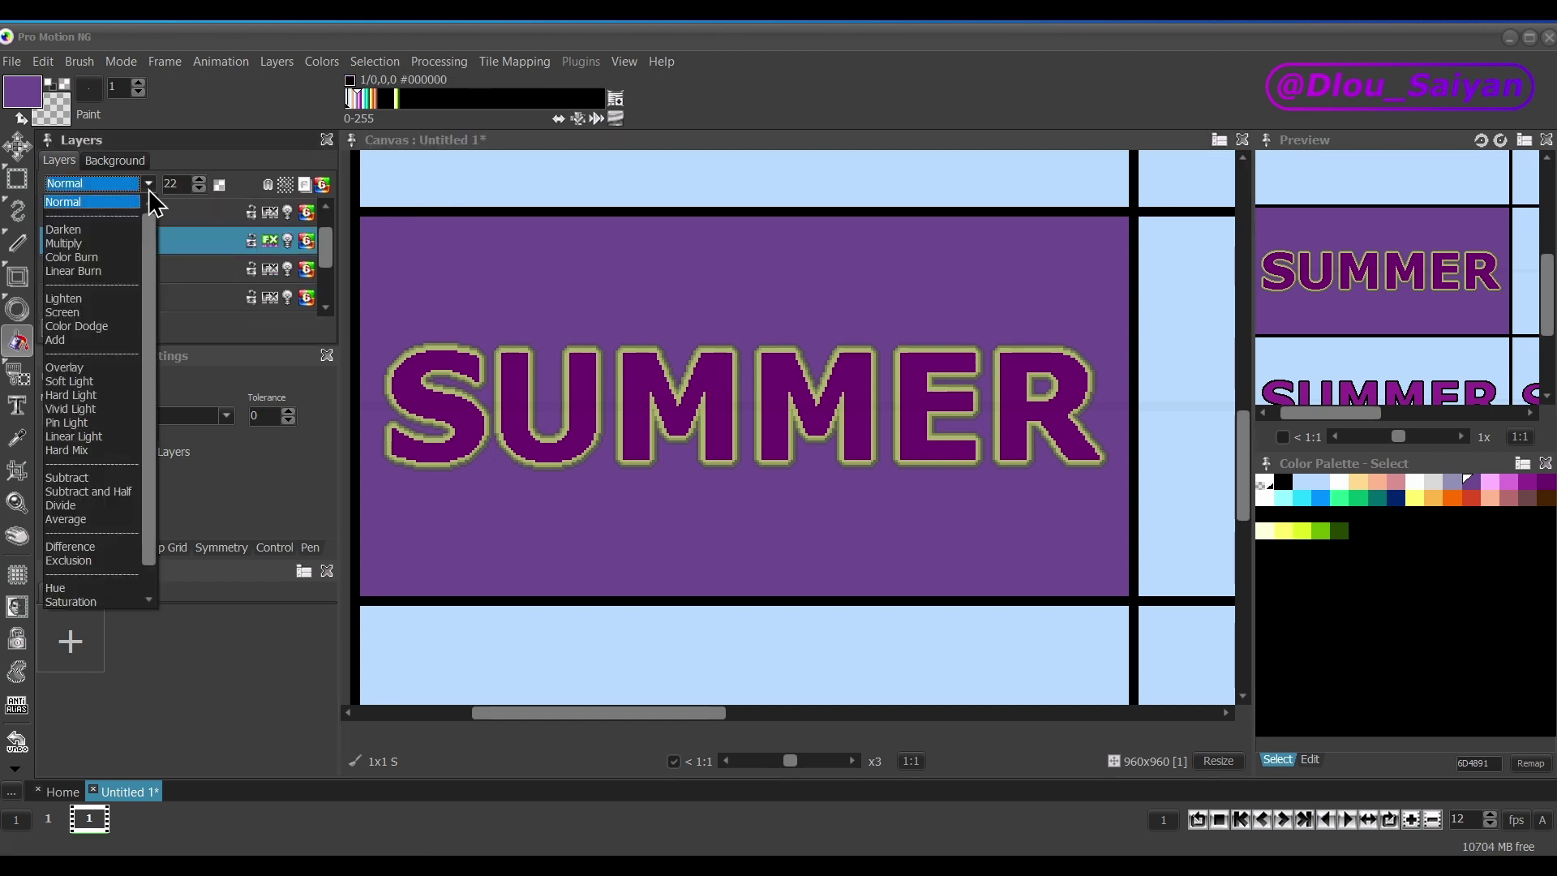
pyautogui.click(60, 316)
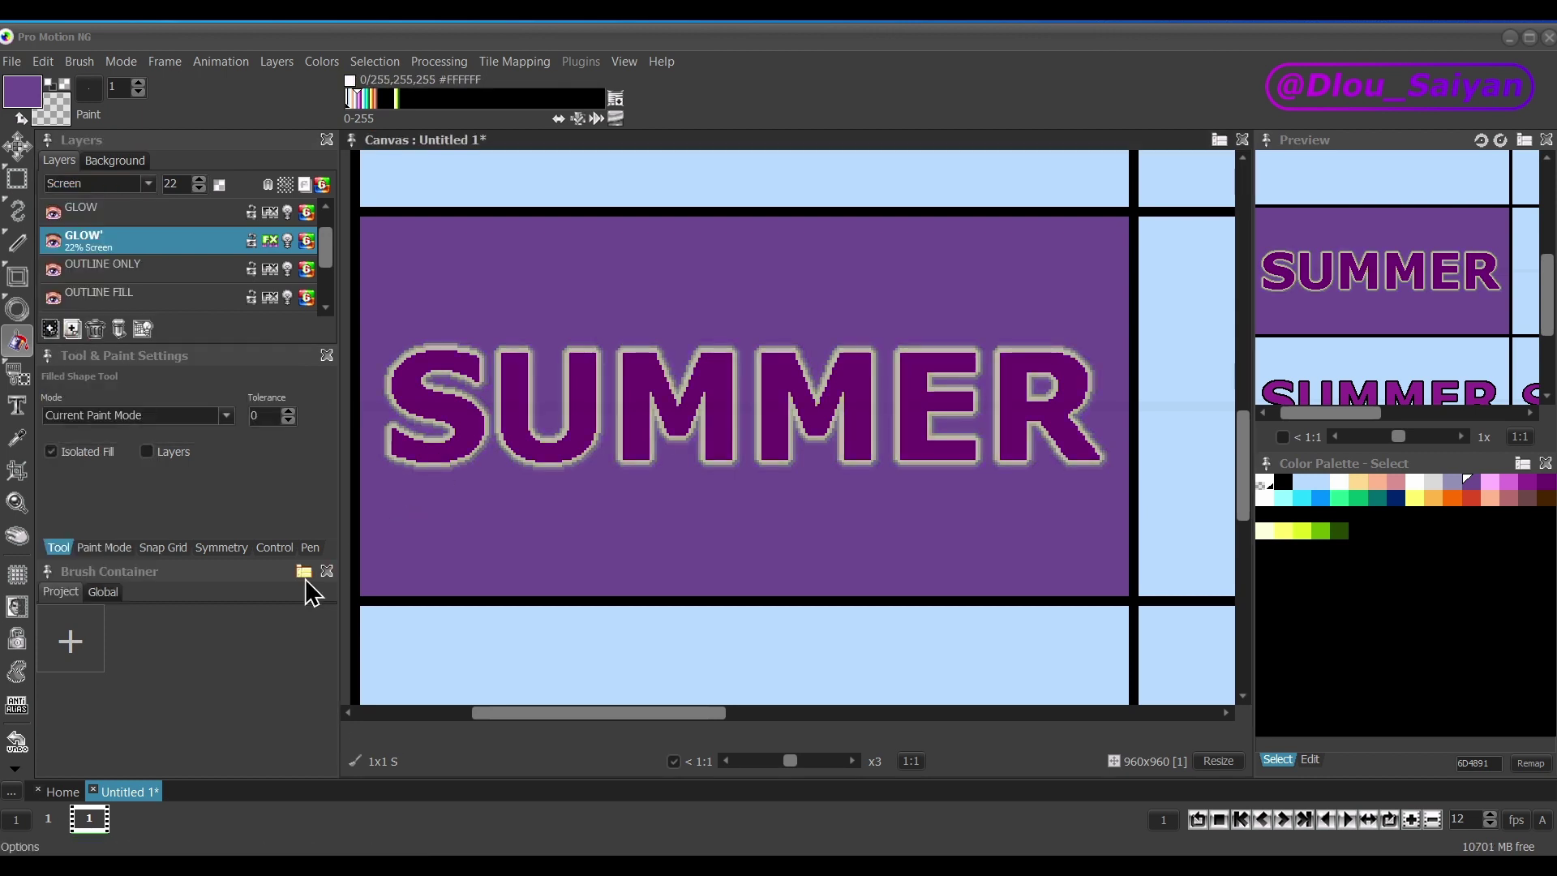
pyautogui.moveTo(173, 184); pyautogui.dragTo(188, 211)
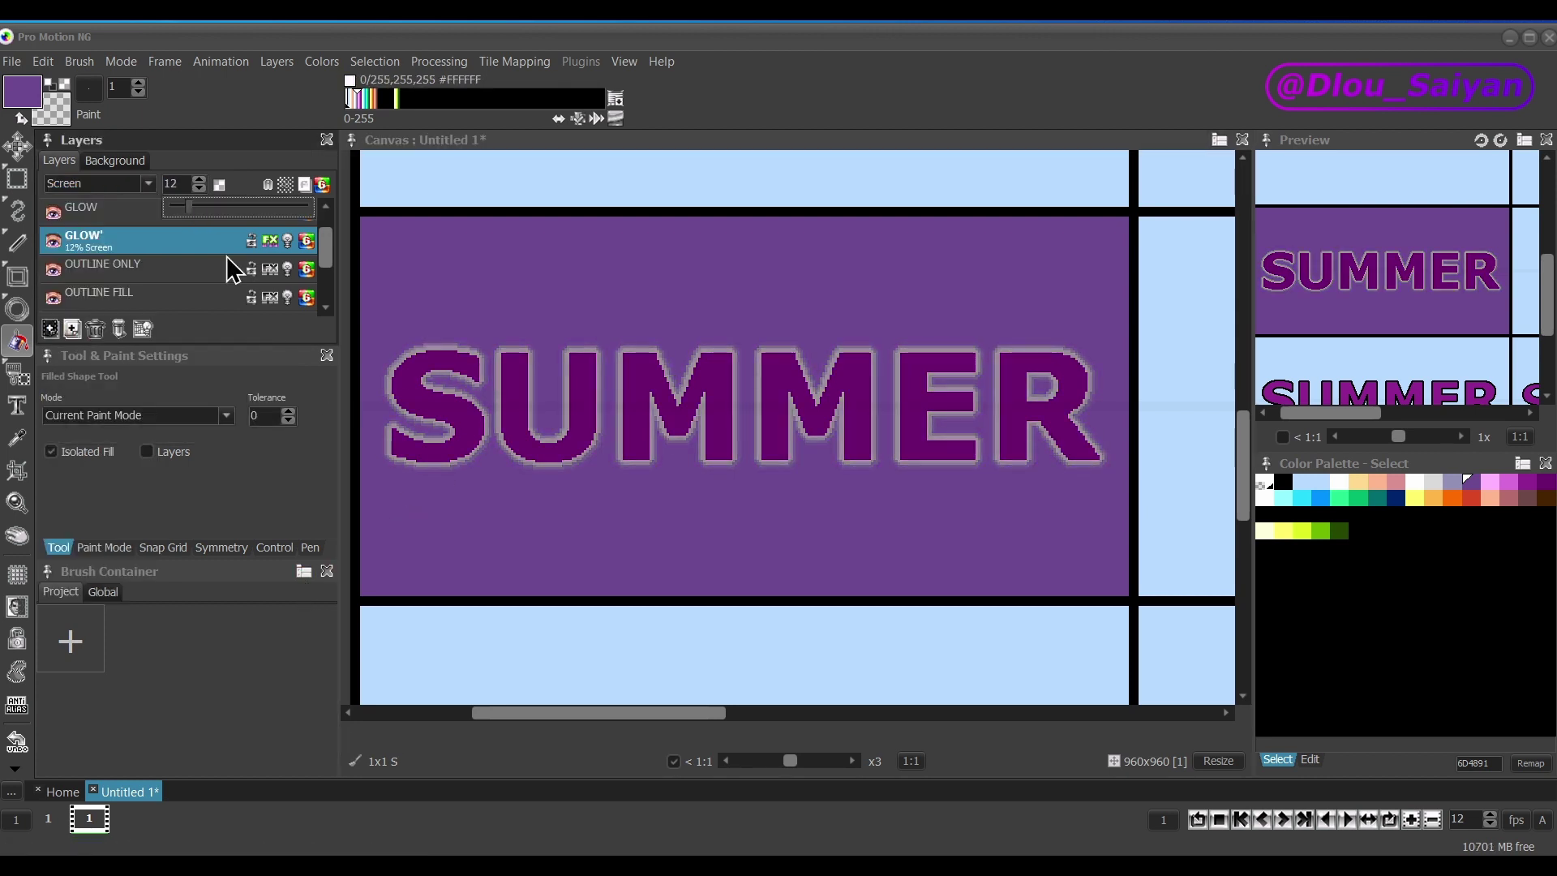
pyautogui.scroll(-2, 730, 519)
pyautogui.scroll(1, 736, 533)
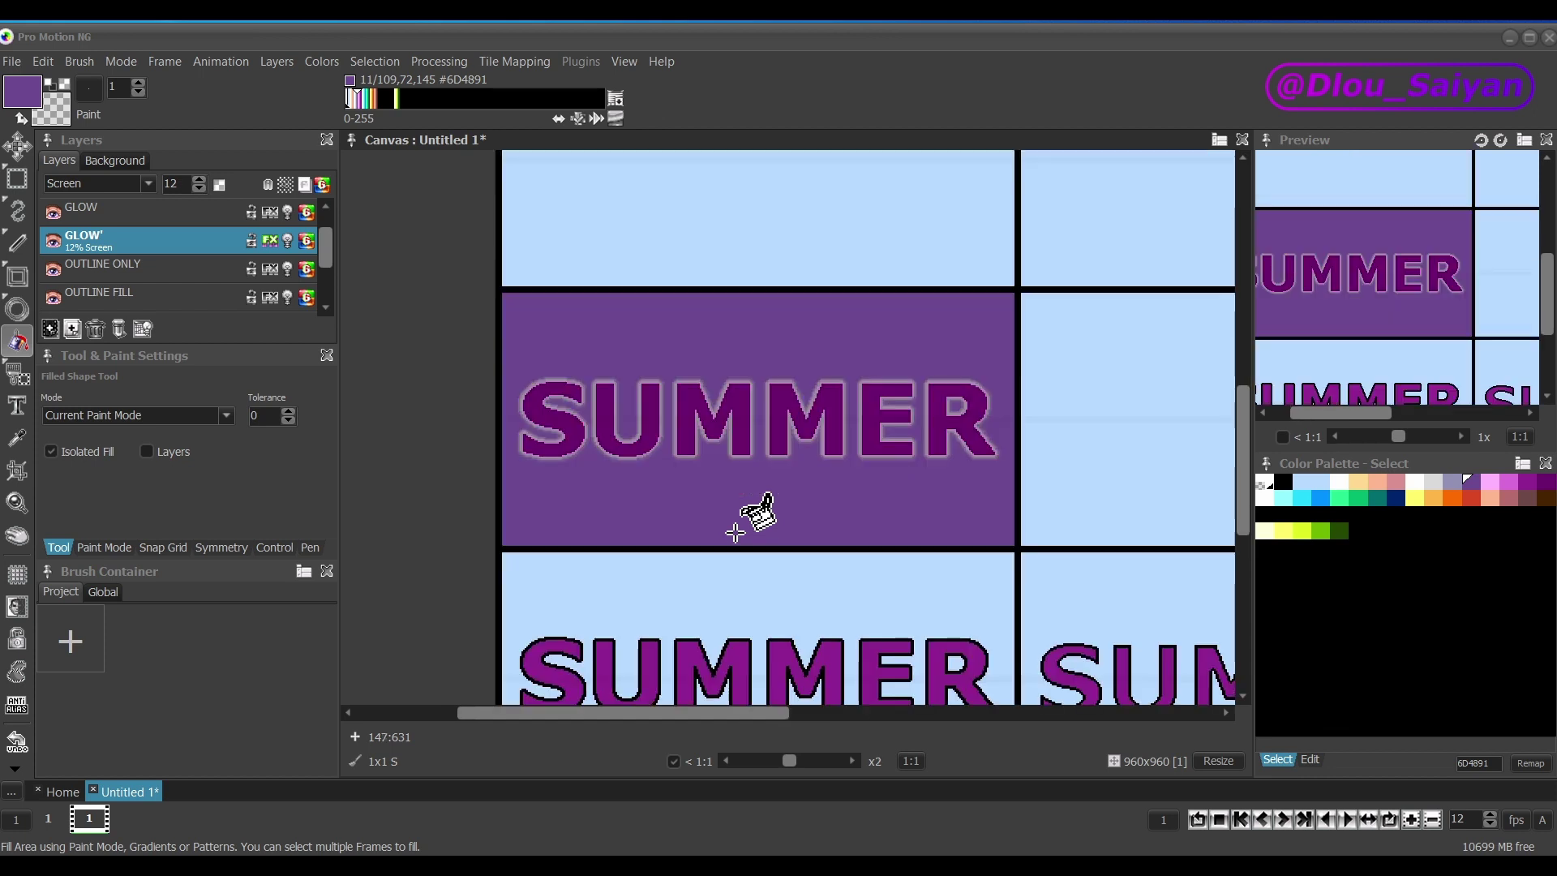
# Fill the empty grid cell to the right of the glowing text with the same purple.
pyautogui.moveTo(542, 717); pyautogui.dragTo(710, 714)
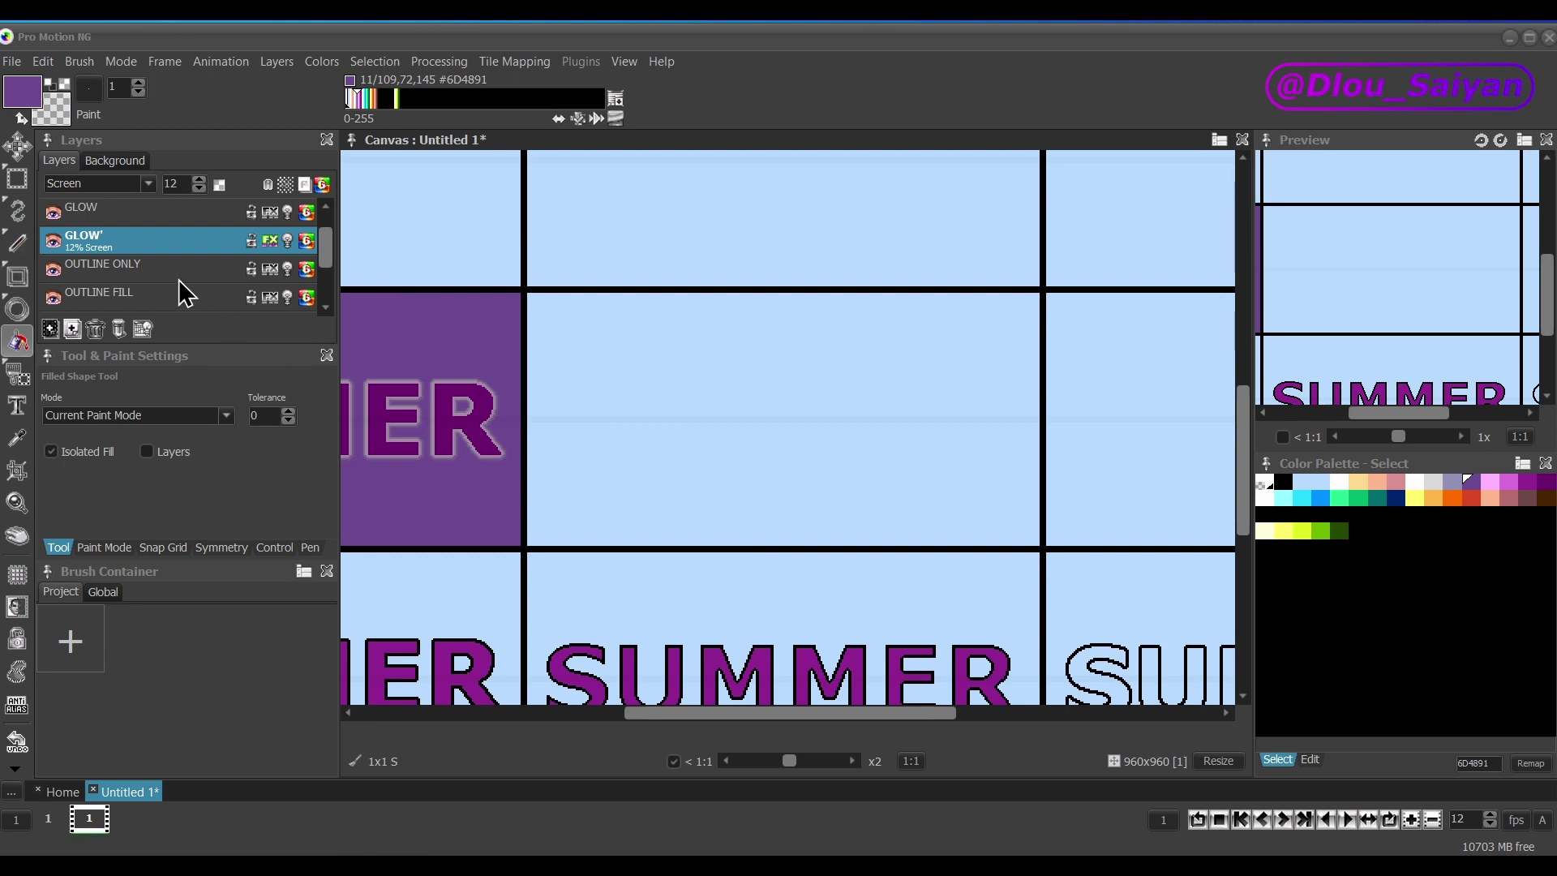
pyautogui.keyDown('ctrl'); pyautogui.click(504, 305); pyautogui.keyUp('ctrl')
pyautogui.click(540, 312)
# Group the GLOW and GLOW' layers into a folder named GLOW 1.
pyautogui.scroll(1, 97, 254)
pyautogui.click(97, 241)
pyautogui.keyDown('shift'); pyautogui.click(98, 270); pyautogui.keyUp('shift')
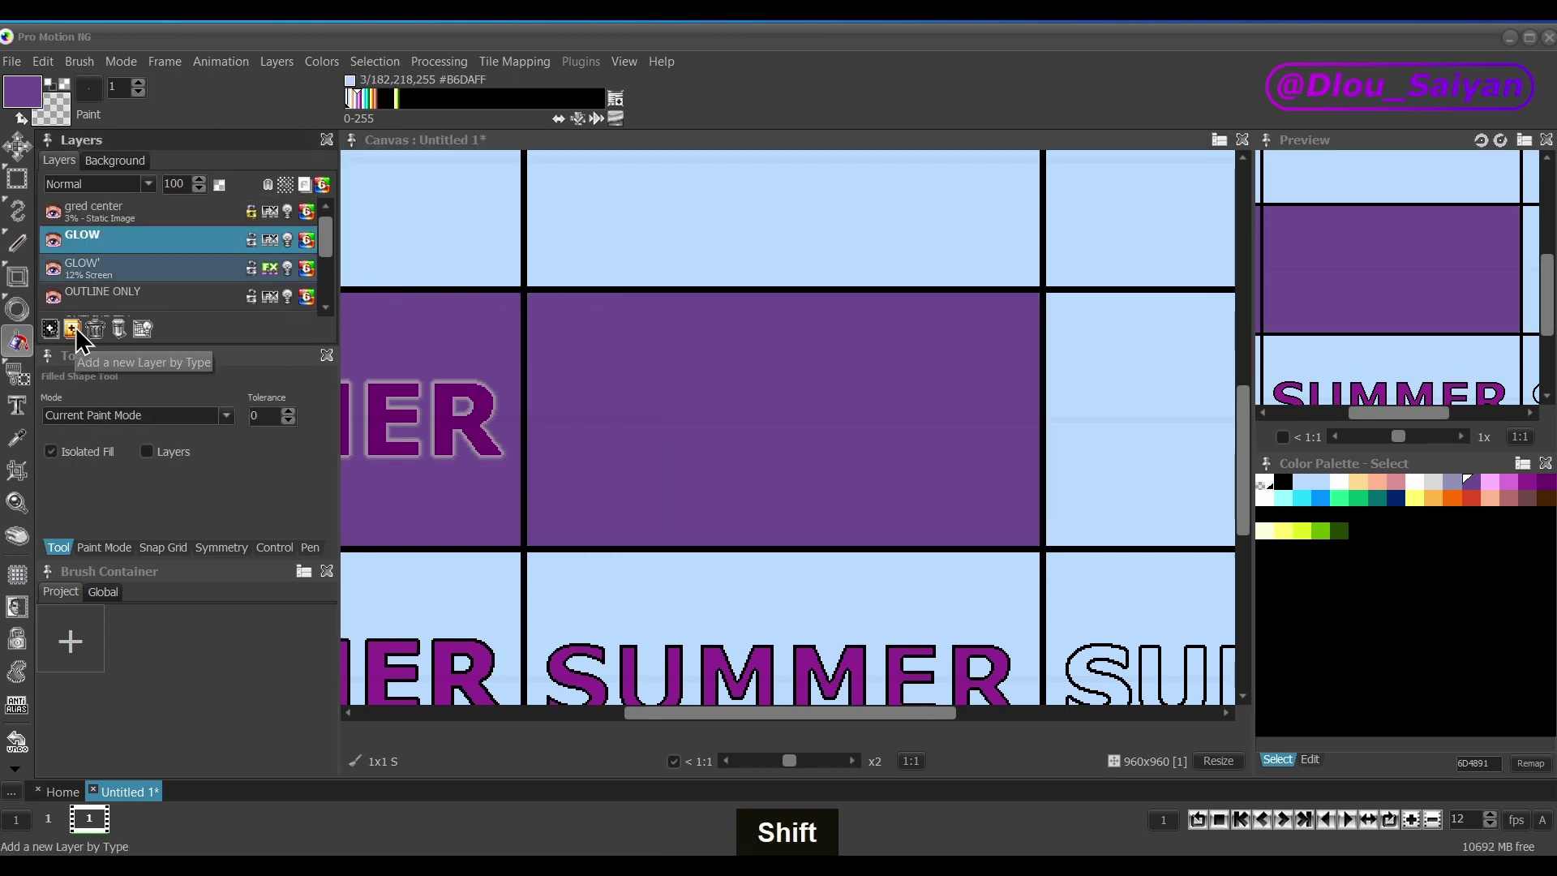
pyautogui.click(72, 329)
pyautogui.keyDown('shift'); pyautogui.click(114, 249); pyautogui.keyUp('shift')
pyautogui.press('Return')
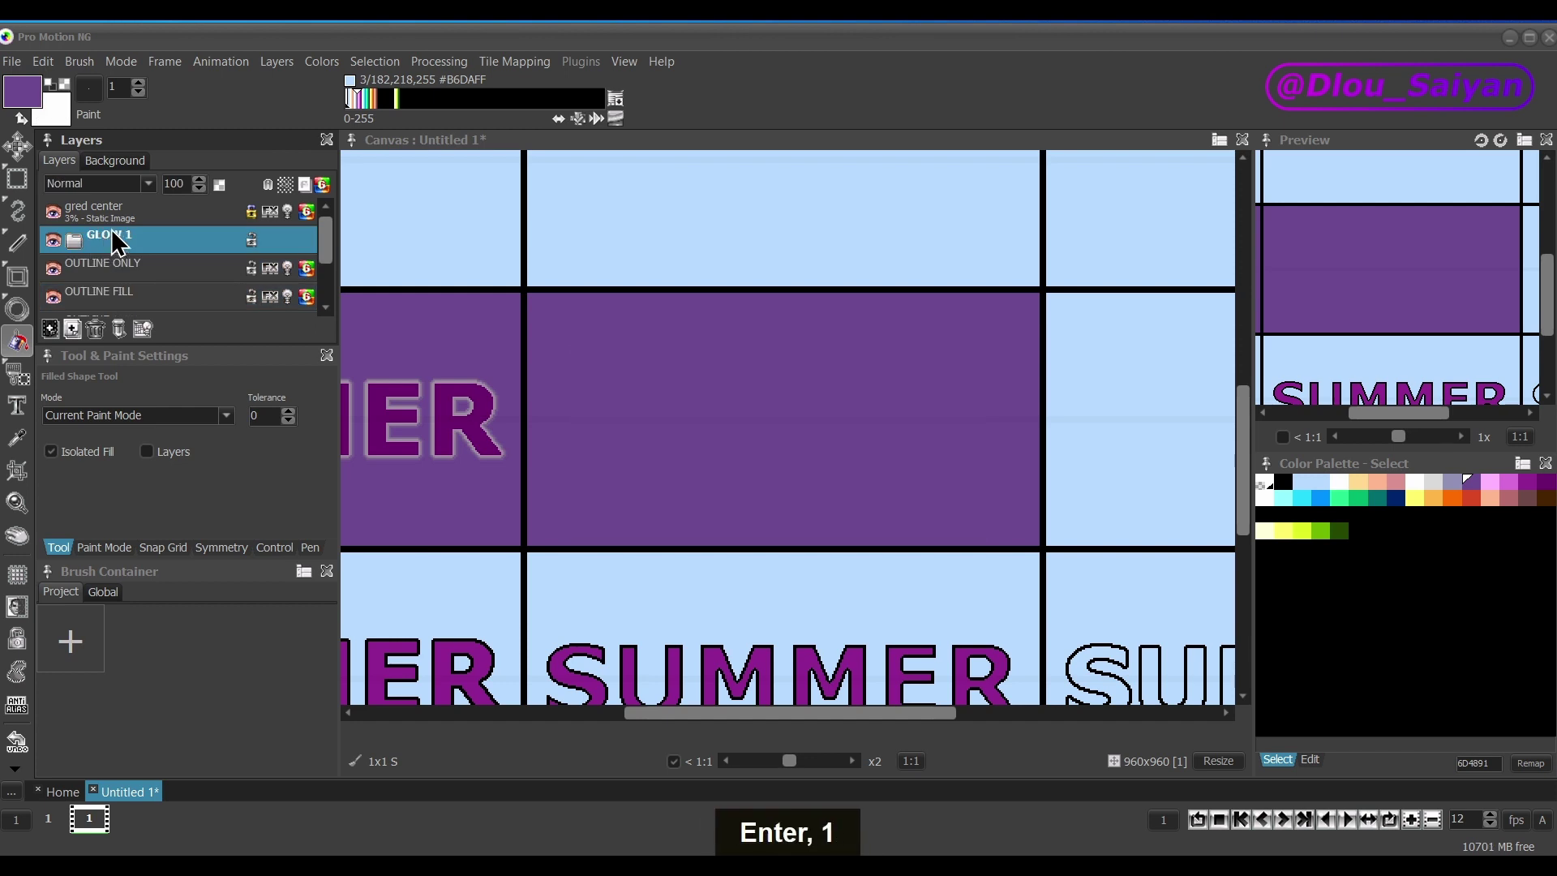
pyautogui.hotkey('ctrl', 'z')
pyautogui.press('2')
# Create a layer folder named GLOW 2 above GLOW 1, with new layers for the next glow text.
pyautogui.scroll(2, 783, 619)
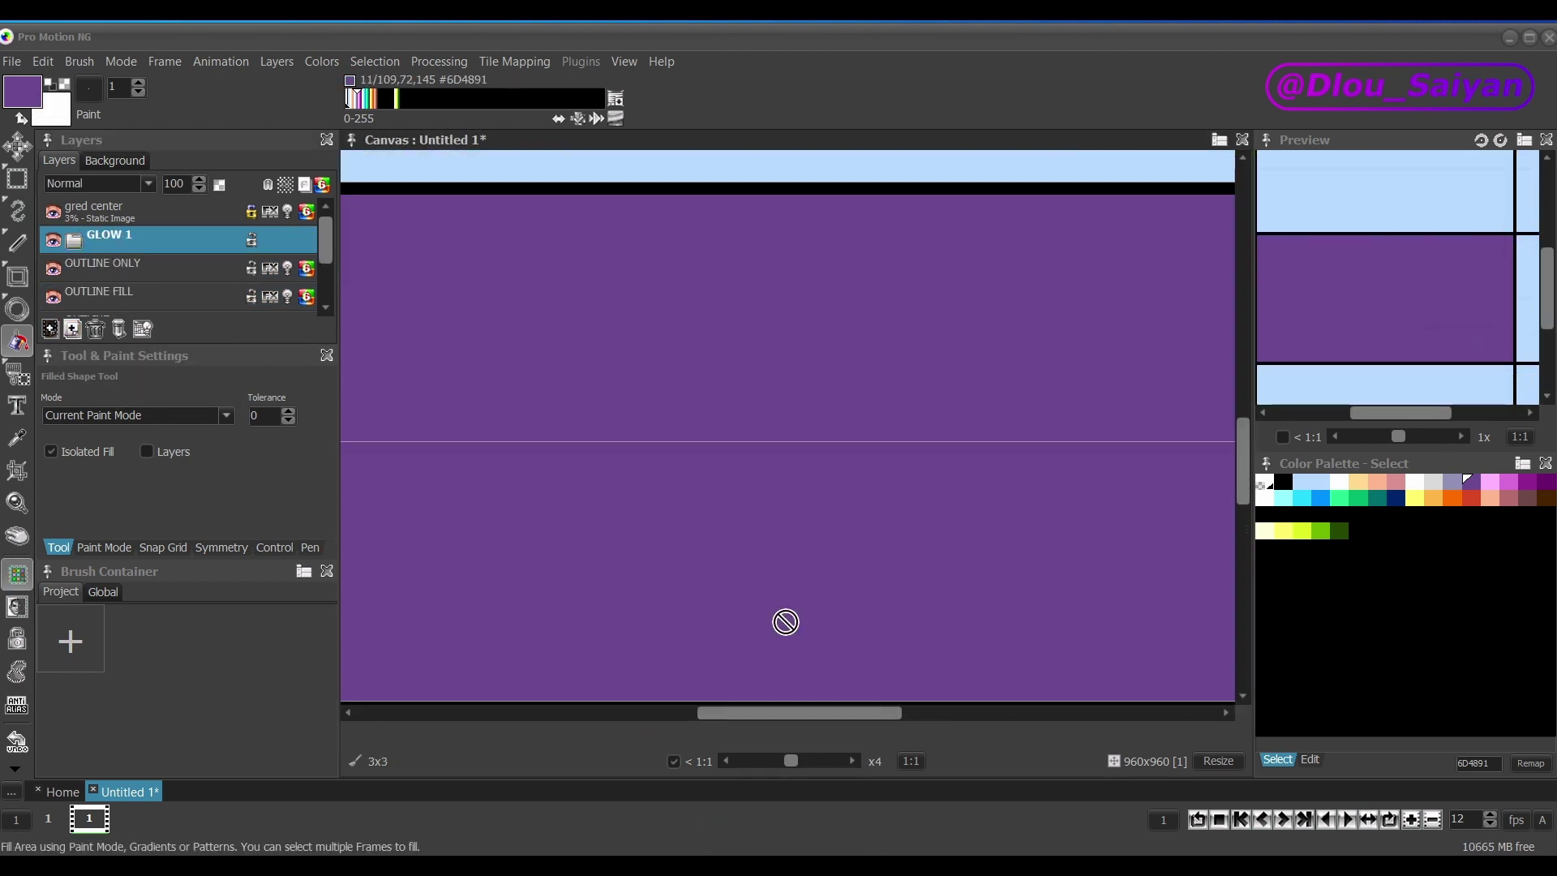
pyautogui.click(72, 328)
pyautogui.press('Return')
pyautogui.press('Return')
# Place bold Verdana size 36 SUMMER text in dark purple, centred in the empty purple cell.
pyautogui.press('t')
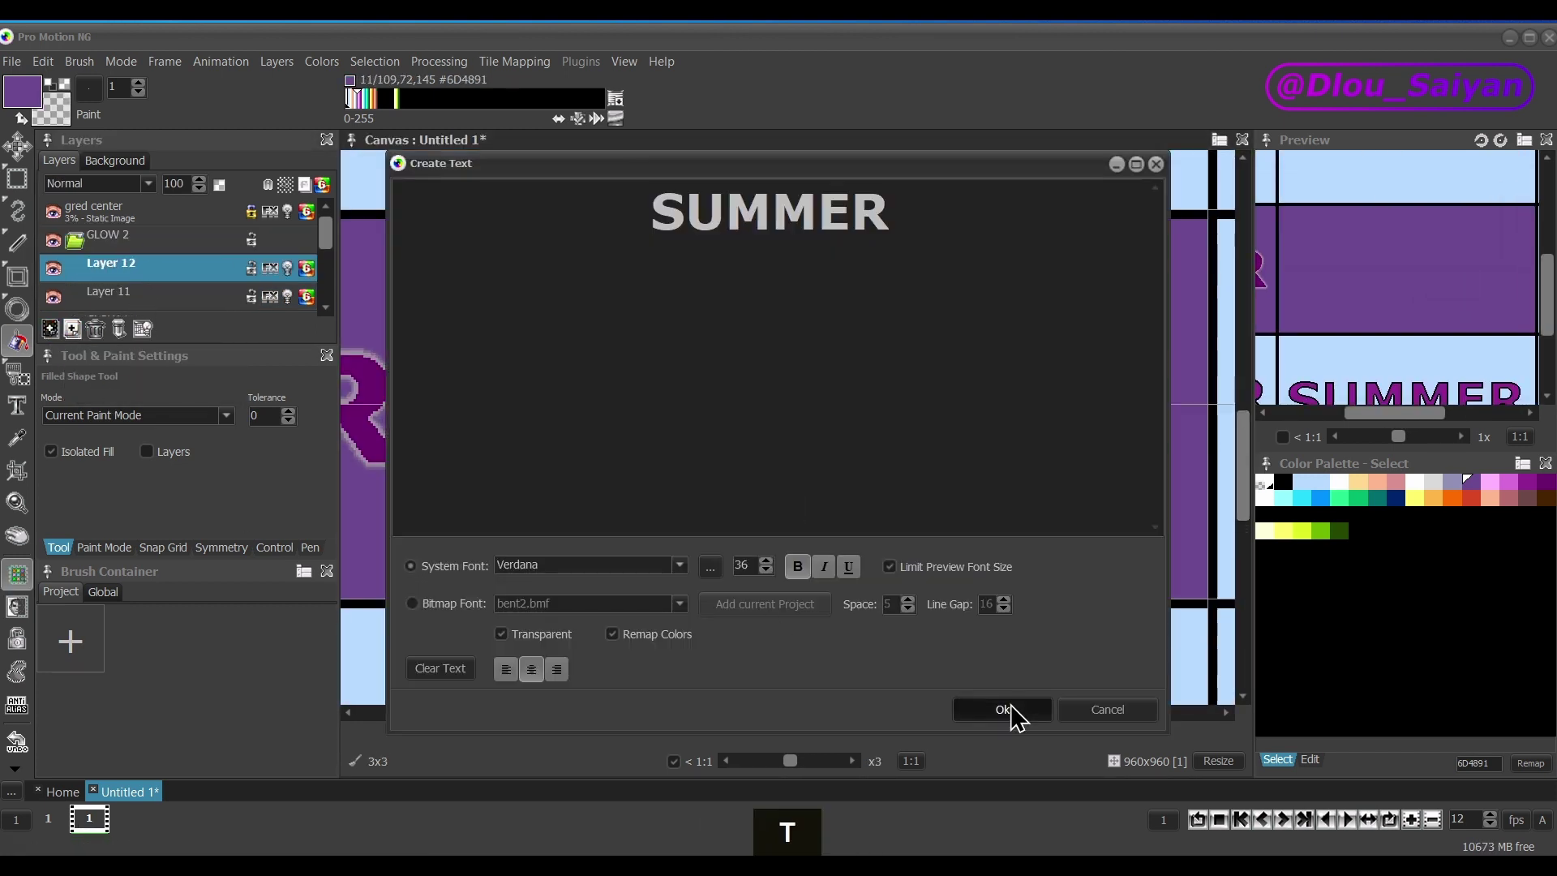
pyautogui.click(1008, 716)
pyautogui.click(875, 382)
# Remove the unused Layer 11 and duplicate the text layer, Layer 12.
pyautogui.click(95, 329)
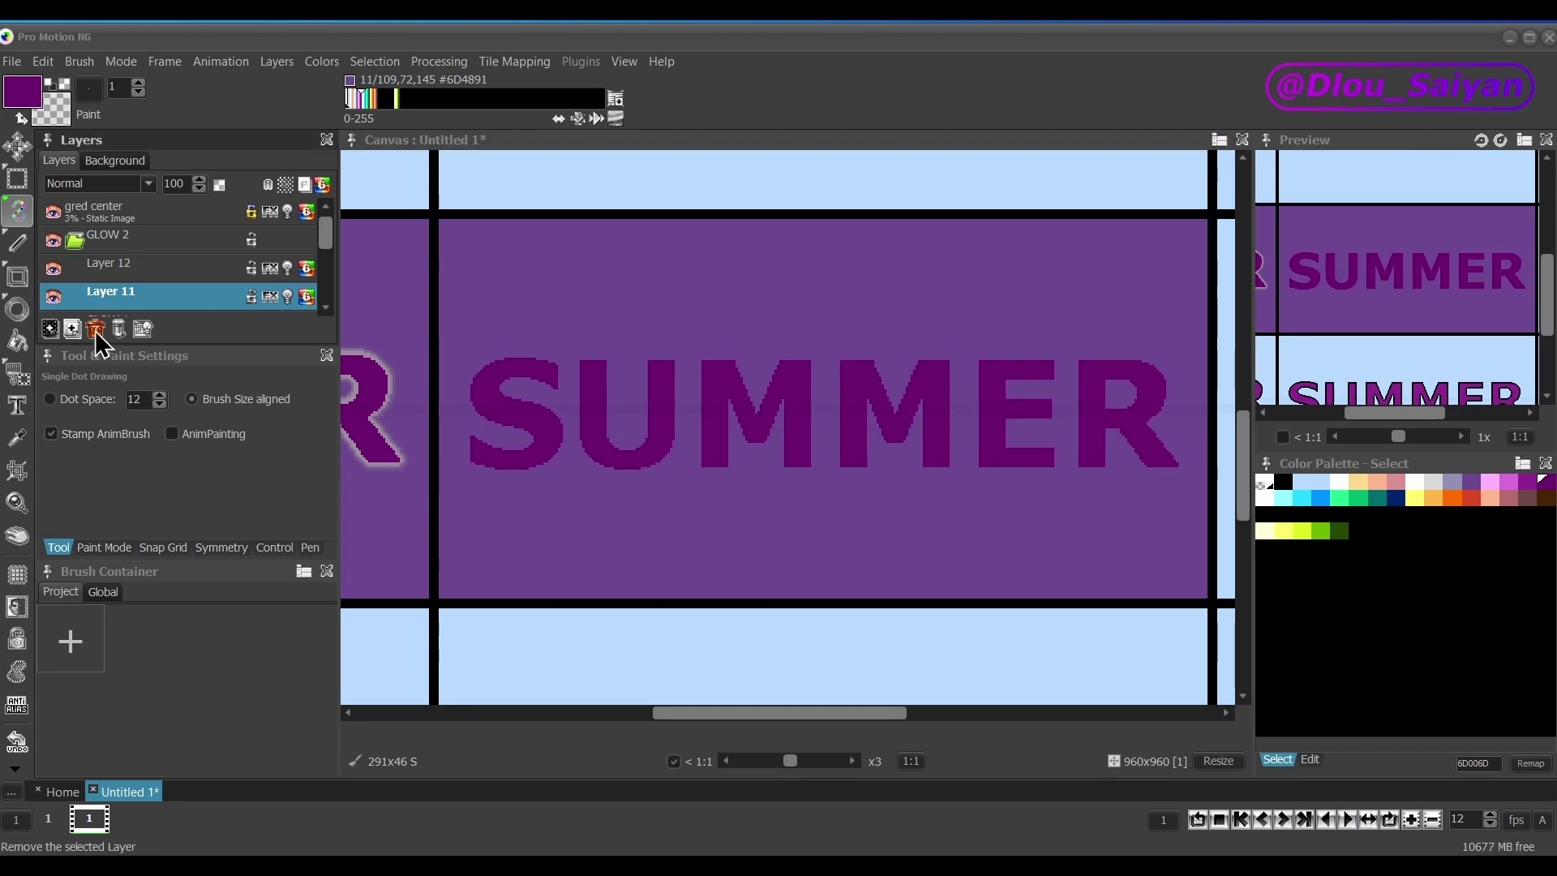
pyautogui.moveTo(111, 251); pyautogui.dragTo(140, 276)
pyautogui.click(270, 283)
pyautogui.moveTo(647, 206); pyautogui.dragTo(1058, 193)
pyautogui.click(1131, 608)
pyautogui.click(1212, 409)
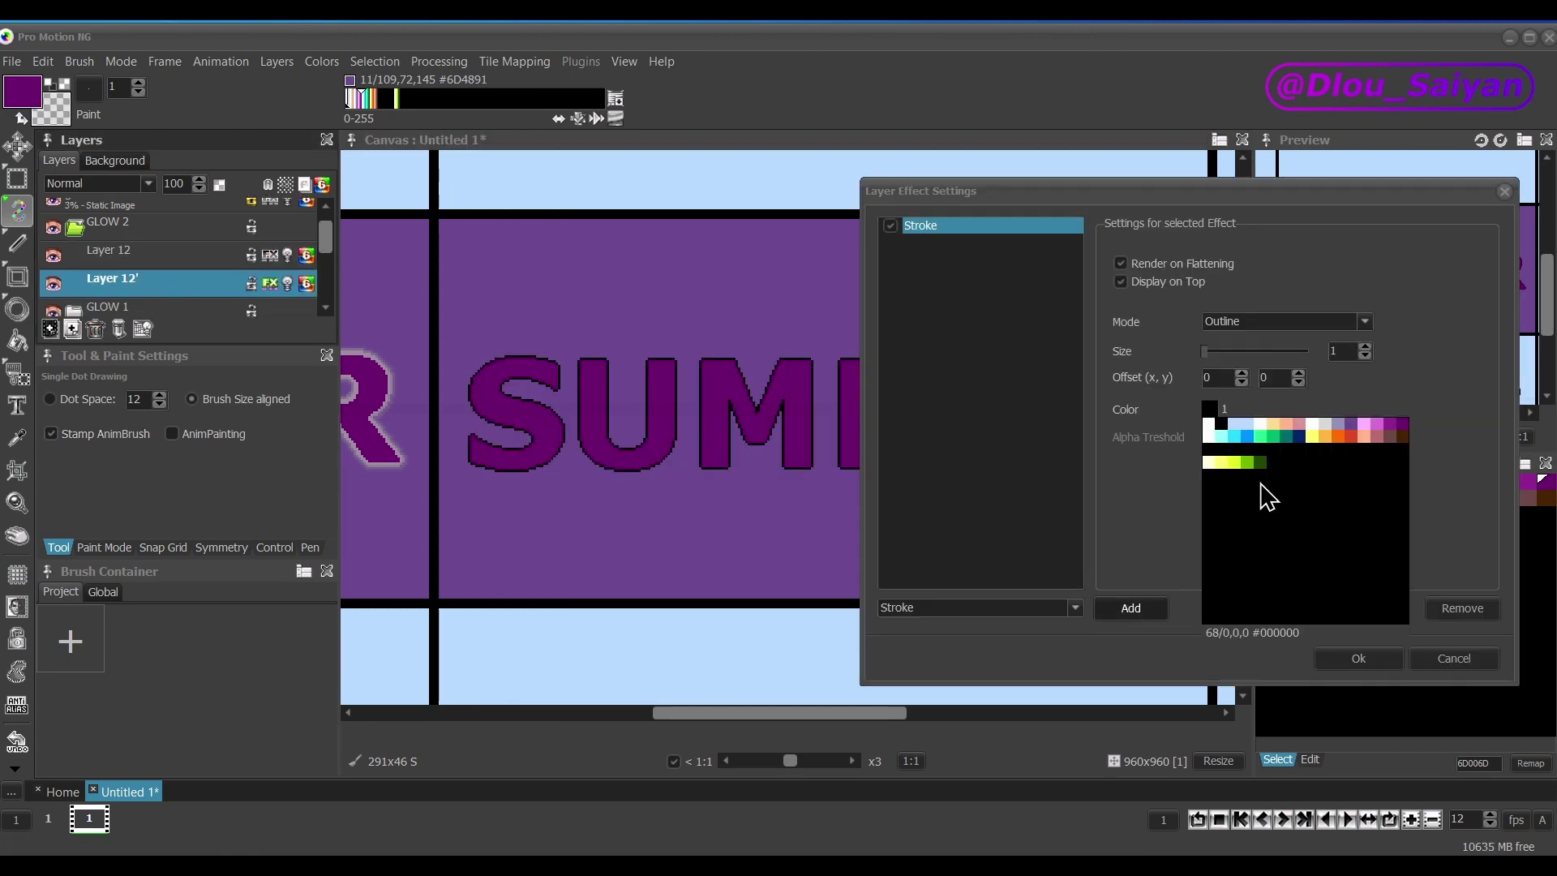
pyautogui.click(1444, 661)
# Set two empty palette slots below the yellow row to pale yellow #FFFFDA and dark olive #242400.
pyautogui.doubleClick(1266, 547)
pyautogui.click(509, 729)
pyautogui.click(1264, 531)
pyautogui.click(956, 728)
pyautogui.doubleClick(1393, 548)
pyautogui.click(505, 450)
pyautogui.click(717, 205)
pyautogui.click(956, 728)
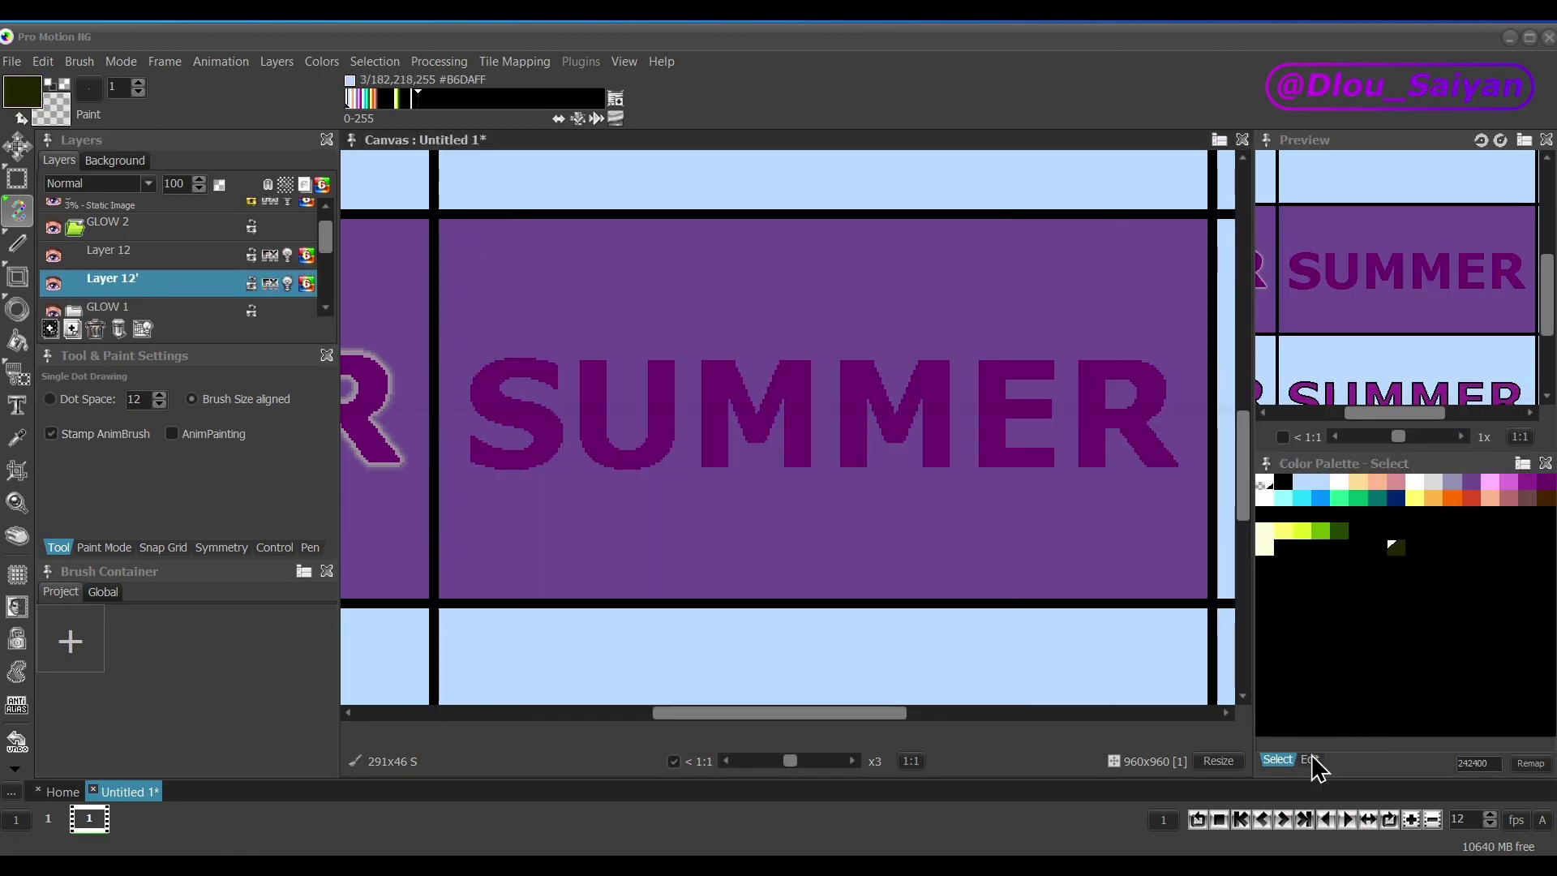
# Fill the palette slots between the pale yellow and dark olive with a gradient ramp.
pyautogui.click(1311, 760)
pyautogui.press('r')
pyautogui.press('r')
# Start the glow on Layer 12' with Outline-mode Stroke effects in the pale yellow, palette color 64.
pyautogui.click(270, 284)
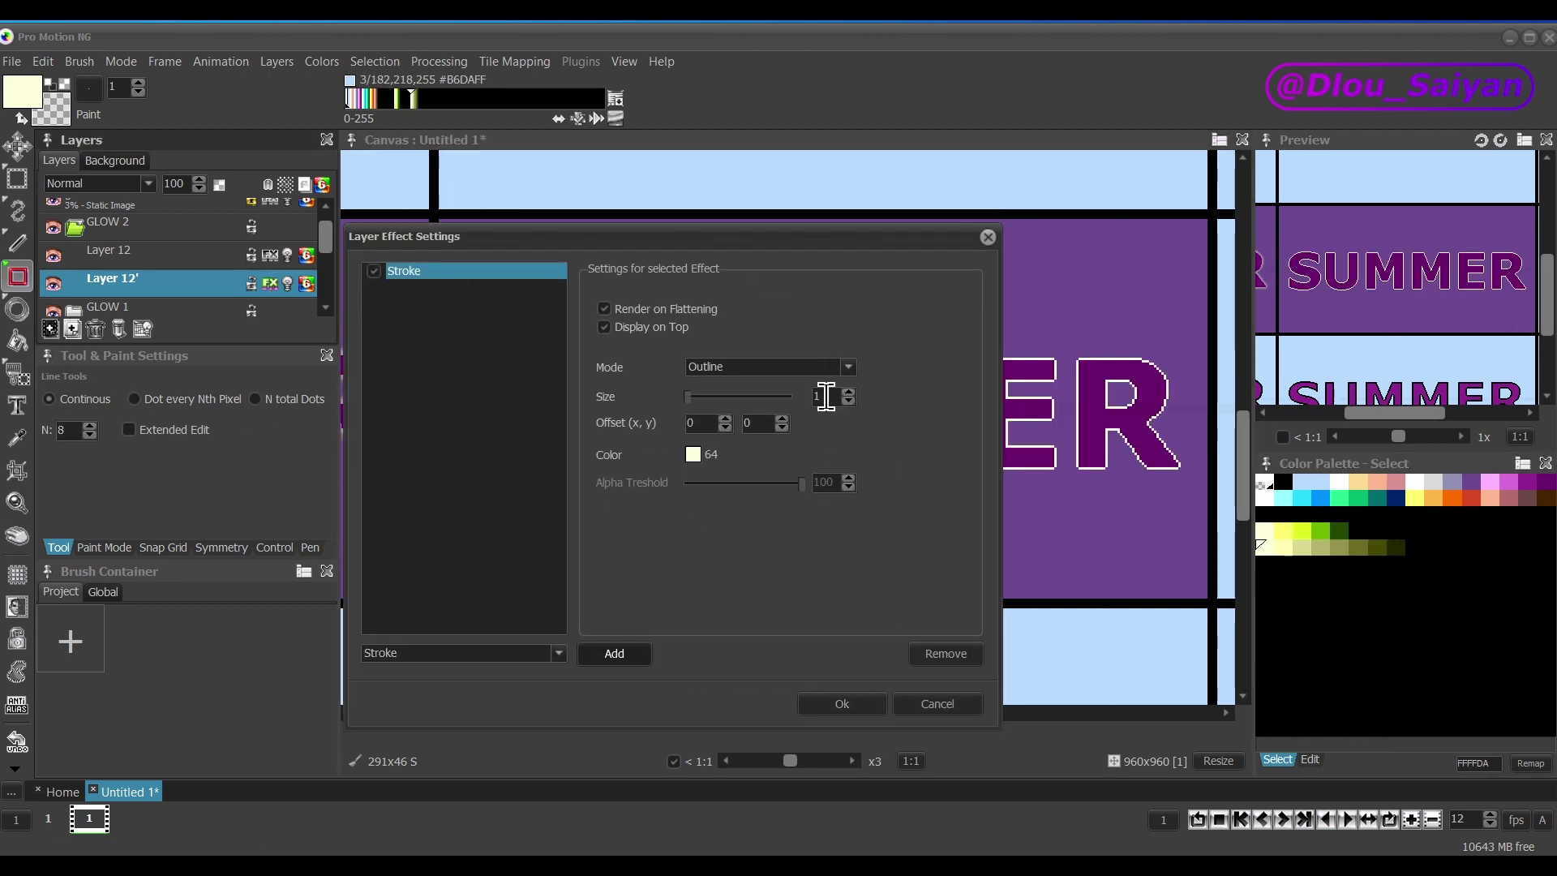
pyautogui.click(848, 393)
pyautogui.click(694, 455)
pyautogui.click(692, 517)
# Add a third stroke of size 9 in #DADA91 and a larger fourth stroke in a darker ramp yellow.
pyautogui.click(615, 653)
pyautogui.click(848, 393)
pyautogui.click(693, 455)
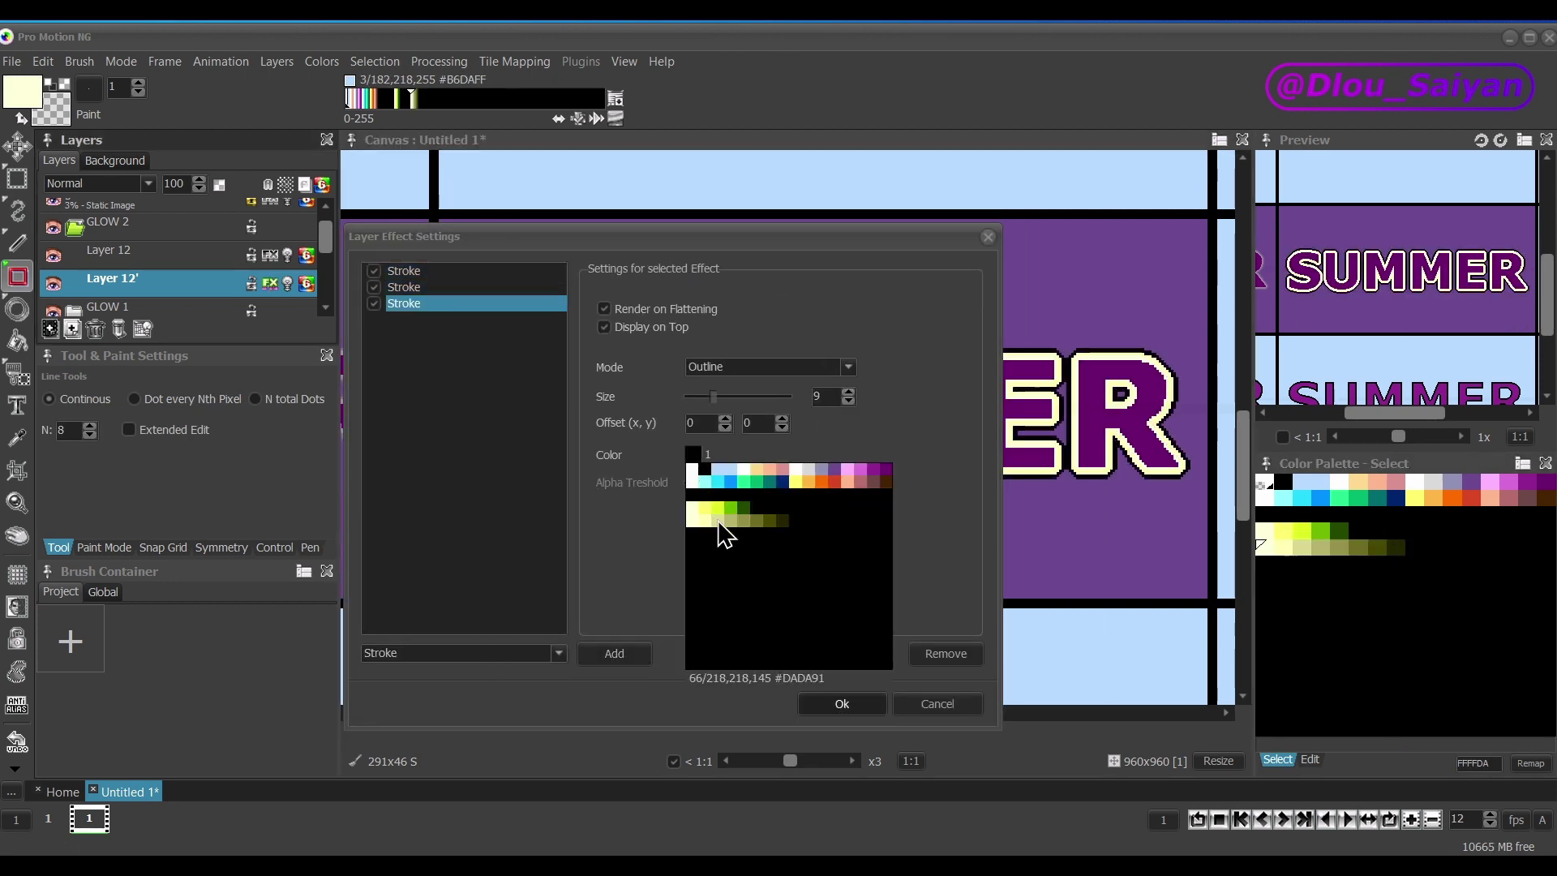
pyautogui.click(718, 522)
pyautogui.click(615, 653)
pyautogui.click(848, 393)
pyautogui.click(693, 455)
pyautogui.click(740, 526)
# Add a fifth stroke in a darker yellow and a sixth stroke of size 20 in palette color 69.
pyautogui.click(615, 654)
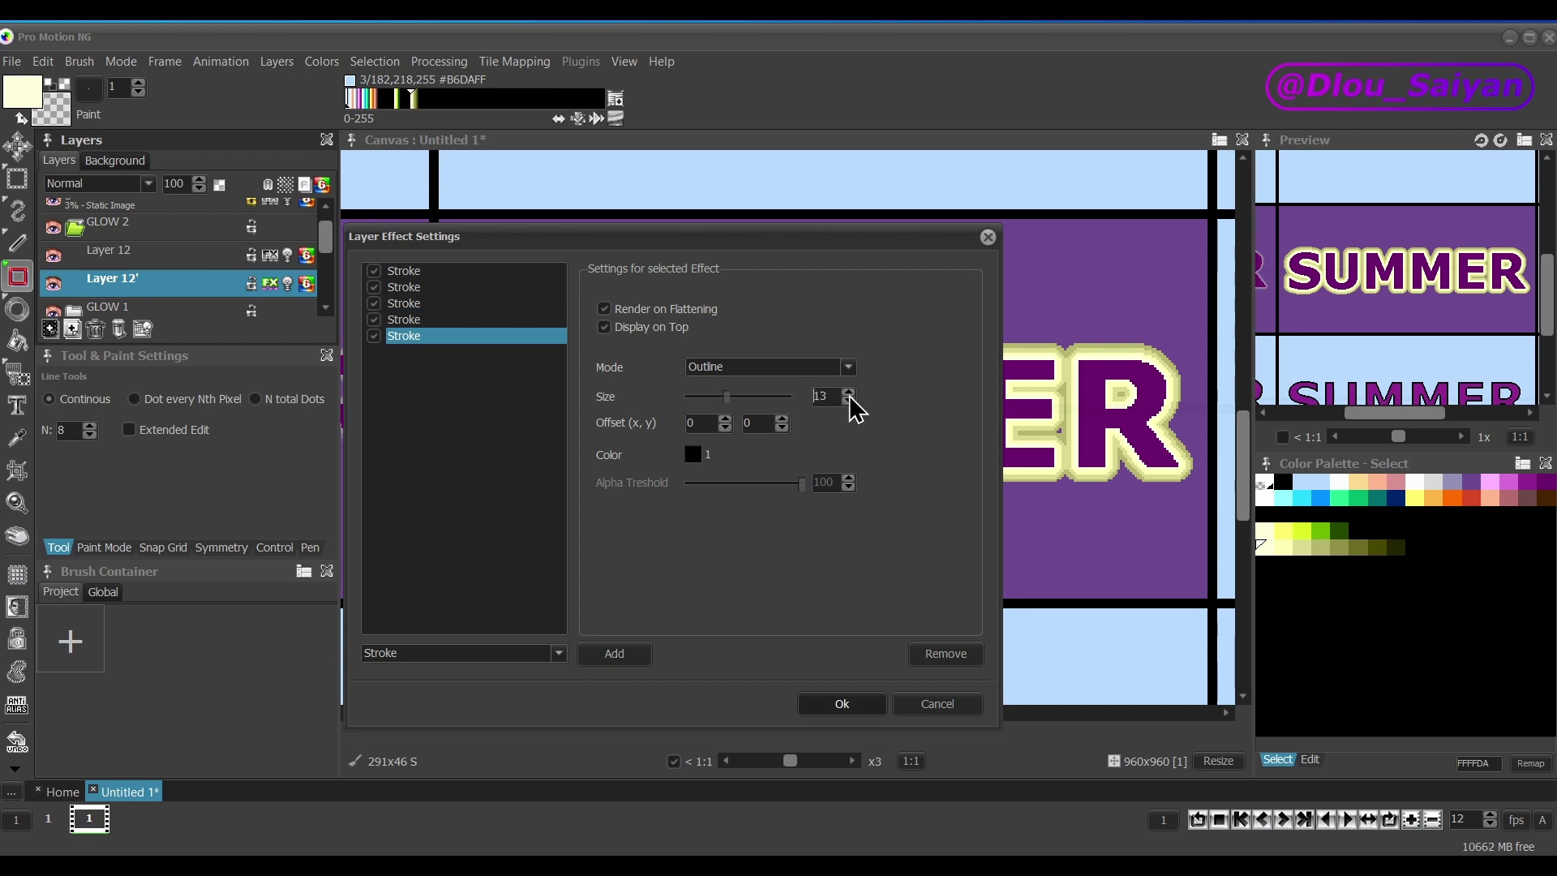
pyautogui.click(849, 392)
pyautogui.click(694, 455)
pyautogui.click(737, 538)
pyautogui.click(615, 654)
pyautogui.click(848, 393)
pyautogui.click(694, 455)
pyautogui.click(758, 532)
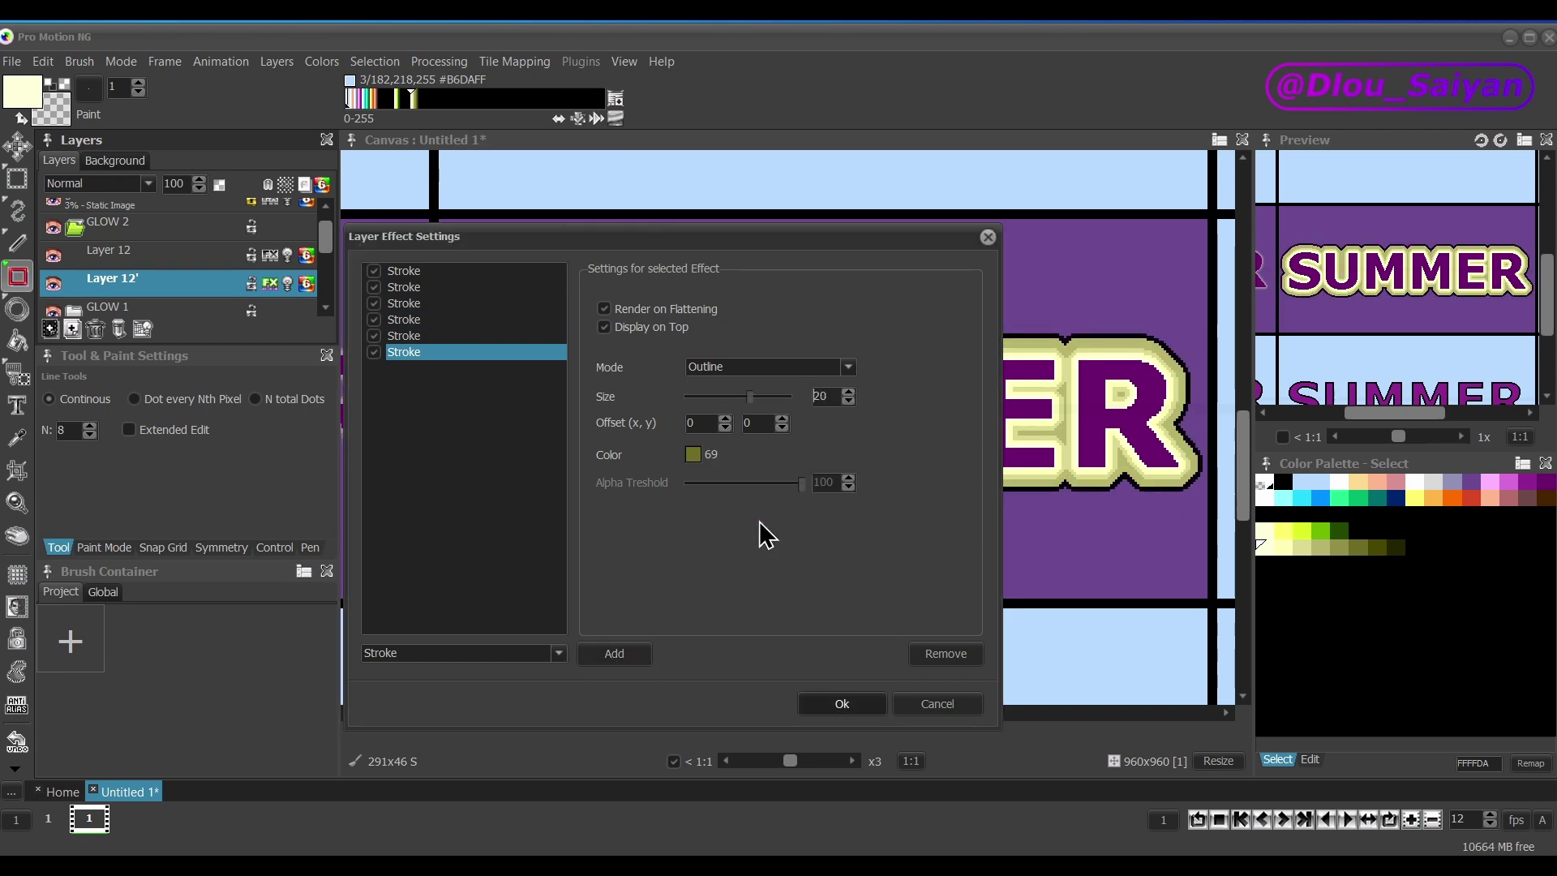
# Add two more outer strokes, giving the seventh a dark olive from the ramp, and apply the layer effects.
pyautogui.click(615, 653)
pyautogui.click(848, 392)
pyautogui.click(693, 455)
pyautogui.click(747, 536)
pyautogui.click(615, 654)
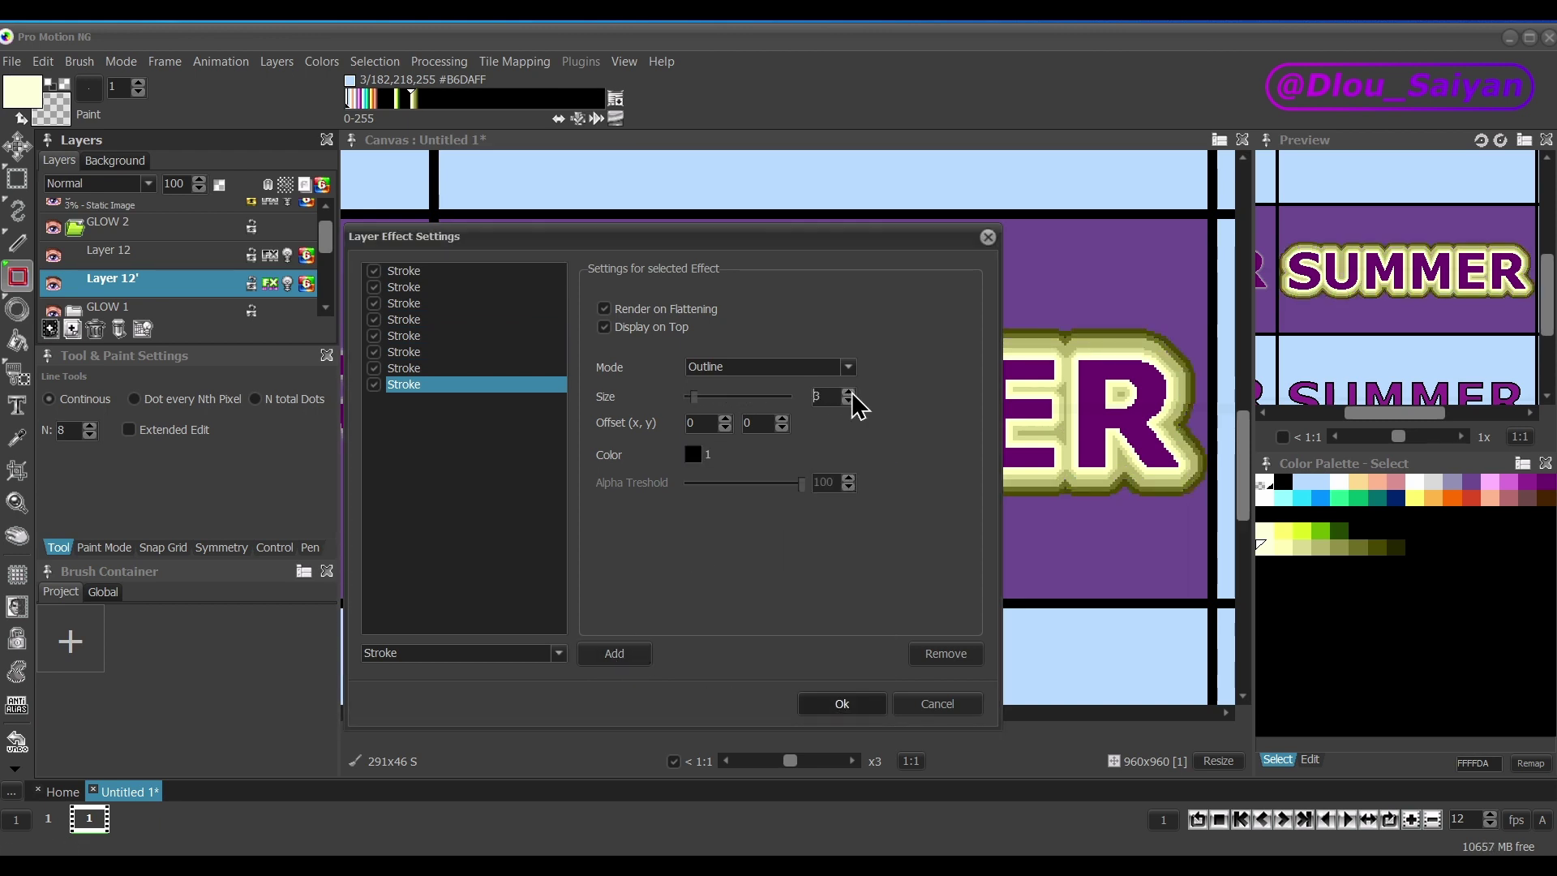
pyautogui.click(848, 393)
pyautogui.click(842, 703)
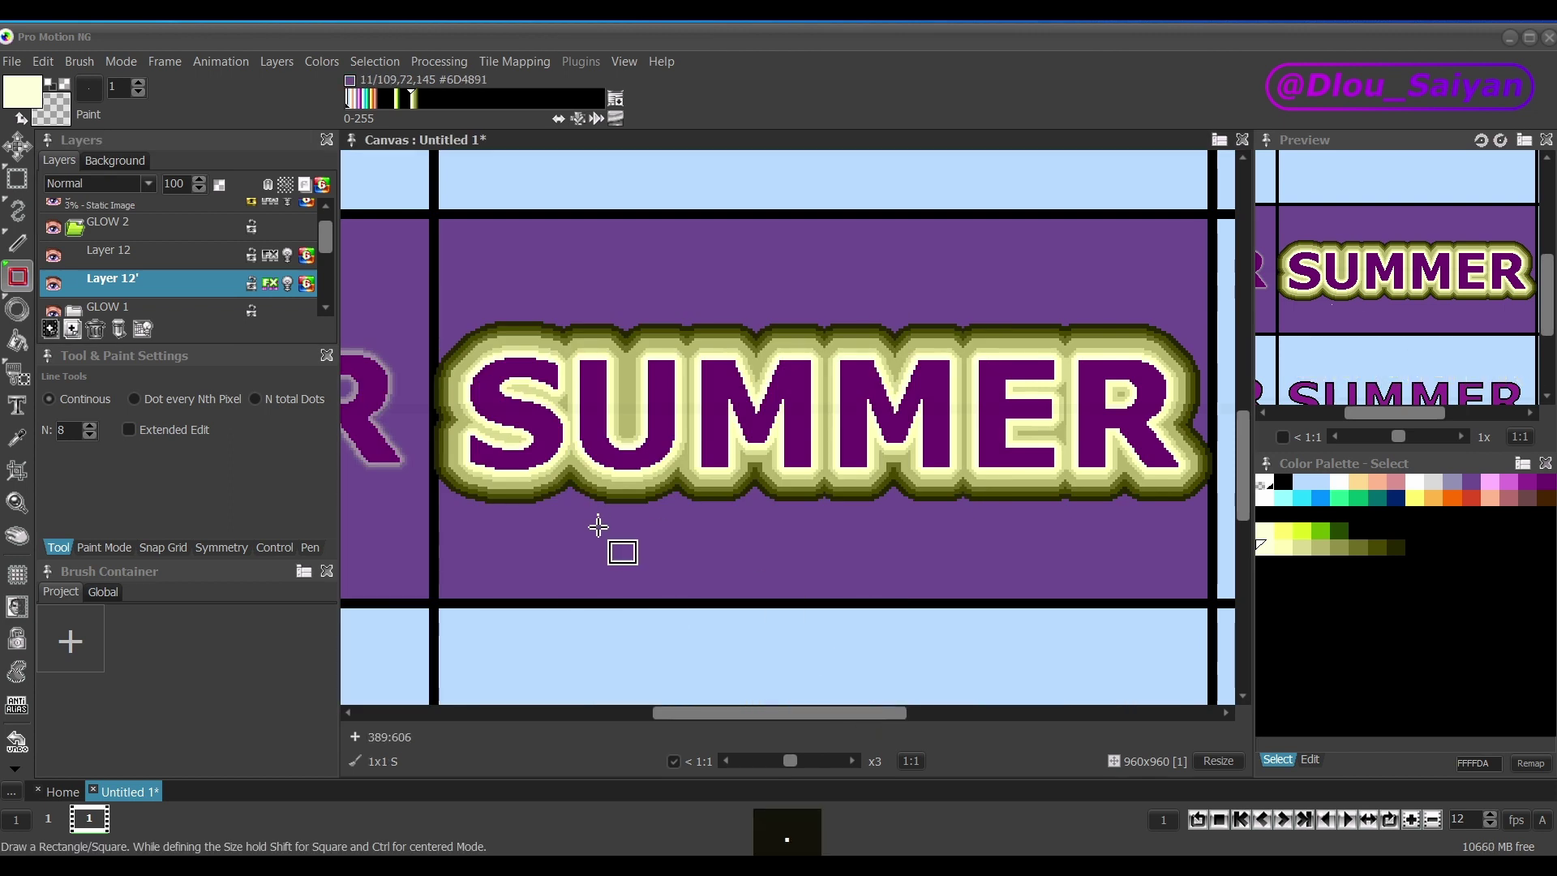
# Set Layer 12' to 14 percent opacity and the Screen blend mode.
pyautogui.click(180, 185)
pyautogui.moveTo(304, 209); pyautogui.dragTo(193, 217)
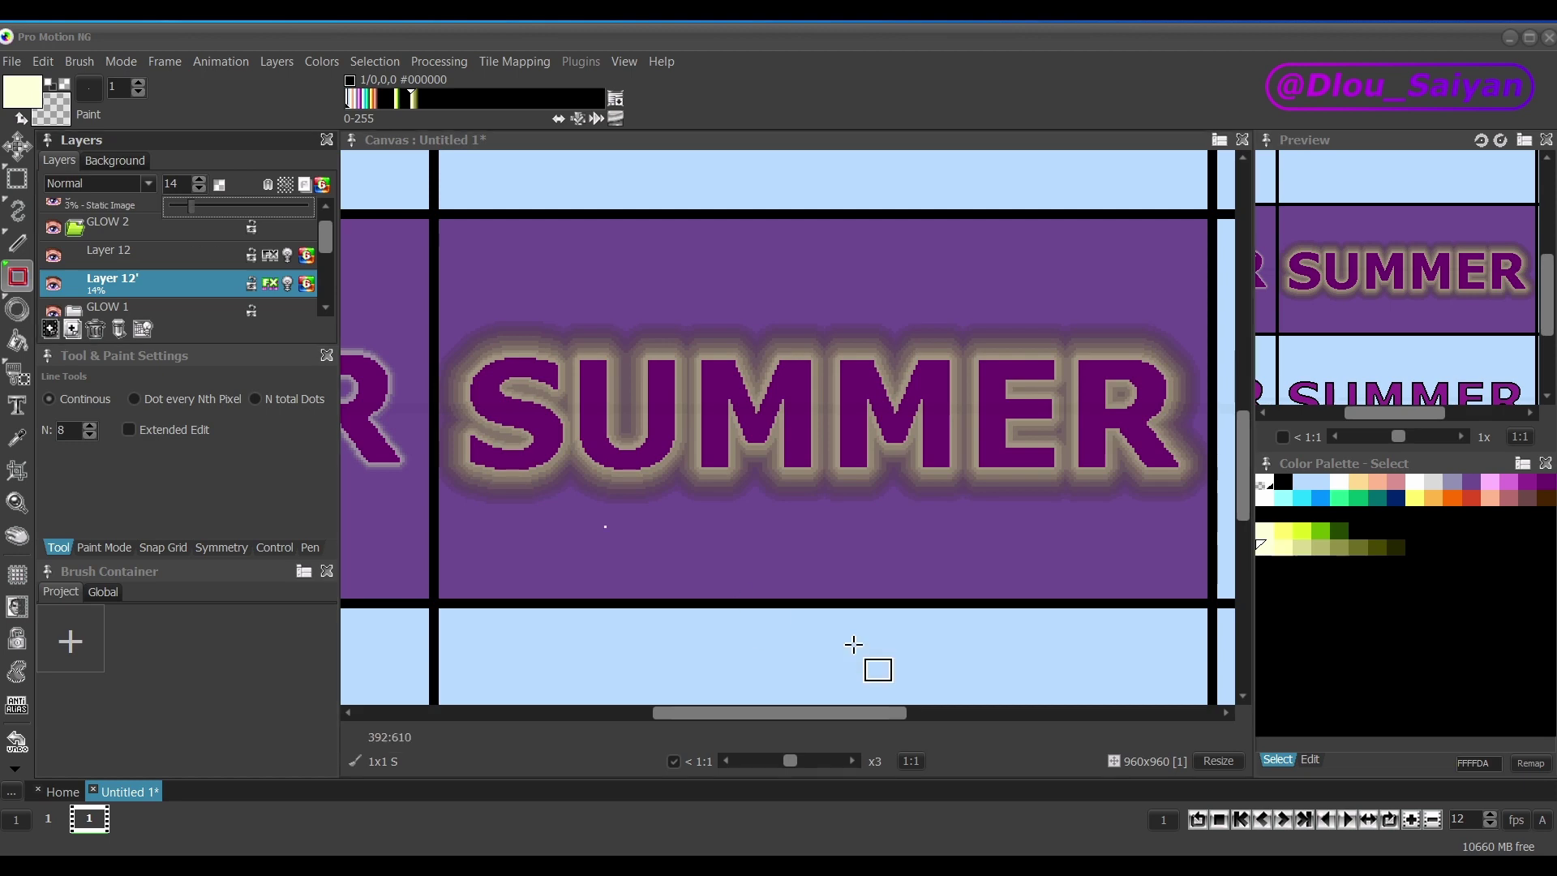
pyautogui.scroll(-2, 722, 527)
pyautogui.scroll(1, 723, 528)
pyautogui.click(116, 181)
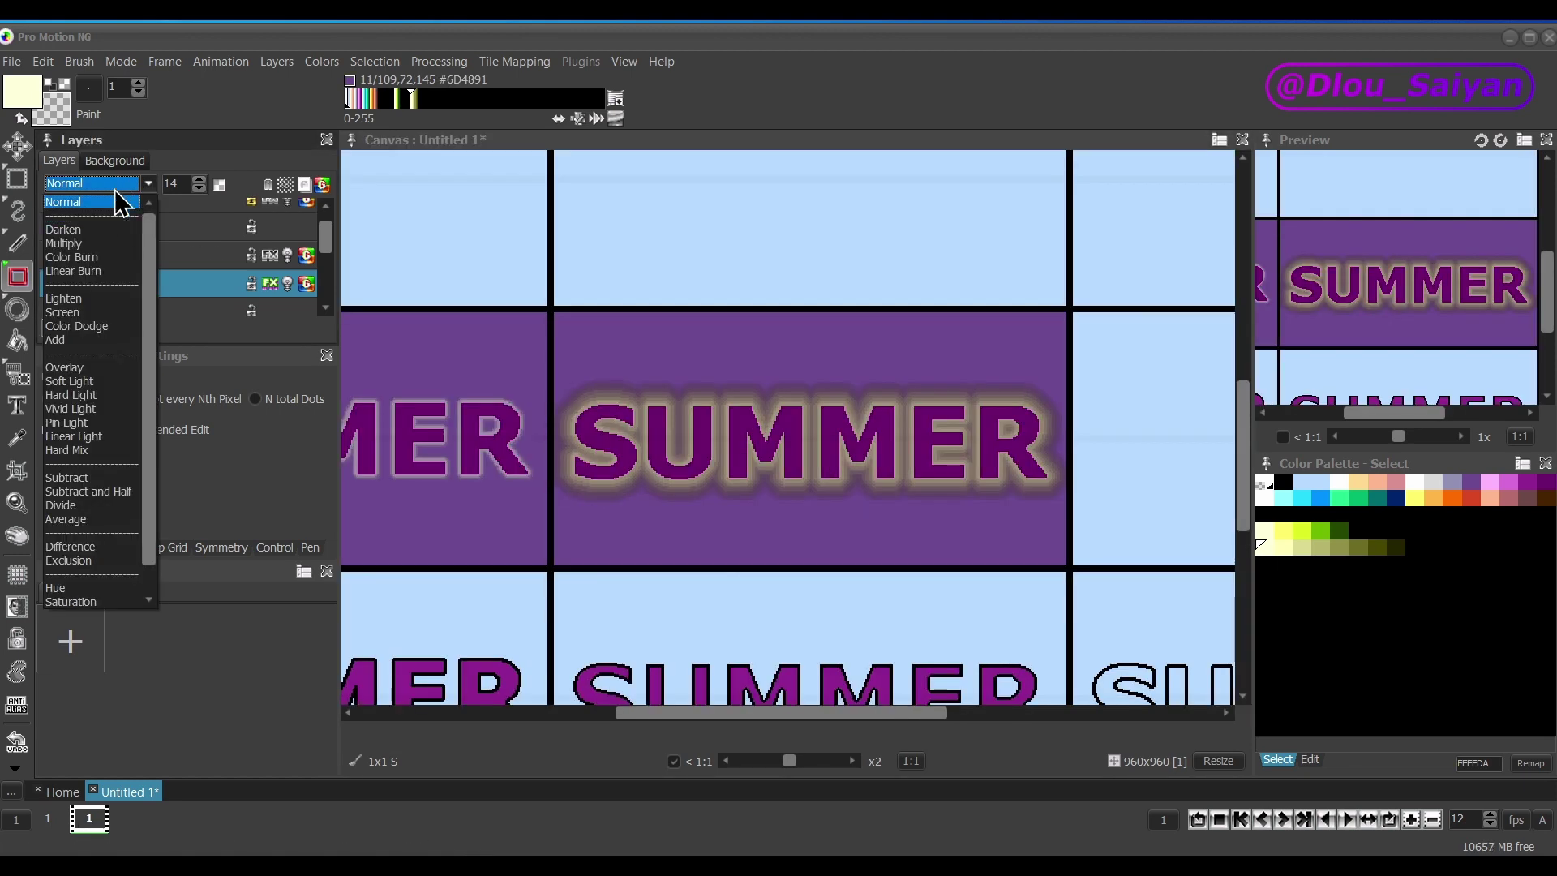
pyautogui.click(93, 313)
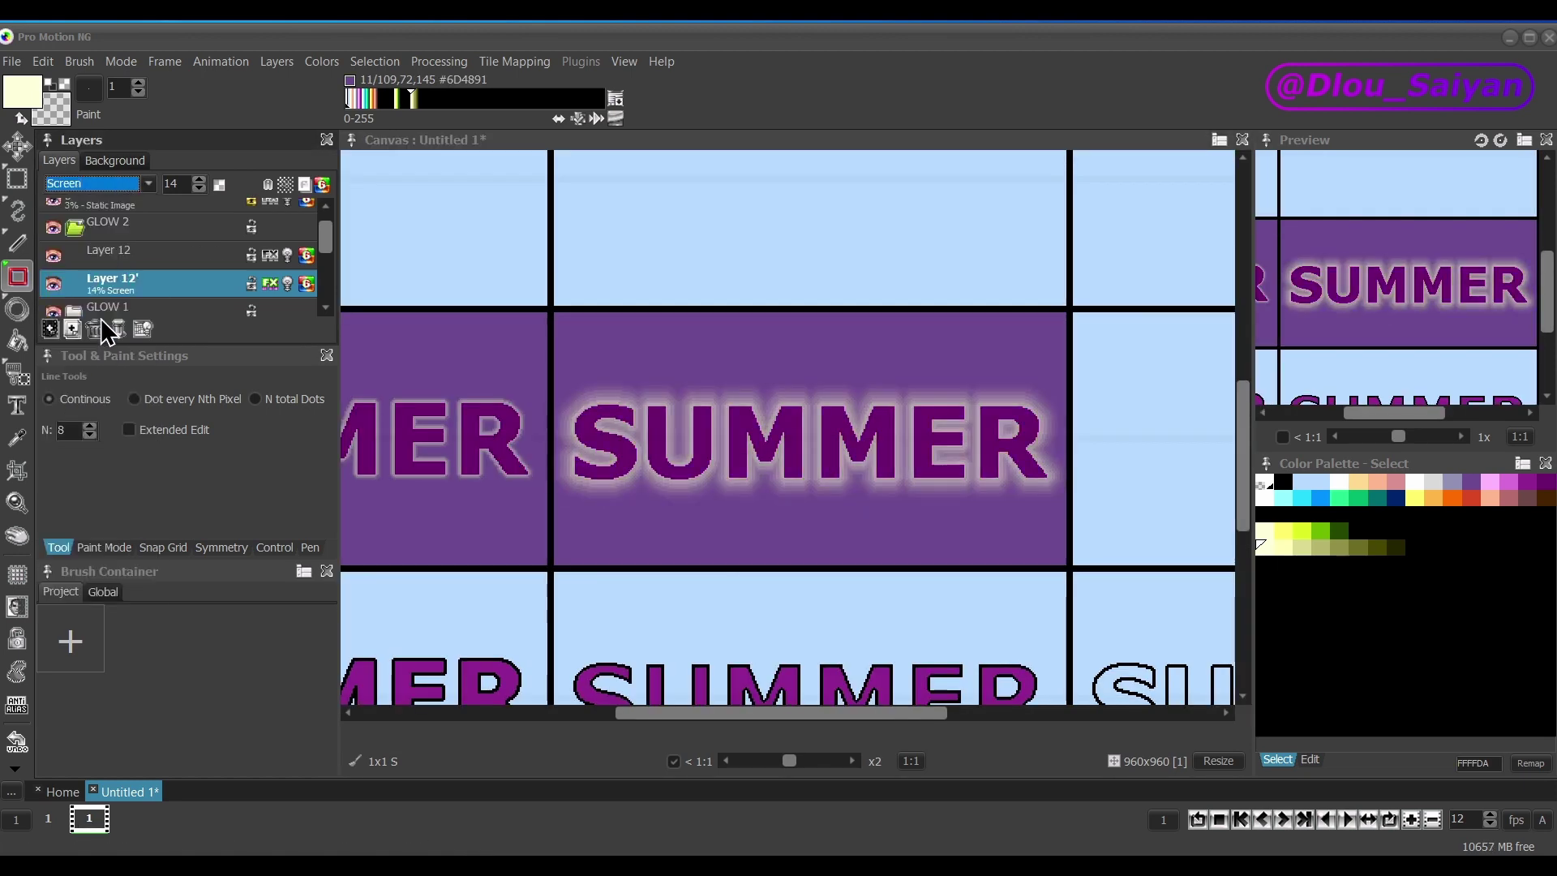
# Try blend modes from Overlay through Hard Light to Hard Mix on Layer 12' and restore Screen.
pyautogui.scroll(-1, 661, 529)
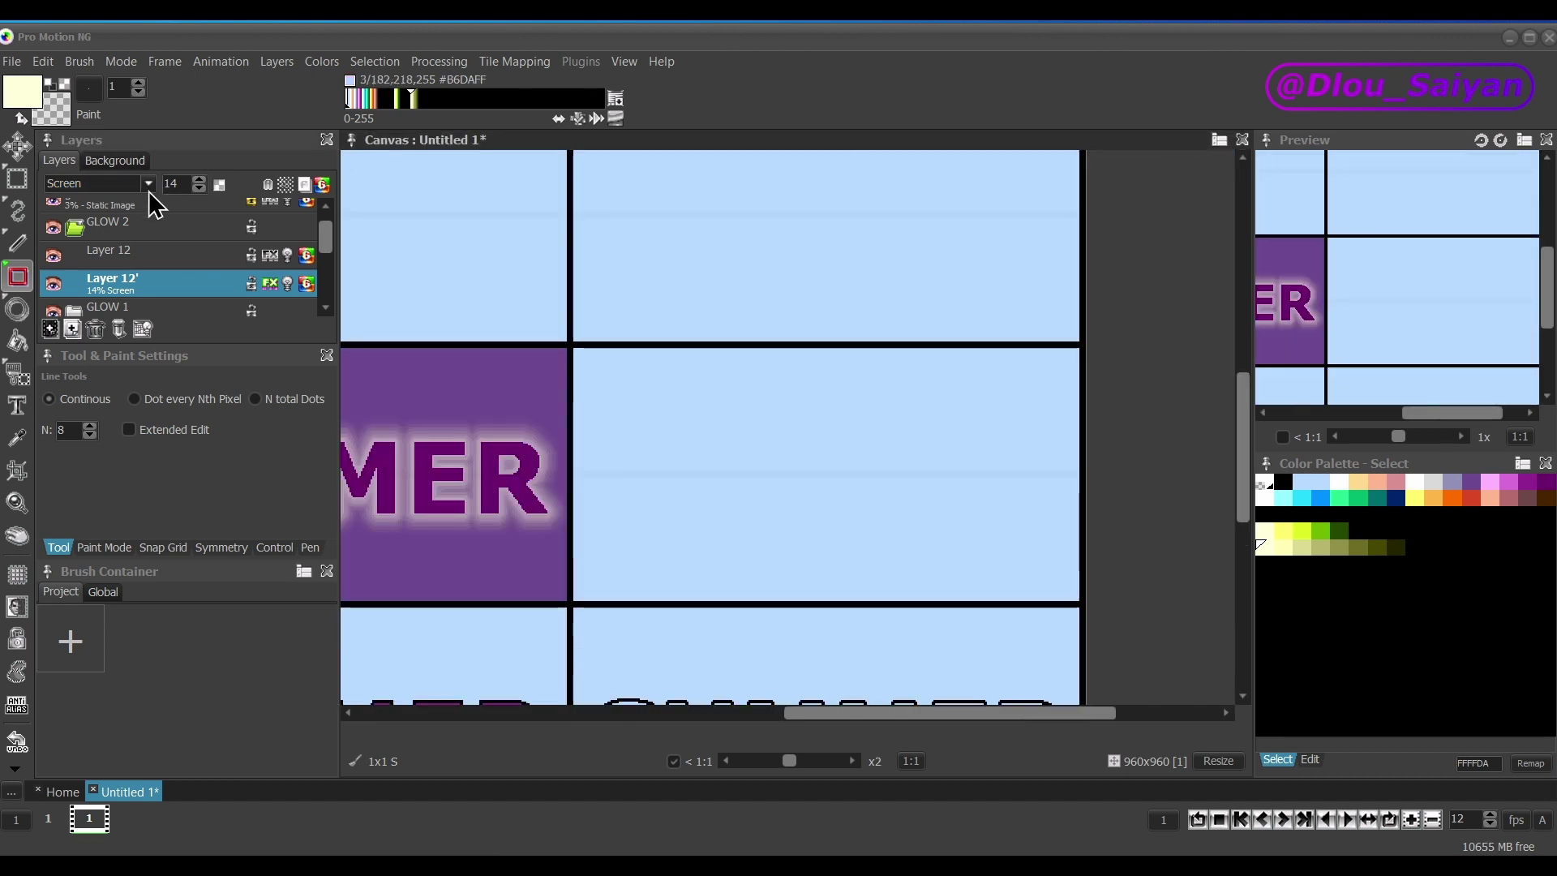
pyautogui.click(149, 183)
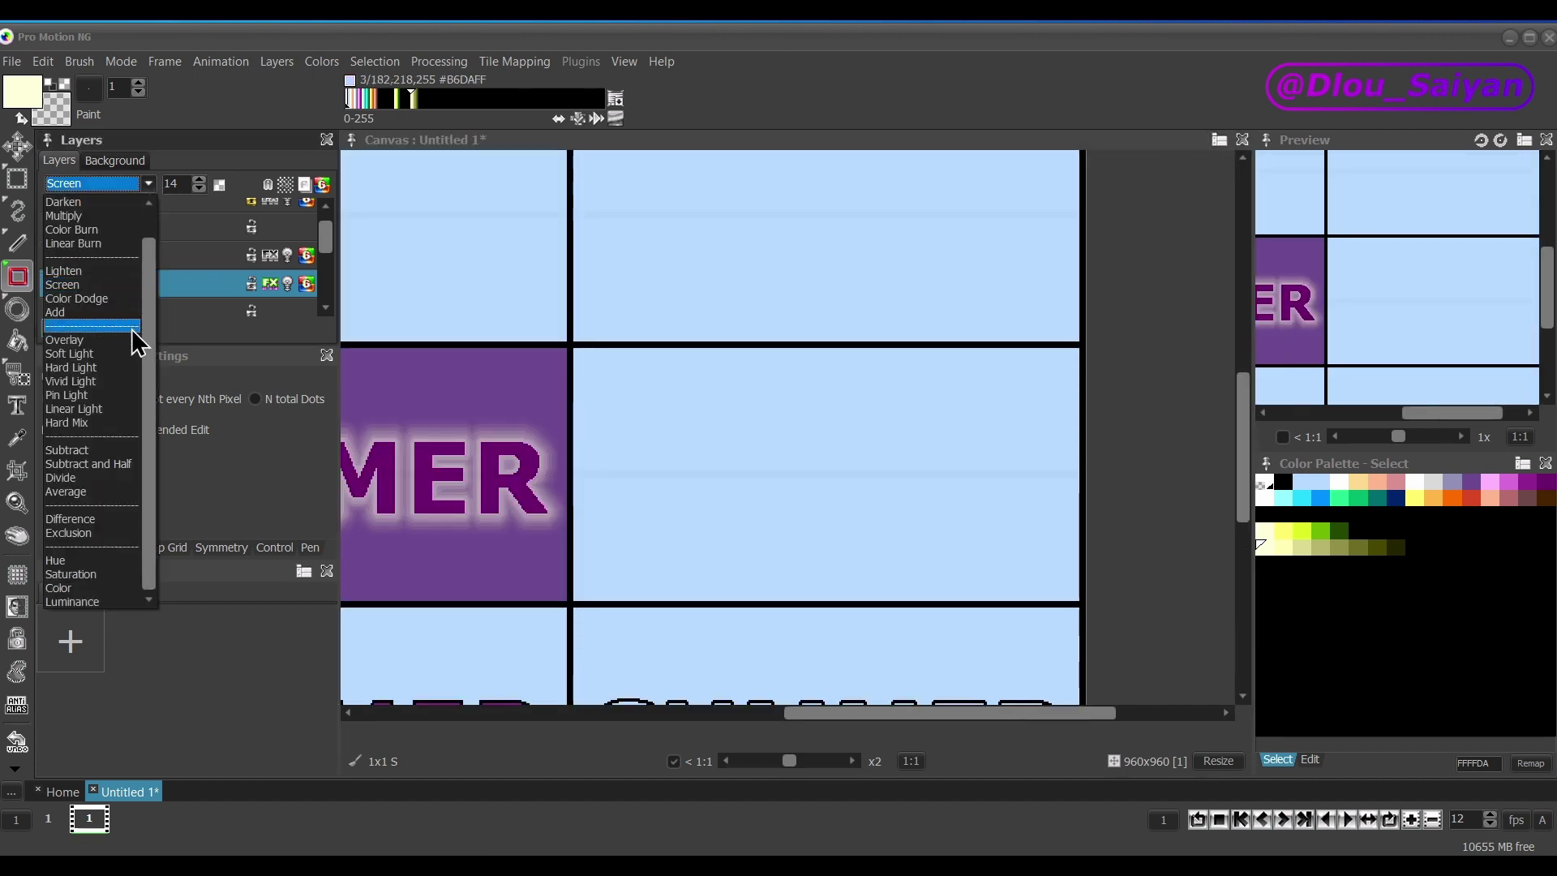
pyautogui.click(105, 347)
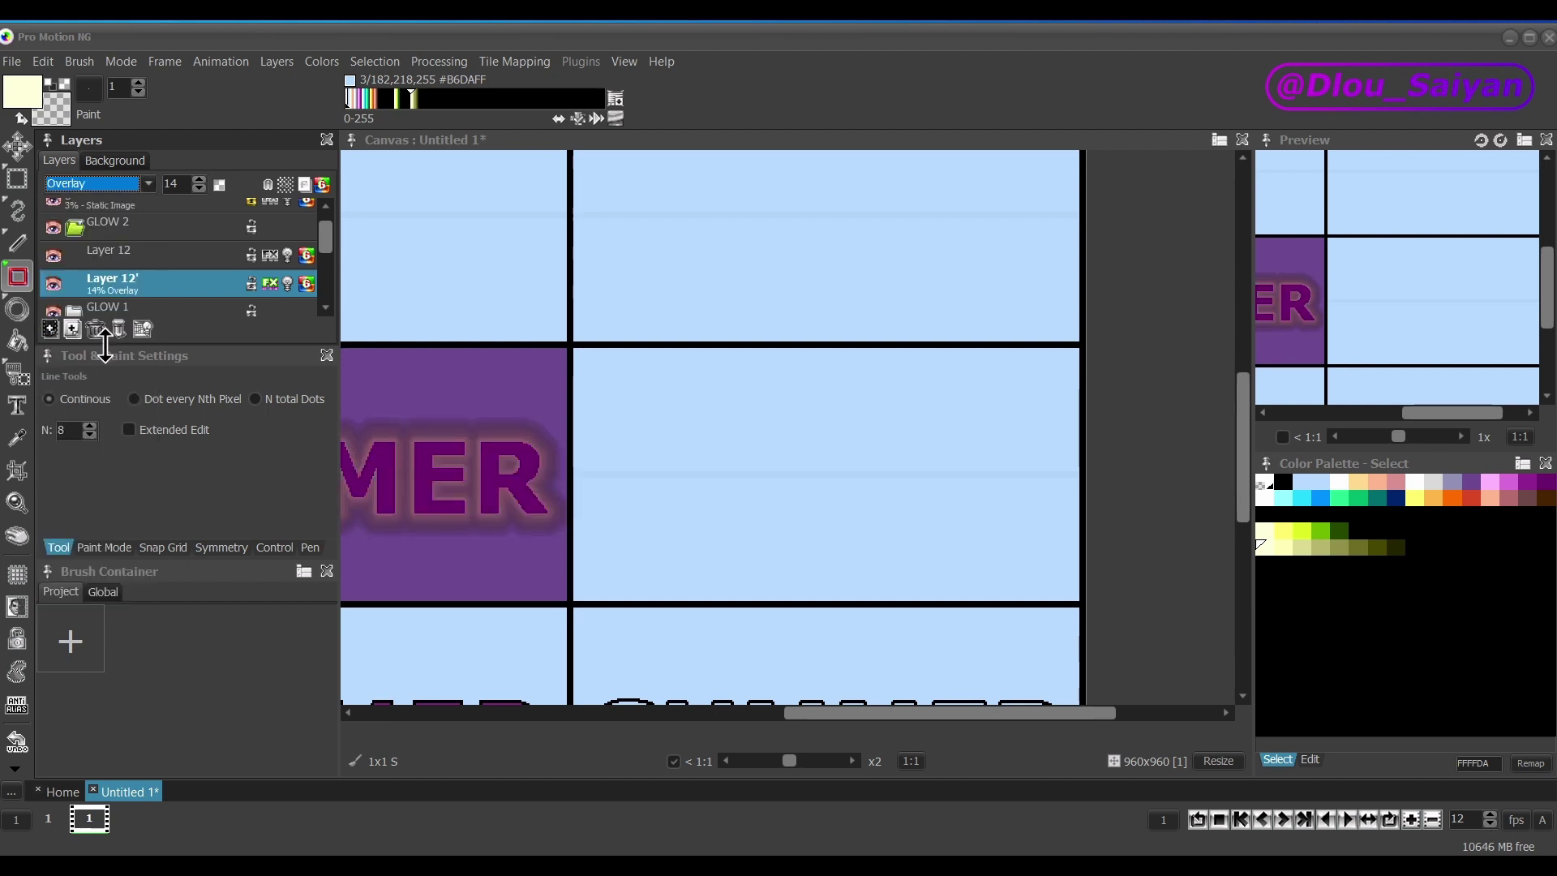
pyautogui.press('Down')
pyautogui.press('Down')
pyautogui.press('Down')
pyautogui.press('Up')
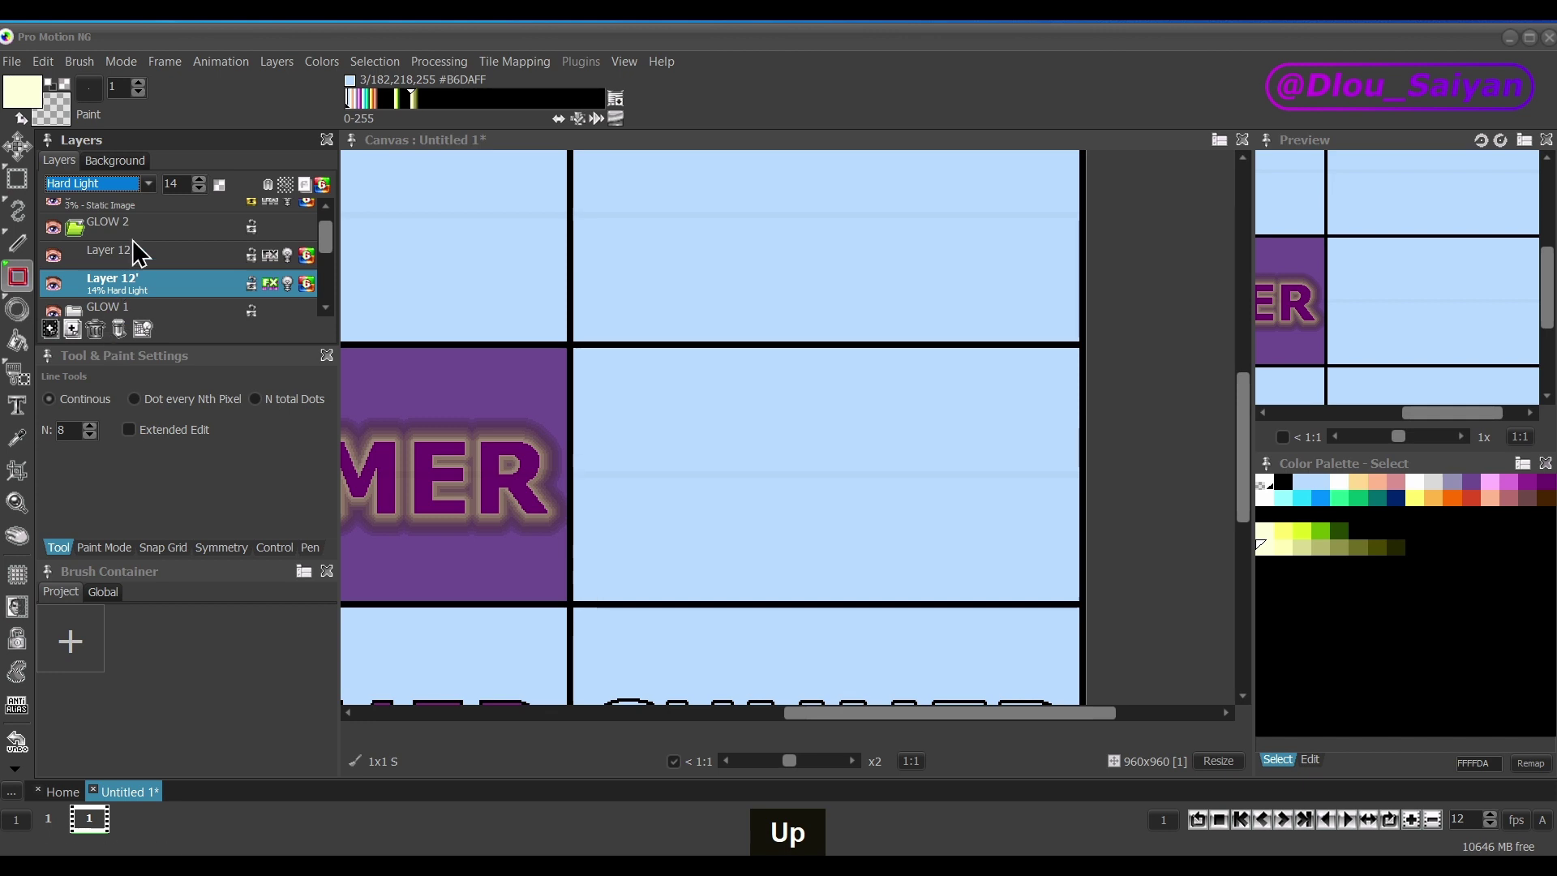
pyautogui.press('Down')
pyautogui.press('Down')
pyautogui.press('Down')
pyautogui.press('Down')
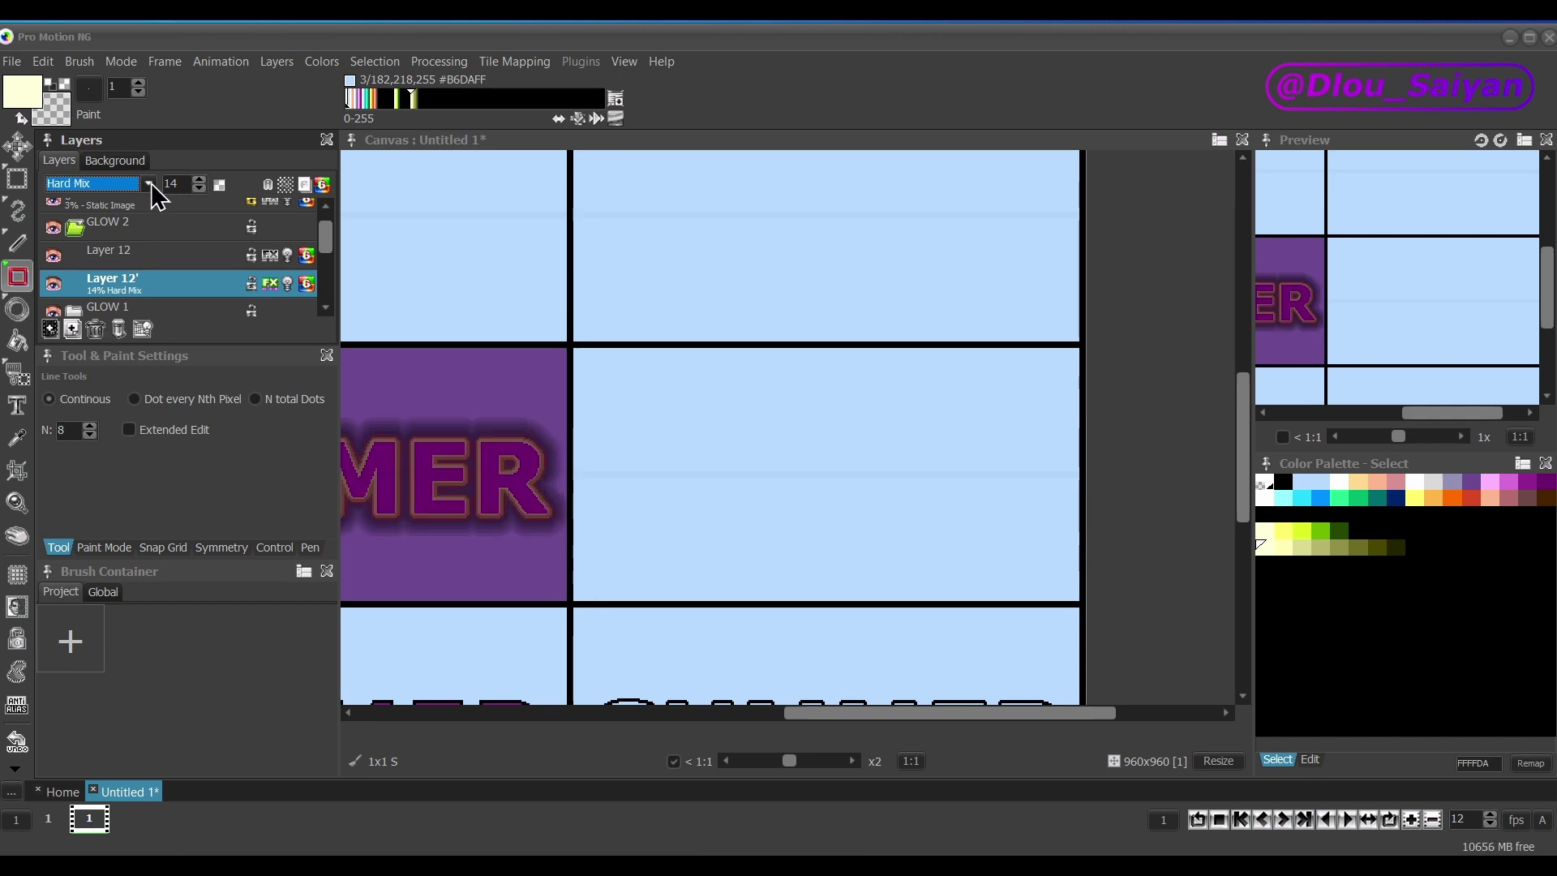
pyautogui.click(148, 183)
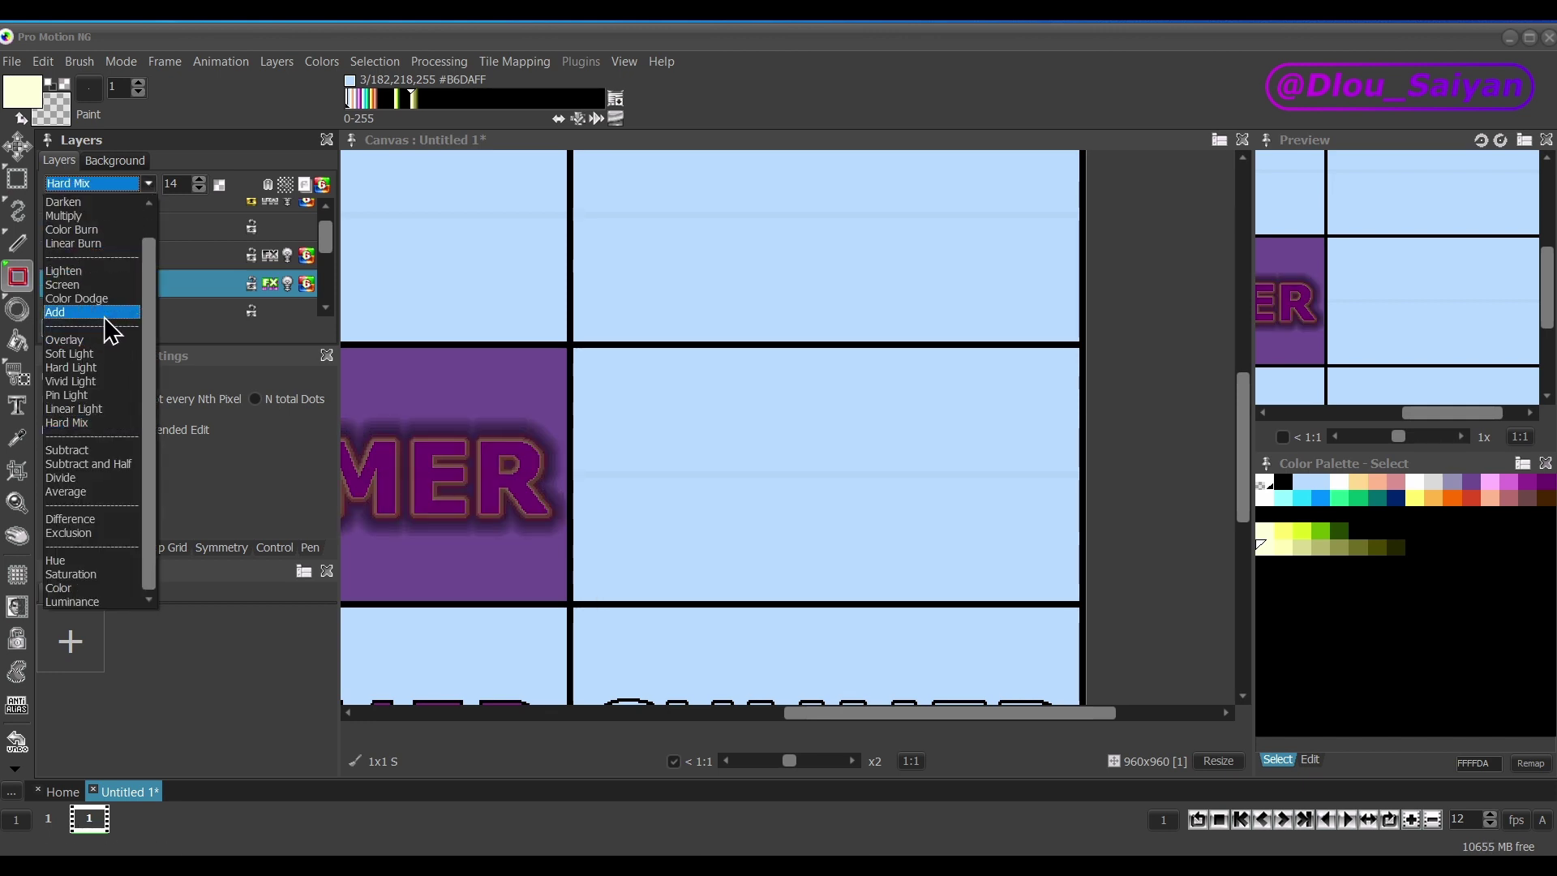
pyautogui.click(103, 284)
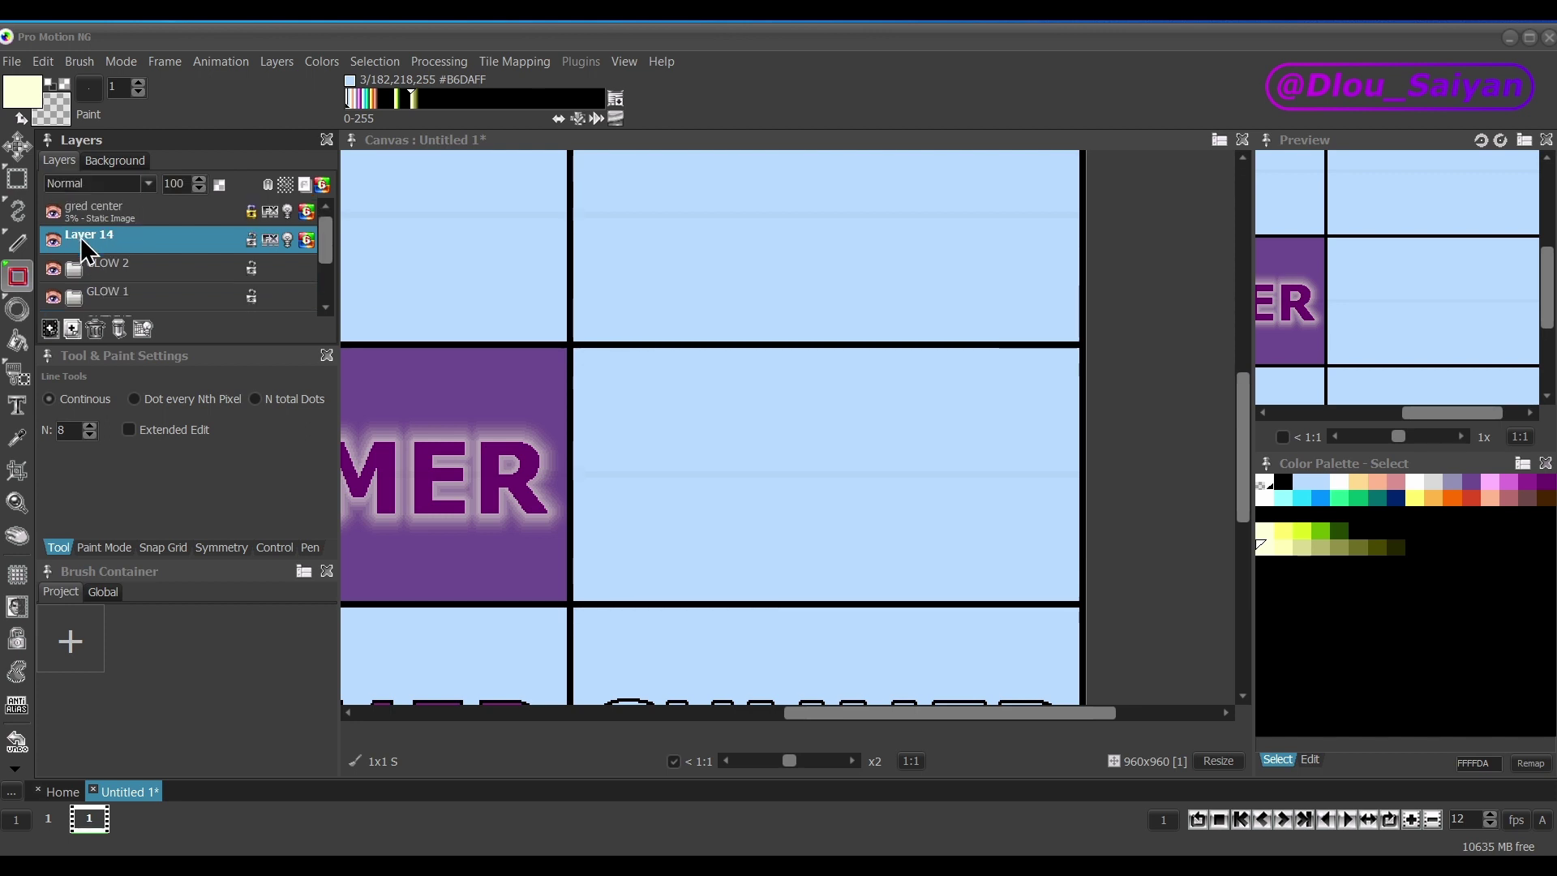
# On the grid layer, fill the empty cell beside the second glow text with dark brown #482400.
pyautogui.scroll(-1, 125, 300)
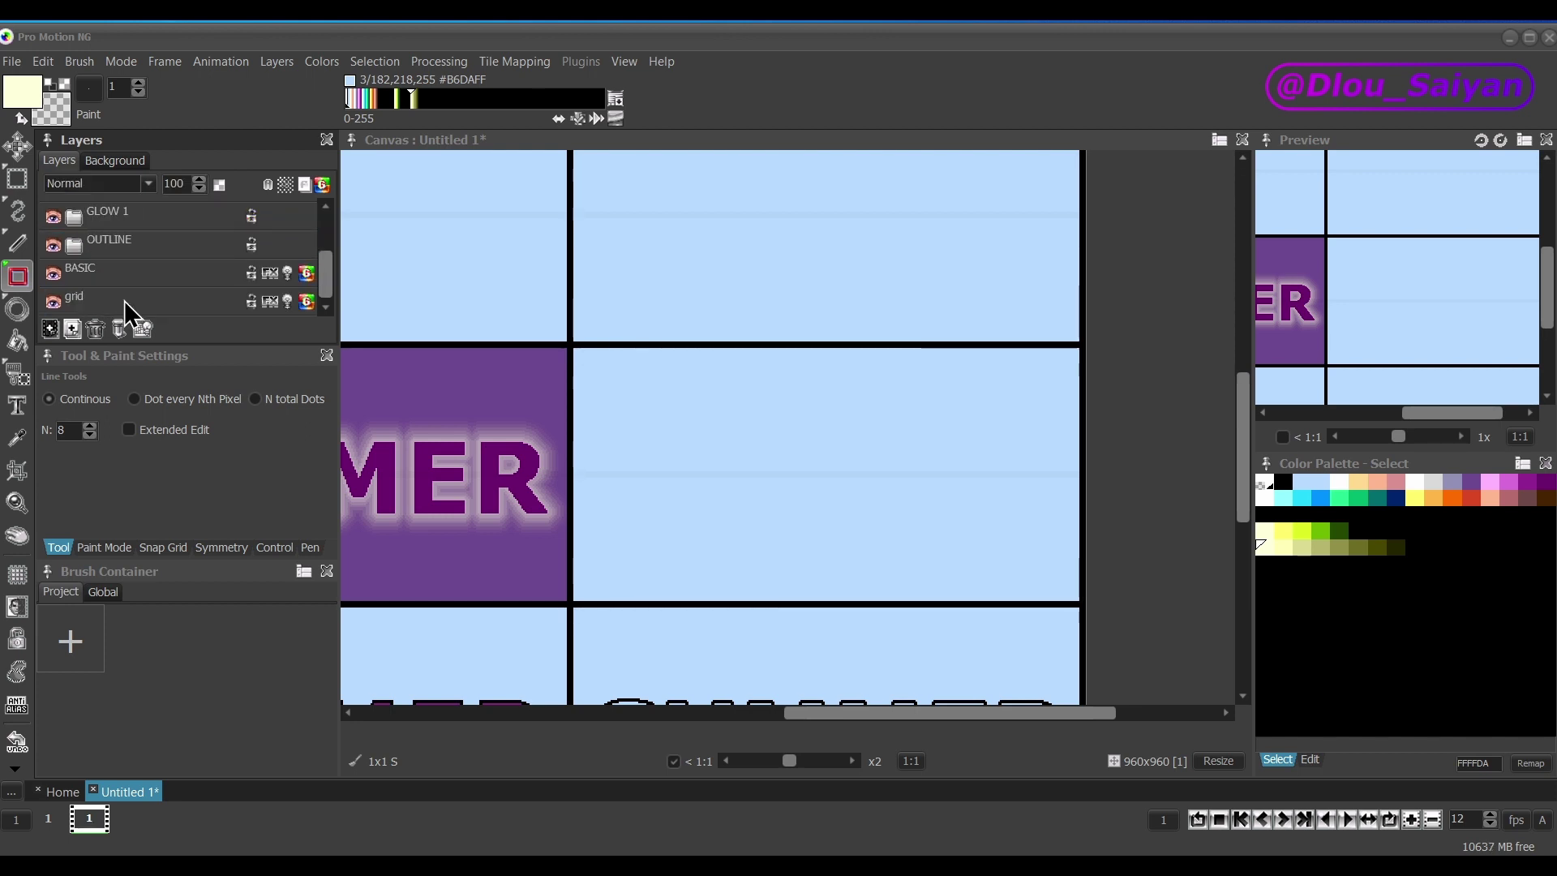
pyautogui.click(124, 301)
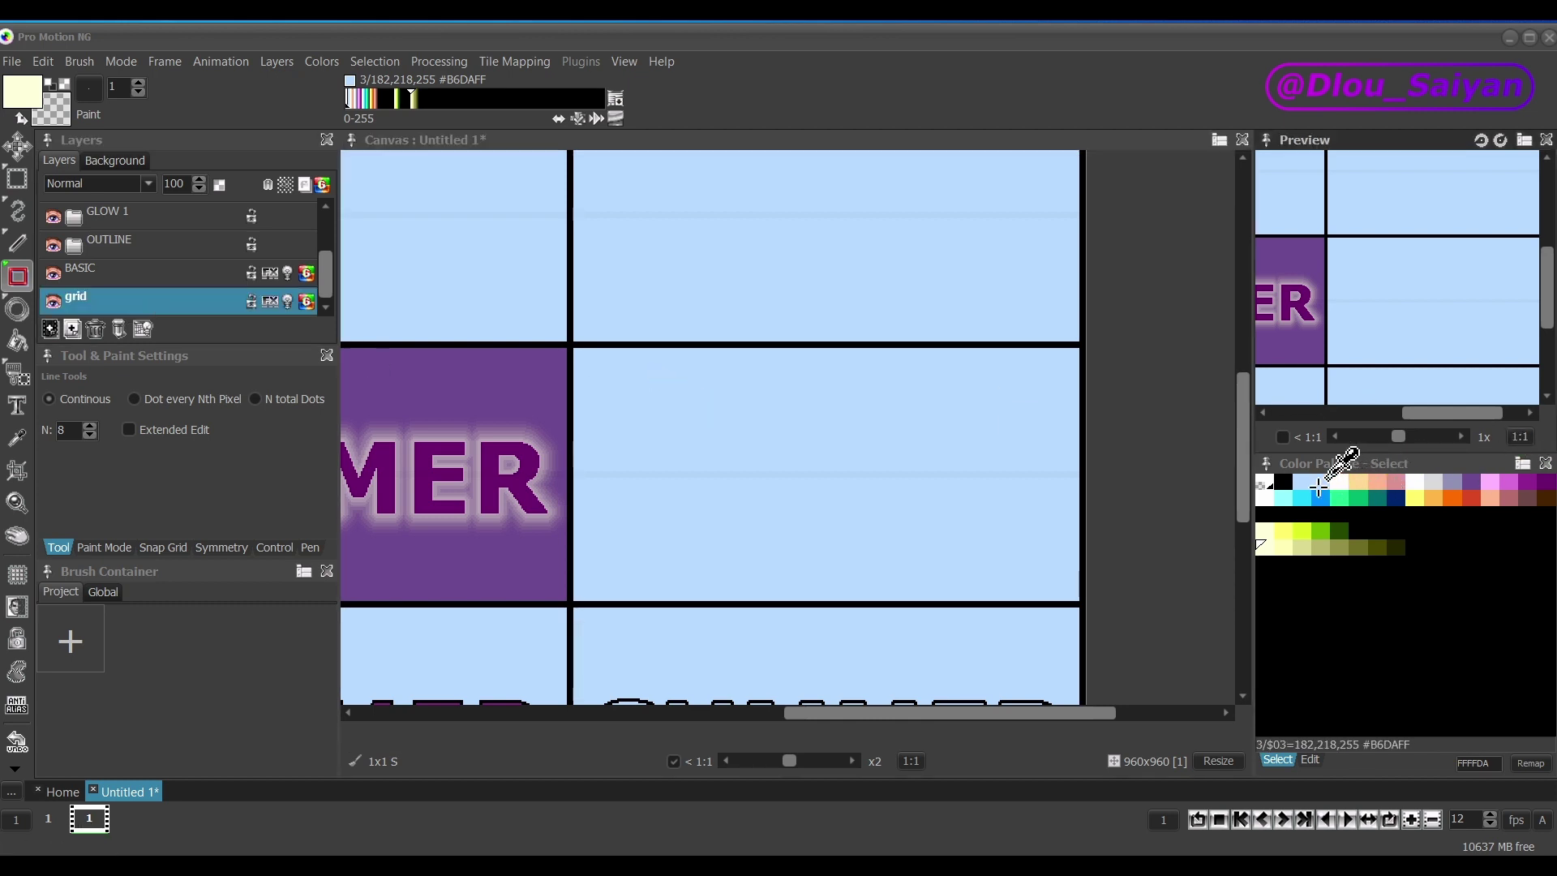
pyautogui.click(1541, 496)
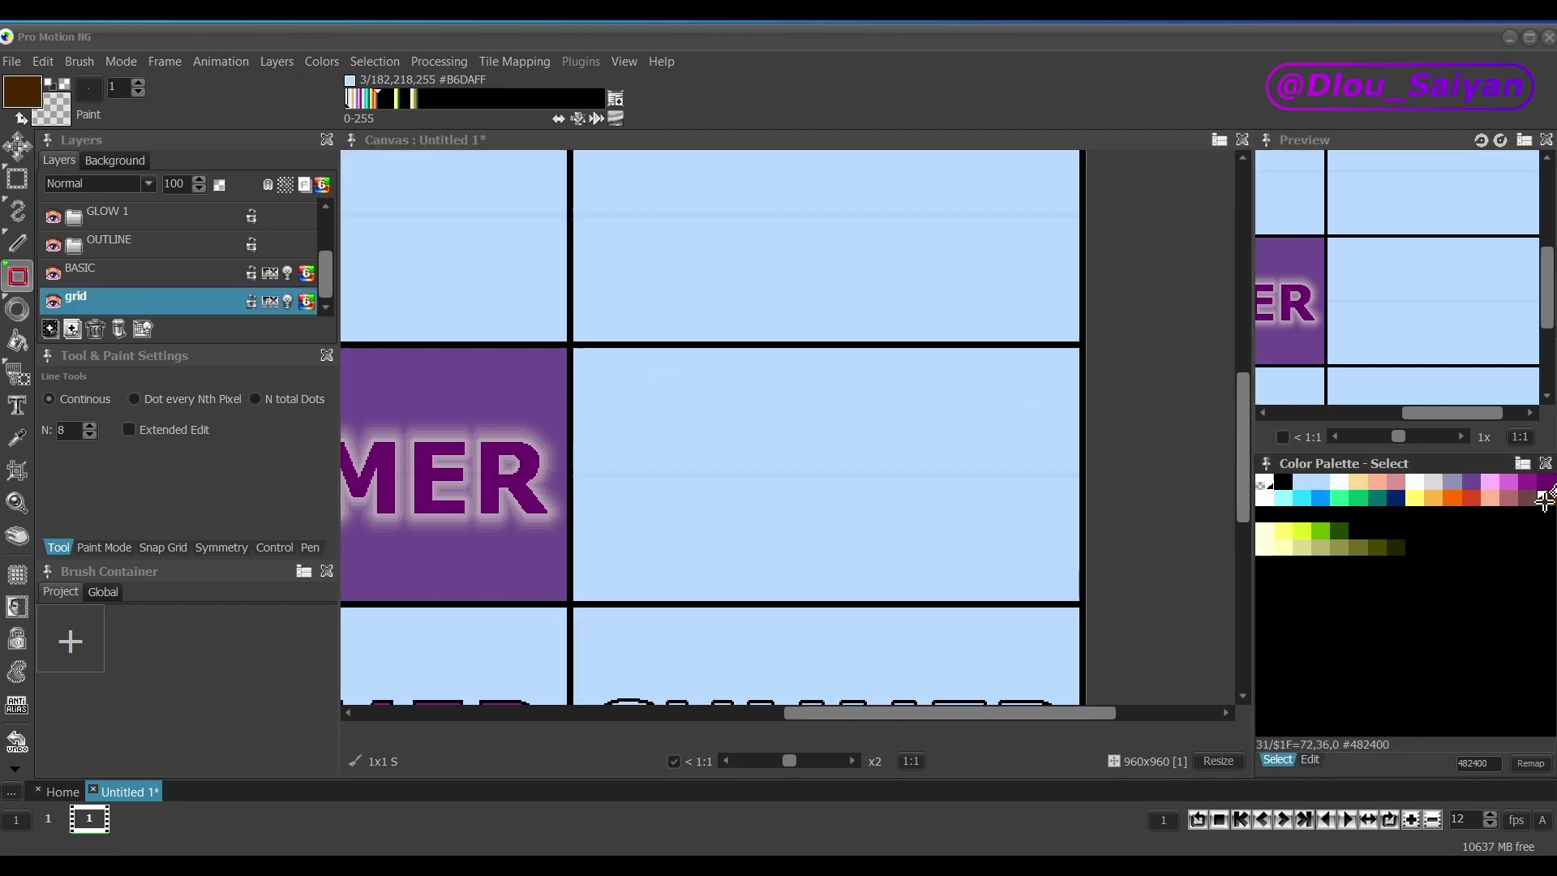
pyautogui.press('f')
pyautogui.click(947, 480)
# Place black SUMMER text in the brown cell on the NEON layer.
pyautogui.press('t')
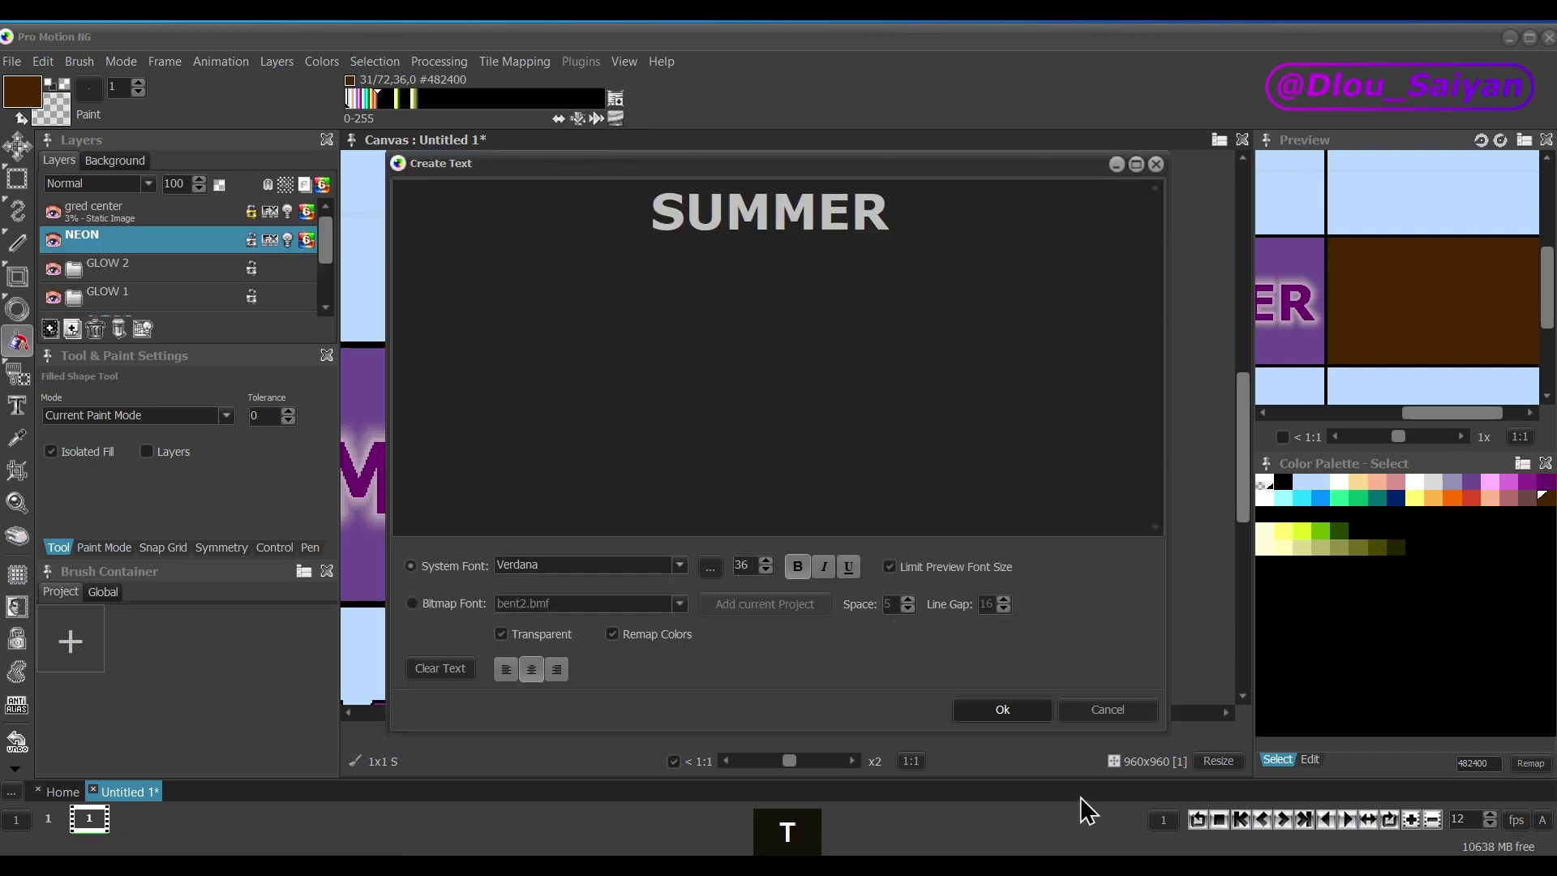
pyautogui.click(1002, 710)
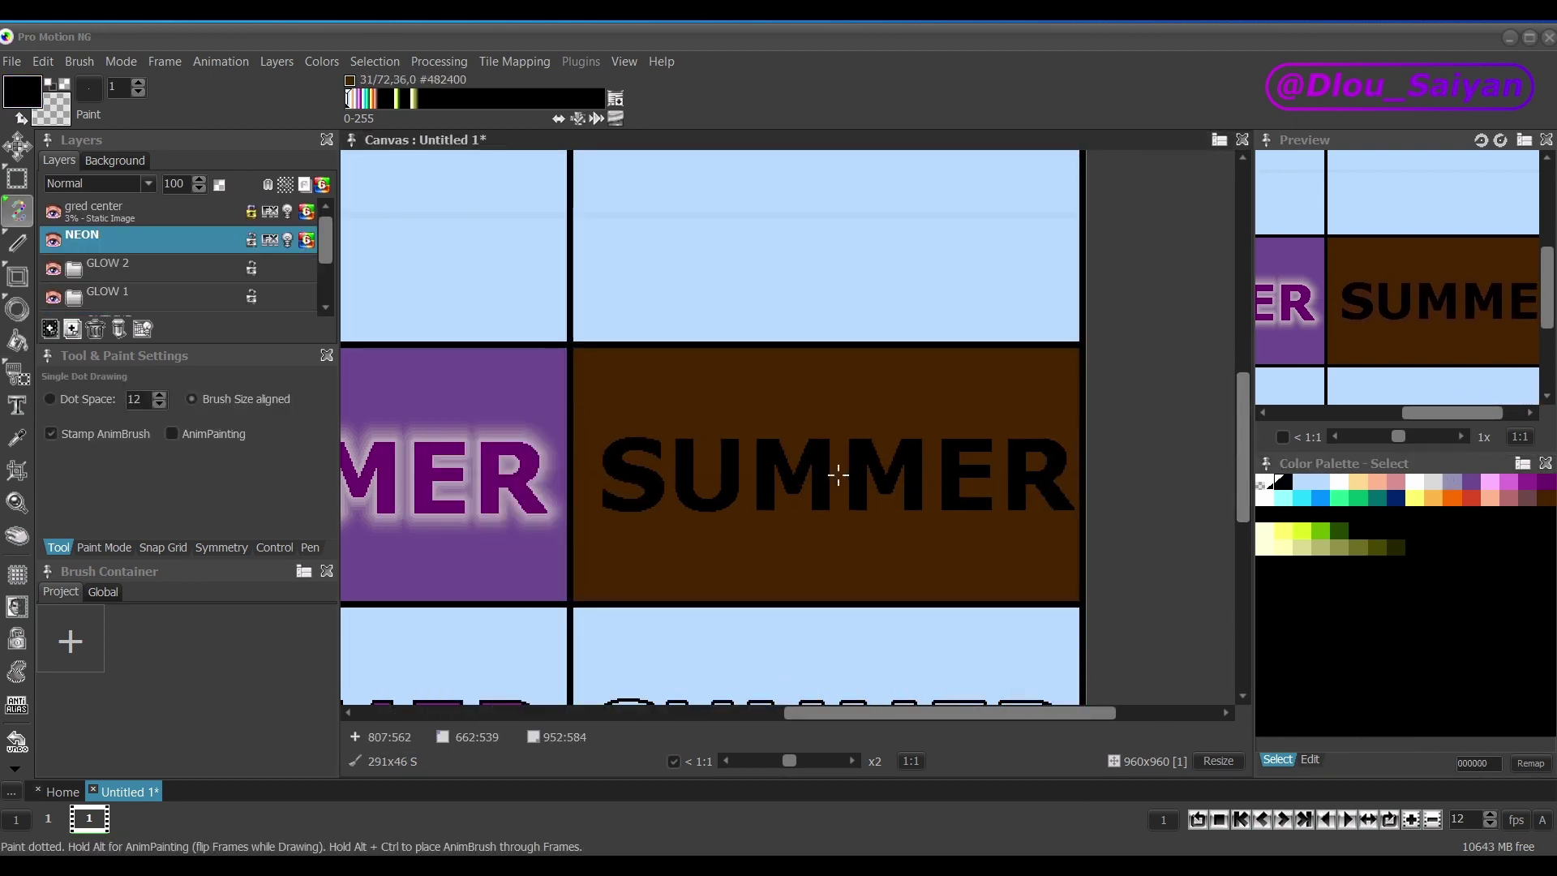
pyautogui.scroll(1, 831, 480)
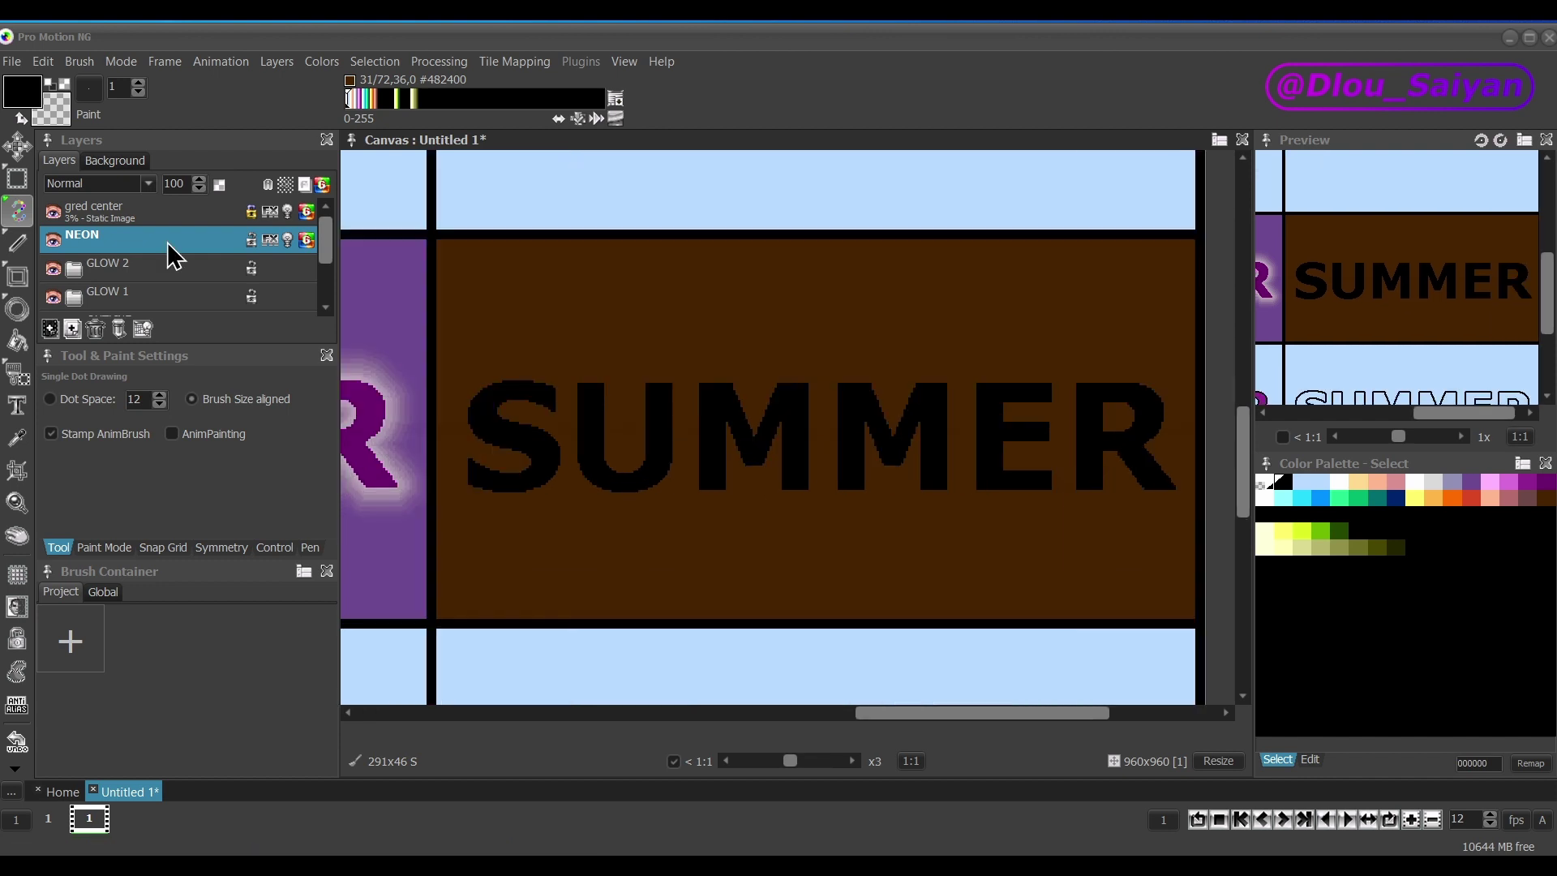
# Duplicate the NEON layer and set the fill tool to Outline mode.
pyautogui.press('alt')
pyautogui.keyDown('alt'); pyautogui.click(172, 242); pyautogui.keyUp('alt')
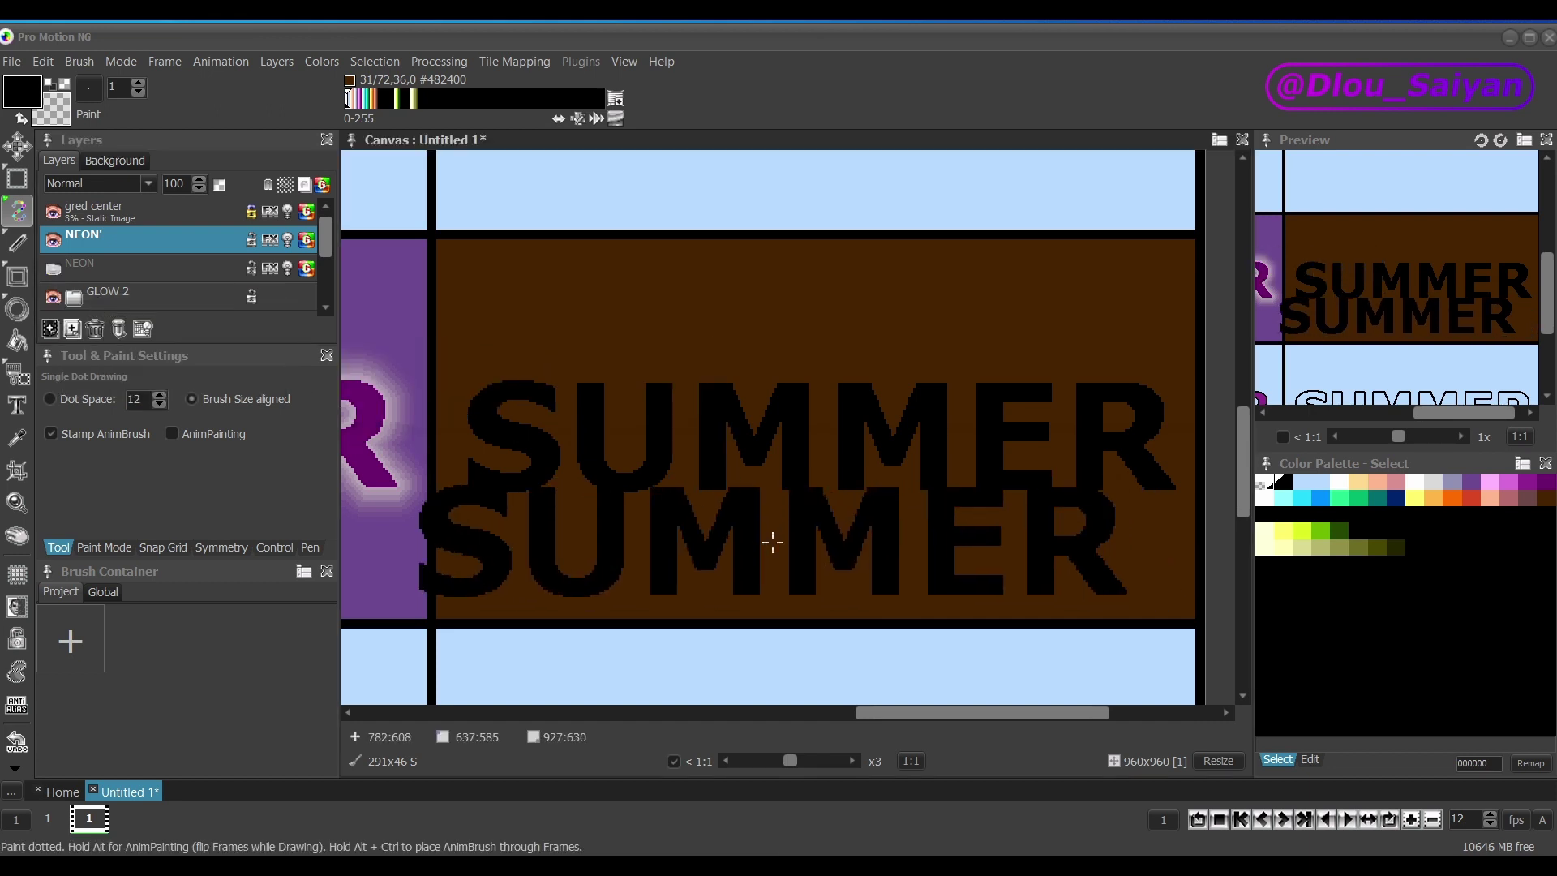
pyautogui.press('f')
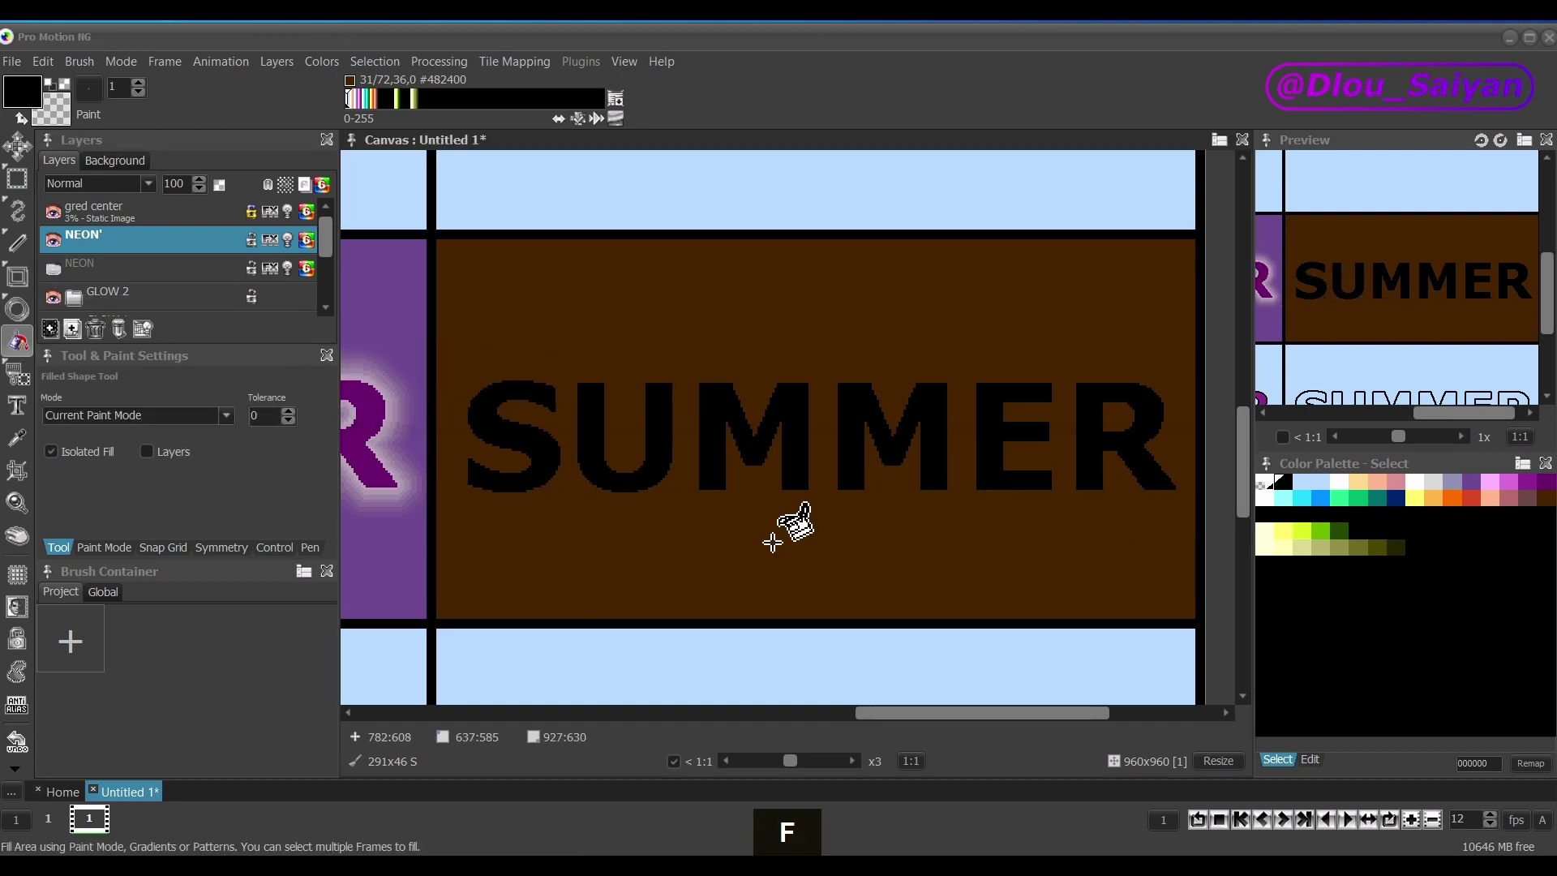
pyautogui.click(182, 416)
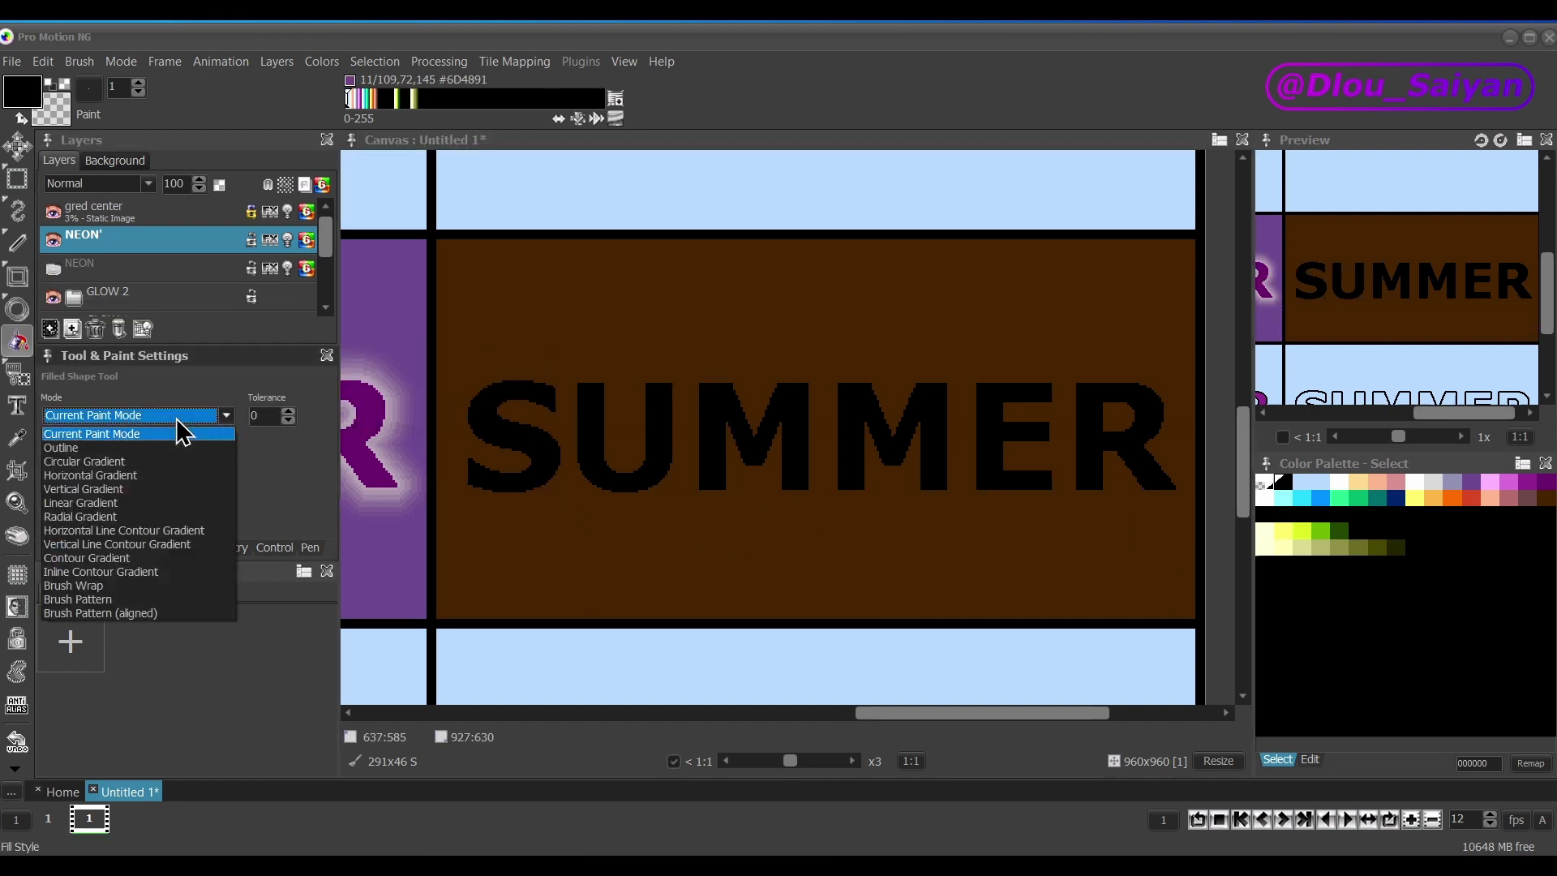
pyautogui.click(142, 447)
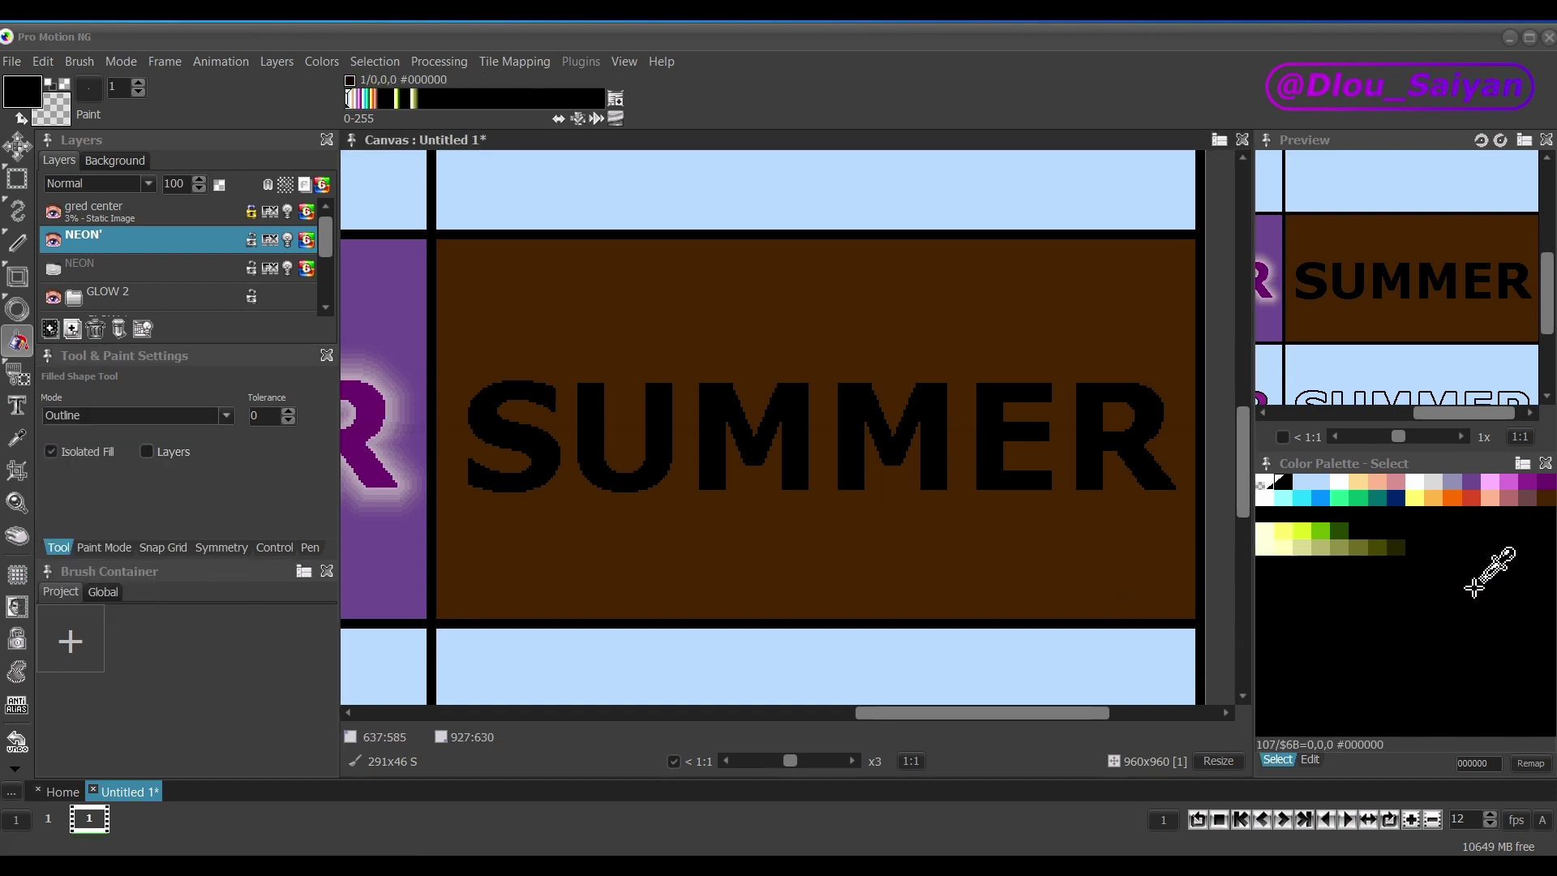
# Build a new palette ramp from light pink to dark purple #6A006A and select its purple #831883.
pyautogui.doubleClick(1266, 580)
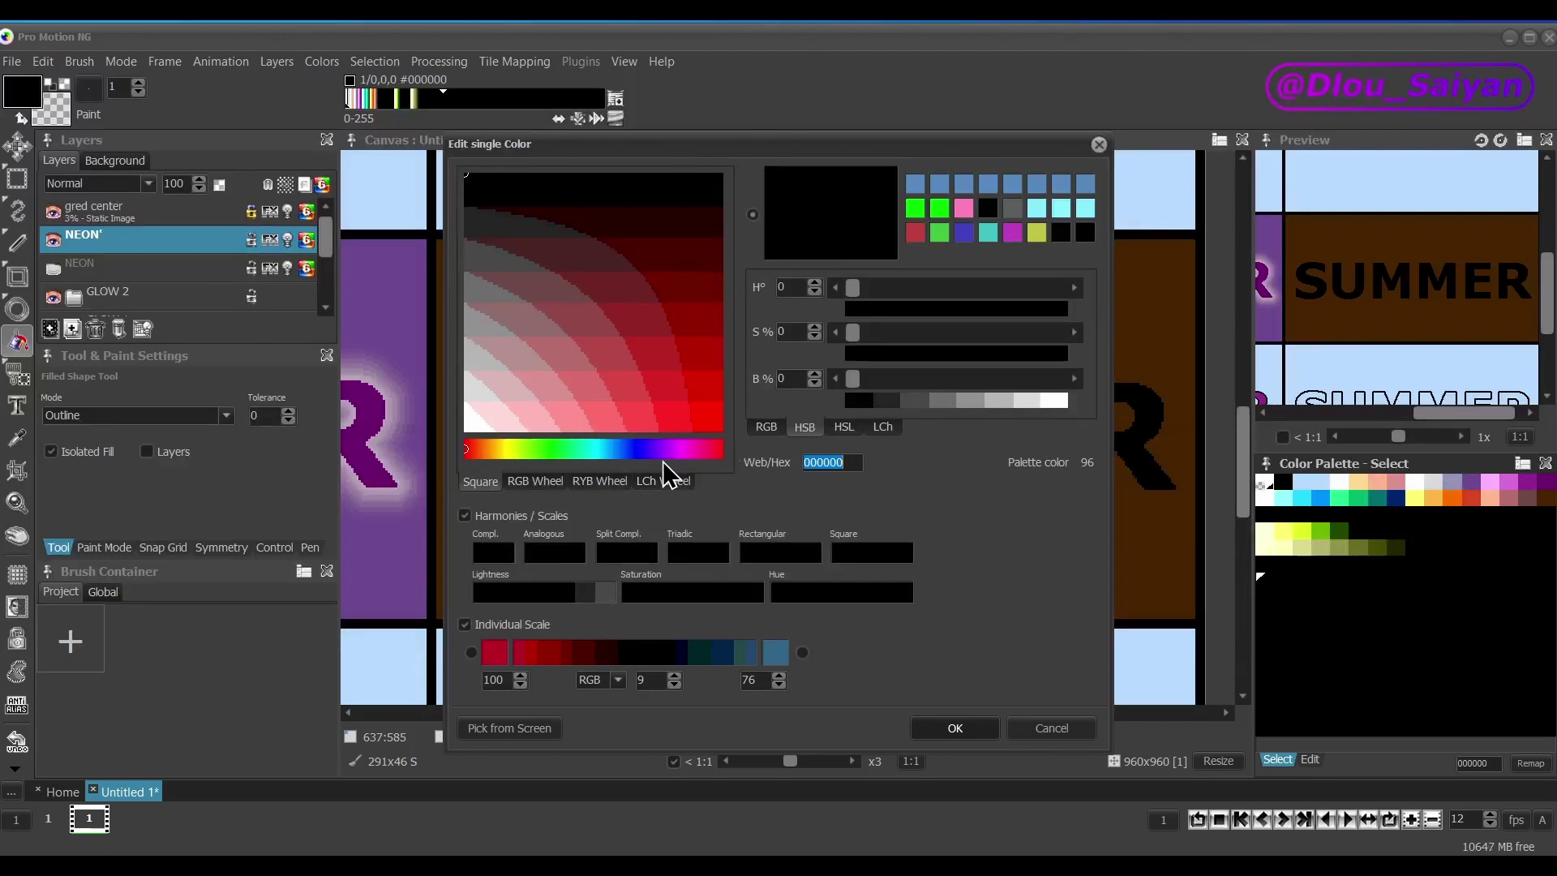
pyautogui.moveTo(663, 451); pyautogui.dragTo(670, 449)
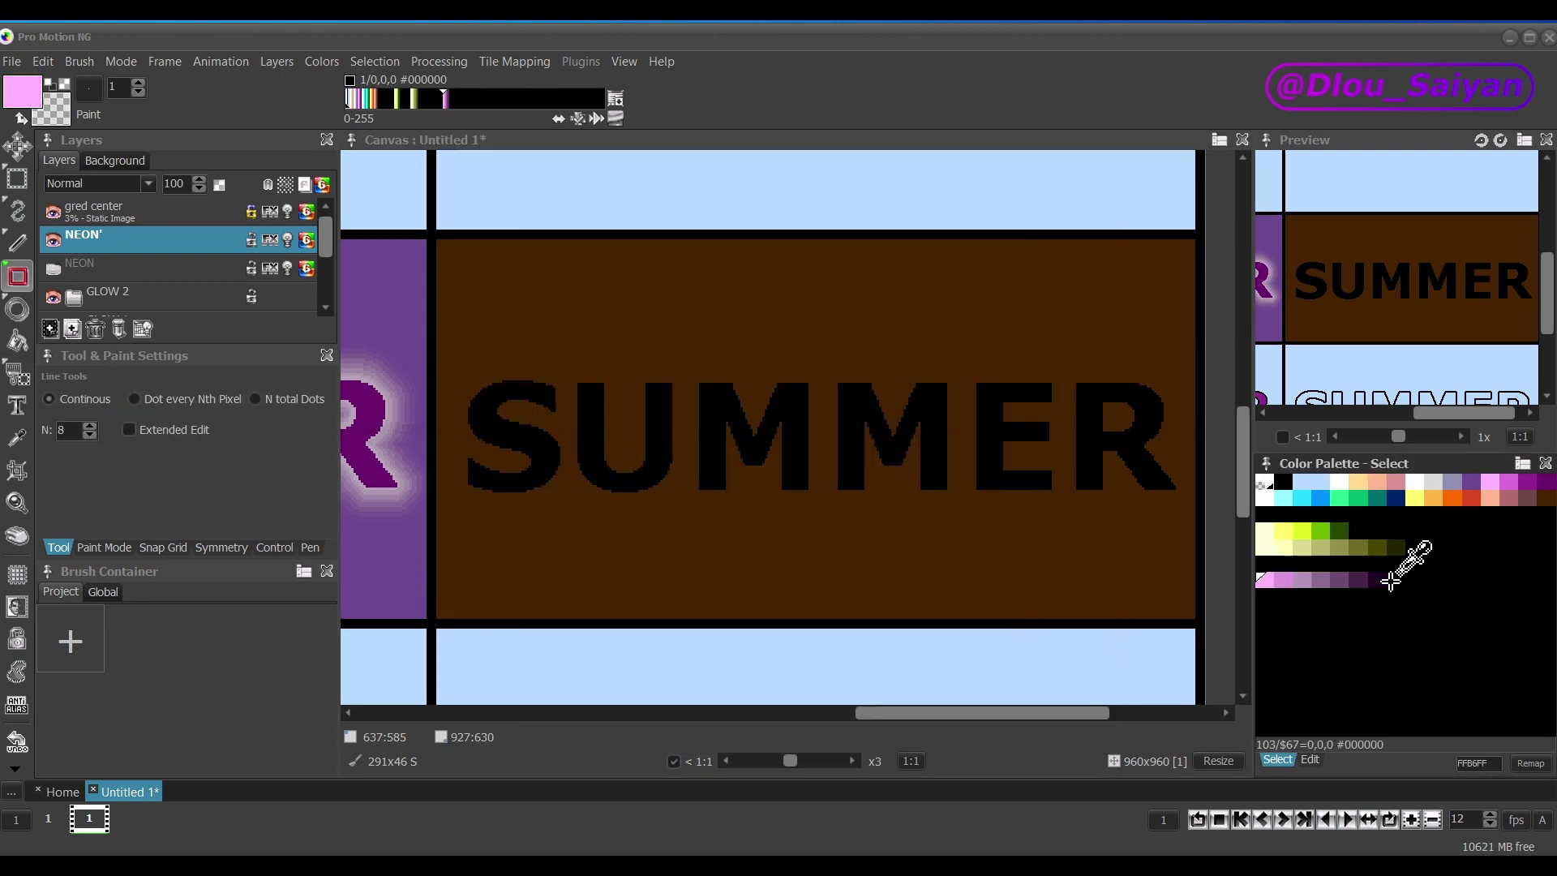
pyautogui.click(1404, 583)
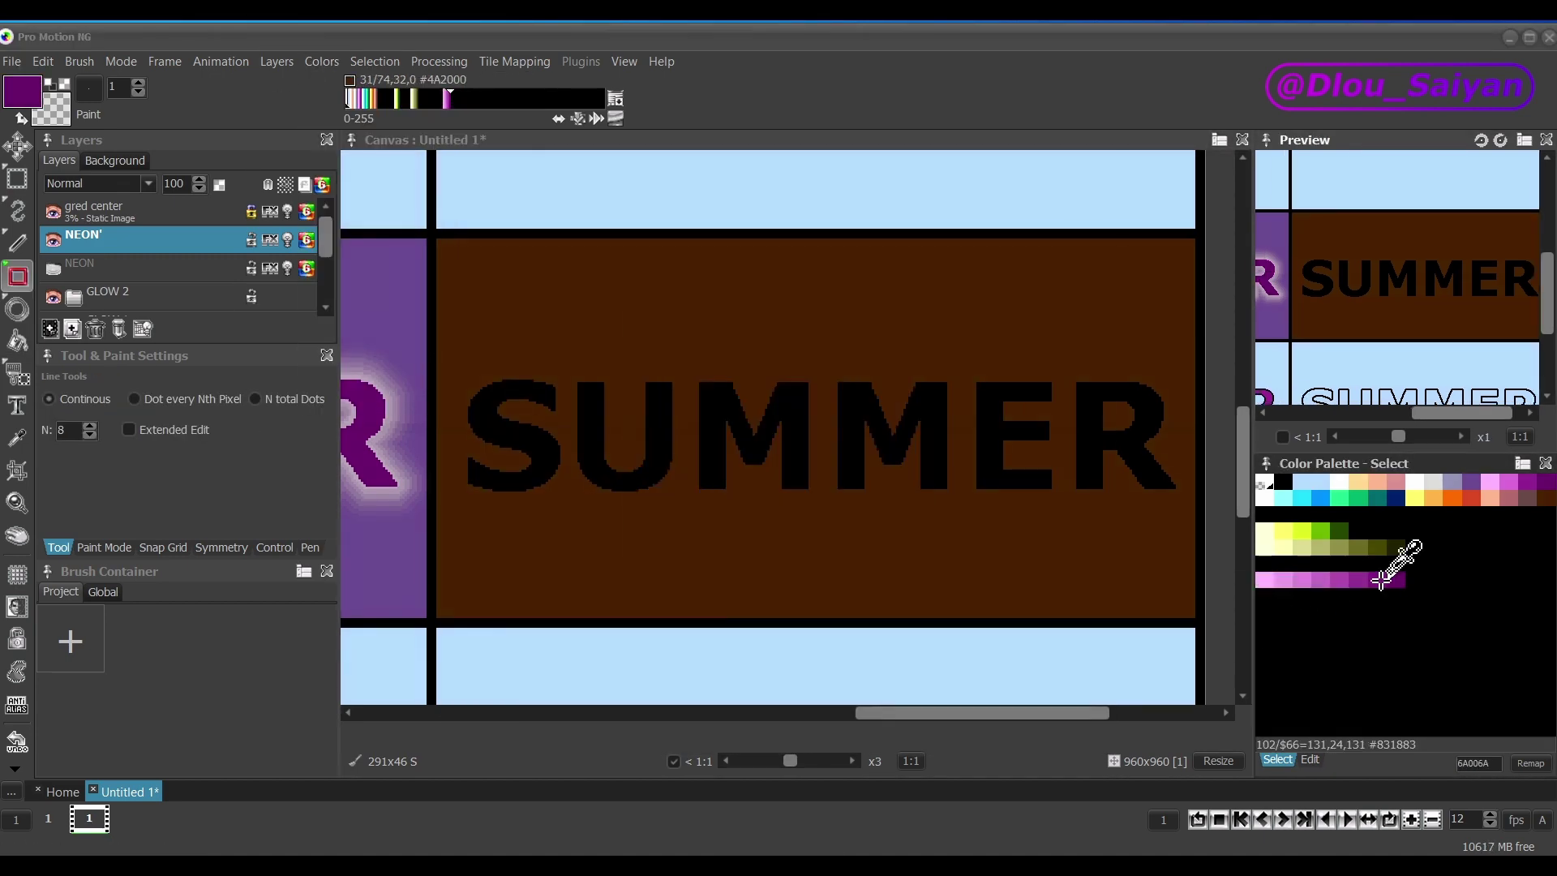
pyautogui.click(1372, 579)
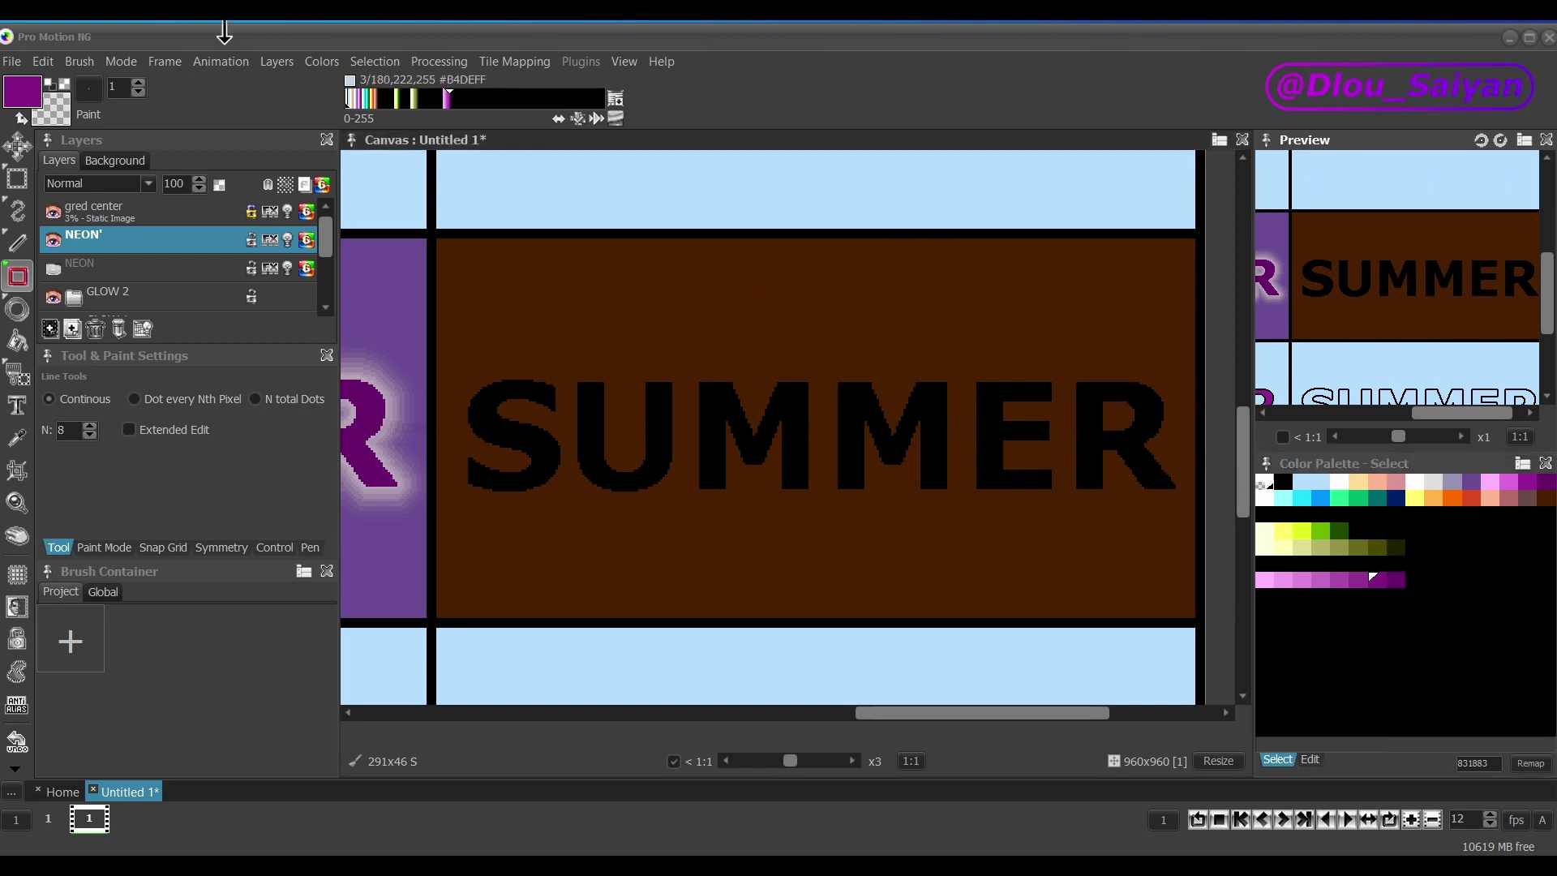
# Outline every letter of the brown cell's SUMMER text in purple #831883 with the Outline fill on the NEON' layer.
pyautogui.press('f')
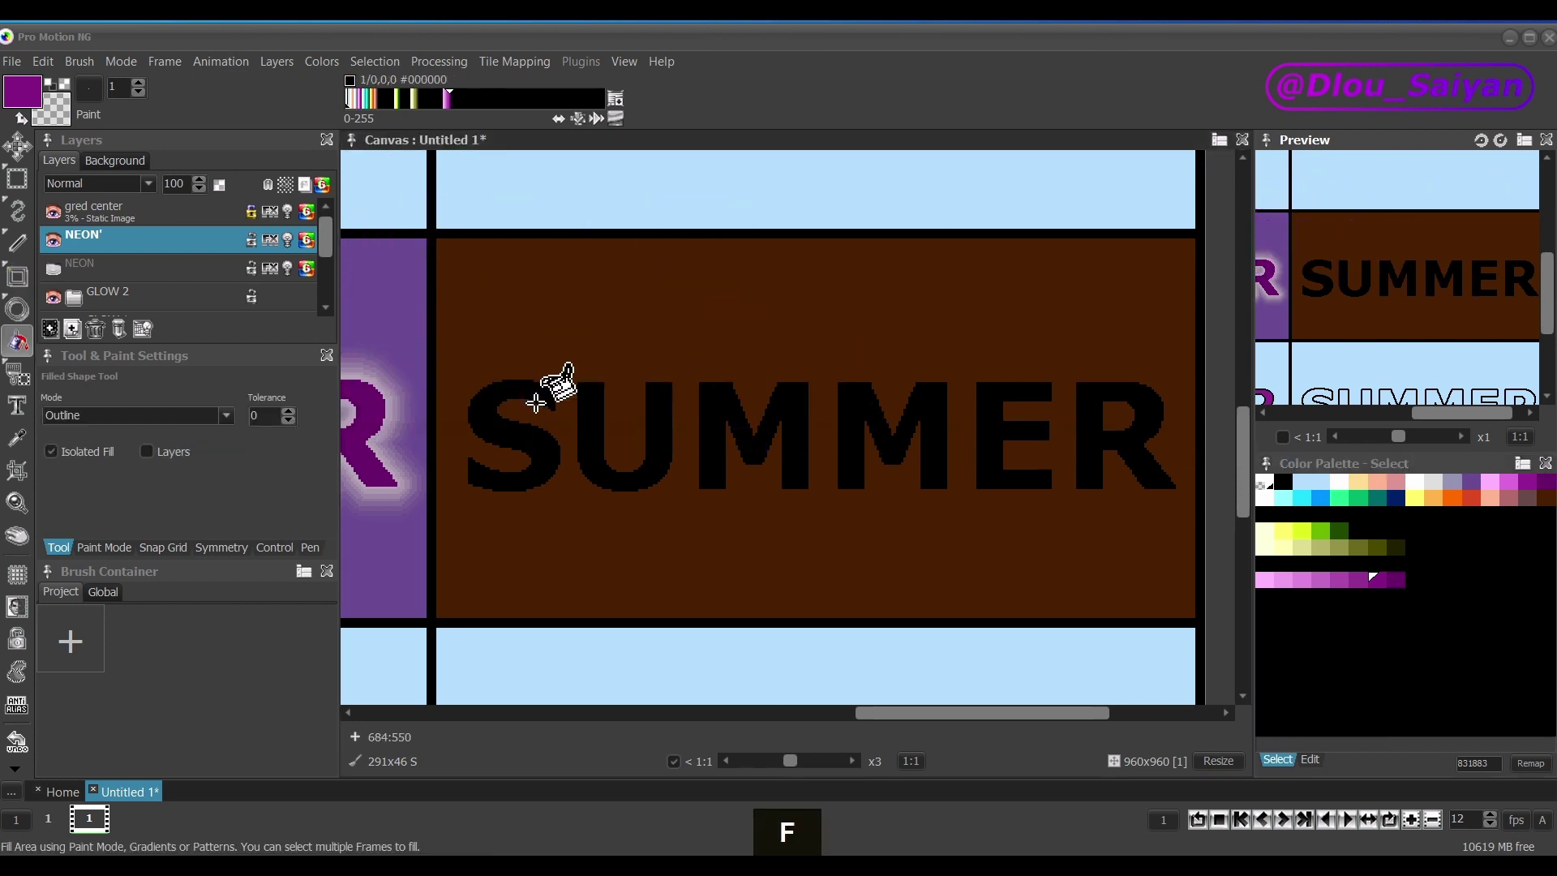
pyautogui.click(169, 416)
pyautogui.click(146, 448)
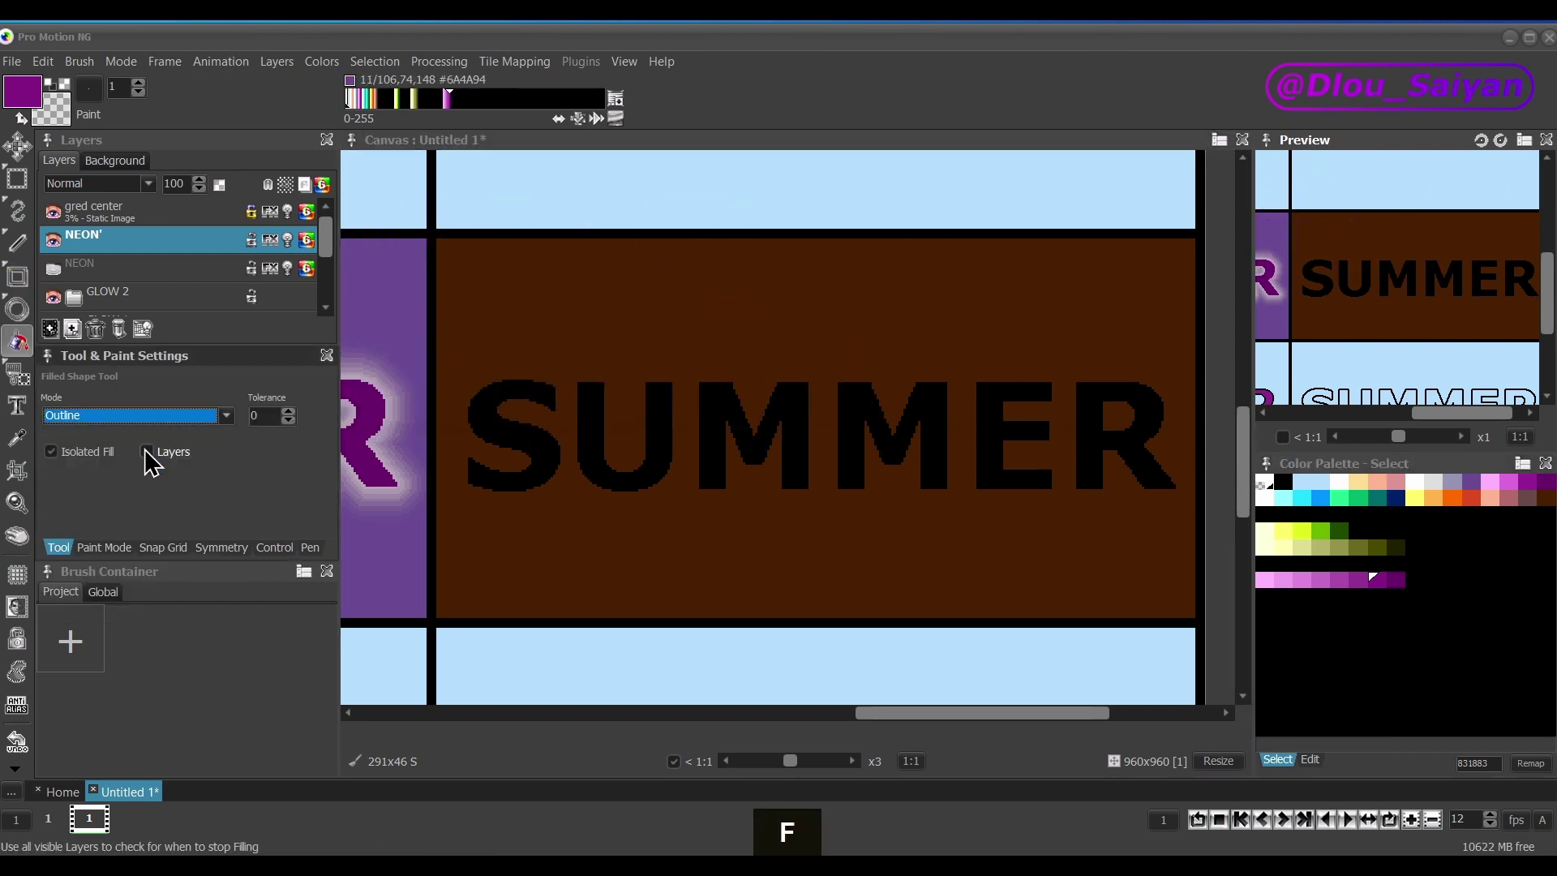
pyautogui.click(536, 425)
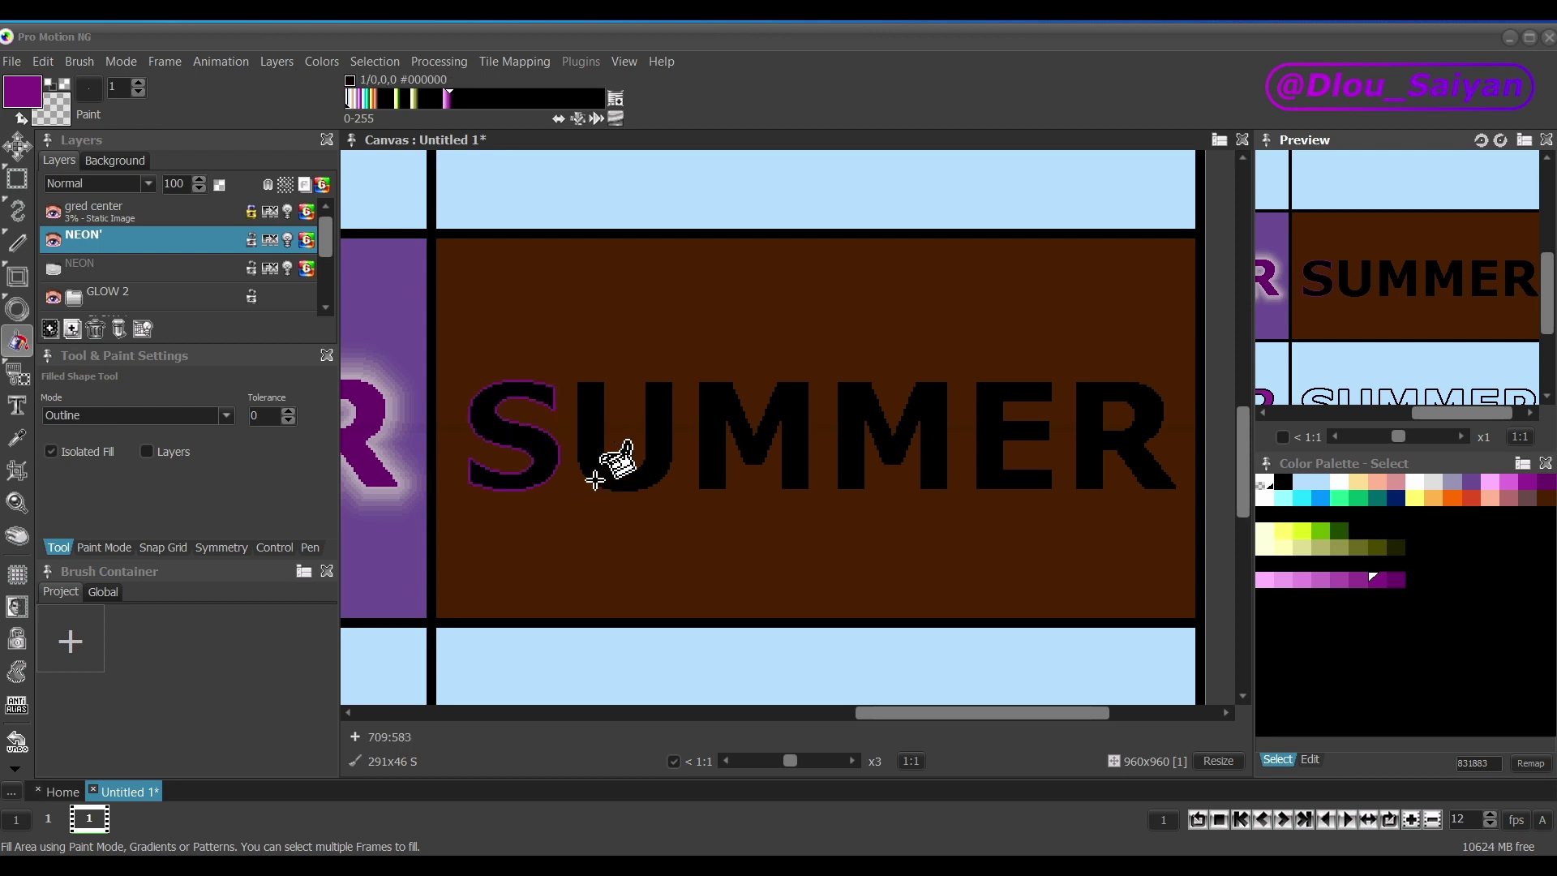
pyautogui.click(601, 466)
pyautogui.click(742, 446)
pyautogui.click(851, 438)
pyautogui.click(998, 438)
pyautogui.click(1088, 434)
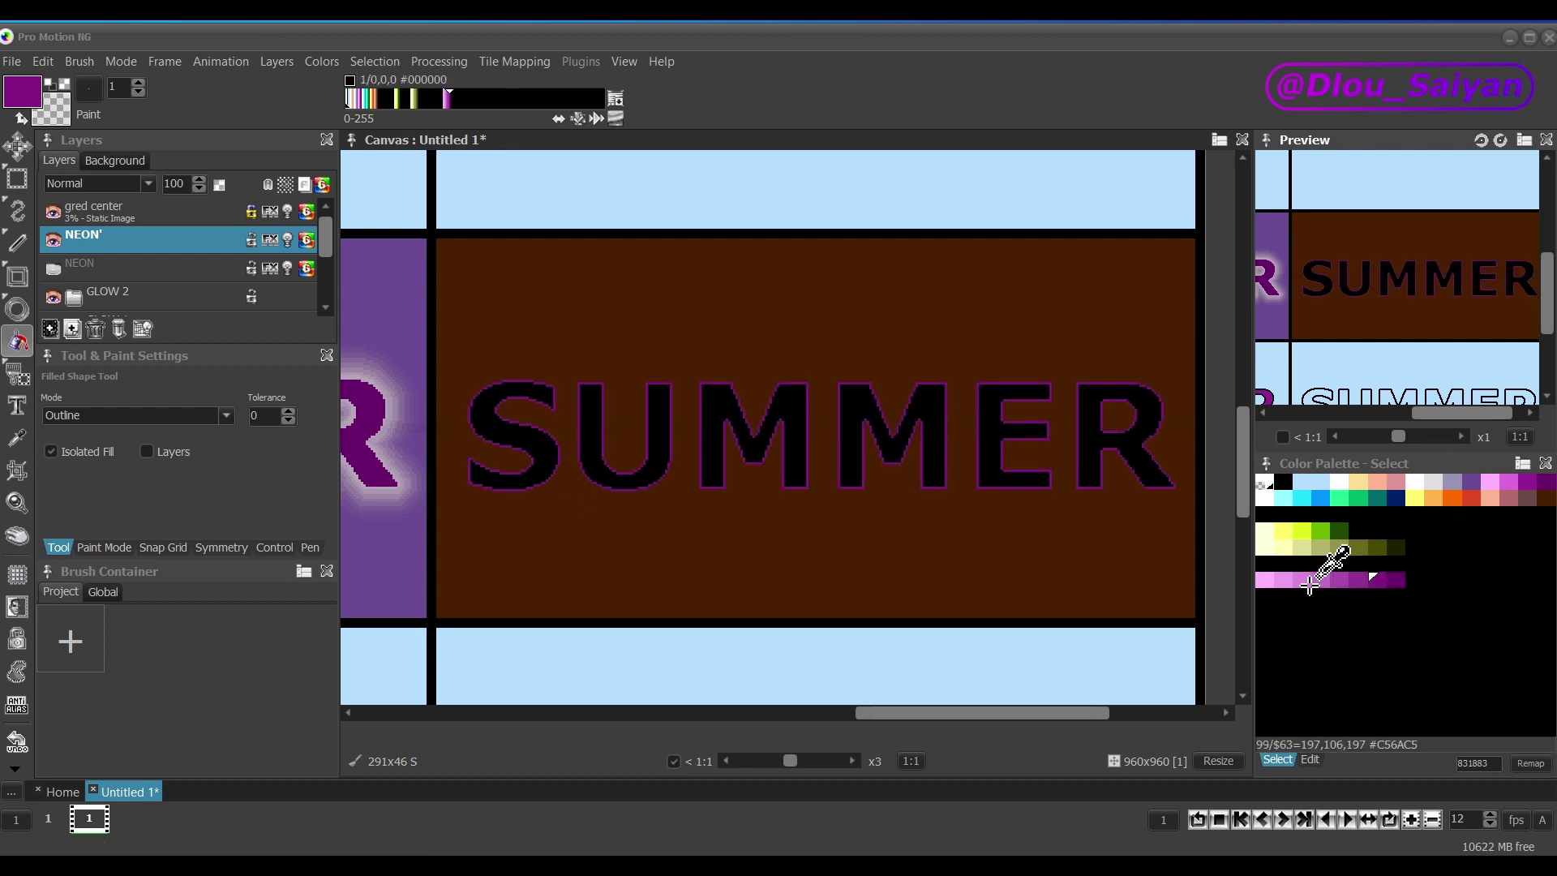
# Add a light pink #EE9CEE inner outline inside the purple one on all six SUMMER letters.
pyautogui.click(1287, 580)
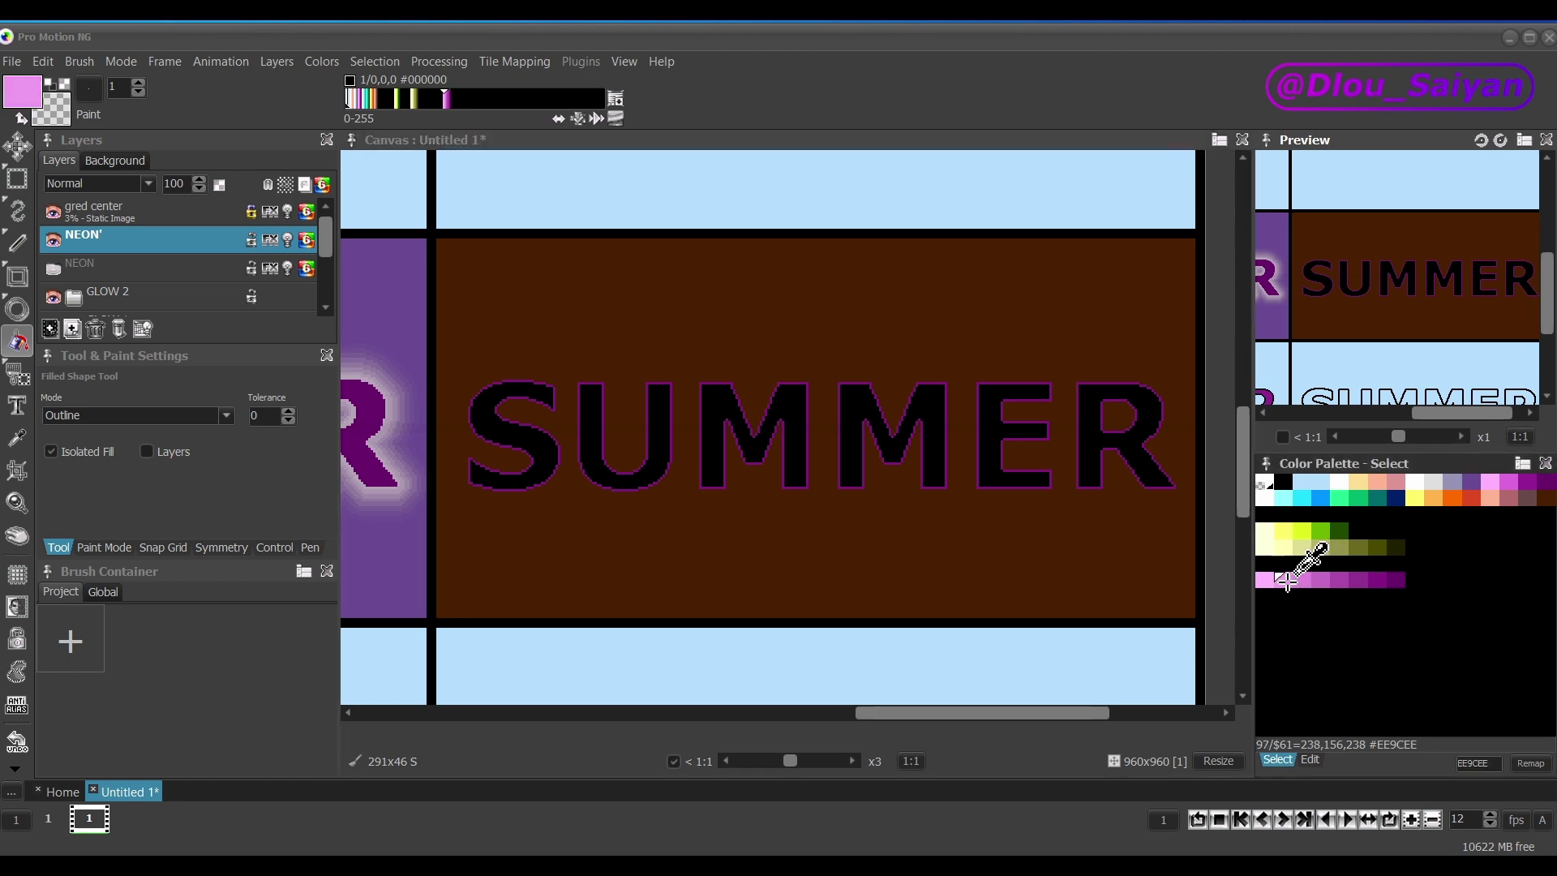
pyautogui.click(542, 442)
pyautogui.click(593, 444)
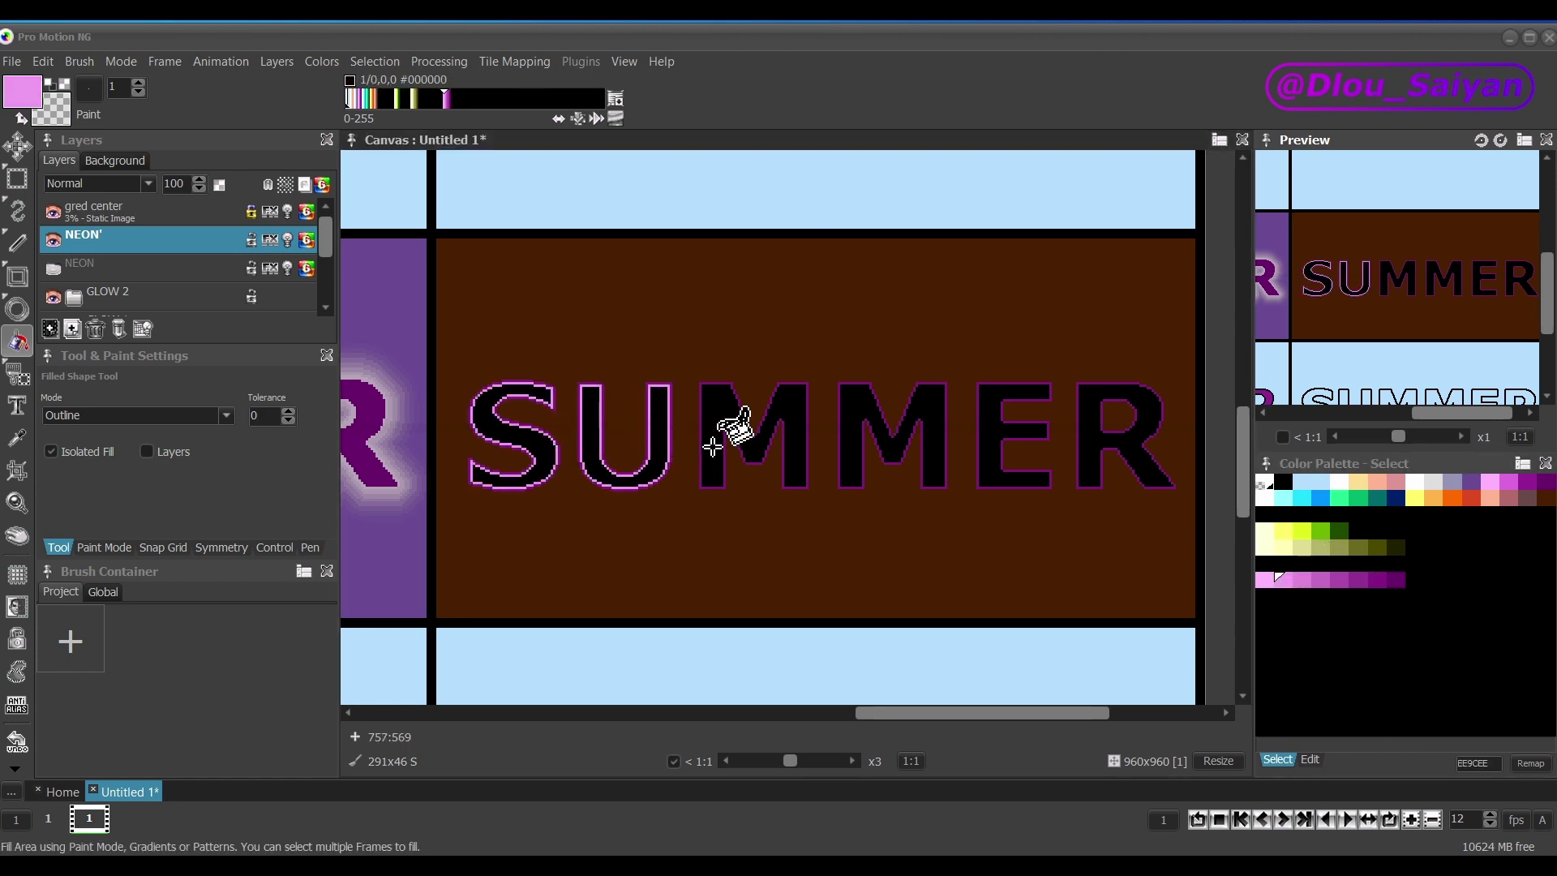
pyautogui.click(725, 431)
pyautogui.click(848, 442)
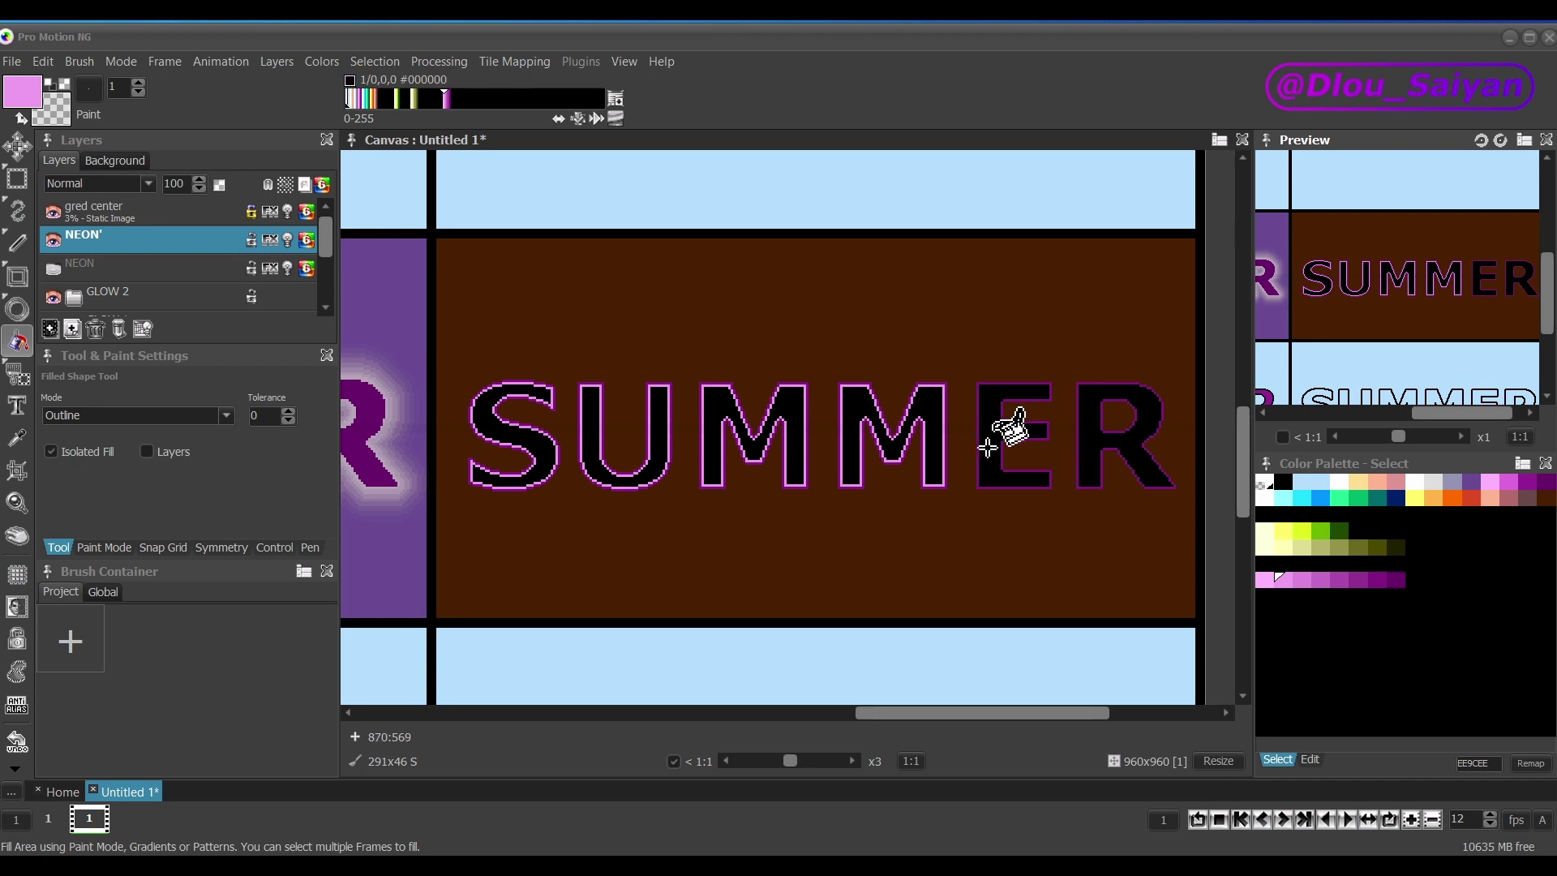
pyautogui.click(985, 446)
pyautogui.click(1092, 461)
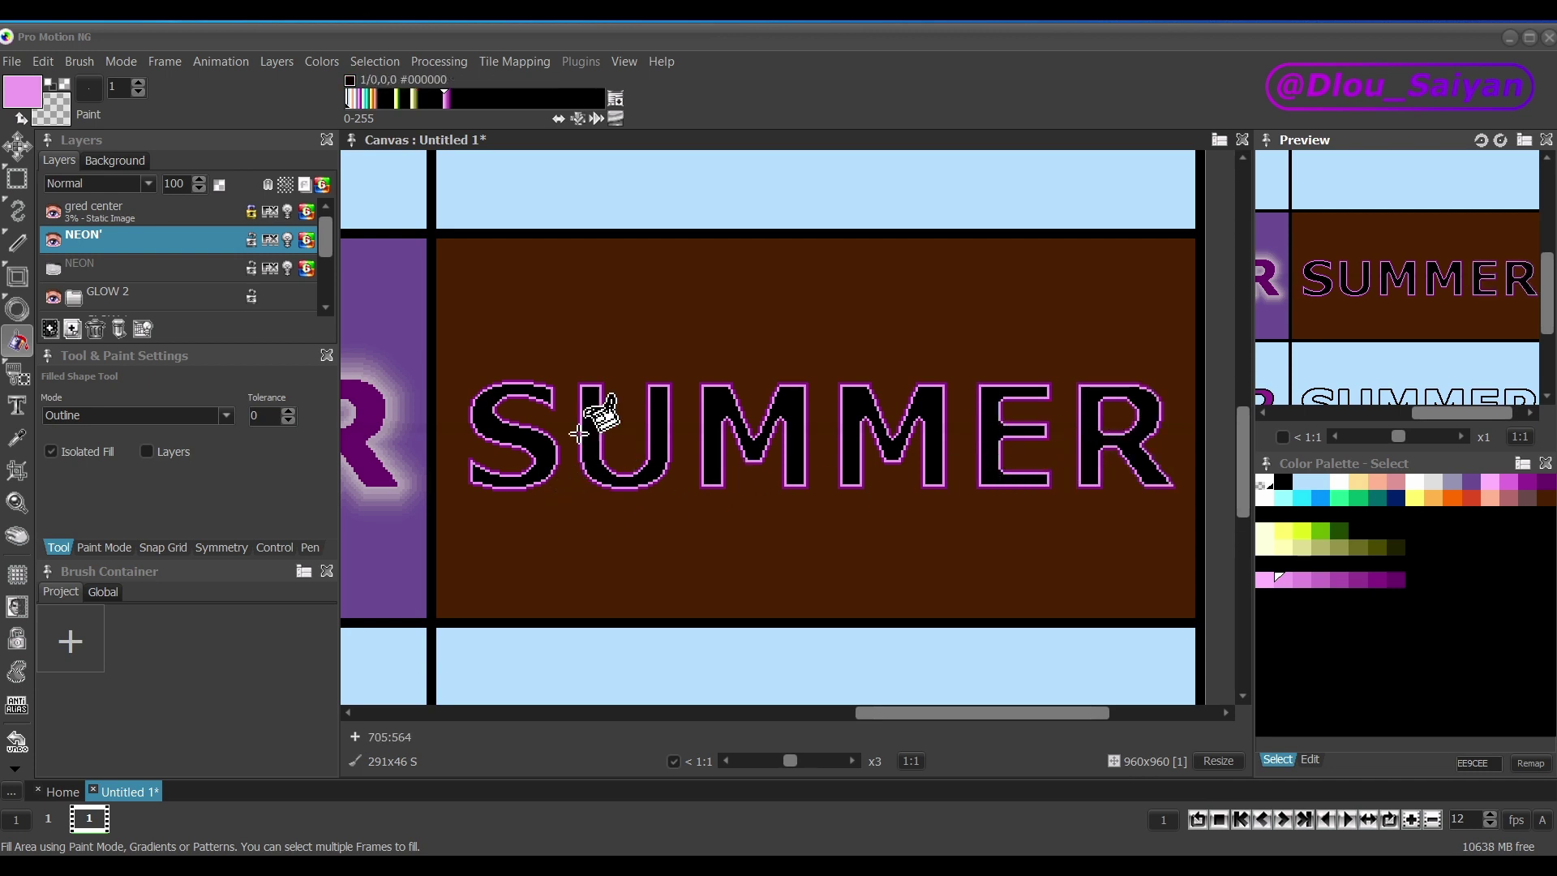
# Turn off Isolated Fill and erase the outer purple outline from all the letters at once.
pyautogui.scroll(8, 536, 499)
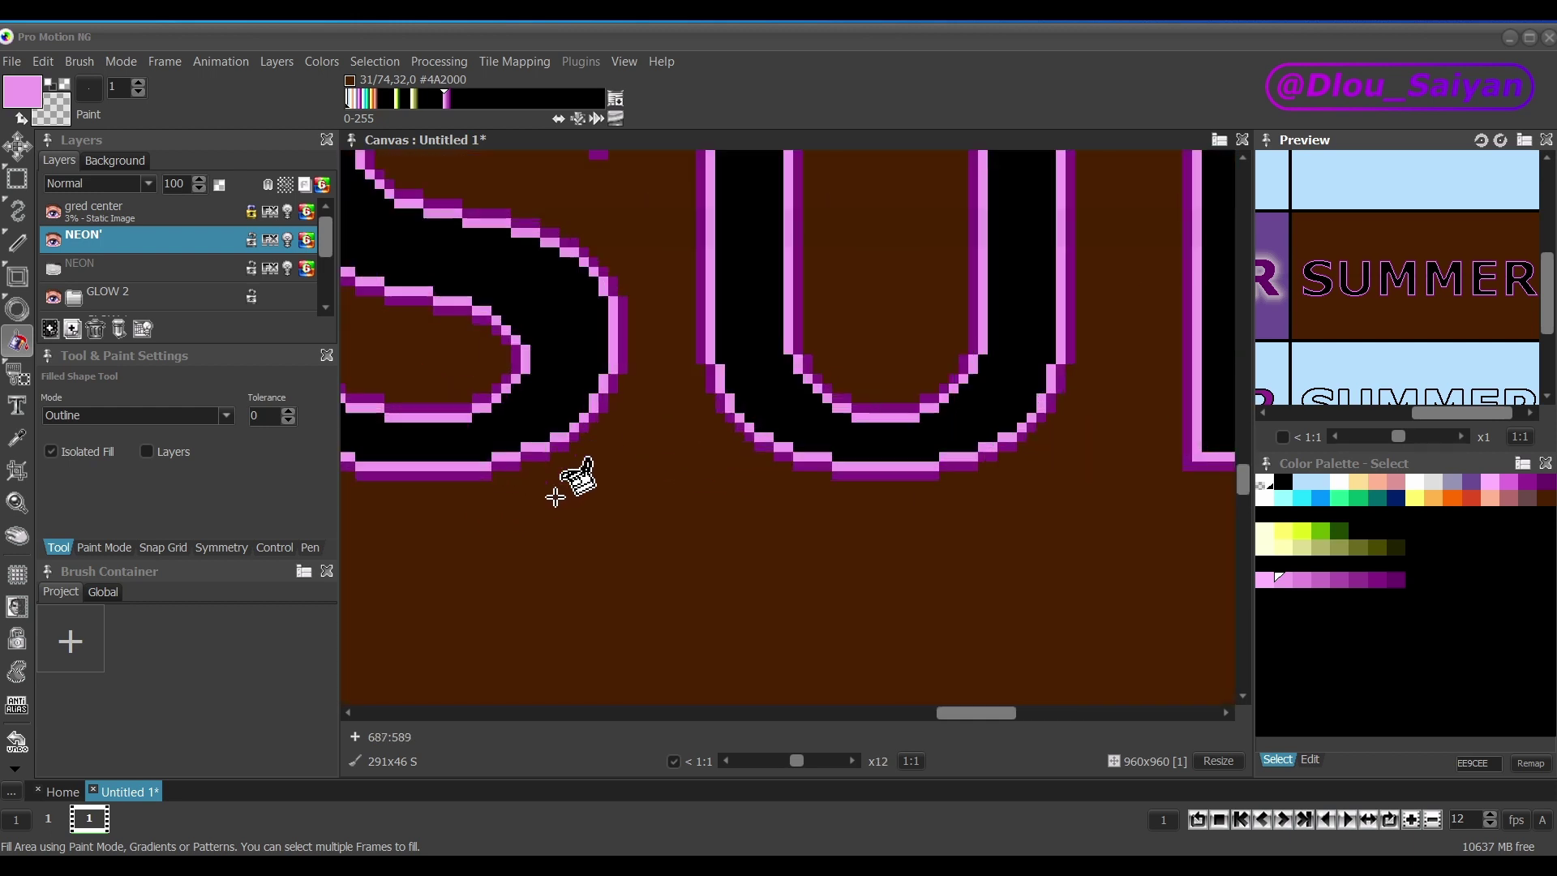
pyautogui.scroll(-1, 554, 498)
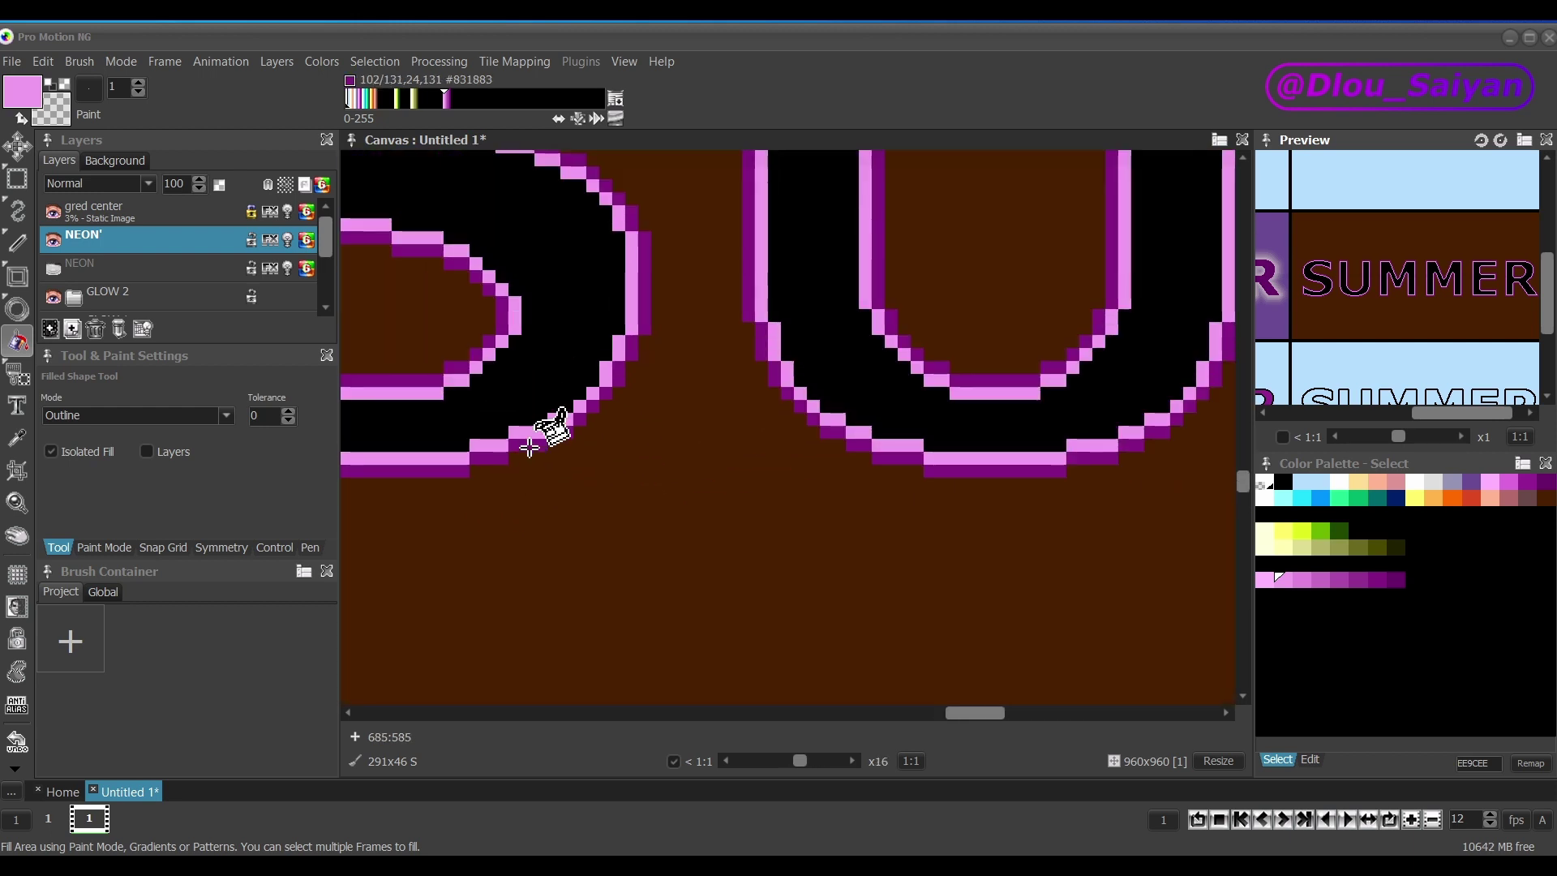
pyautogui.hotkey('ctrl', 'z')
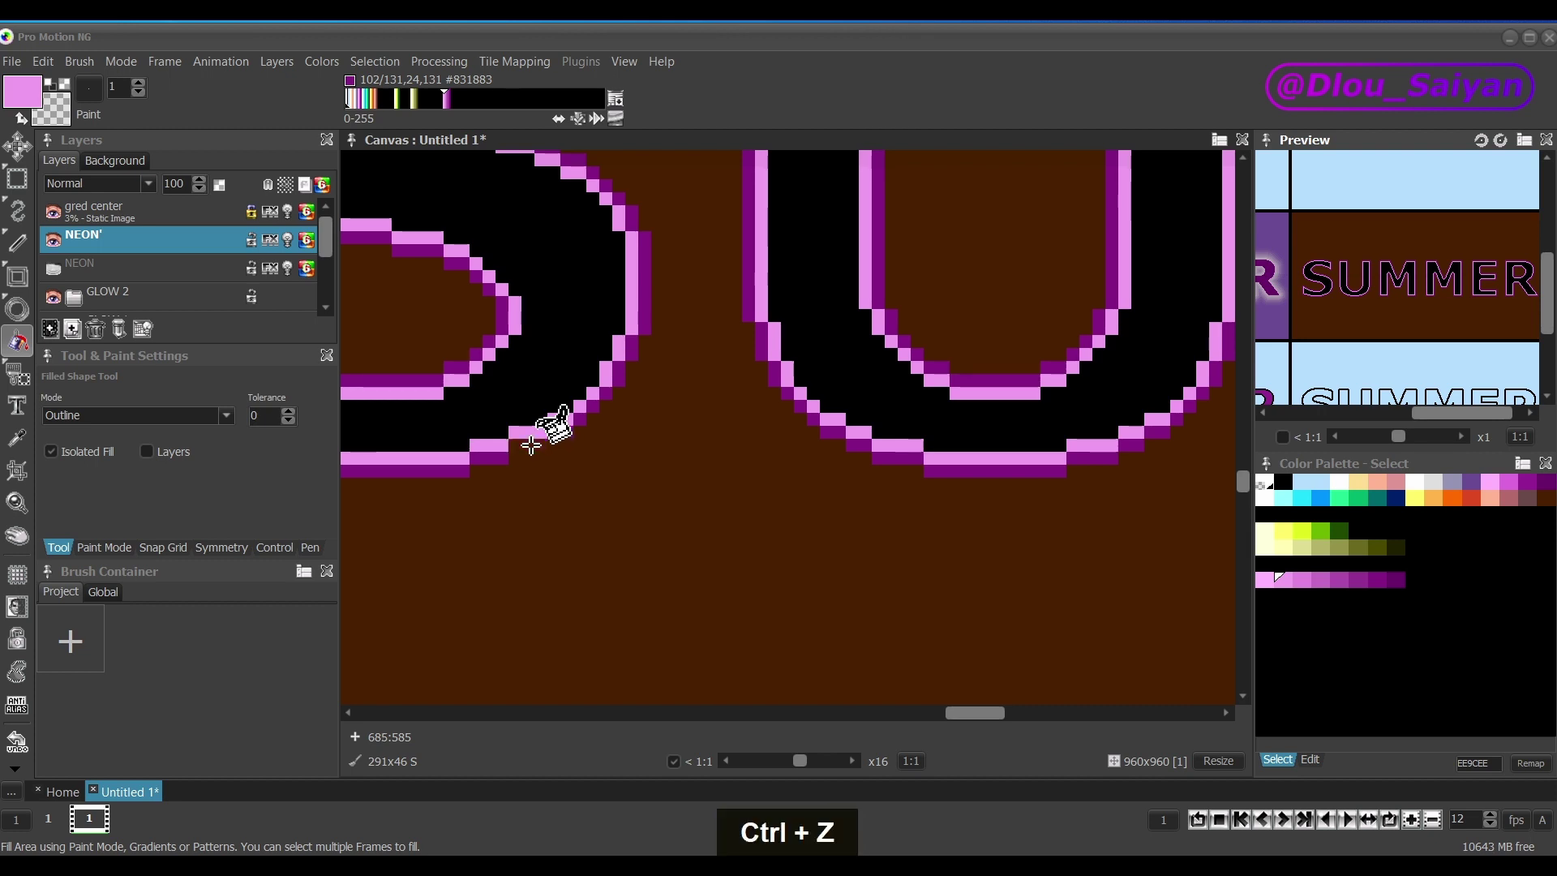
pyautogui.click(50, 451)
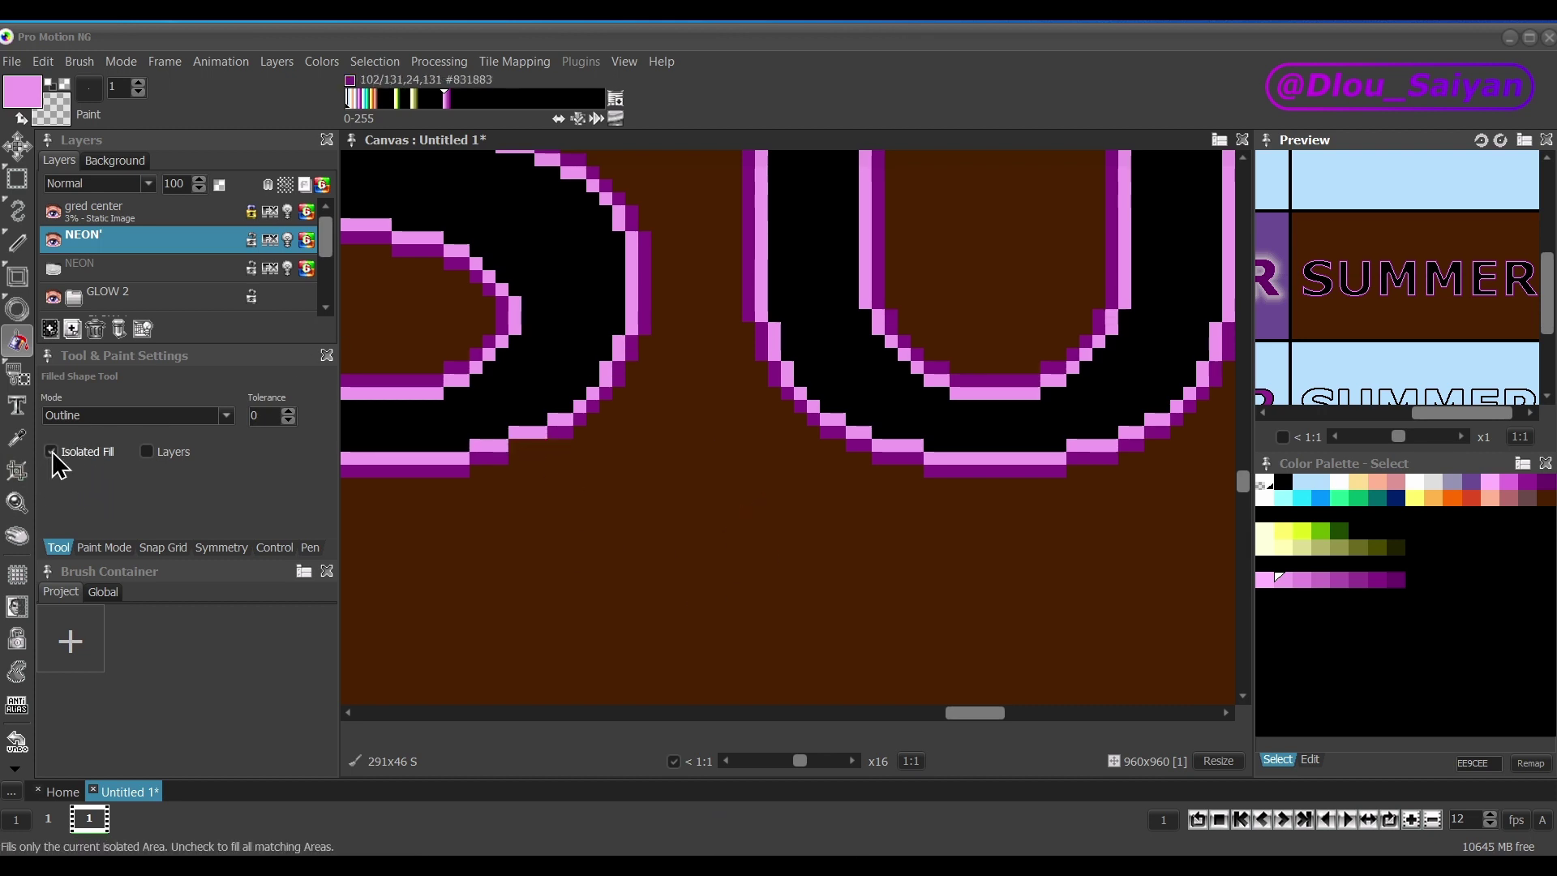
pyautogui.click(483, 462)
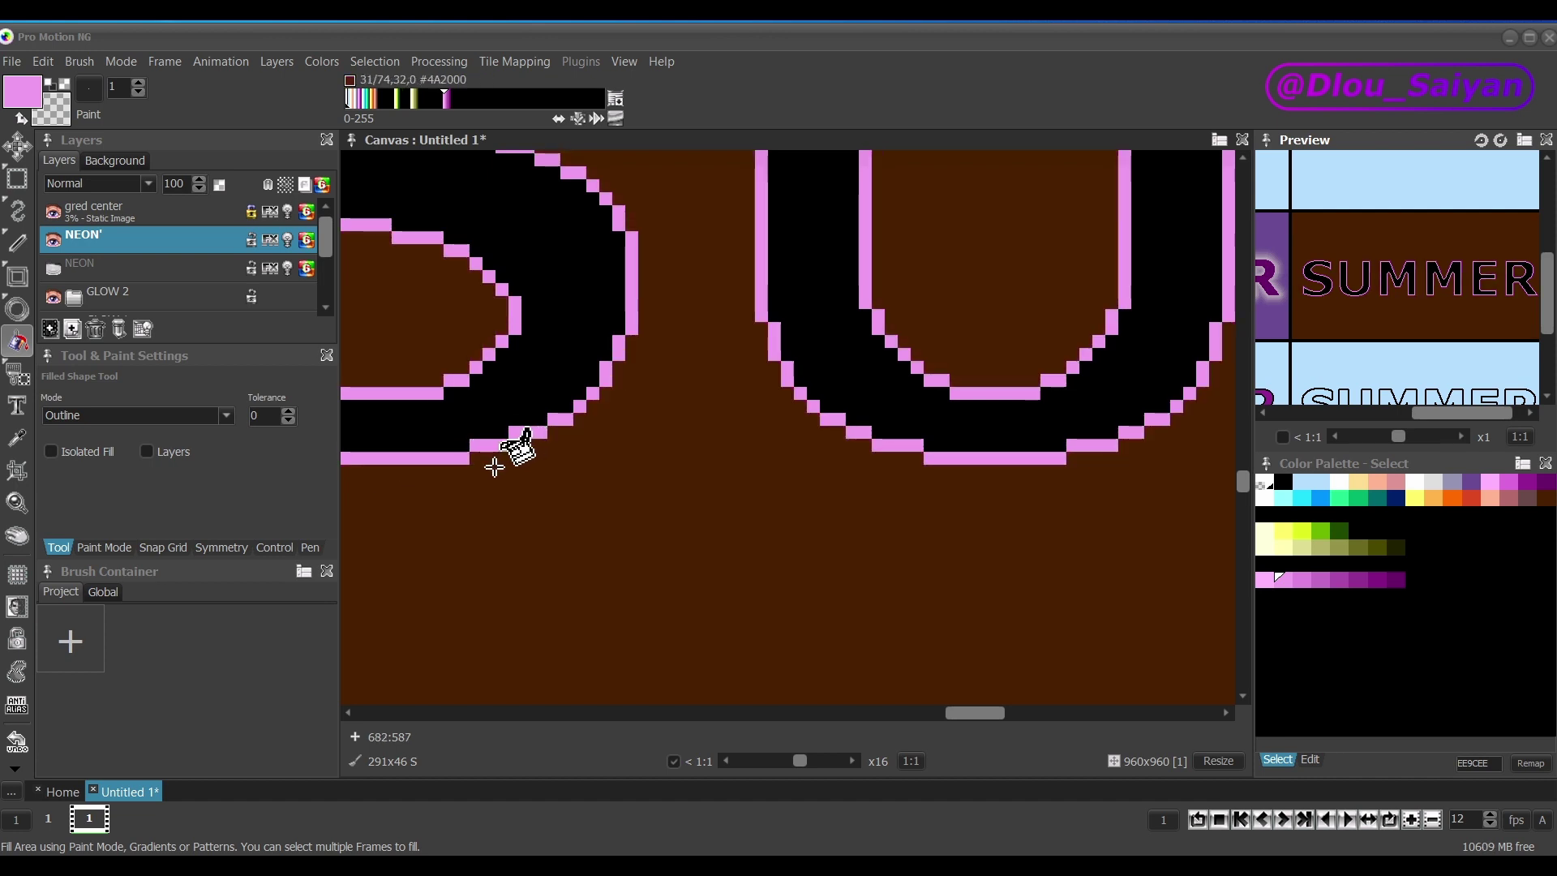
# Set the fill mode to Current Paint Mode and erase the black letter interiors, keeping only the pink outline.
pyautogui.click(154, 416)
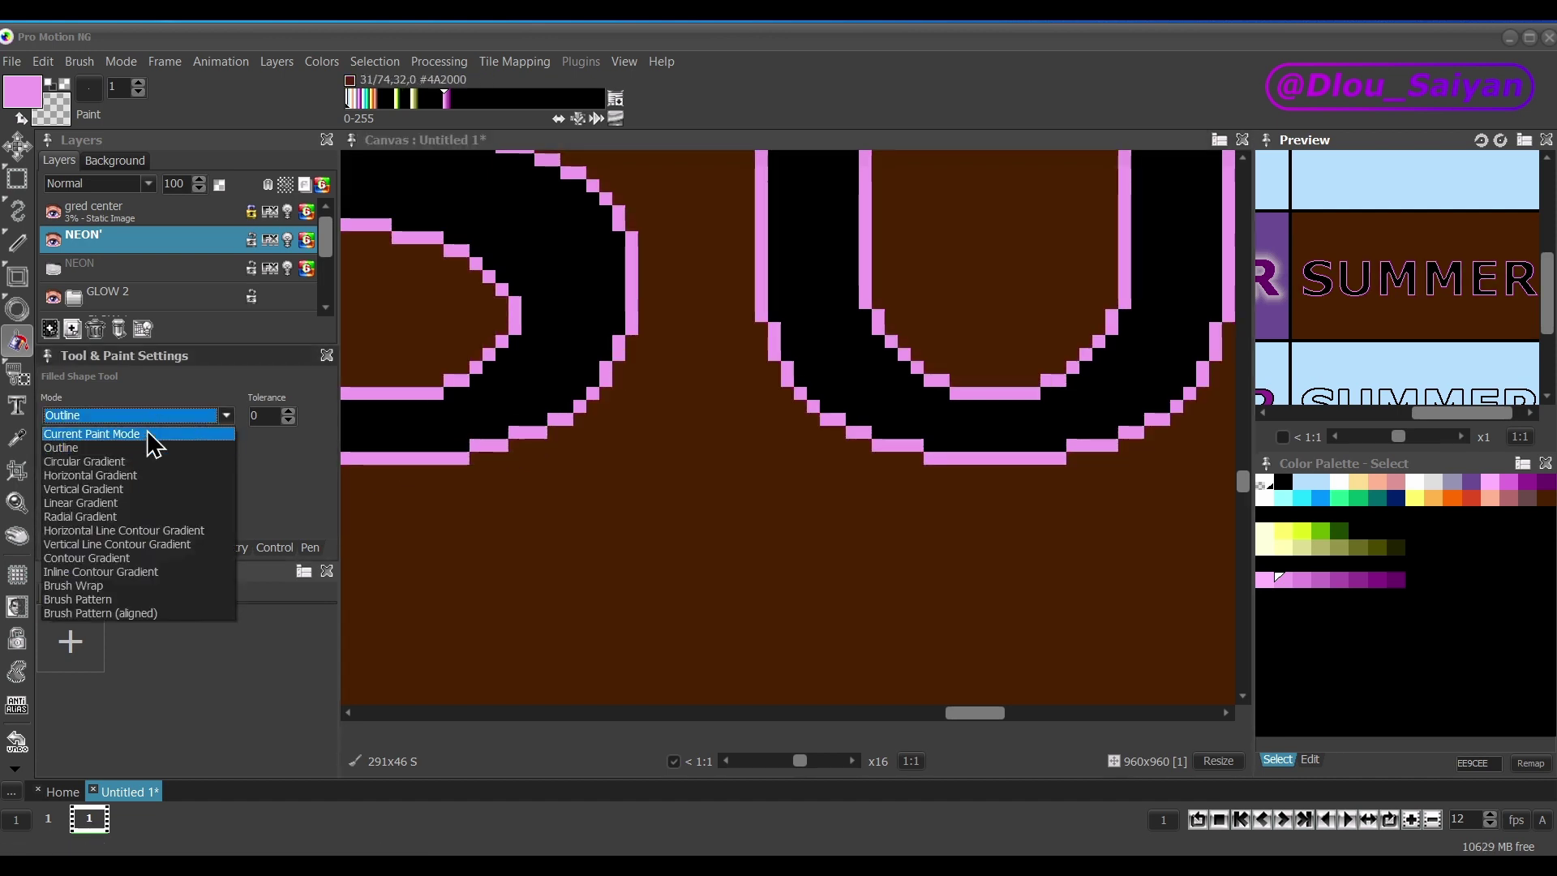
pyautogui.click(145, 433)
pyautogui.click(511, 388)
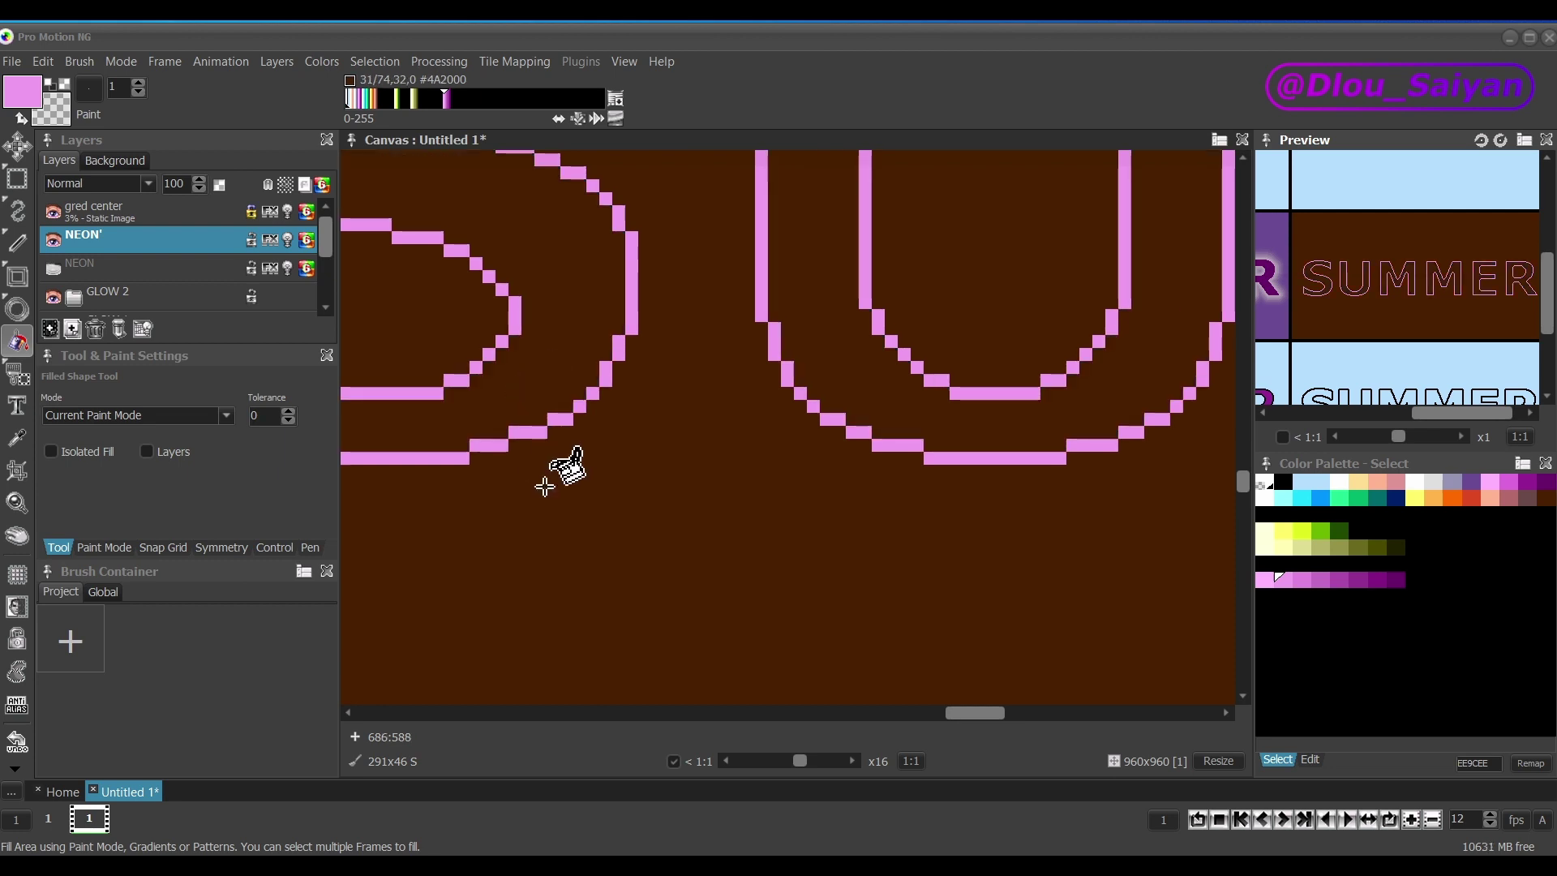
# Show the original NEON layer again and duplicate the NEON' layer directly beneath itself.
pyautogui.click(52, 269)
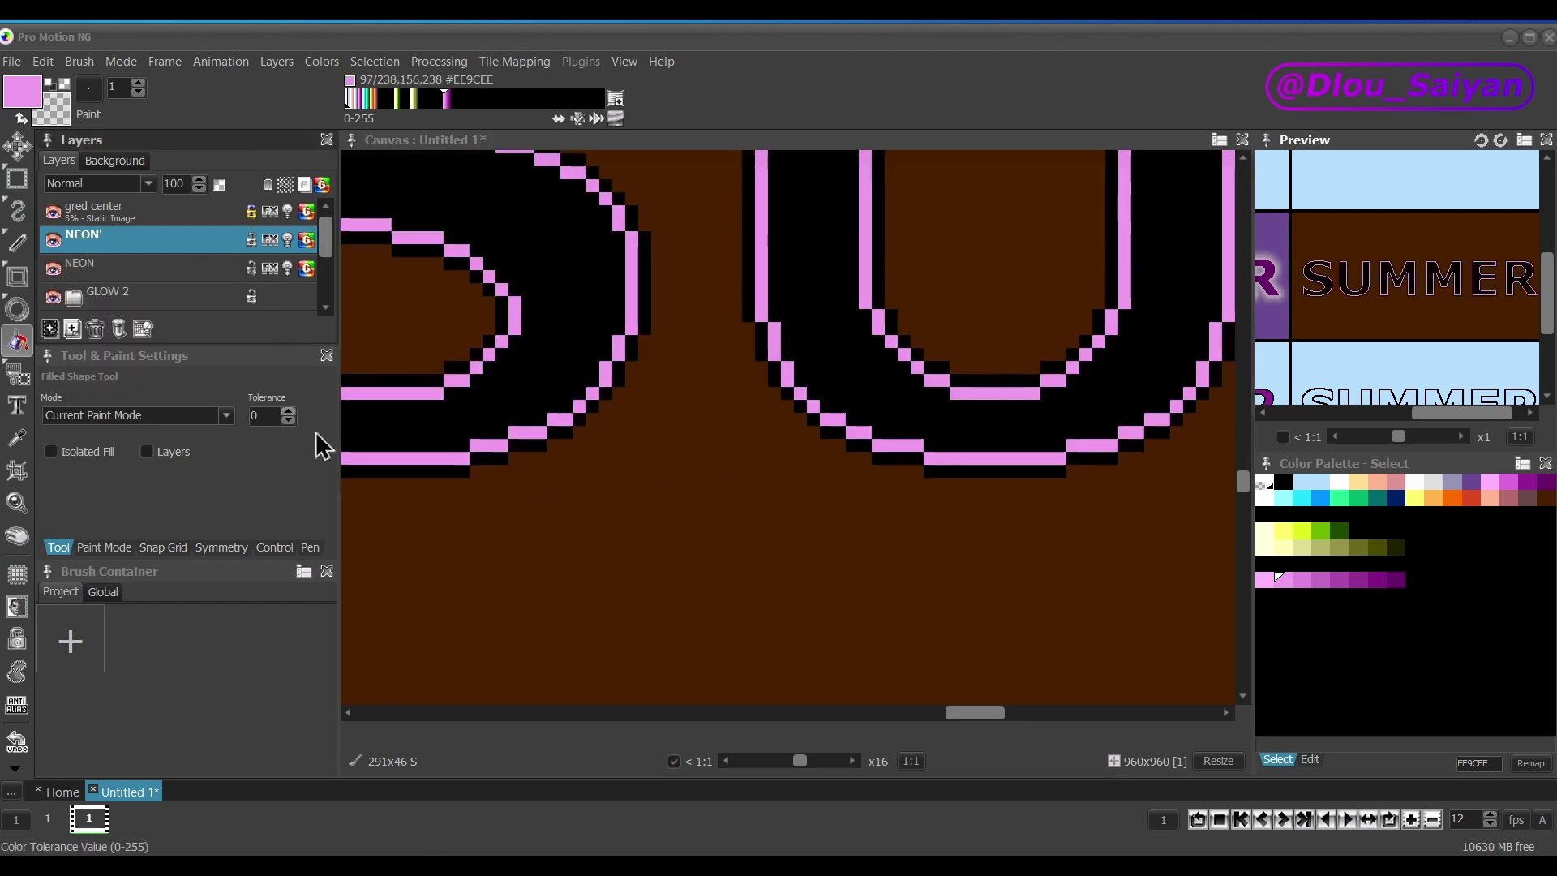
pyautogui.scroll(-1, 608, 444)
pyautogui.scroll(1, 538, 424)
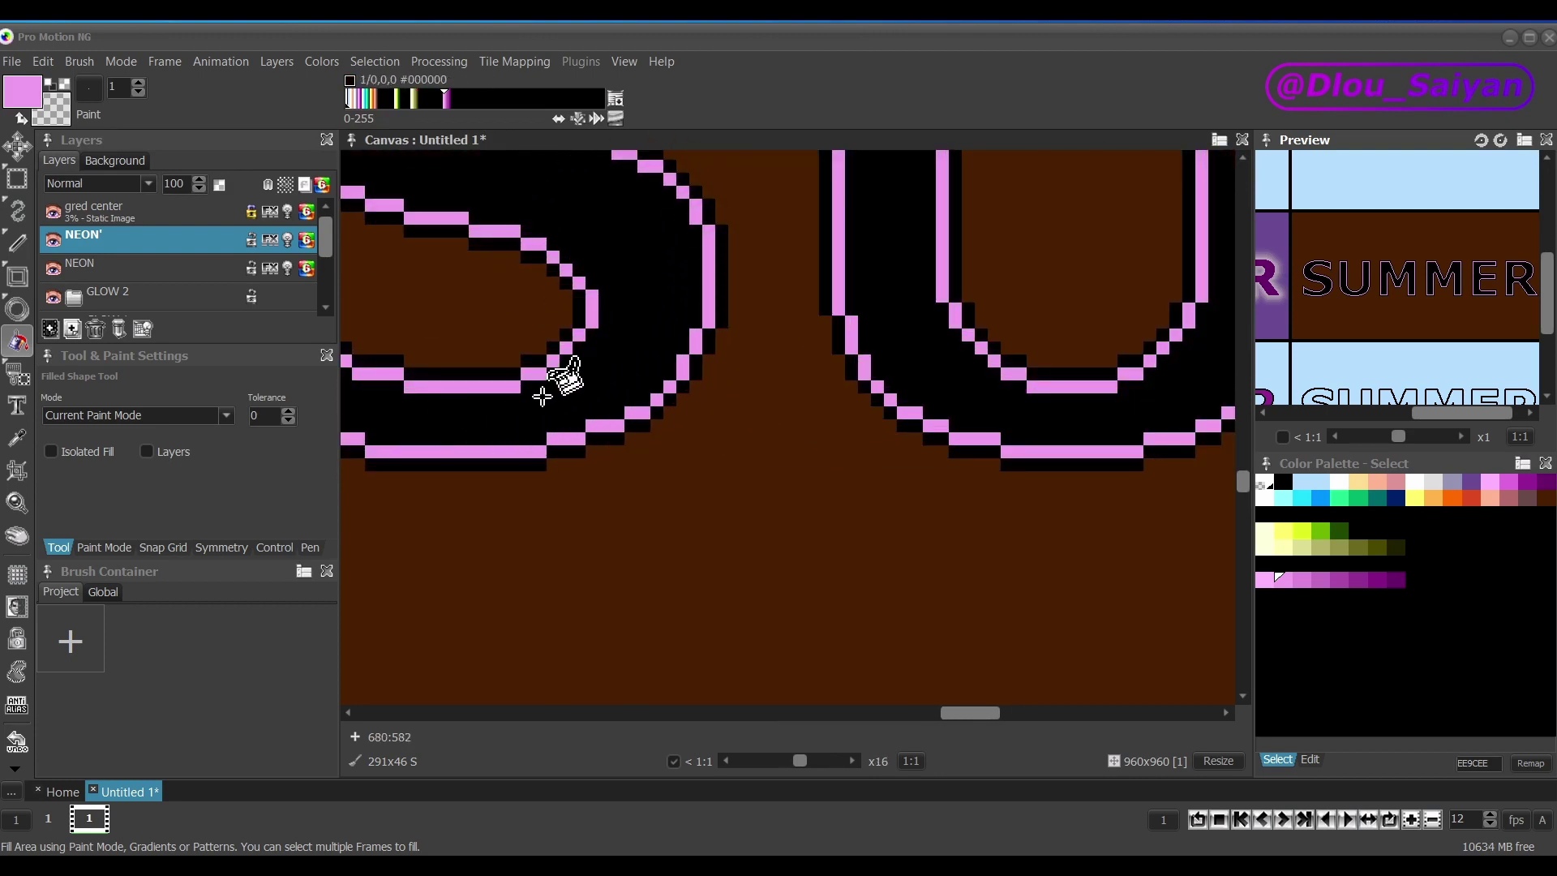
pyautogui.scroll(-1, 527, 397)
pyautogui.scroll(-1, 517, 408)
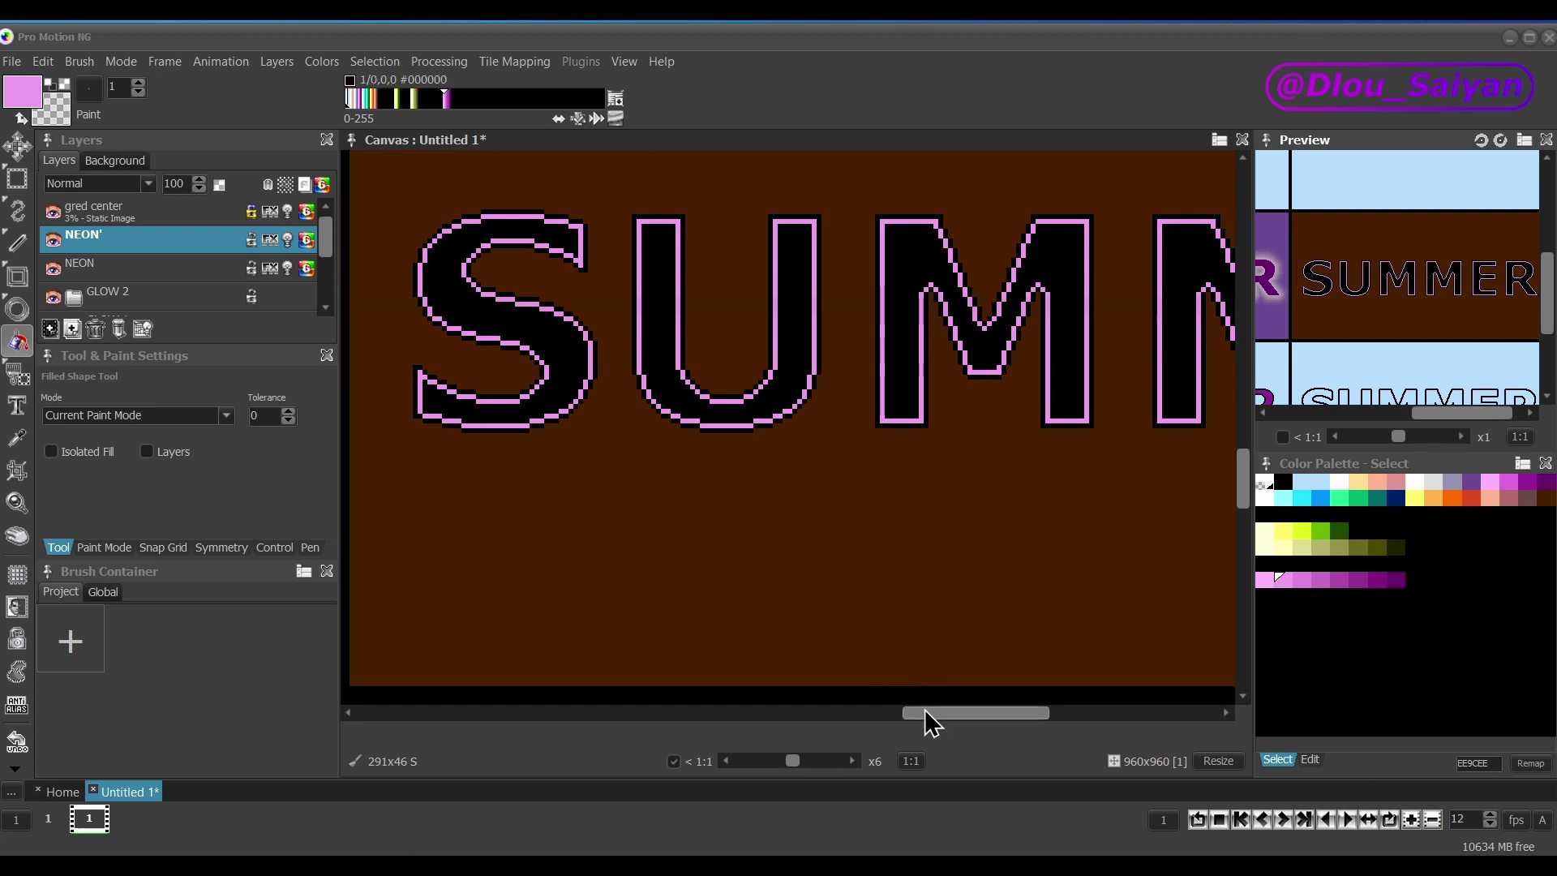
pyautogui.scroll(-2, 730, 486)
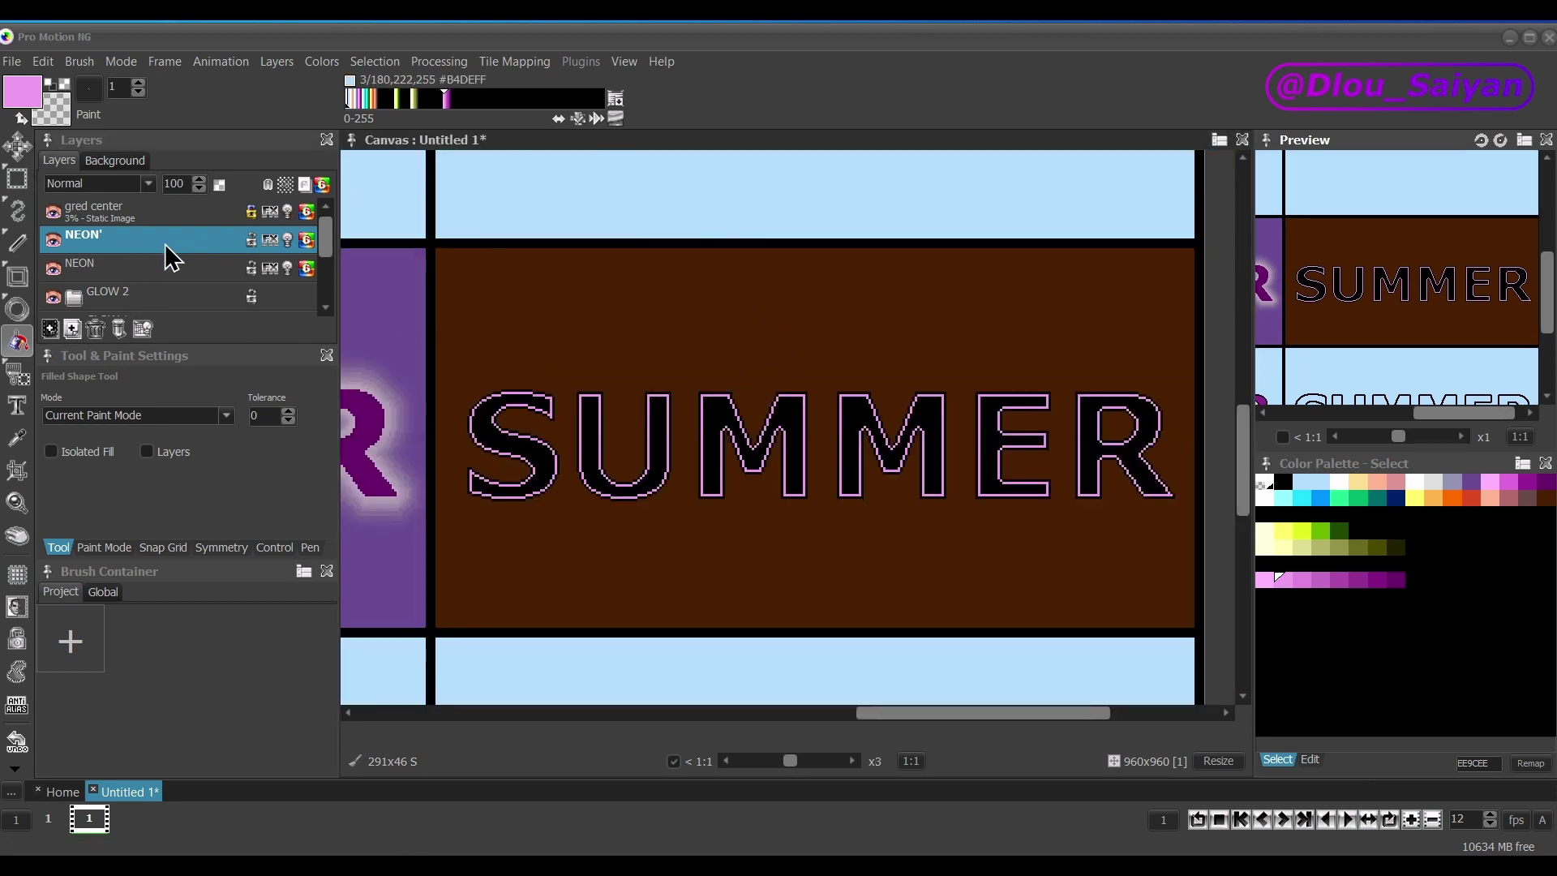
pyautogui.press('alt')
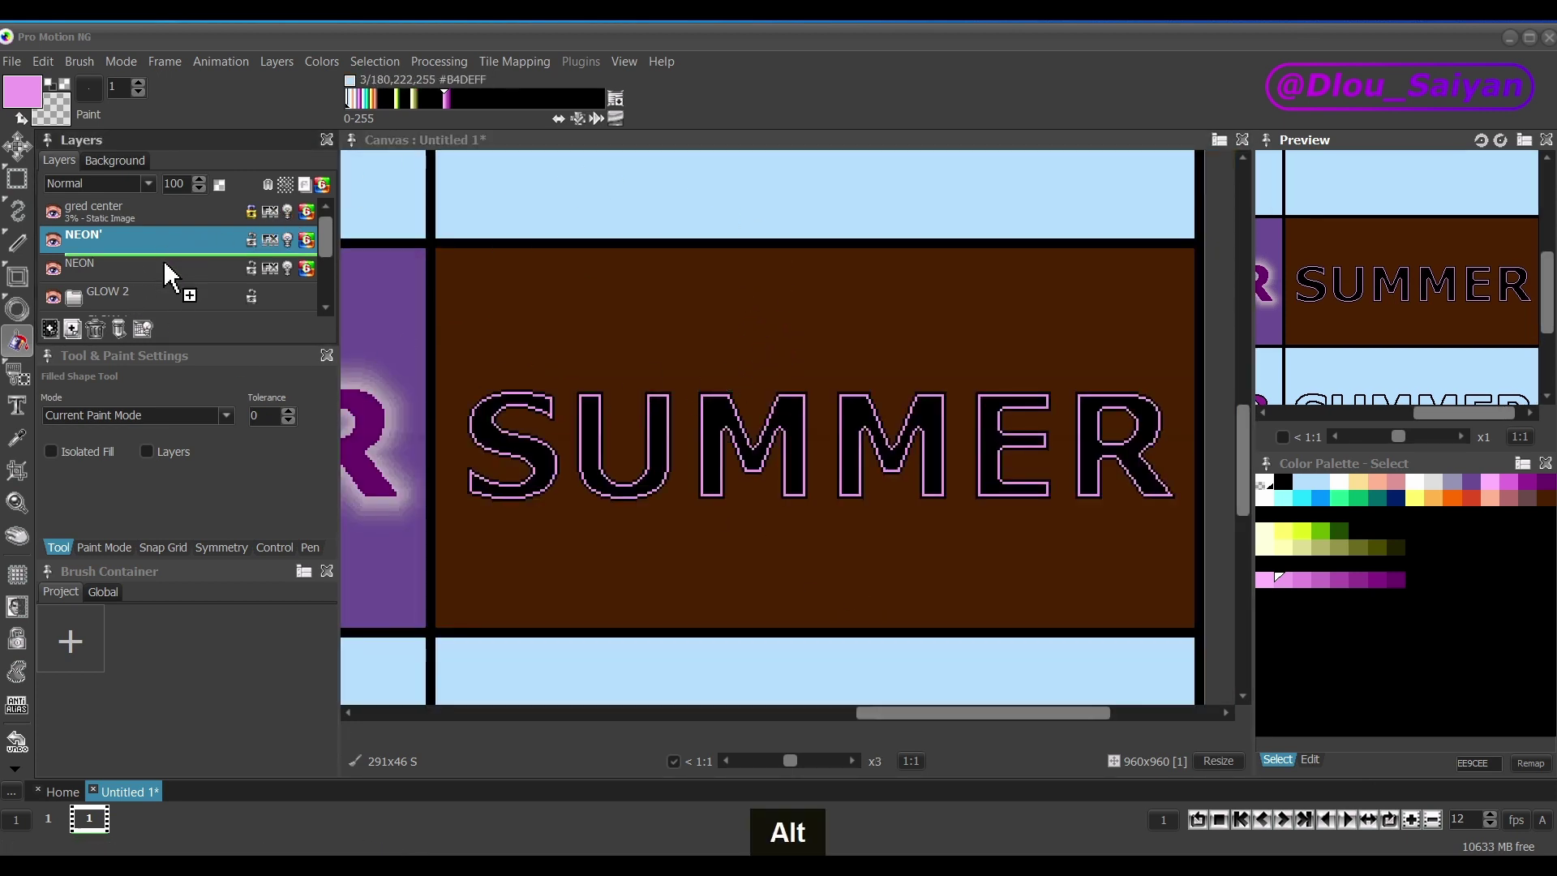
pyautogui.moveTo(163, 260); pyautogui.dragTo(164, 264)
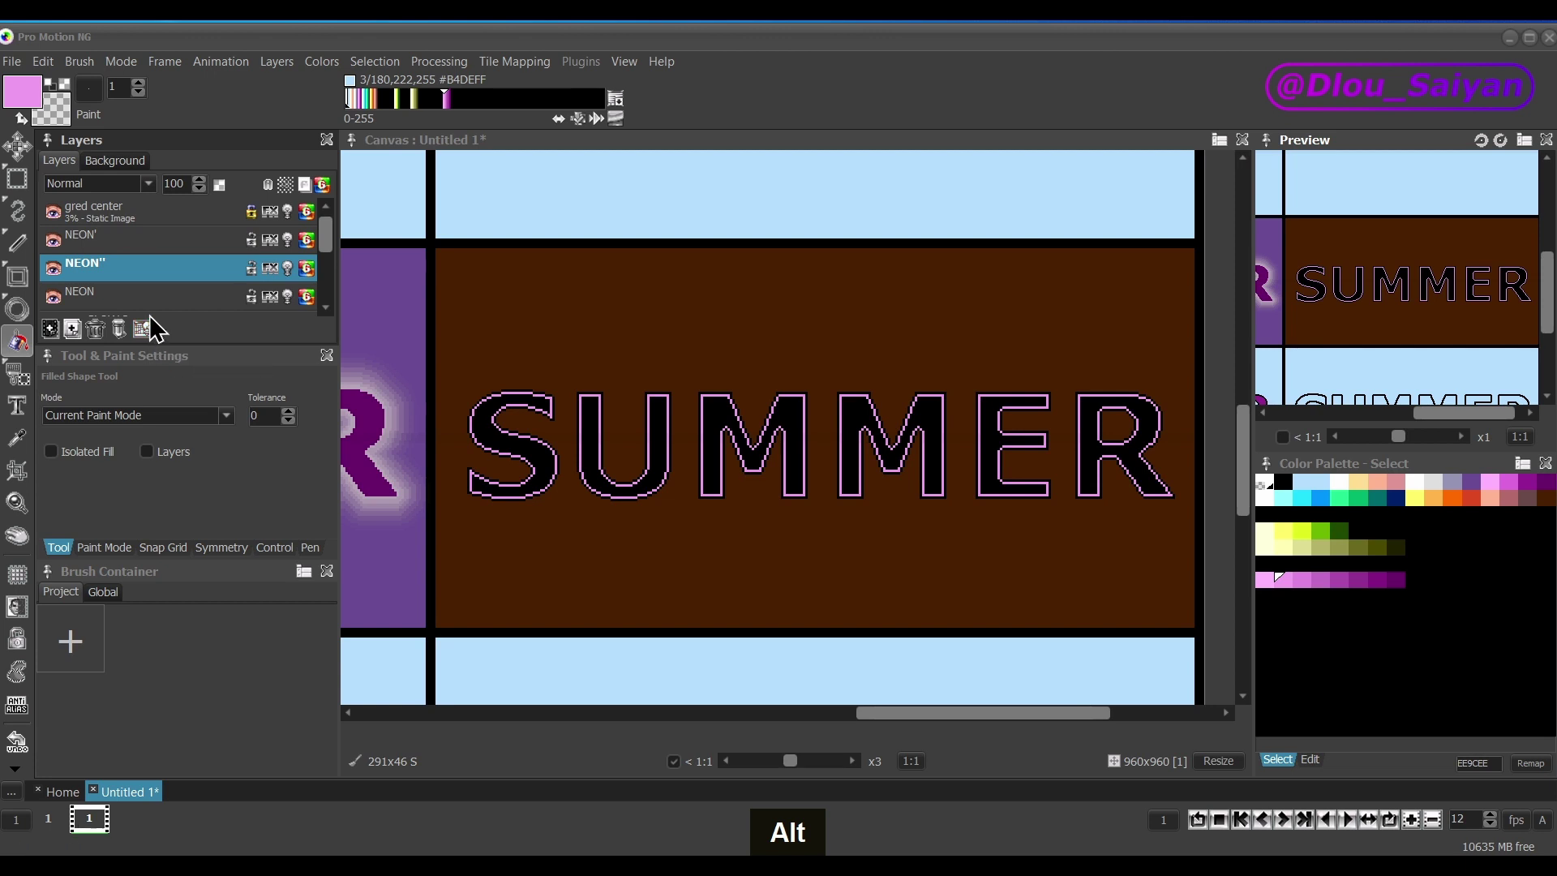
# Rename the NEON layer as NEON TEXT.
pyautogui.doubleClick(89, 294)
pyautogui.click(745, 395)
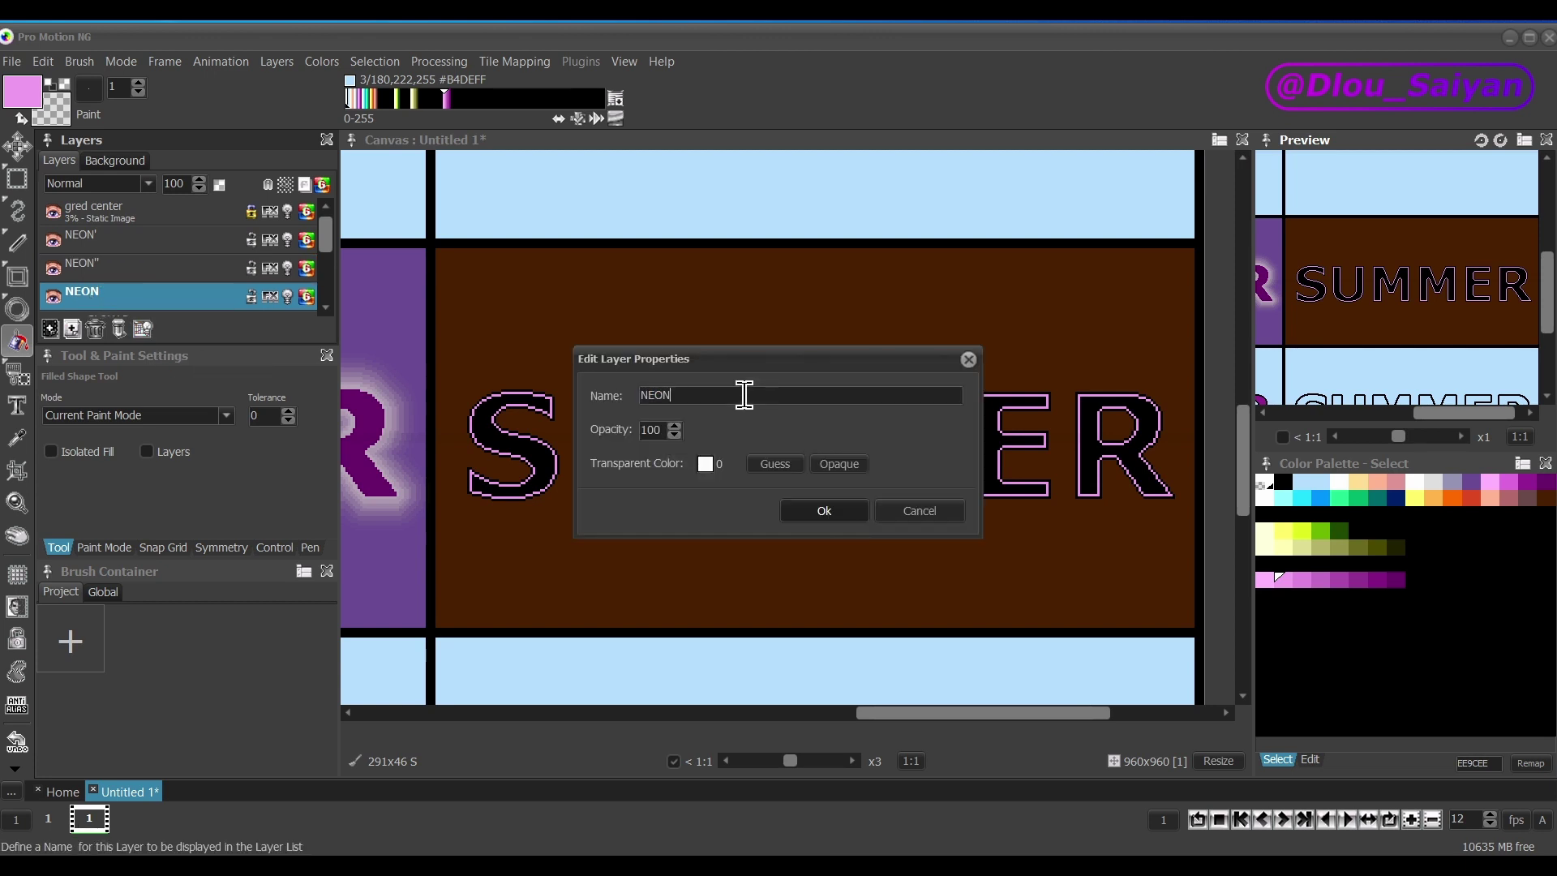
pyautogui.write('TEX')
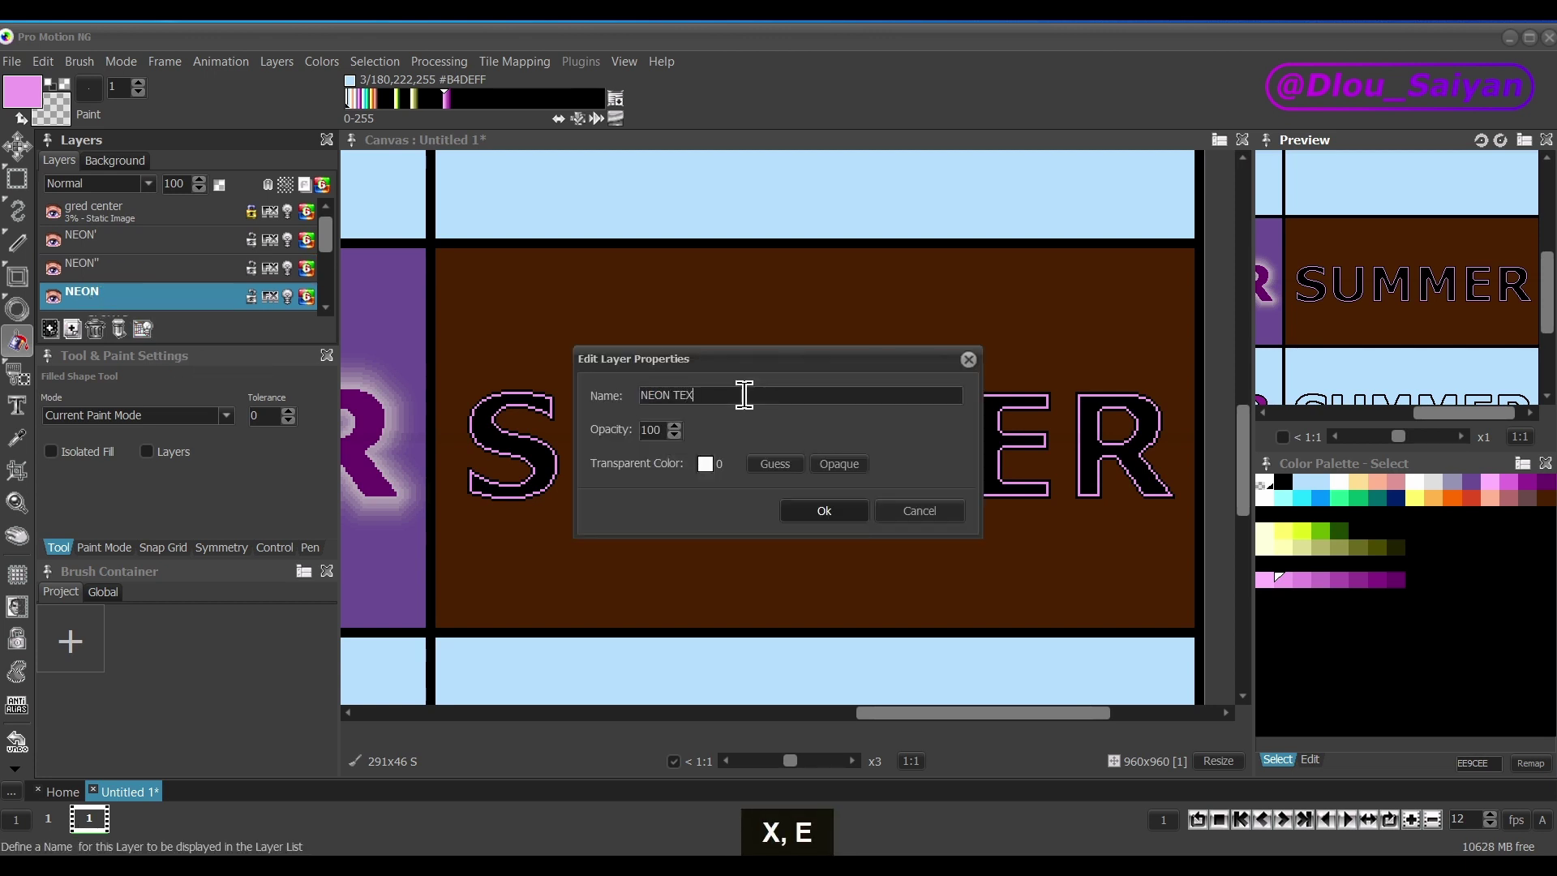
pyautogui.write('T')
pyautogui.press('Return')
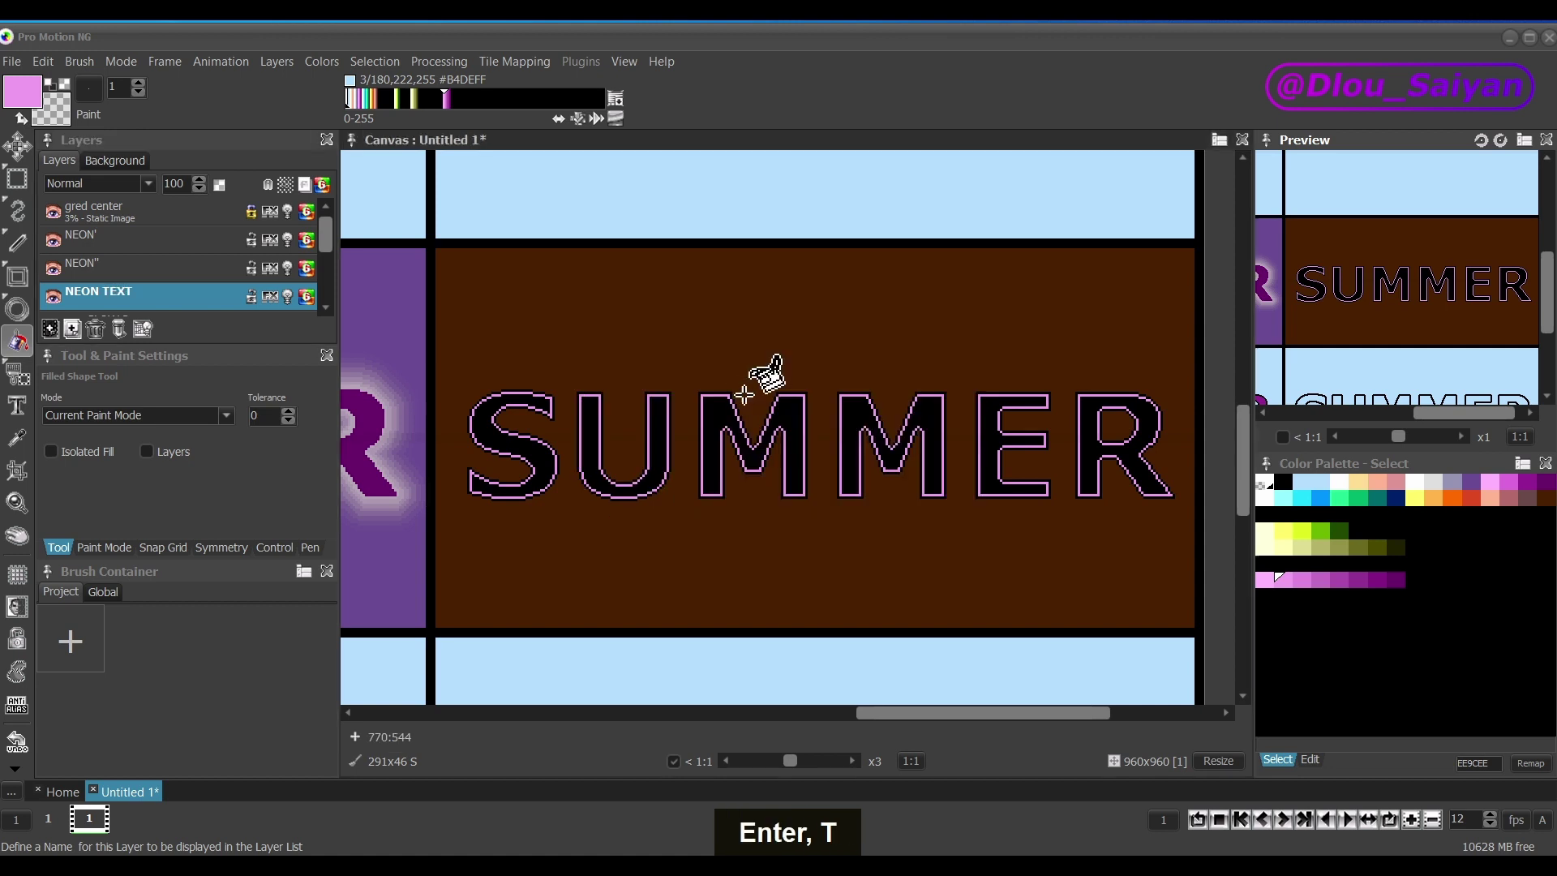
# Rename the duplicated NEON'' layer as NEON'' GLOW.
pyautogui.doubleClick(109, 266)
pyautogui.click(699, 392)
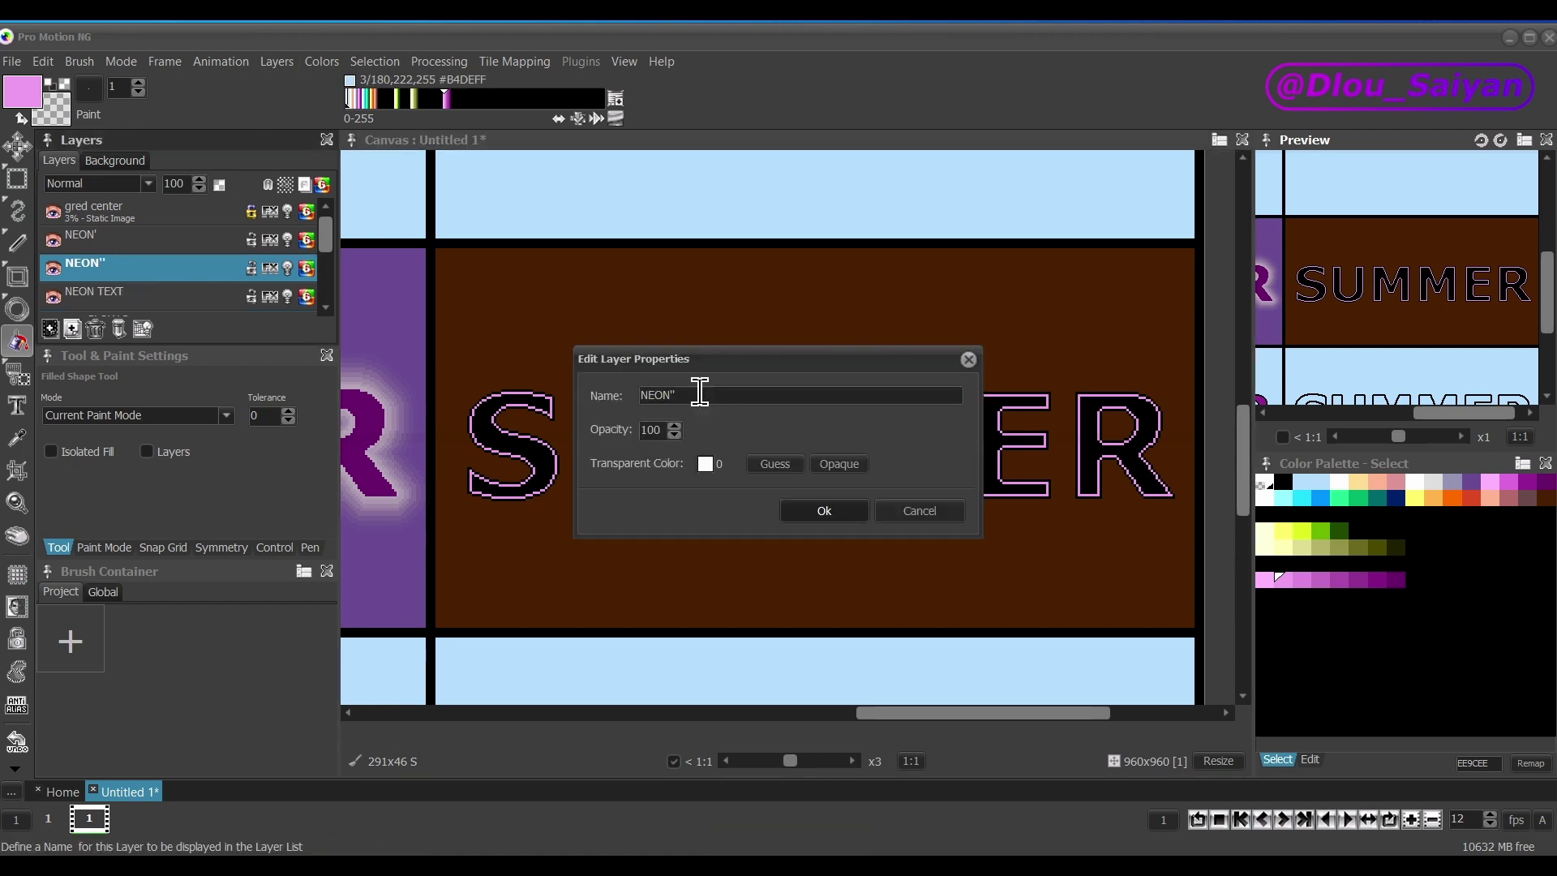
pyautogui.write('GLOW')
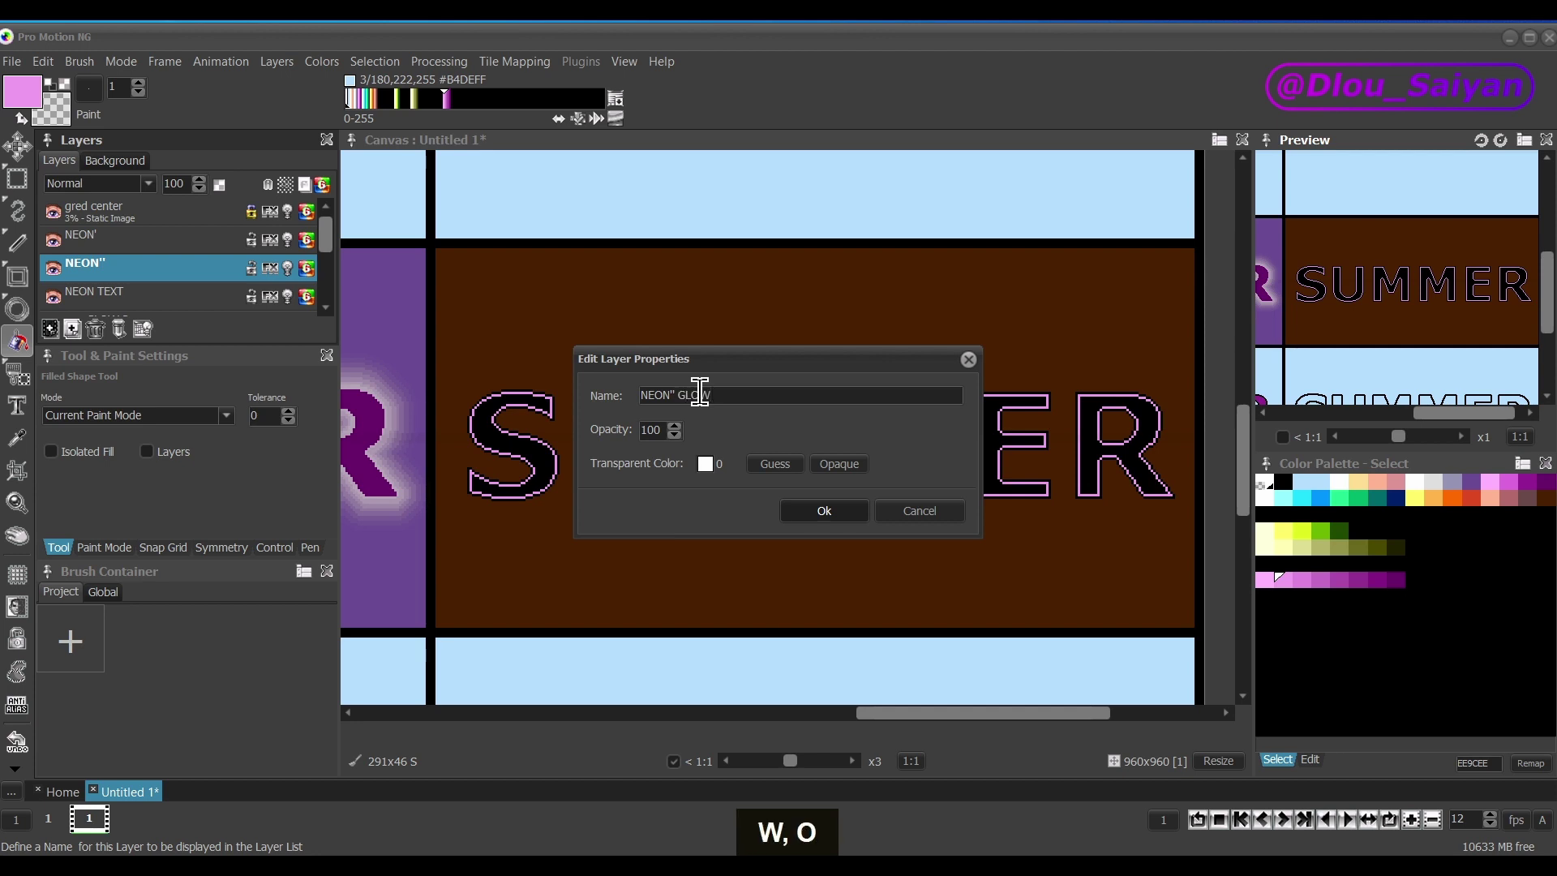
pyautogui.click(809, 511)
# Rename the NEON' layer as NEON' PIPE.
pyautogui.click(99, 240)
pyautogui.doubleClick(98, 240)
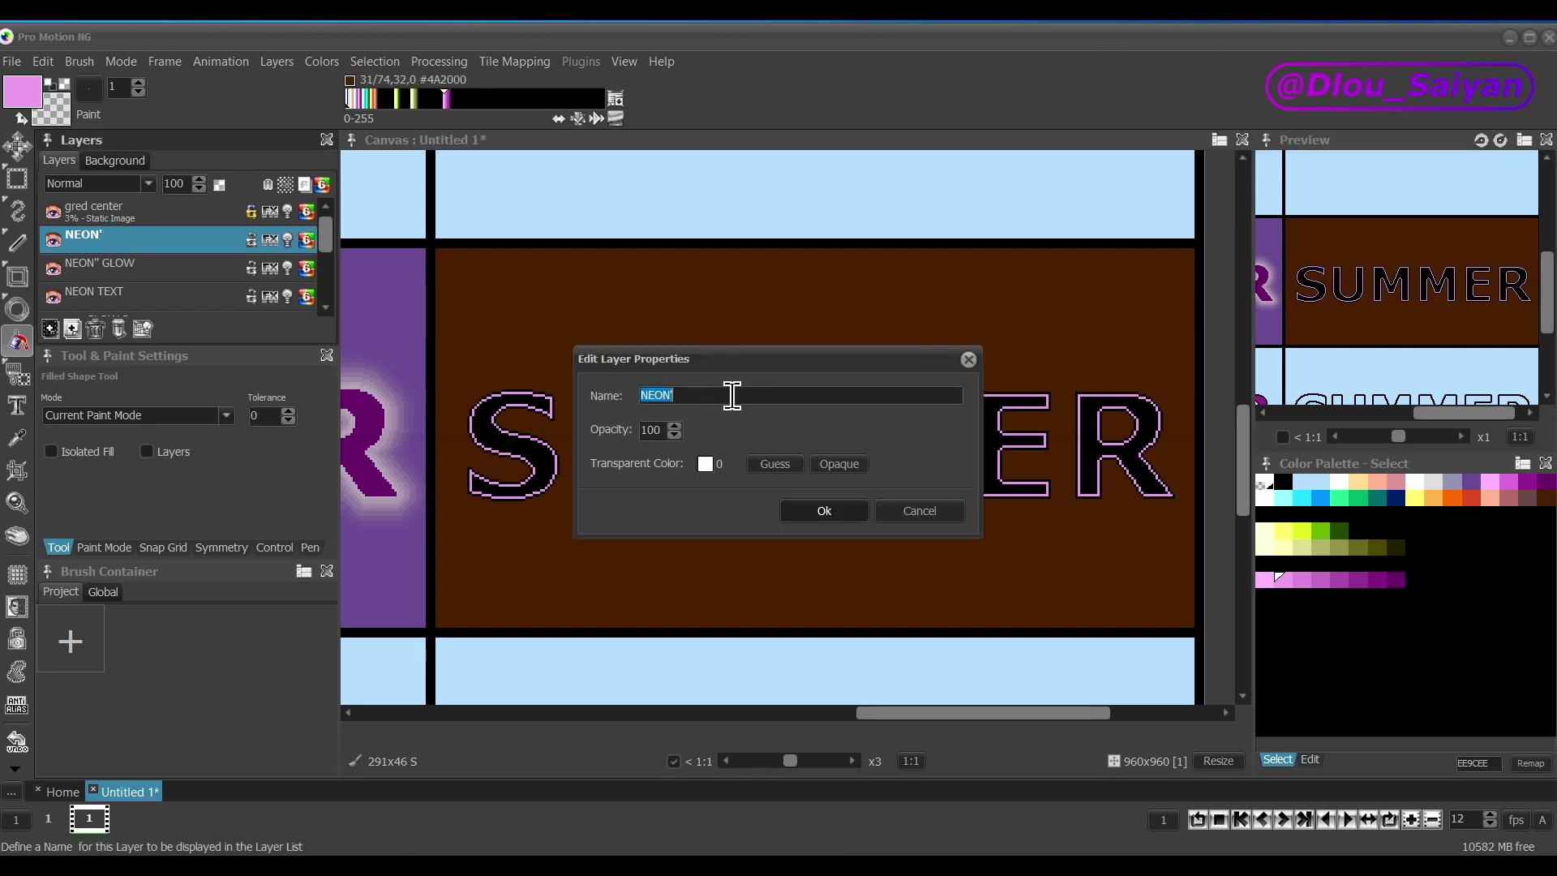
pyautogui.write('PIPE')
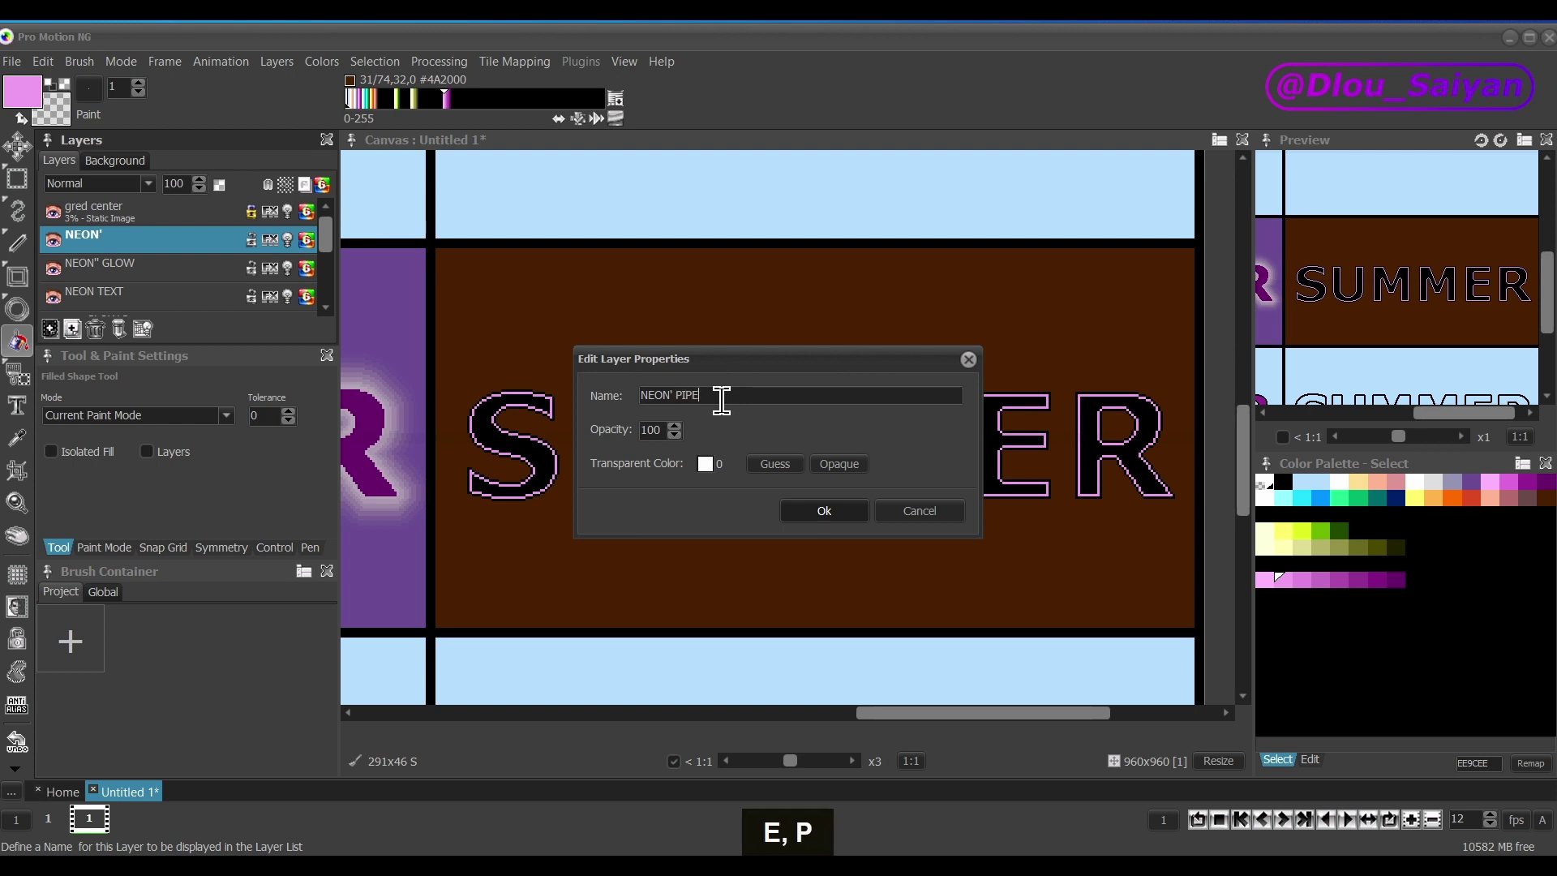
pyautogui.click(826, 516)
# Add a Stroke effect to the NEON'' GLOW layer in Outline mode, size 1, with pink palette color 98.
pyautogui.click(168, 273)
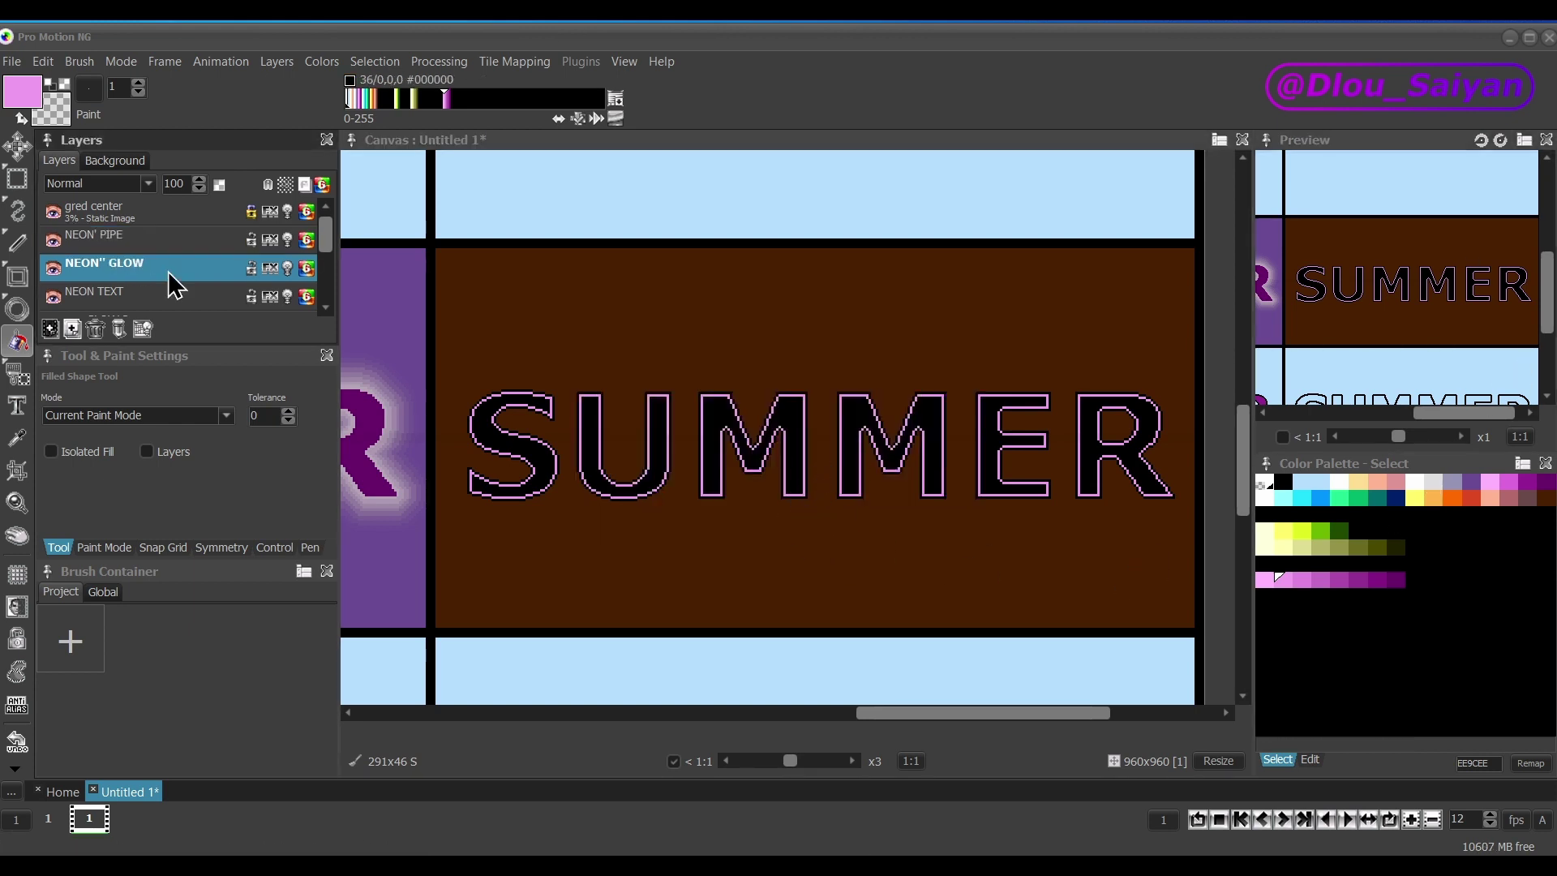
pyautogui.click(271, 268)
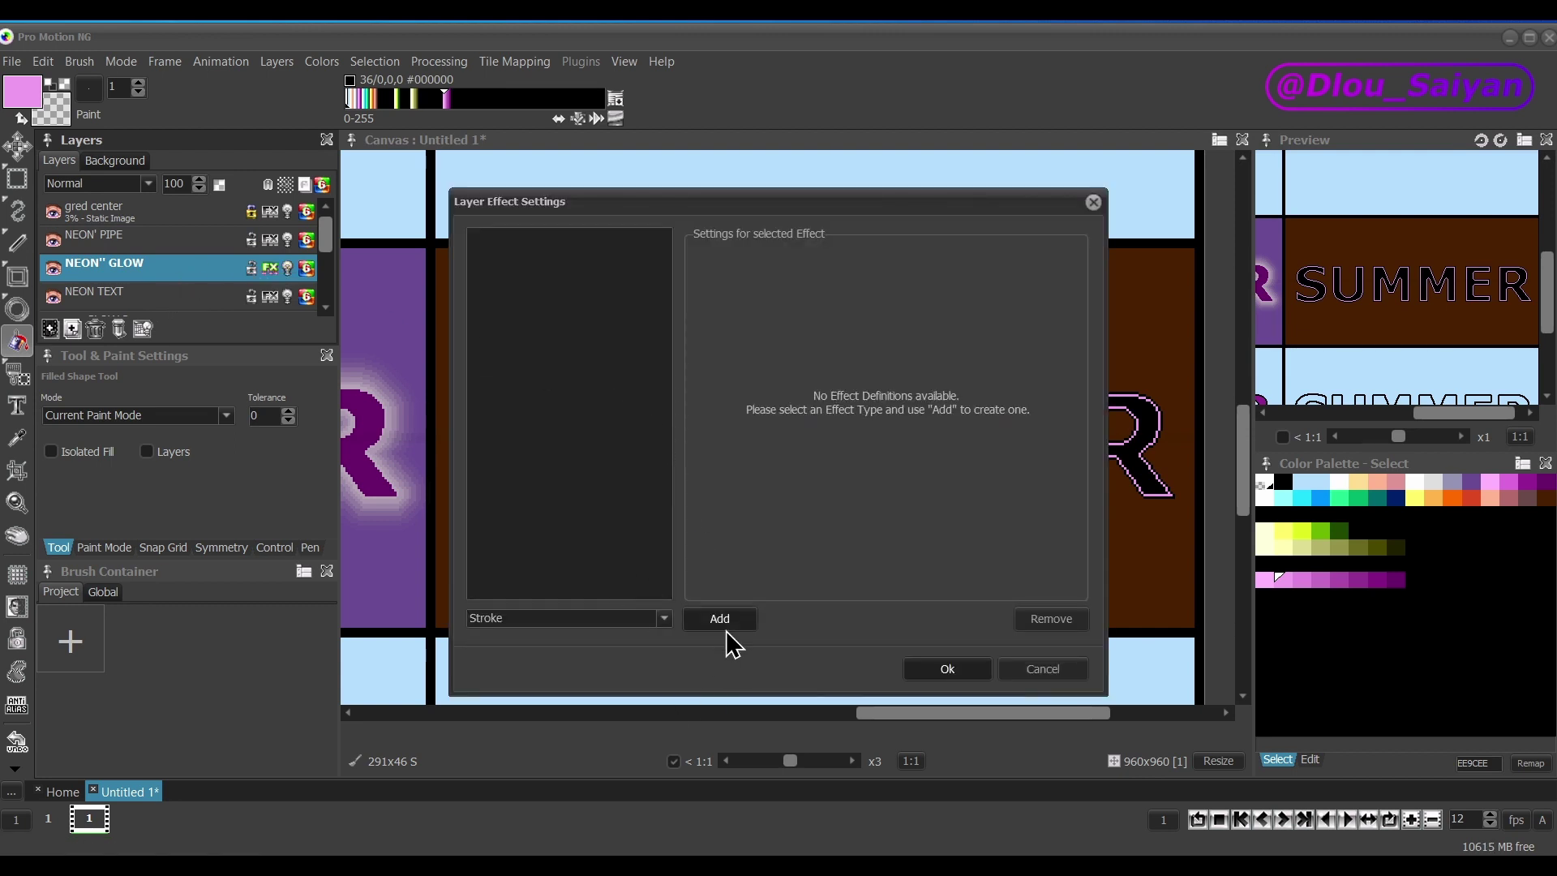
pyautogui.moveTo(730, 212); pyautogui.dragTo(1068, 214)
pyautogui.click(1059, 620)
pyautogui.click(1190, 351)
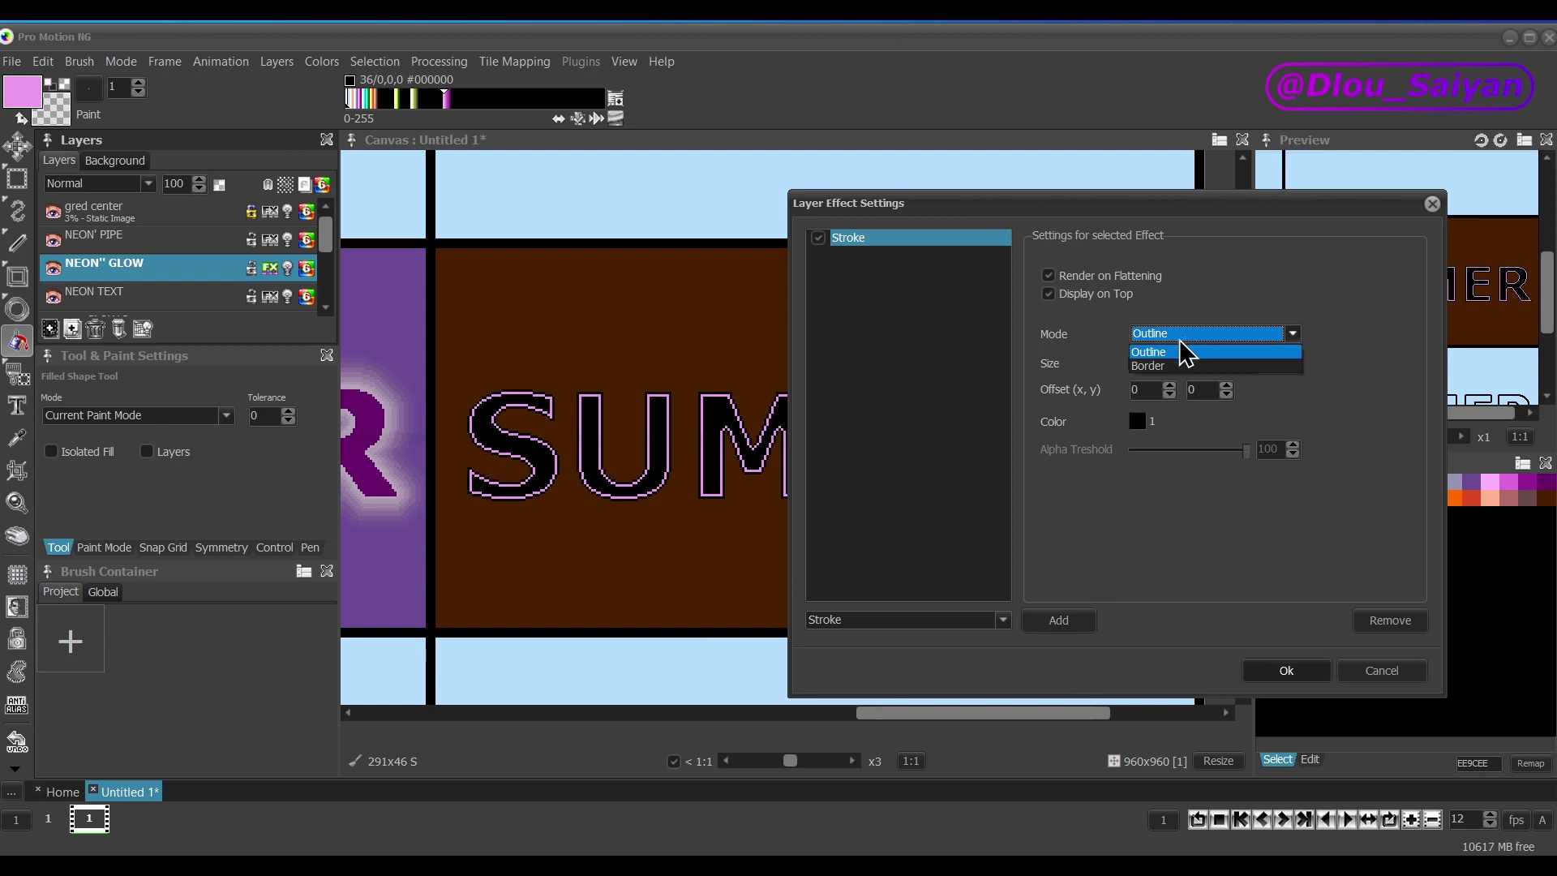
pyautogui.click(1185, 351)
pyautogui.click(1294, 359)
pyautogui.click(1294, 358)
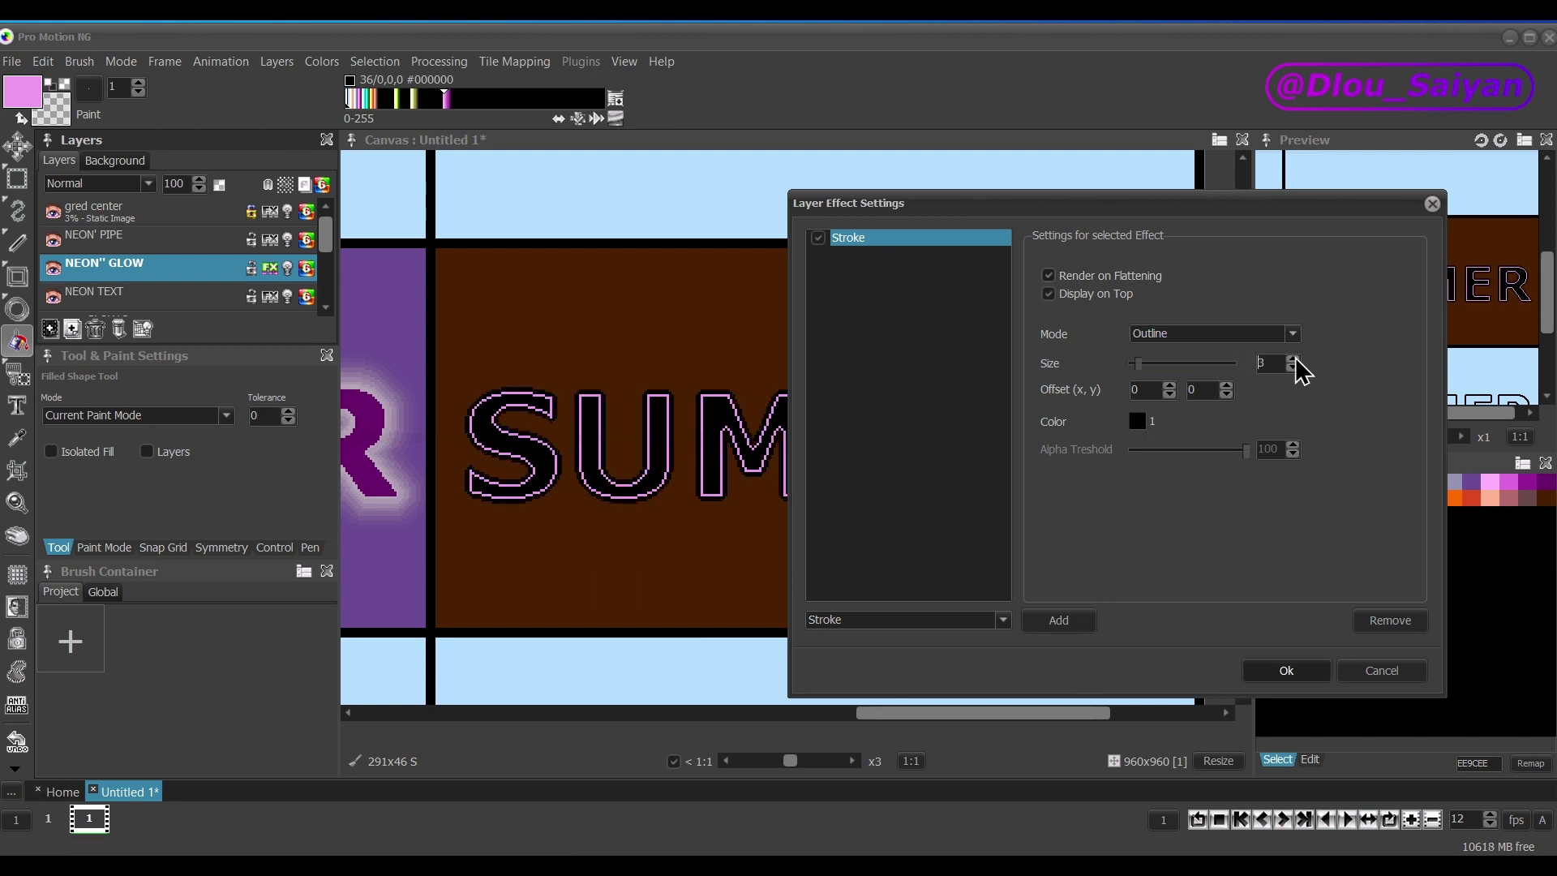
pyautogui.click(1292, 366)
pyautogui.click(1138, 421)
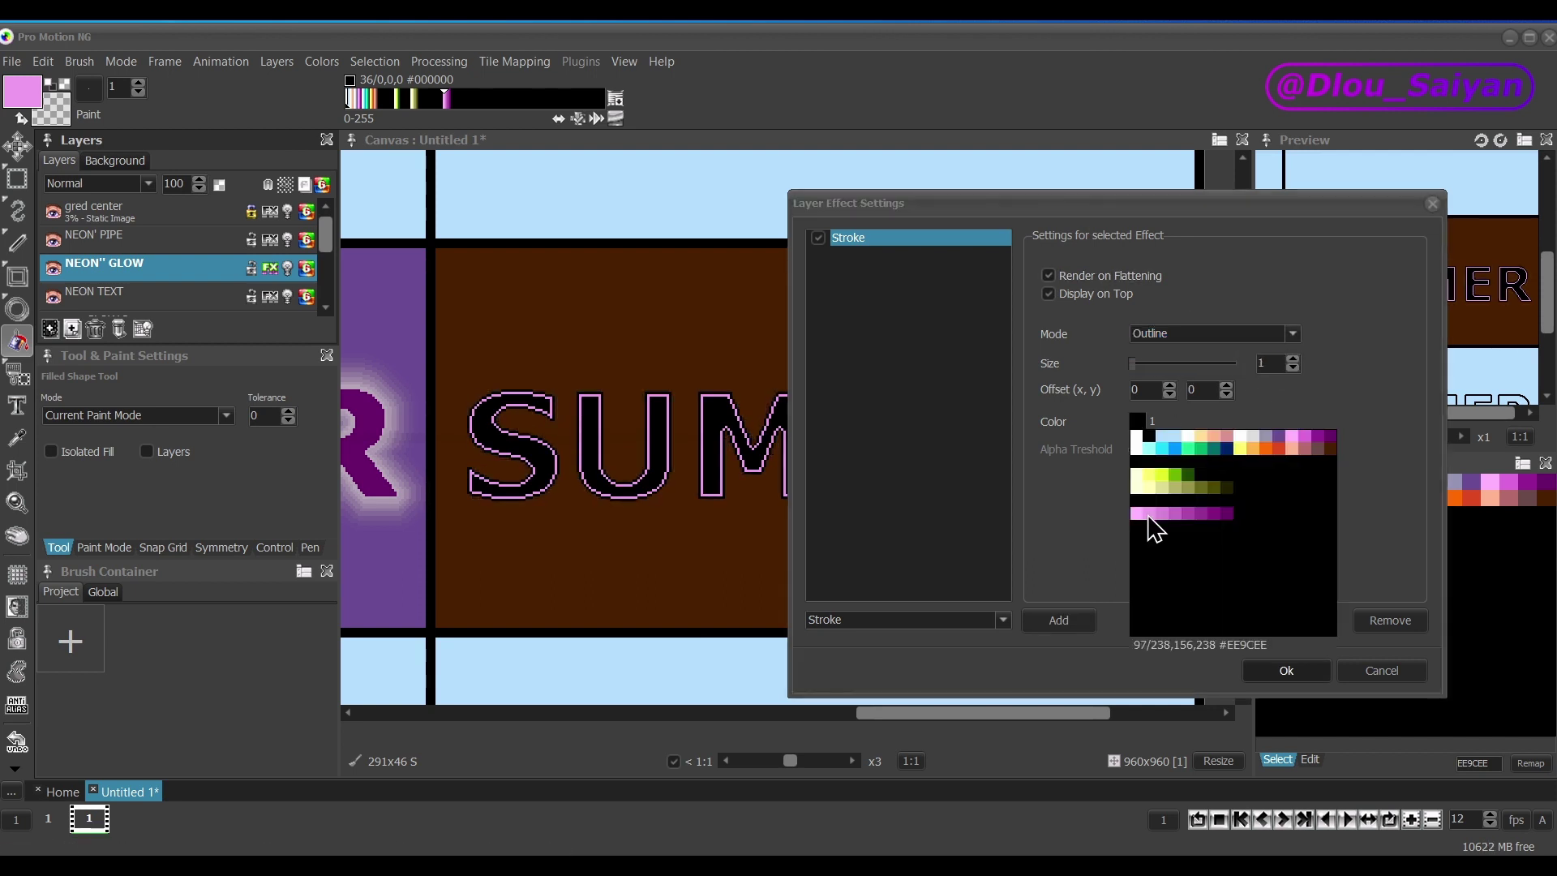
pyautogui.click(1150, 524)
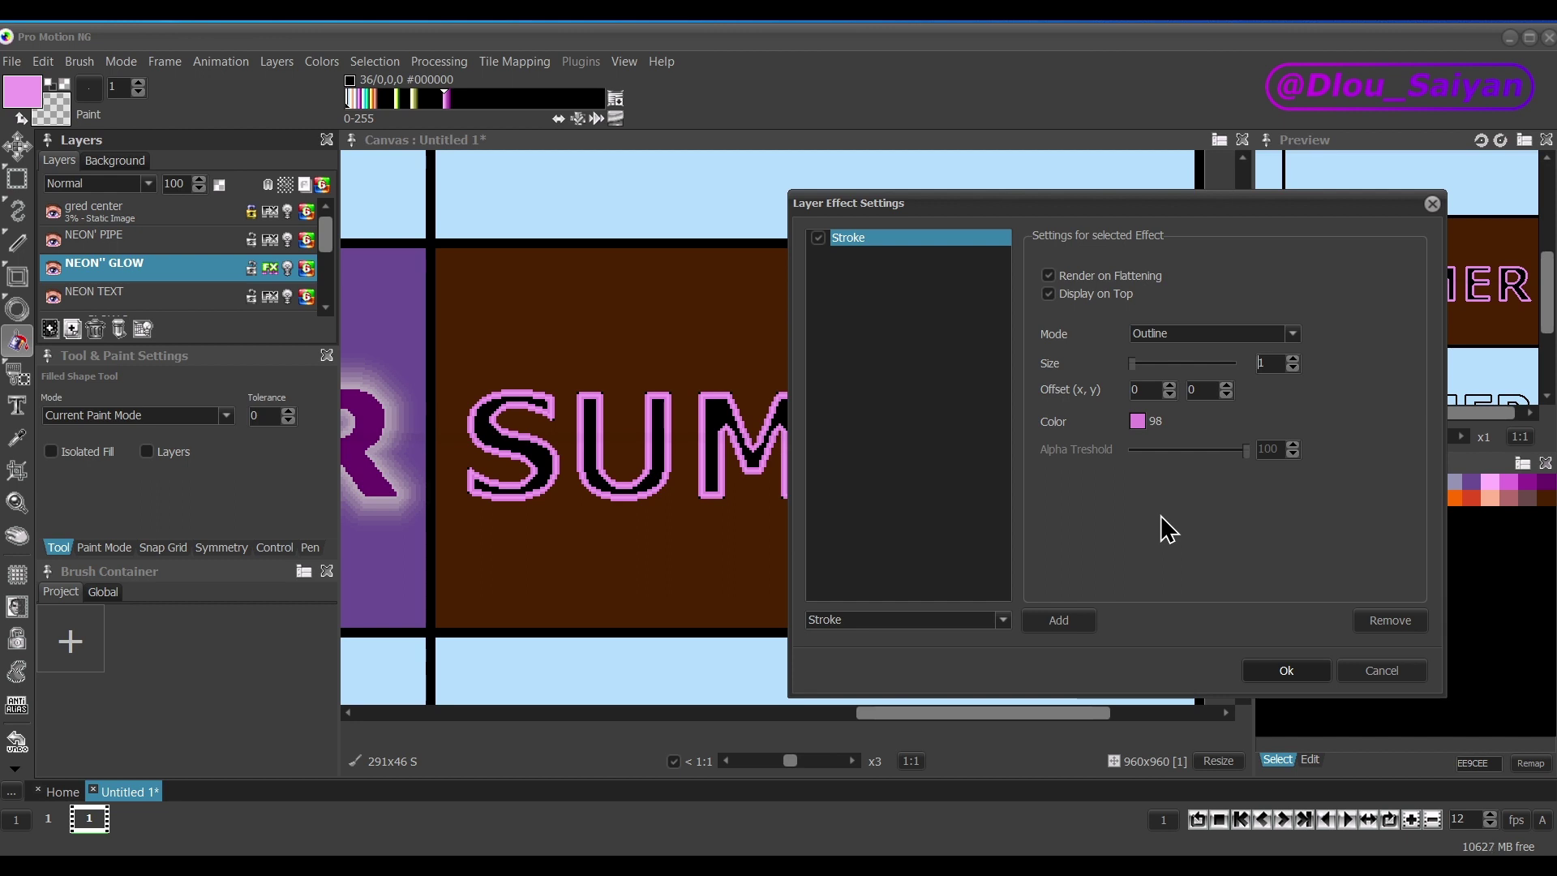
# Add a second Stroke effect to the NEON'' GLOW layer in Outline mode, using a darker pink from the purple ramp.
pyautogui.click(1072, 621)
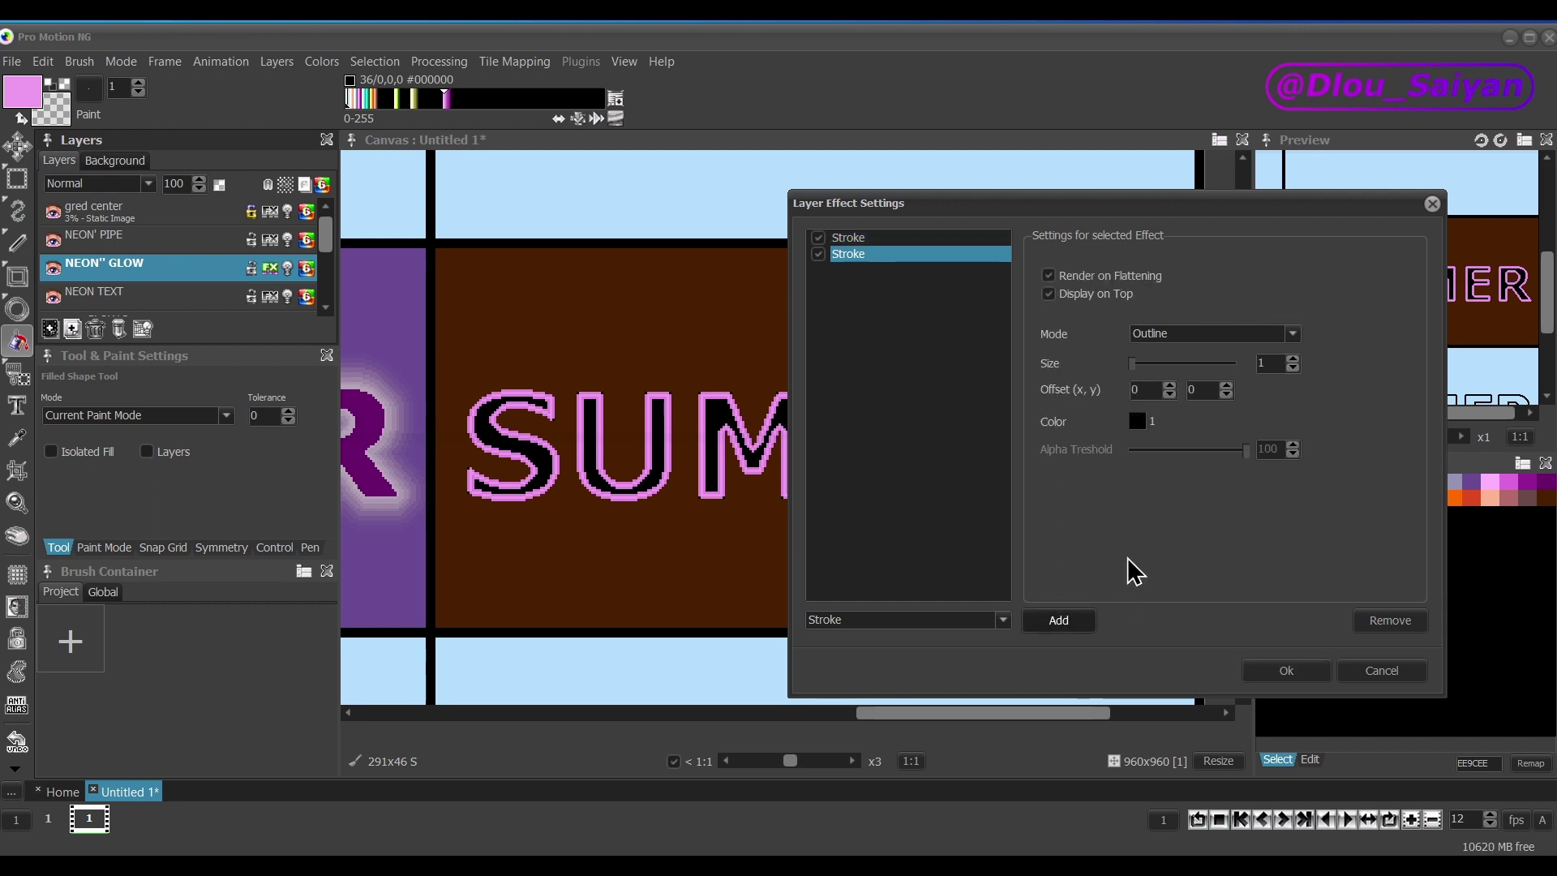
pyautogui.click(1138, 420)
pyautogui.click(1168, 527)
# Add a third Outline Stroke effect to the NEON'' GLOW layer with size 3 and purple palette color 100.
pyautogui.click(1059, 620)
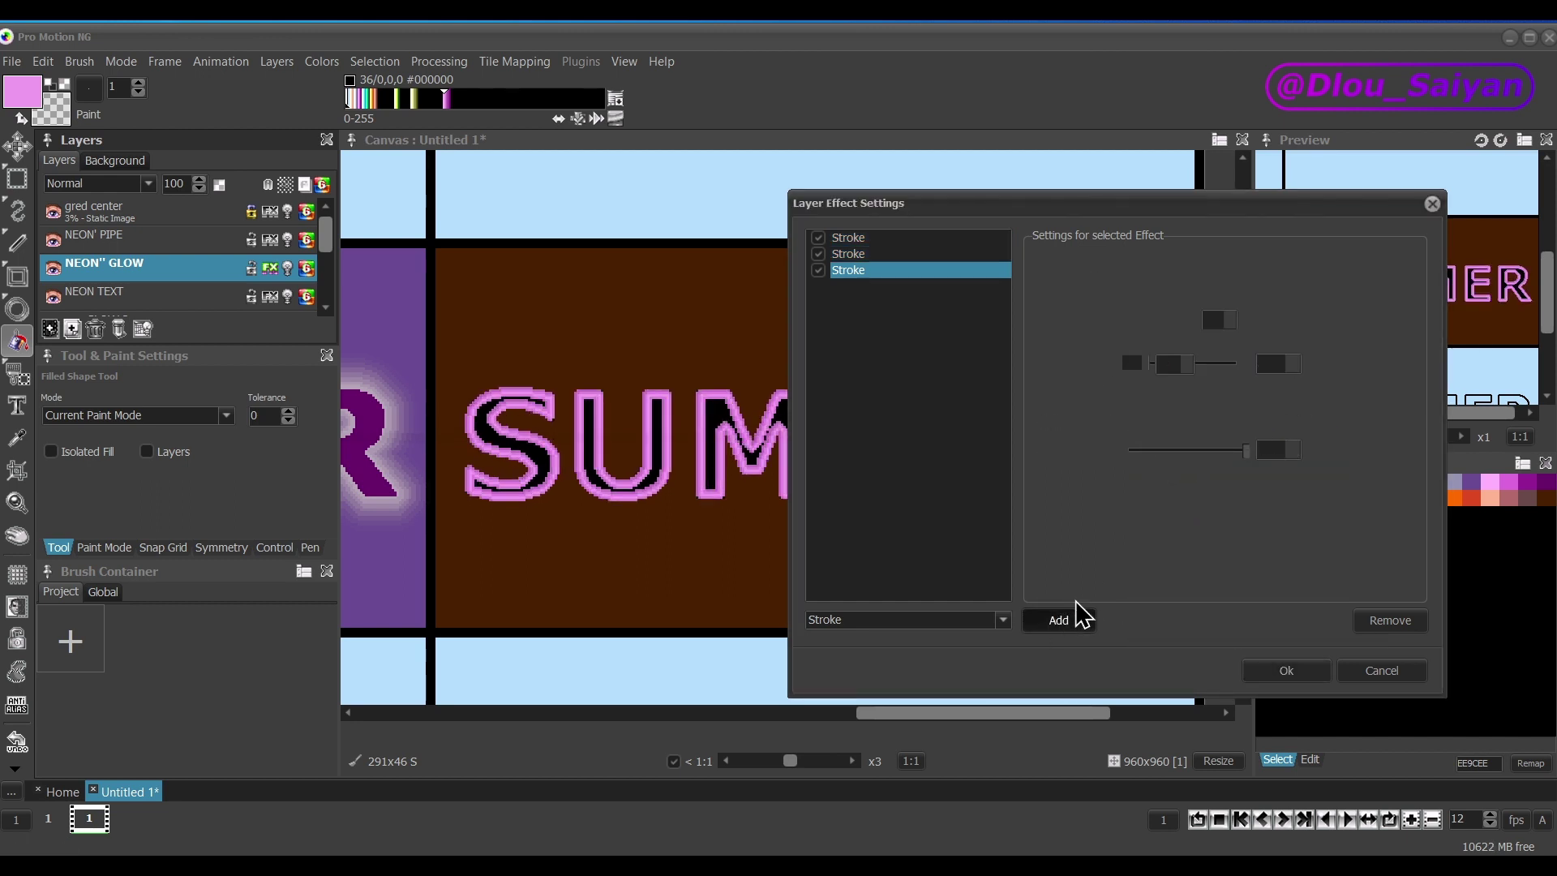
pyautogui.click(1138, 420)
pyautogui.click(1176, 514)
pyautogui.click(1294, 360)
pyautogui.click(1294, 361)
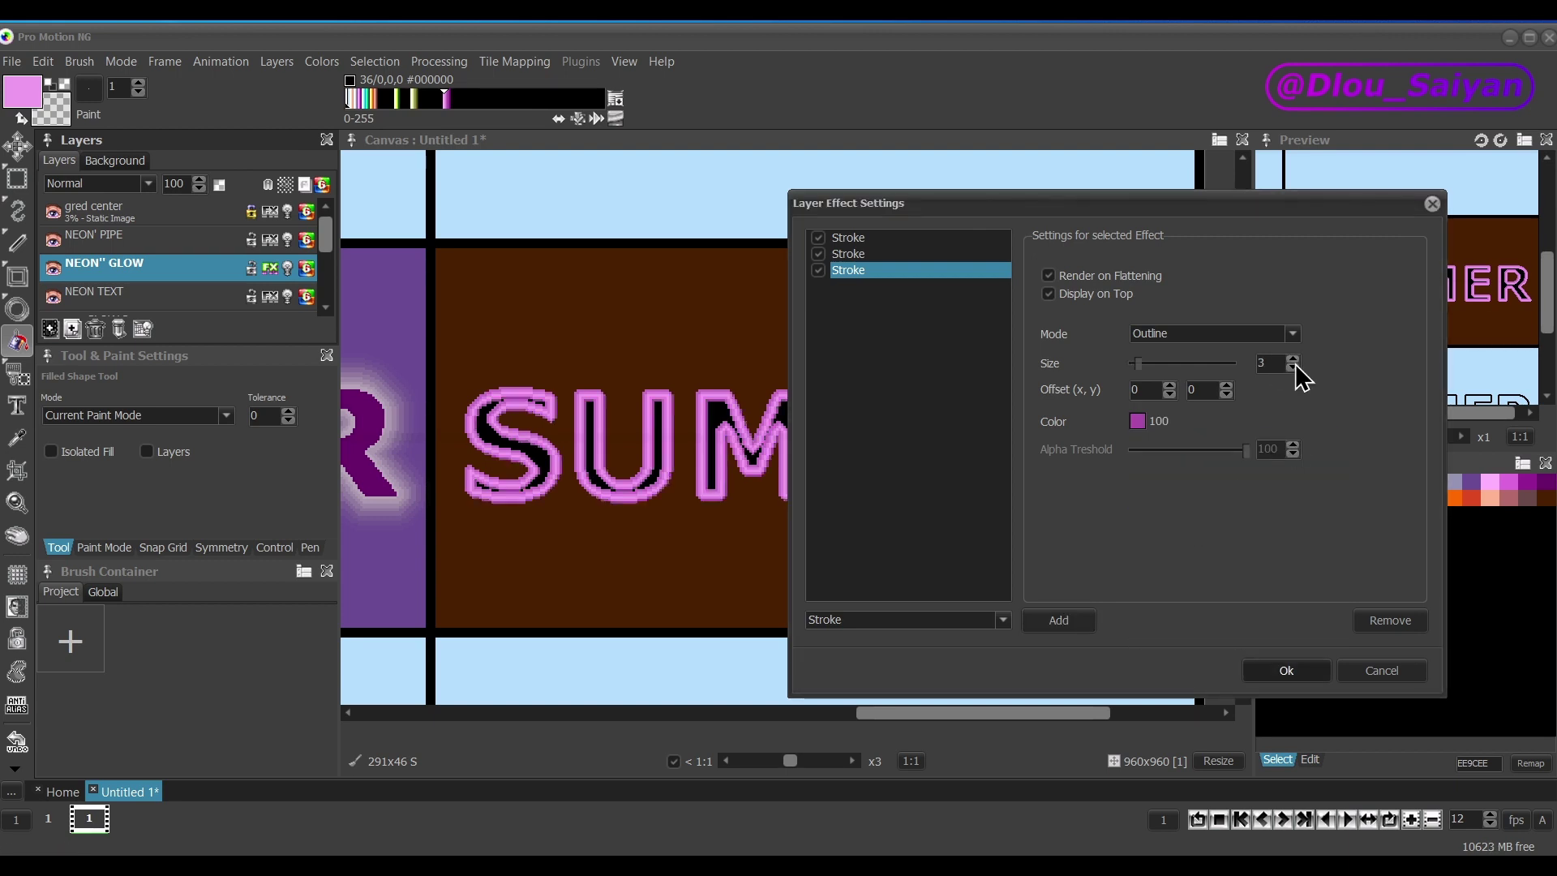
# Add a fourth Outline Stroke effect with size 4 and palette color 100, and apply the layer effects.
pyautogui.click(1058, 620)
pyautogui.click(1138, 420)
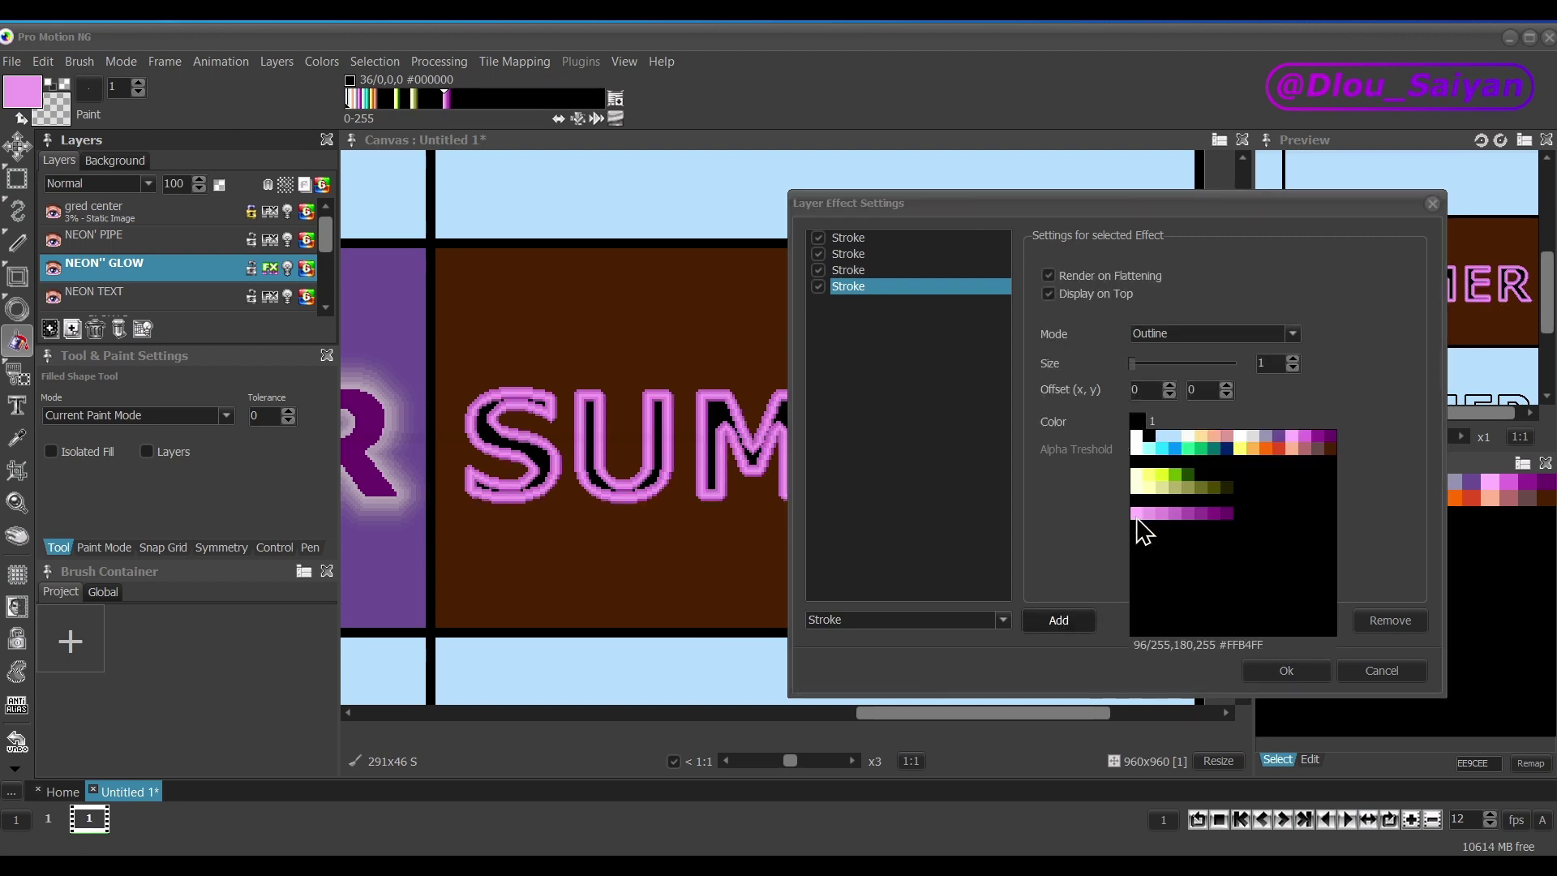
pyautogui.click(1196, 523)
pyautogui.click(1294, 359)
pyautogui.click(1293, 360)
pyautogui.click(1294, 368)
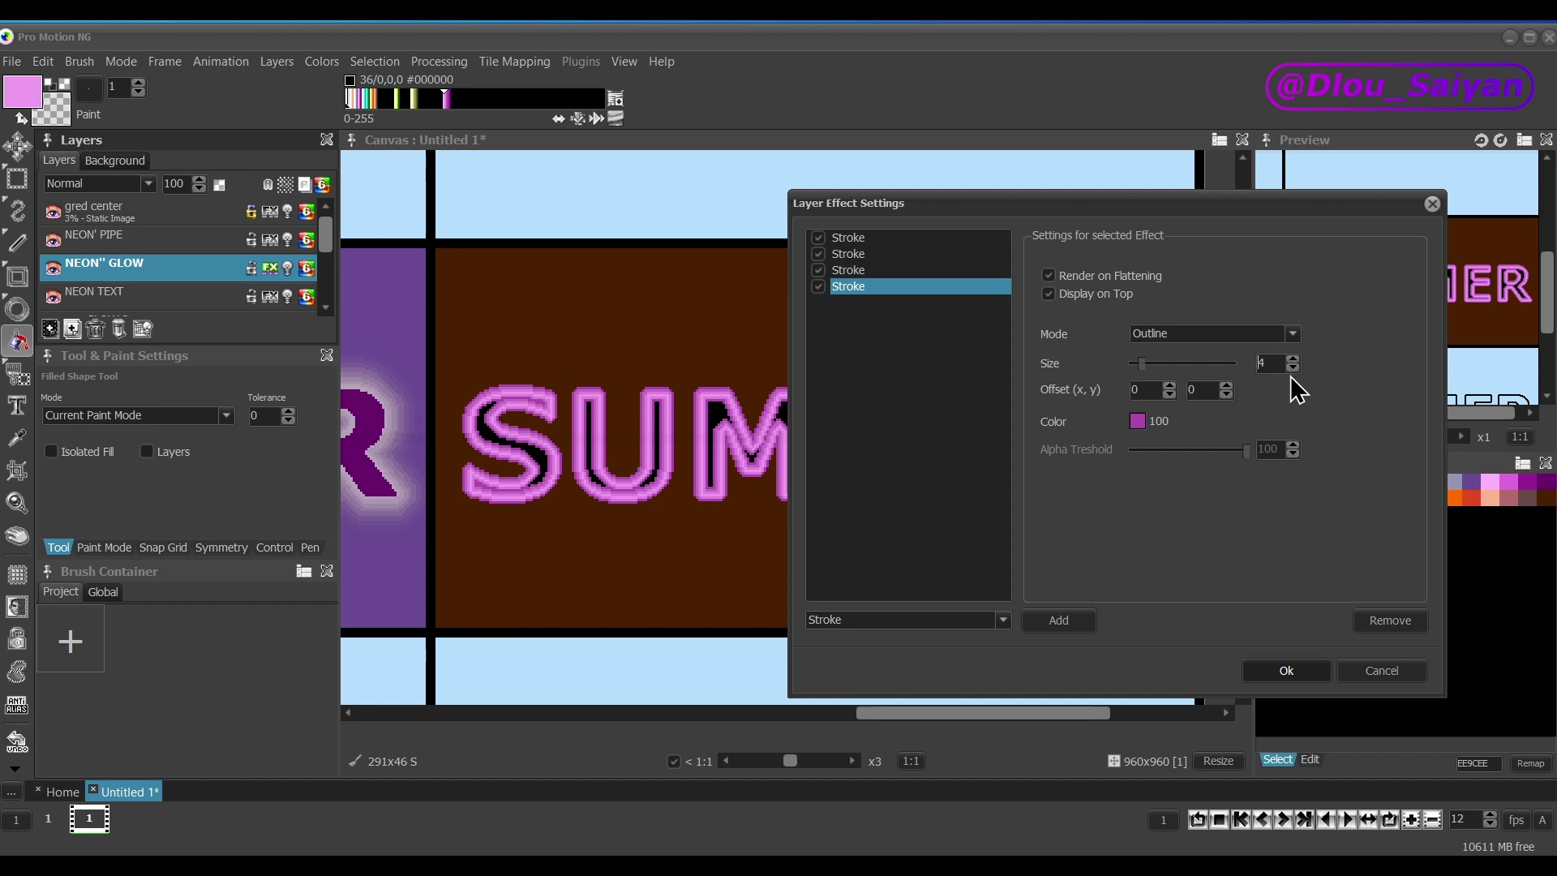
pyautogui.click(1267, 669)
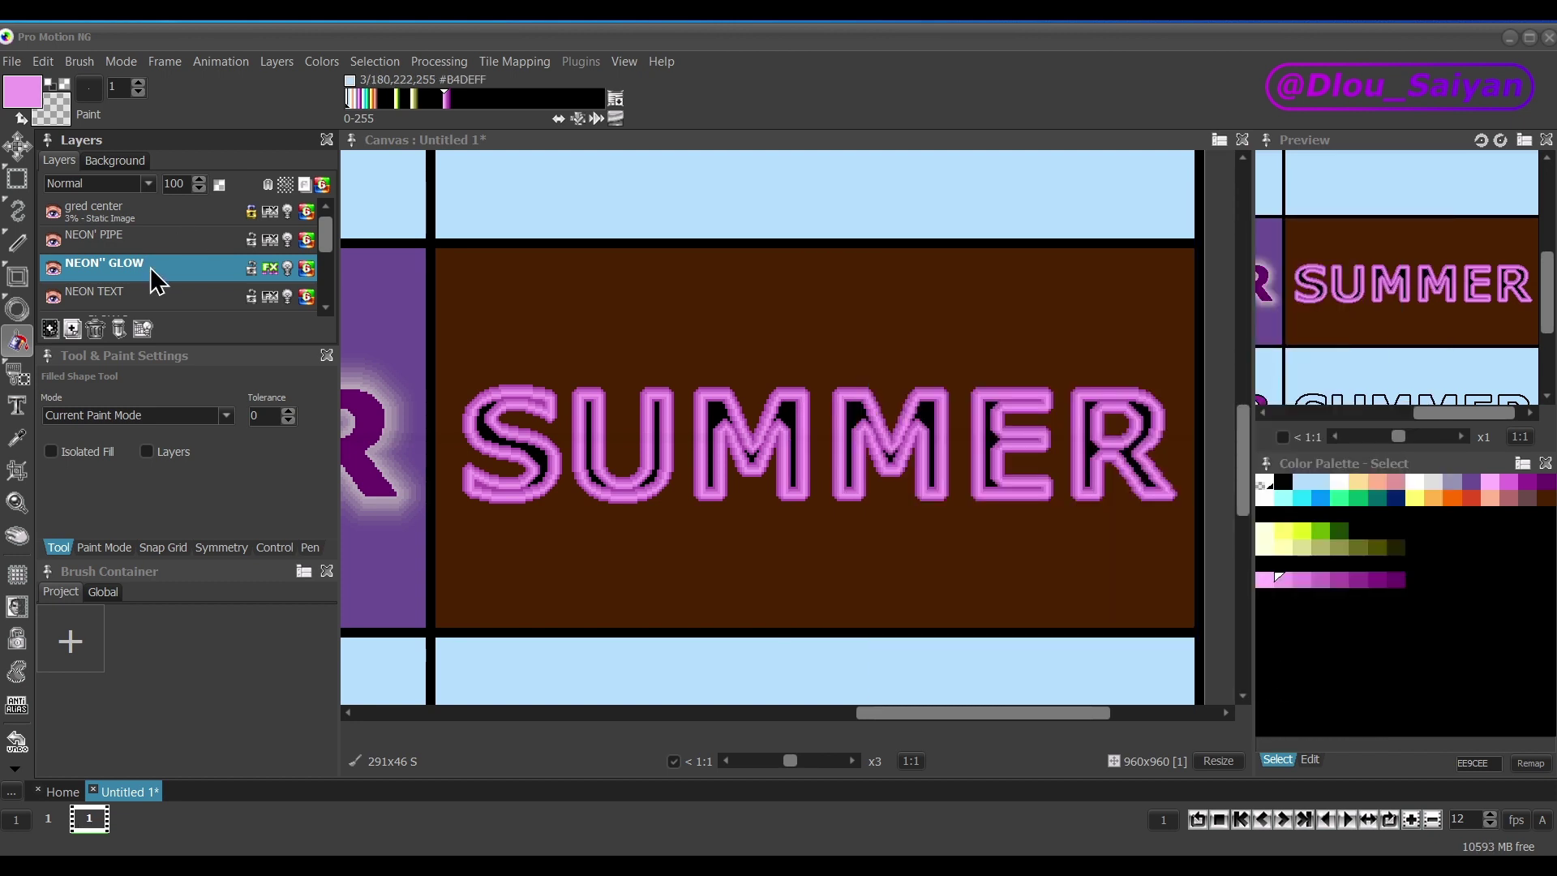
# Set the NEON'' GLOW layer's blend mode to Lighten and its opacity to 24.
pyautogui.click(127, 189)
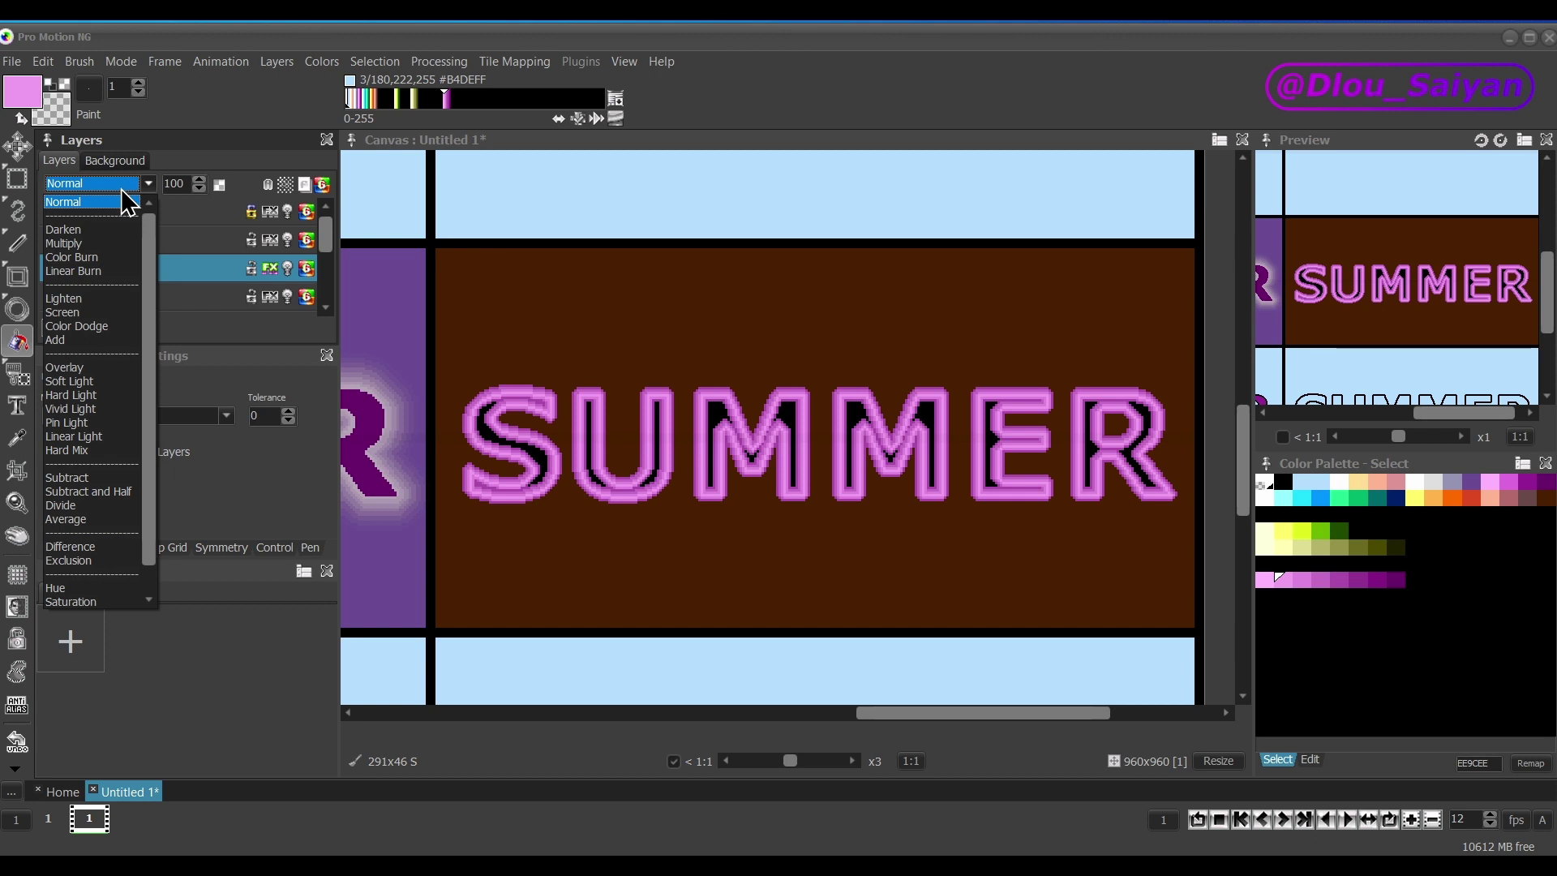
pyautogui.click(112, 305)
pyautogui.click(271, 206)
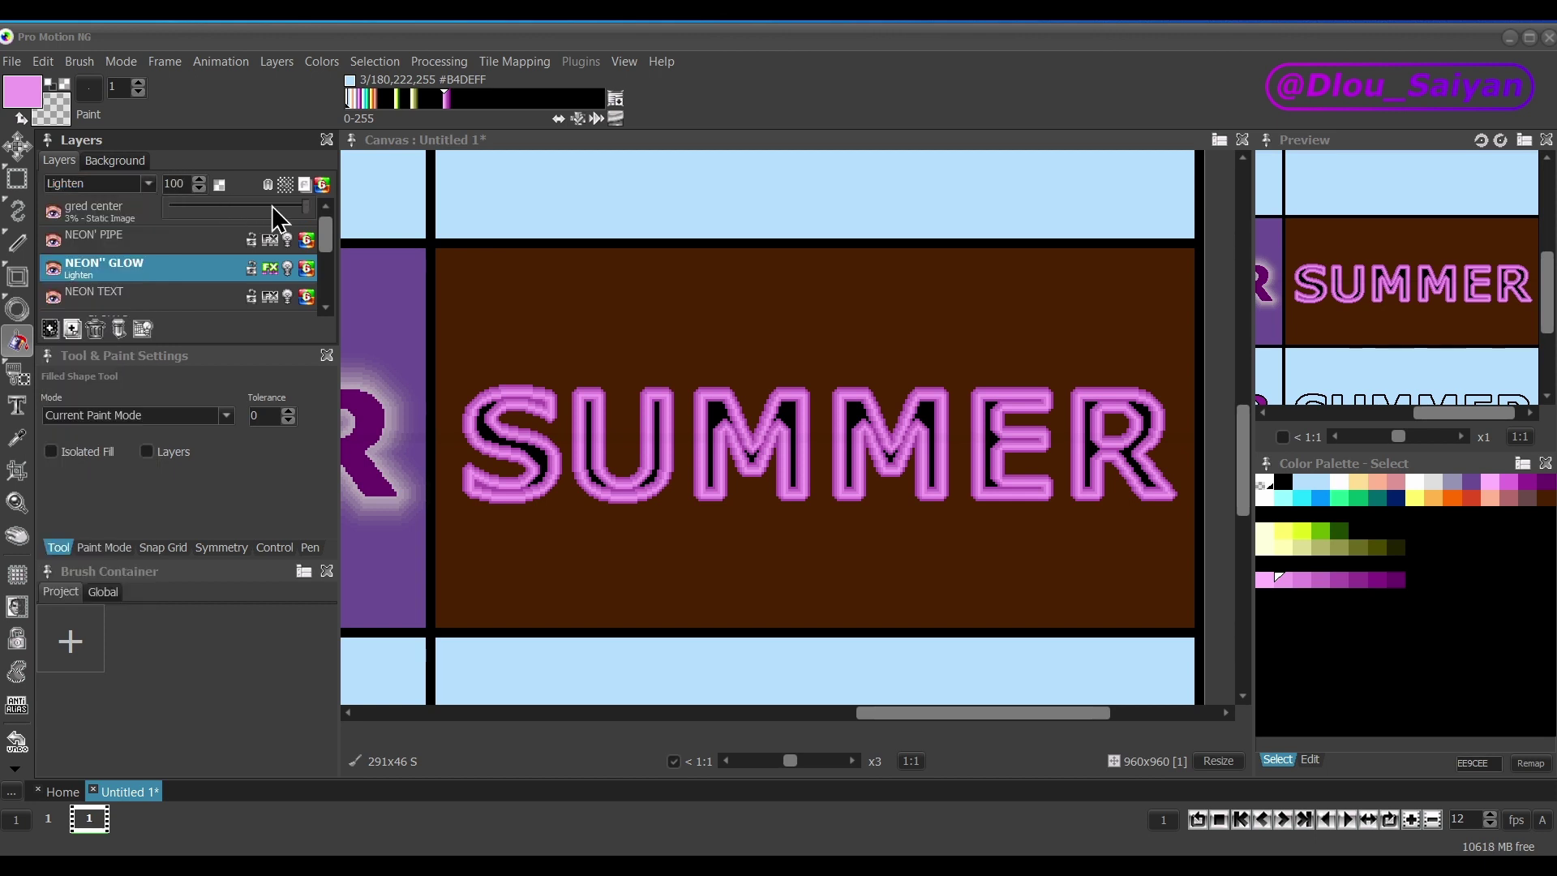
pyautogui.moveTo(305, 208); pyautogui.dragTo(206, 219)
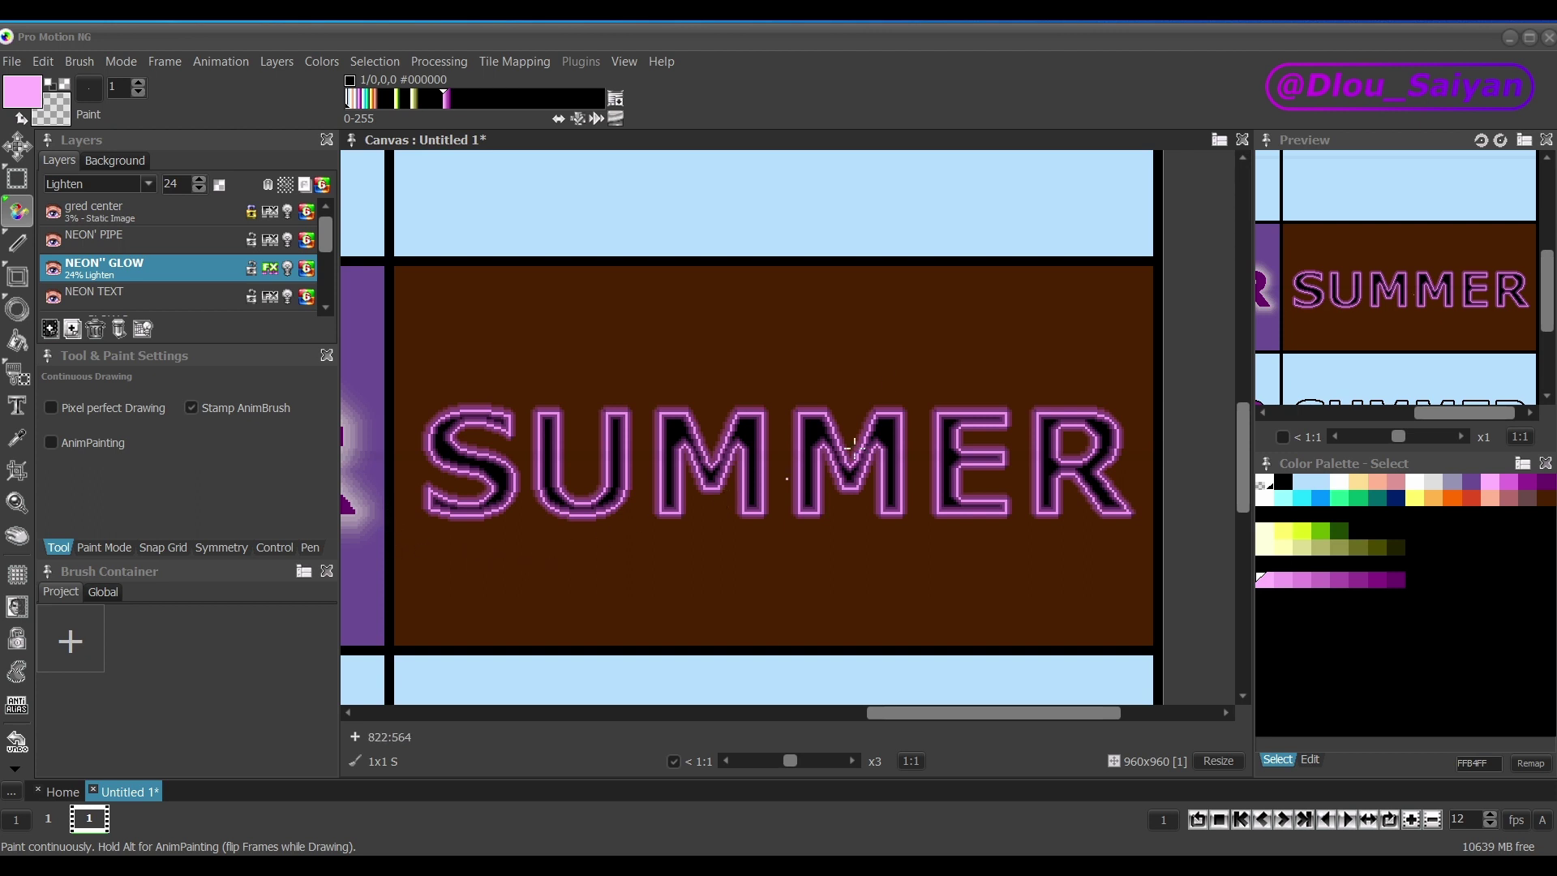
# Make NEON' PIPE the active layer and hide the NEON TEXT and NEON'' GLOW layers.
pyautogui.click(143, 246)
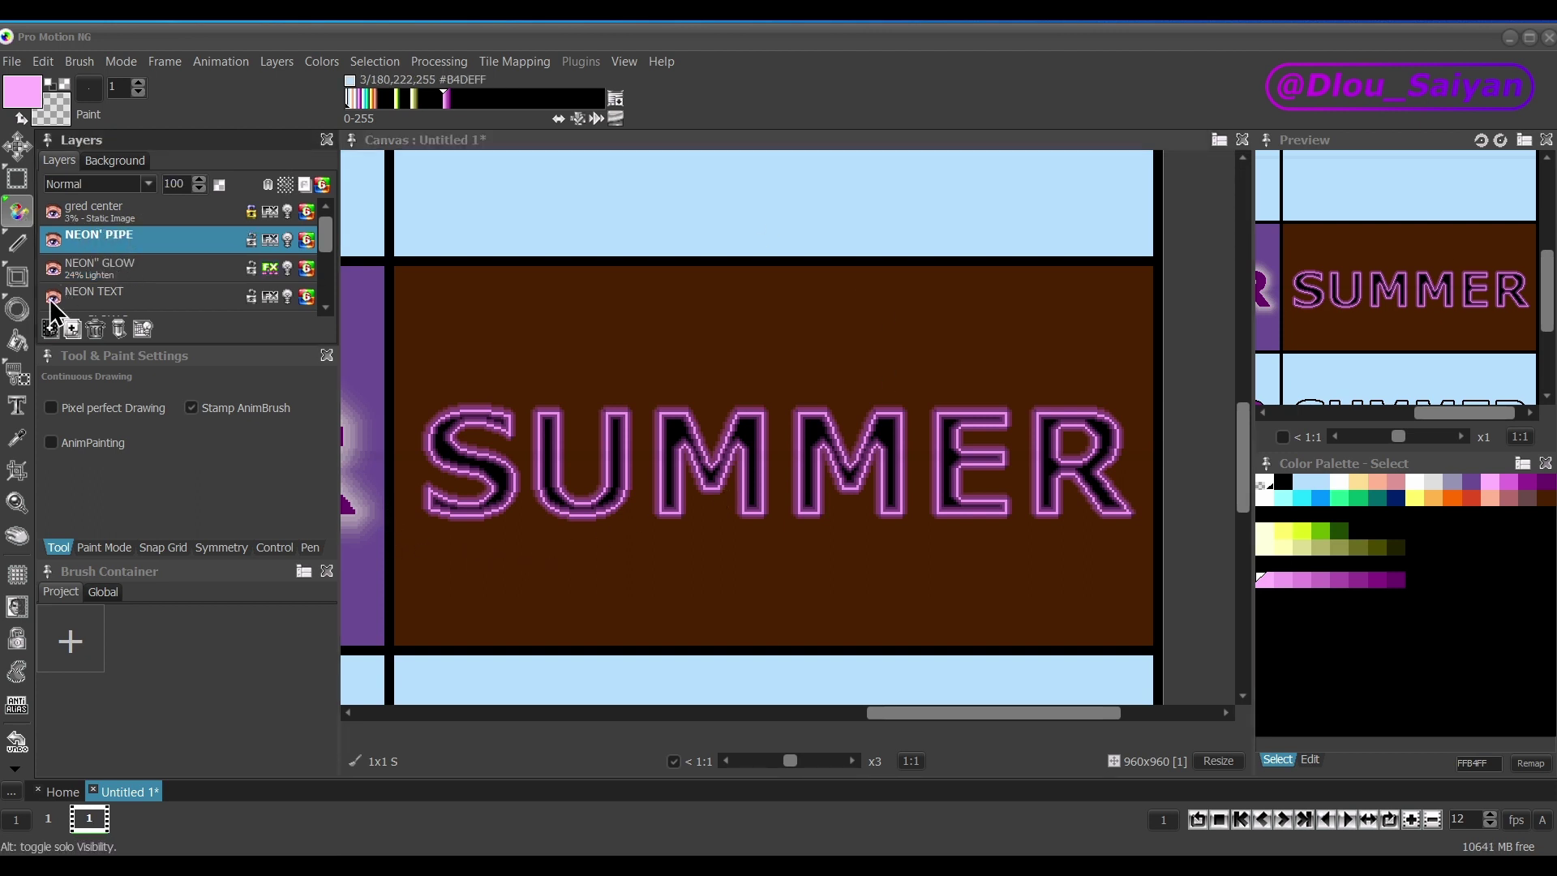
pyautogui.click(52, 298)
pyautogui.click(51, 269)
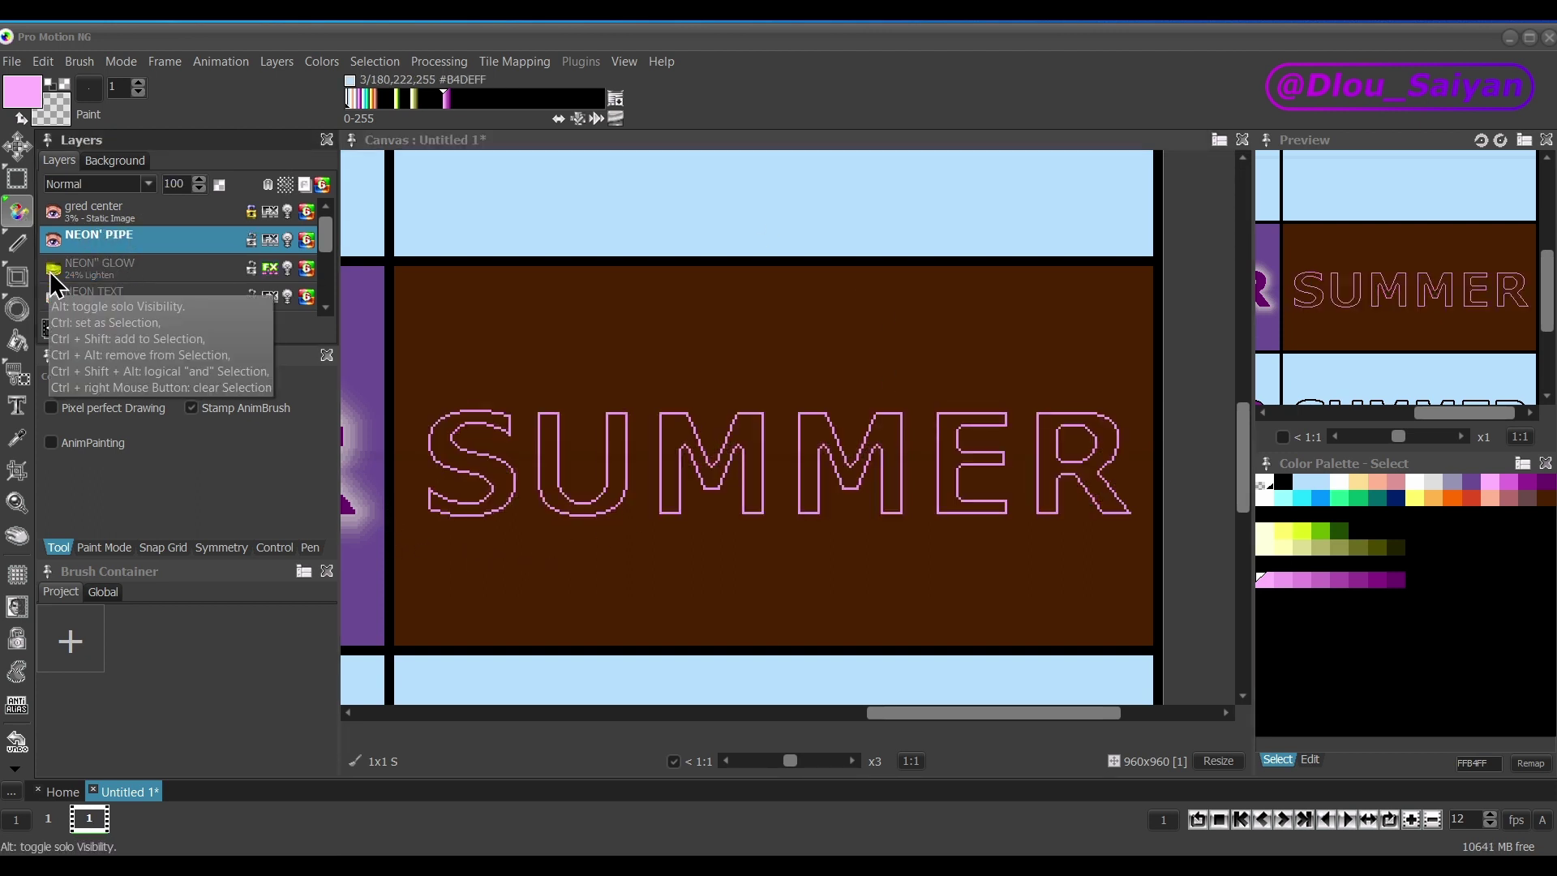
# Define palette color 112 as light pink FFD5FF, starting from the ramp's lightest pink sampled from the screen.
pyautogui.doubleClick(1259, 593)
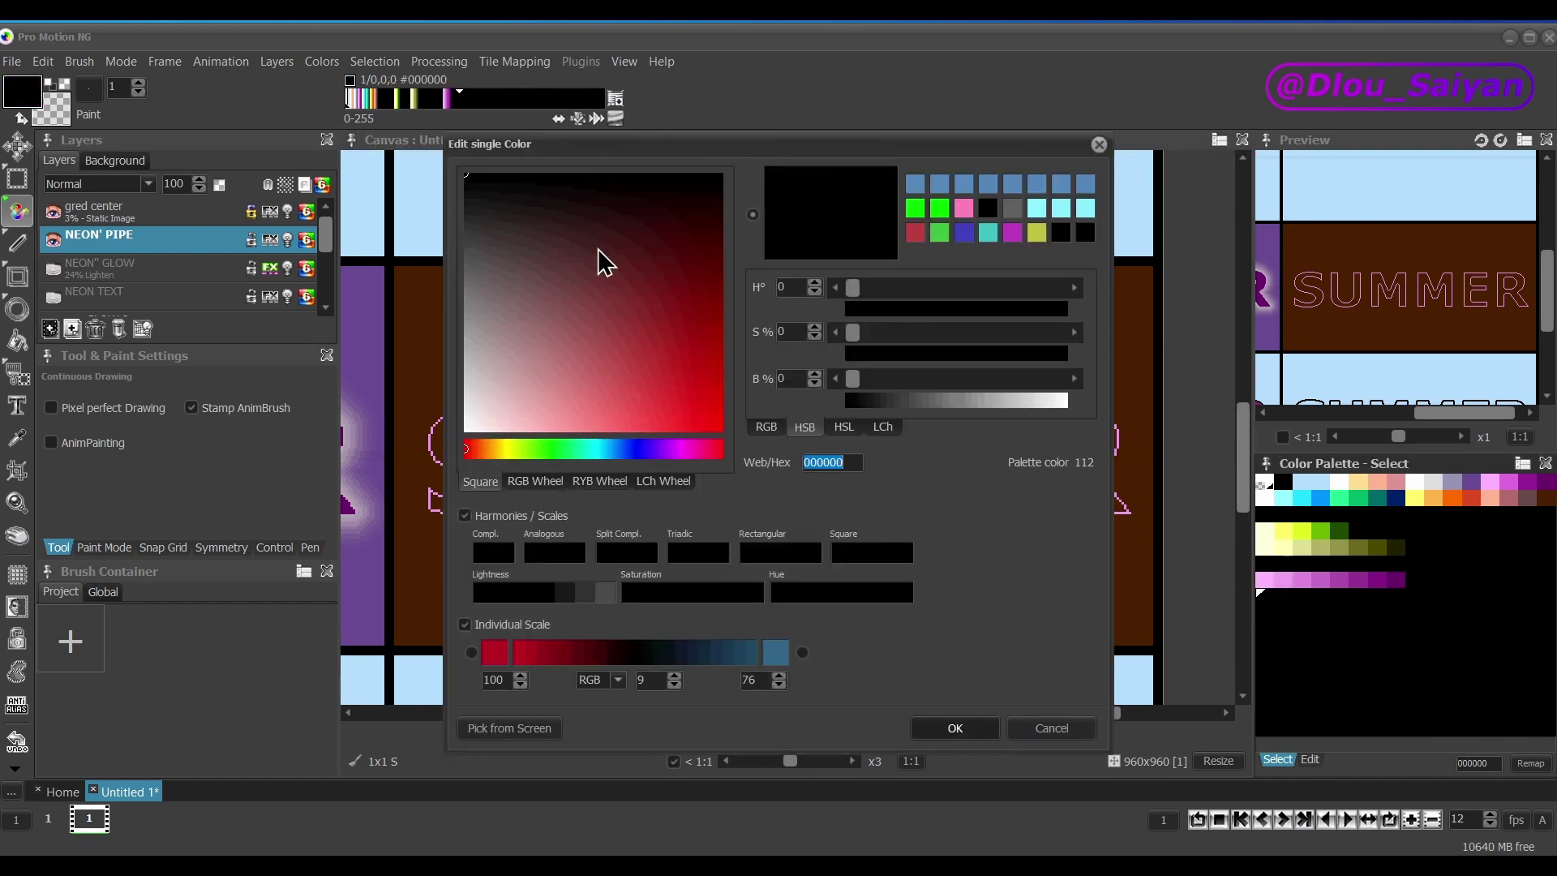
pyautogui.click(529, 725)
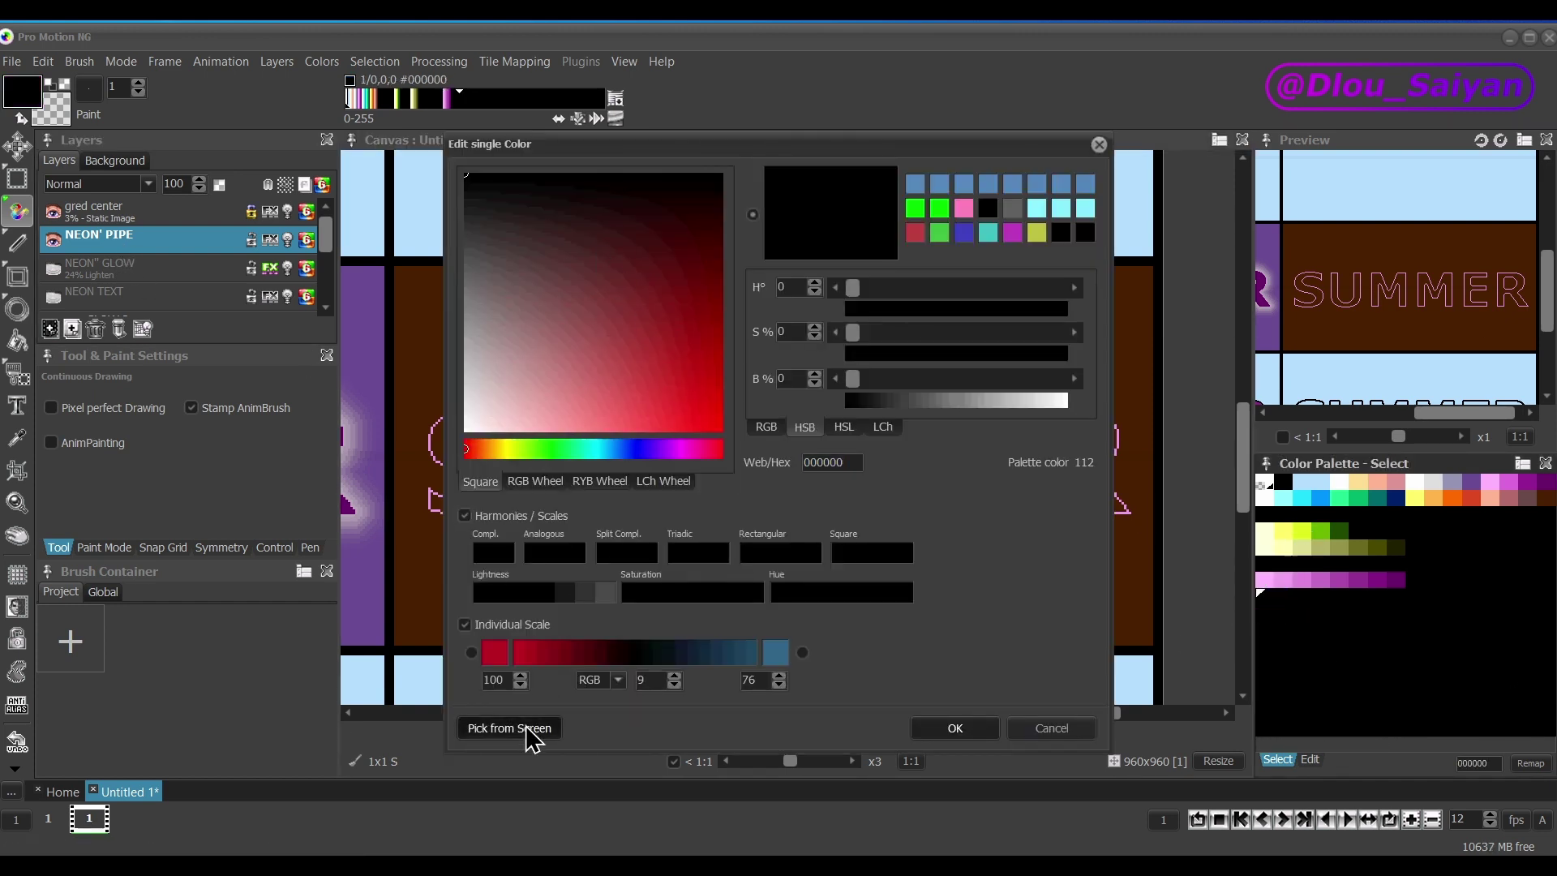
pyautogui.click(1264, 586)
pyautogui.moveTo(525, 419); pyautogui.dragTo(505, 436)
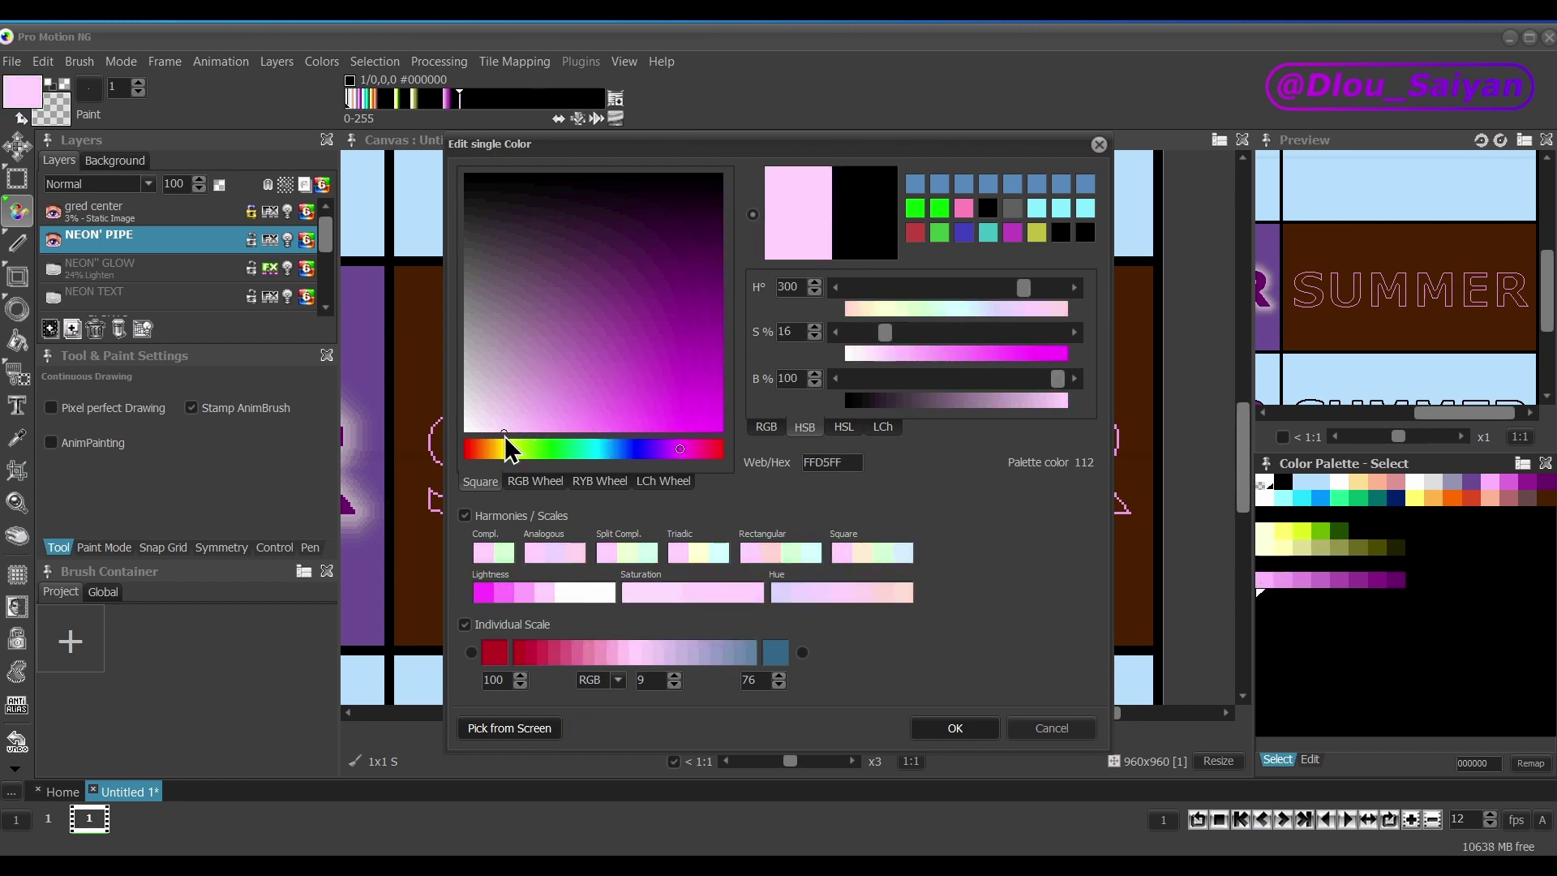
pyautogui.click(963, 735)
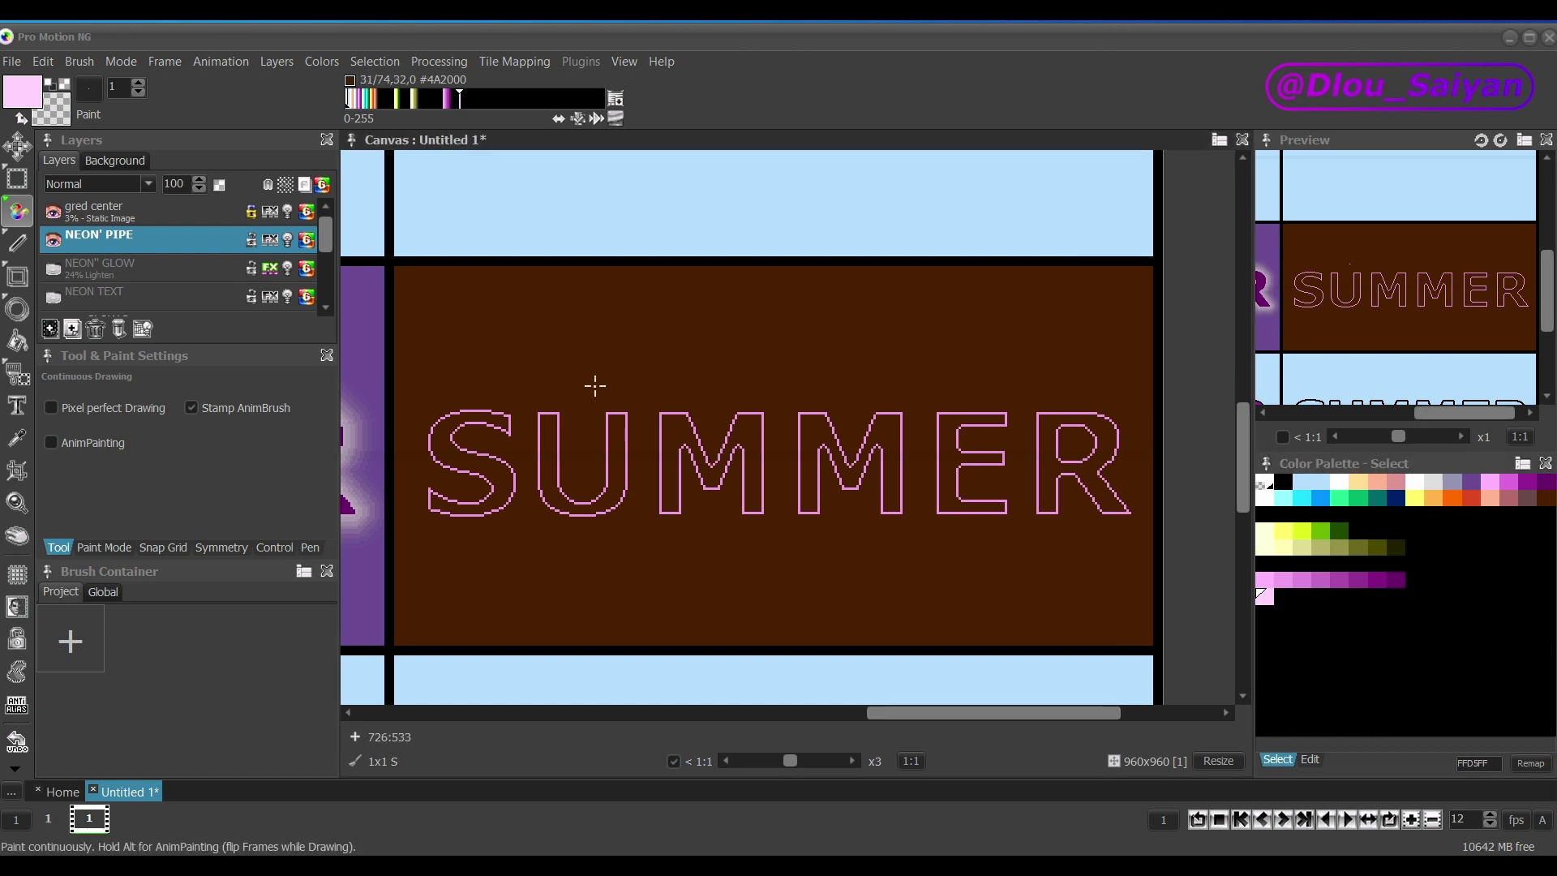
# Enlarge the round drawing brush to size 17.
pyautogui.hotkey('shift', '+')
pyautogui.hotkey('shift', '+')
pyautogui.hotkey('shift', '+')
pyautogui.hotkey('shift', '+')
pyautogui.hotkey('shift', '+')
pyautogui.hotkey('shift', '+')
pyautogui.hotkey('shift', '+')
pyautogui.hotkey('shift', '+')
pyautogui.hotkey('shift', '+')
pyautogui.hotkey('shift', '+')
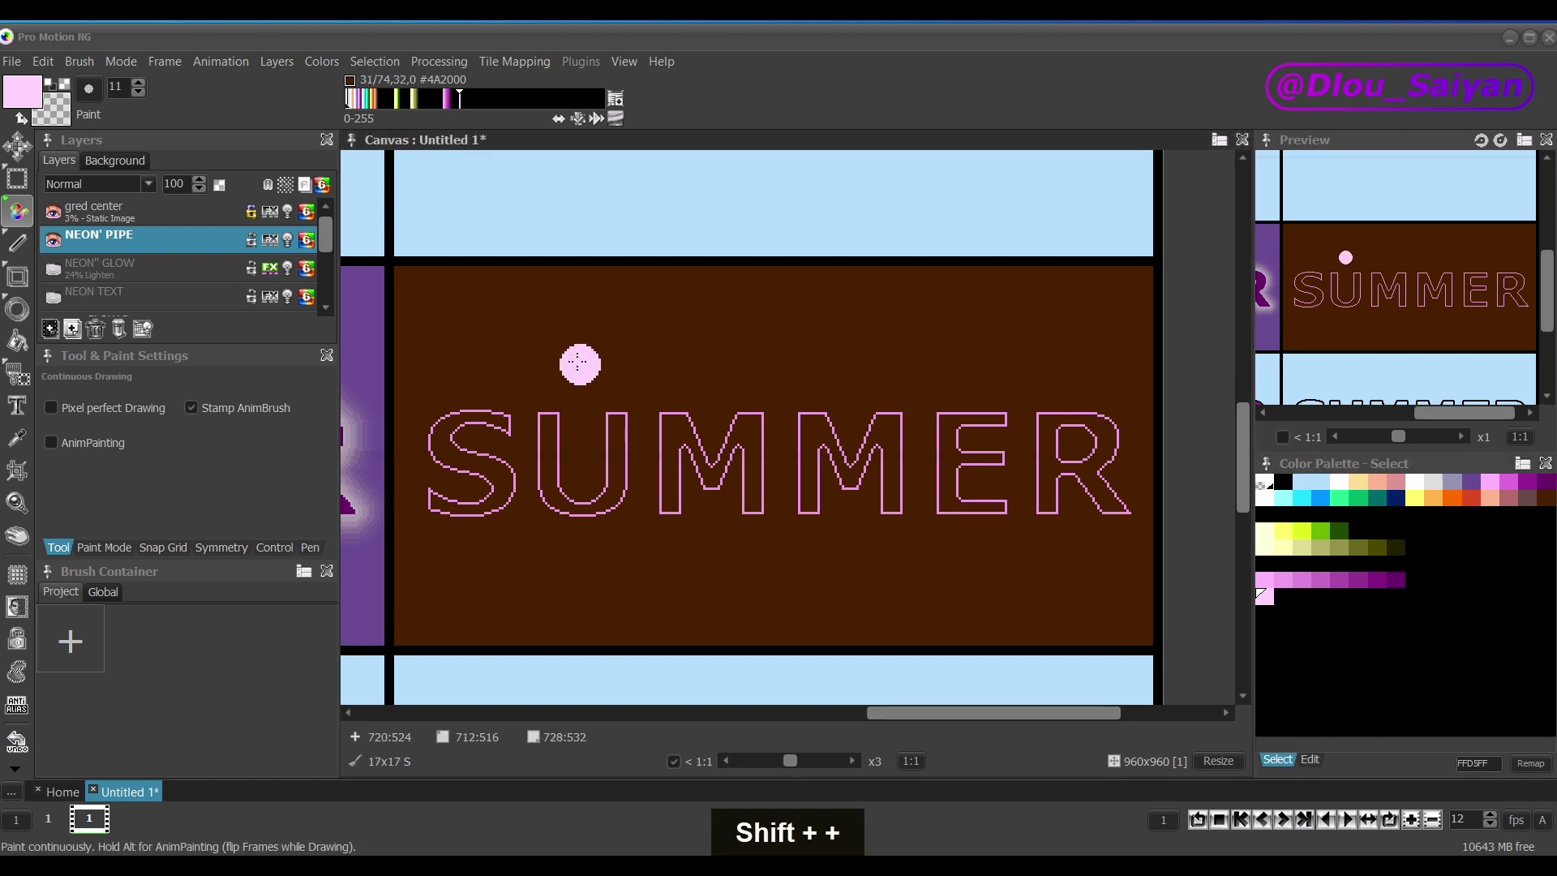
# Paint a horizontal light pink test stroke above the SUMMER text and undo it.
pyautogui.moveTo(561, 354); pyautogui.dragTo(787, 354)
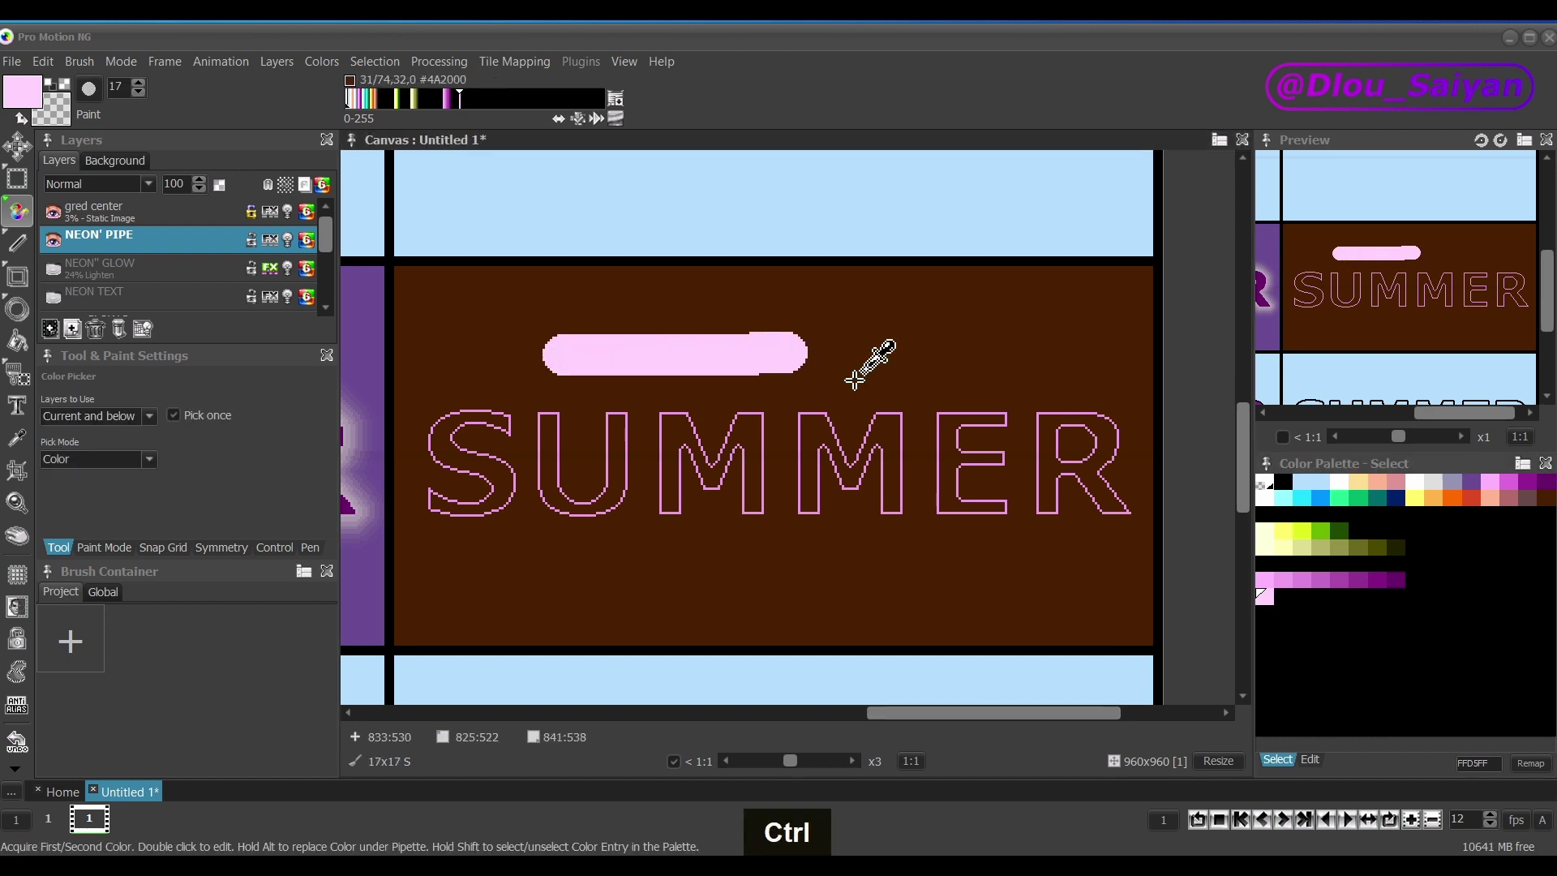
pyautogui.hotkey('ctrl', 'z')
pyautogui.hotkey('ctrl', 'z')
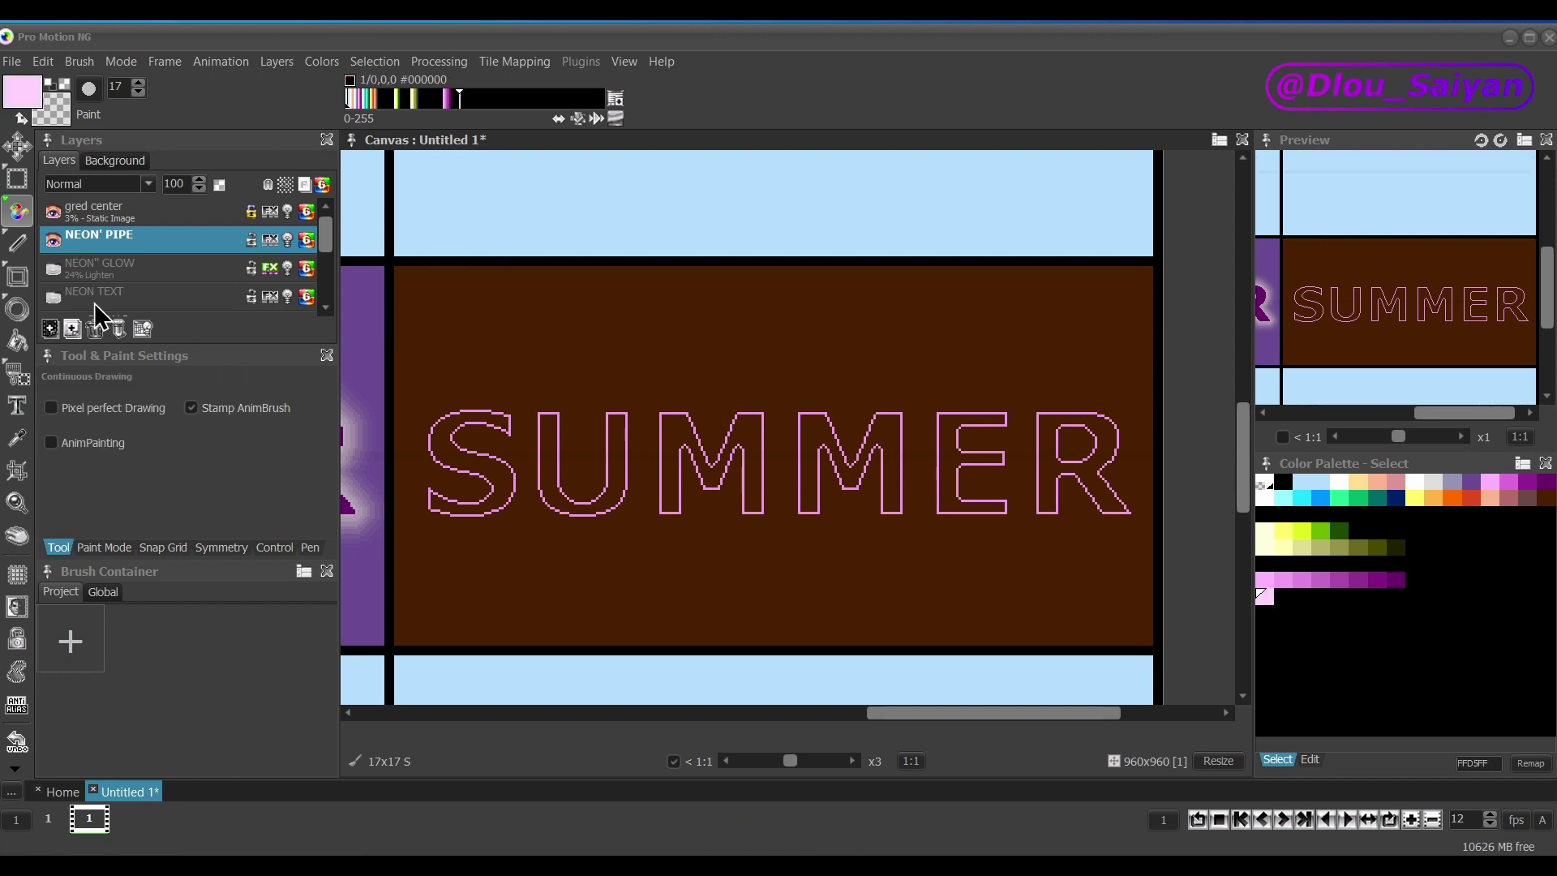
# Select the NEON' PIPE layer's pixels, paint light pink highlights over parts of the SUMMER outline, and turn off the selection.
pyautogui.keyDown('ctrl'); pyautogui.click(50, 245); pyautogui.keyUp('ctrl')
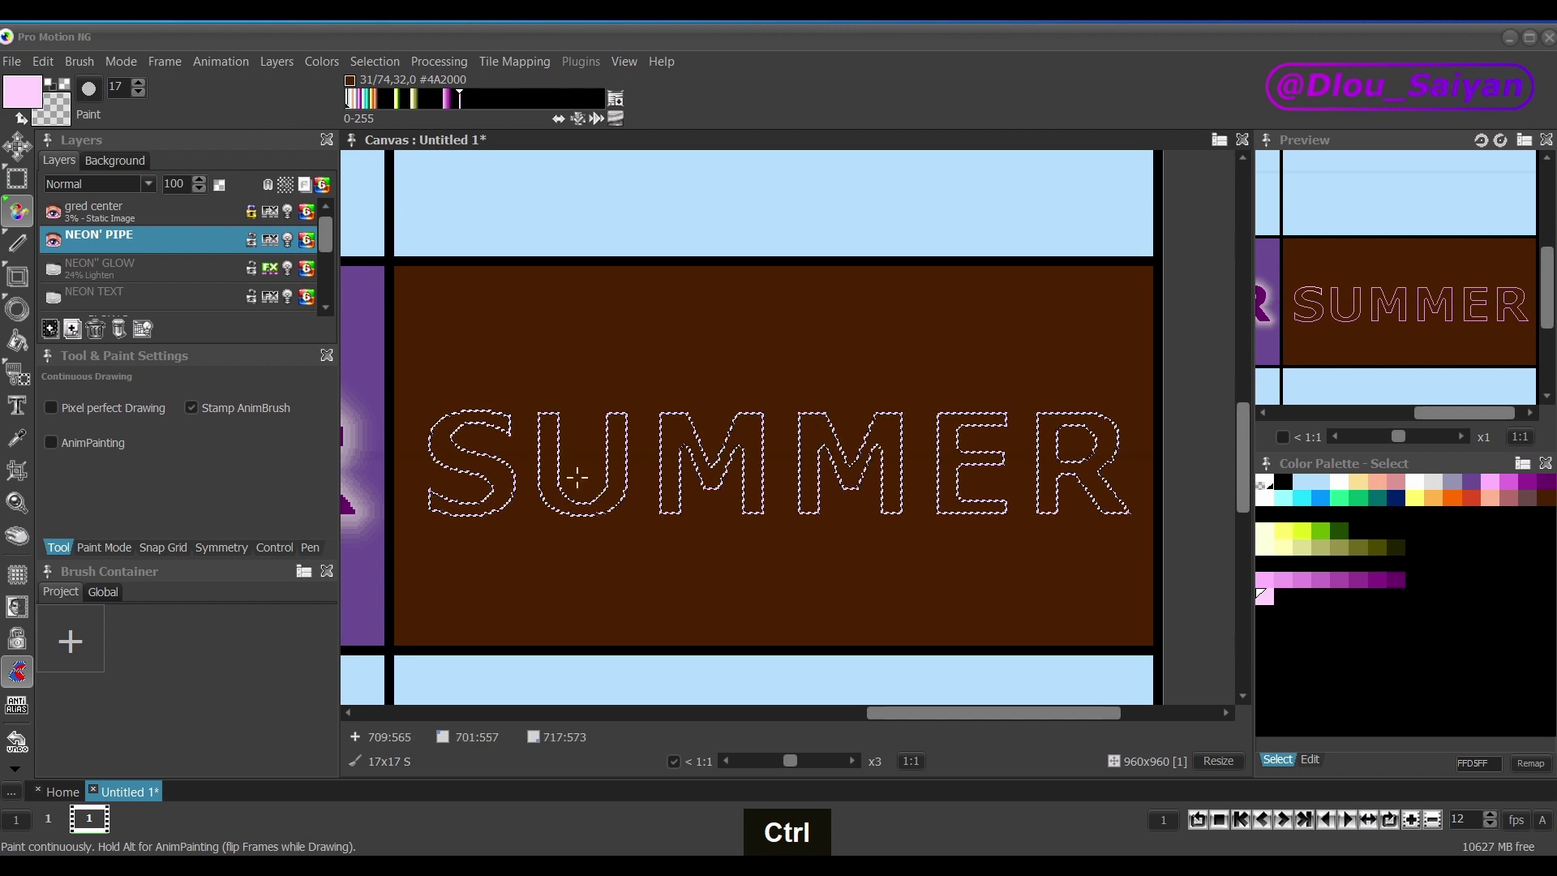
pyautogui.moveTo(777, 408); pyautogui.dragTo(1114, 475)
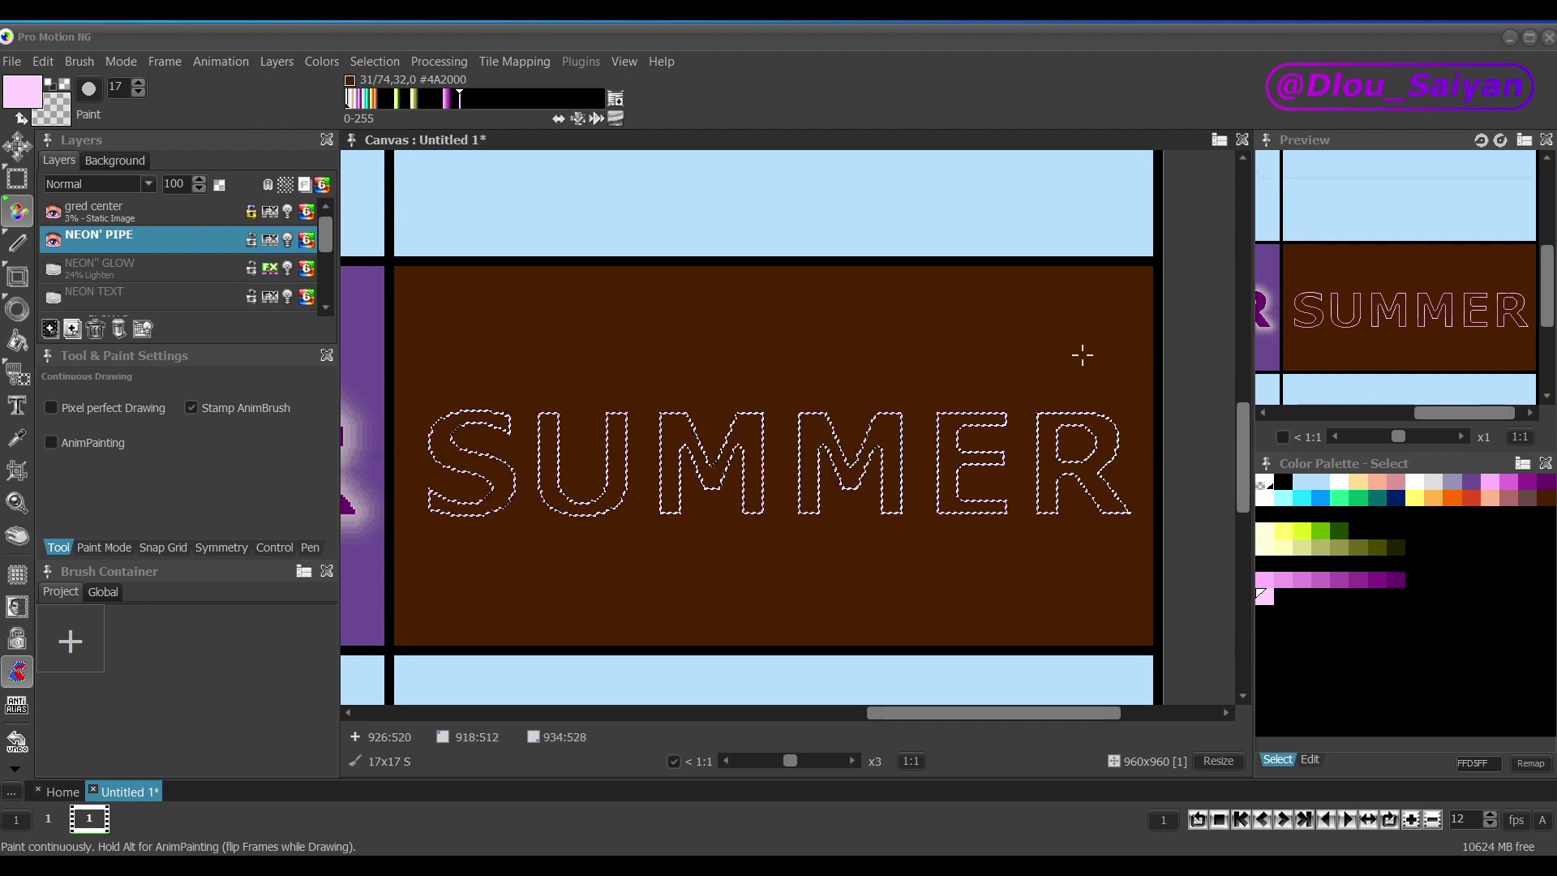
pyautogui.press(',')
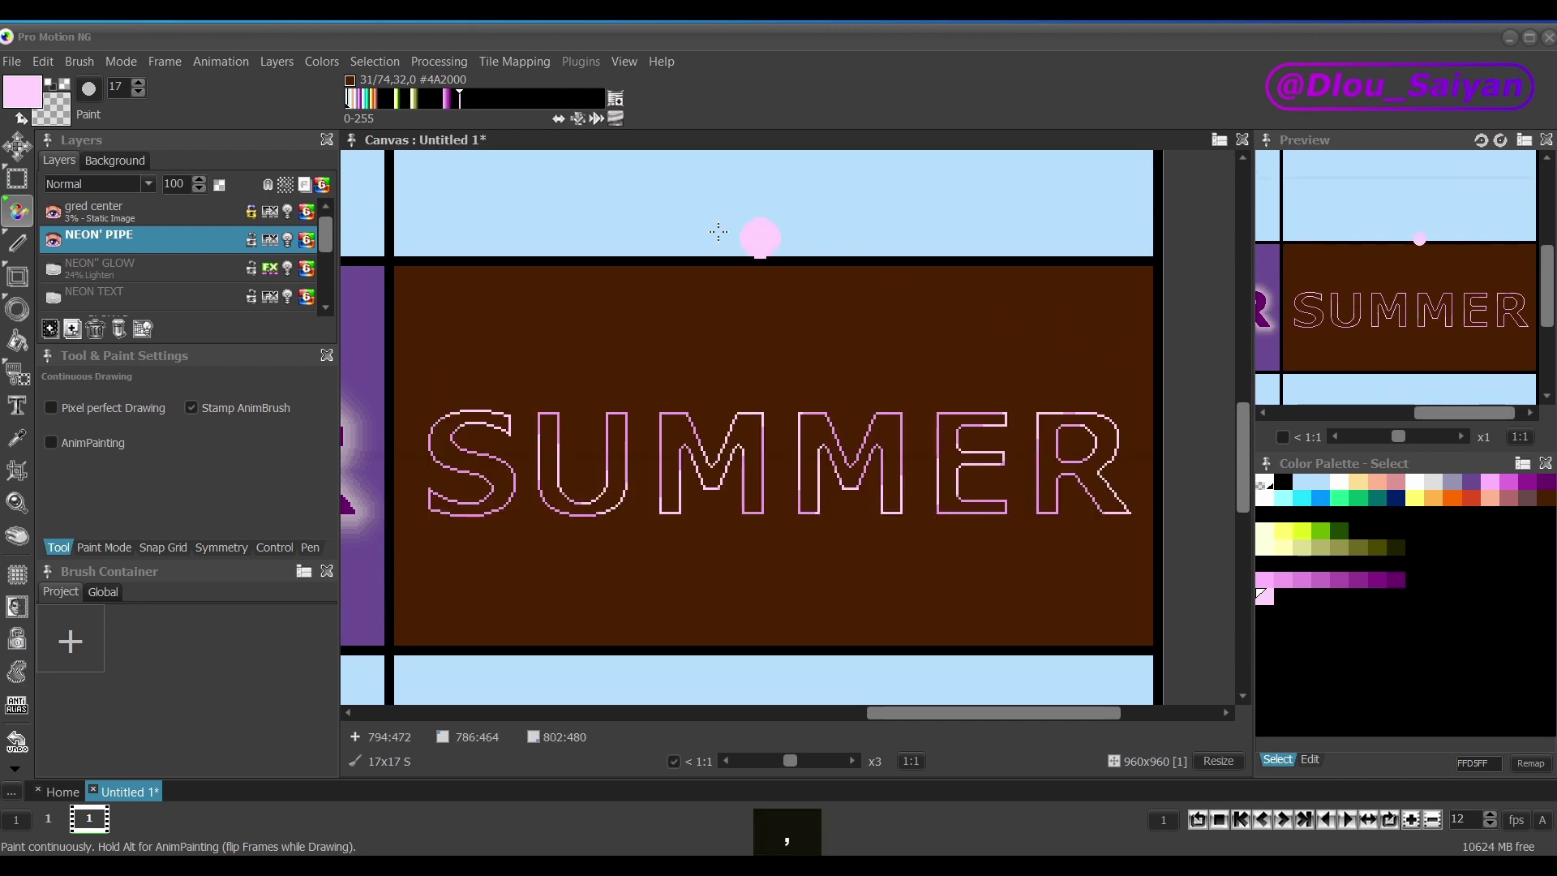
# Show the NEON'' GLOW and NEON TEXT layers again.
pyautogui.click(52, 268)
pyautogui.click(53, 295)
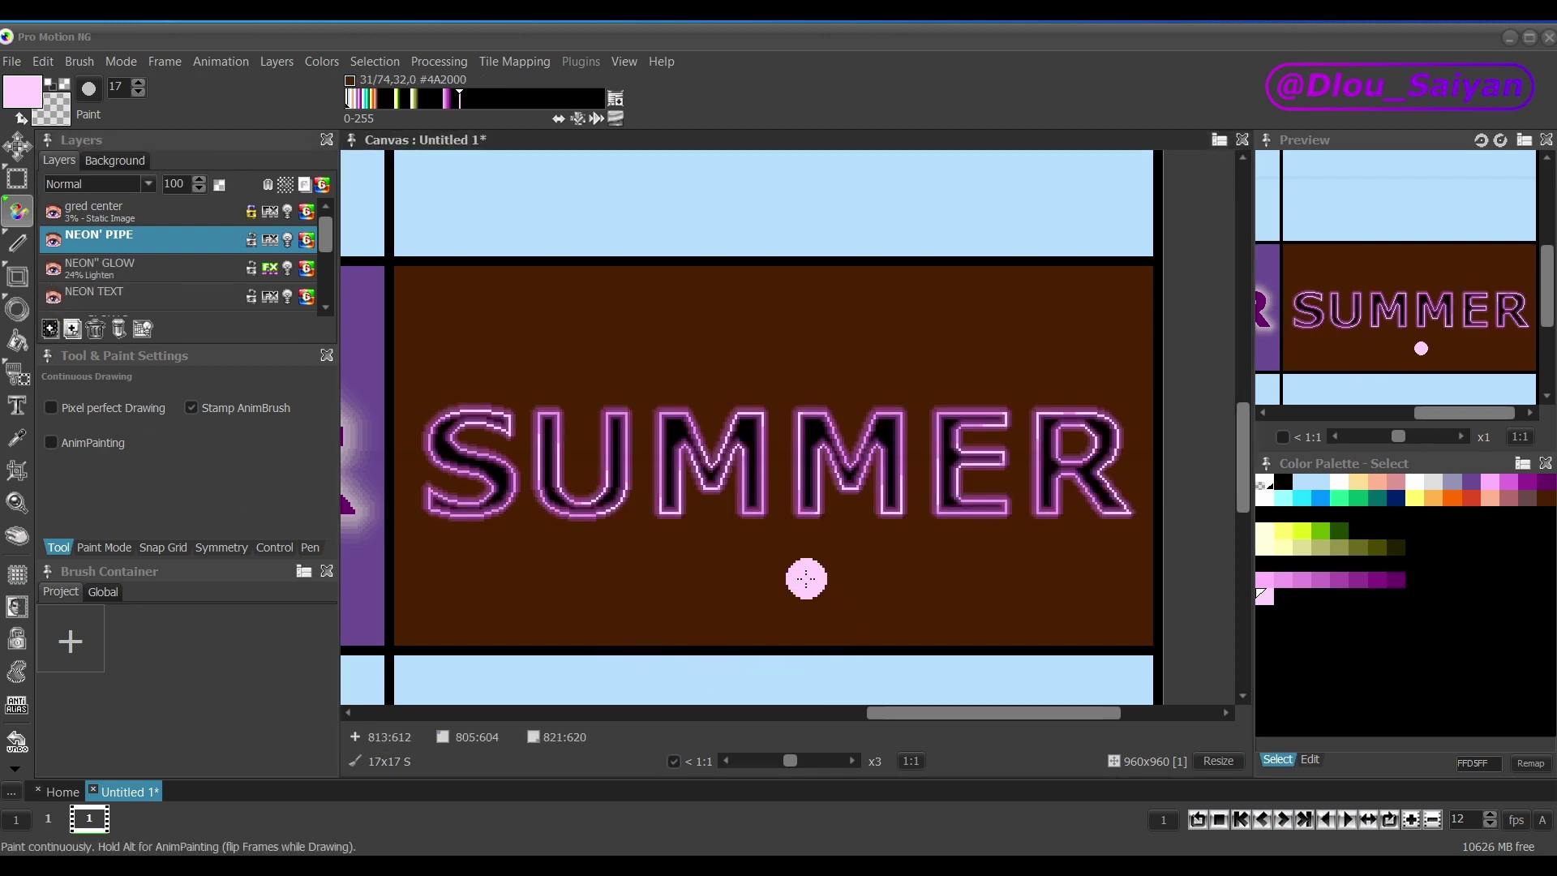
# Undo the light pink highlights painted on the SUMMER outline.
pyautogui.scroll(-1, 802, 579)
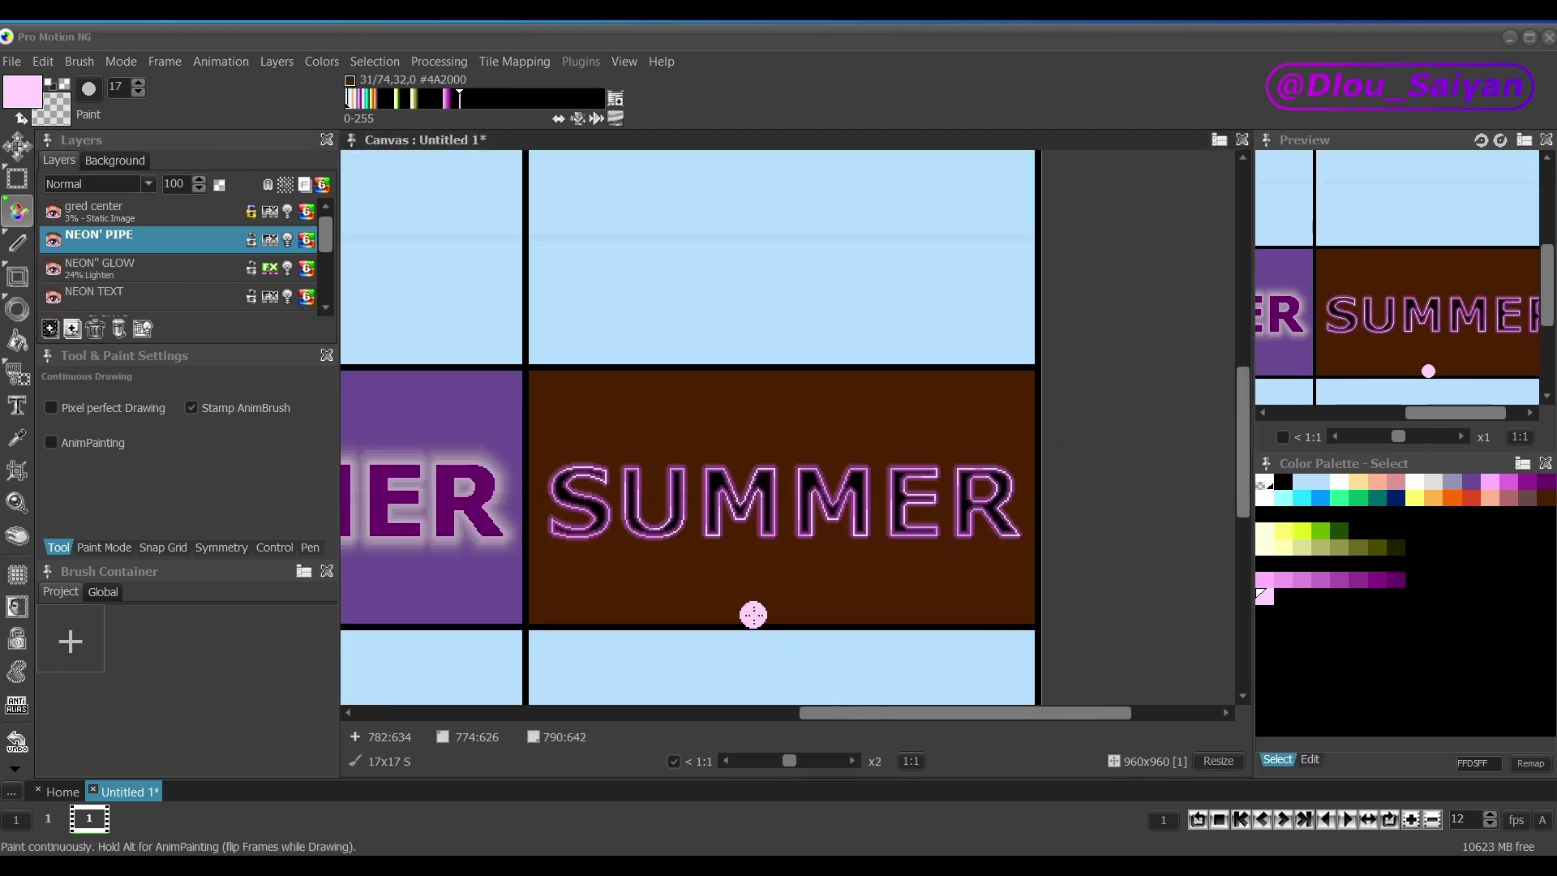
pyautogui.press('ctrl')
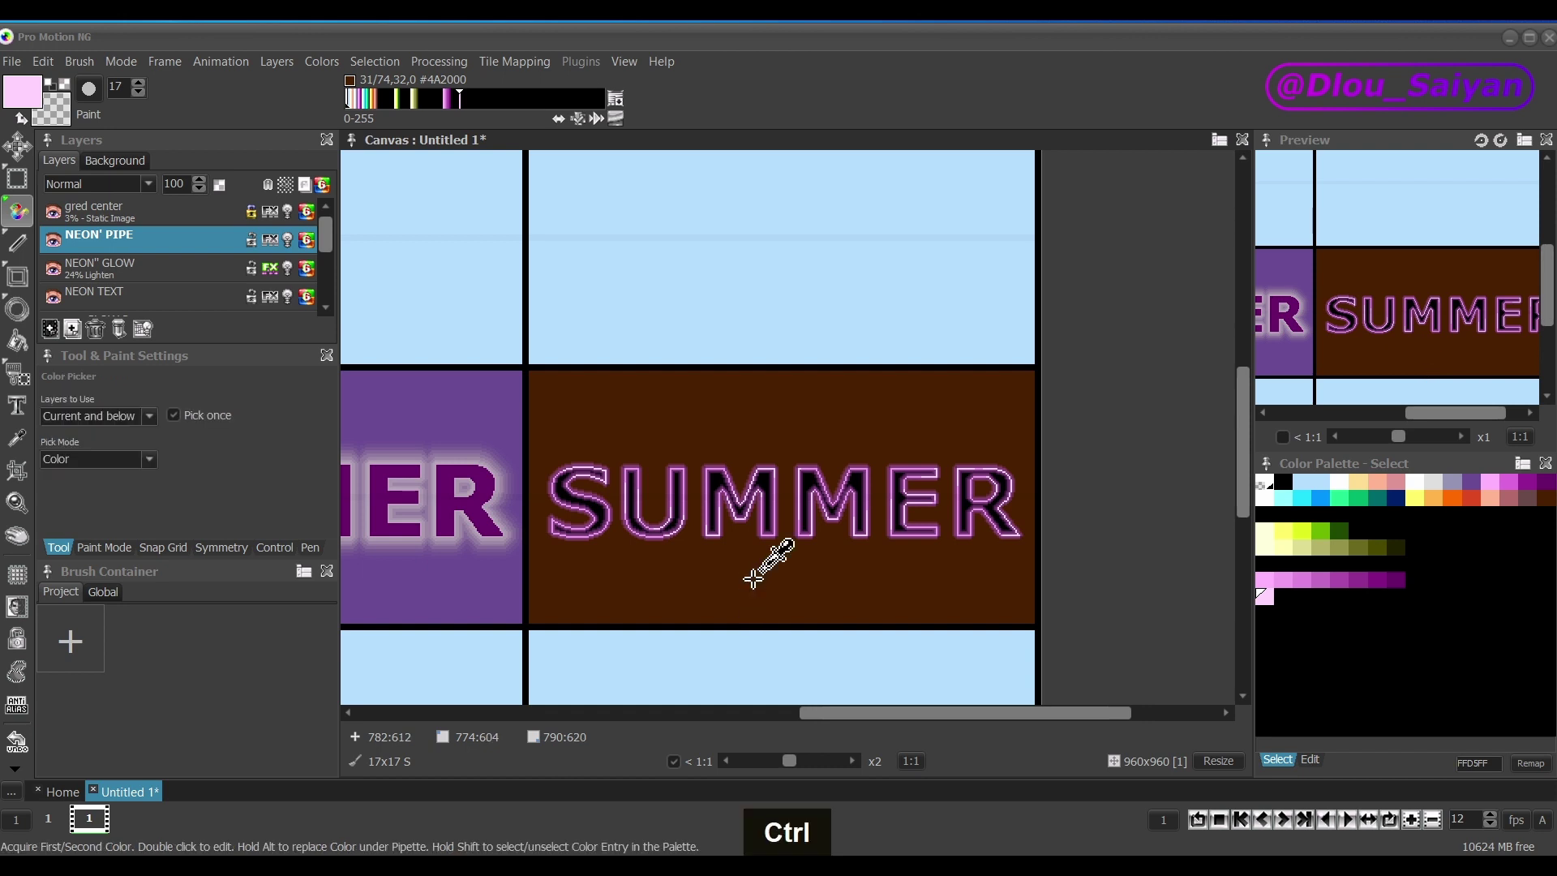
pyautogui.hotkey('ctrl', 'z')
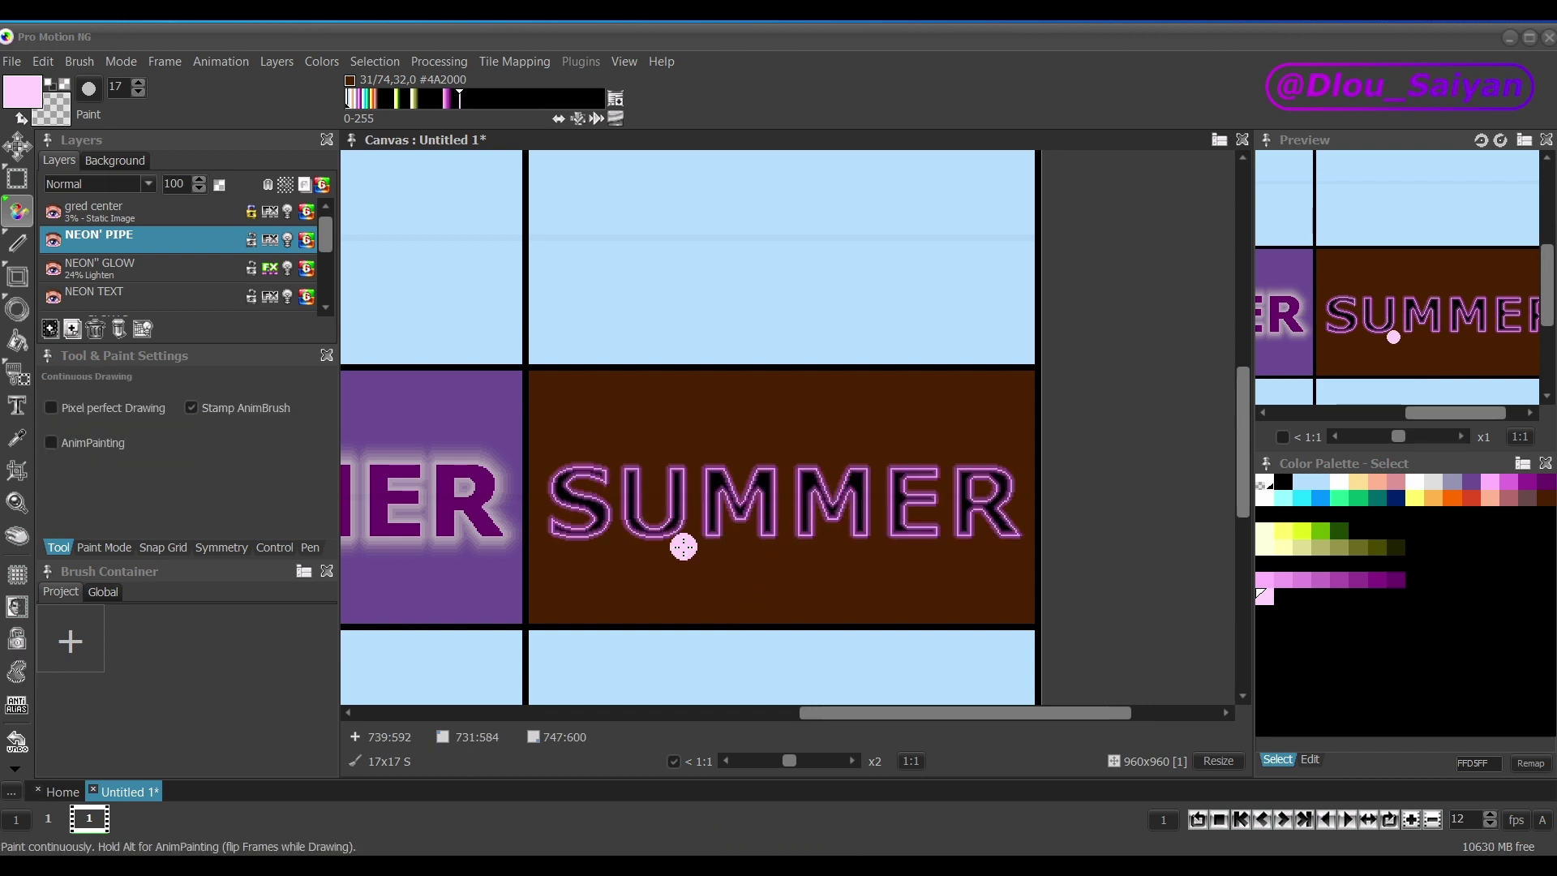
# Reactivate the pipe outline selection, repaint light pink highlights on parts of the SUMMER letters, and release the selection.
pyautogui.press(',')
pyautogui.press(',')
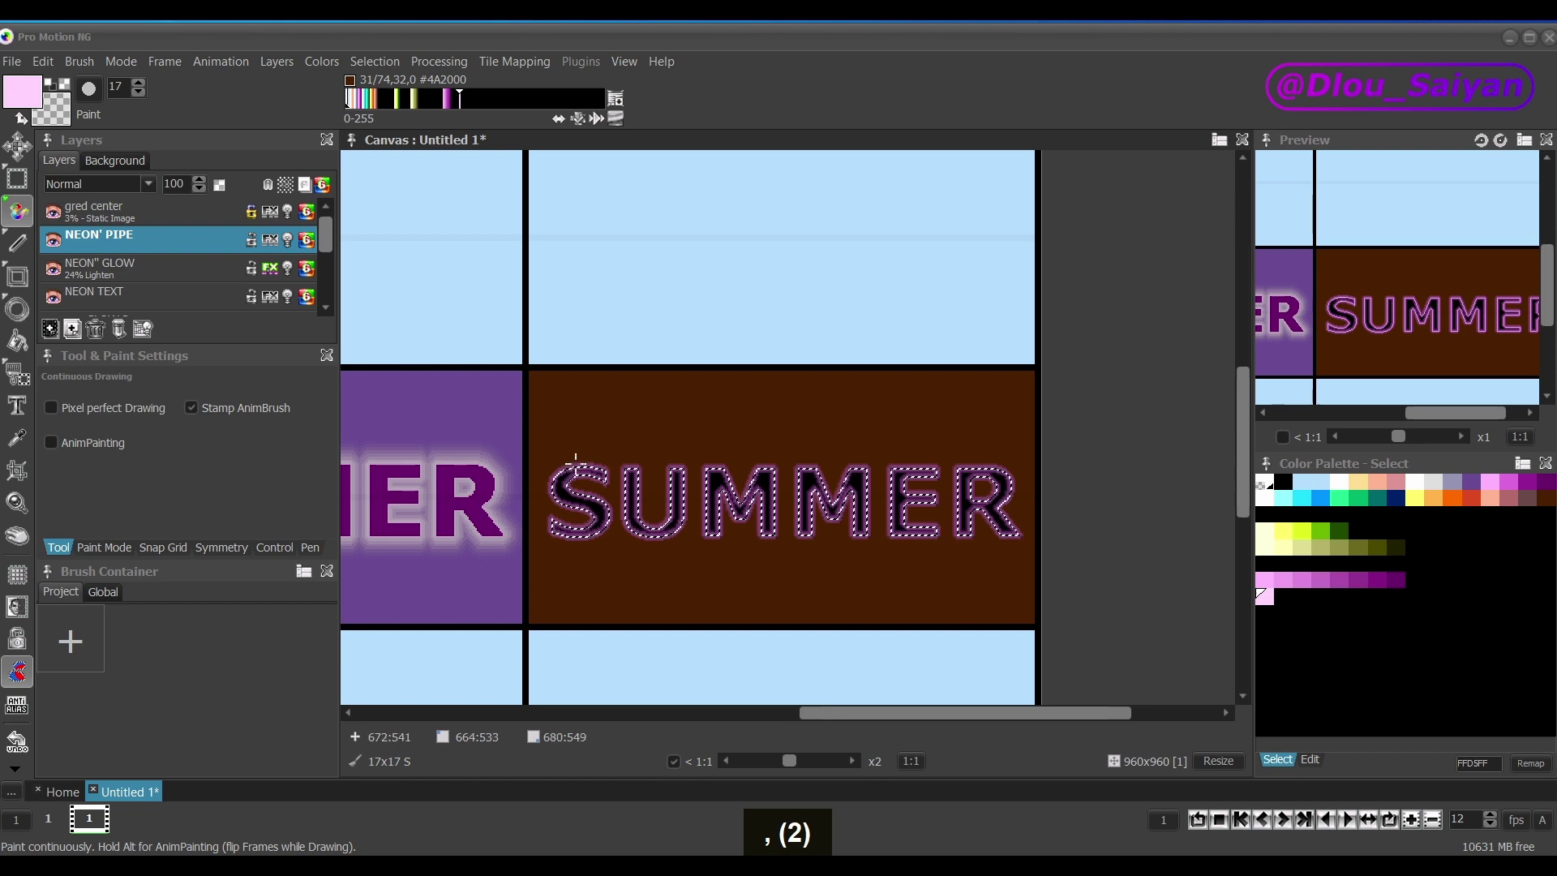
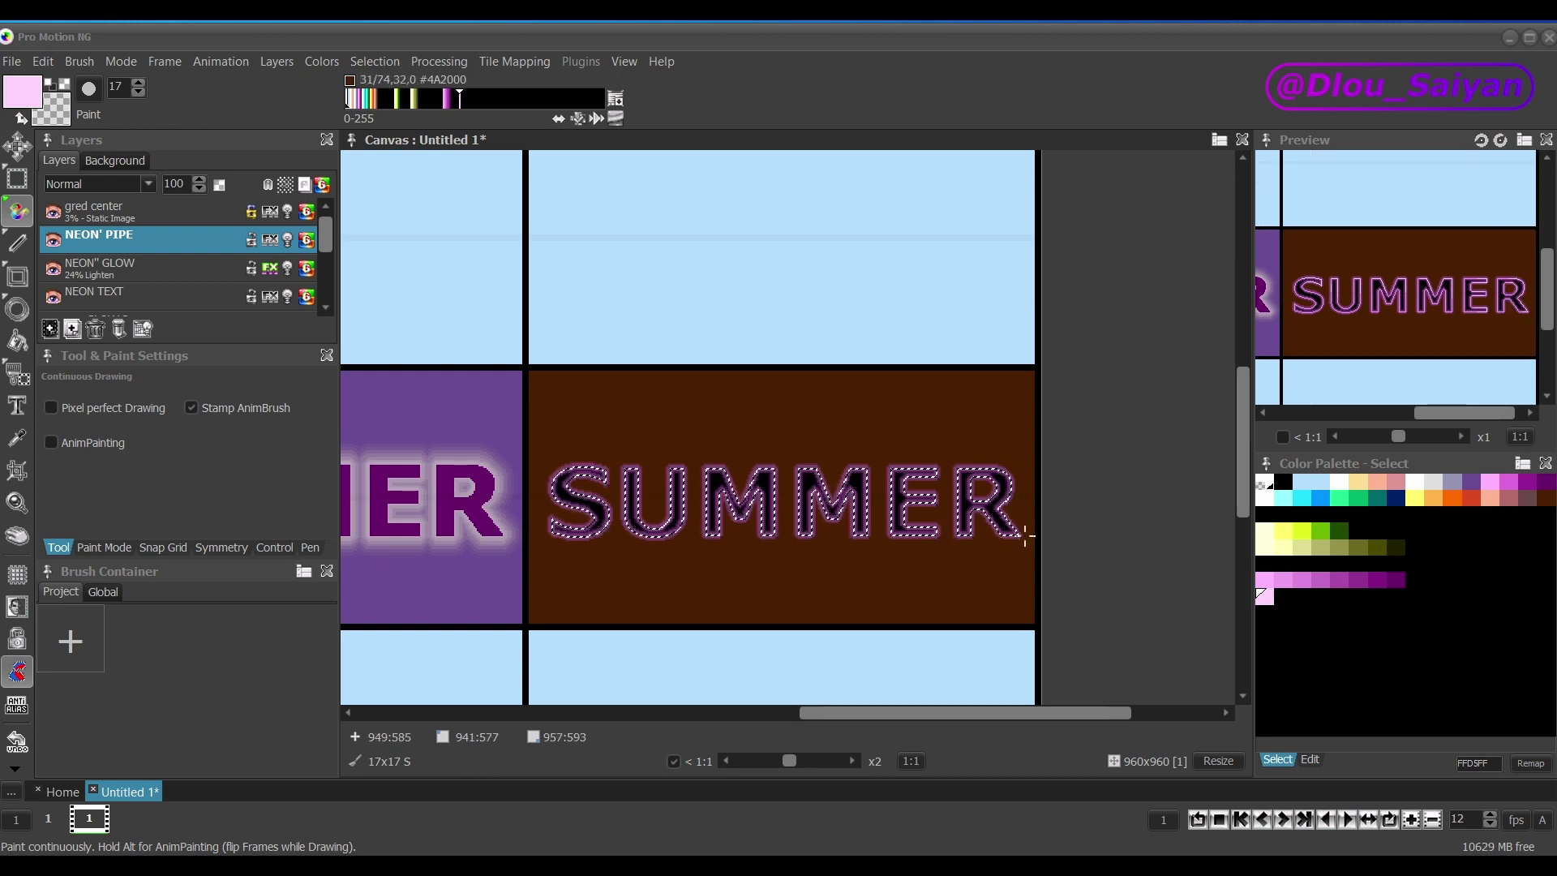
pyautogui.press('Escape')
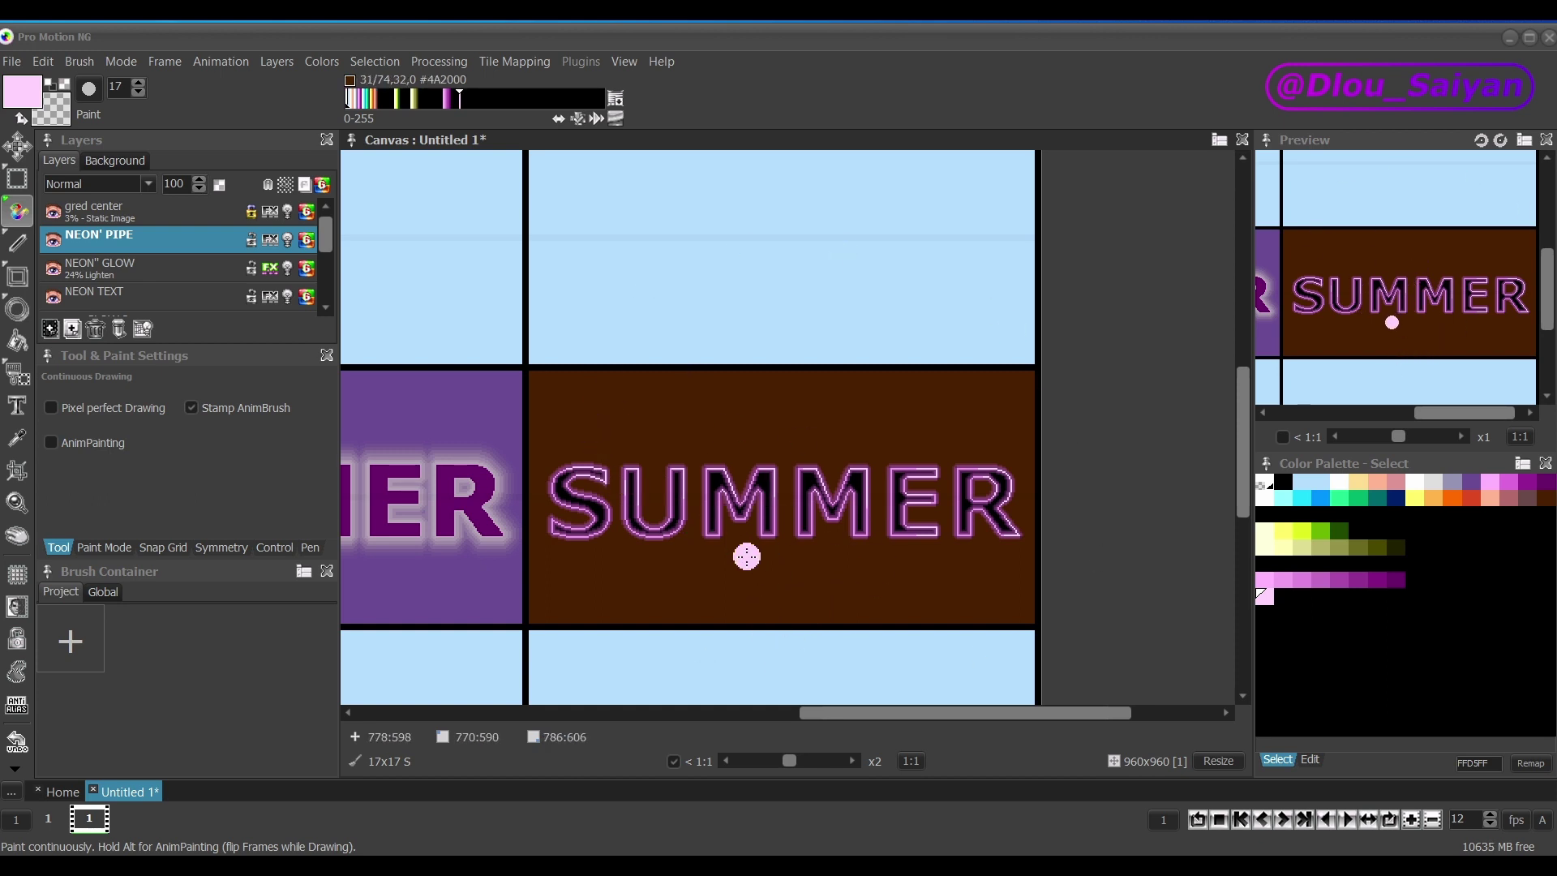
# Add a new animation layer named REFLECTIONS between the NEON TEXT layer and the GLOW 2 folder.
pyautogui.click(134, 290)
pyautogui.scroll(-1, 134, 290)
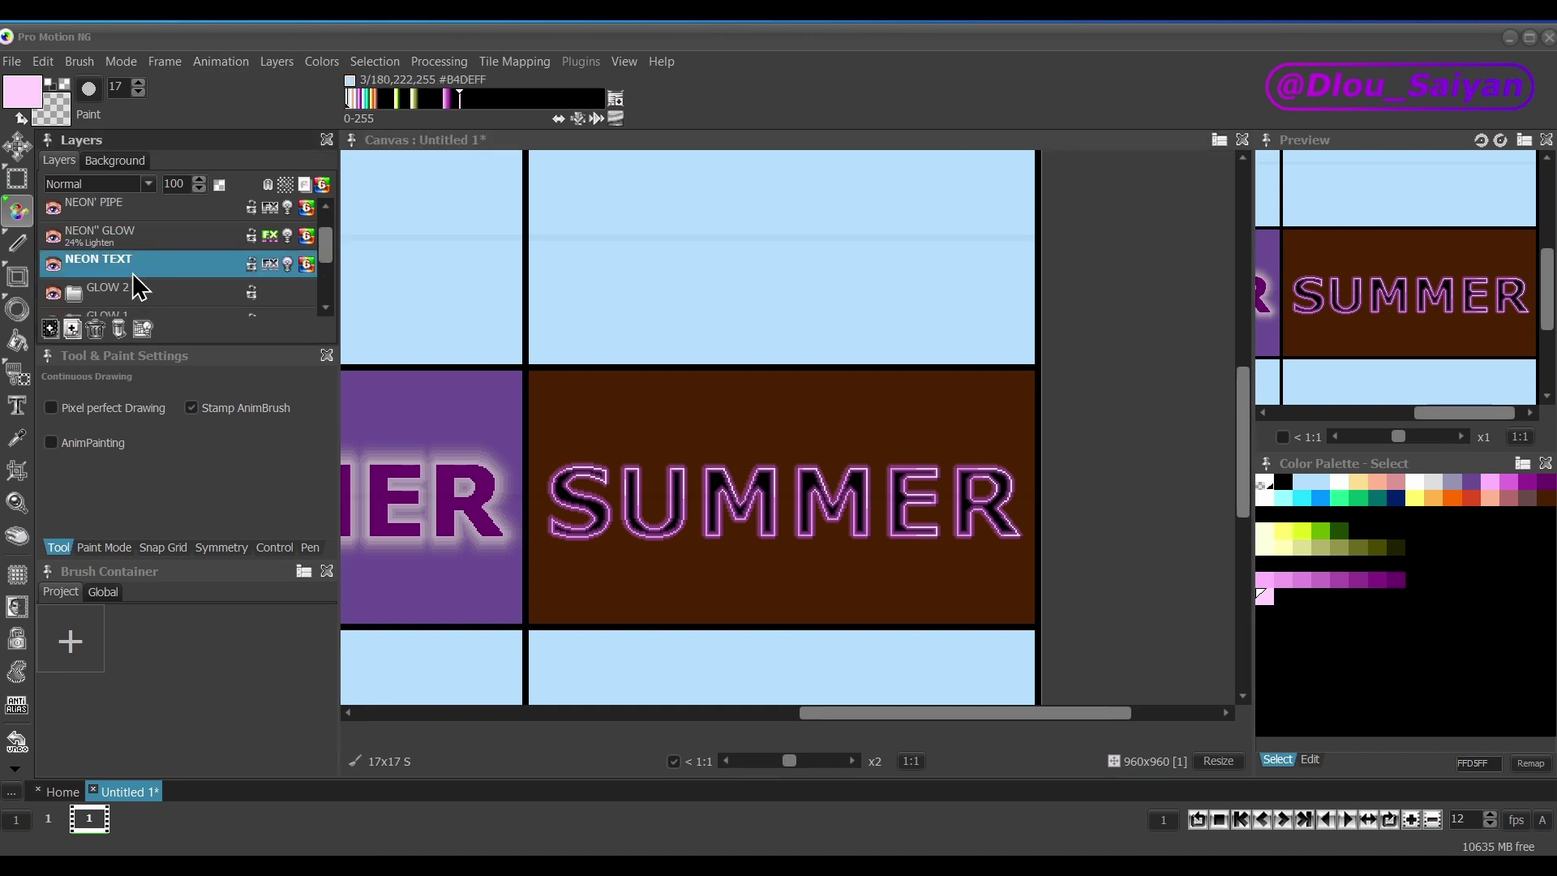
pyautogui.click(81, 300)
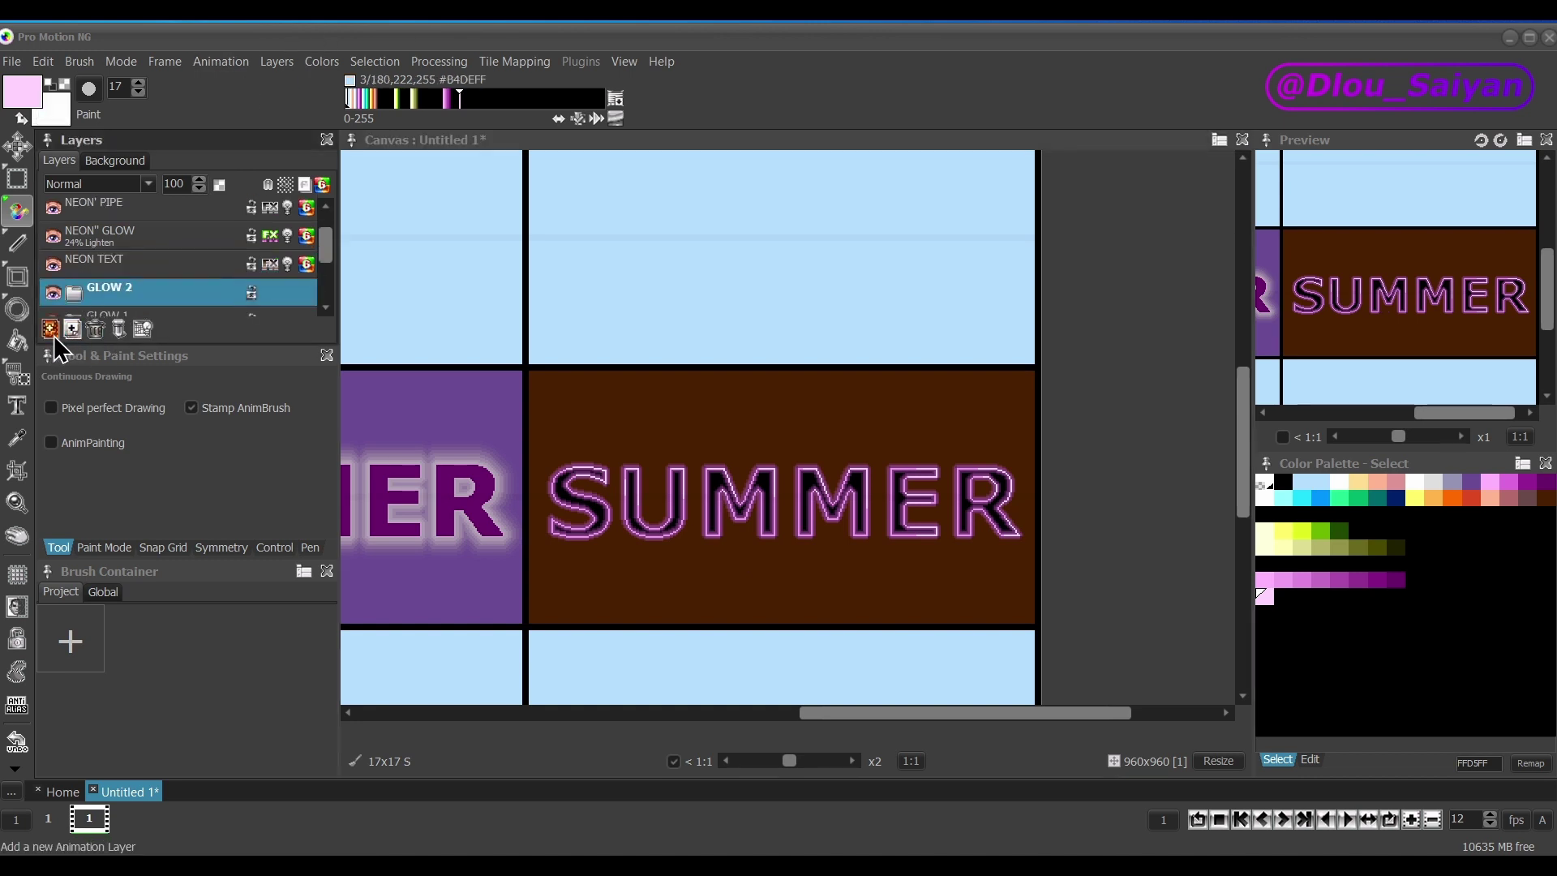
pyautogui.click(50, 329)
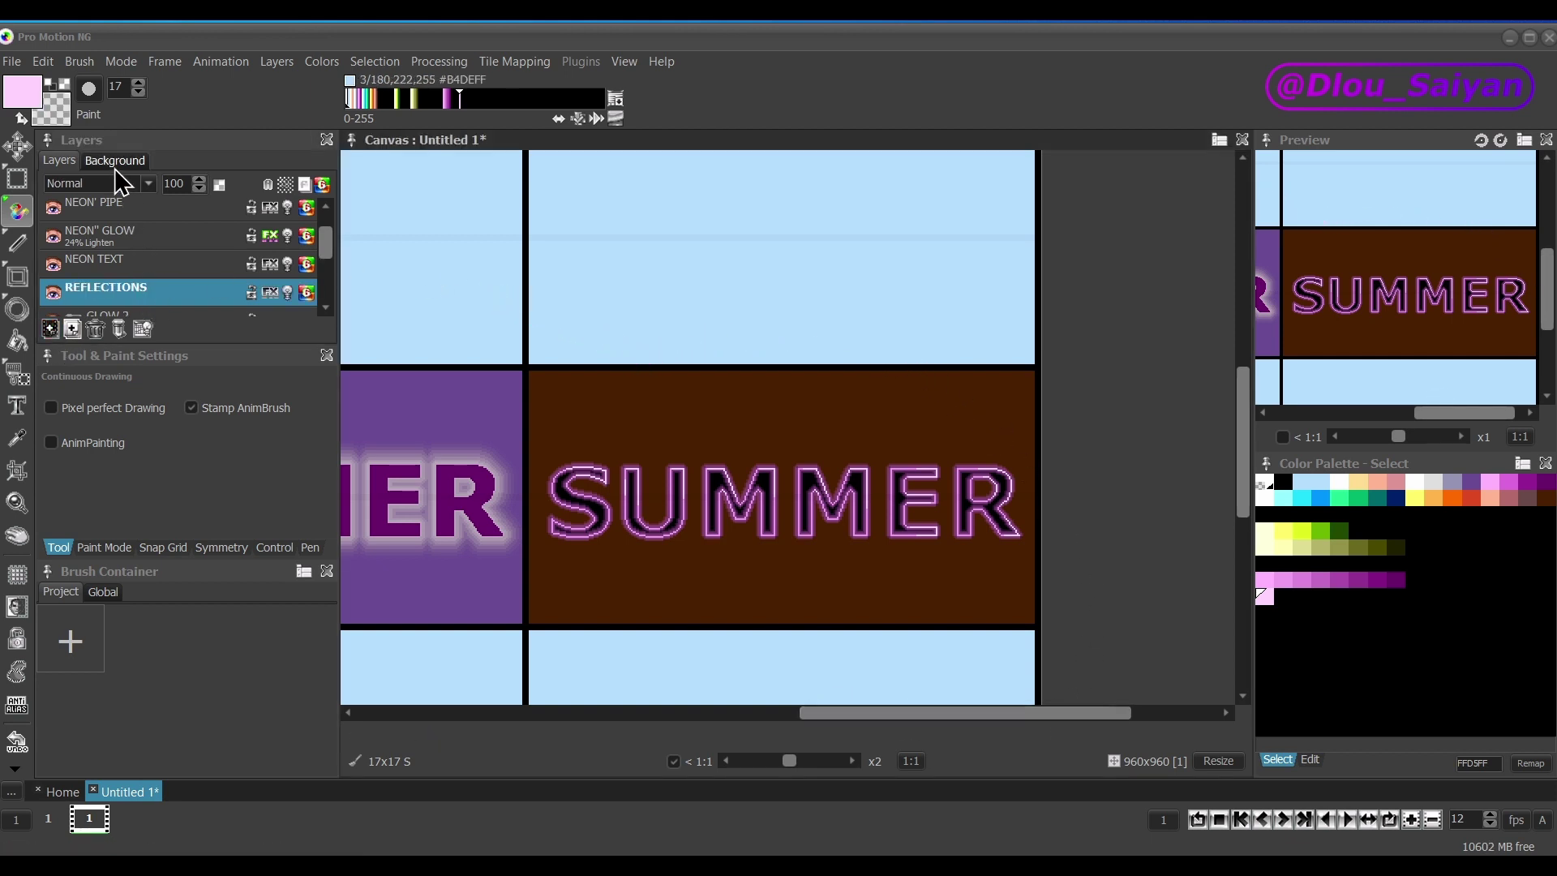
# Enable an alpha channel on the REFLECTIONS layer and draw a filled #831883 purple rectangle behind SUMMER in Current Paint Mode.
pyautogui.click(268, 186)
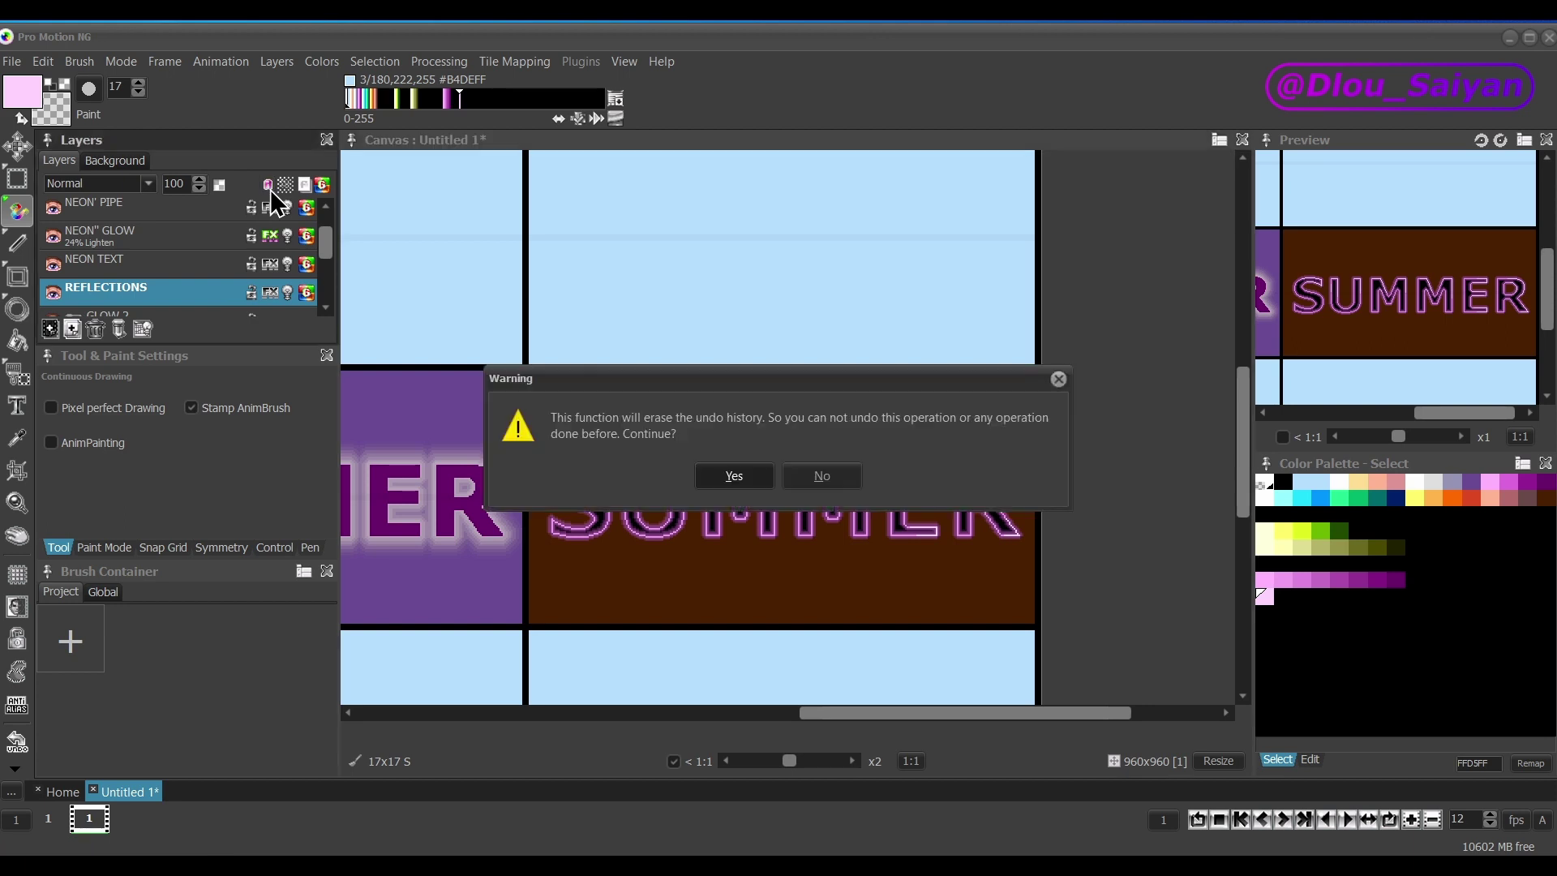
pyautogui.click(758, 475)
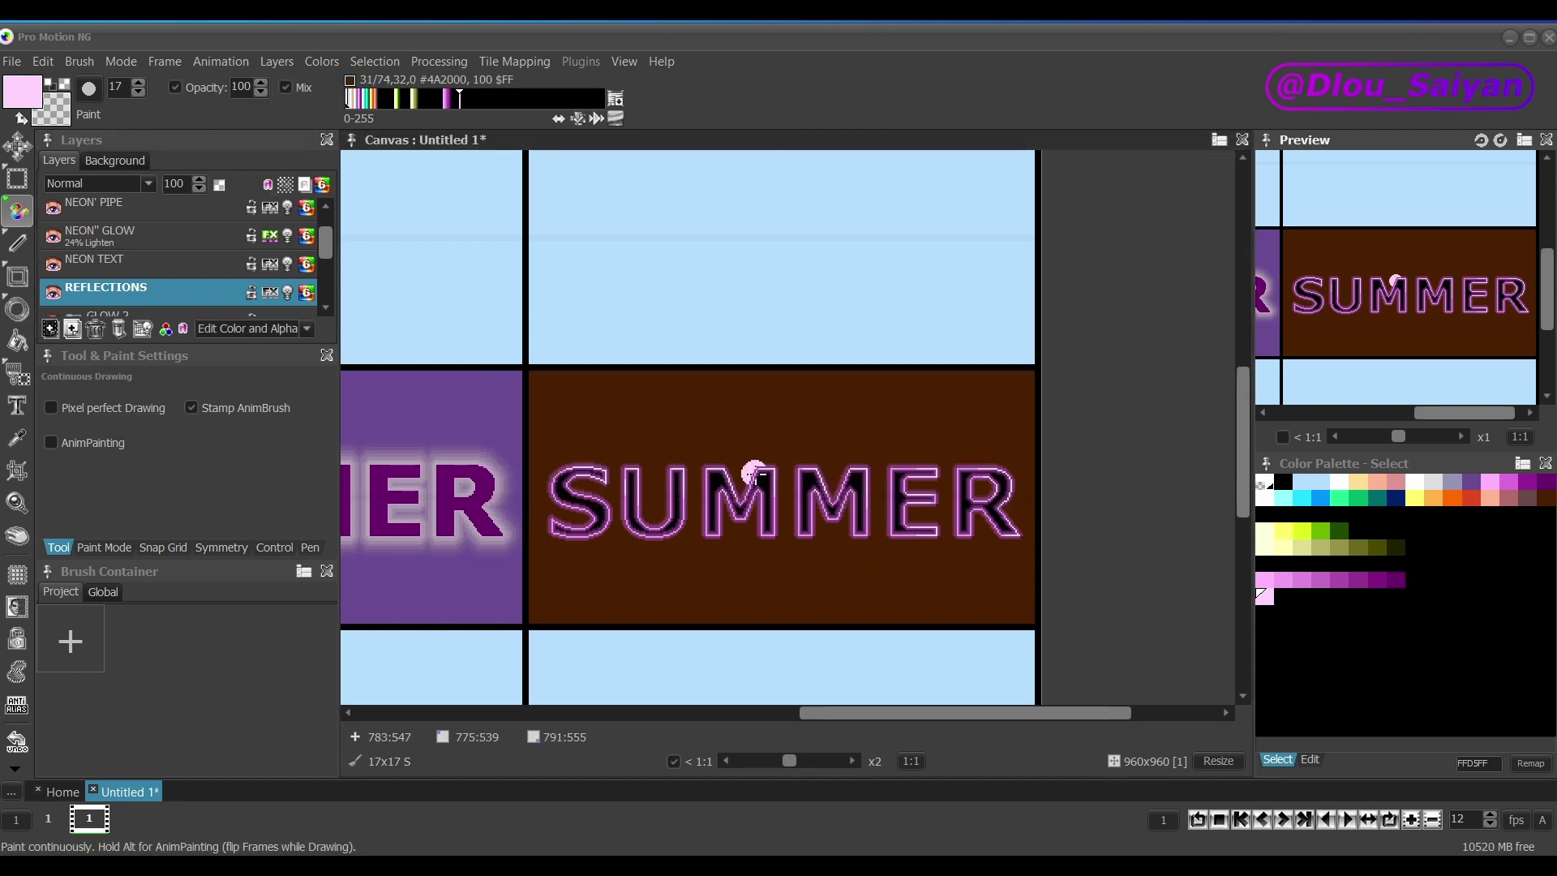
pyautogui.press('f')
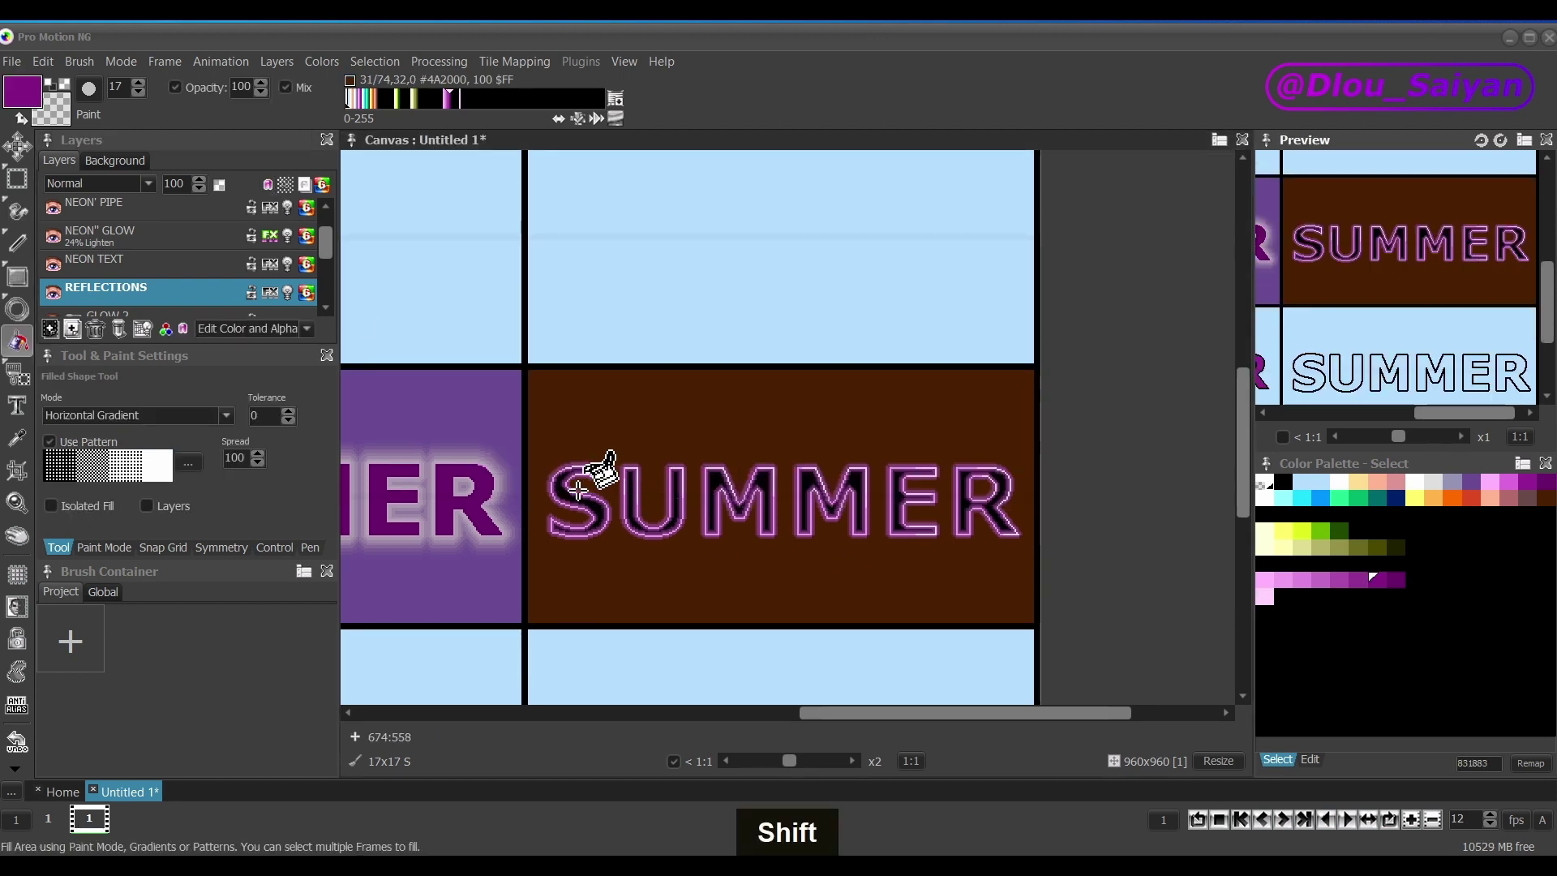
pyautogui.hotkey('shift', 'r')
pyautogui.click(91, 459)
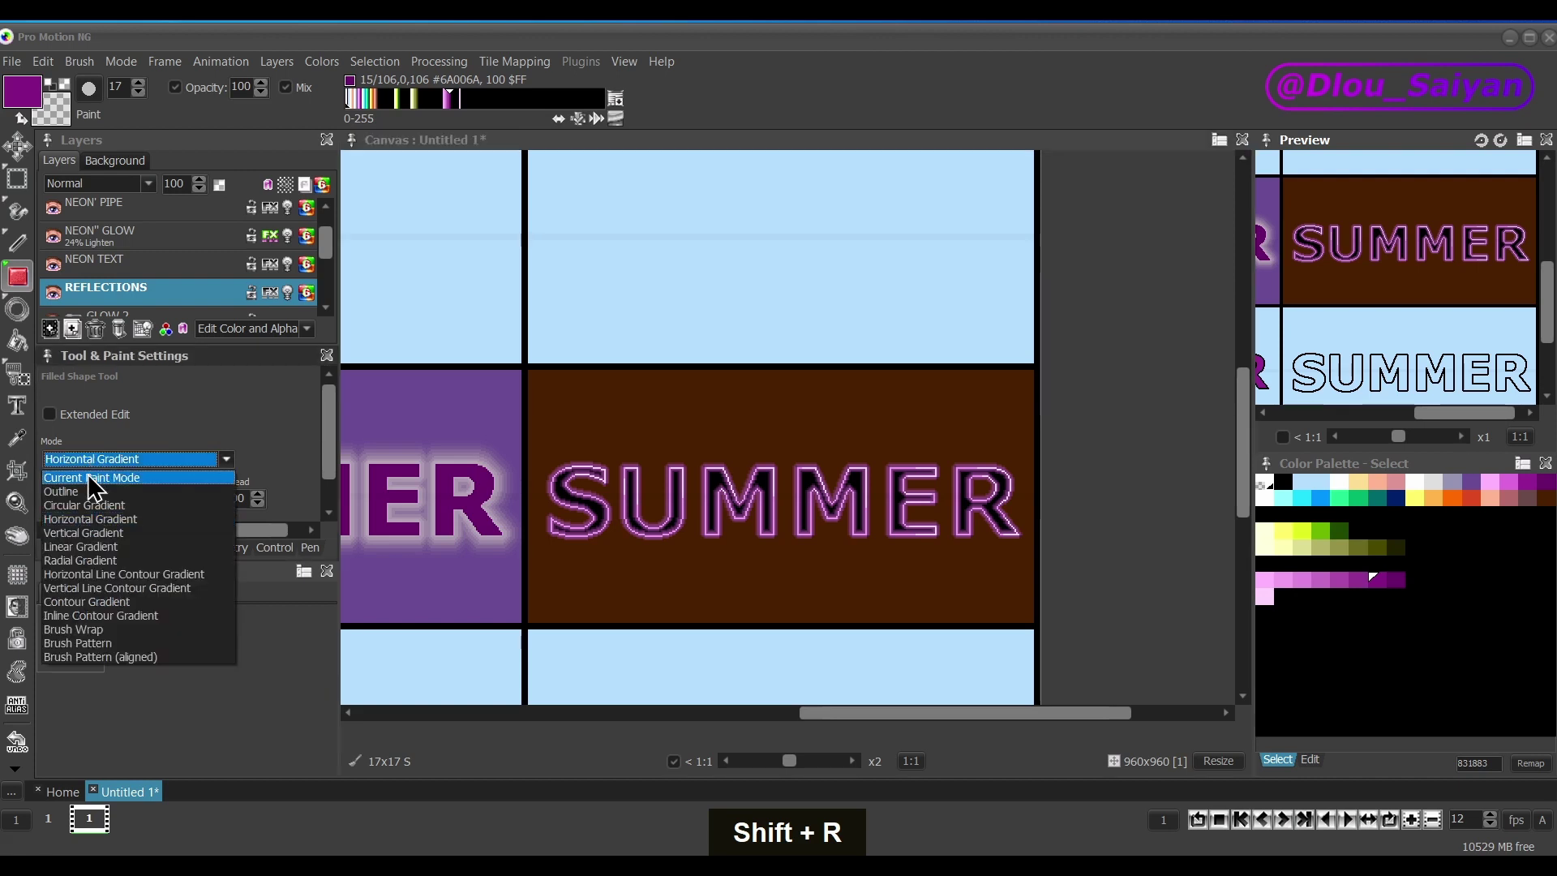
pyautogui.click(92, 477)
pyautogui.moveTo(533, 453); pyautogui.dragTo(1034, 544)
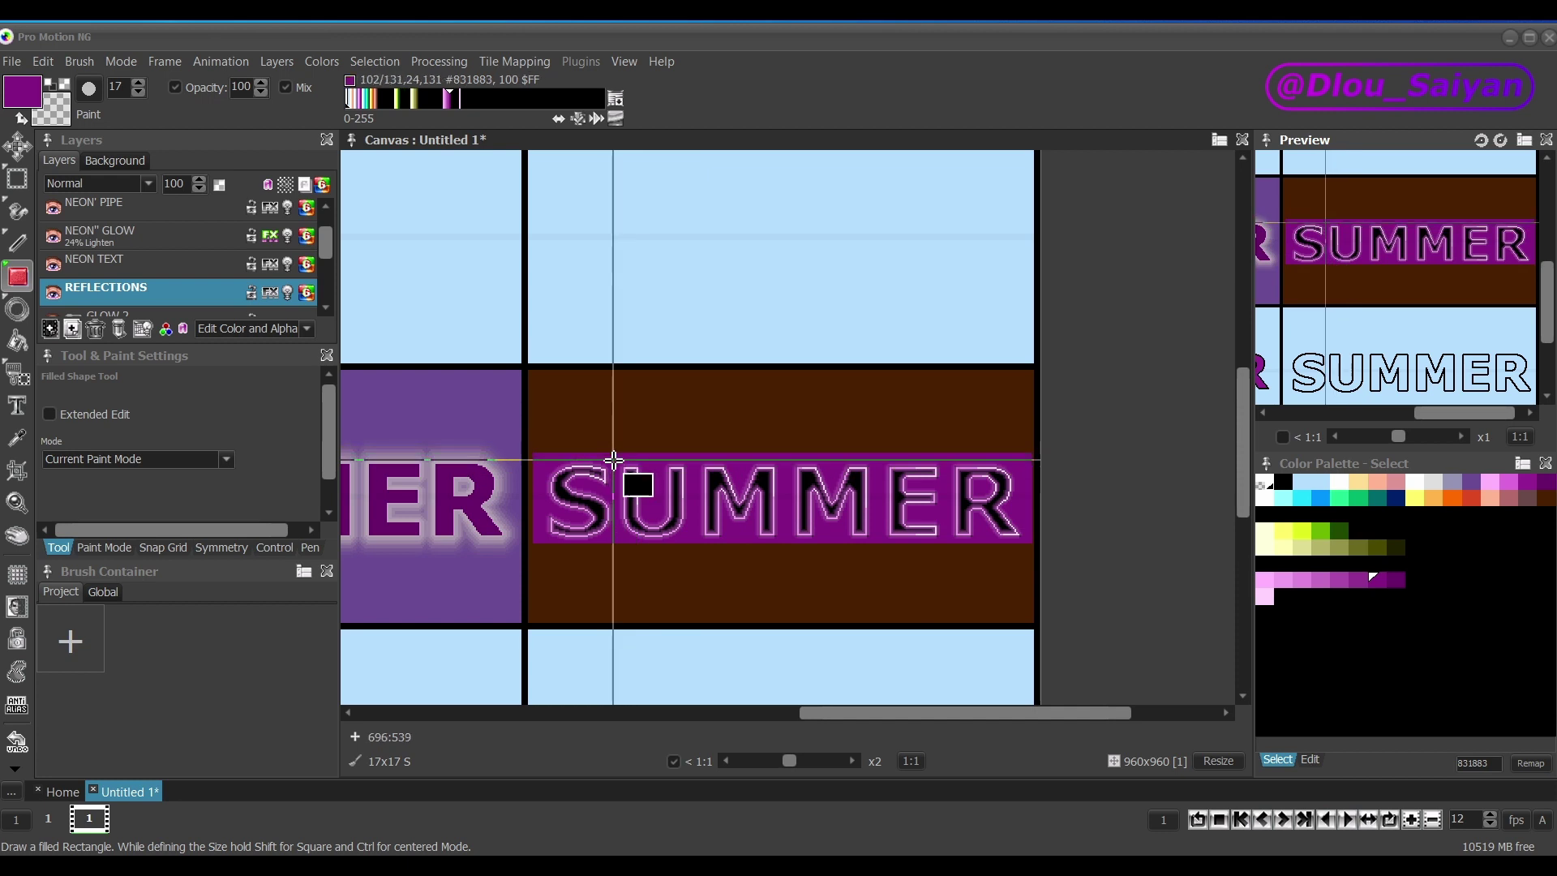
# Switch the REFLECTIONS layer to Edit Alpha only and increase the alpha channel's bit depth for finer transparency levels.
pyautogui.click(237, 329)
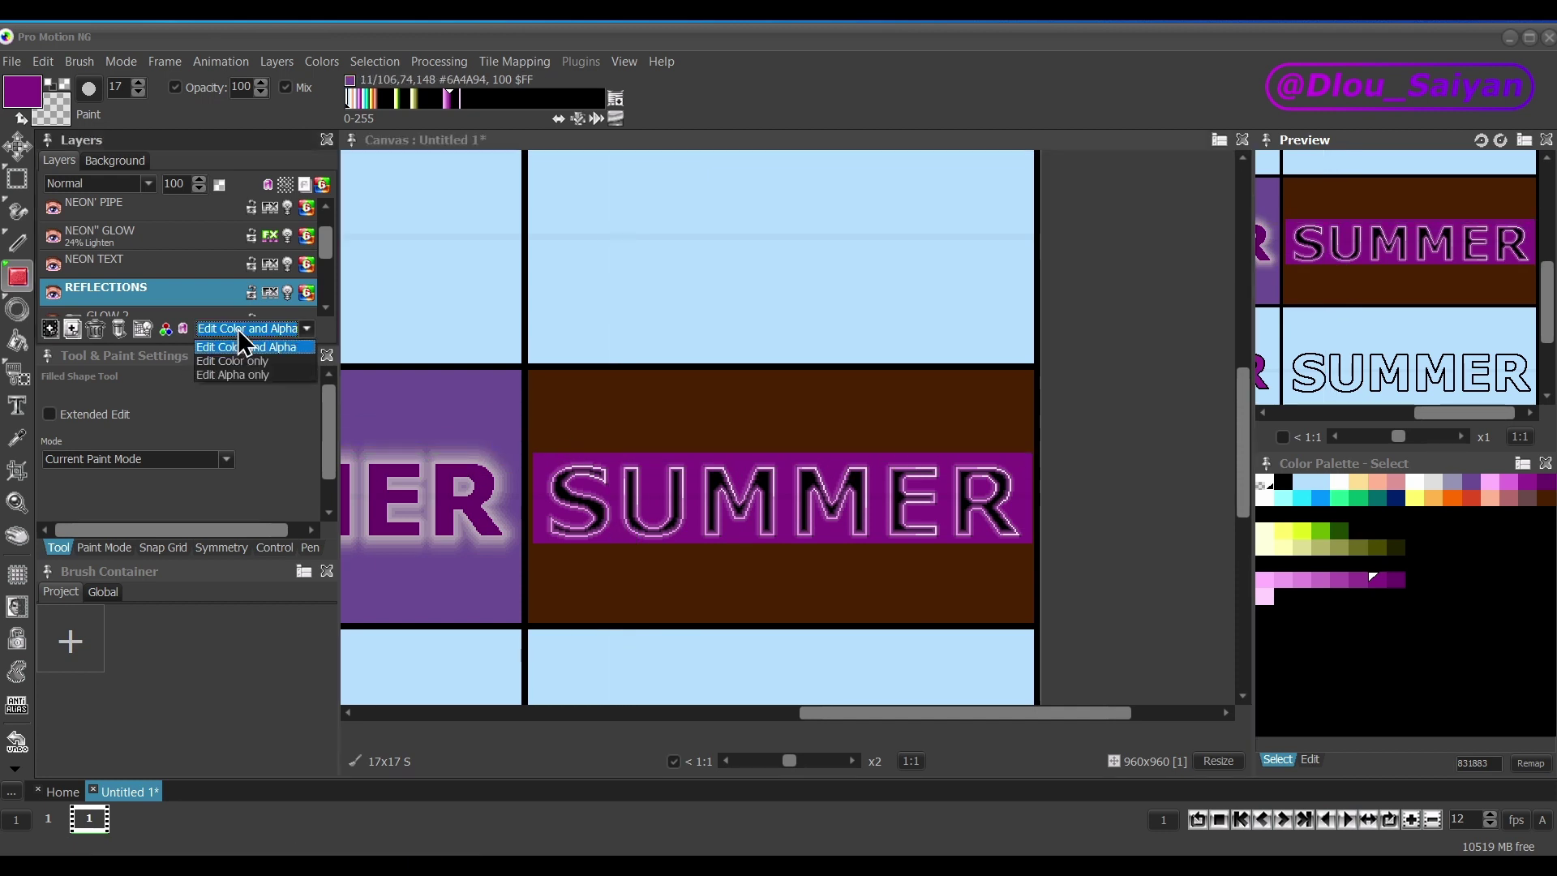
pyautogui.click(248, 374)
pyautogui.click(322, 62)
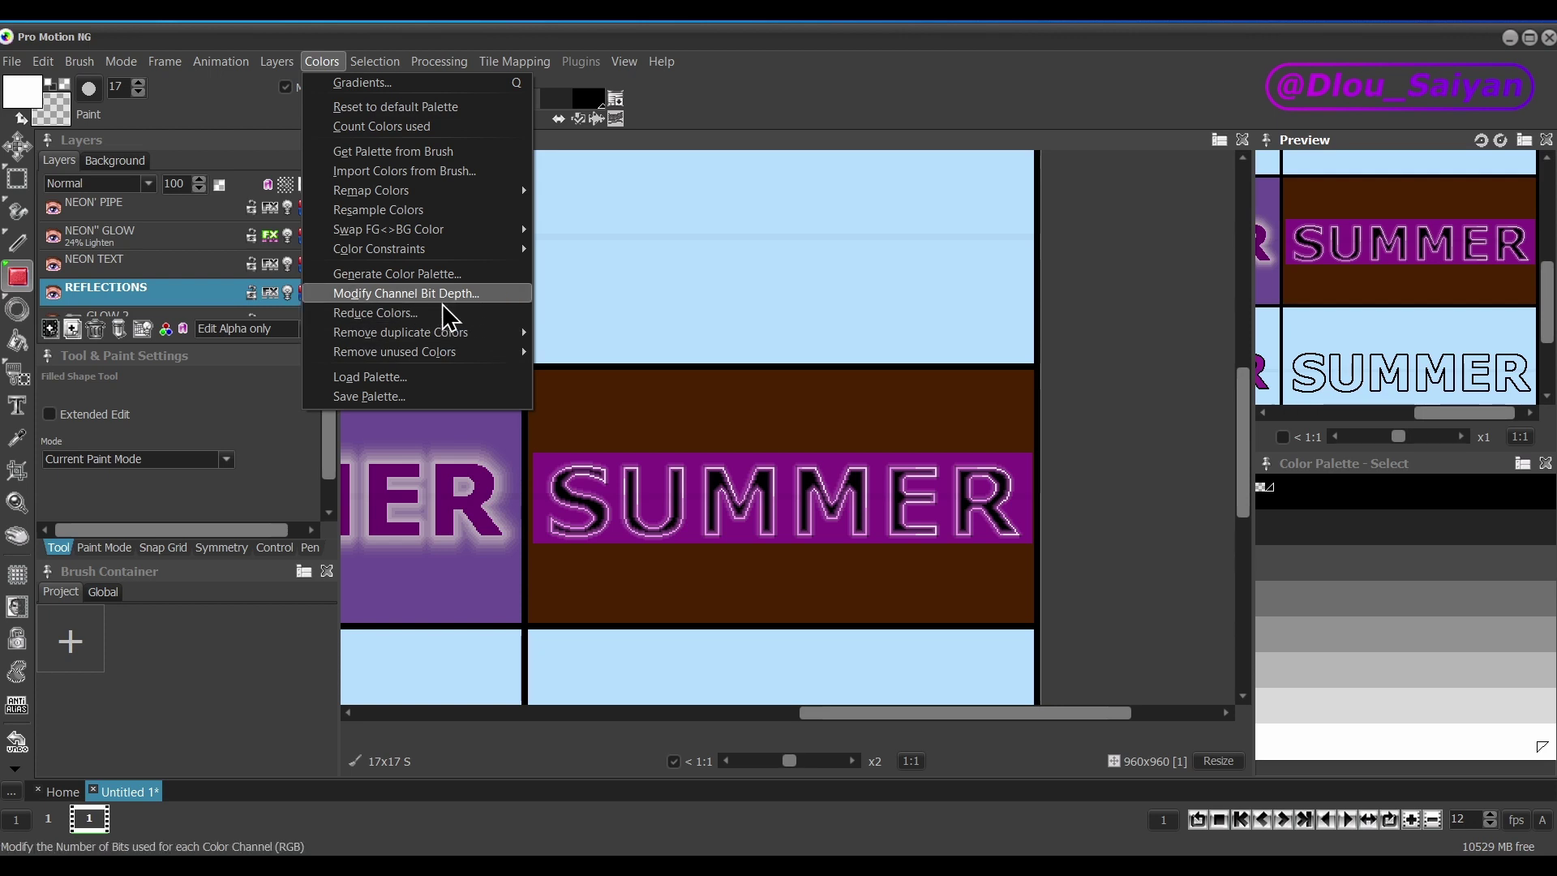
pyautogui.click(405, 292)
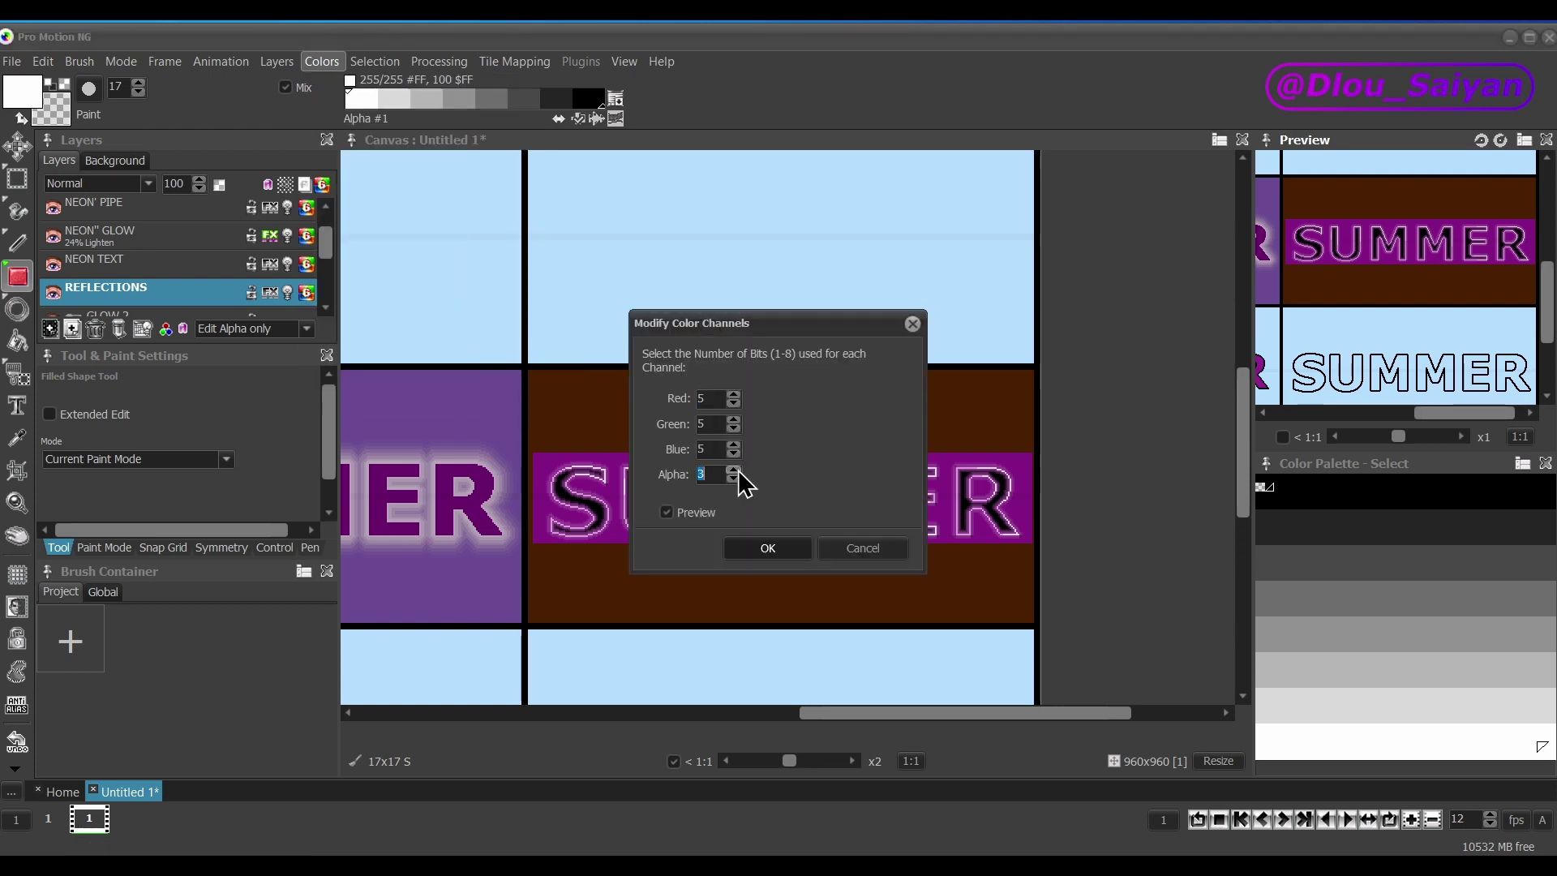
pyautogui.click(767, 548)
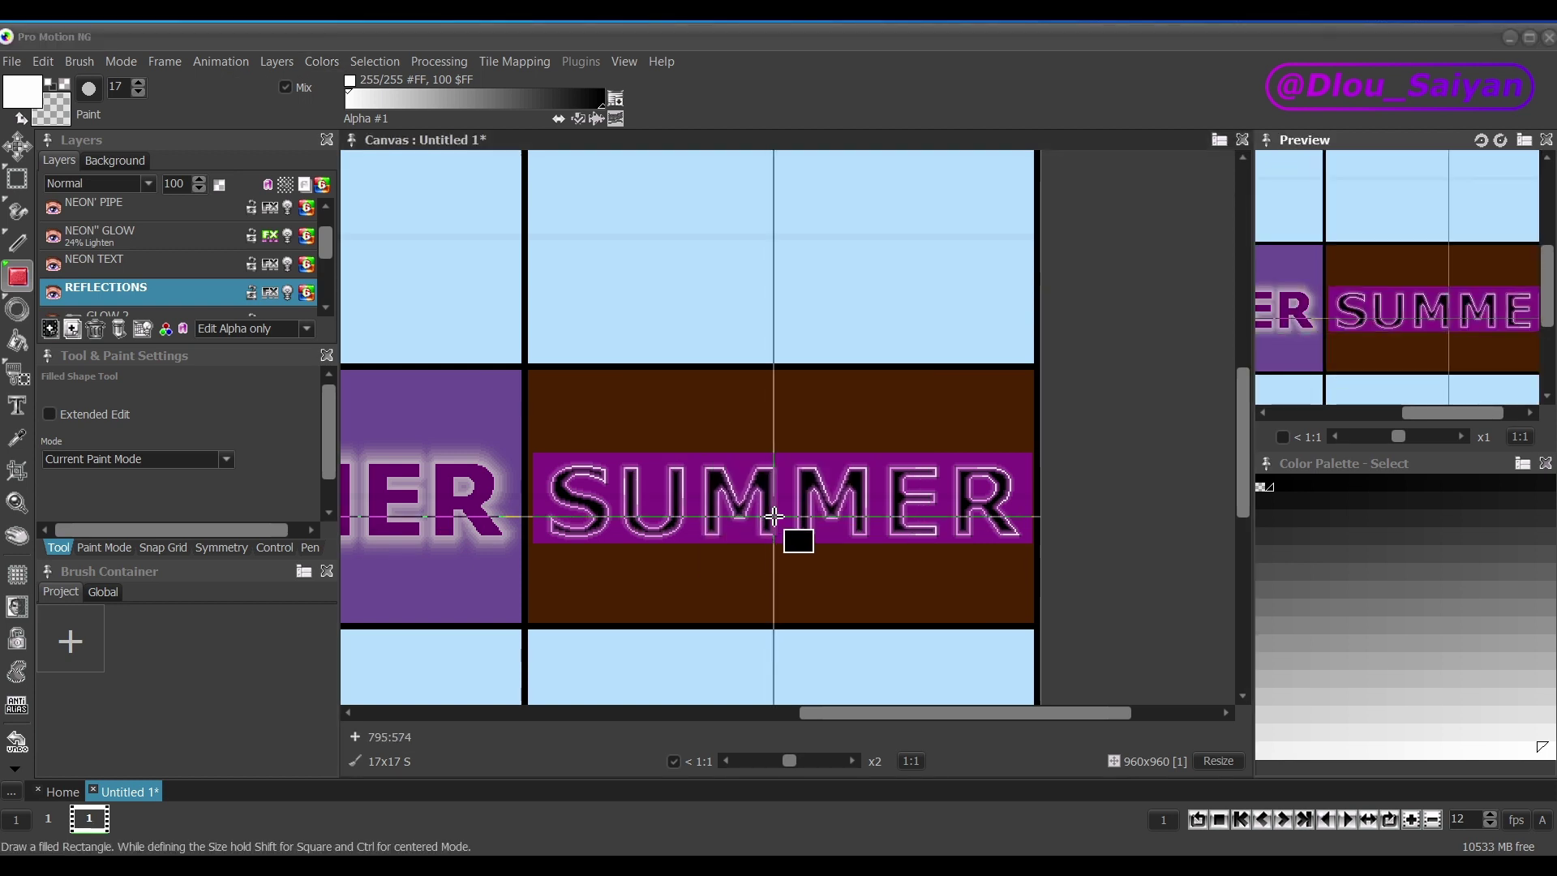
# Fill the purple rectangle's alpha with a patterned Vertical Gradient so it fades towards its upper and lower edges.
pyautogui.press('f')
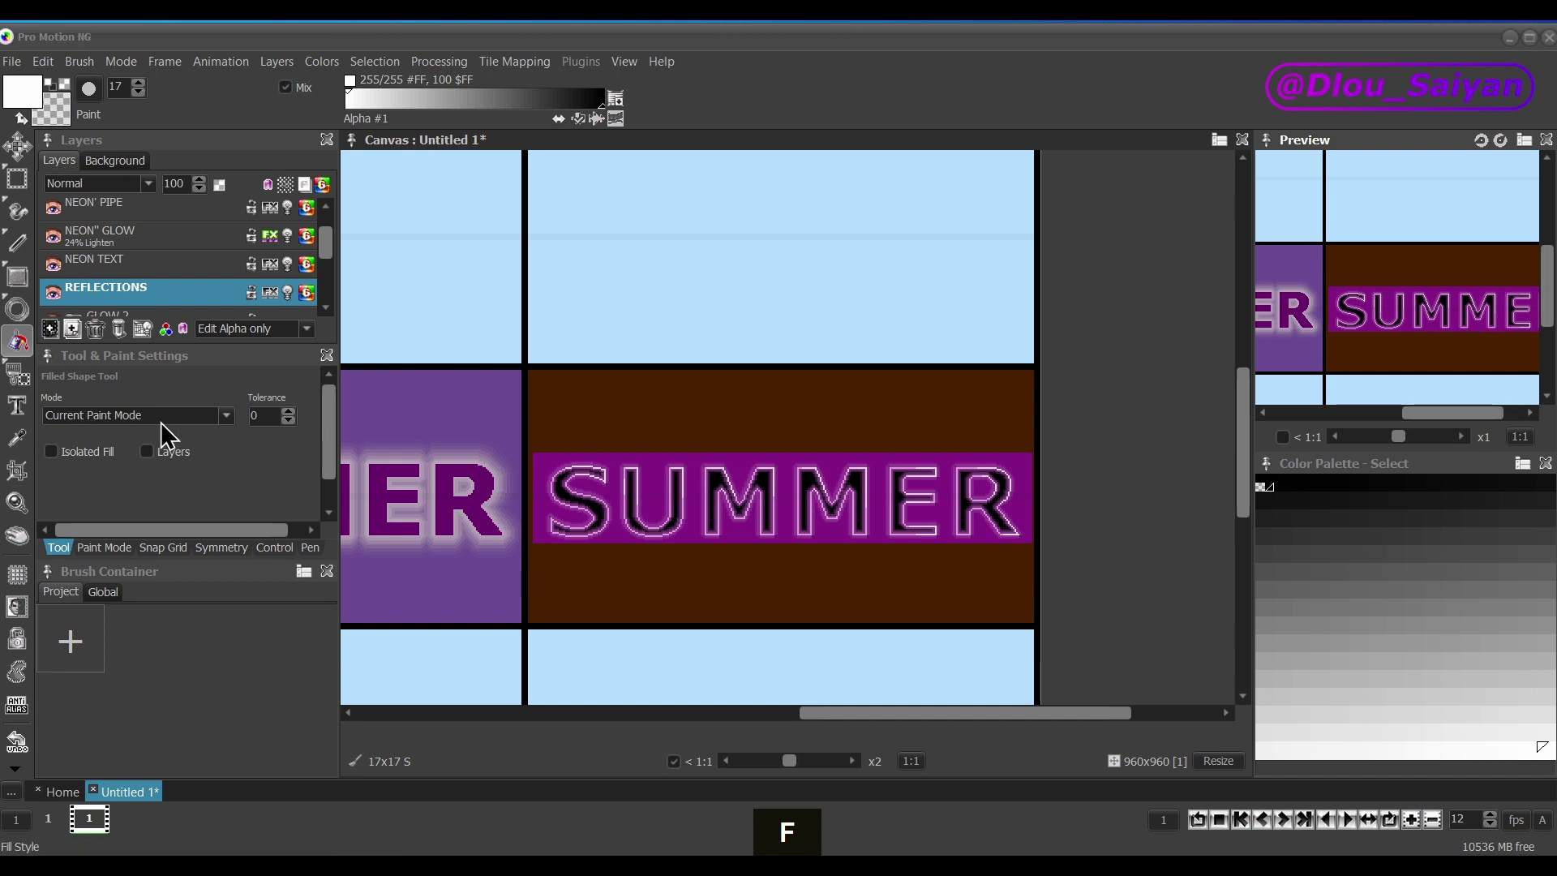
pyautogui.click(189, 415)
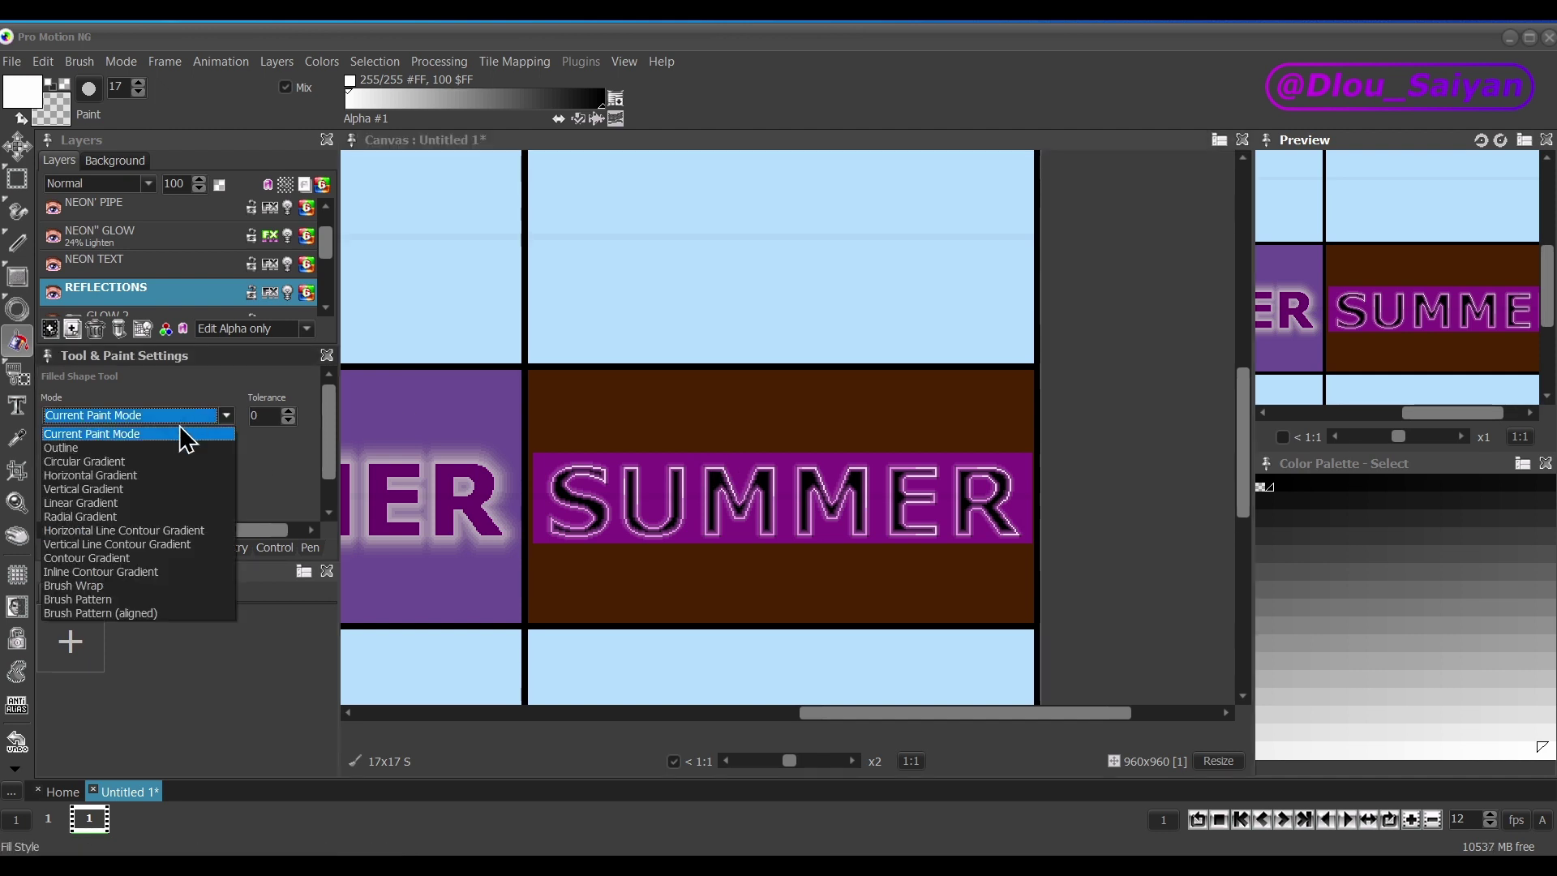
pyautogui.click(114, 489)
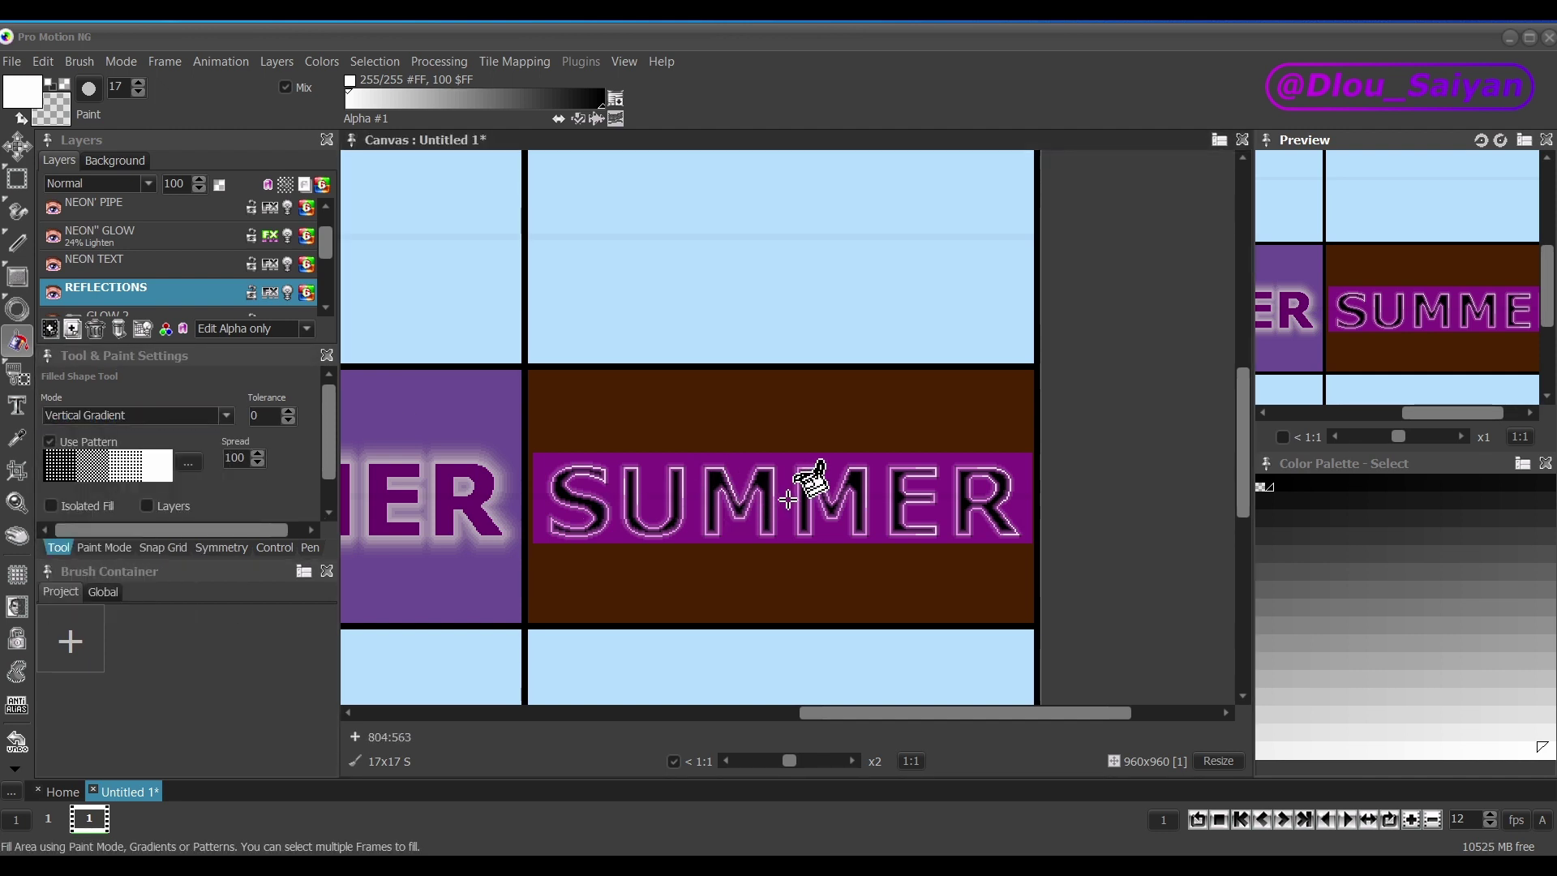
# Transform the gradient glow, narrowing it to the width of the SUMMER lettering and stretching it above and below the letters.
pyautogui.hotkey('ctrl', 't')
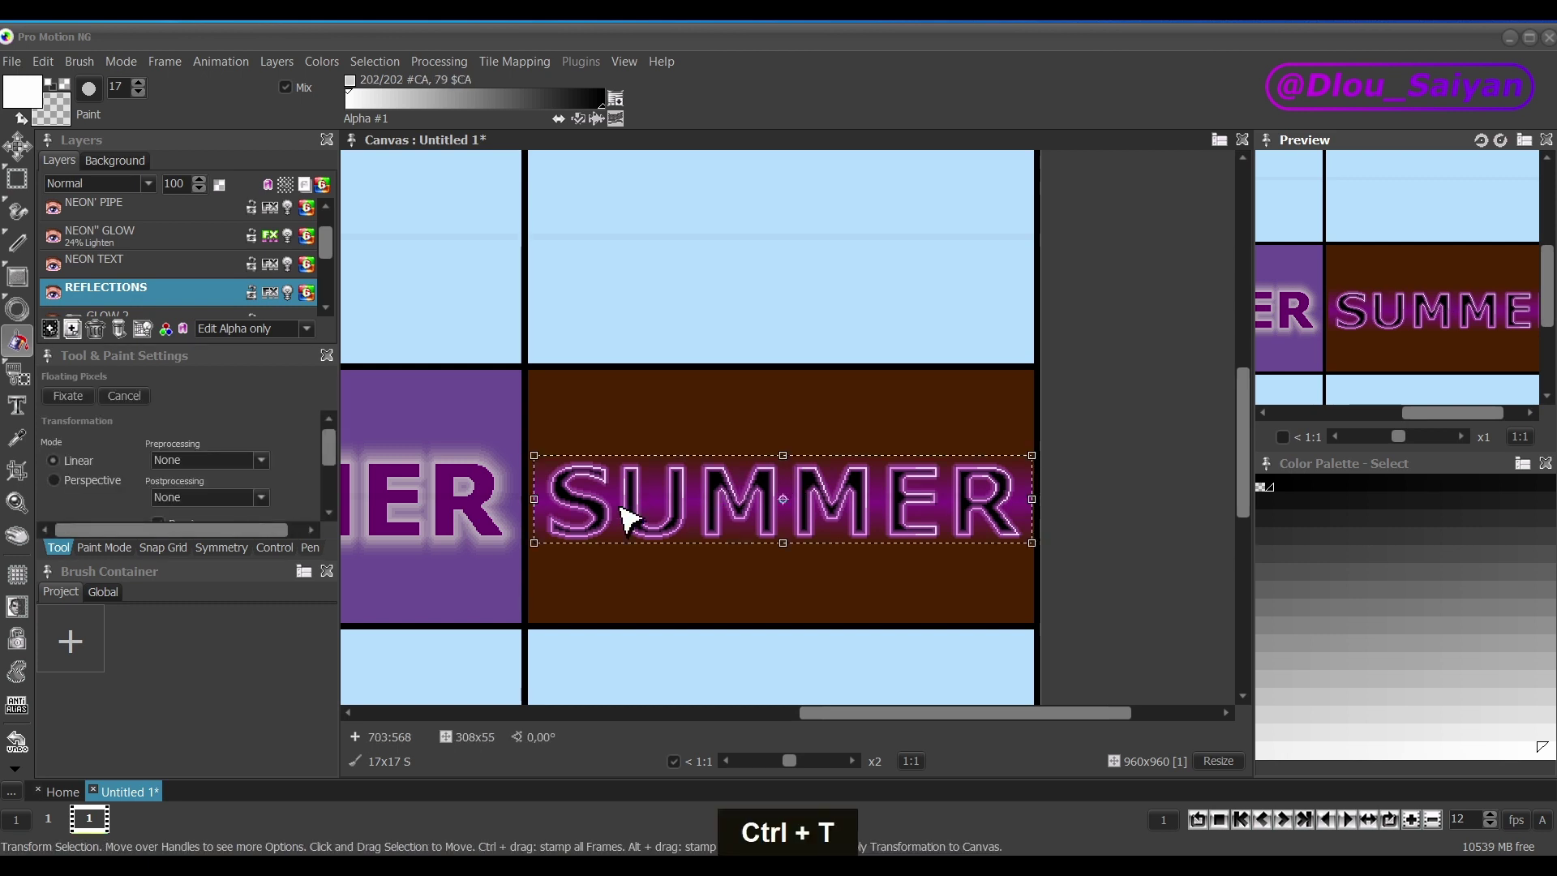
pyautogui.moveTo(534, 498); pyautogui.dragTo(548, 497)
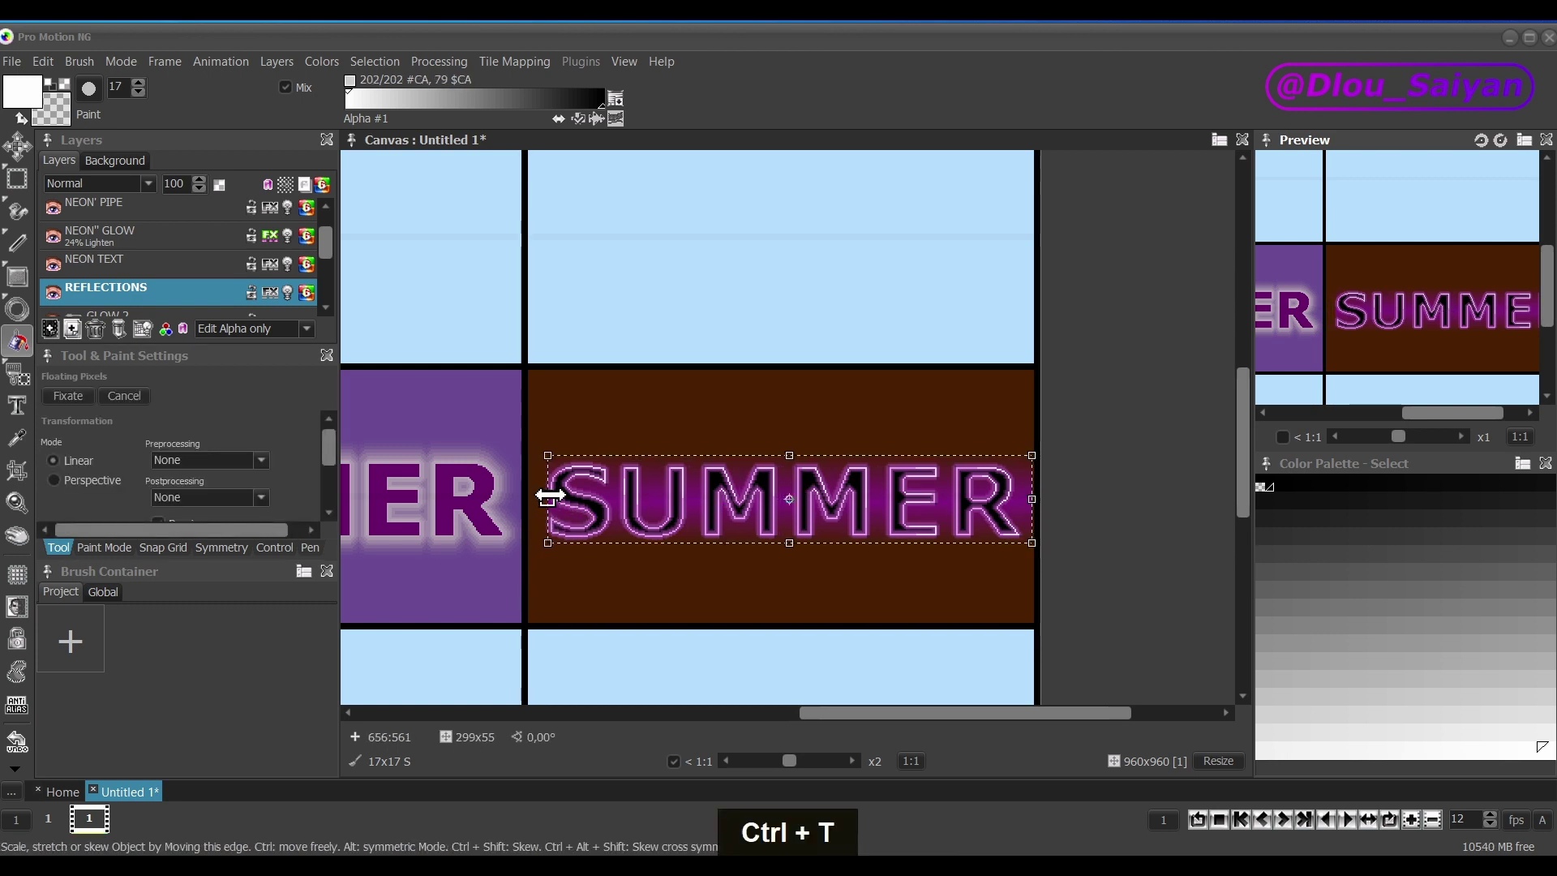
pyautogui.moveTo(1032, 498); pyautogui.dragTo(1016, 500)
pyautogui.press('Return')
# Return the REFLECTIONS layer to Edit Color and Alpha and set its opacity to 79.
pyautogui.click(286, 328)
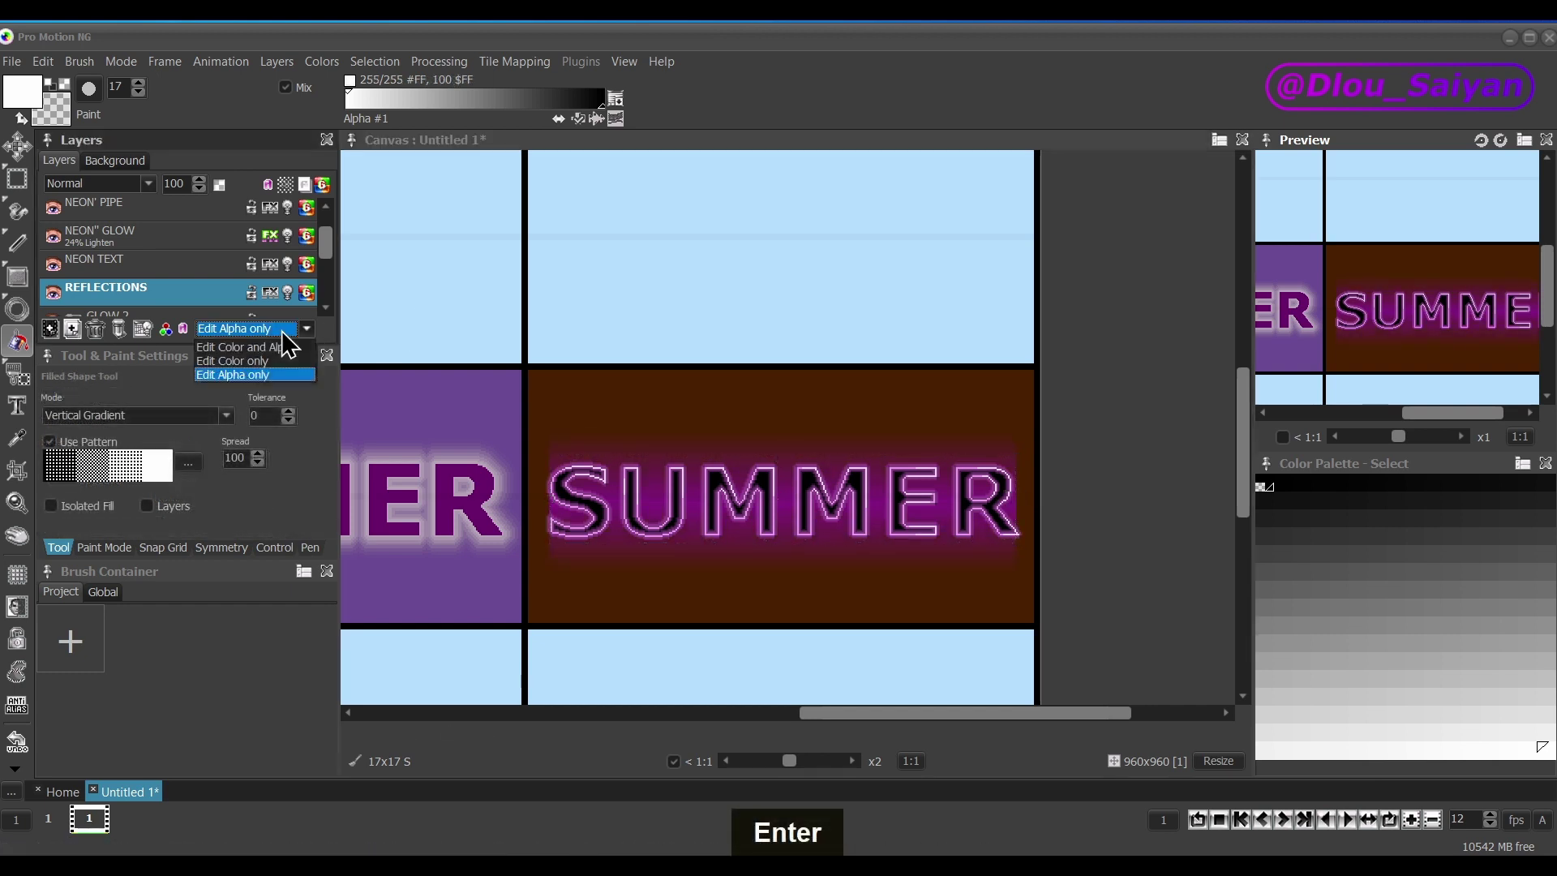
pyautogui.click(247, 347)
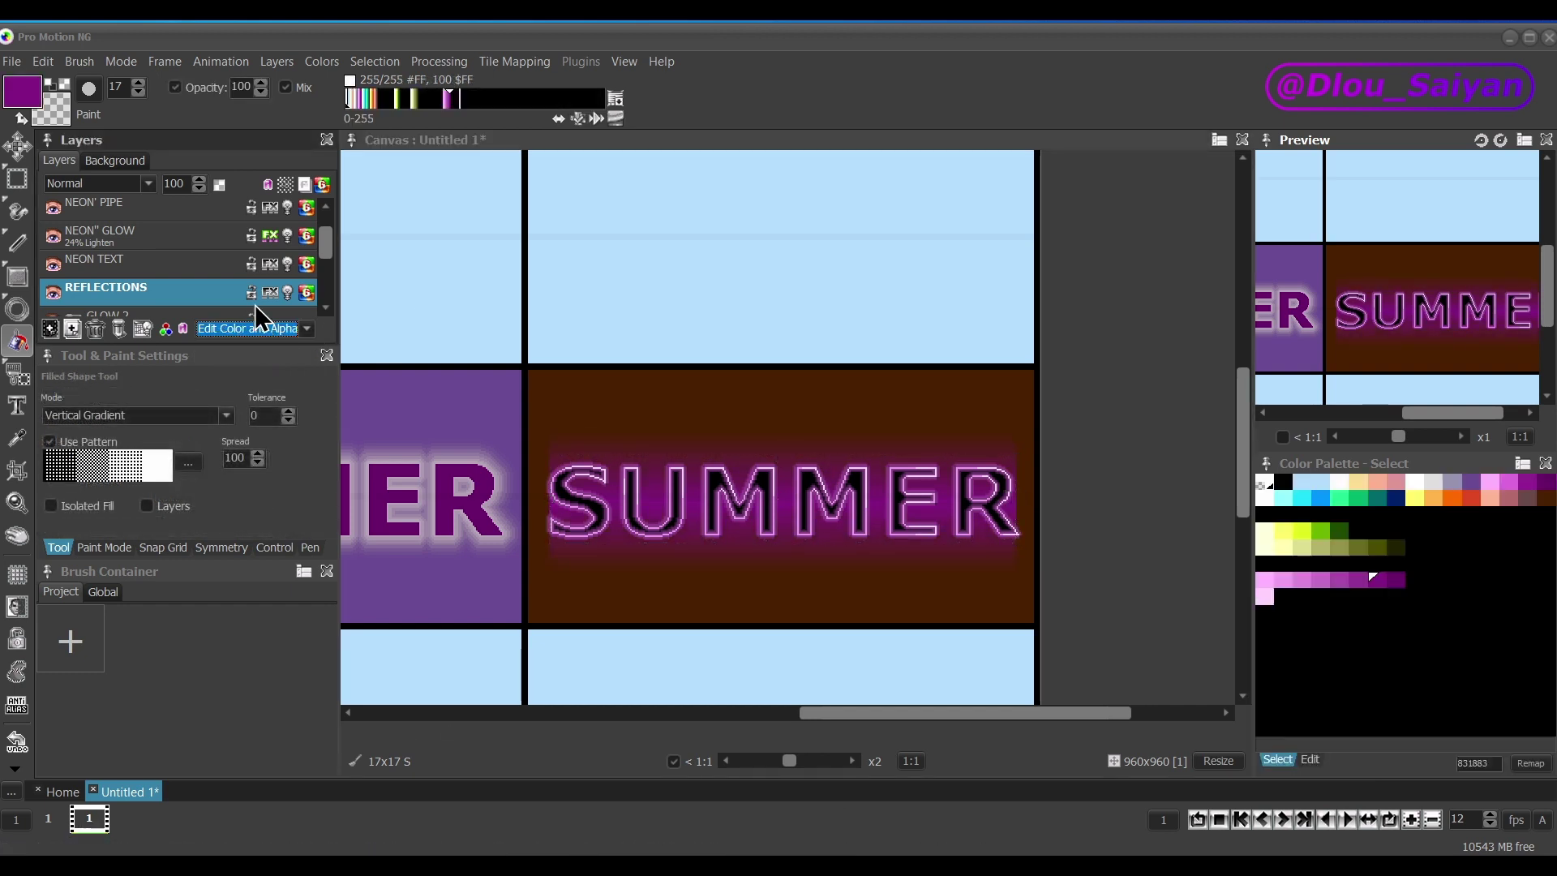
pyautogui.click(178, 183)
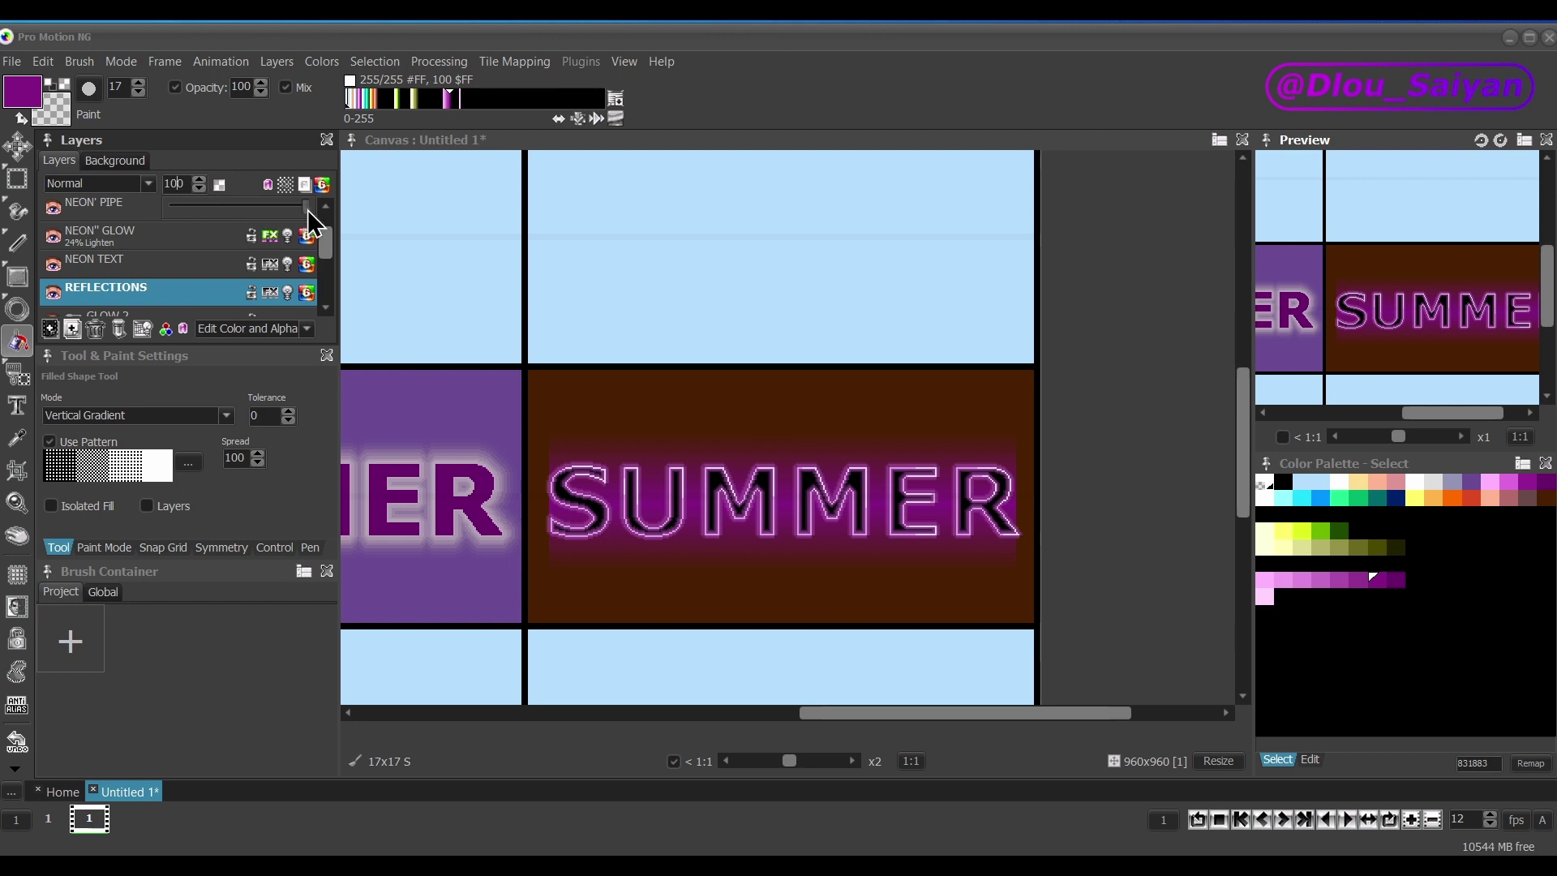
pyautogui.moveTo(305, 208)
pyautogui.mouseDown()
pyautogui.moveTo(263, 198)
pyautogui.moveTo(280, 200)
pyautogui.mouseUp()
# Fade the glow's alpha beside the S and the final R using a size 20 Shade brush and the Alpha #2 gradient.
pyautogui.press('d')
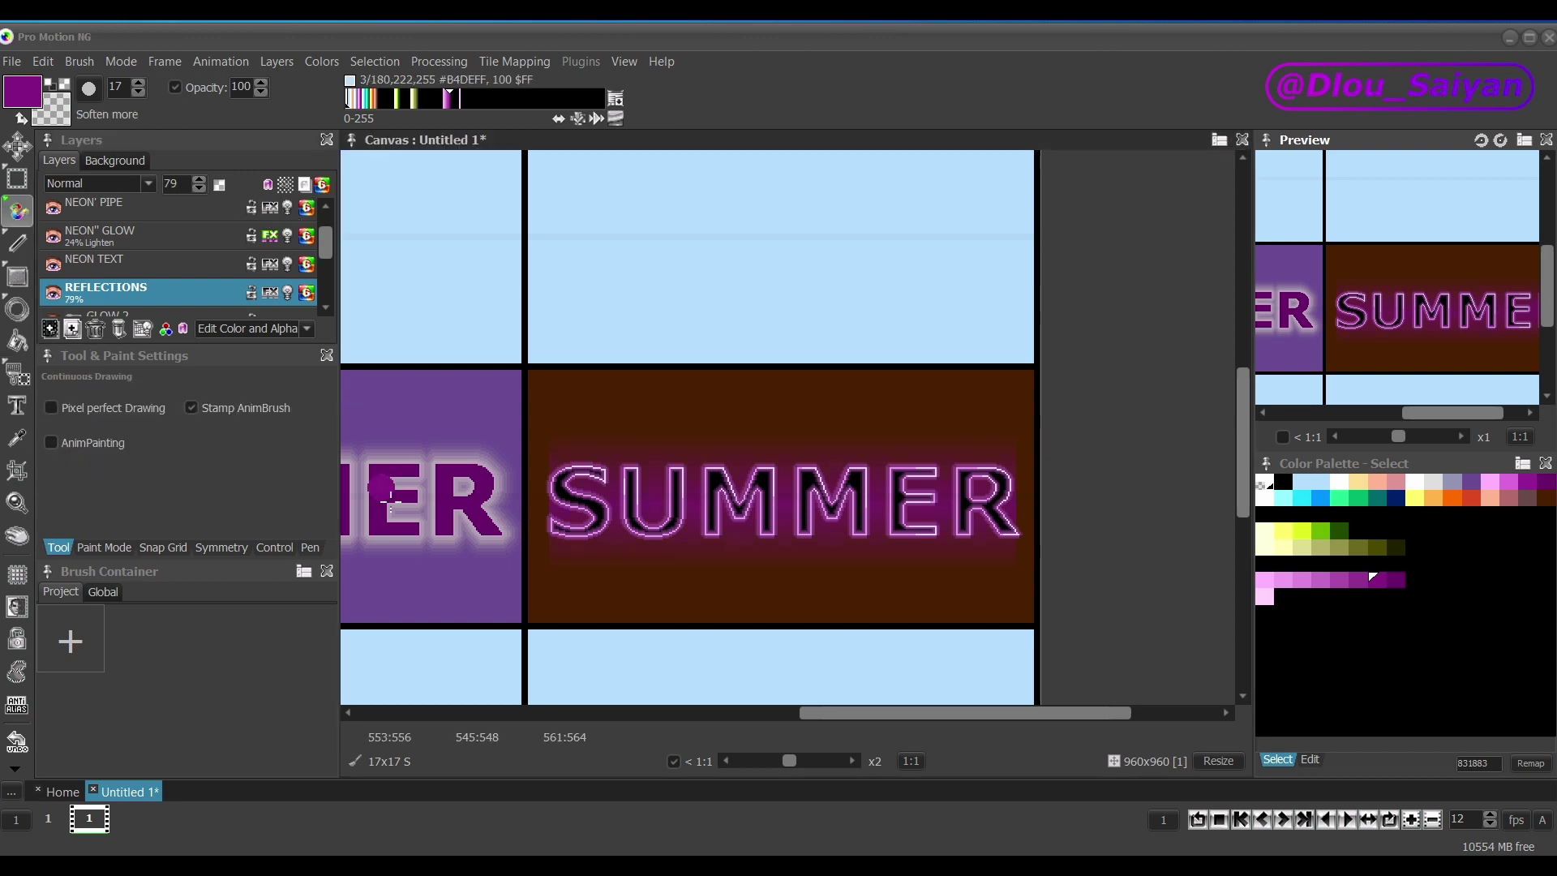
pyautogui.click(122, 62)
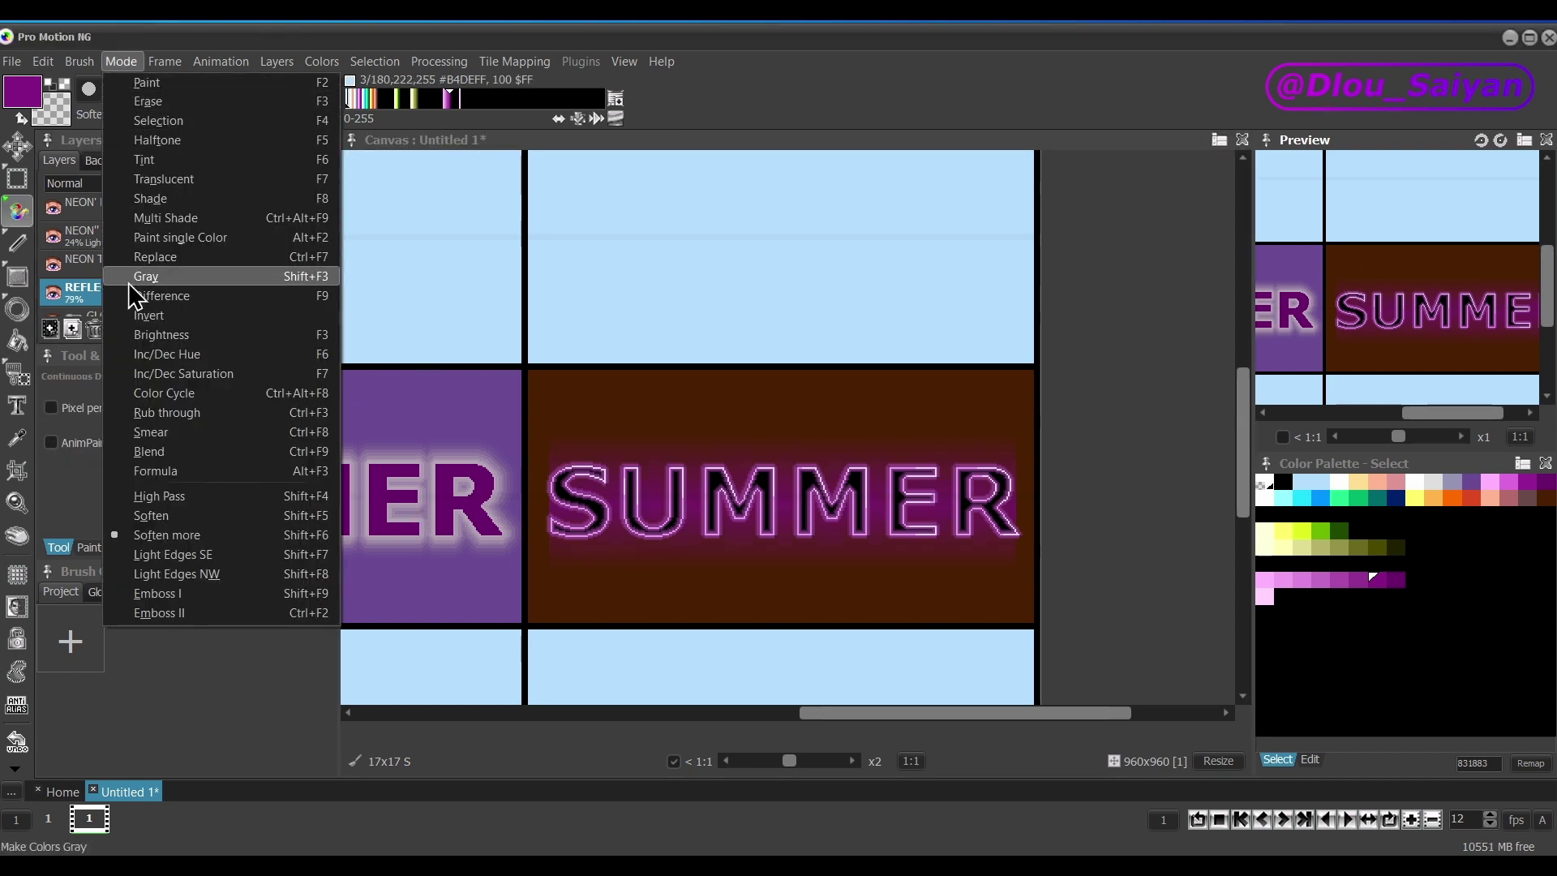
pyautogui.click(159, 209)
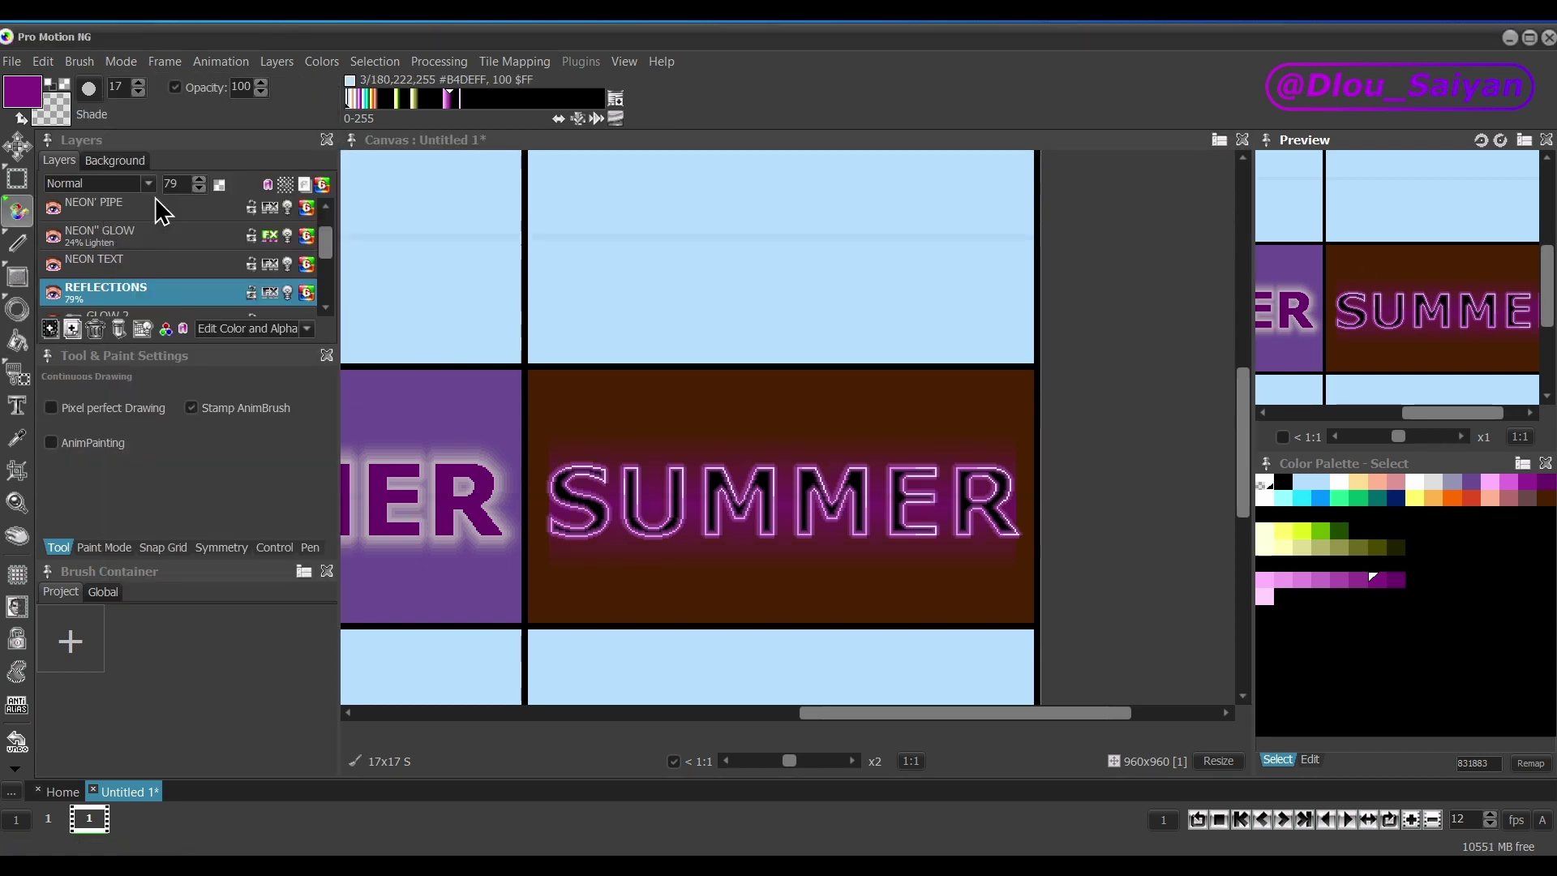
pyautogui.click(308, 329)
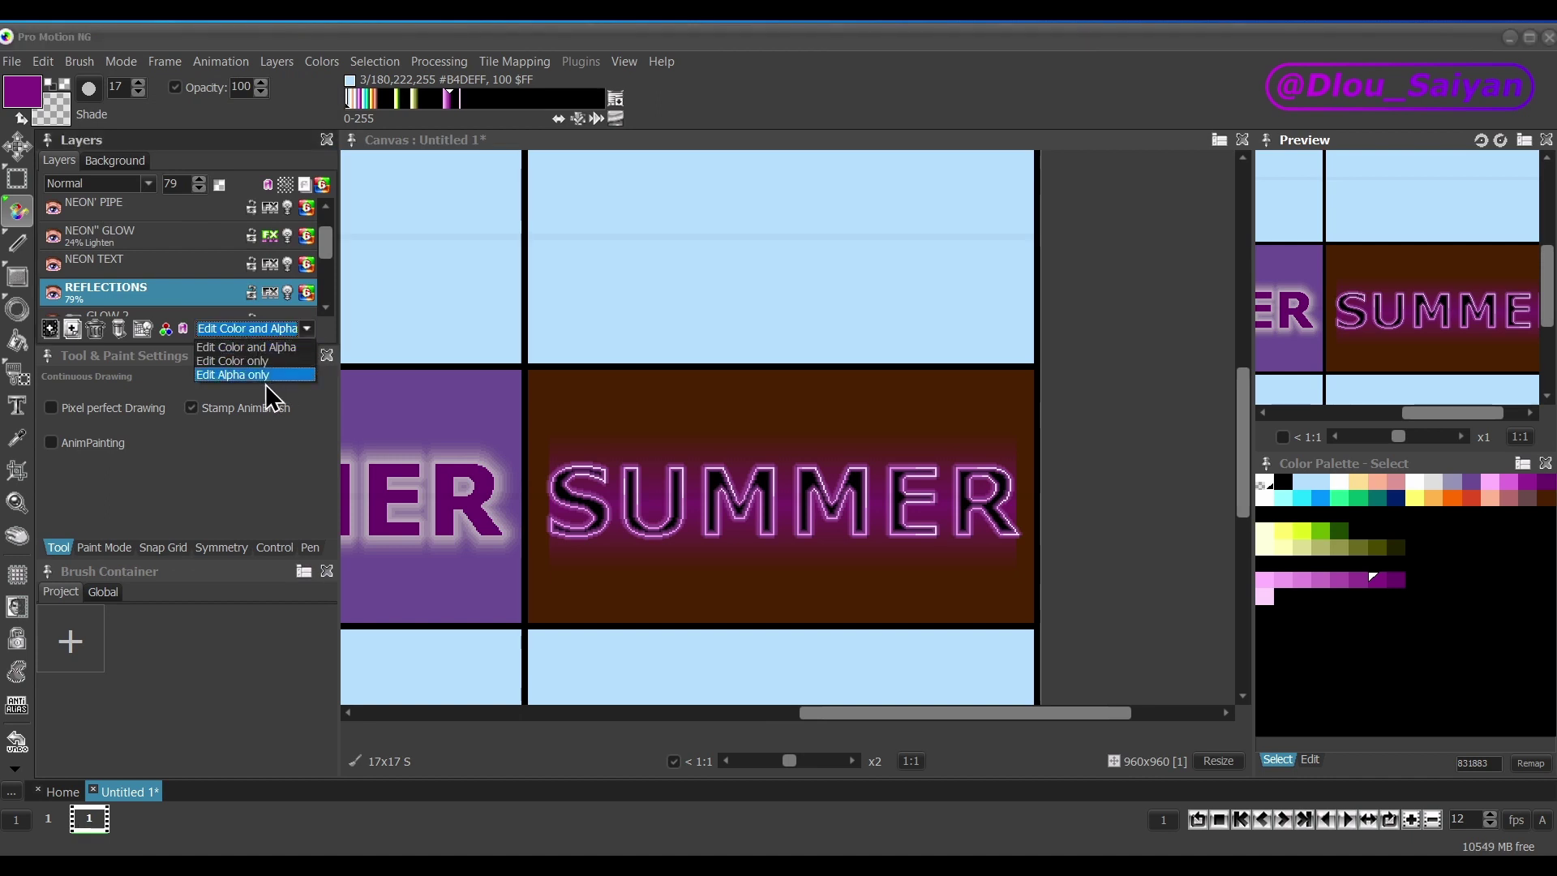
pyautogui.click(251, 375)
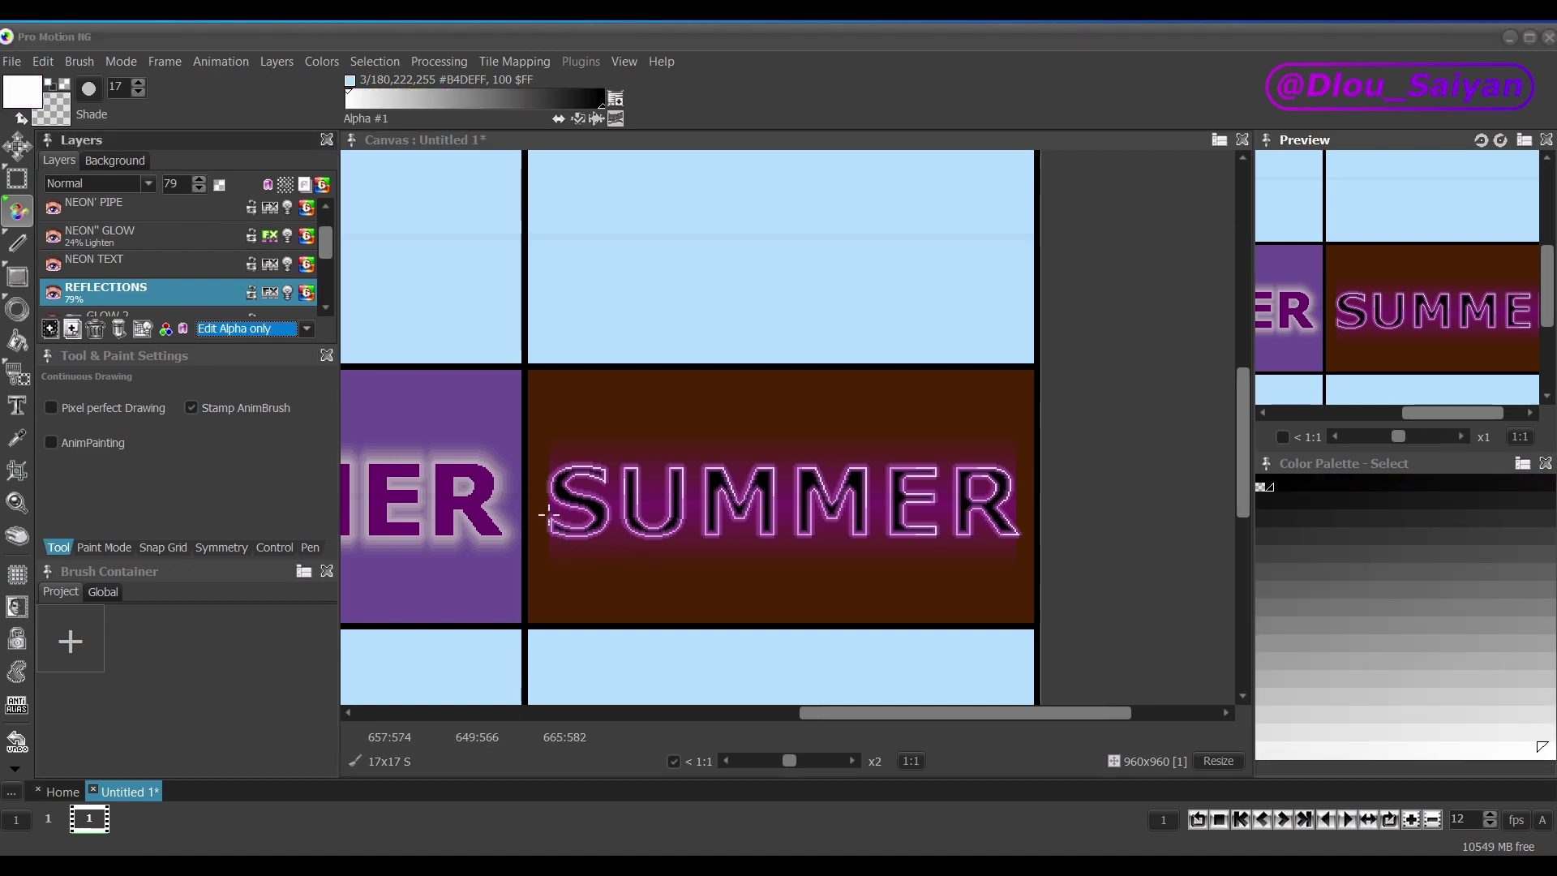
pyautogui.scroll(4, 549, 514)
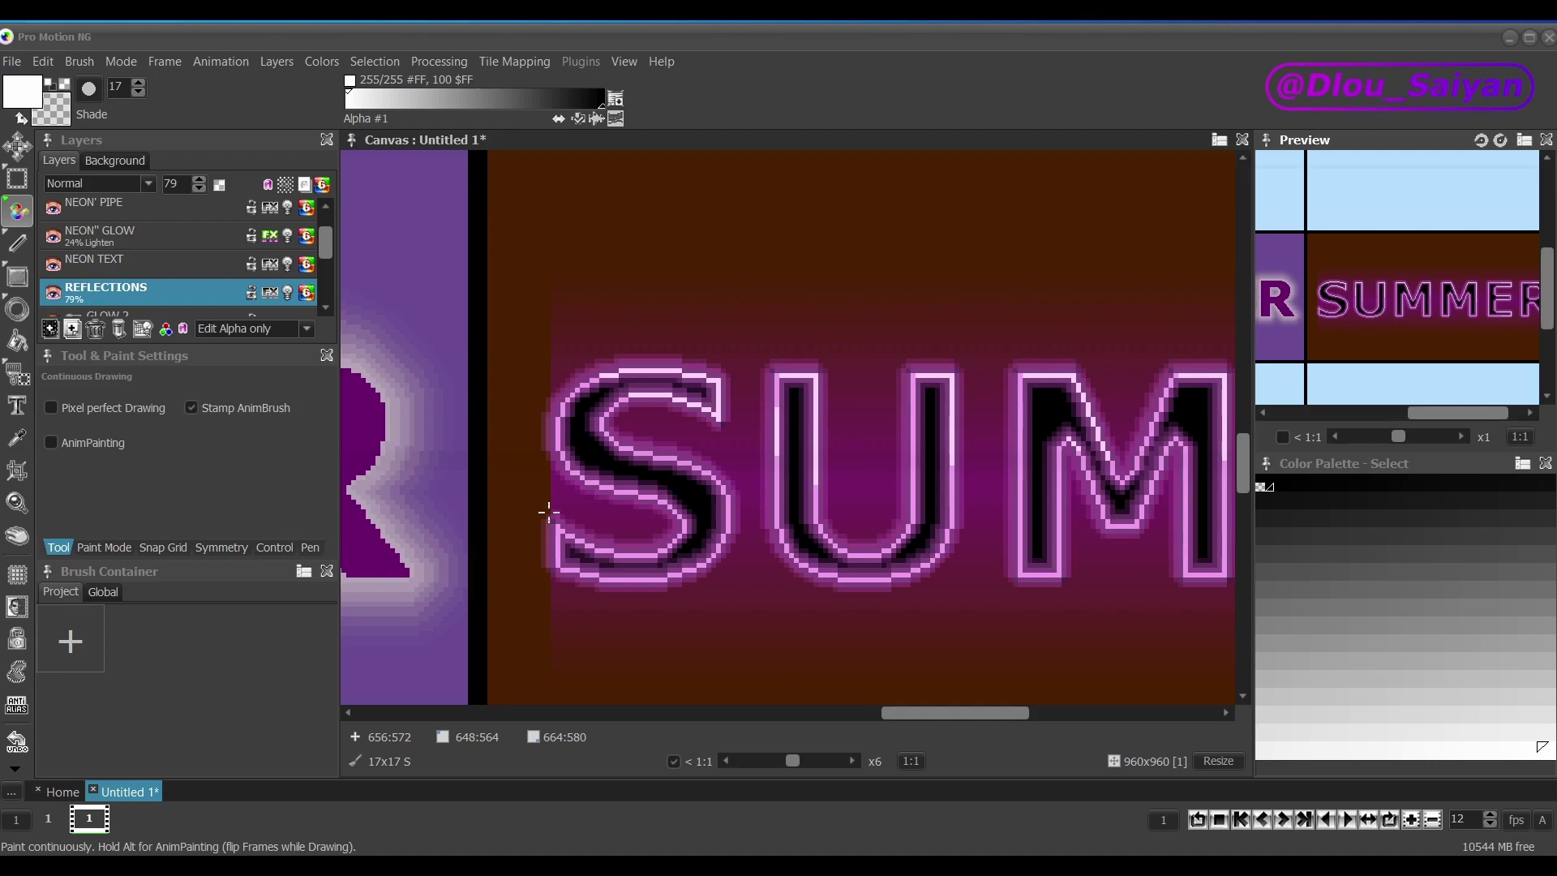
pyautogui.click(615, 99)
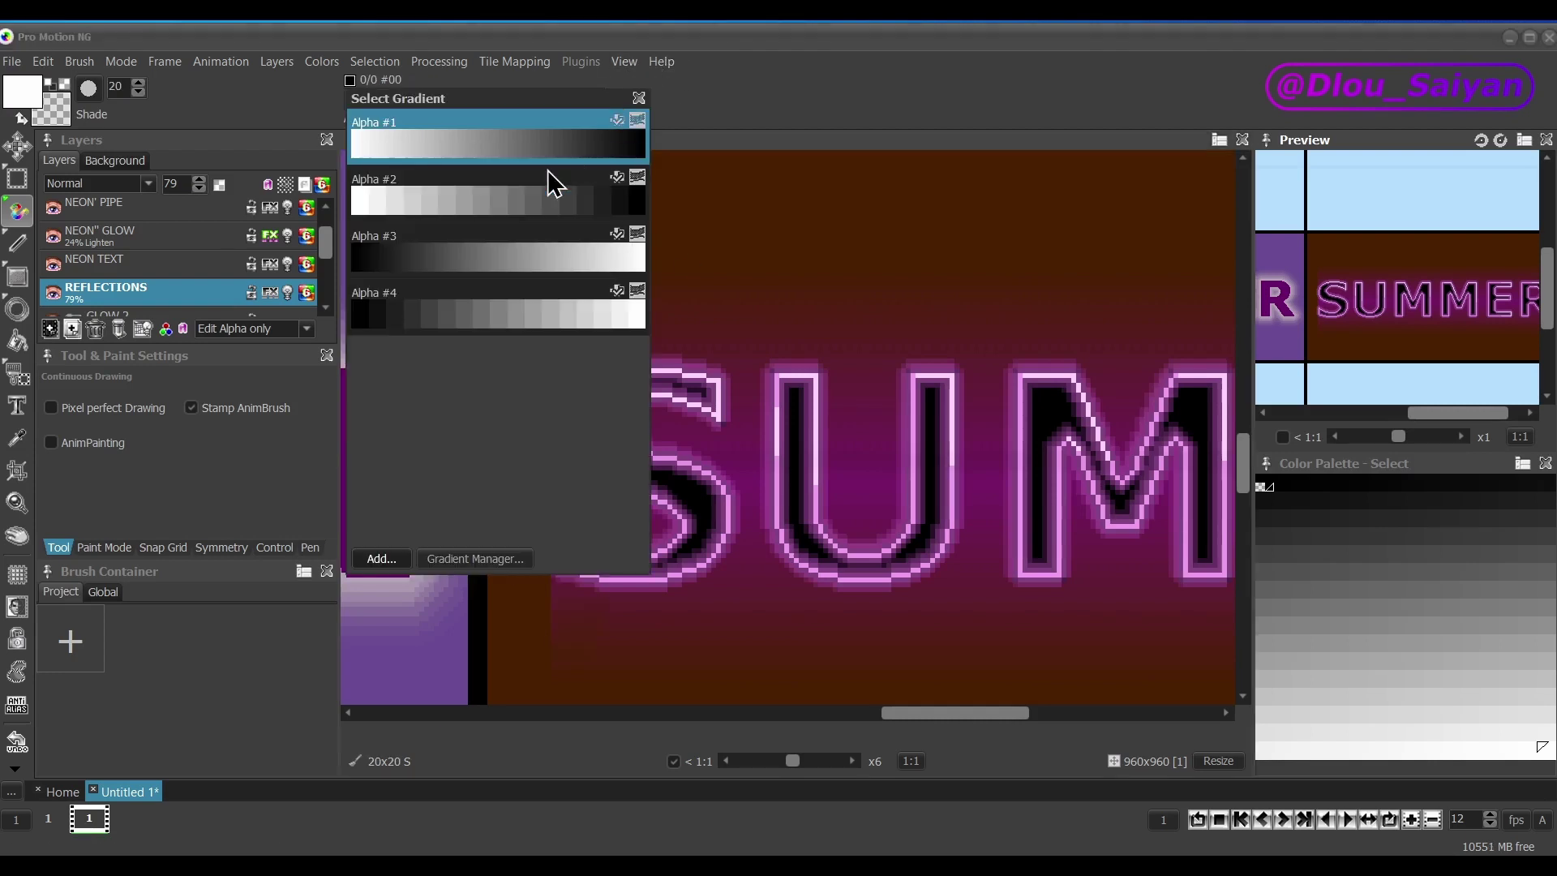
pyautogui.click(490, 202)
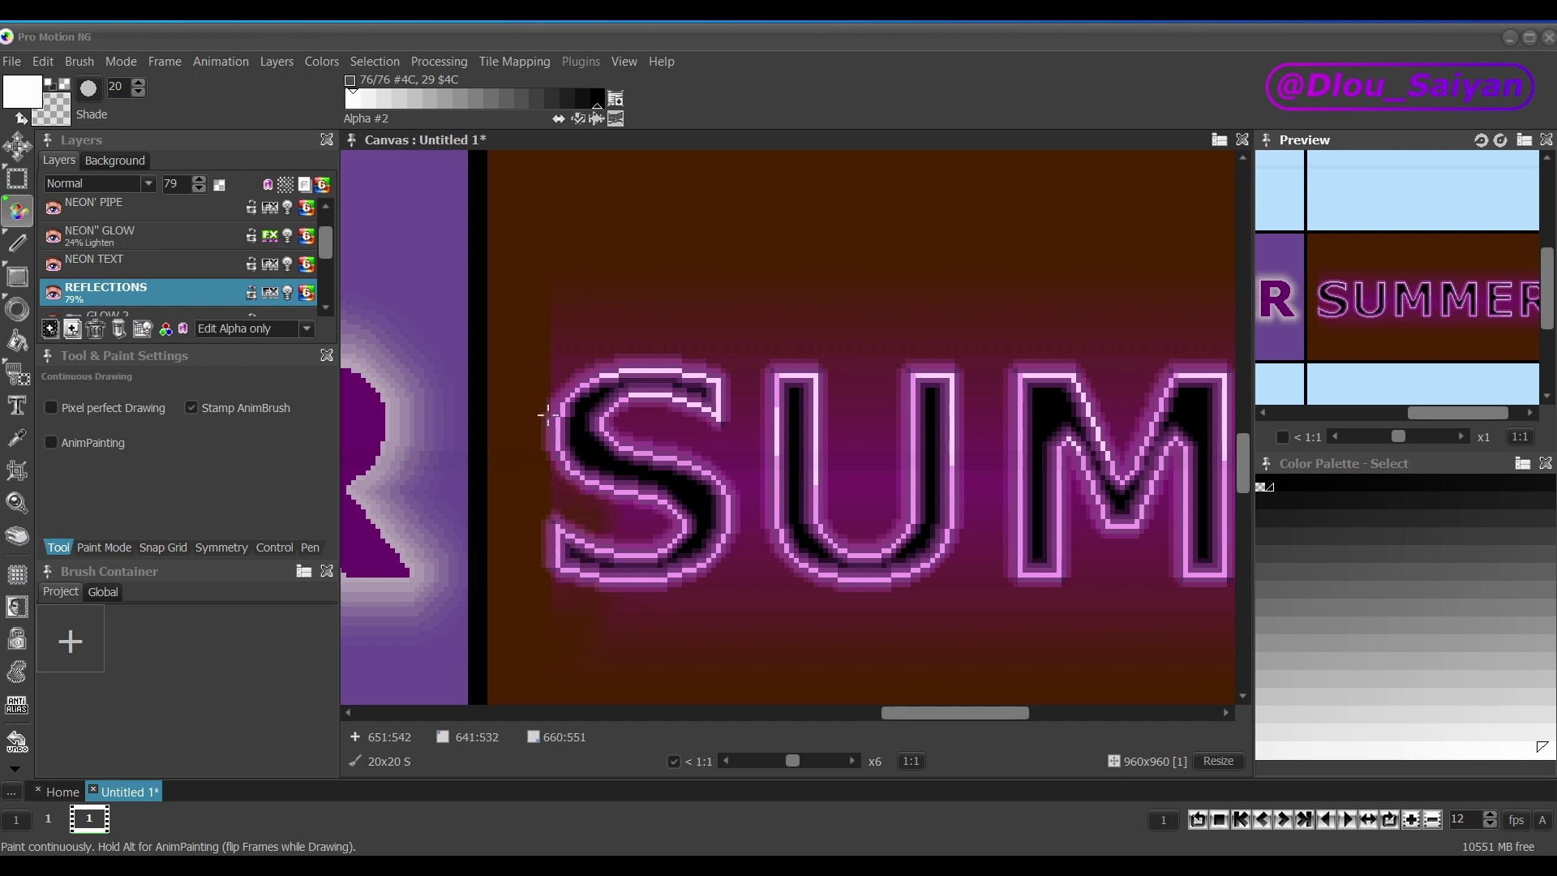
pyautogui.moveTo(976, 713); pyautogui.dragTo(1126, 713)
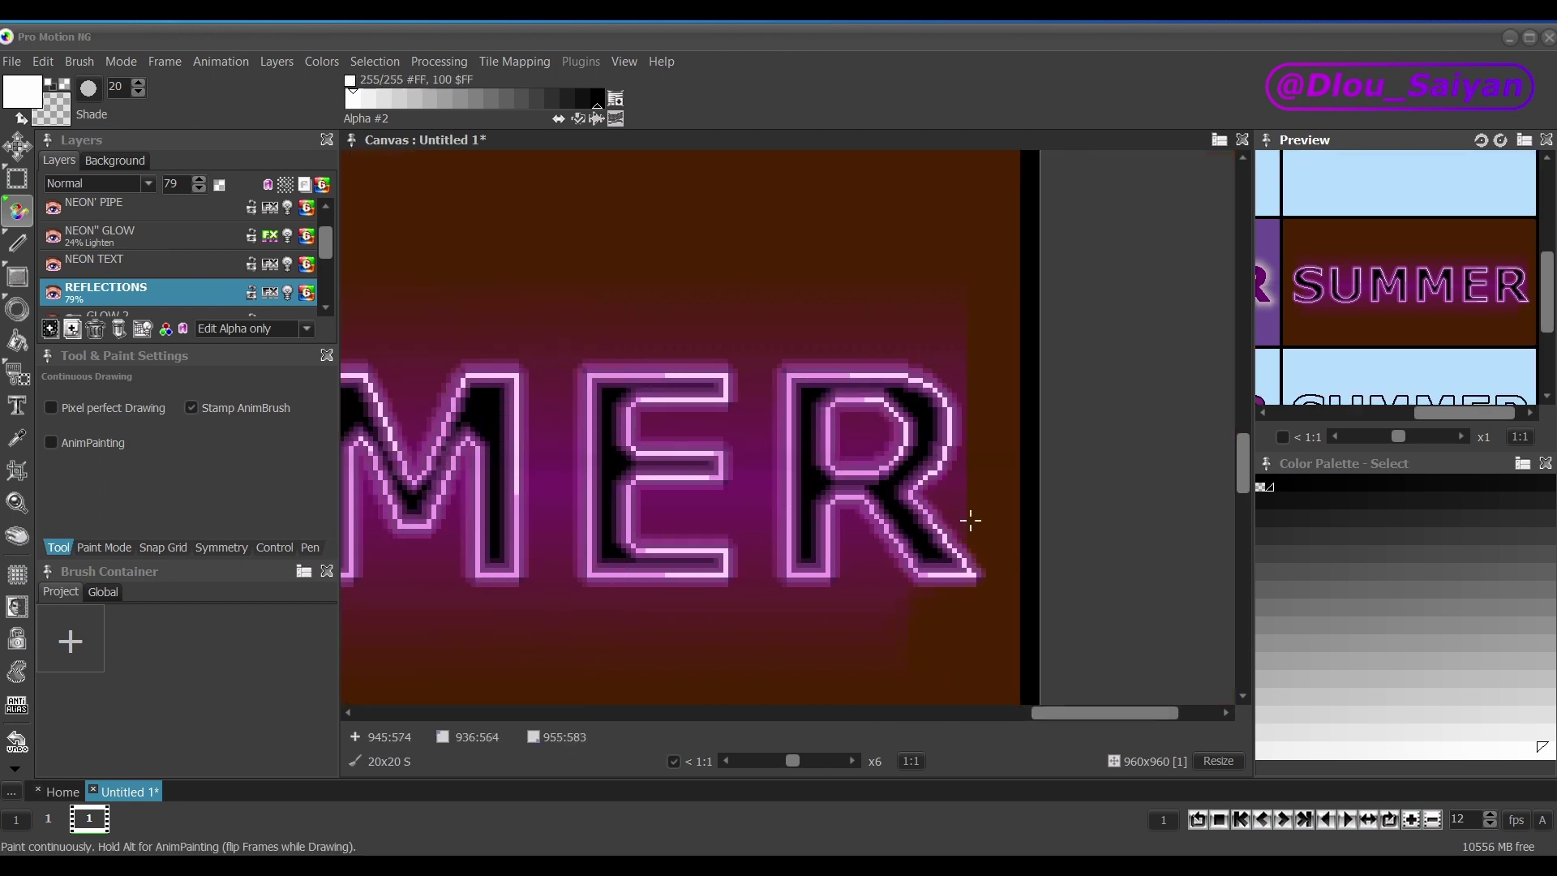
pyautogui.scroll(-5, 737, 624)
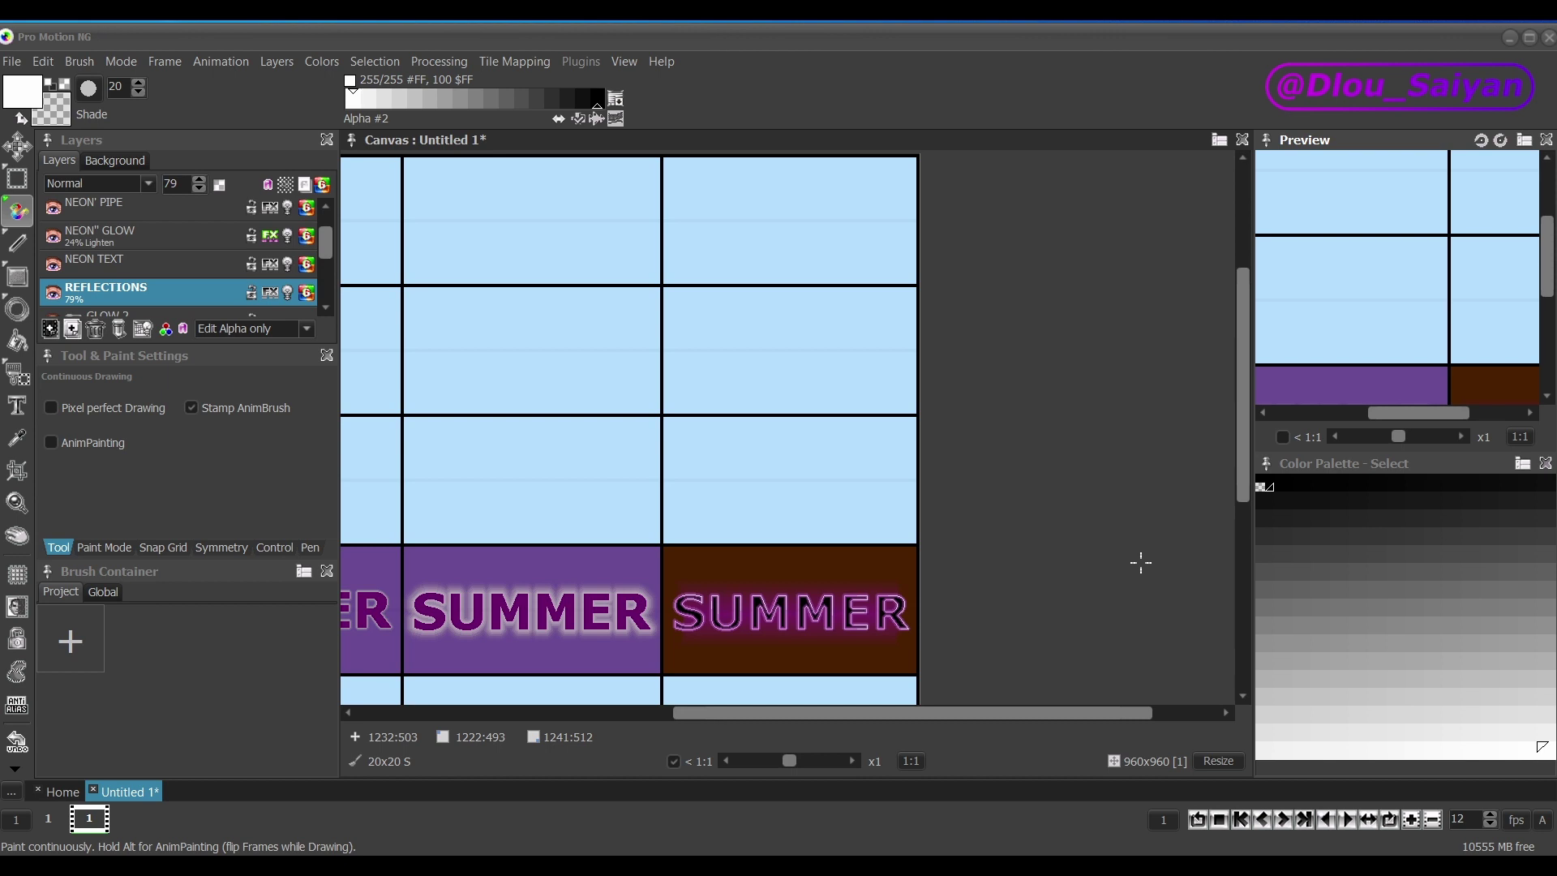
# Add a new layer group above the NEON group and name it SHADOW.
pyautogui.scroll(2, 1141, 563)
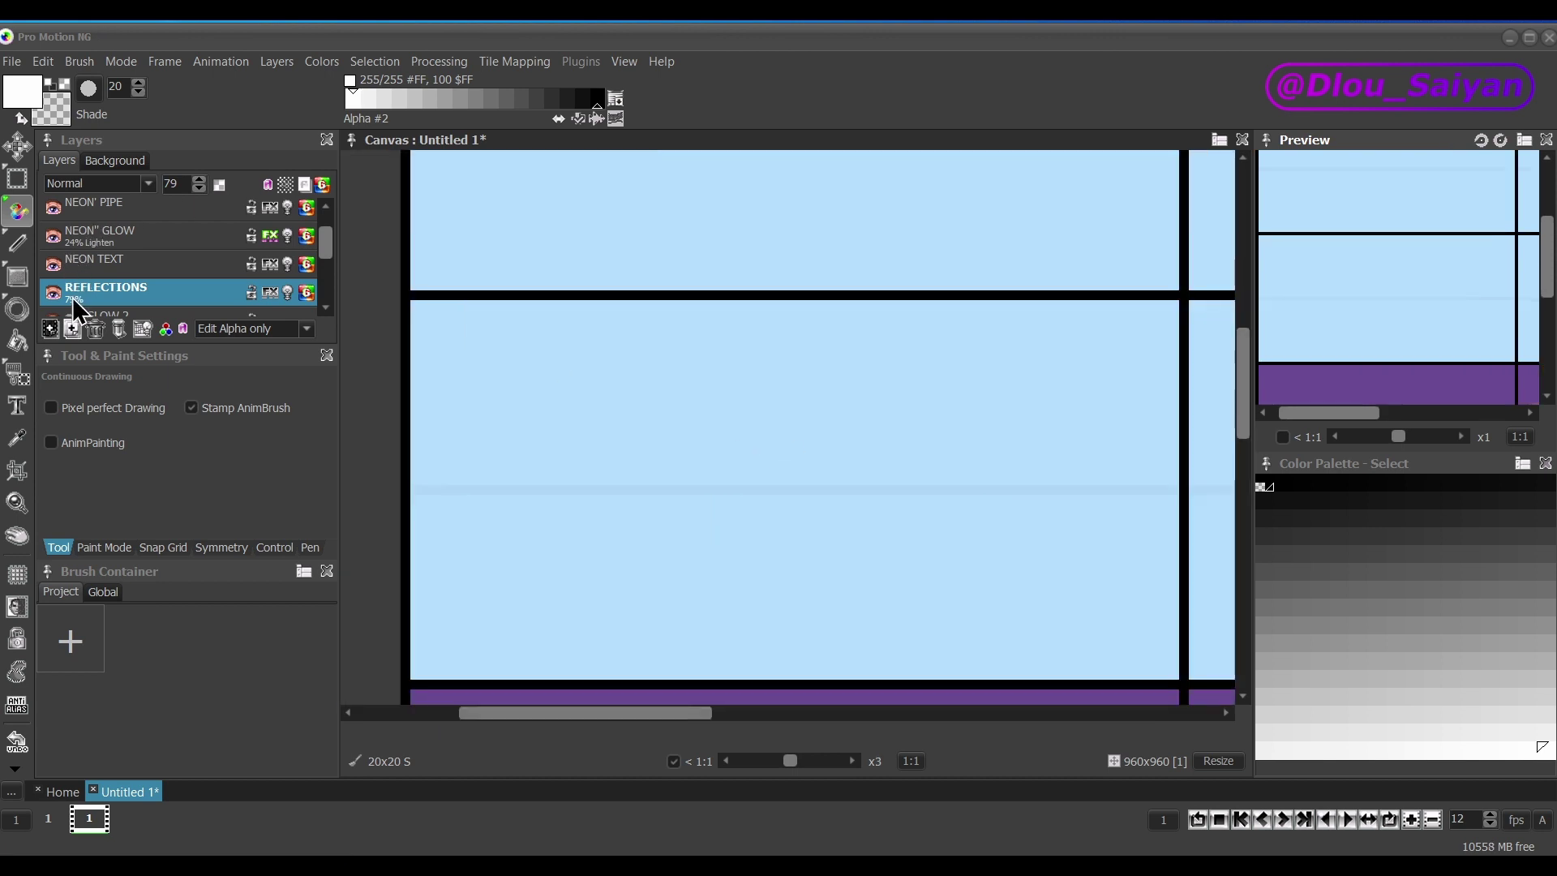
pyautogui.scroll(1, 75, 271)
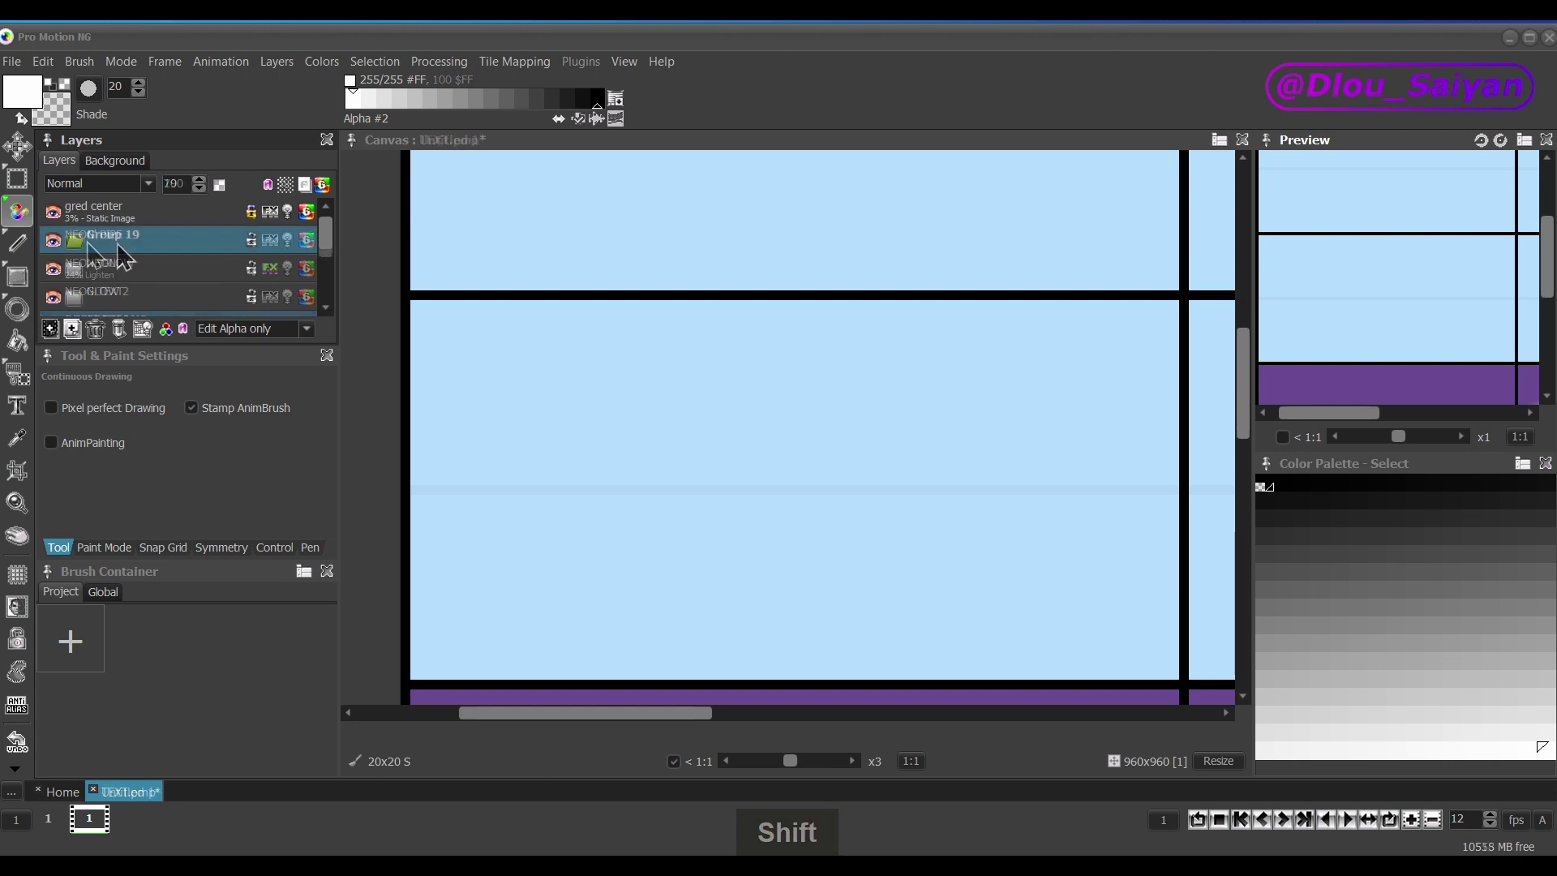
pyautogui.keyDown('shift'); pyautogui.click(119, 252); pyautogui.keyUp('shift')
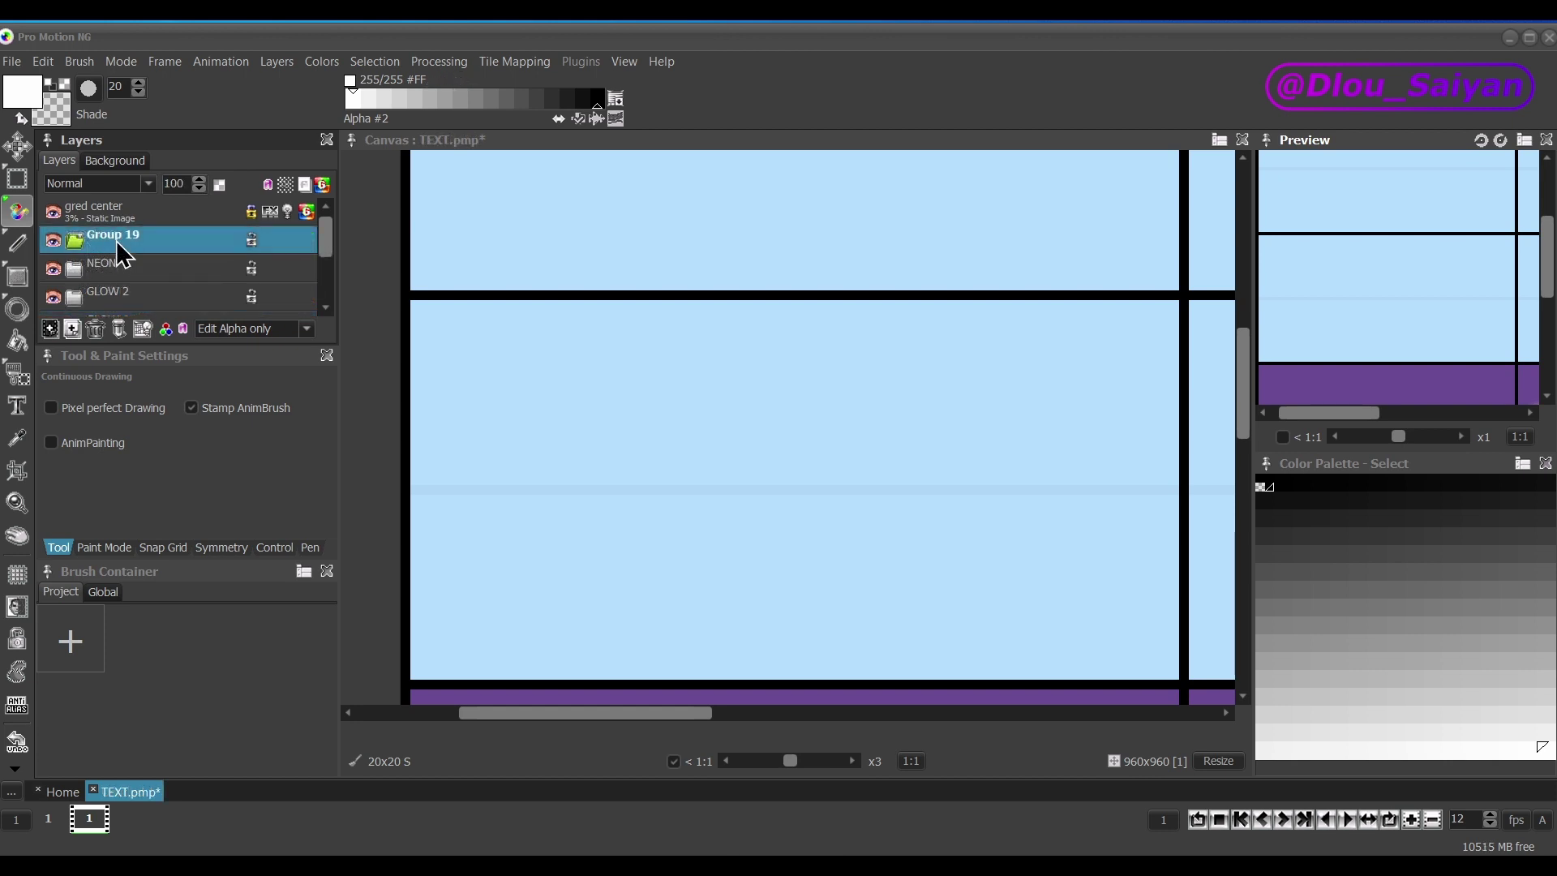
pyautogui.doubleClick(119, 252)
pyautogui.write('S')
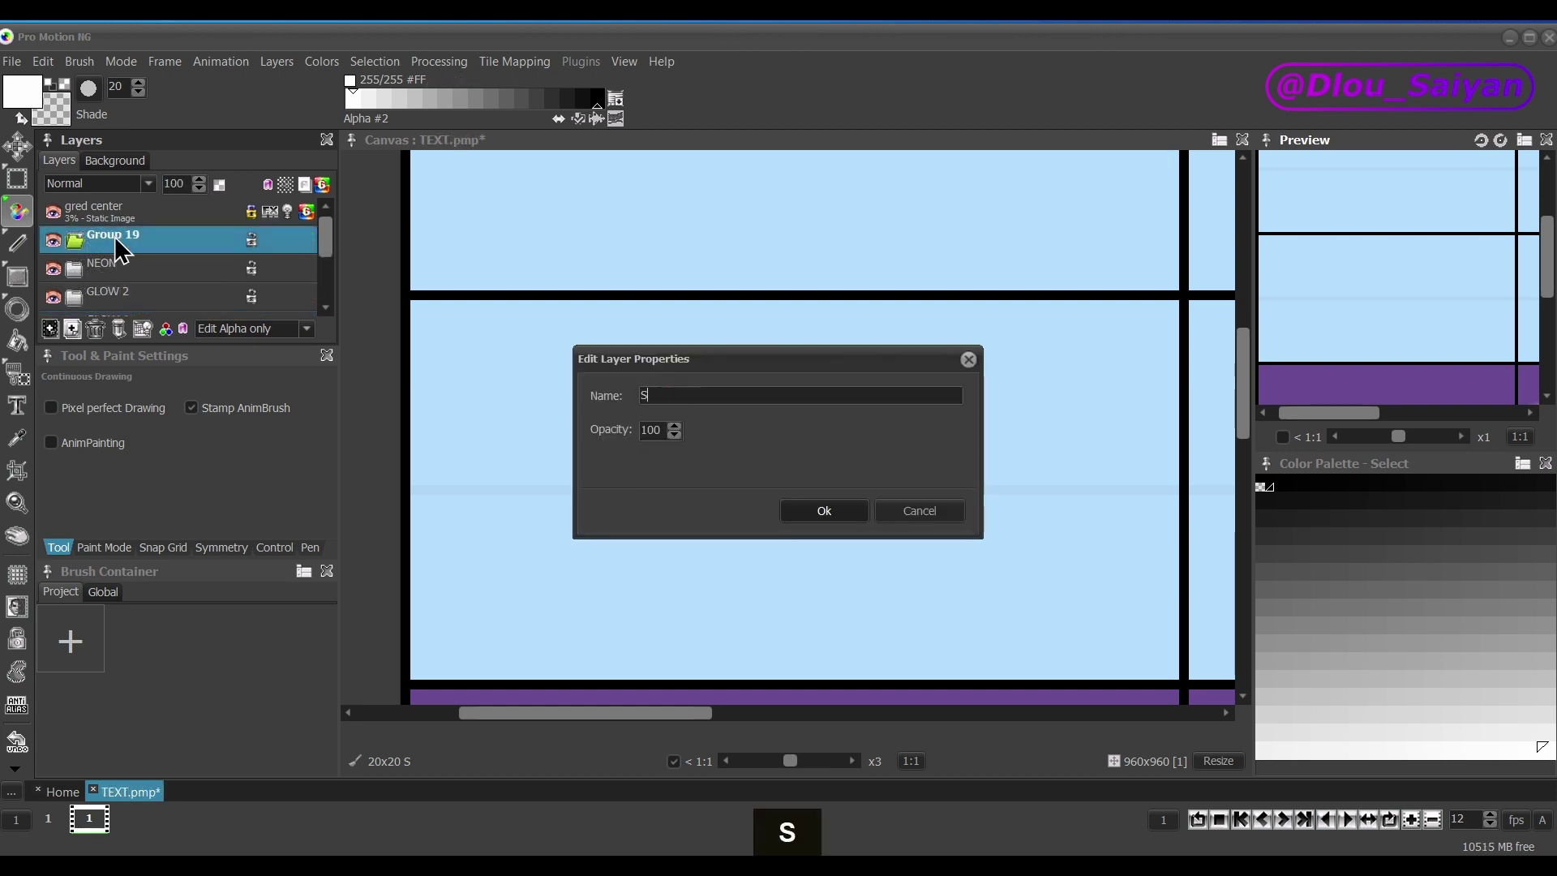
pyautogui.write('HADOW')
pyautogui.press('Return')
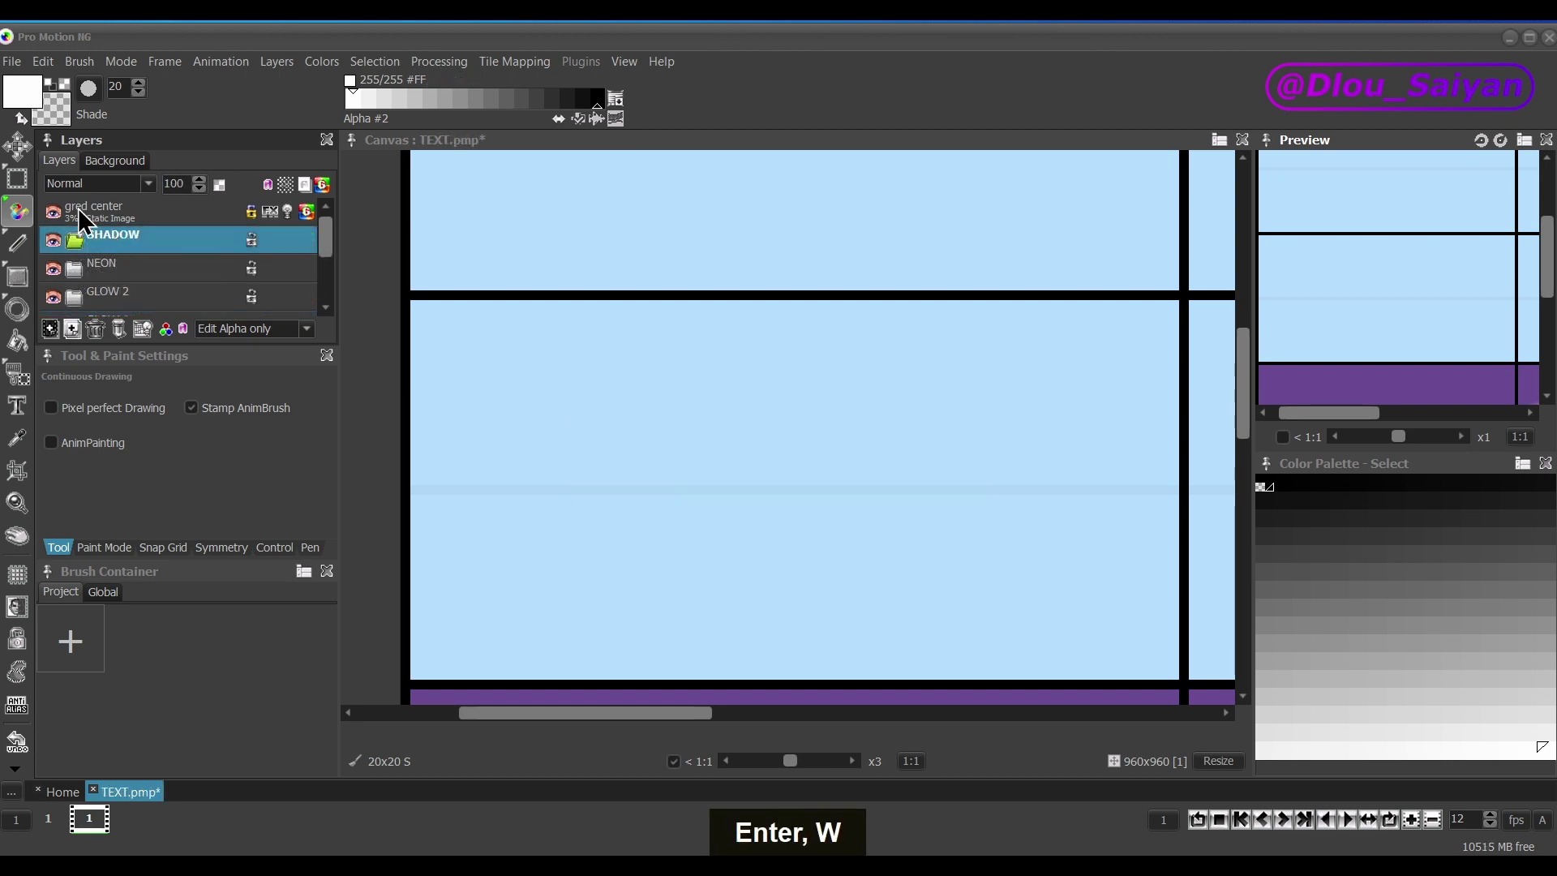
# Add a layer inside the SHADOW group and place the text SUMMER in #C56AC5 in the empty cell above the purple row.
pyautogui.press('t')
pyautogui.click(1000, 710)
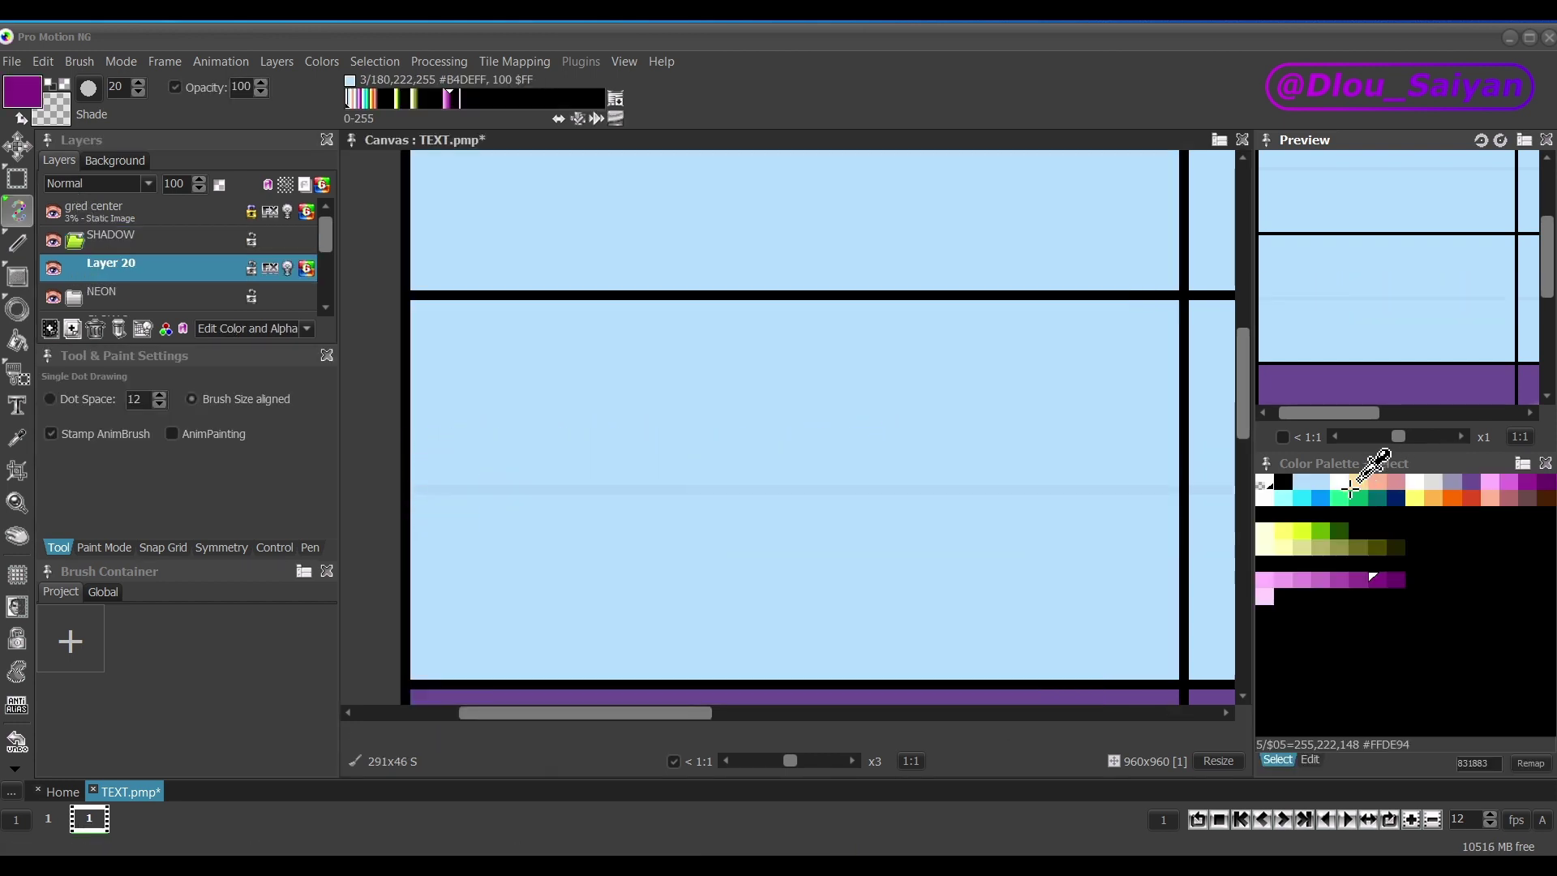
pyautogui.click(1316, 579)
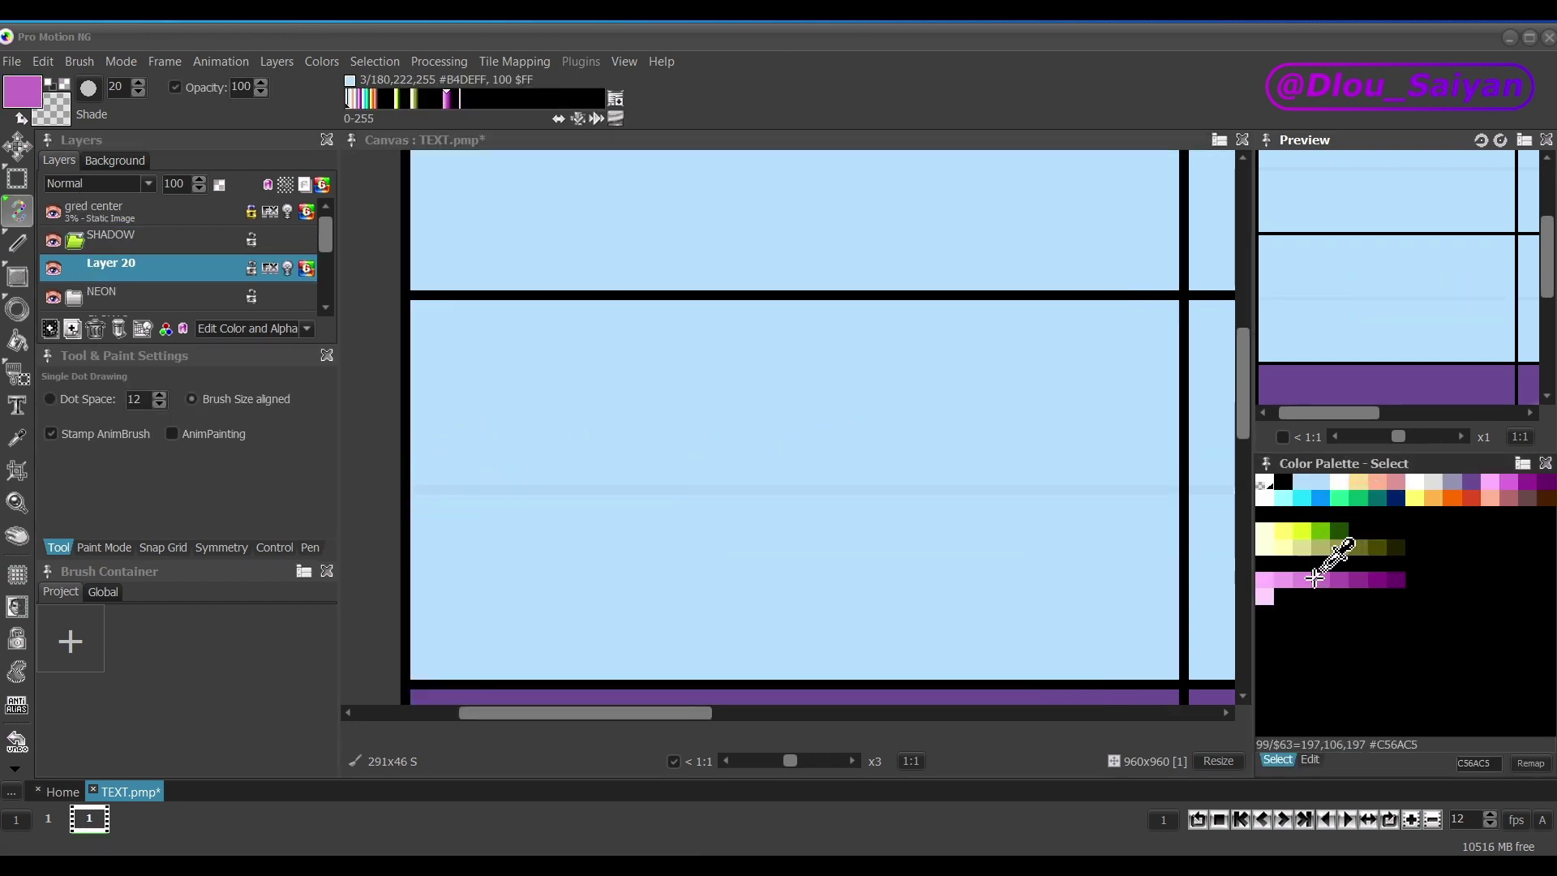
pyautogui.click(797, 485)
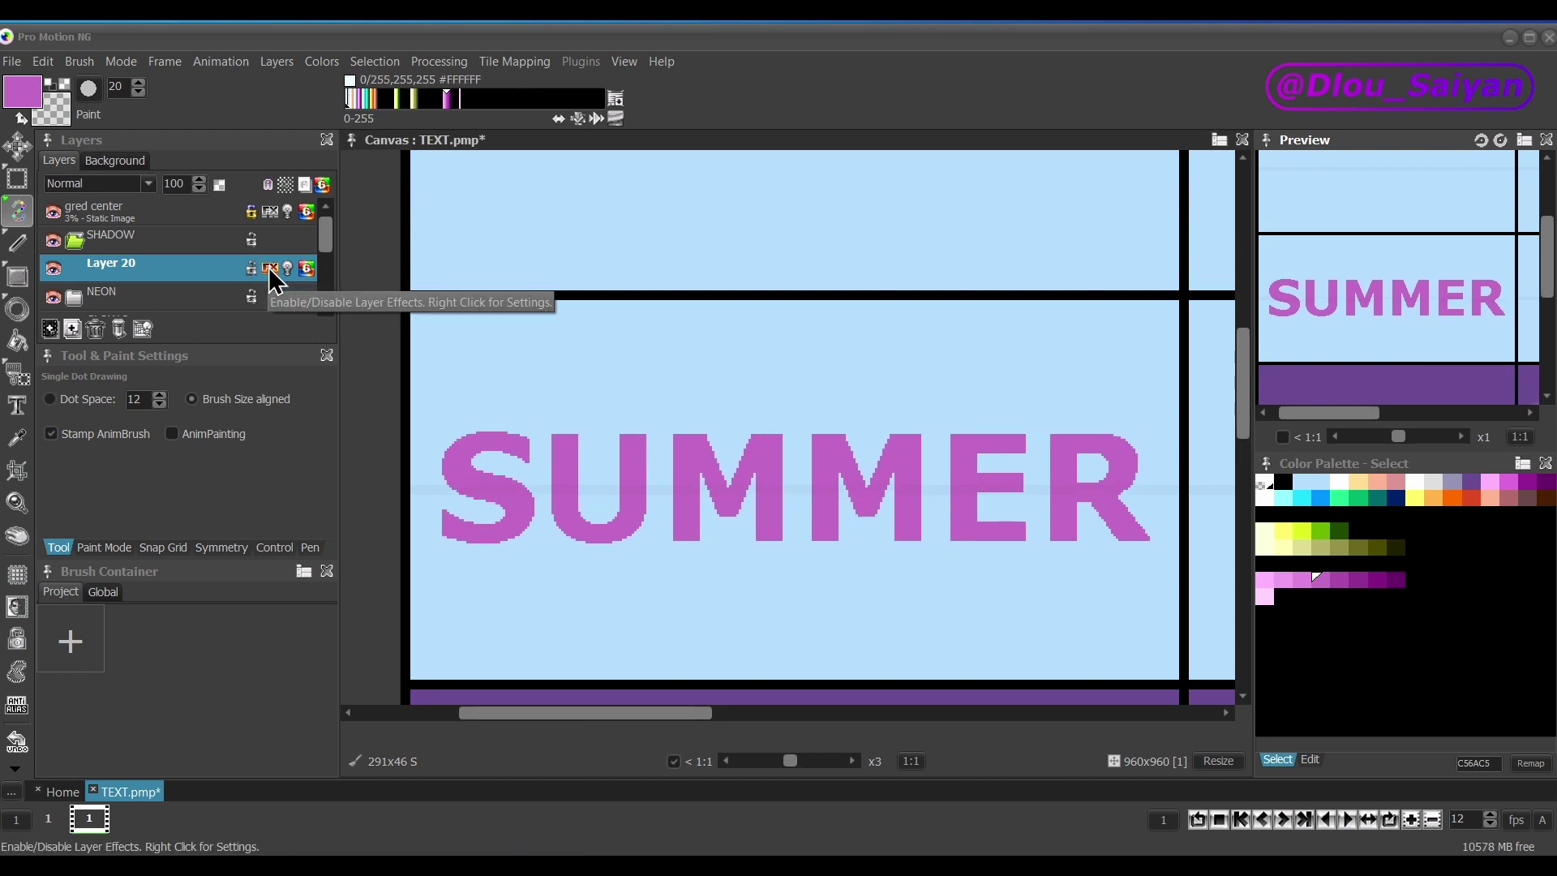
# Add a Drop Shadow effect to the SUMMER text layer in the SHADOW group and set its color to 000000.
pyautogui.rightClick(269, 266)
pyautogui.click(563, 627)
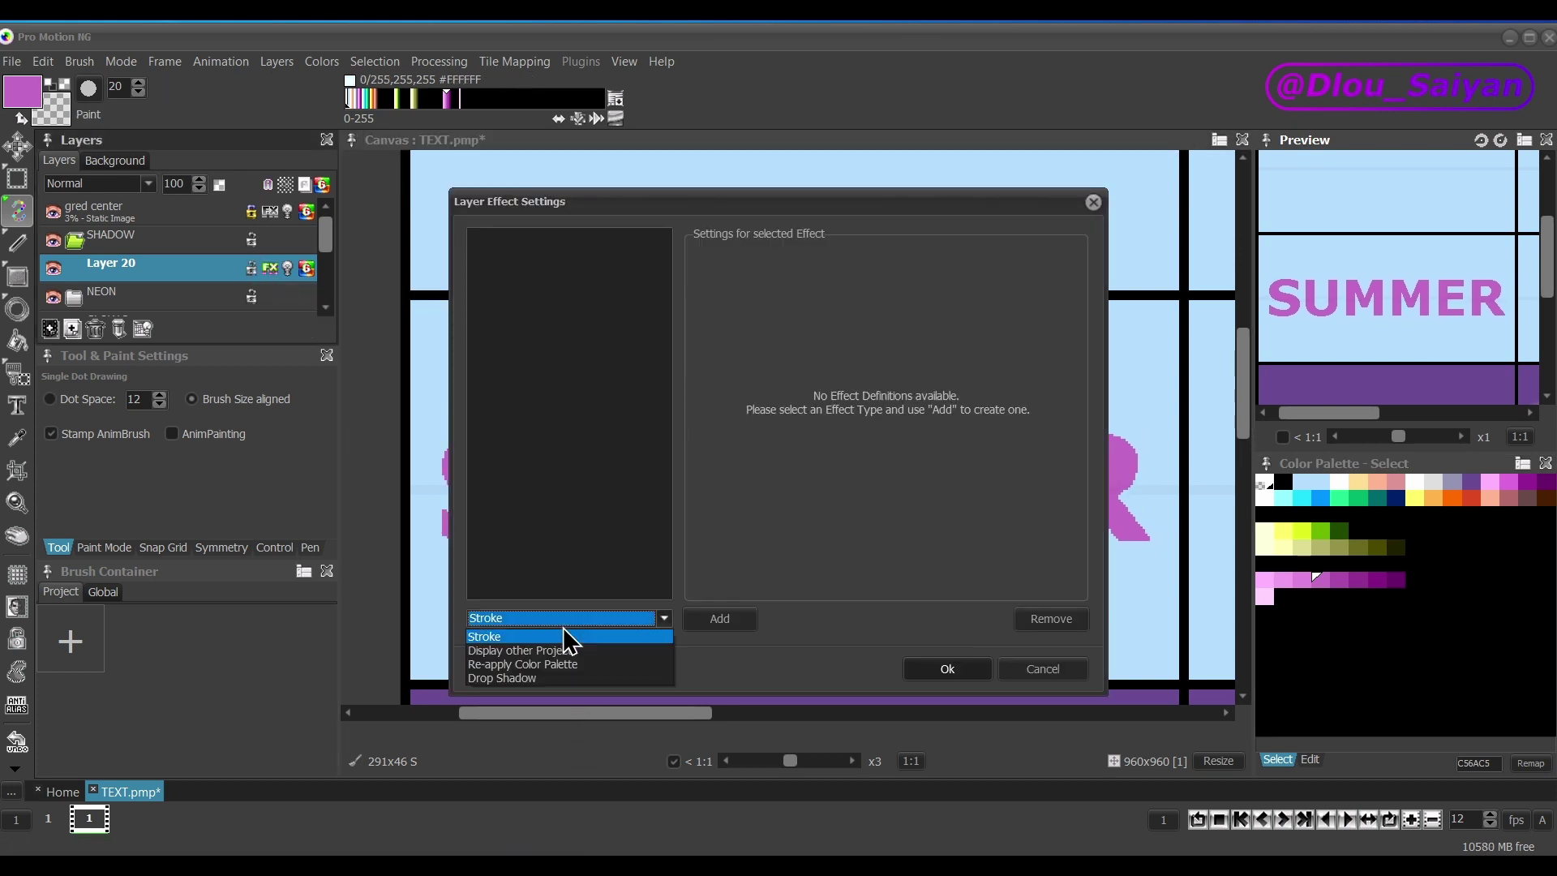
pyautogui.click(556, 675)
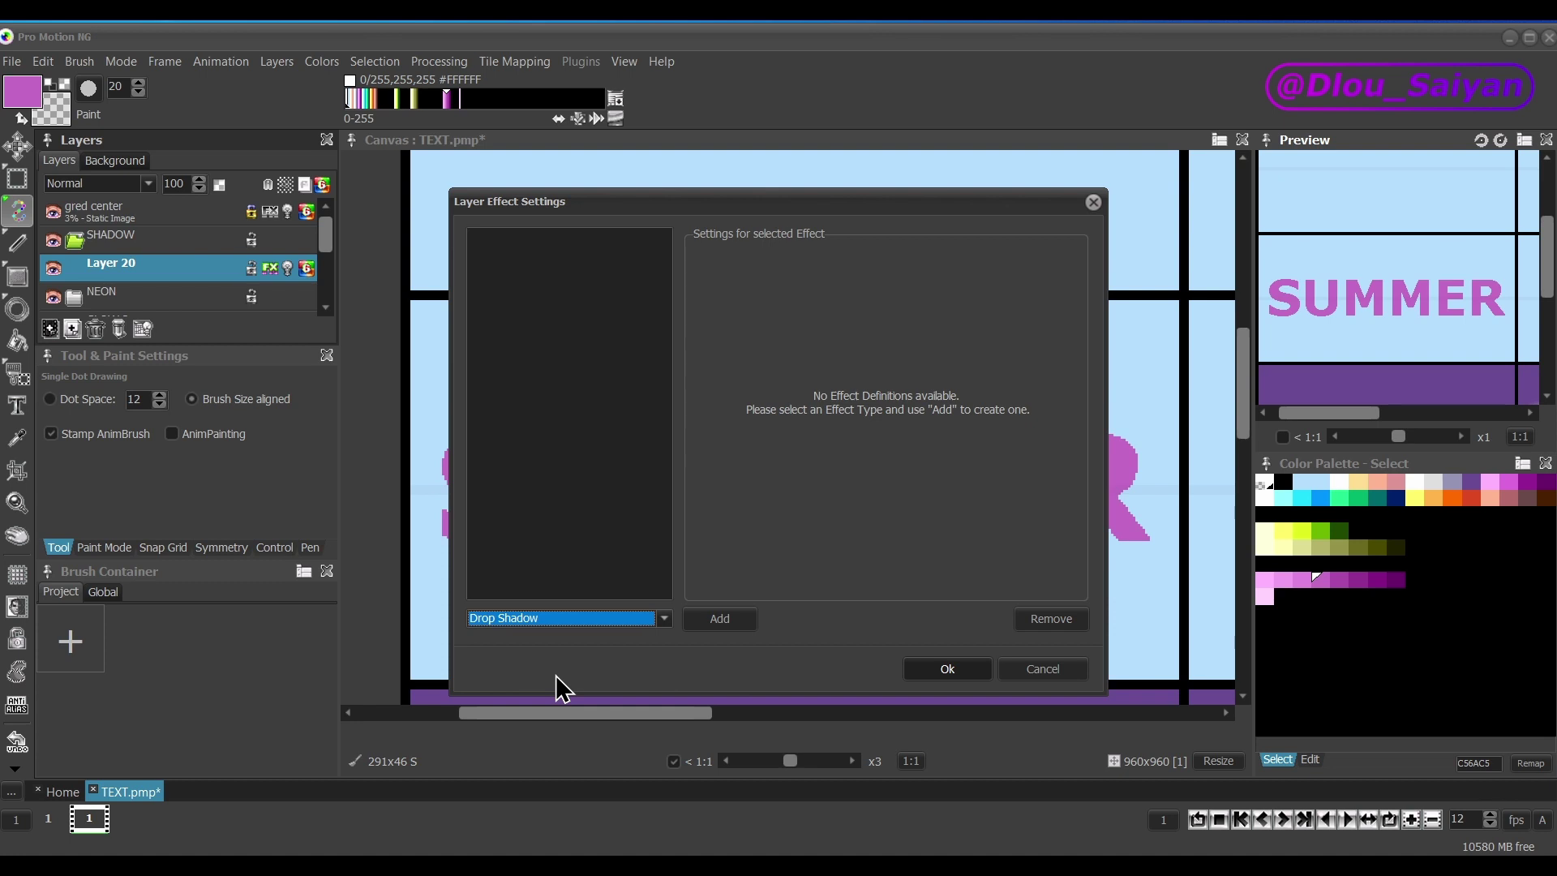
pyautogui.click(722, 620)
pyautogui.moveTo(641, 211); pyautogui.dragTo(1013, 228)
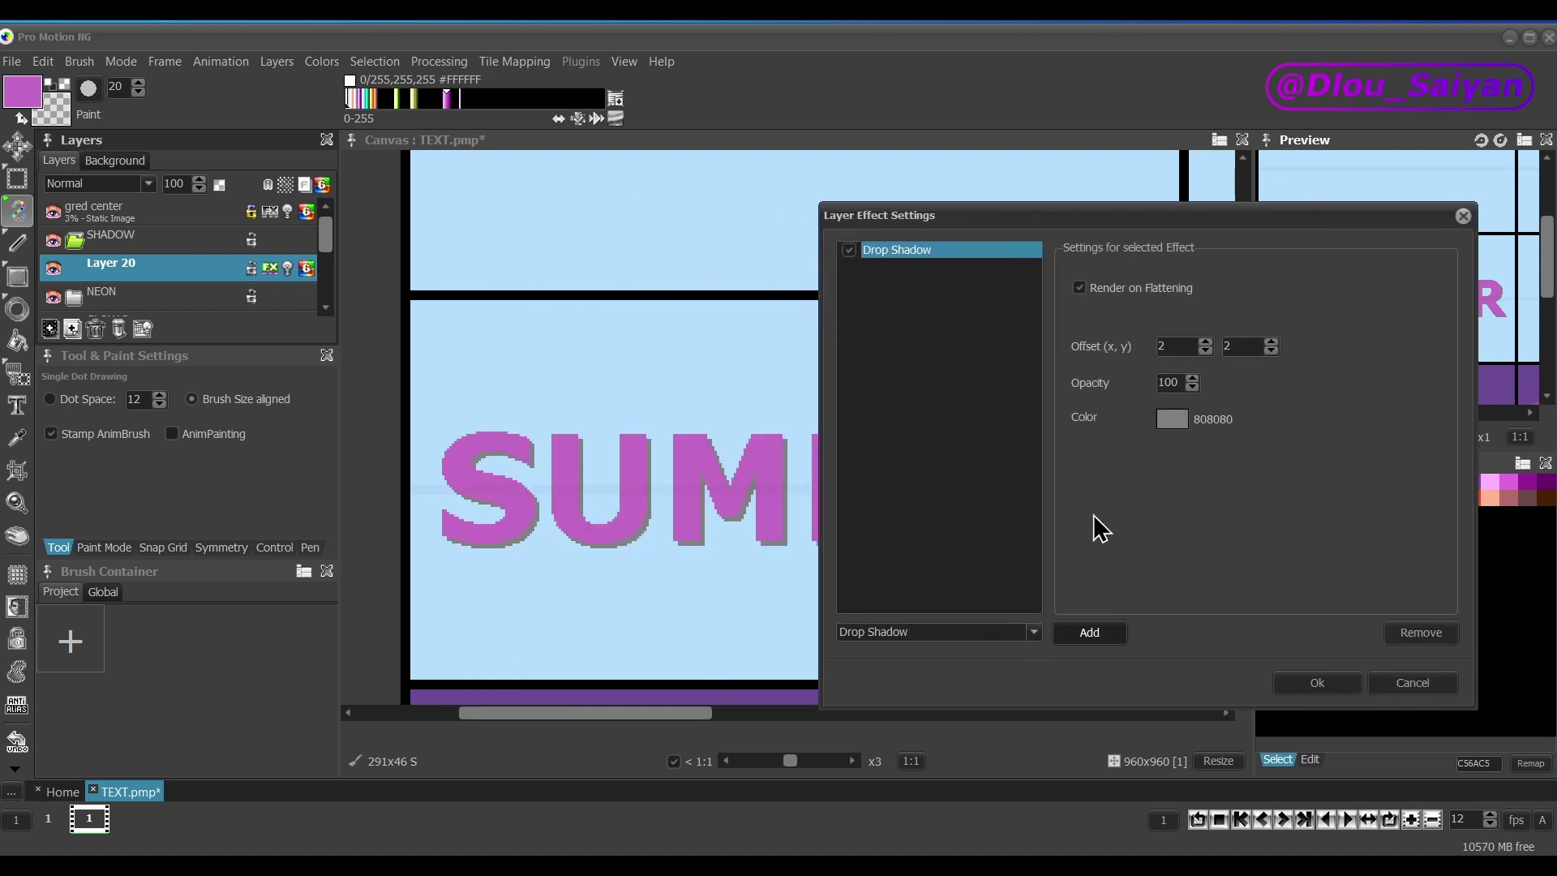
pyautogui.click(1170, 419)
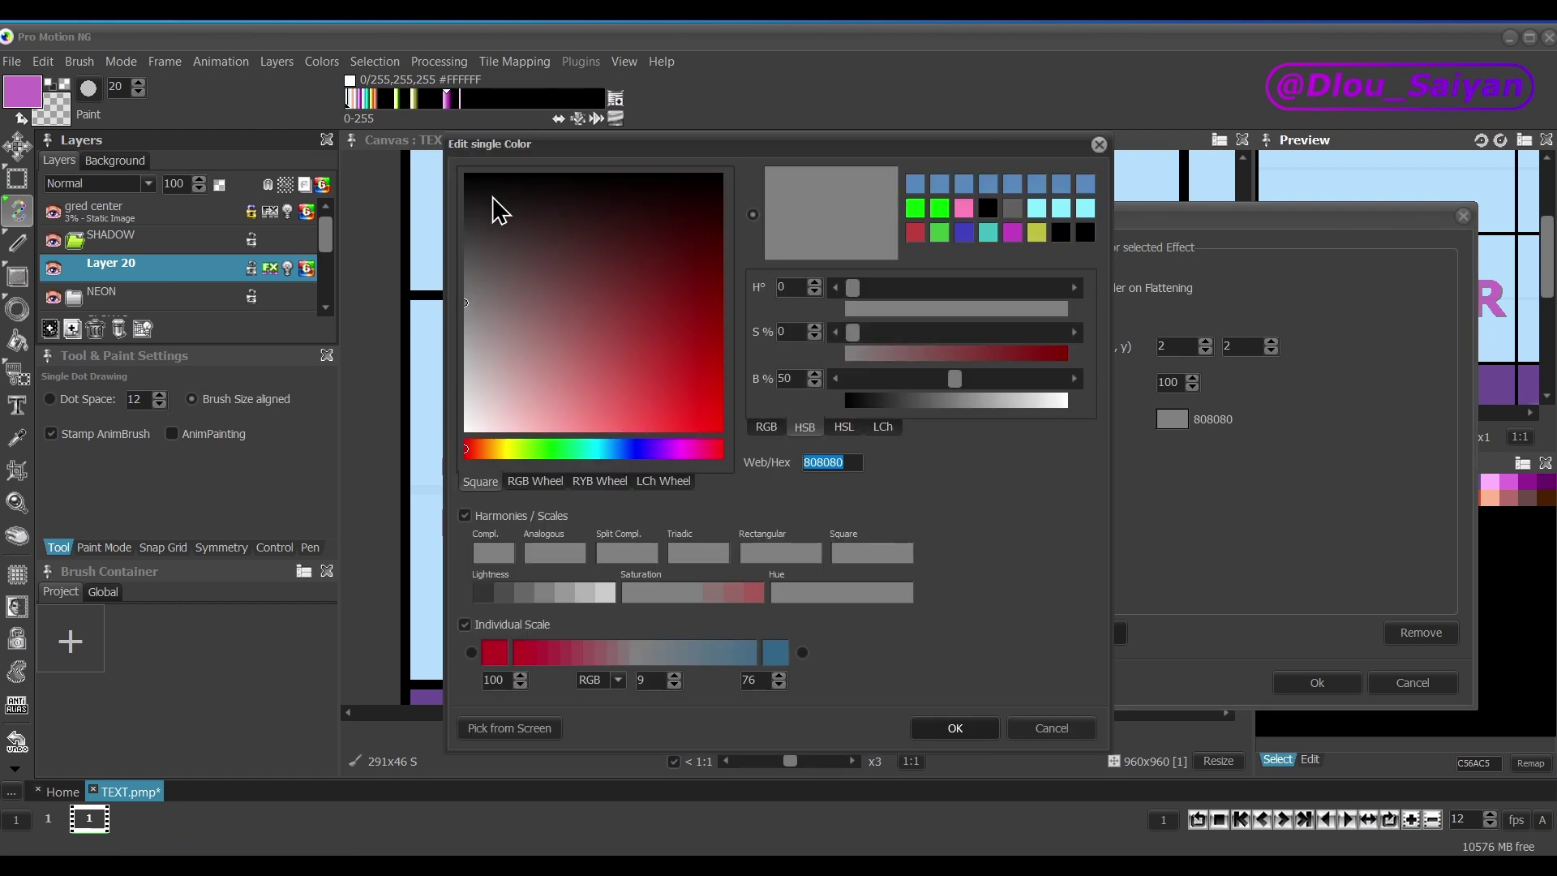
pyautogui.moveTo(499, 209); pyautogui.dragTo(454, 158)
pyautogui.click(969, 730)
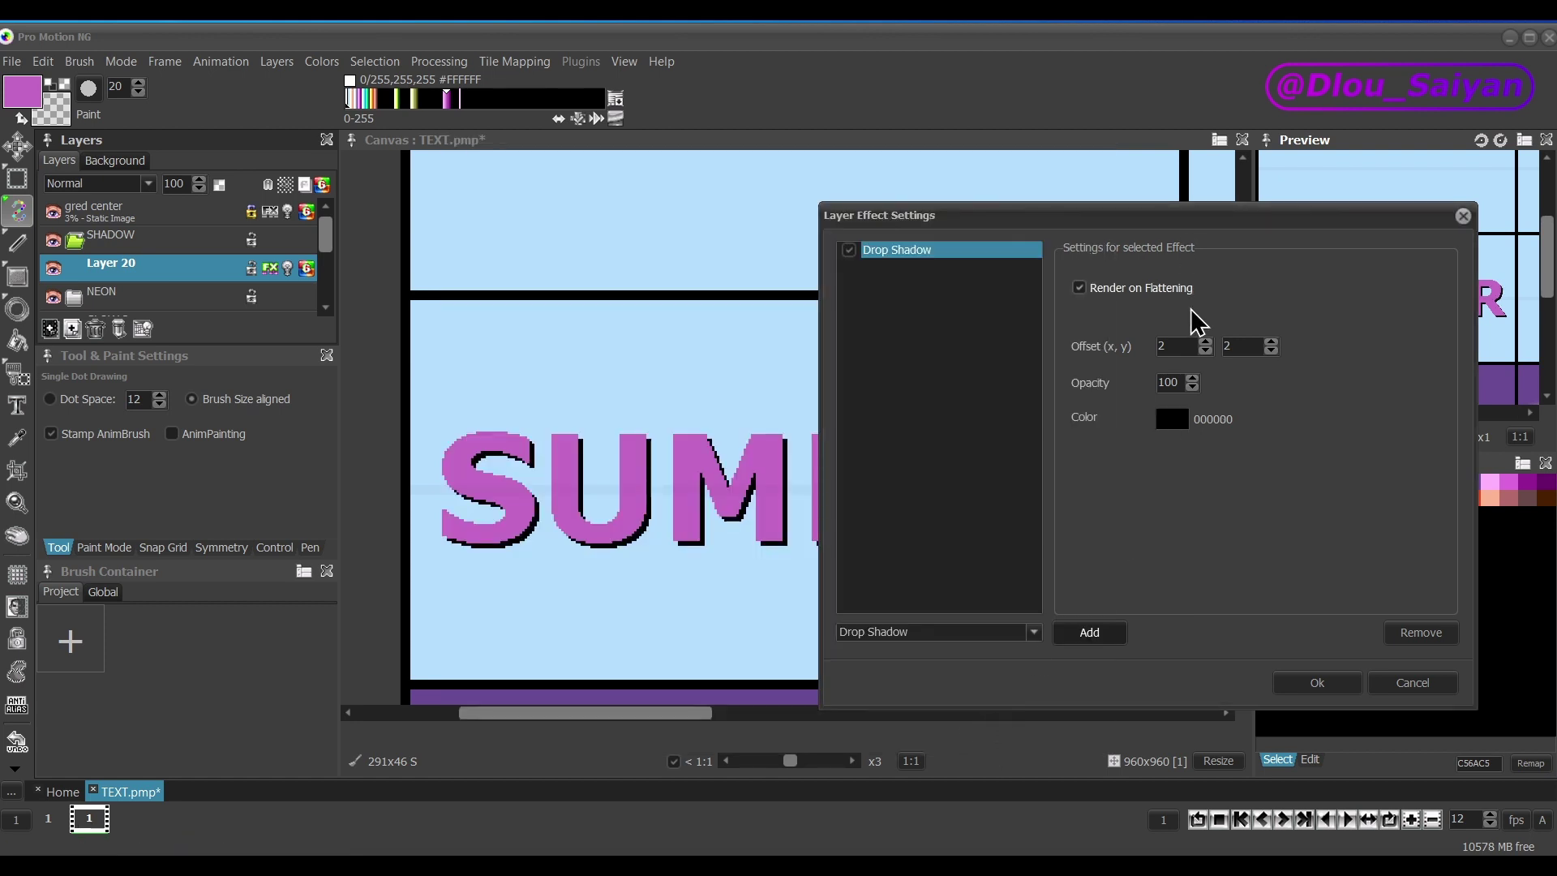
# Set the drop shadow's offset to 5, 5 and its opacity to 36, and apply the effect.
pyautogui.click(1206, 341)
pyautogui.click(1206, 341)
pyautogui.click(1206, 341)
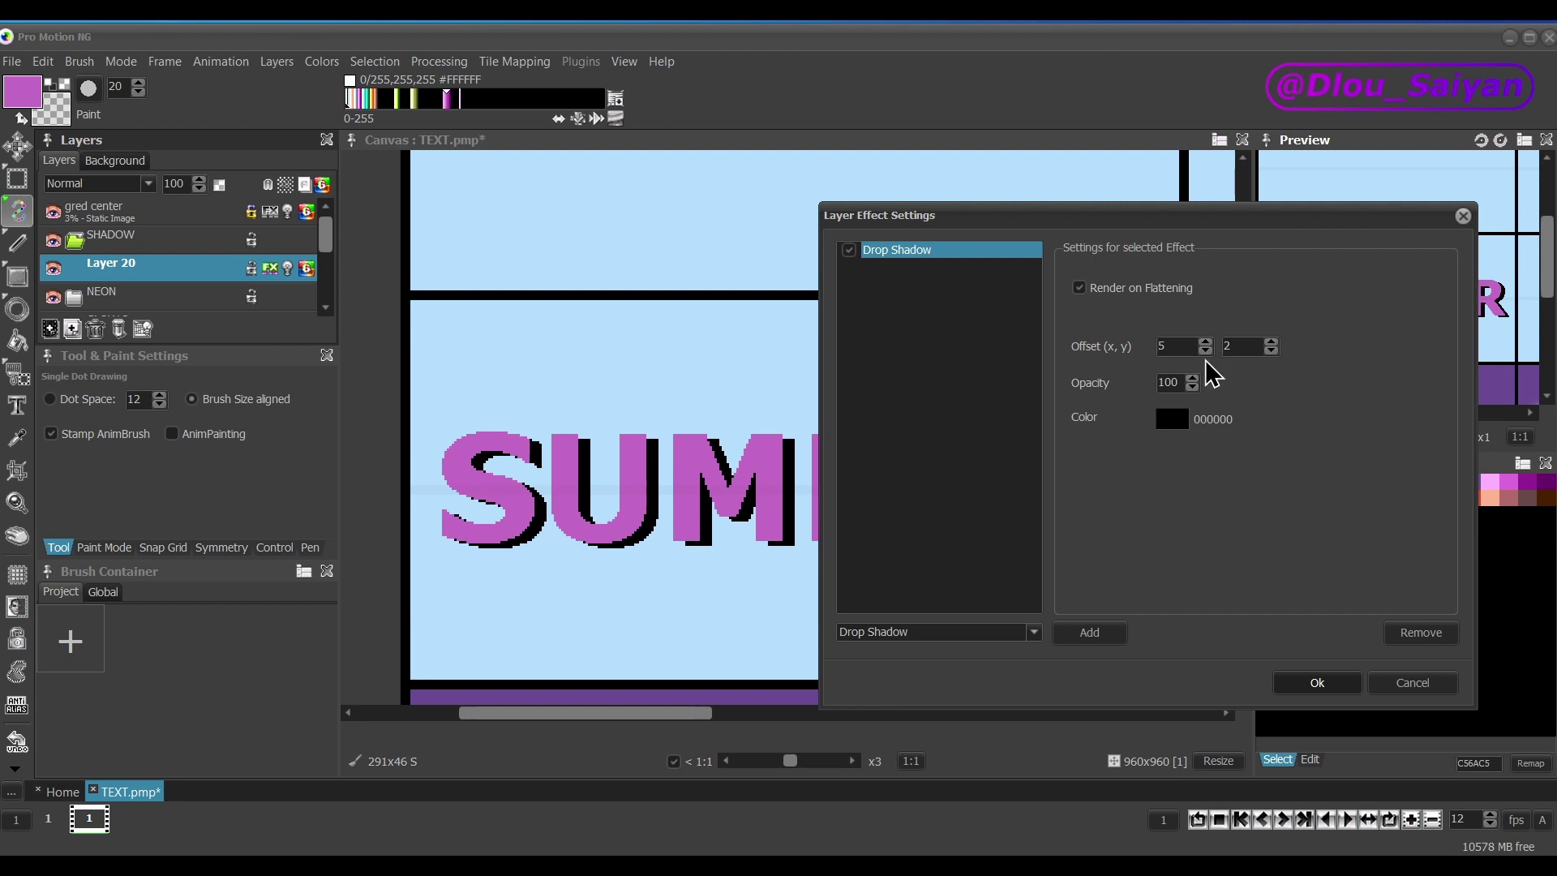
pyautogui.click(1271, 342)
pyautogui.click(1271, 342)
pyautogui.click(1271, 341)
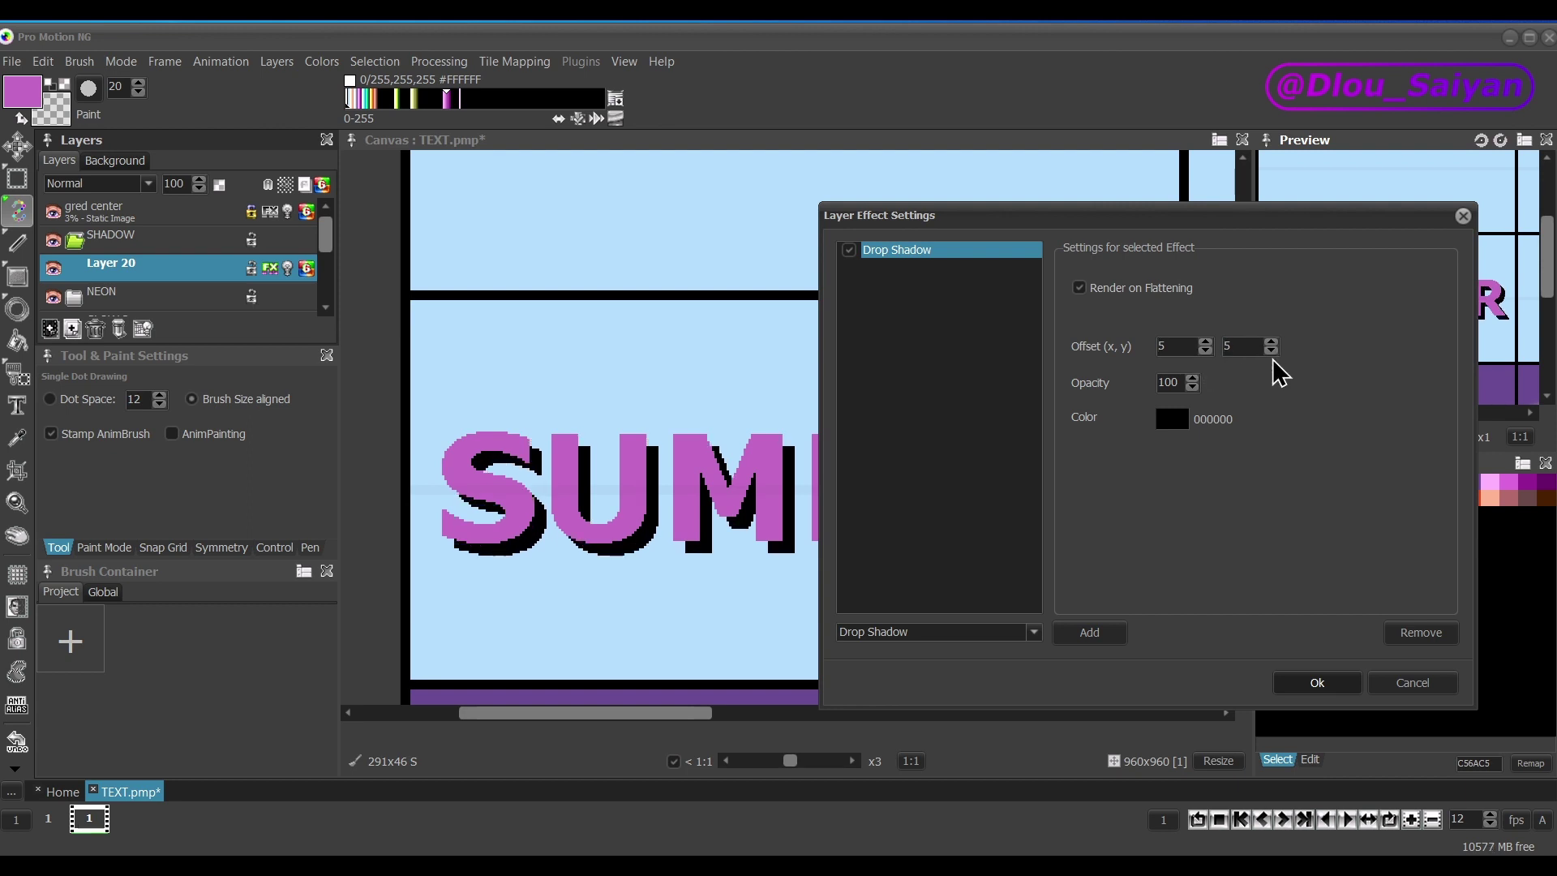
pyautogui.click(1168, 381)
pyautogui.moveTo(1294, 405); pyautogui.dragTo(1214, 424)
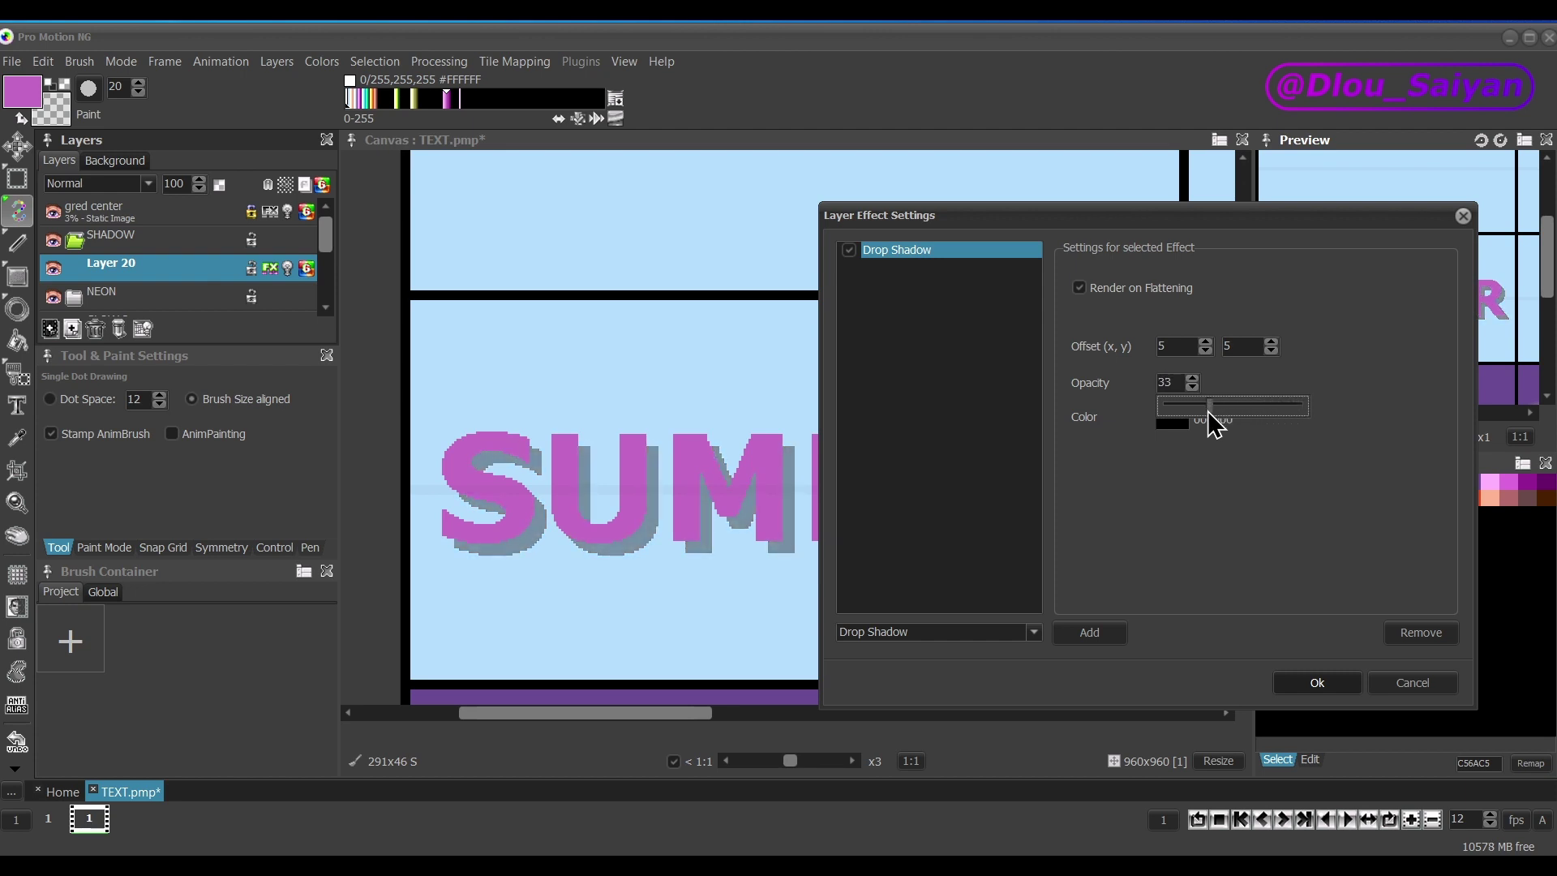
pyautogui.click(1325, 684)
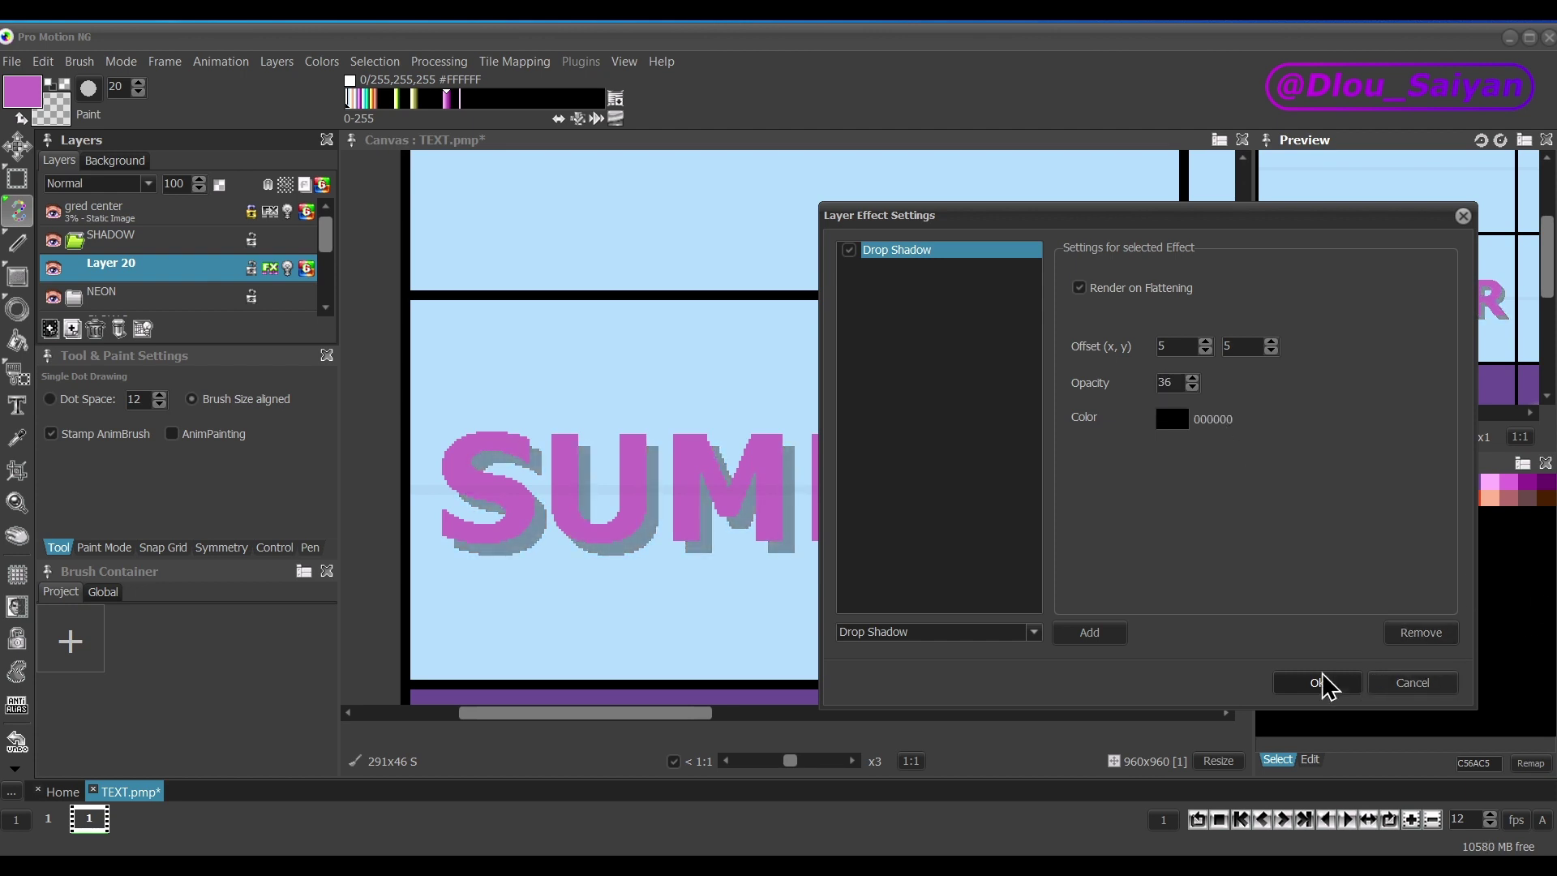
pyautogui.click(1312, 684)
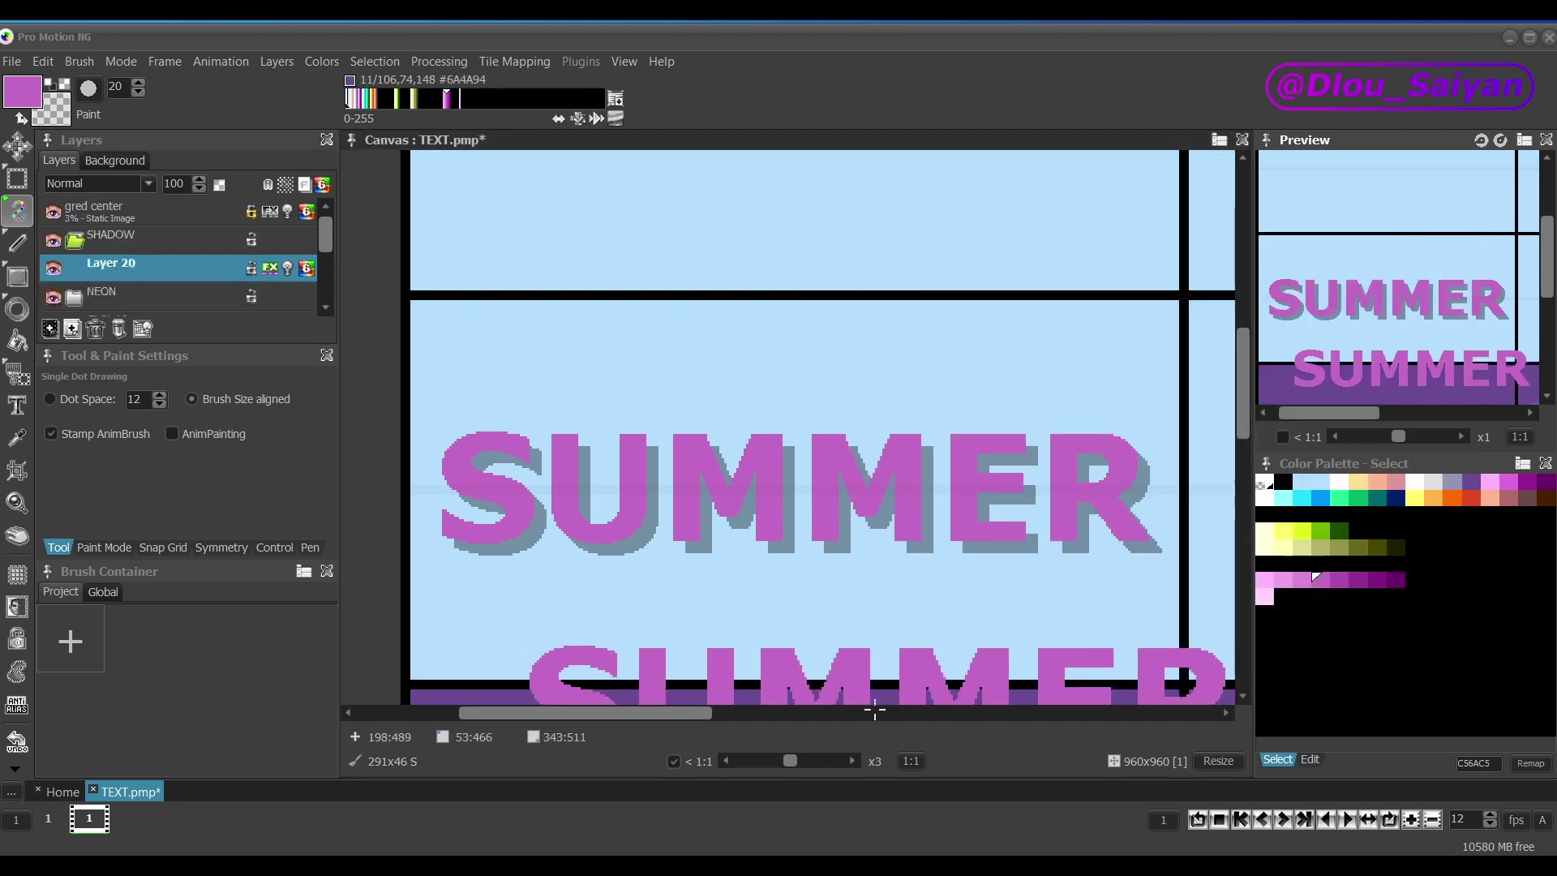
# Add an IMAGE layer group above SHADOW with a new layer, and place SUMMER in the empty cell beside the shadowed text.
pyautogui.moveTo(600, 713); pyautogui.dragTo(744, 724)
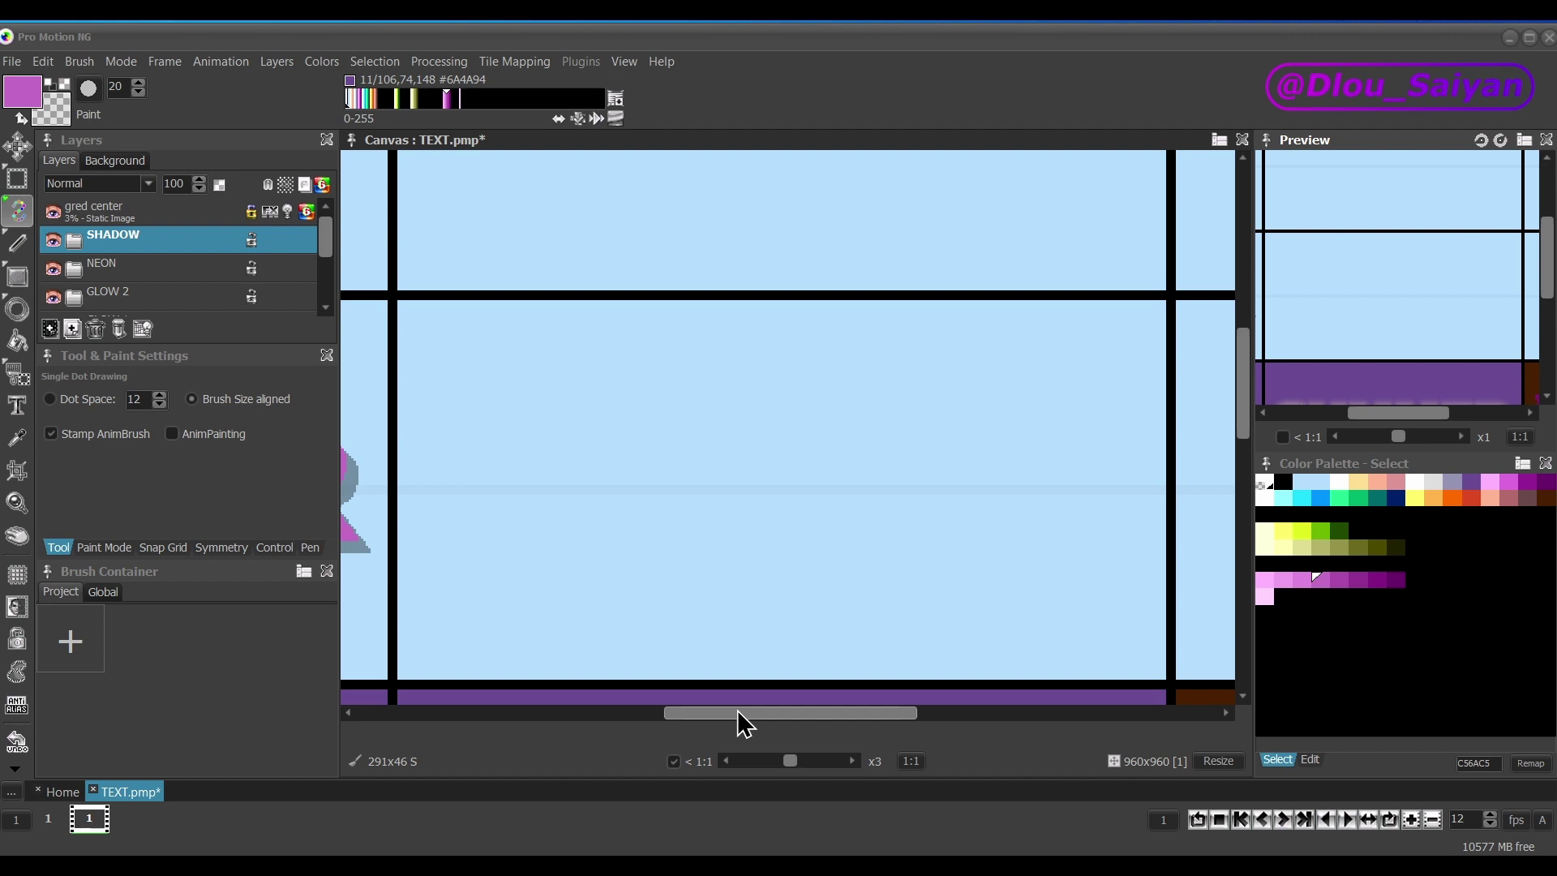
pyautogui.hotkey('ctrl', 'z')
pyautogui.hotkey('ctrl', 'z')
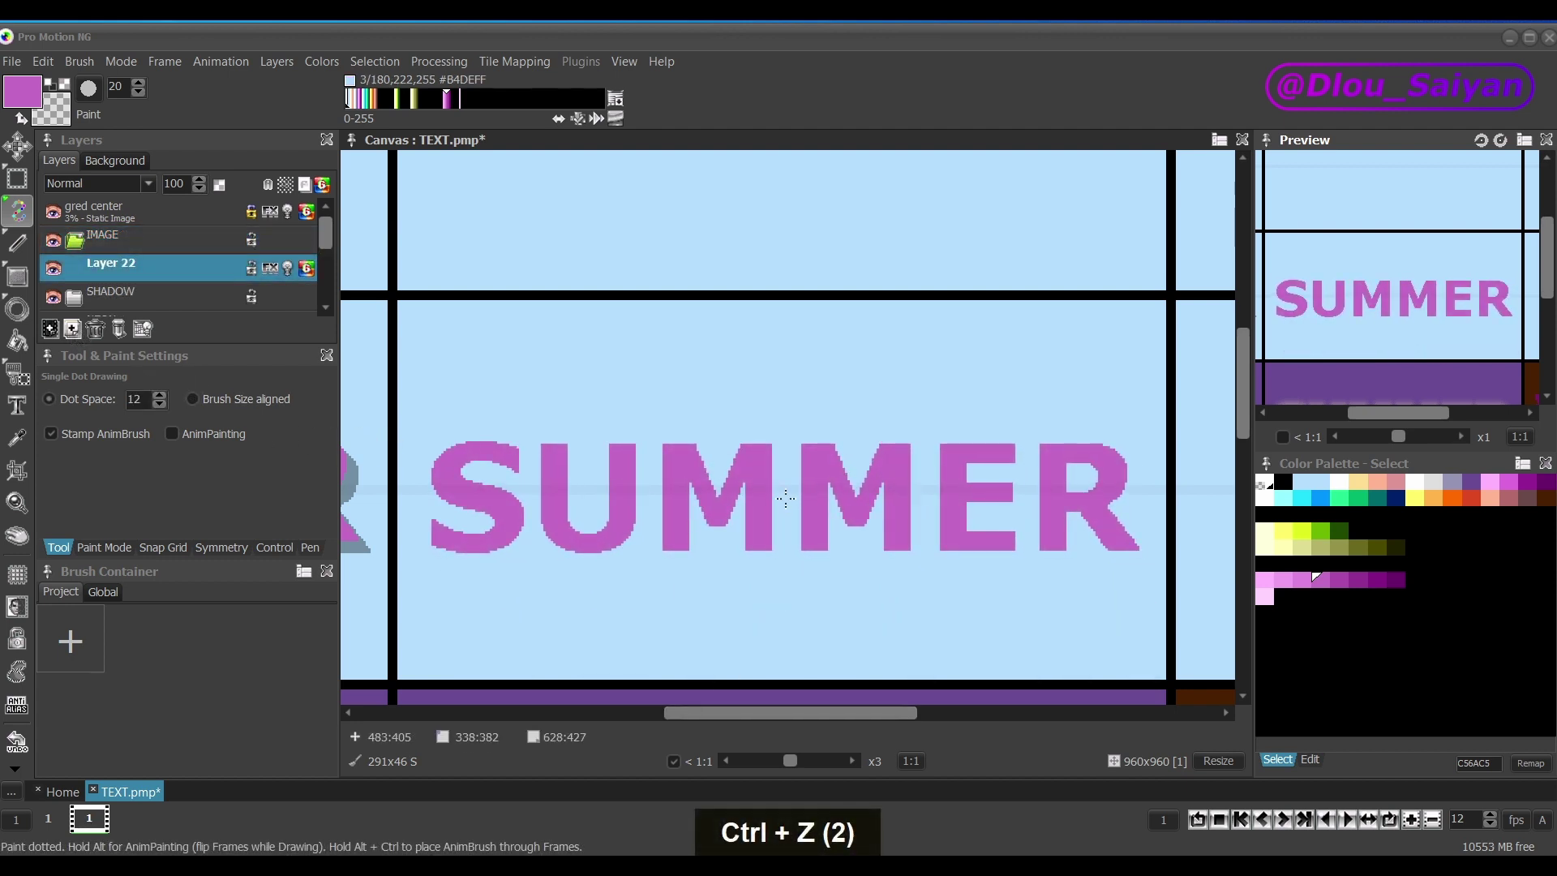
# Stretch the new SUMMER text symmetrically to 306x131 pixels so that it nearly fills its cell.
pyautogui.press('ctrl')
pyautogui.hotkey('ctrl', 't')
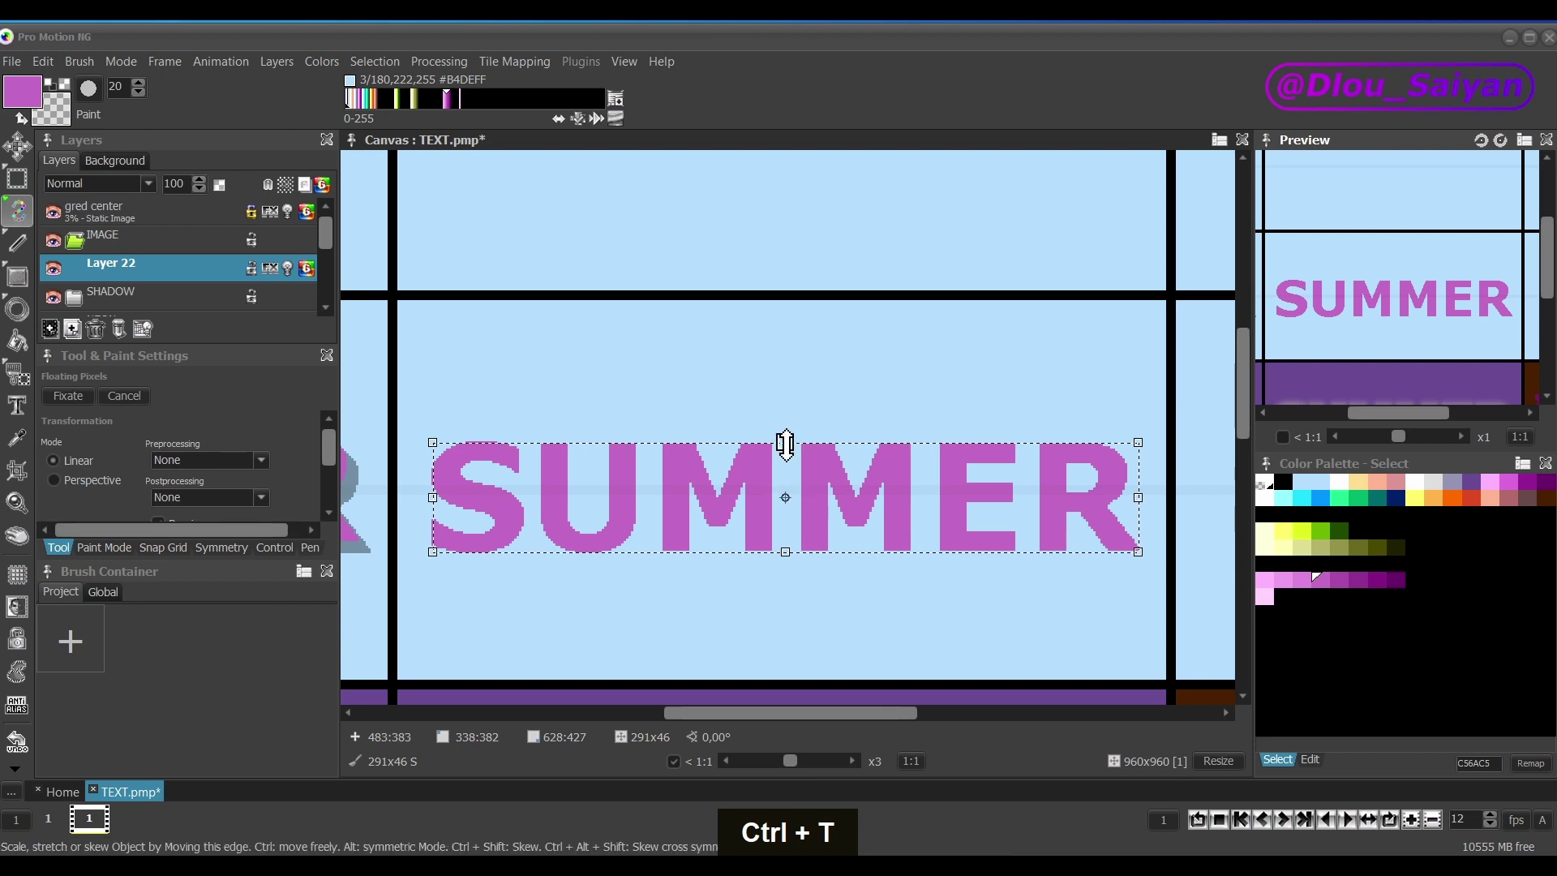
pyautogui.press('alt')
pyautogui.moveTo(786, 443); pyautogui.dragTo(786, 339)
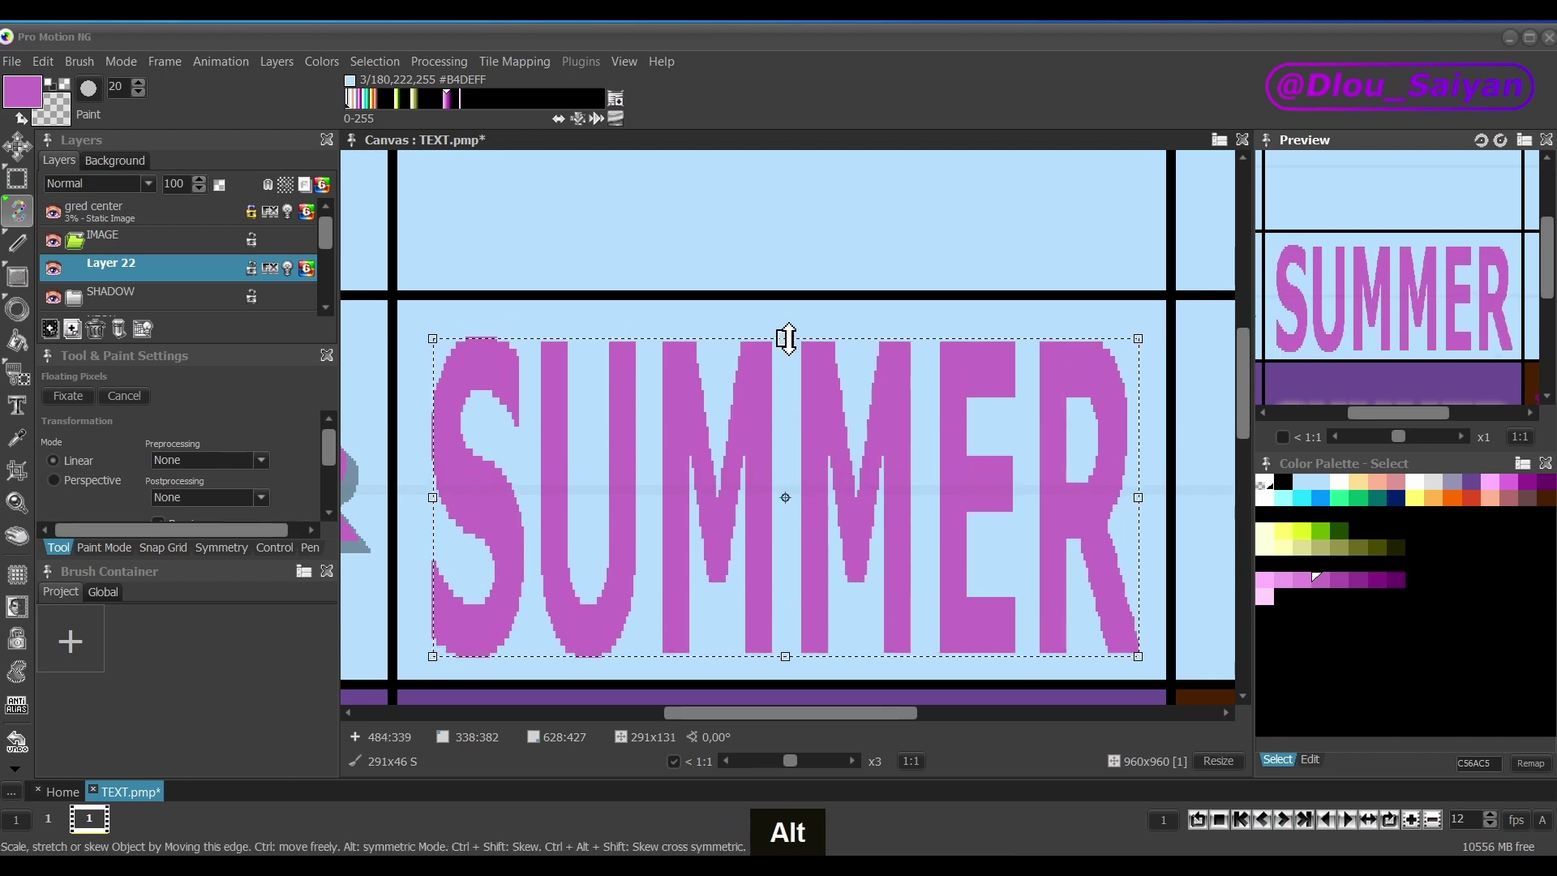
pyautogui.press('alt')
pyautogui.moveTo(1139, 497); pyautogui.dragTo(1157, 498)
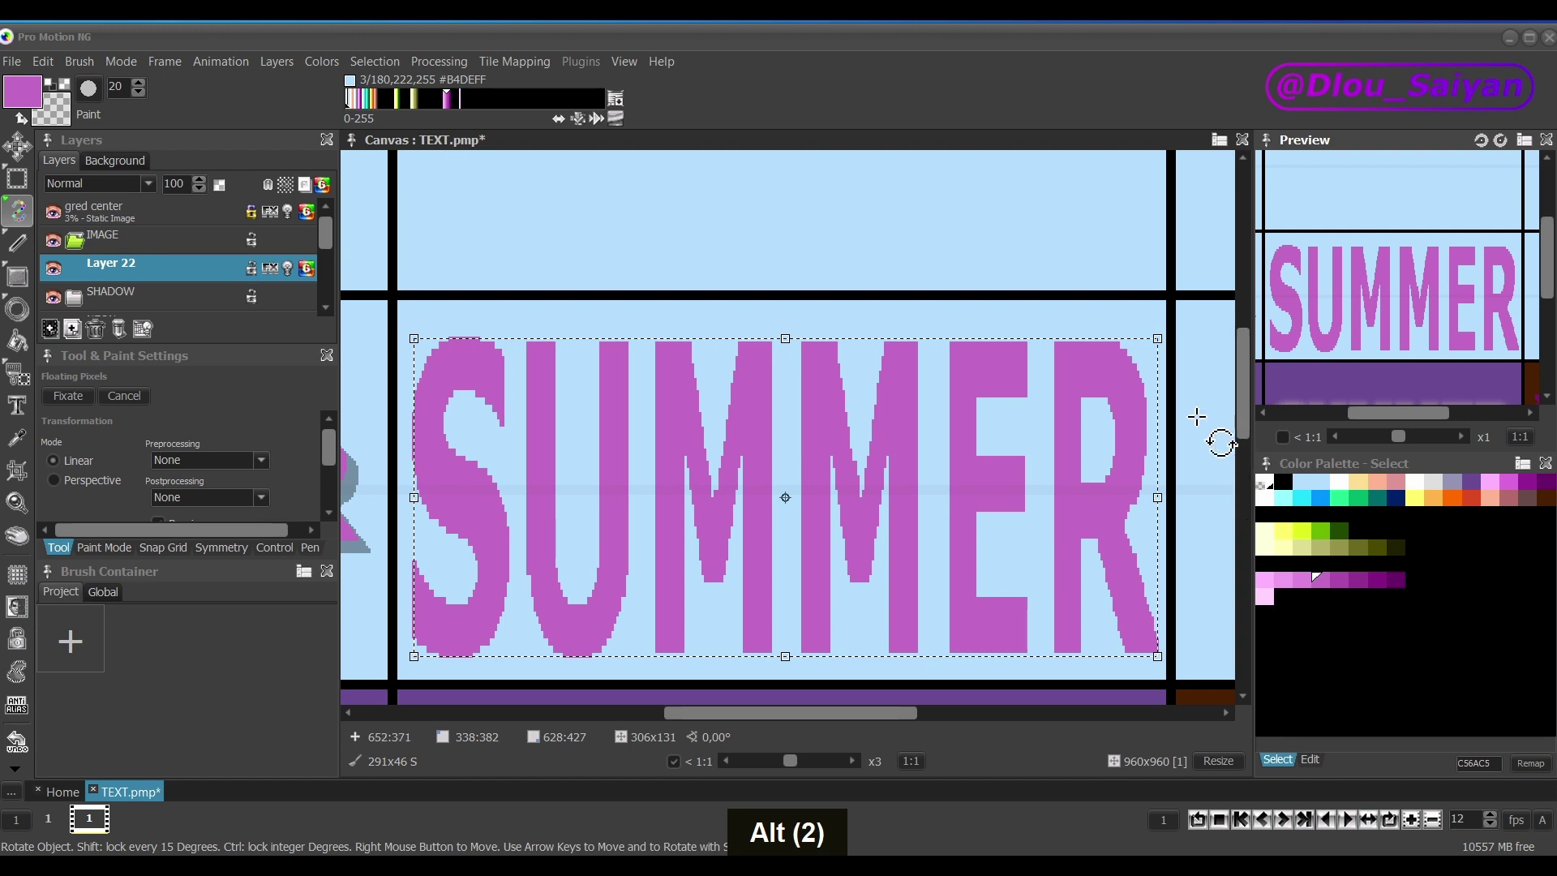
pyautogui.press('Return')
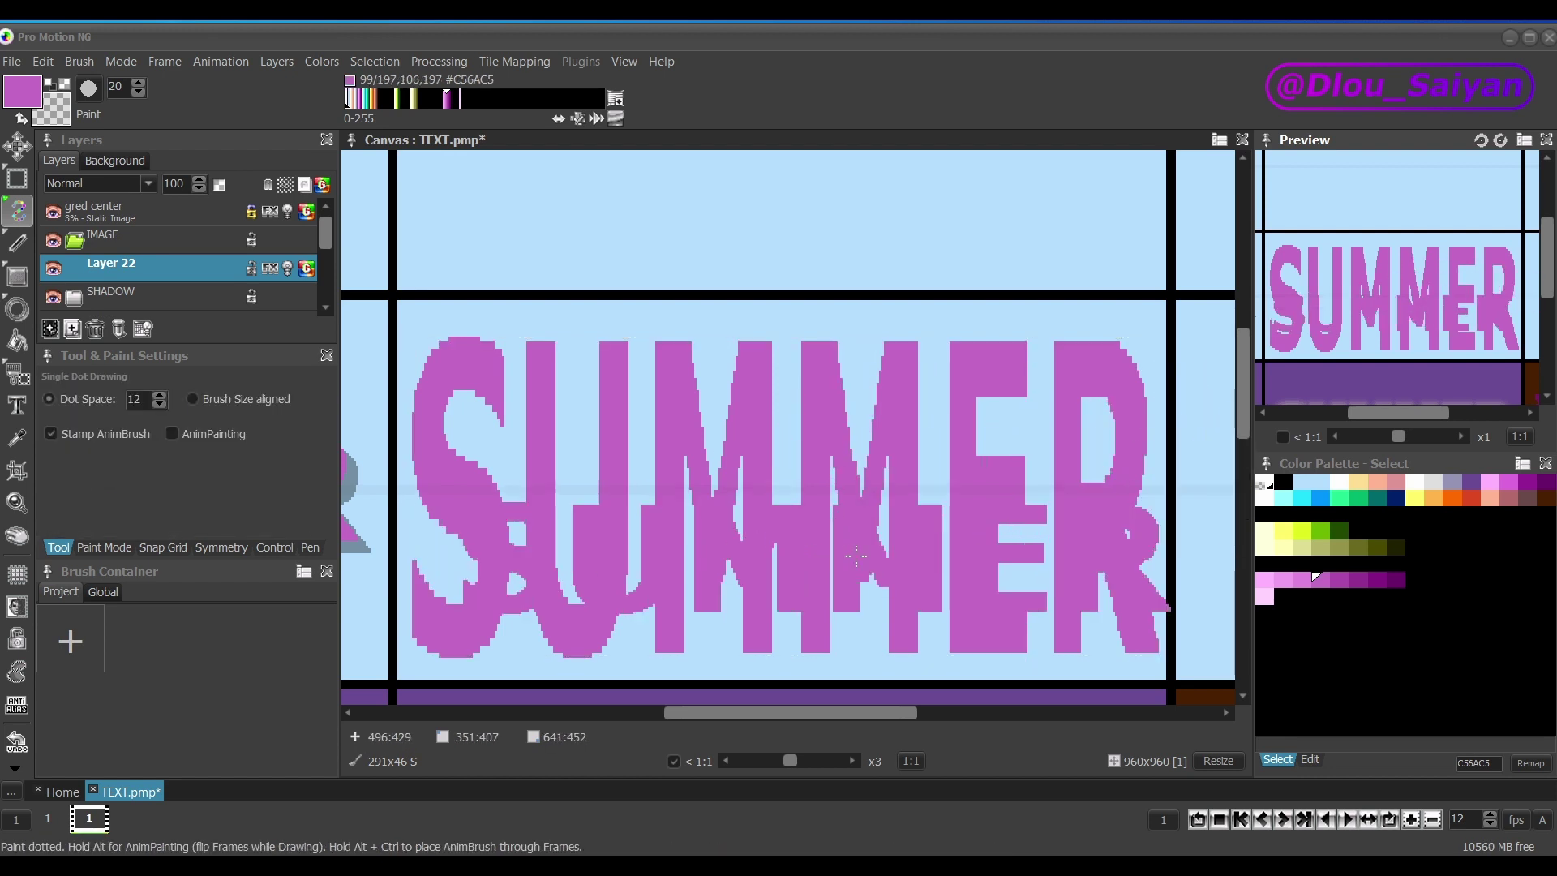
# Select the pixels of the stretched lettering and paste the copied water image using Nearest Color and a 256-color Optimized Palette.
pyautogui.press('ctrl')
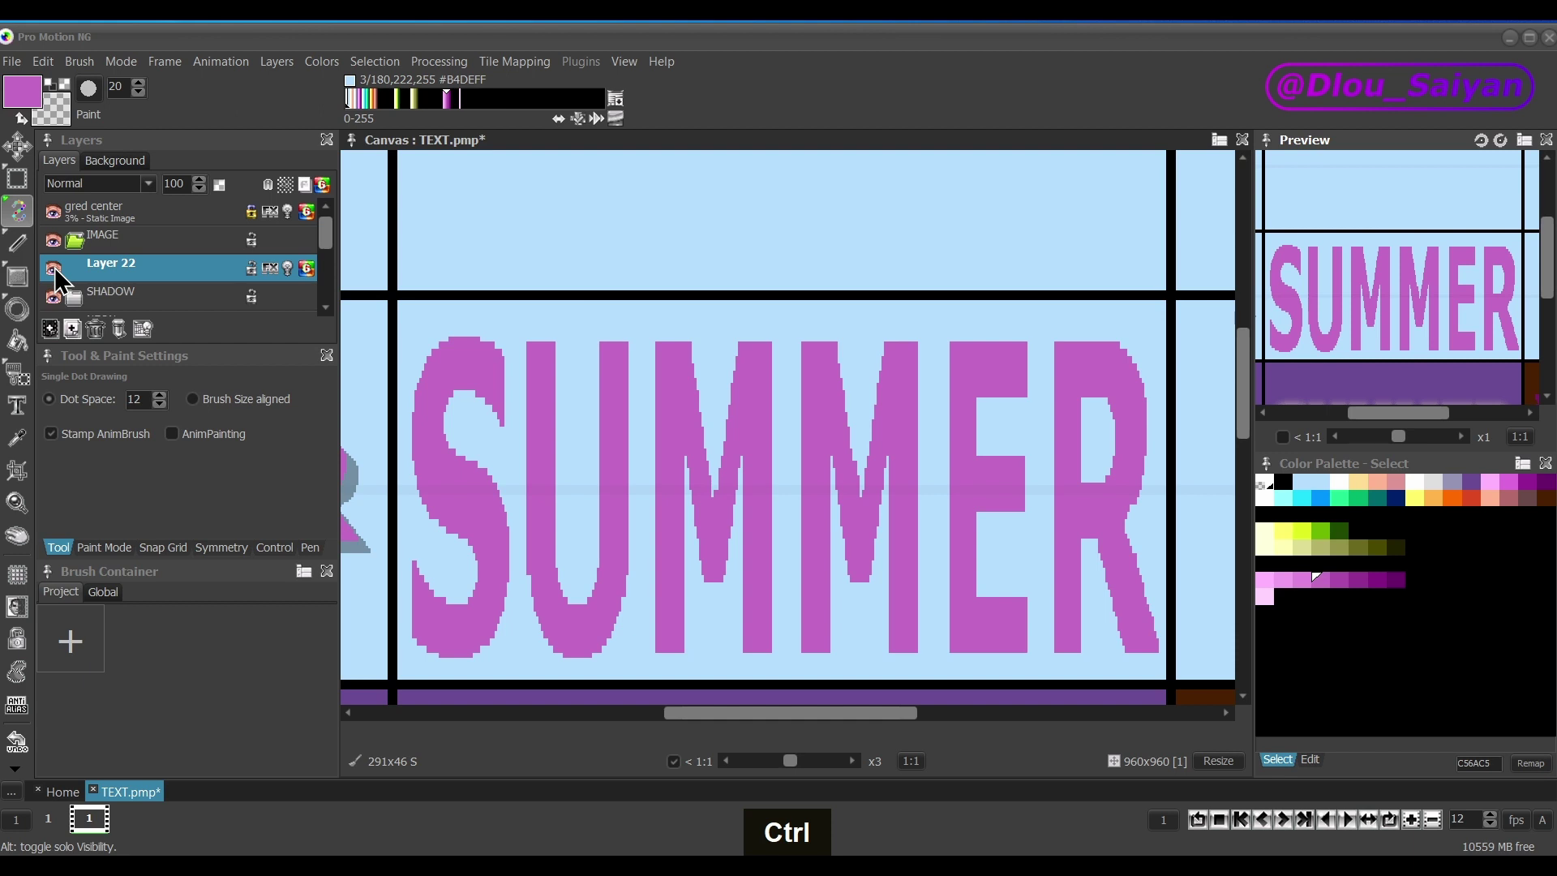
pyautogui.keyDown('ctrl'); pyautogui.click(56, 273); pyautogui.keyUp('ctrl')
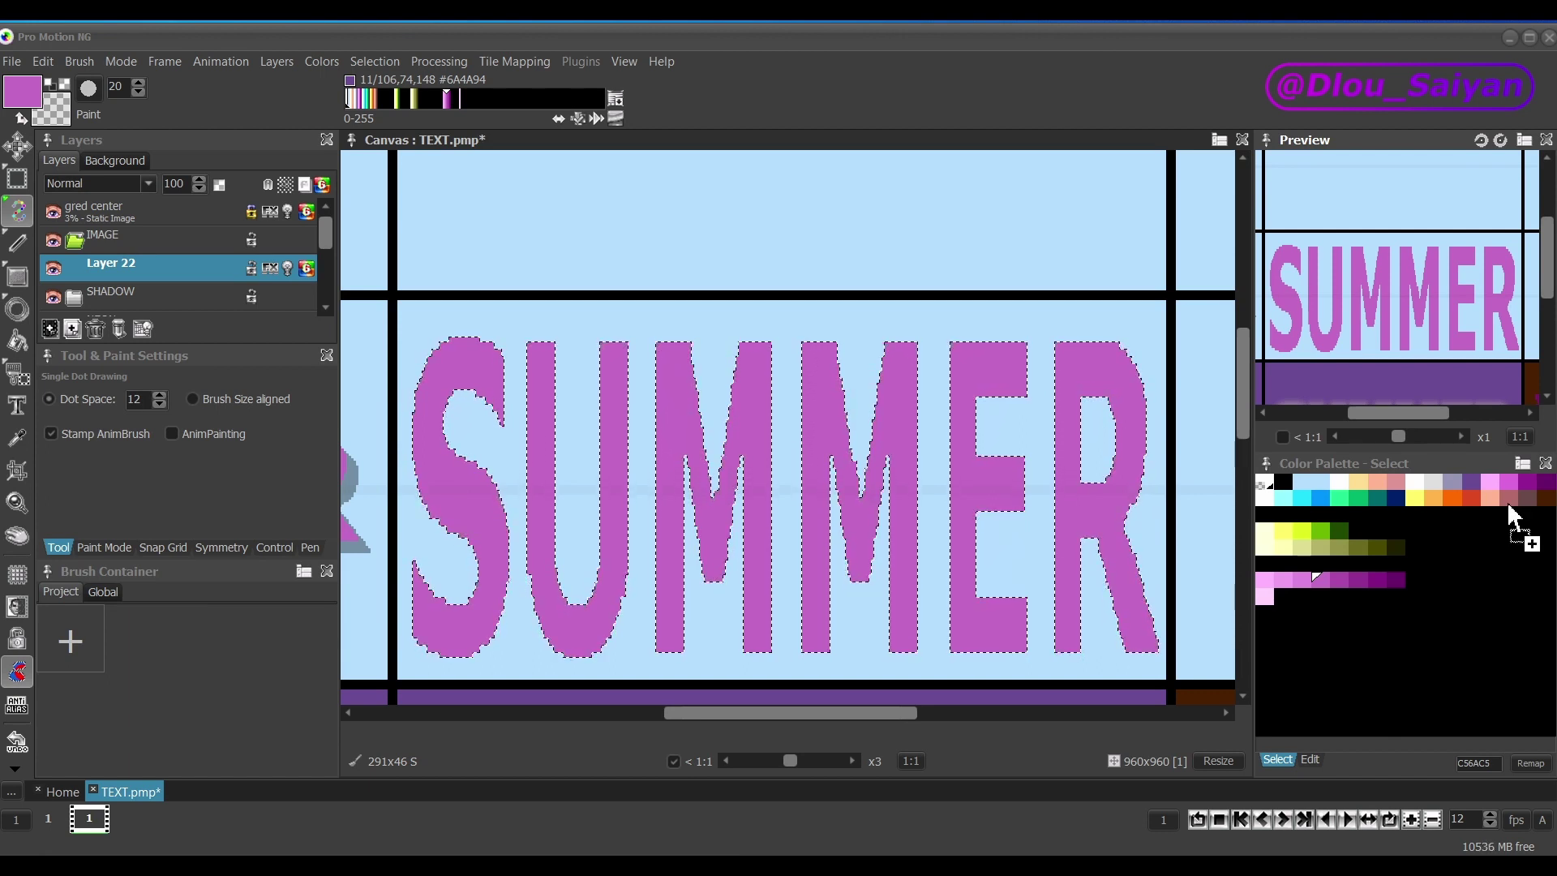
pyautogui.hotkey('ctrl', 'v')
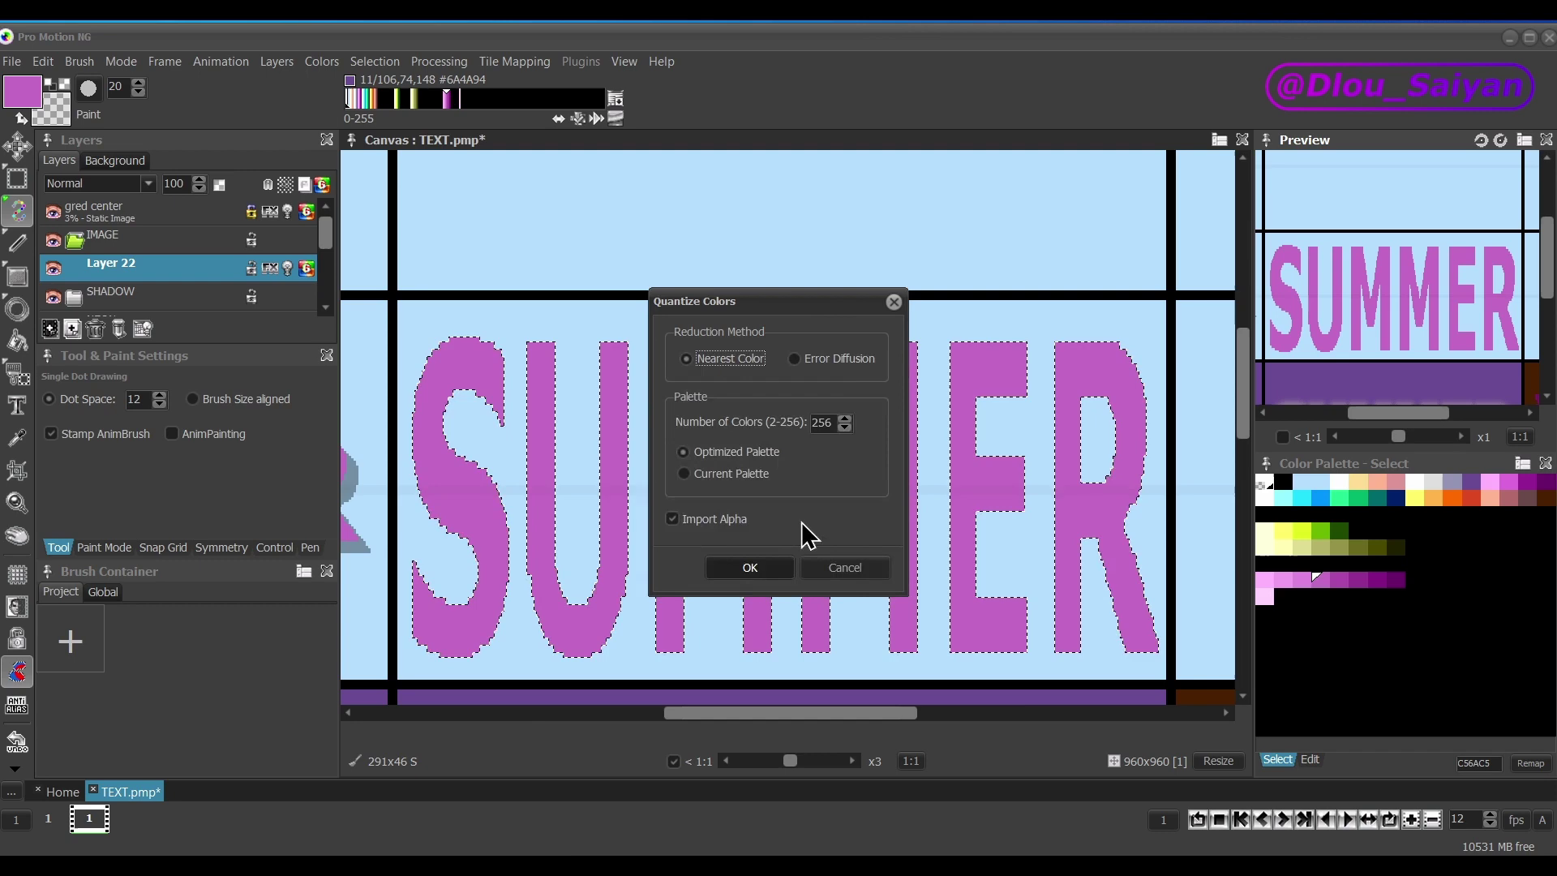
pyautogui.click(758, 567)
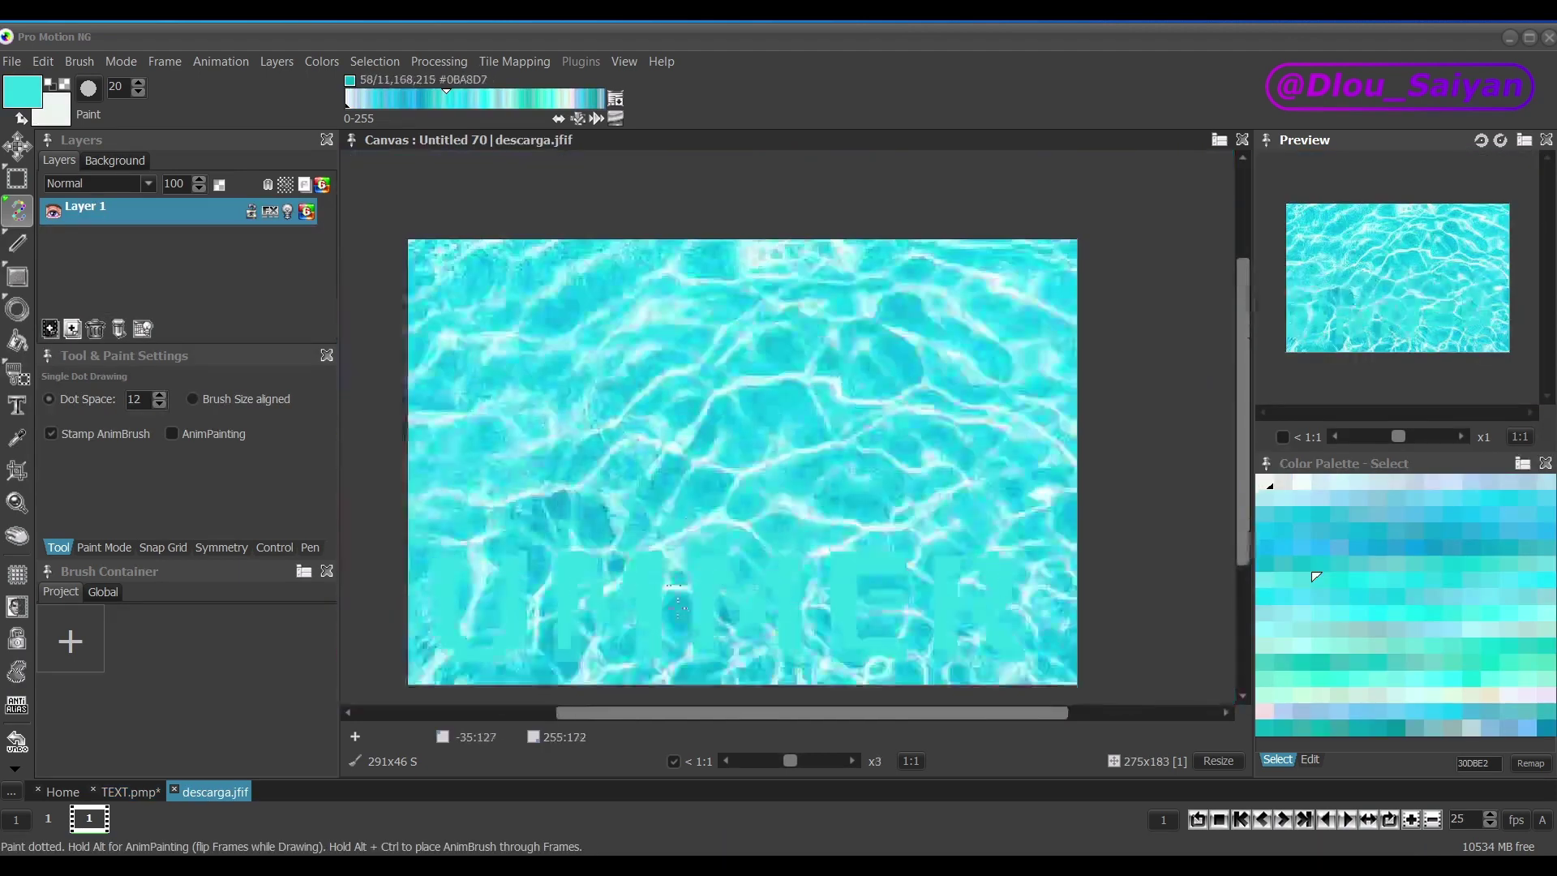
# Grab the whole water image descarga.jfif as a 275x183 brush and return to the TEXT.pmp project.
pyautogui.scroll(-3, 678, 602)
pyautogui.scroll(2, 678, 602)
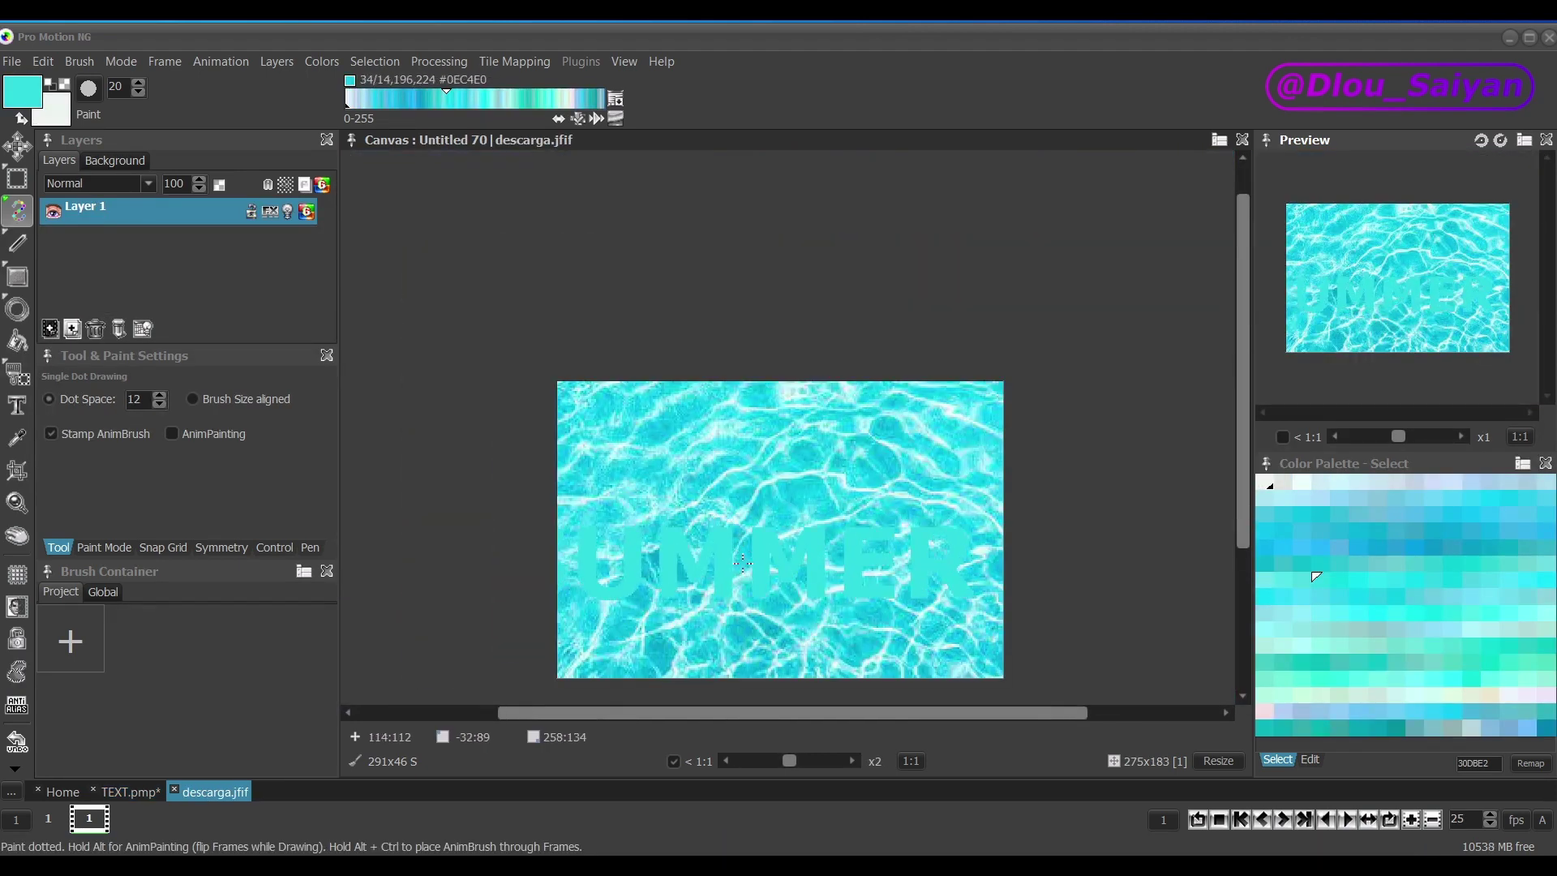
pyautogui.press('b')
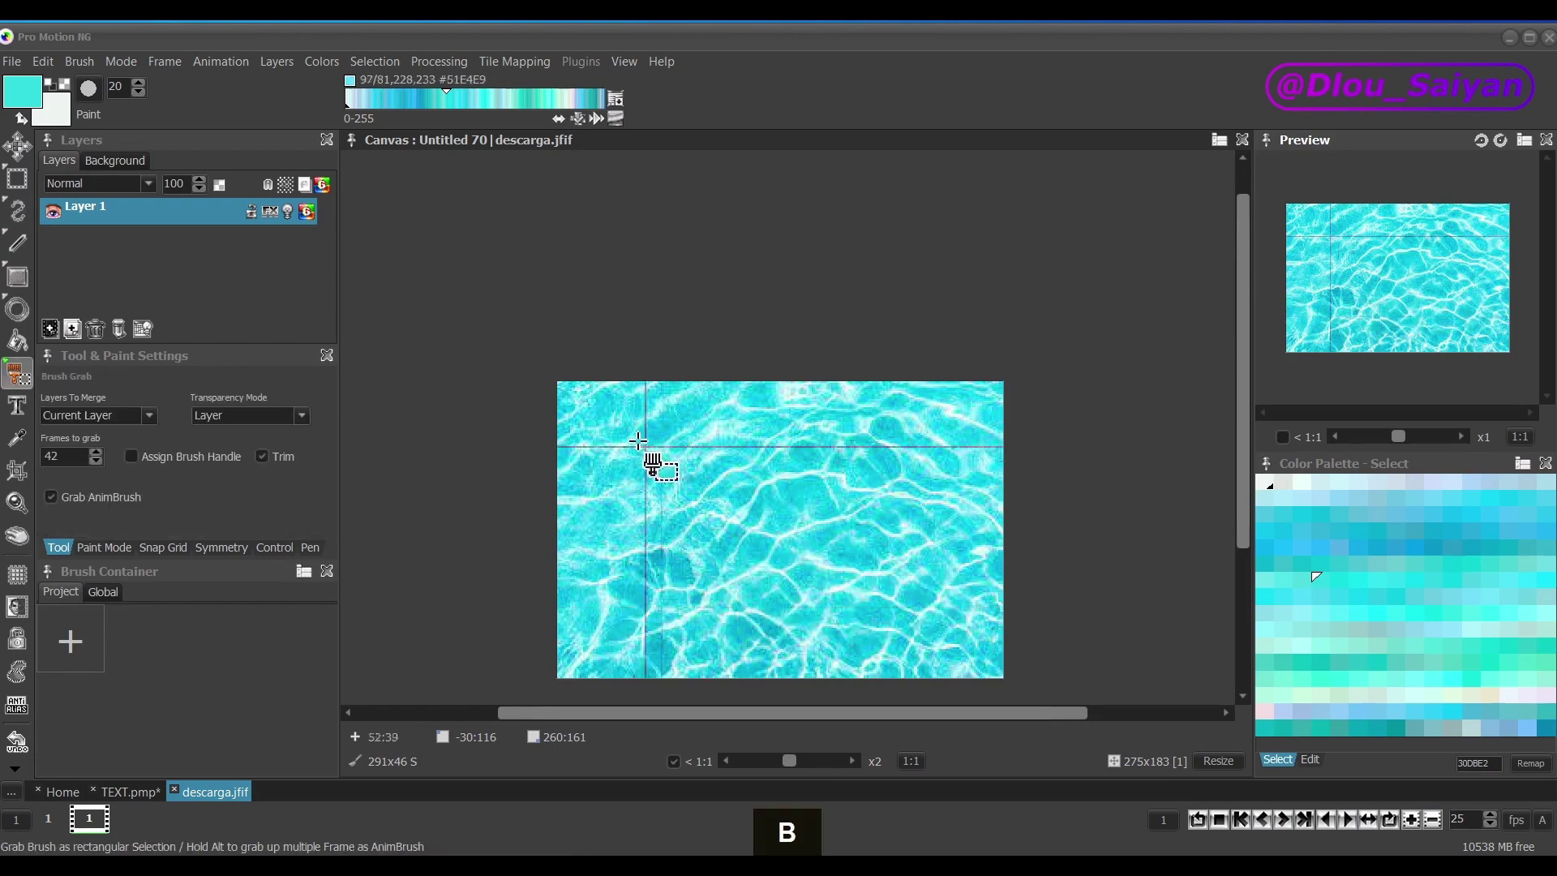
pyautogui.click(1085, 676)
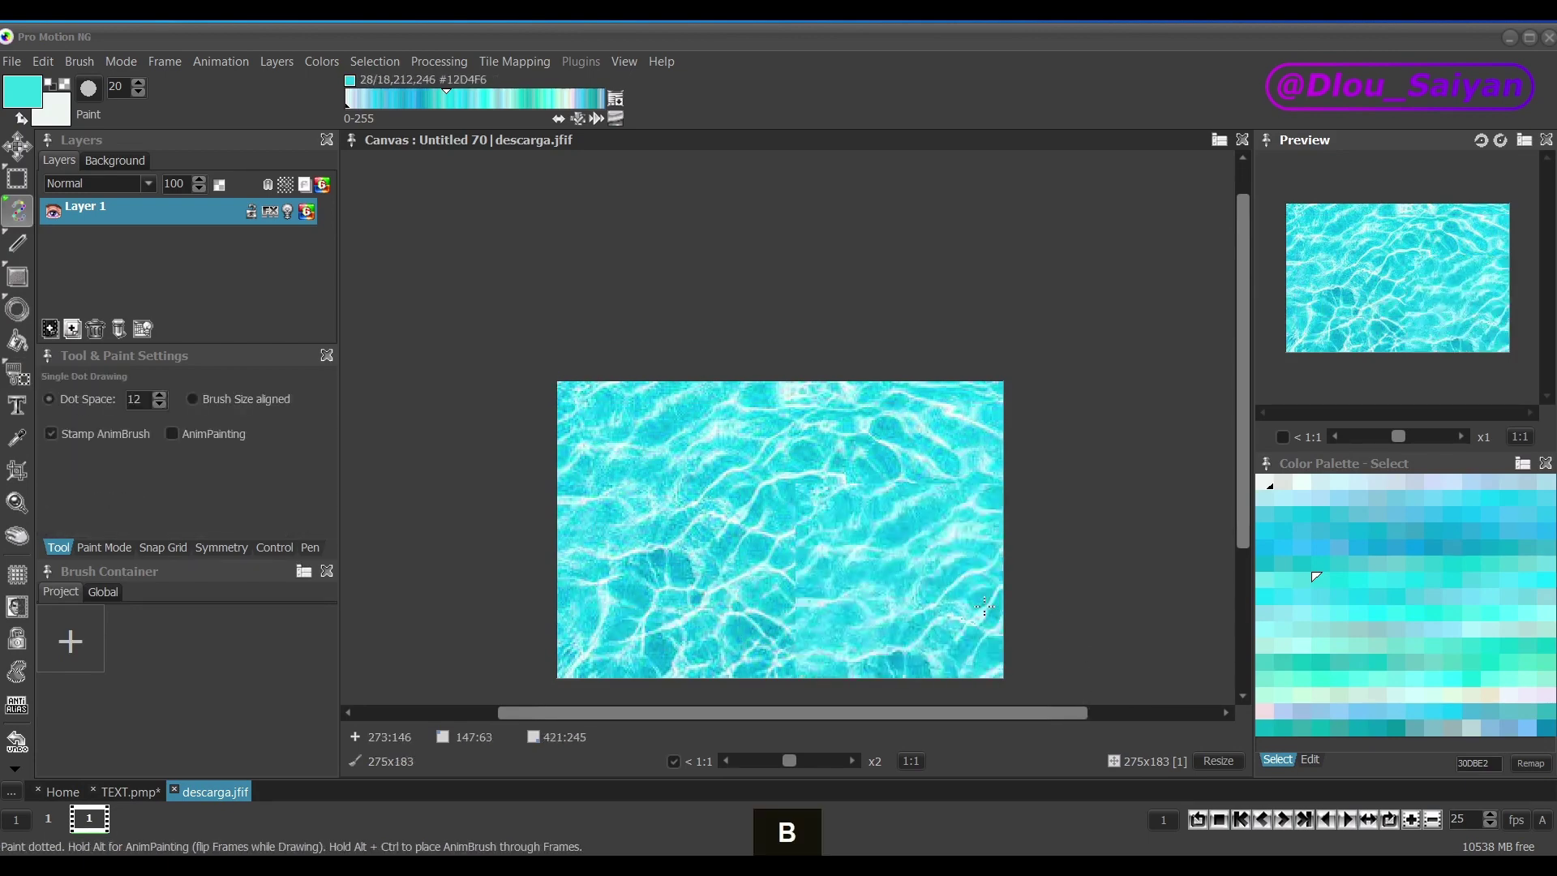
pyautogui.click(122, 791)
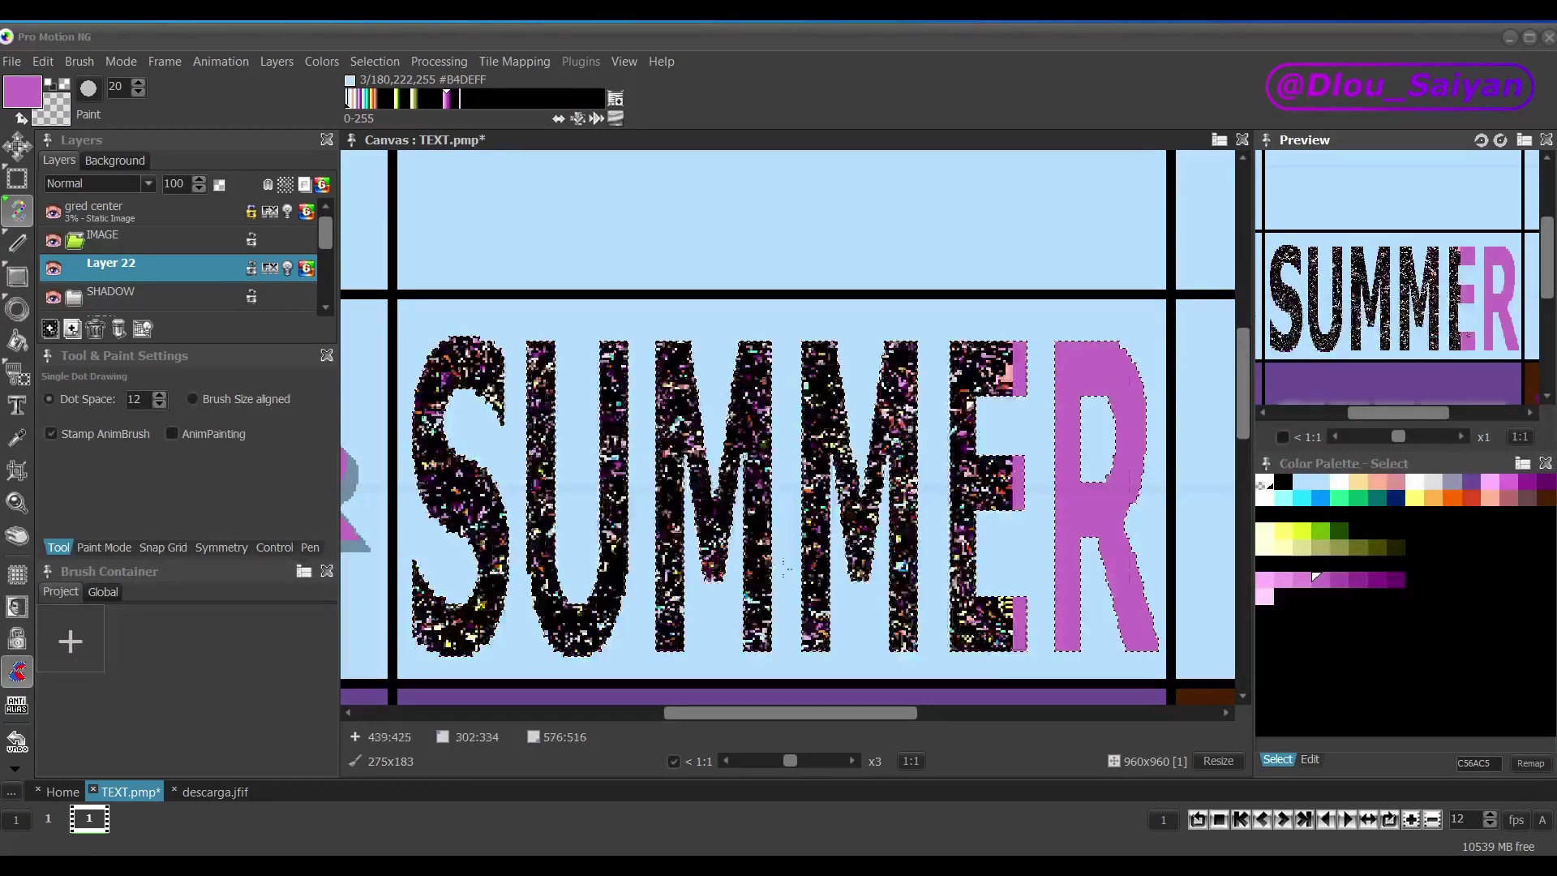
pyautogui.click(174, 796)
pyautogui.click(125, 792)
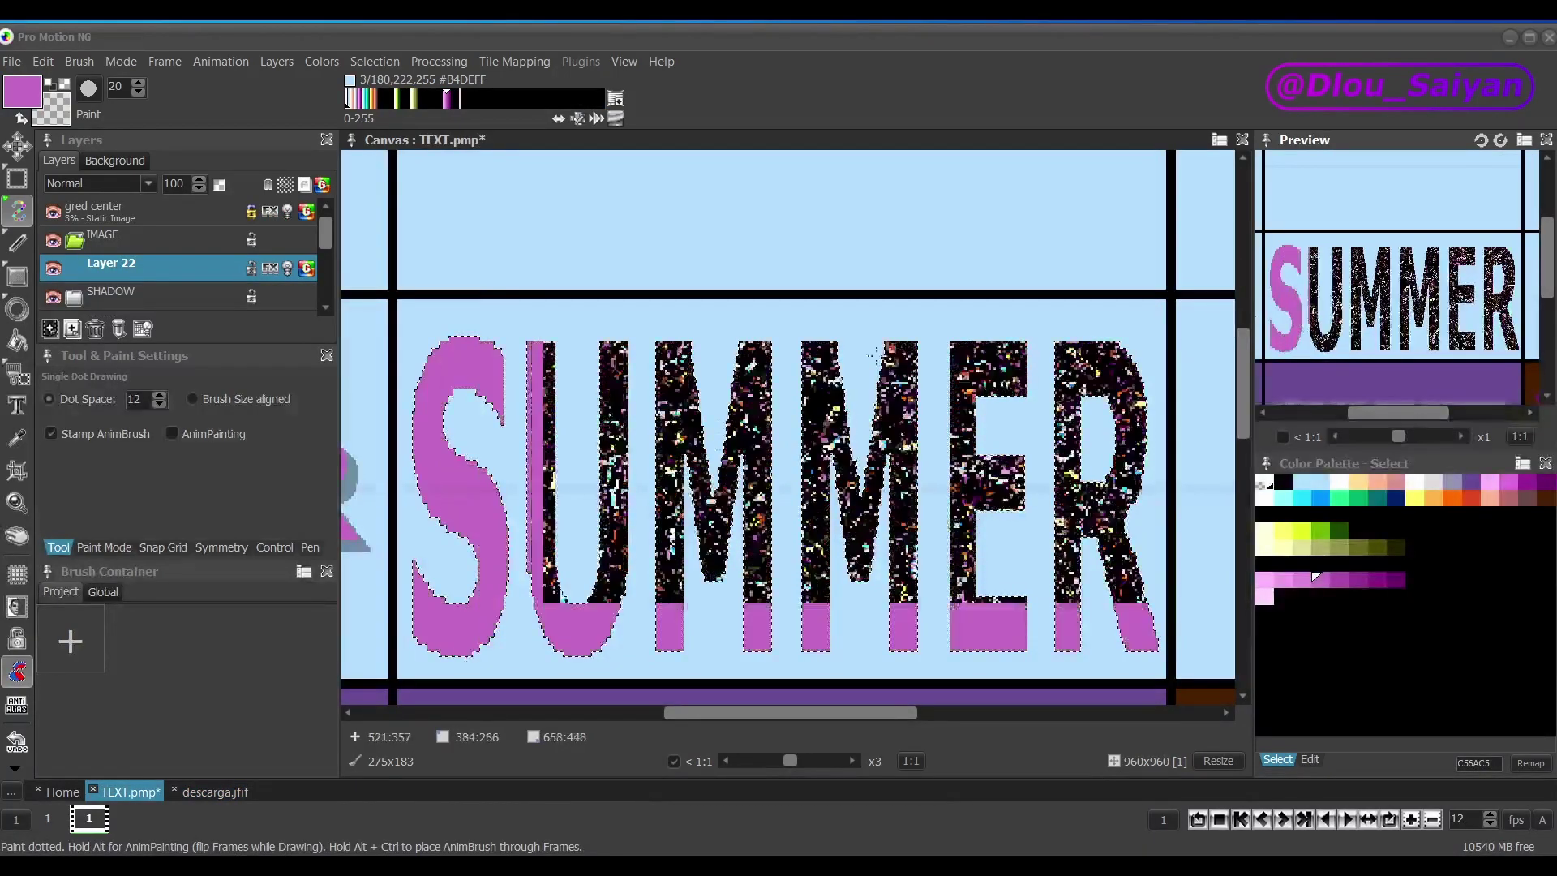
# Remap the water brush to the project palette, store it in the brush container and stamp it across the selected SUMMER lettering.
pyautogui.click(322, 62)
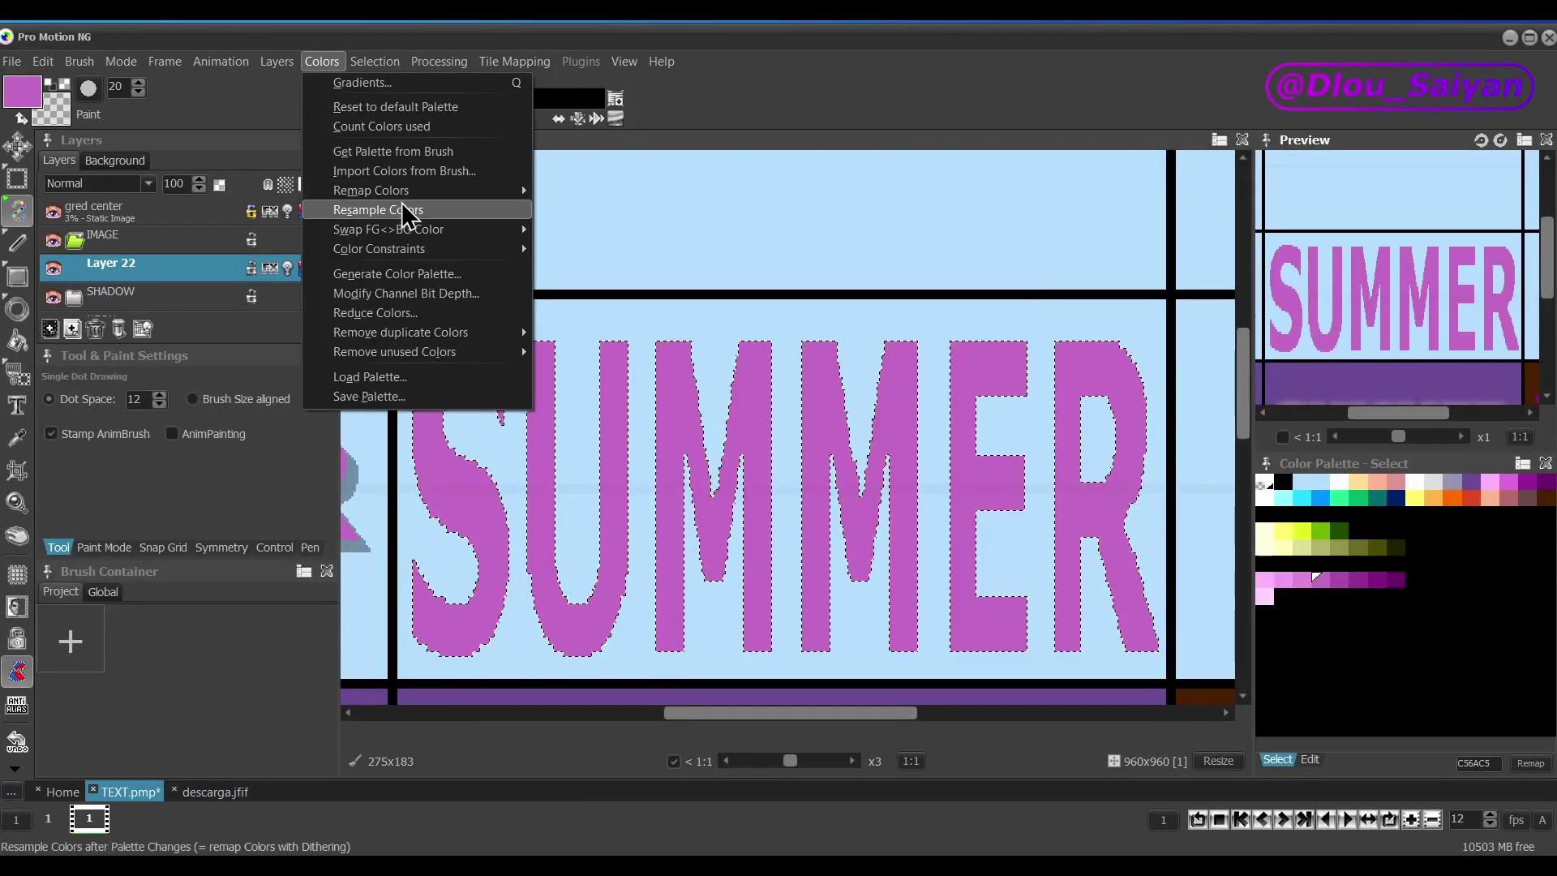
pyautogui.moveTo(454, 190)
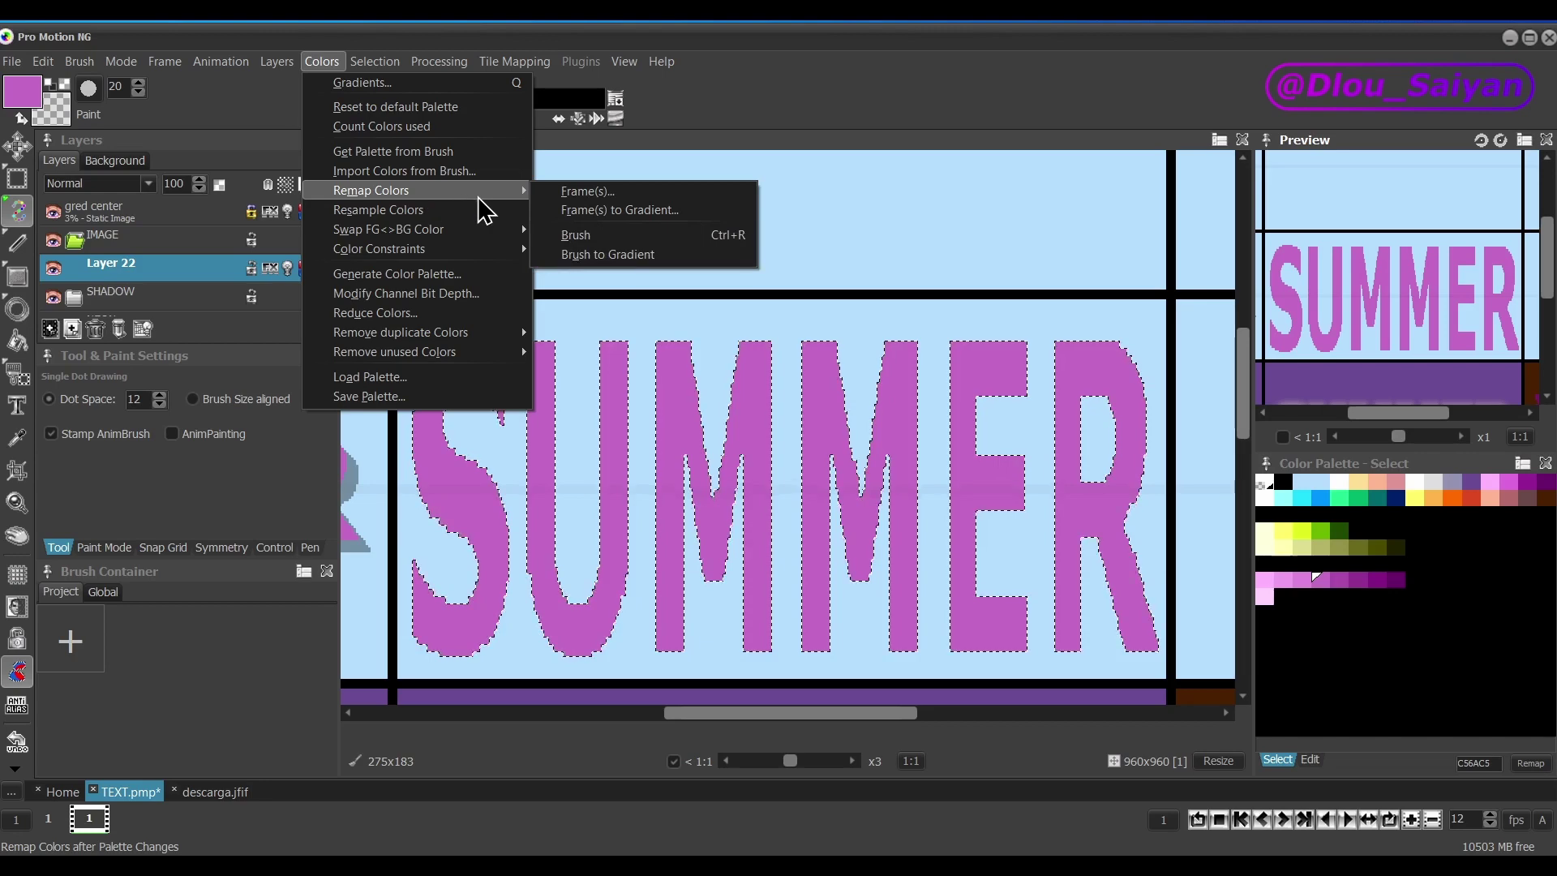
pyautogui.click(614, 240)
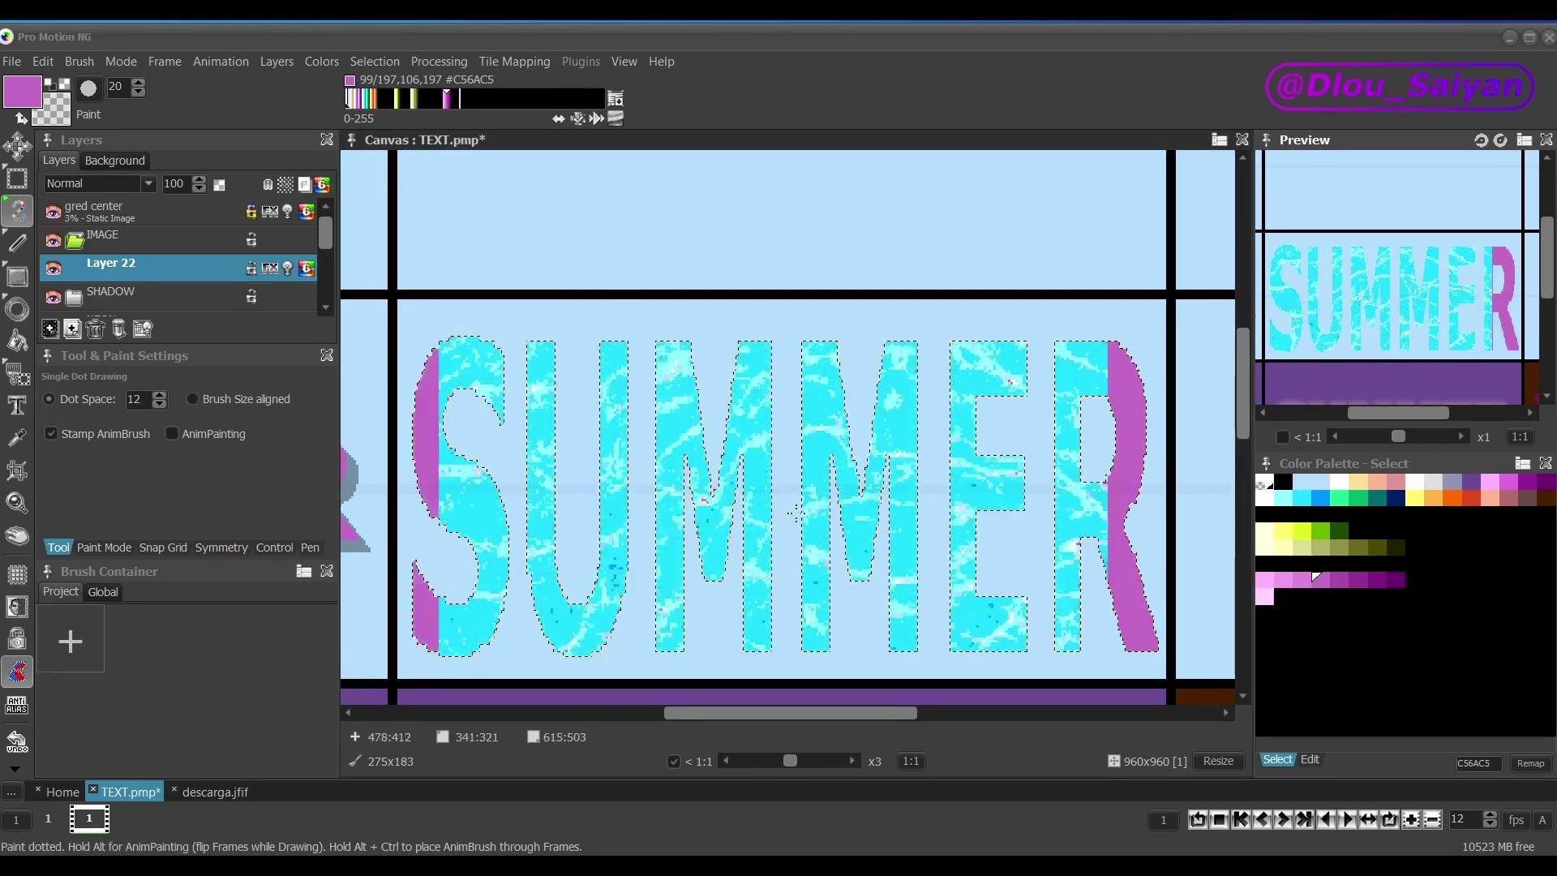
pyautogui.click(86, 641)
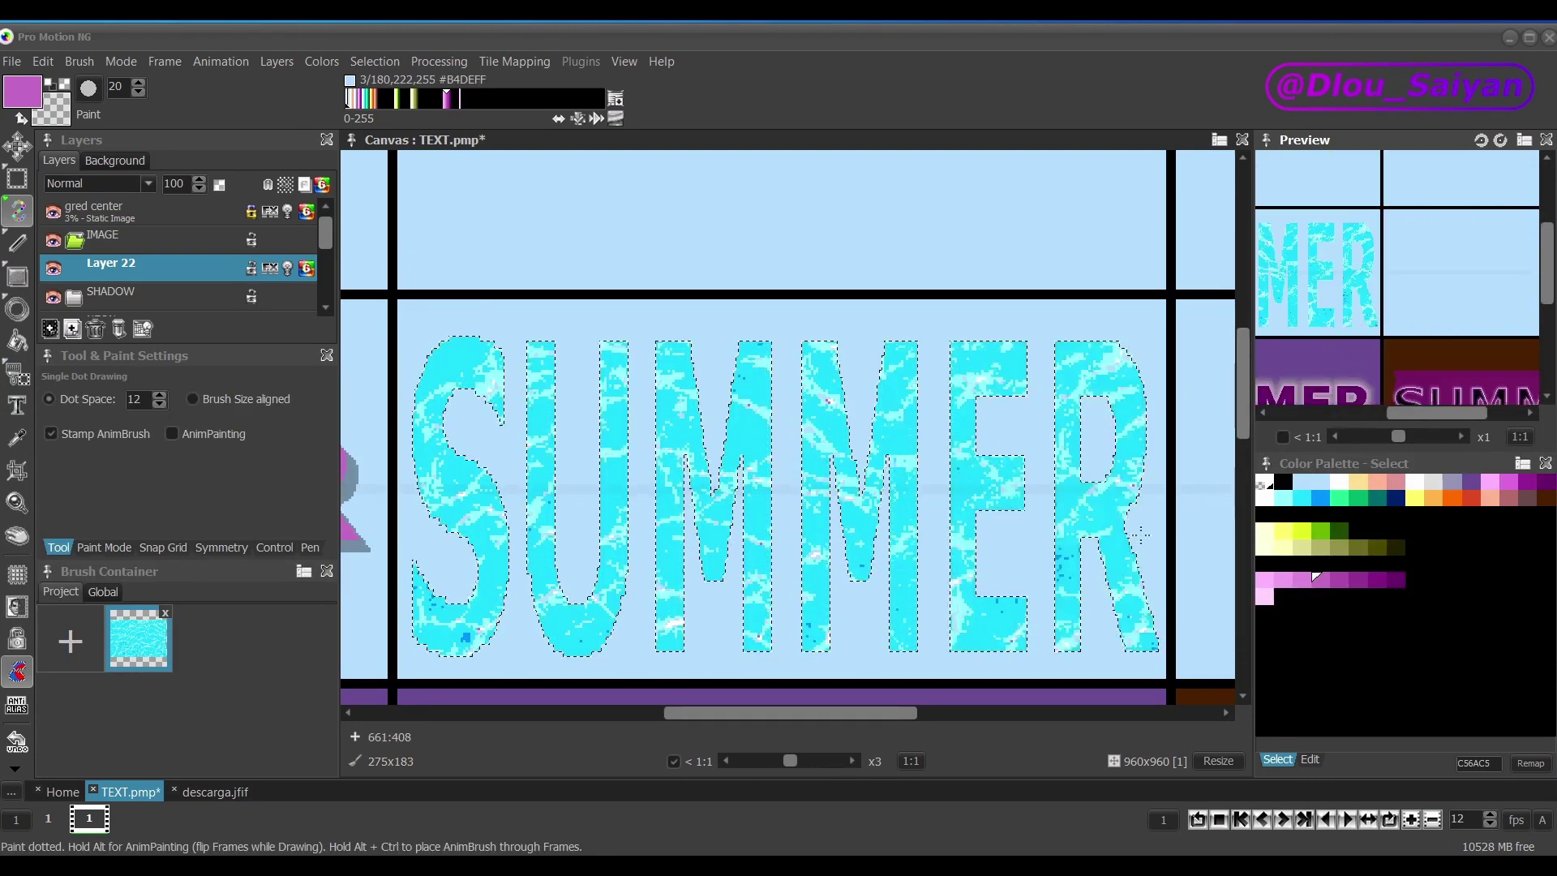
# On the grid layer, fill only the cell behind the water-textured SUMMER with #0094FF using Isolated Fill, undoing the non-isolated fill.
pyautogui.scroll(-1, 1142, 536)
pyautogui.scroll(-3, 316, 300)
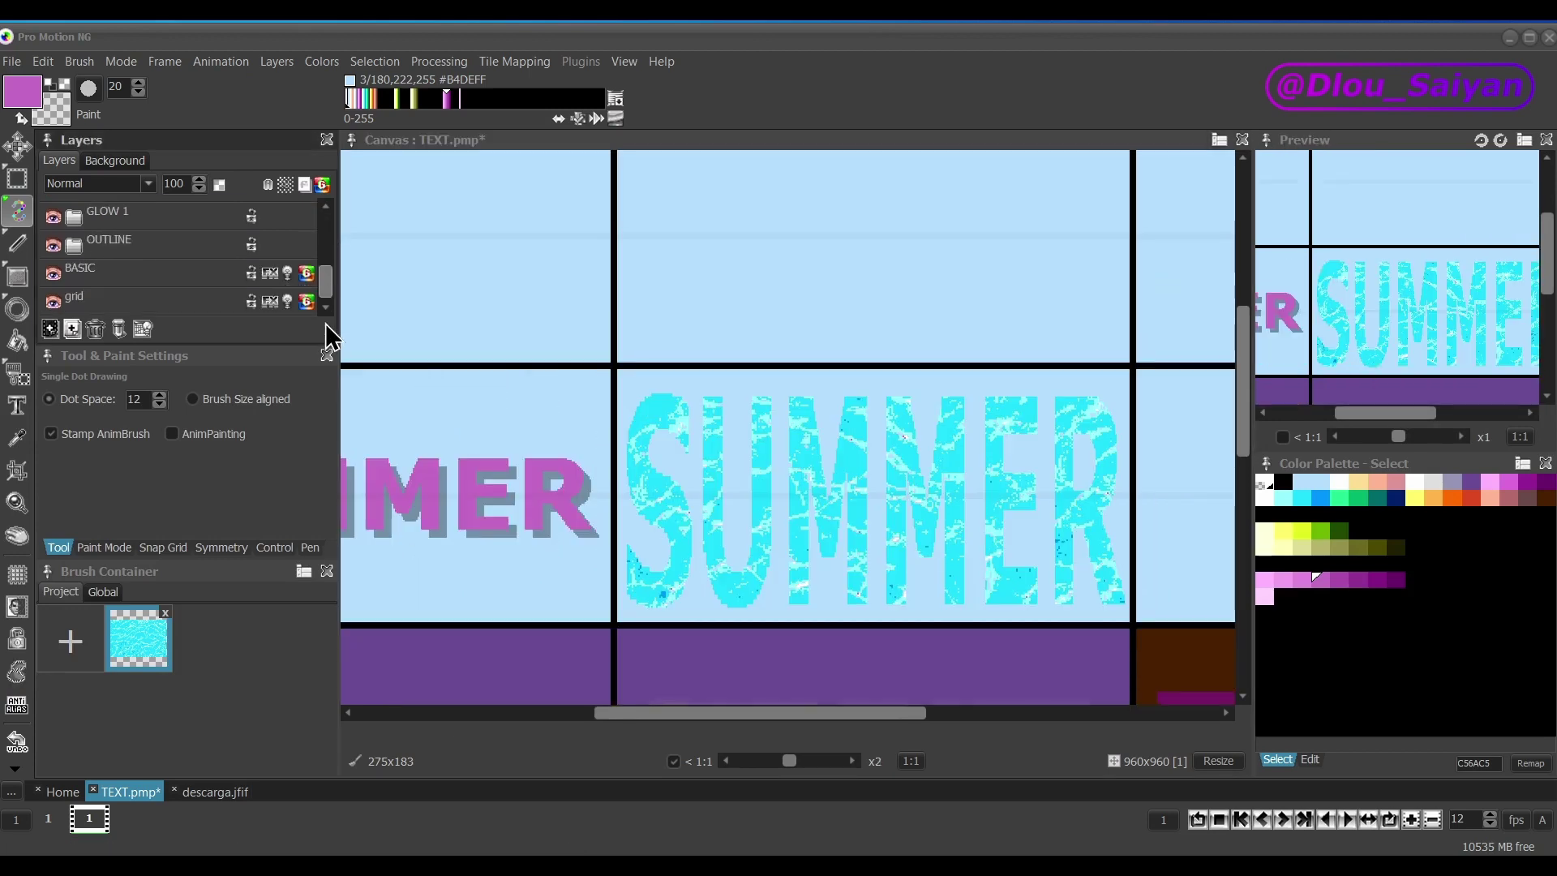
pyautogui.click(654, 372)
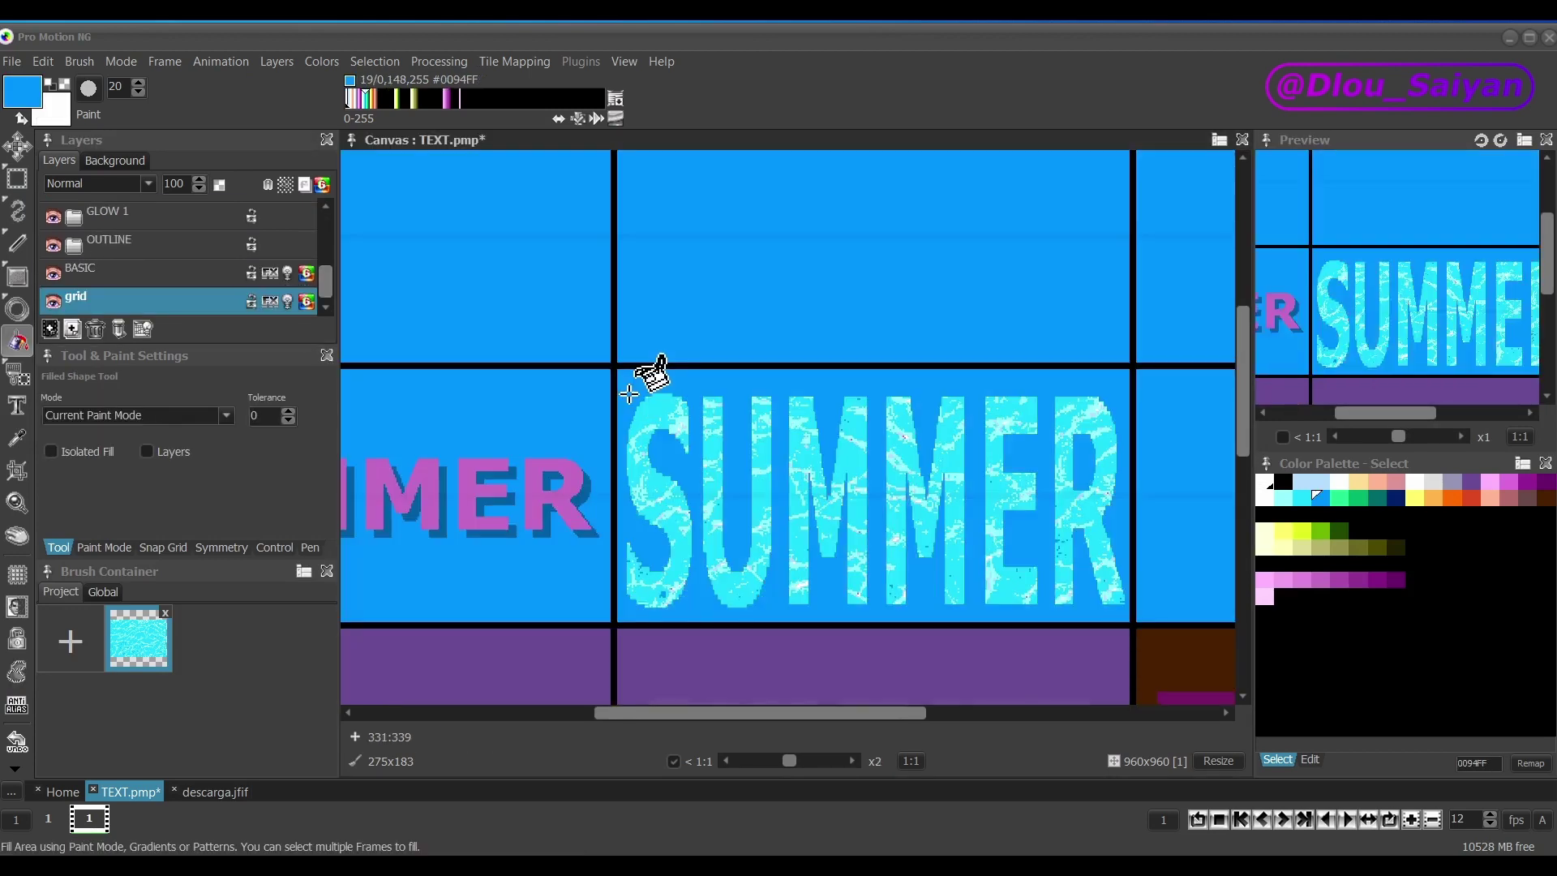
pyautogui.hotkey('ctrl', 'z')
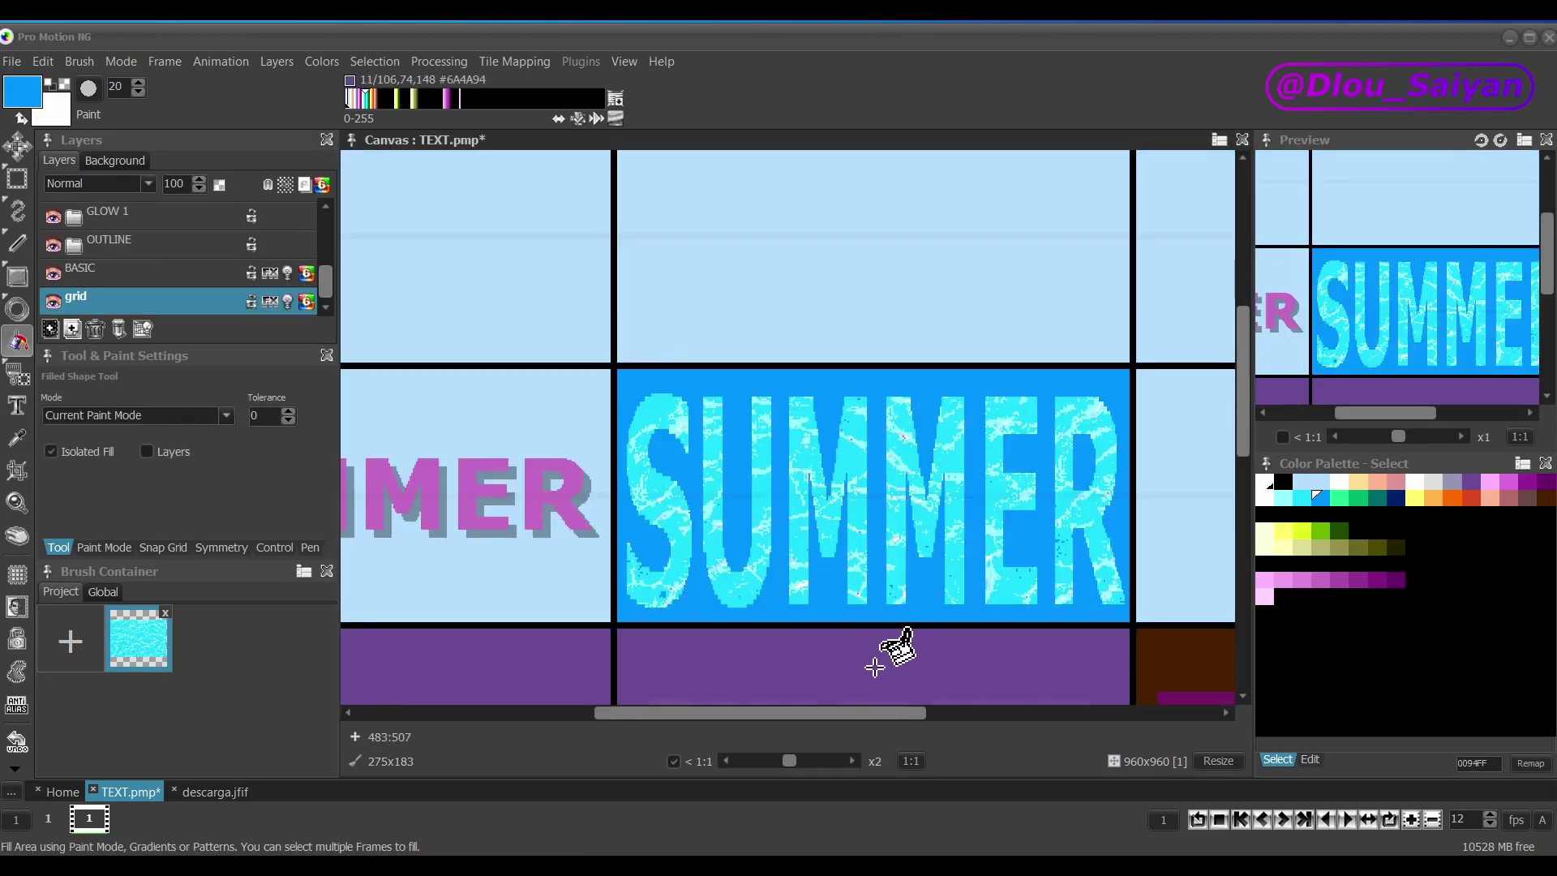
# On Layer 22, recolor the stray dark blue pixels inside the water-textured SUMMER with #20DEFF using a non-isolated fill.
pyautogui.scroll(2, 681, 592)
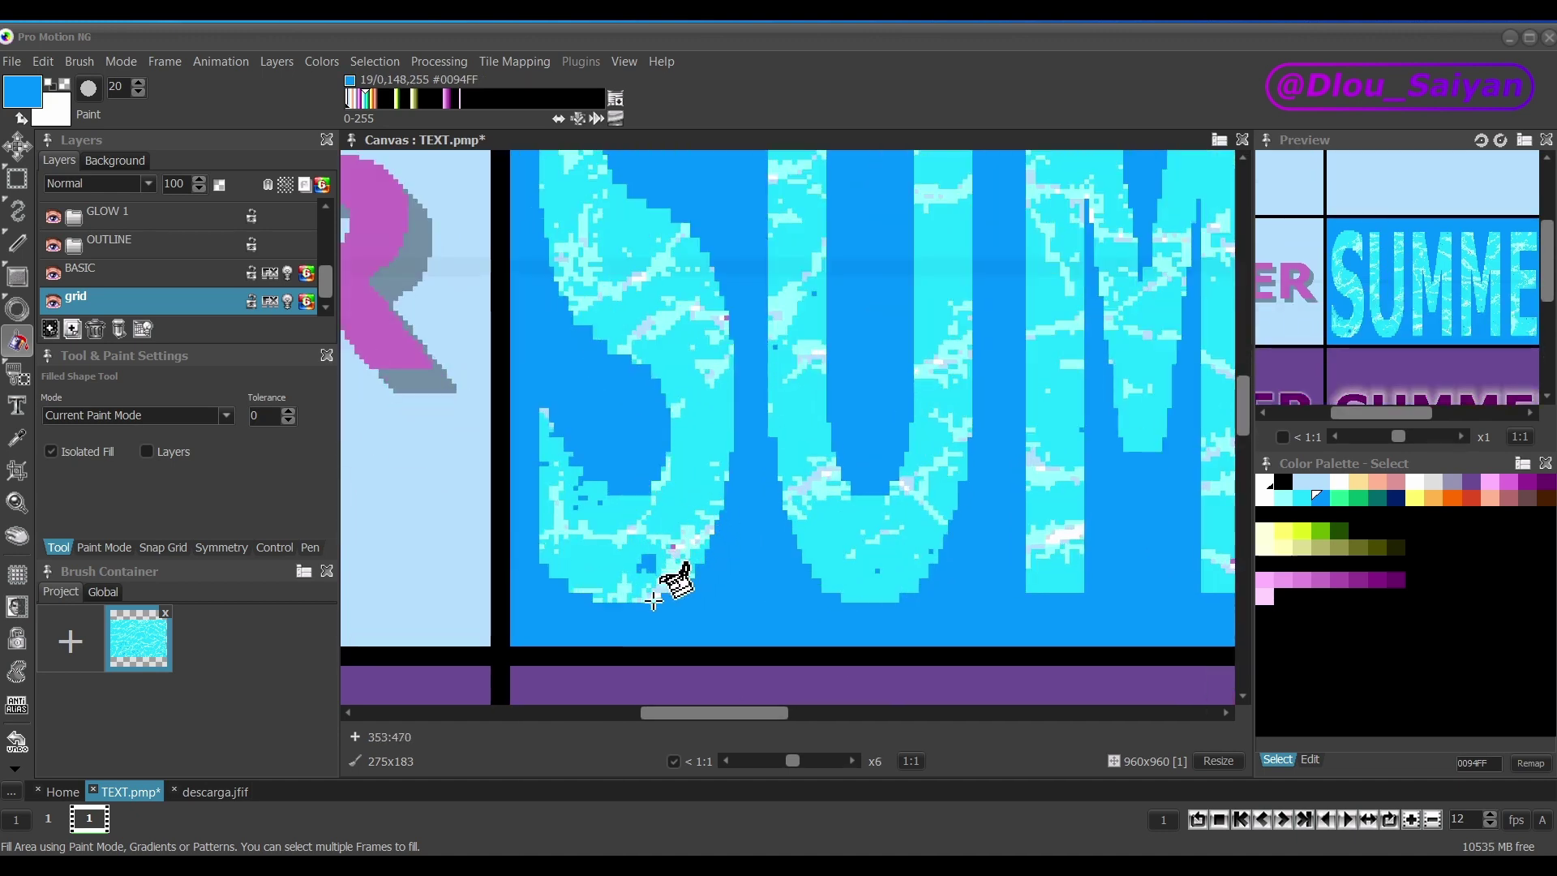
pyautogui.scroll(5, 121, 292)
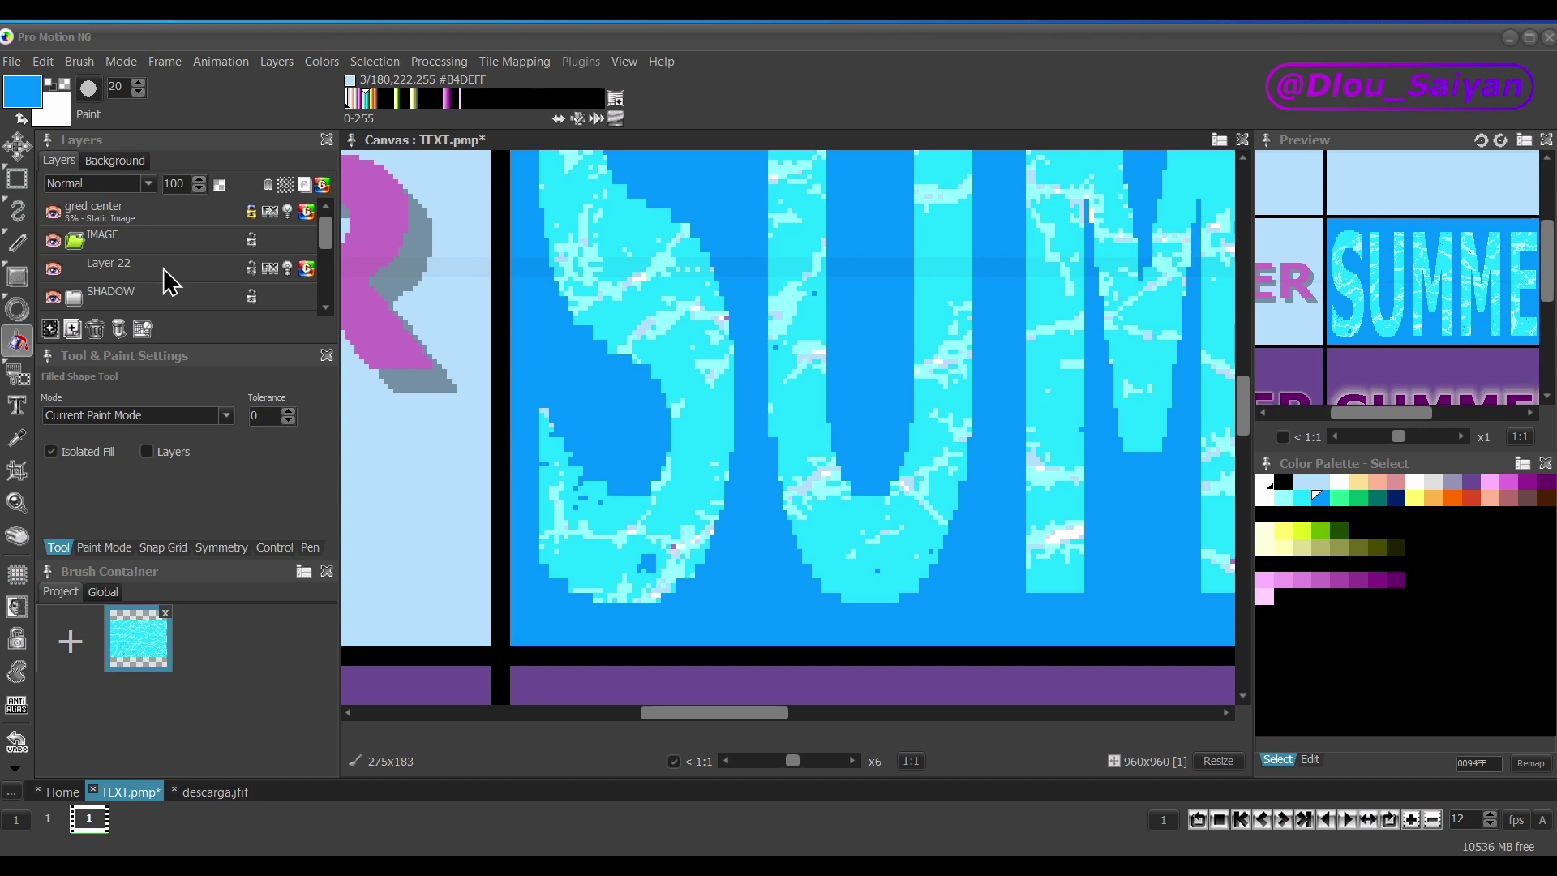
pyautogui.click(169, 280)
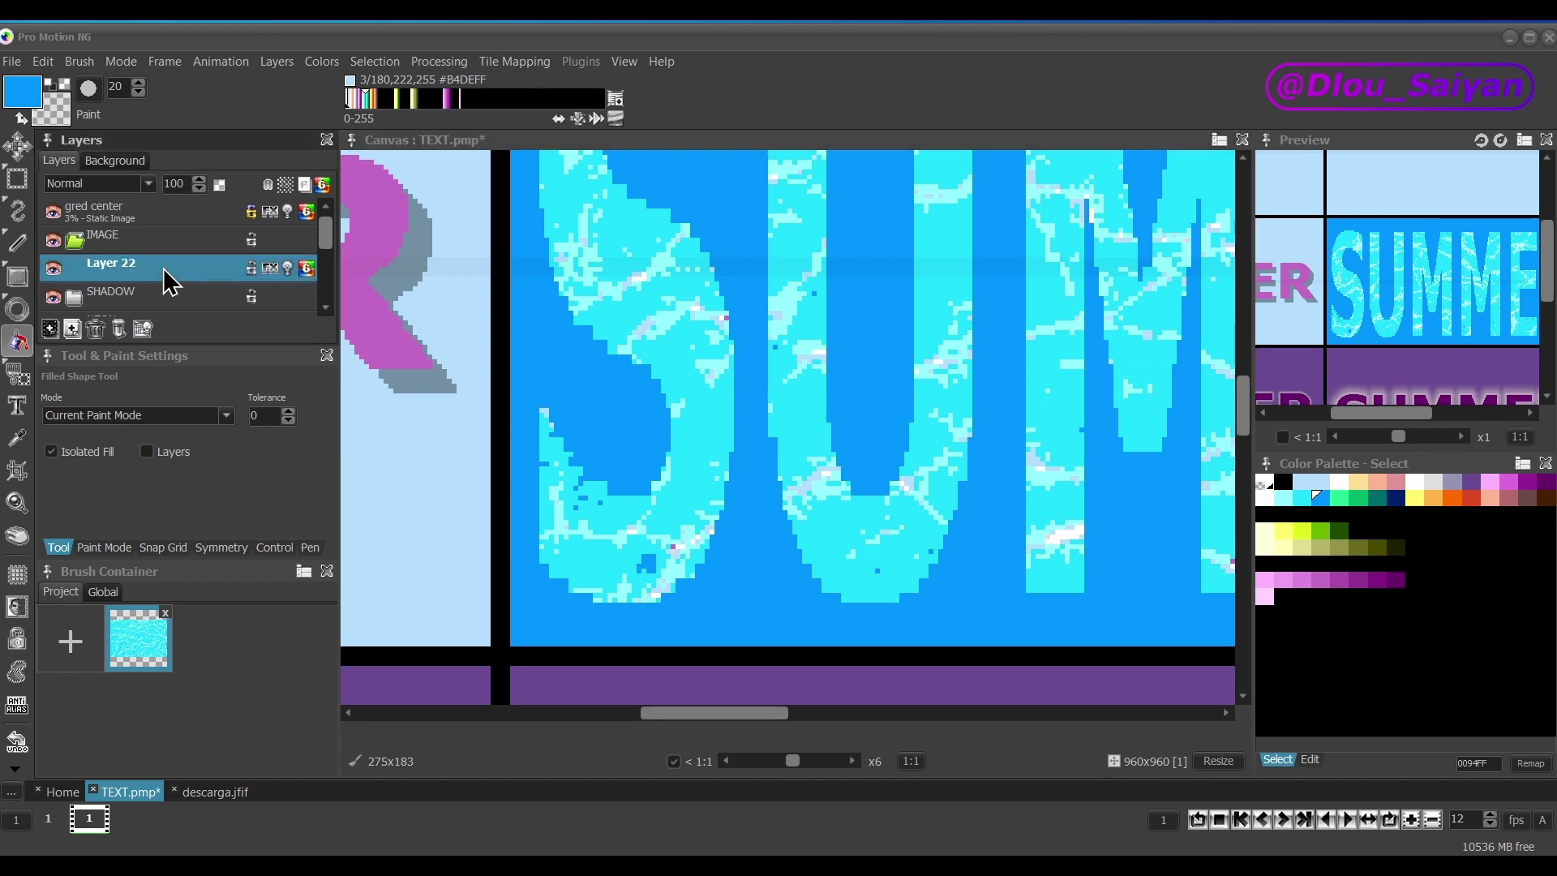
pyautogui.press('ctrl')
pyautogui.click(609, 559)
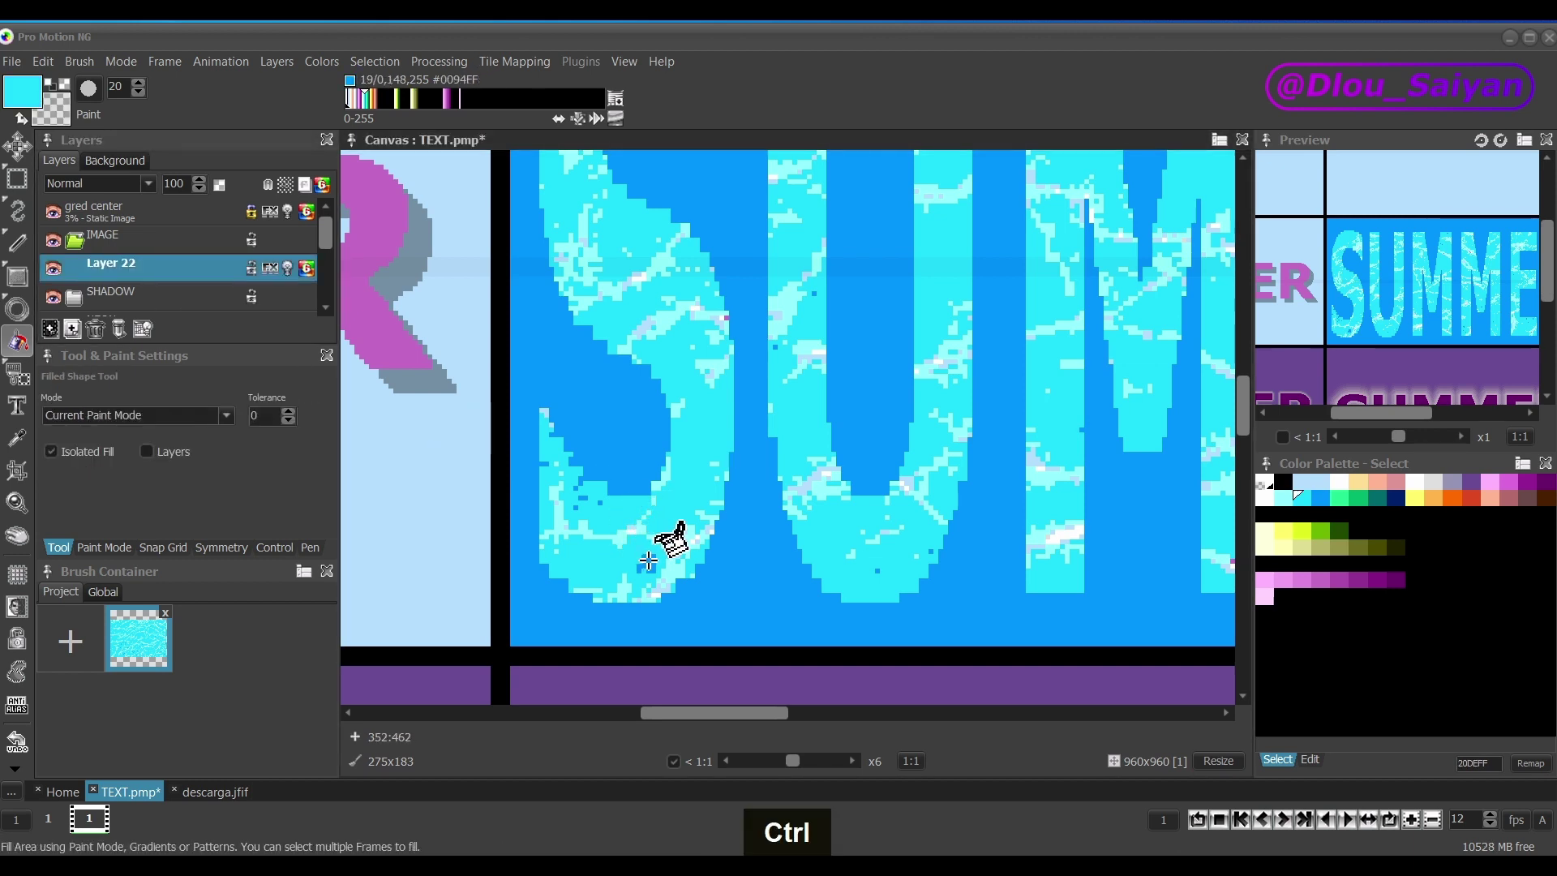
pyautogui.click(51, 452)
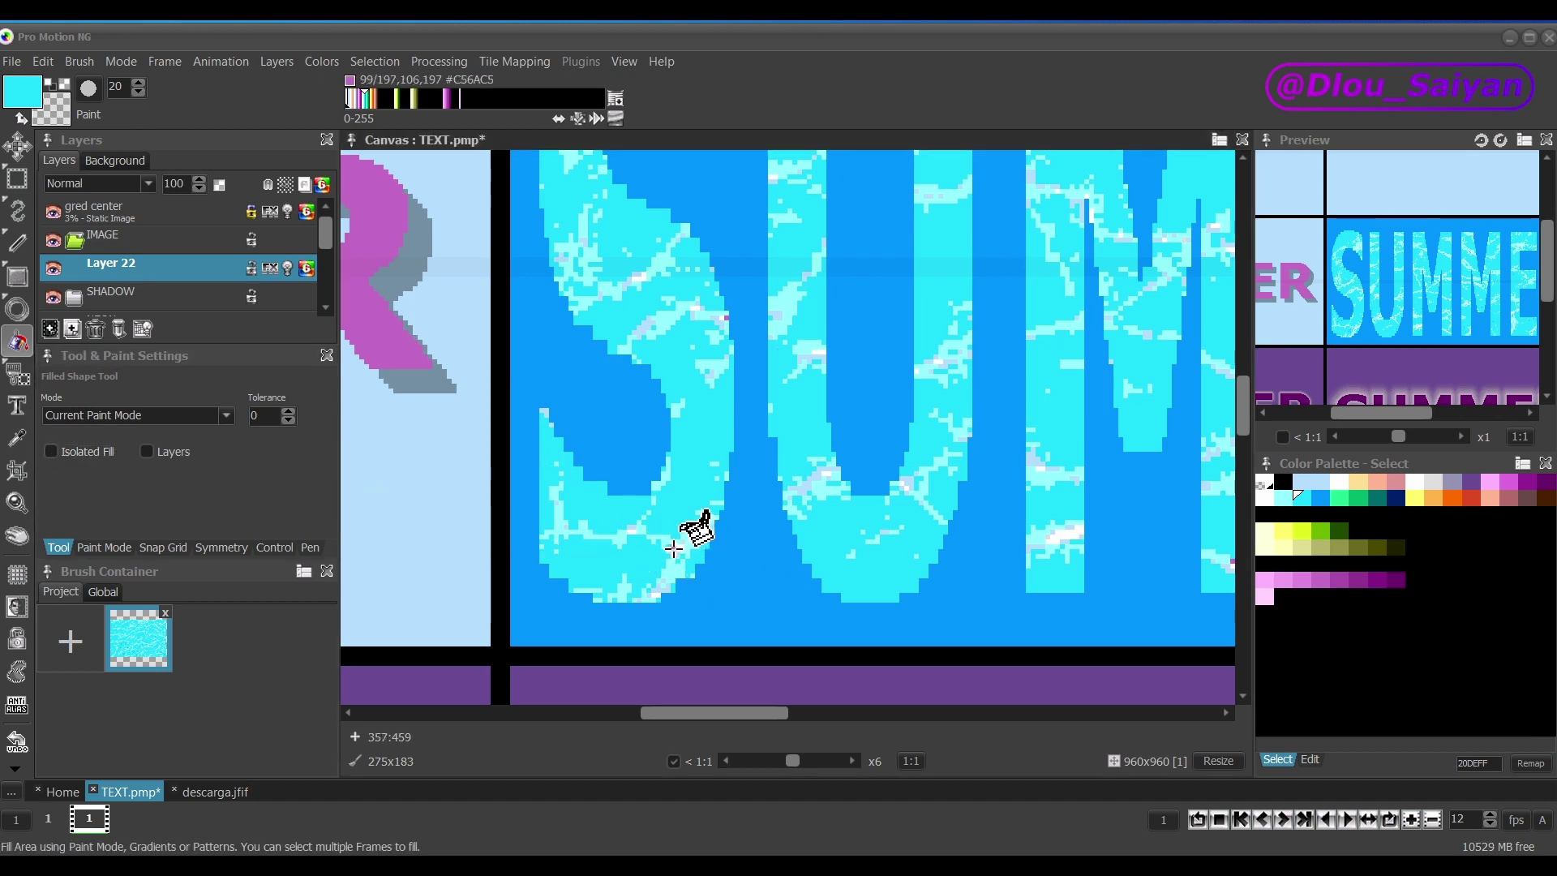
pyautogui.scroll(-2, 747, 527)
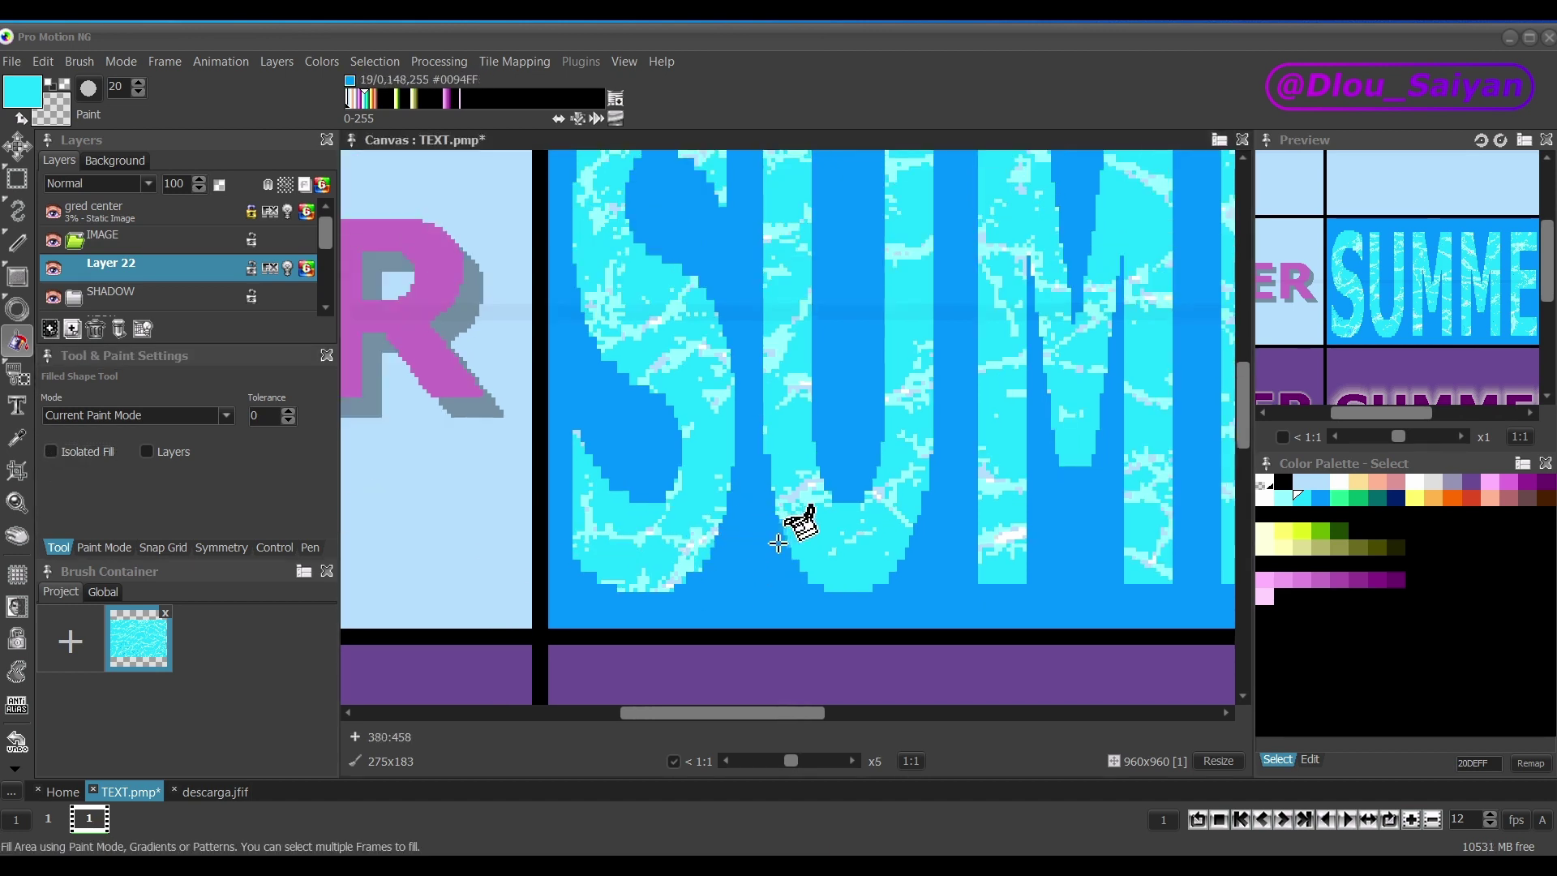
# Add a group named GRADIENT above the IMAGE group, with a new layer inside it.
pyautogui.moveTo(703, 713); pyautogui.dragTo(777, 709)
pyautogui.hotkey('ctrl', 'z')
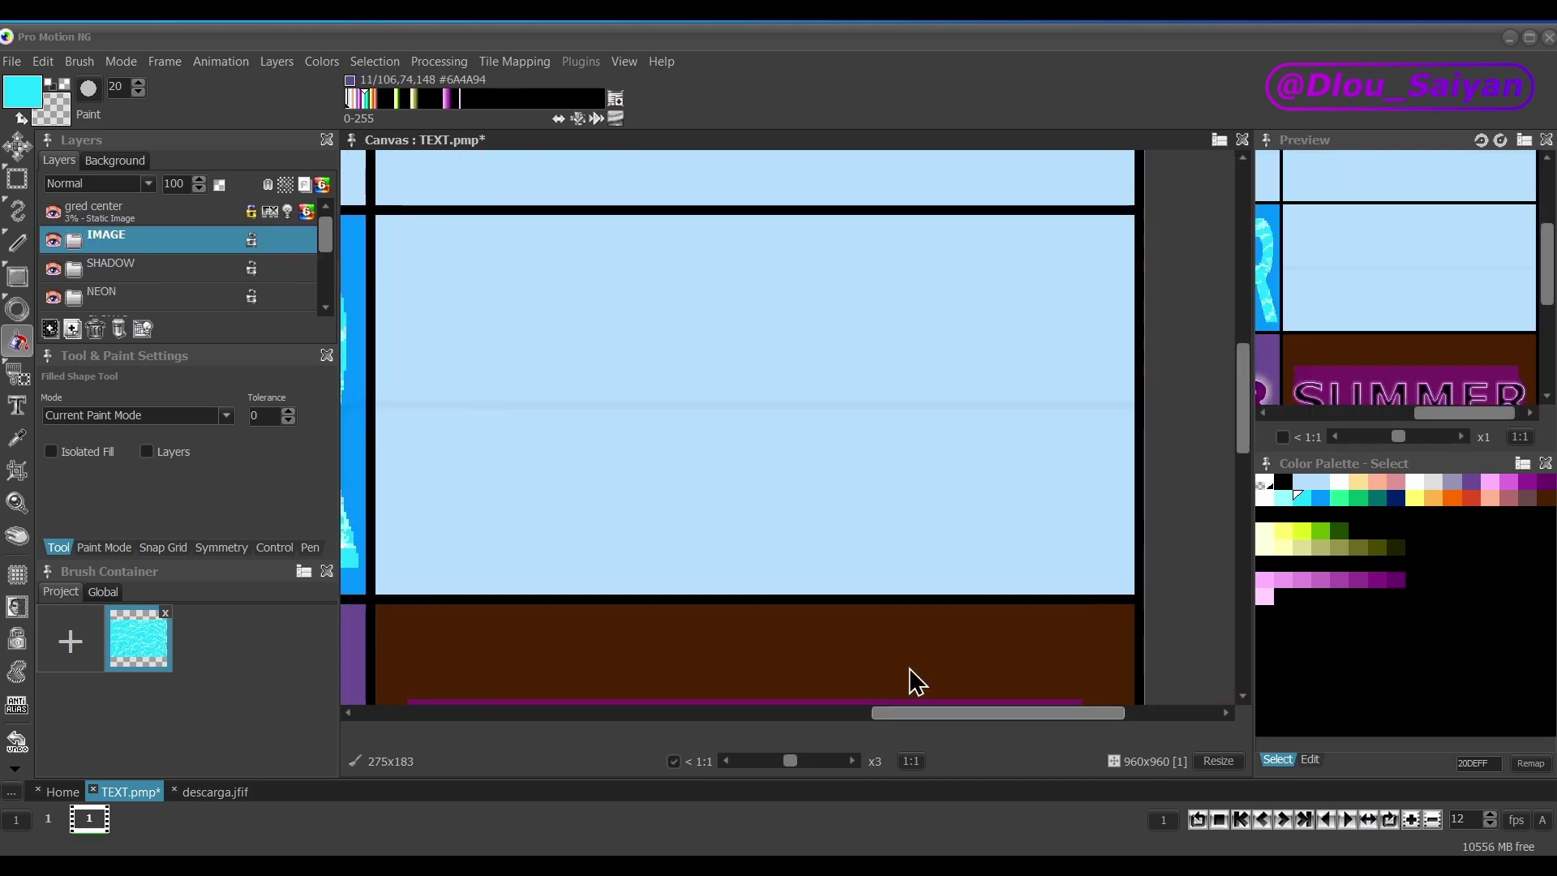
pyautogui.click(72, 328)
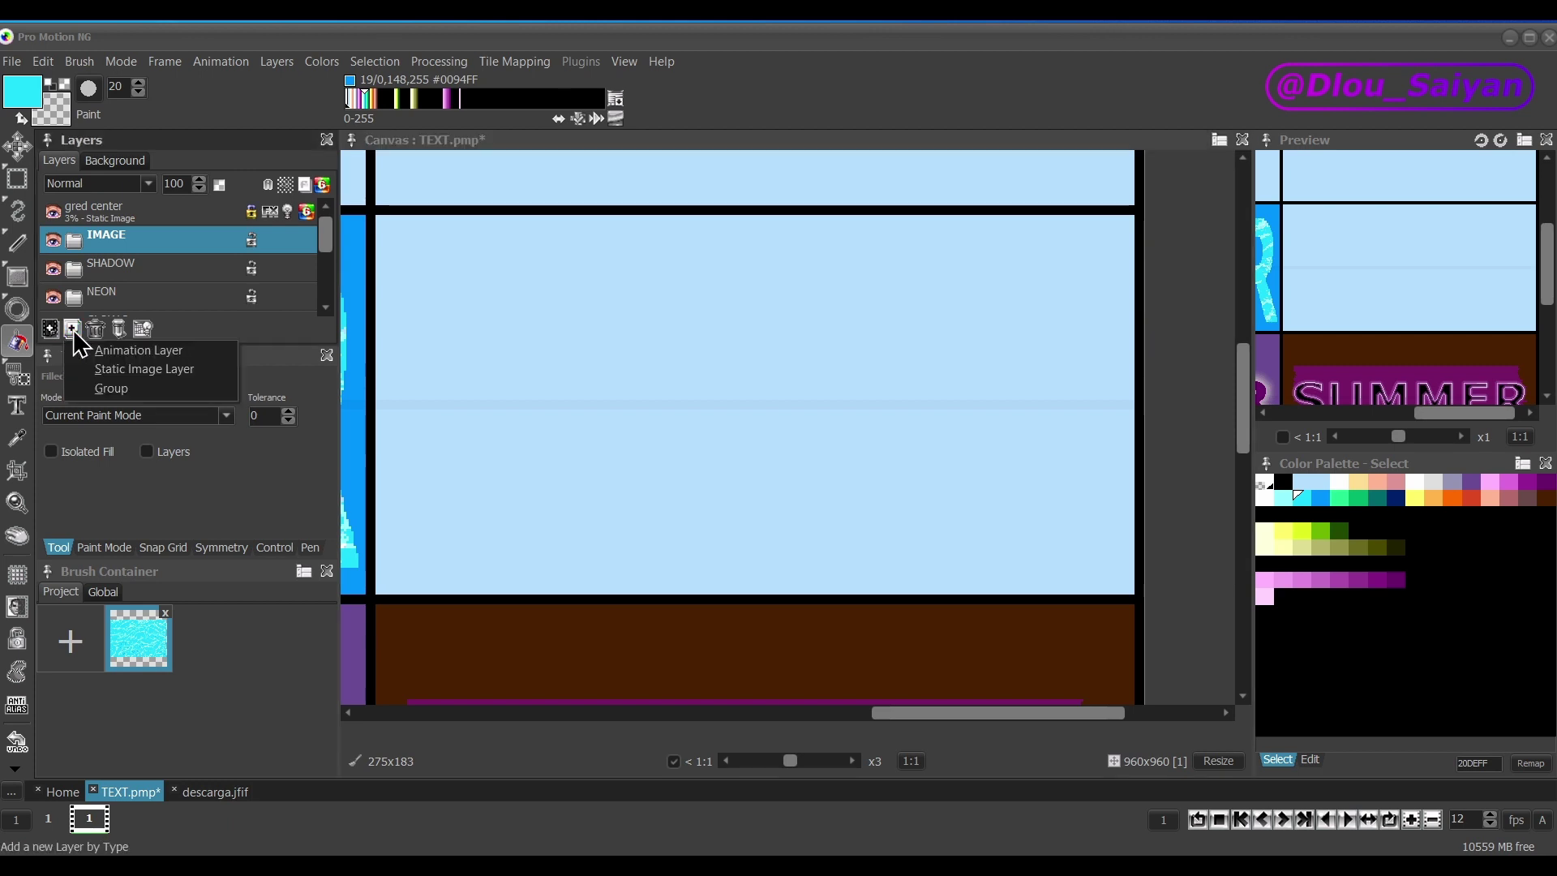
pyautogui.click(125, 388)
# Place a bold Verdana 36 SUMMER in #FFB494 in the empty cell beside the water version and stretch it to 291x139.
pyautogui.press('t')
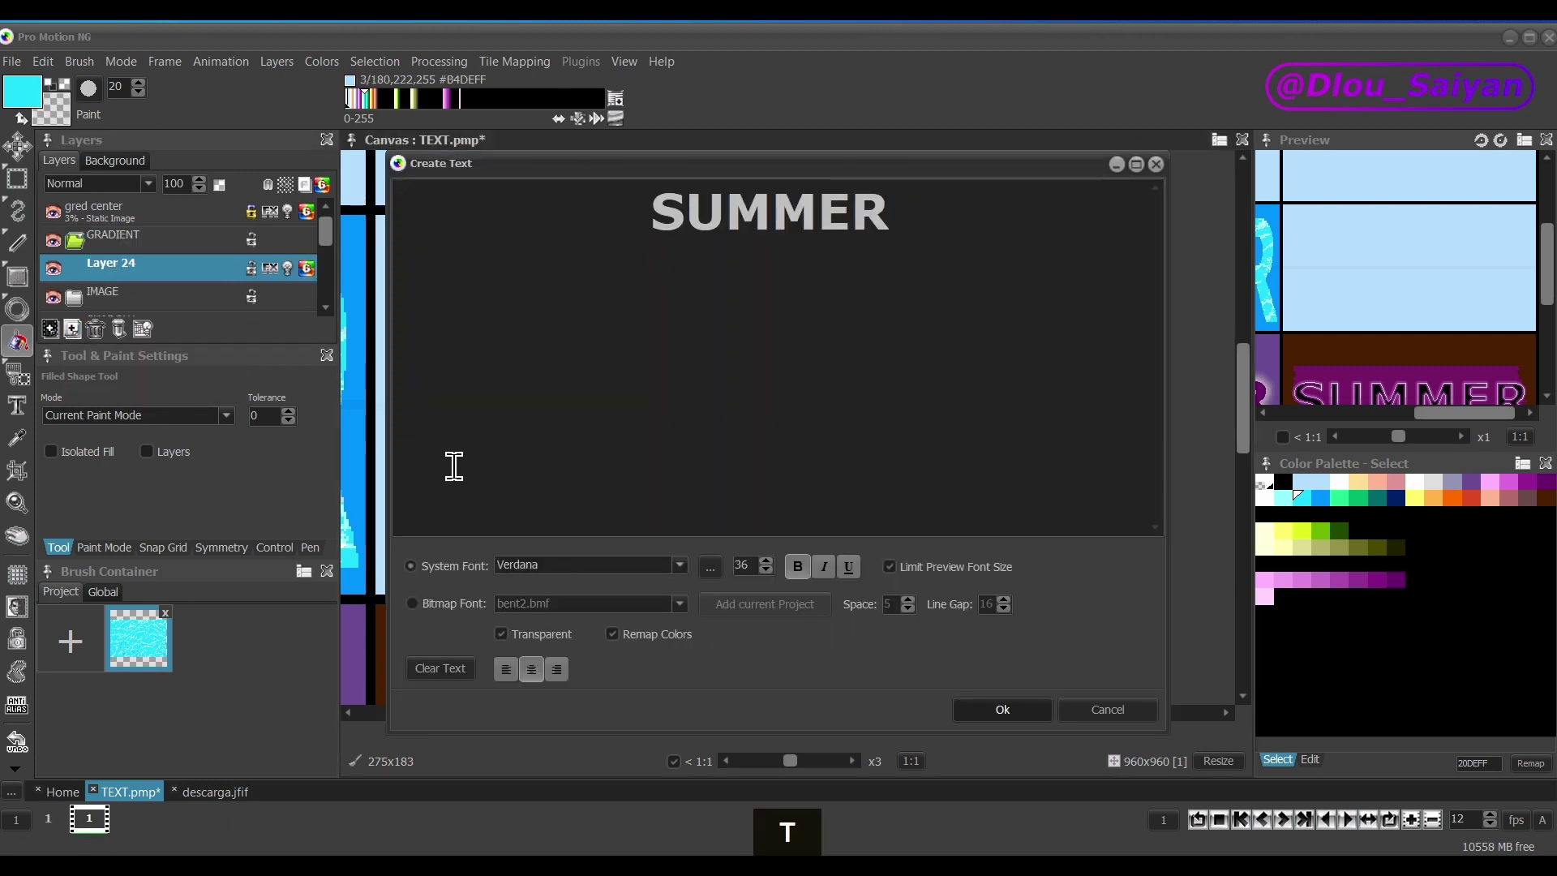
pyautogui.click(1012, 716)
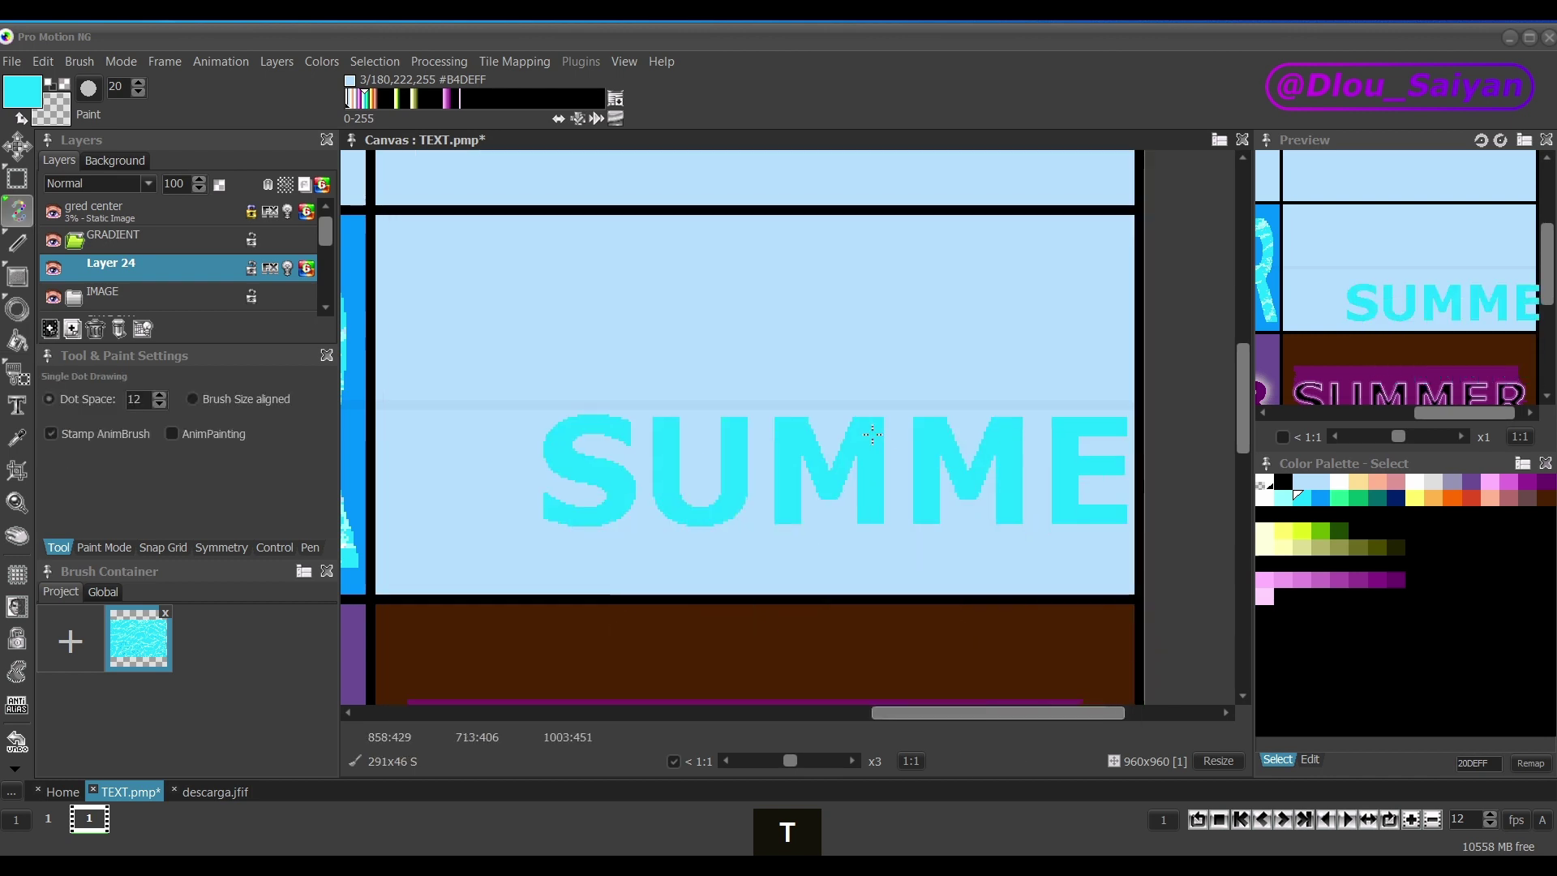
pyautogui.click(759, 408)
pyautogui.hotkey('ctrl', 't')
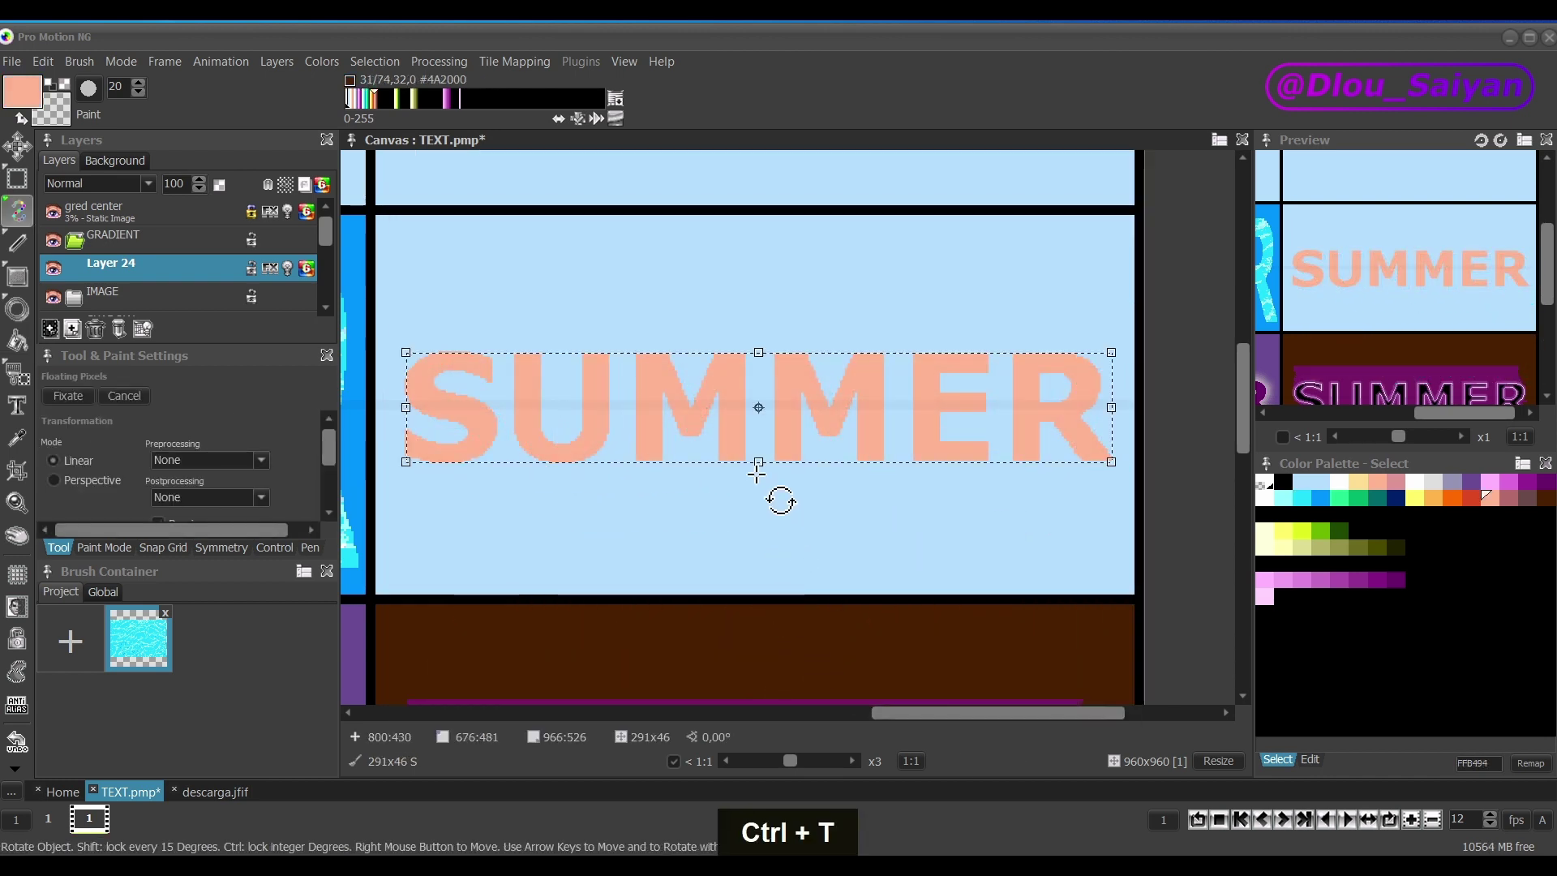
pyautogui.moveTo(758, 461); pyautogui.dragTo(756, 575)
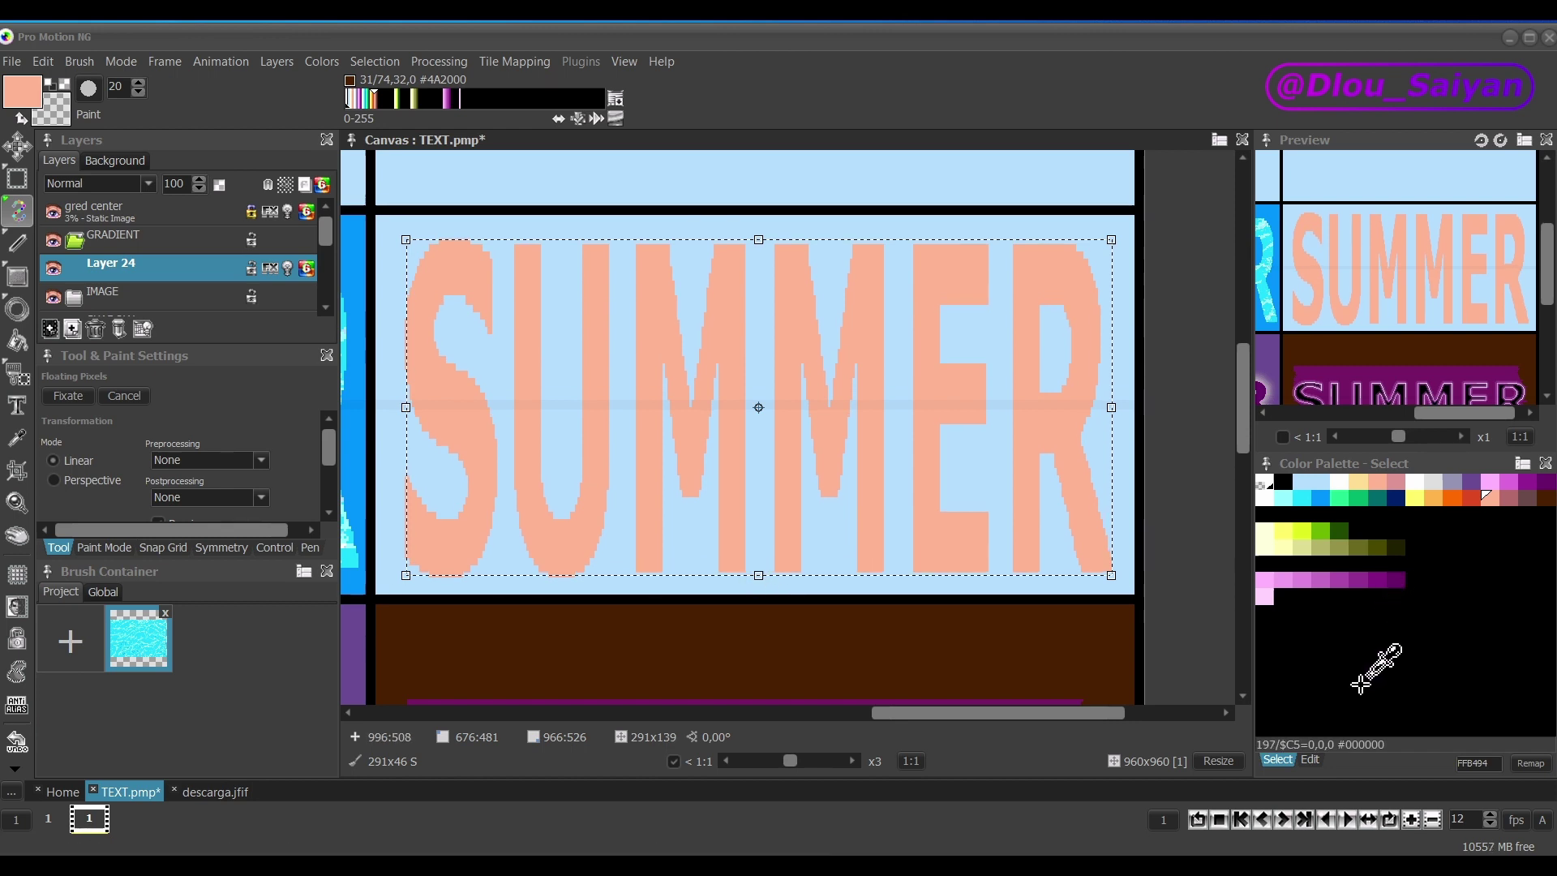
# Define an eight-color gradient from the light pink to dark purple row of the palette.
pyautogui.click(1311, 760)
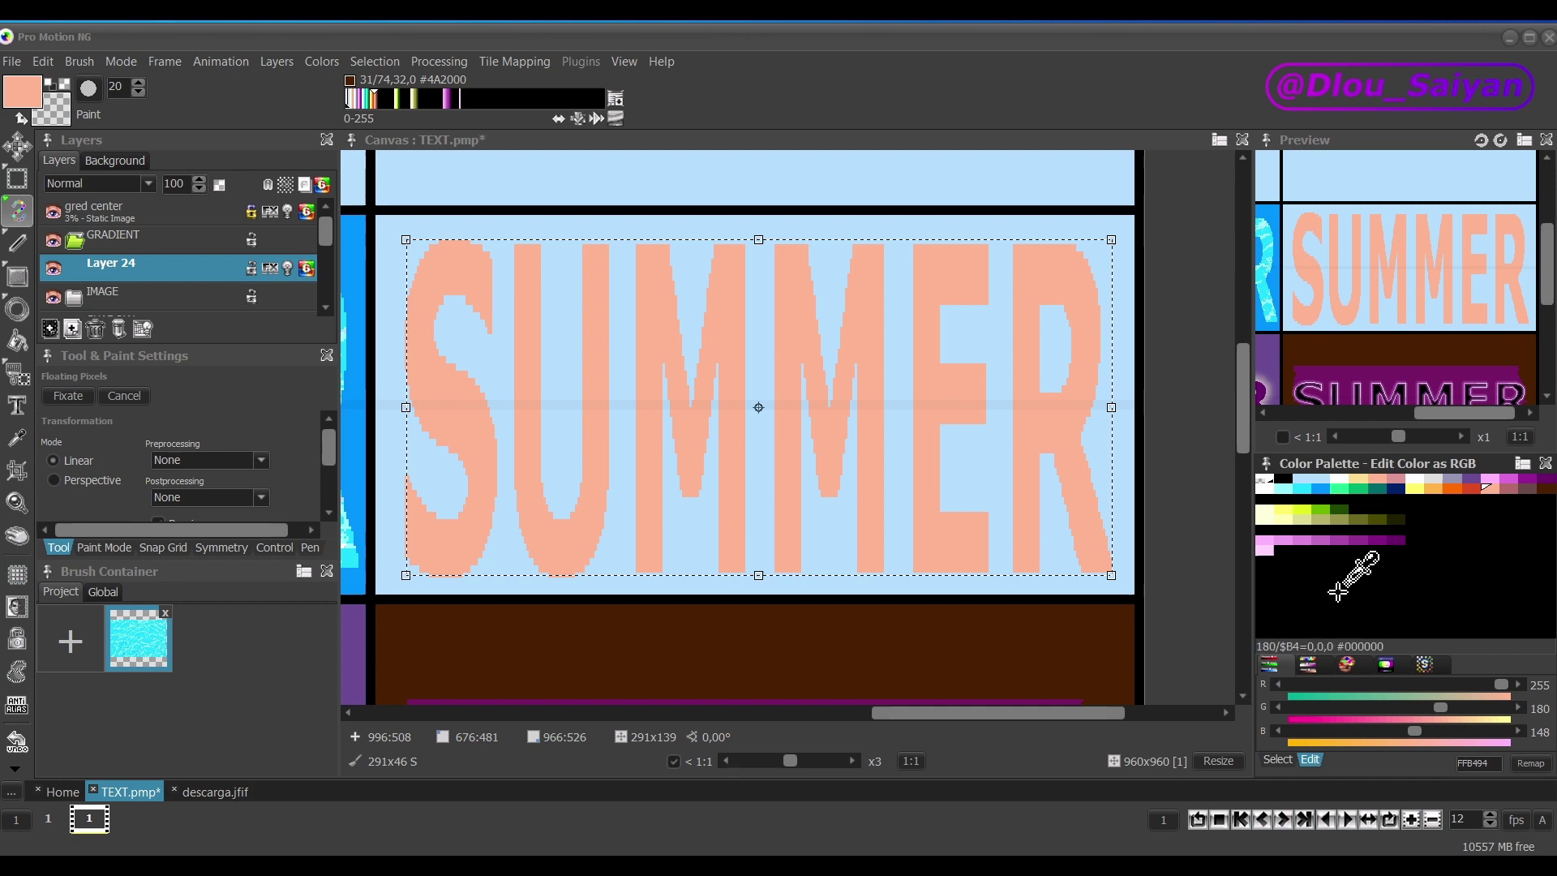
pyautogui.click(1346, 665)
pyautogui.moveTo(1260, 538); pyautogui.dragTo(1359, 539)
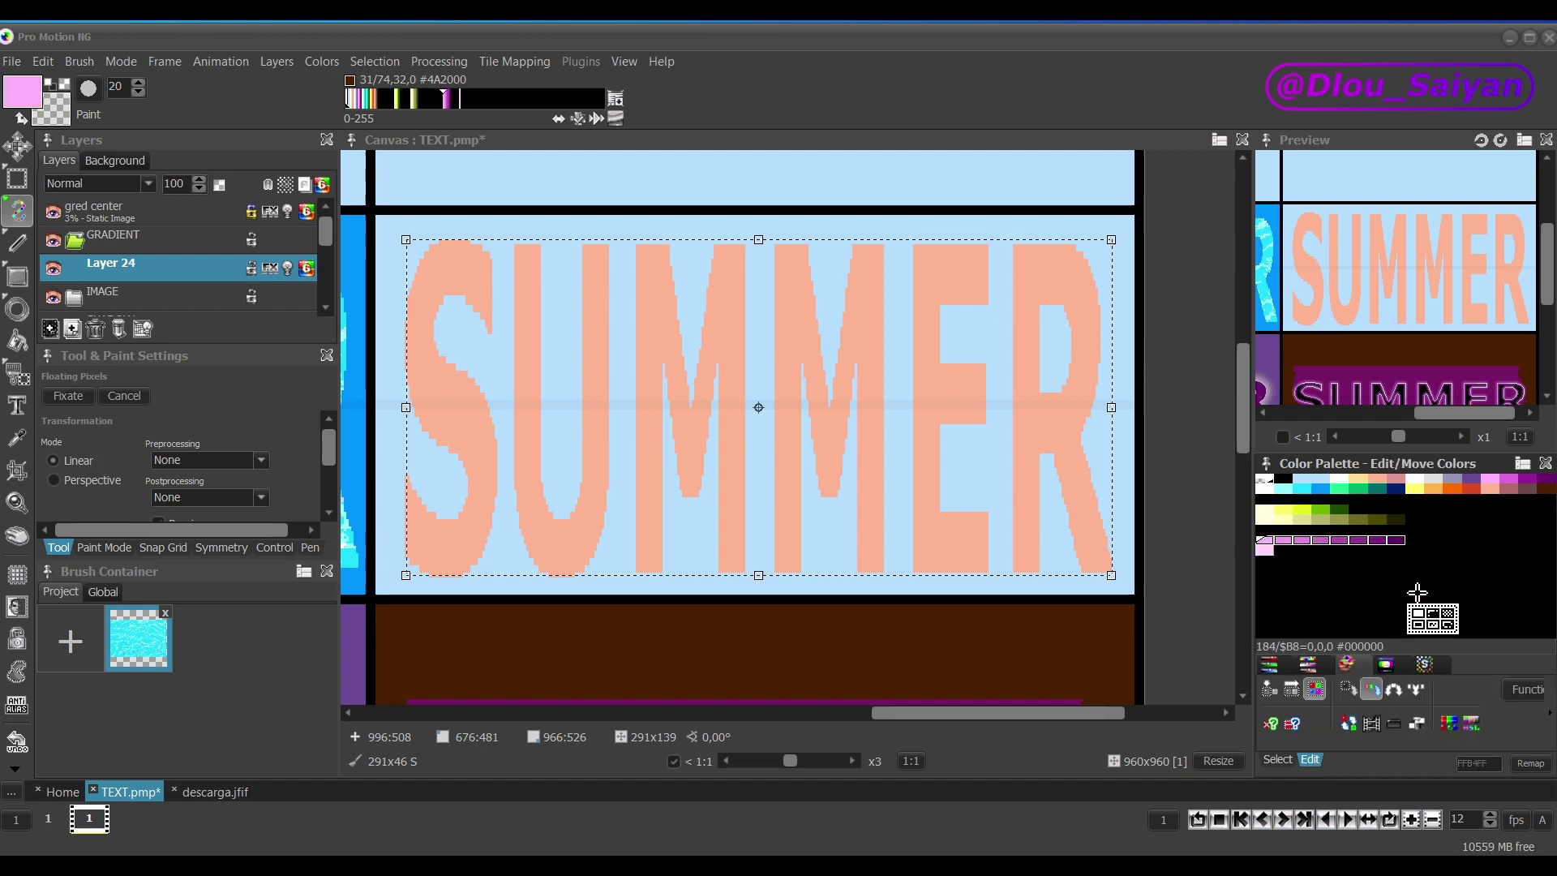
pyautogui.press('q')
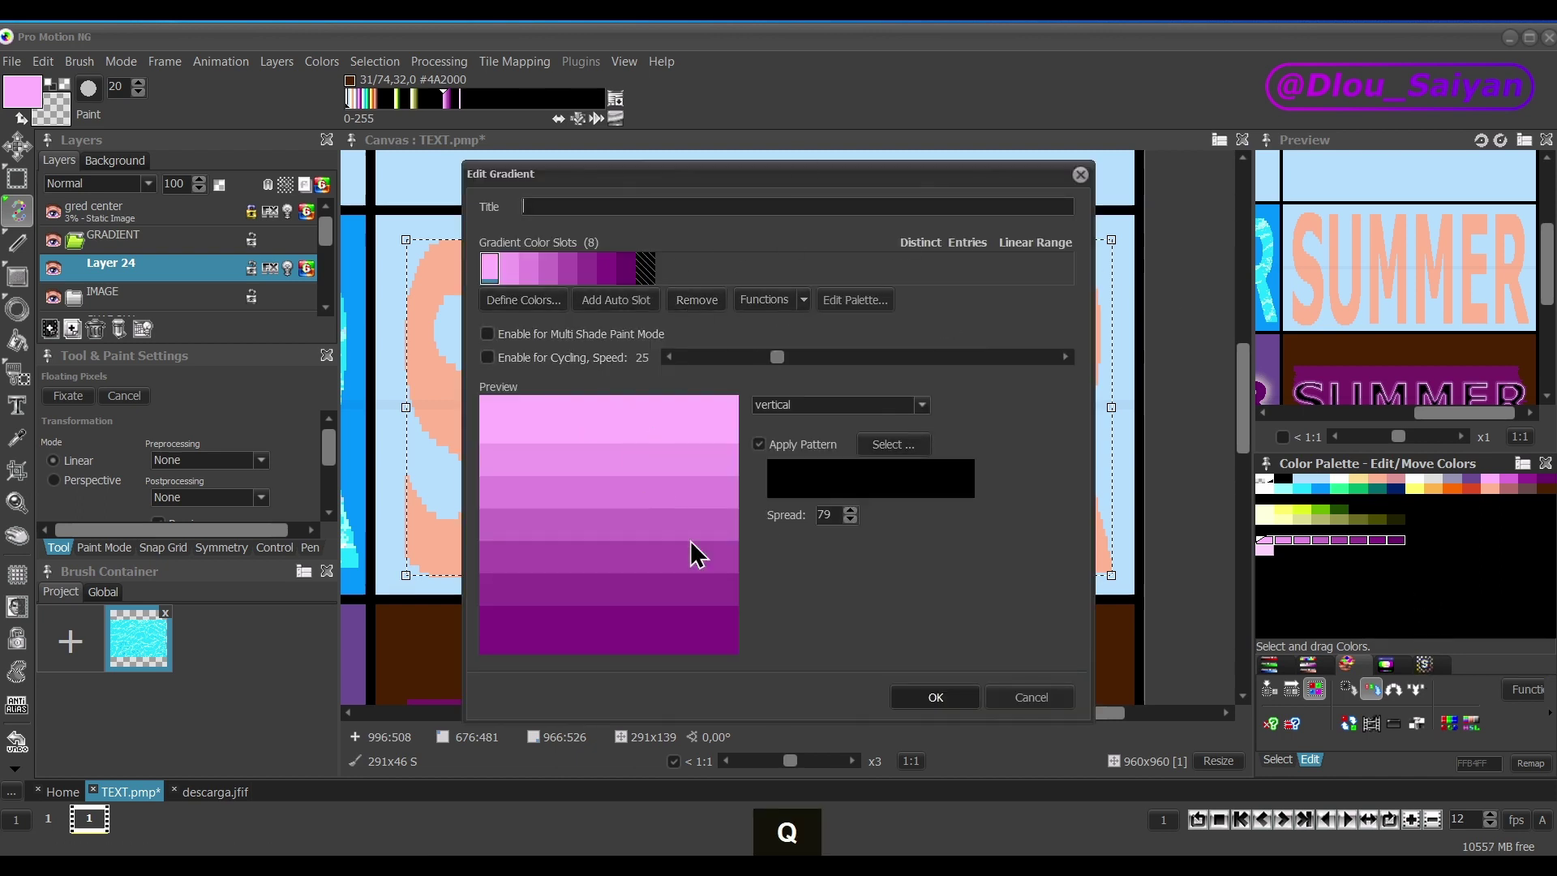
pyautogui.click(941, 699)
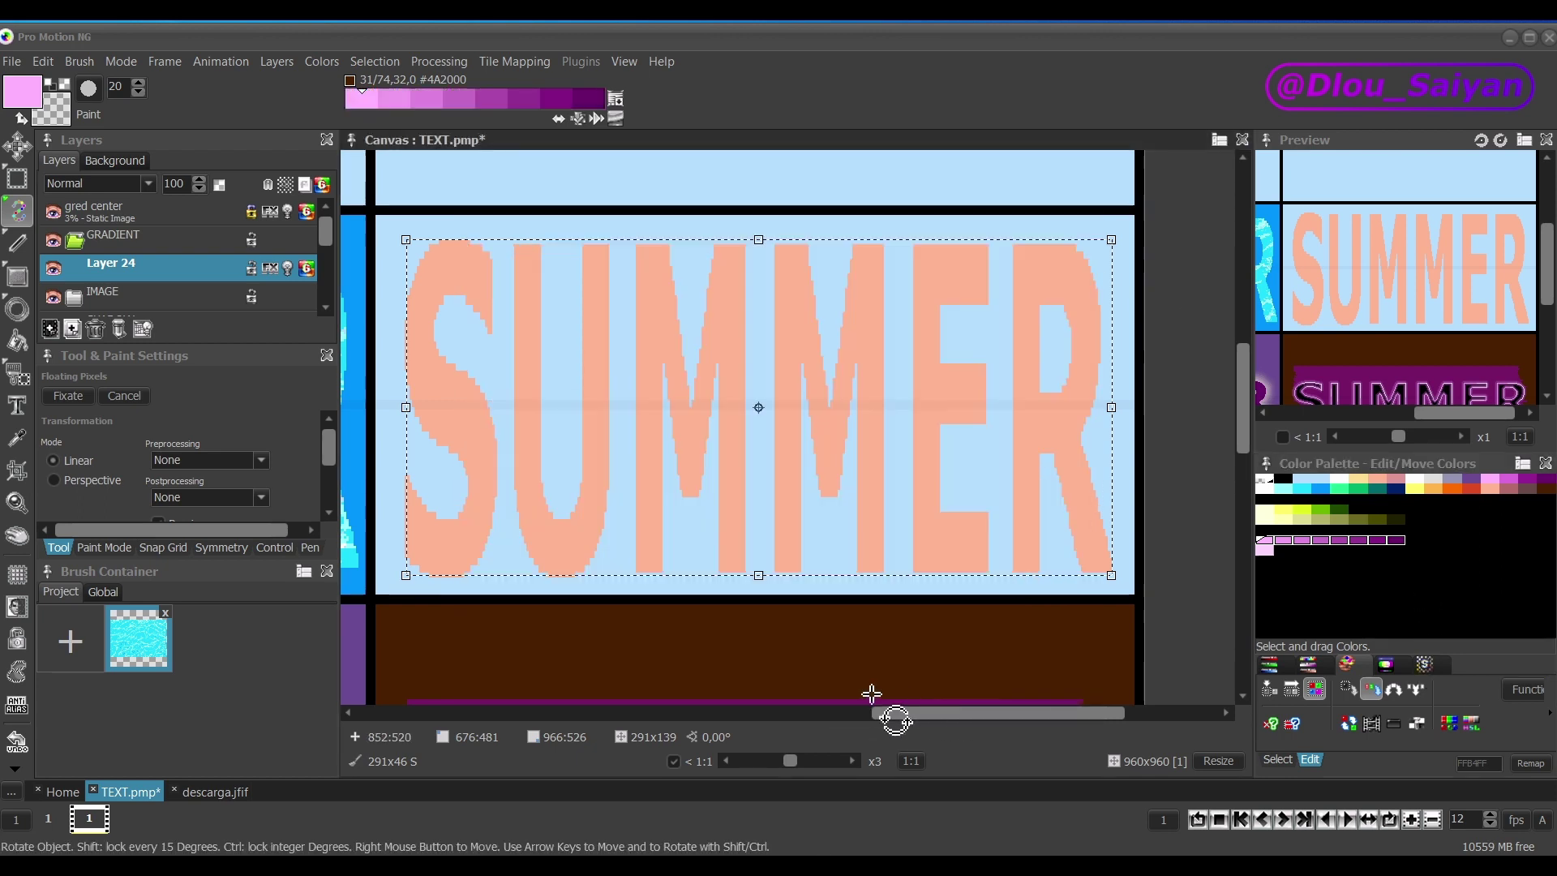
# Fill the stretched SUMMER with the pink-to-purple Vertical Gradient, using a dither pattern with spread 100.
pyautogui.click(19, 343)
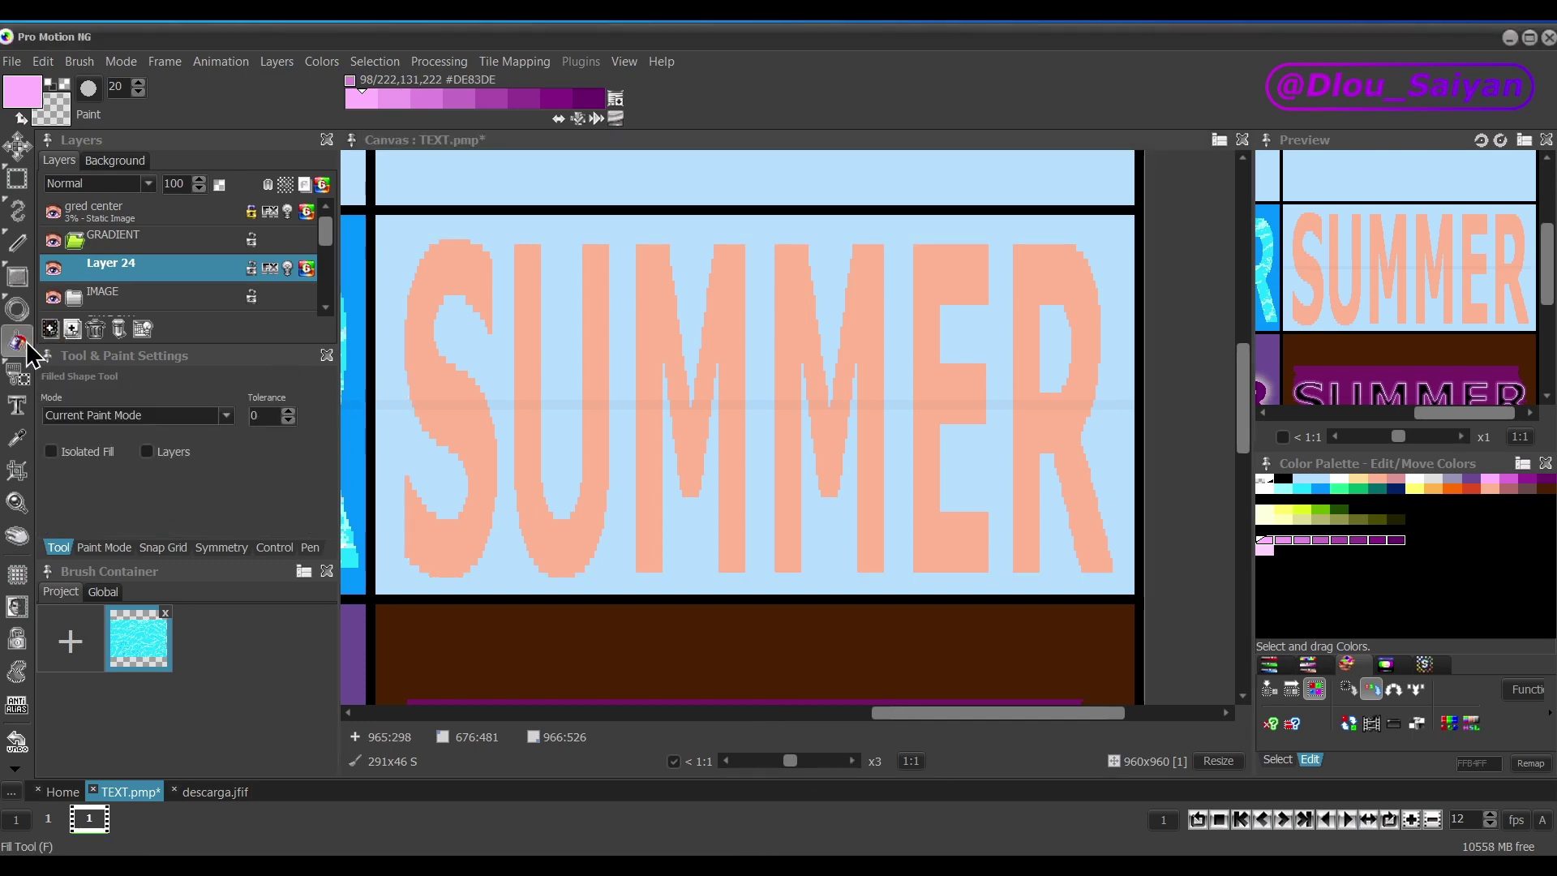
pyautogui.click(154, 427)
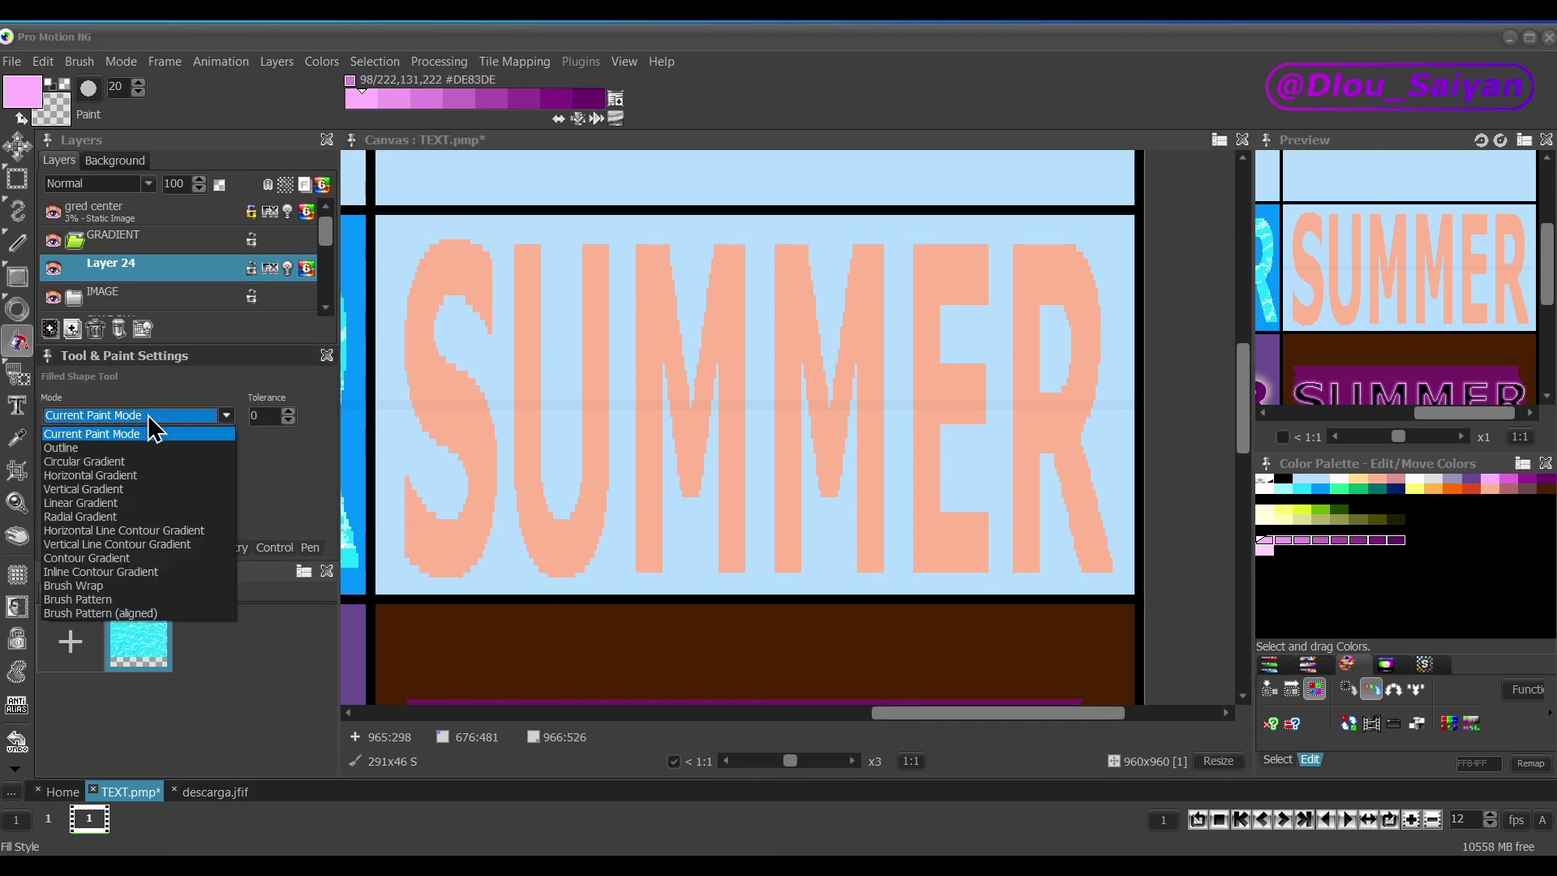
pyautogui.click(131, 487)
pyautogui.hotkey('ctrl', 'z')
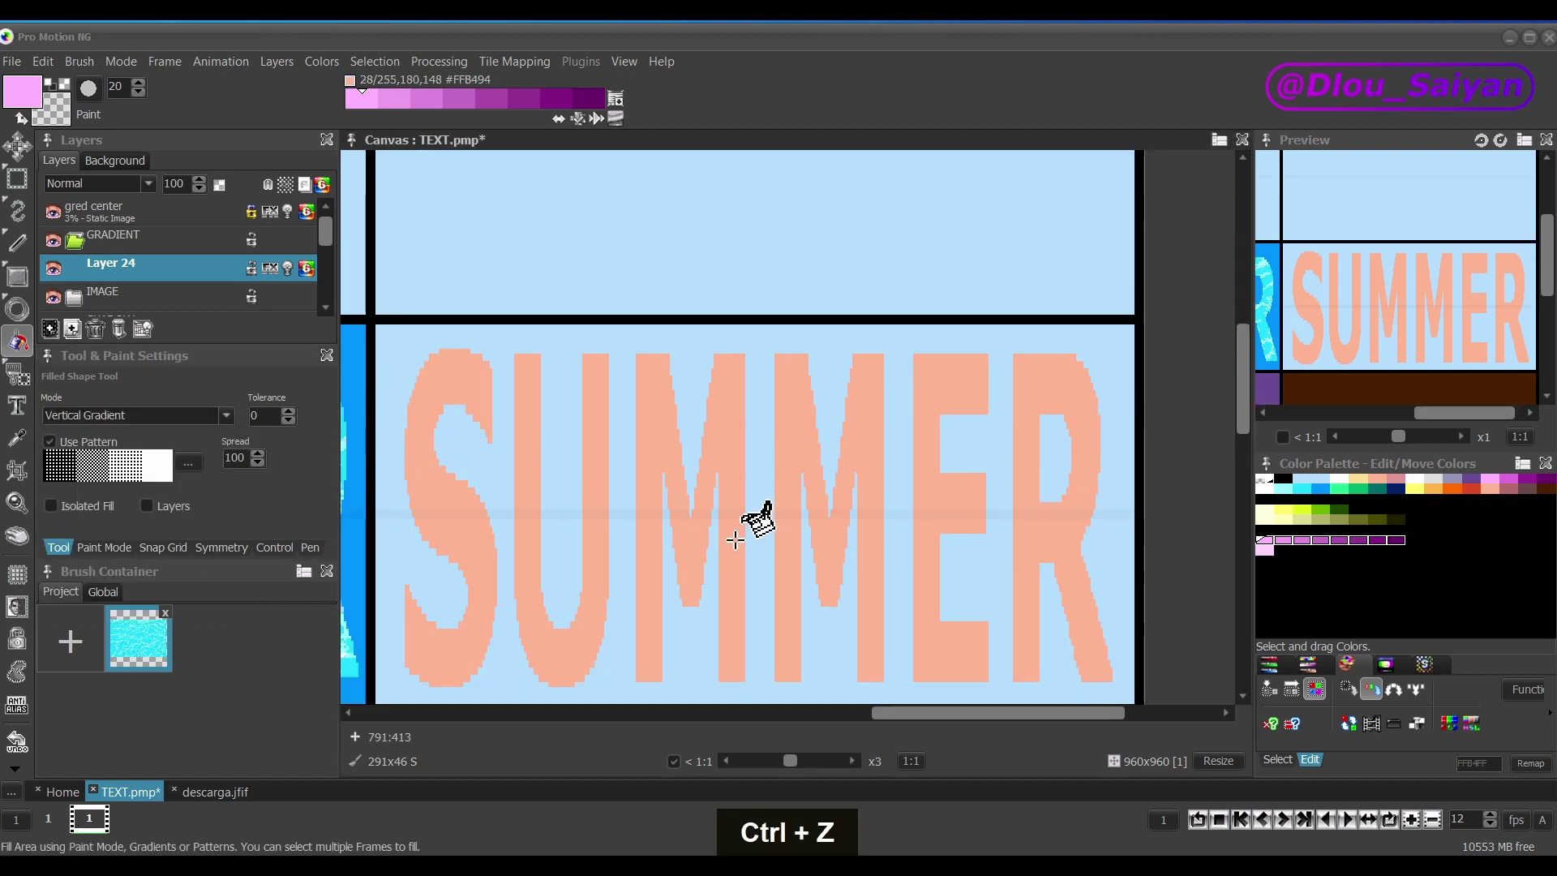
pyautogui.click(736, 516)
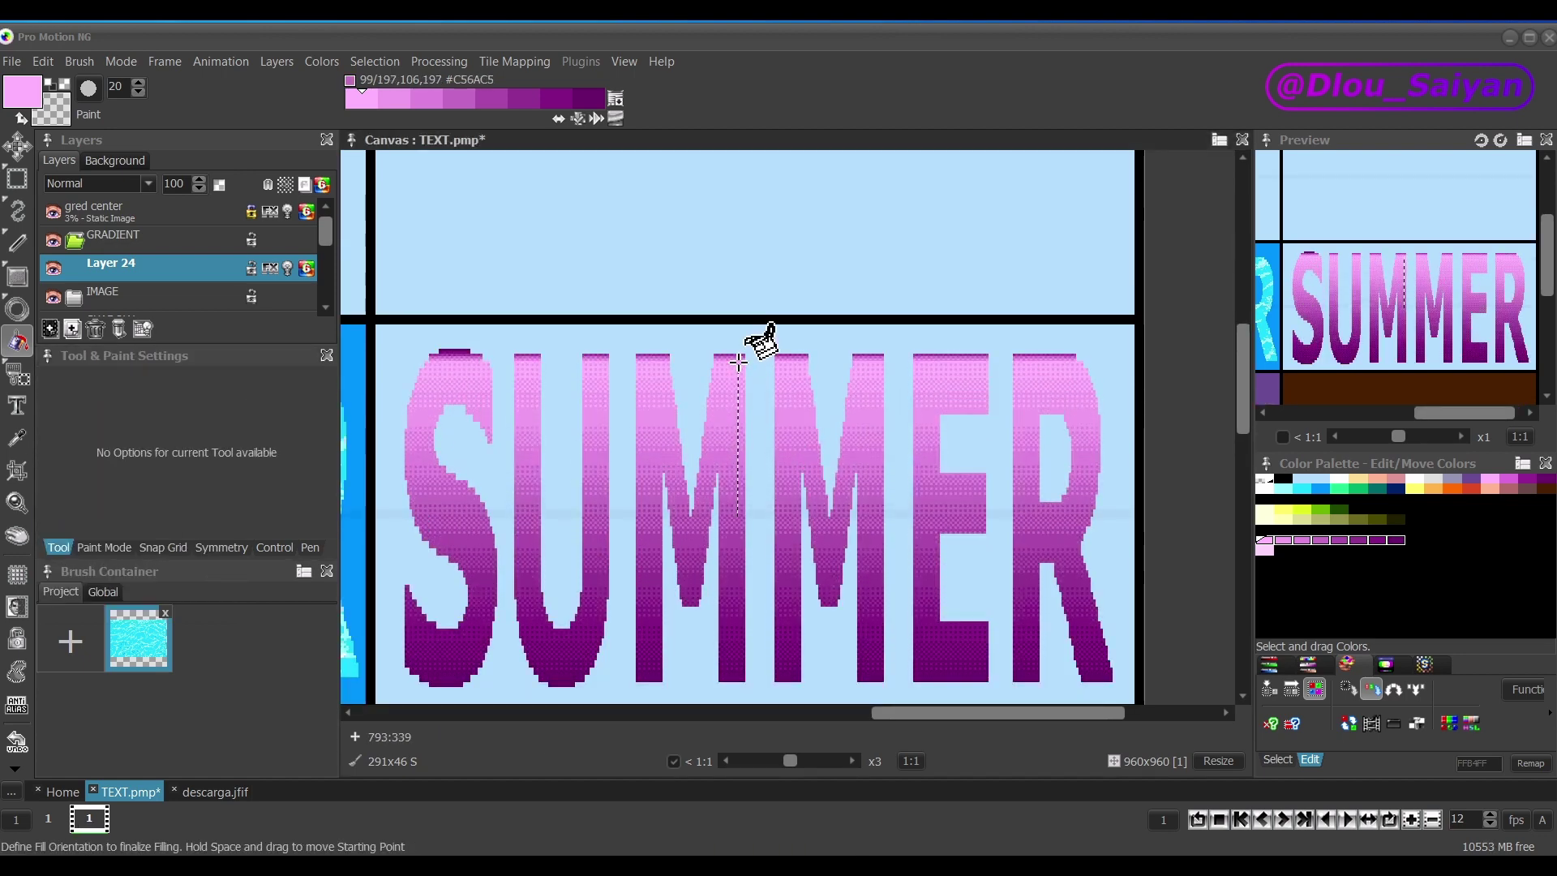
pyautogui.scroll(-1, 719, 575)
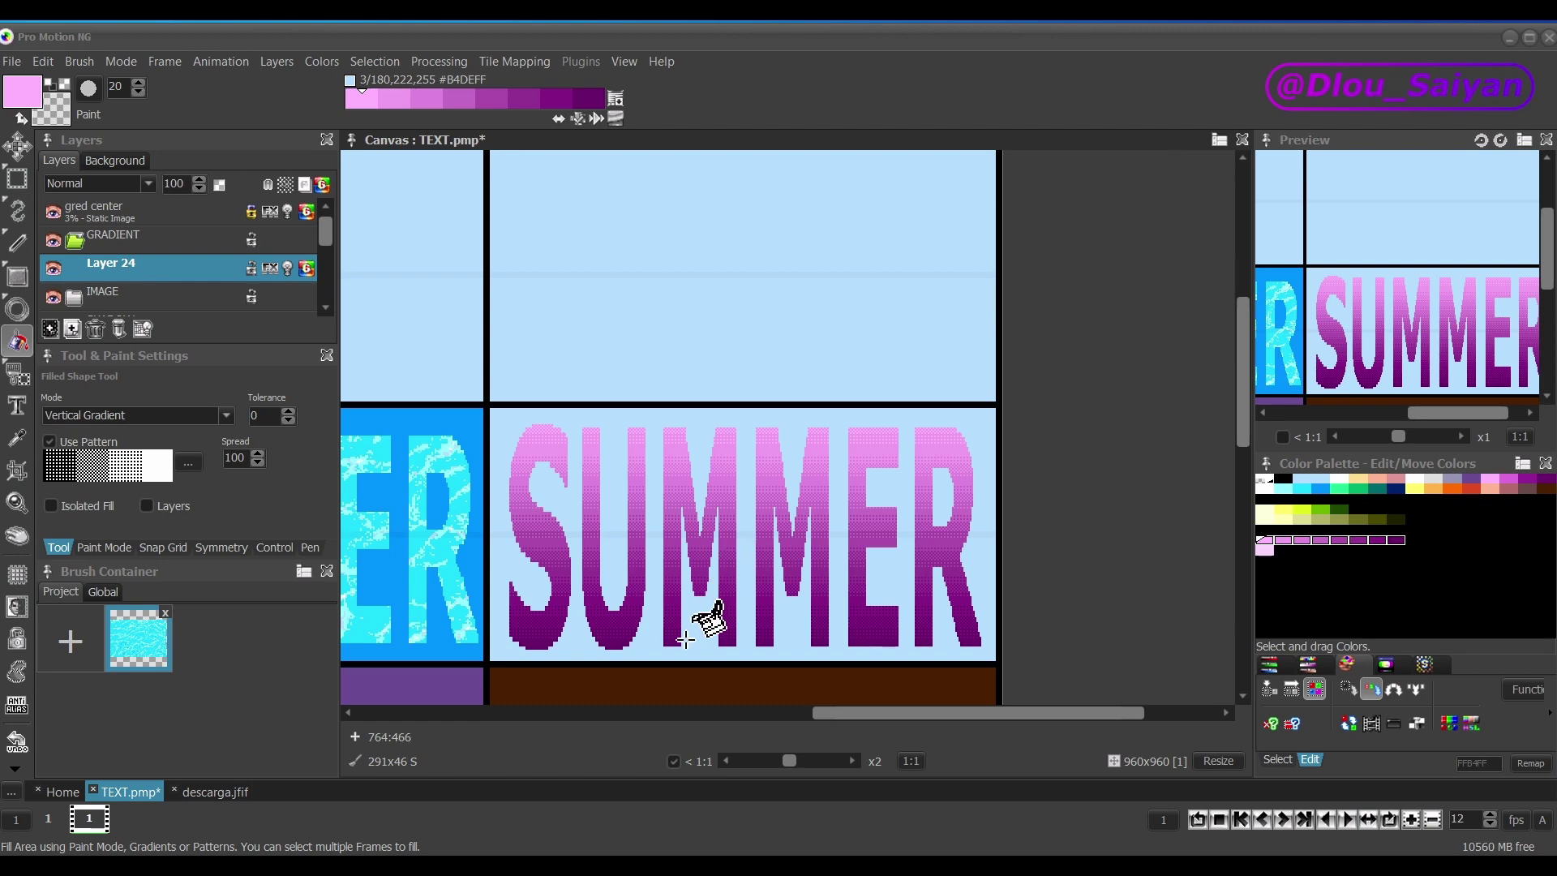
pyautogui.scroll(1, 705, 641)
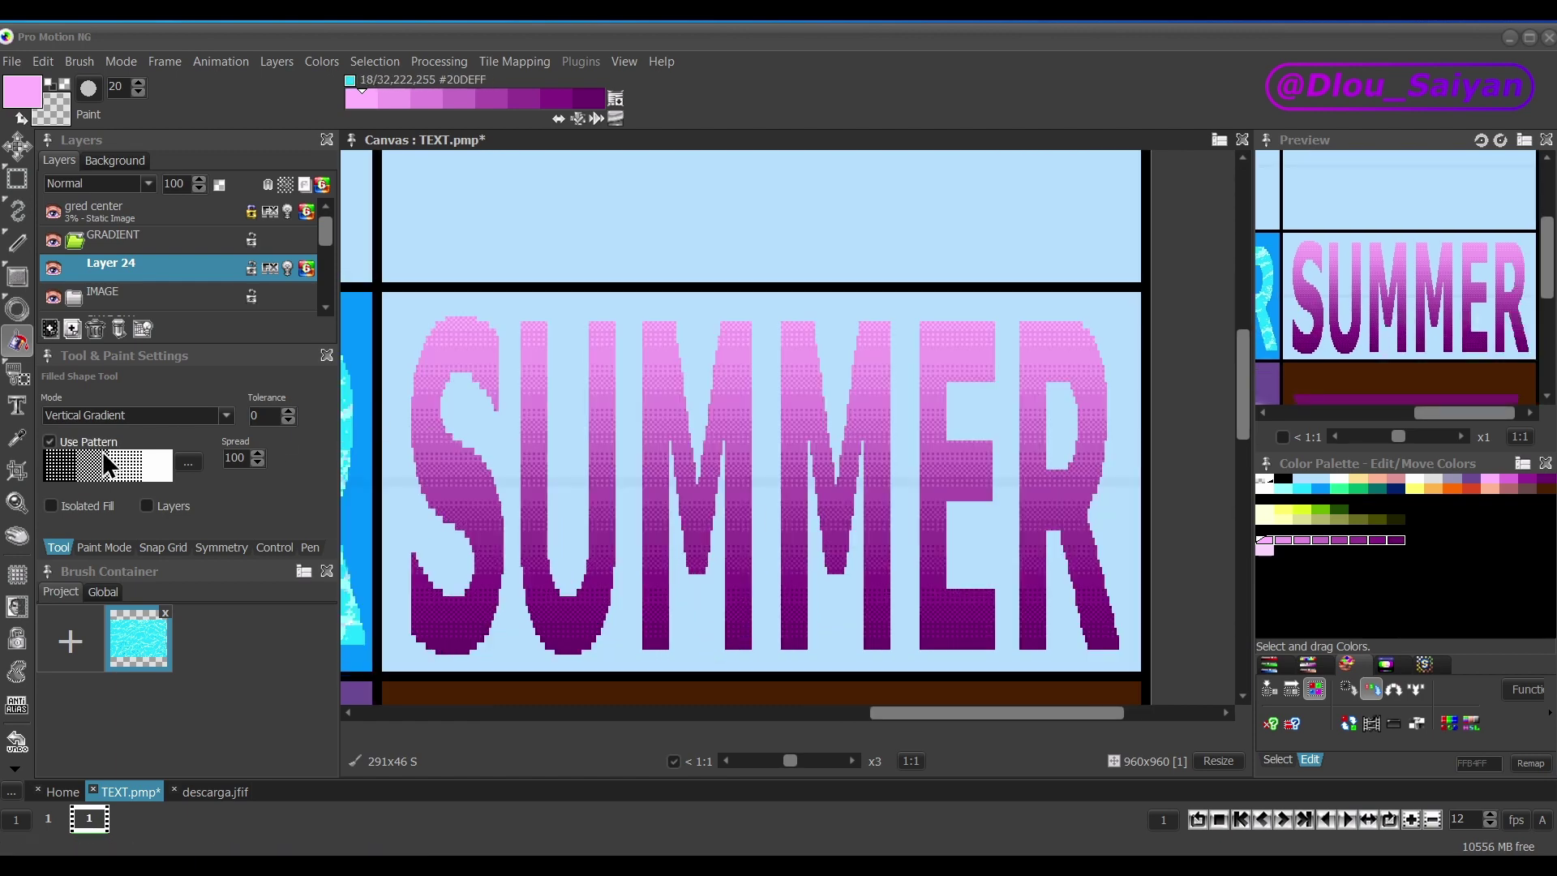
# Add a Stroke layer effect to the gradient lettering in Outline mode, size 1, in black.
pyautogui.click(273, 271)
pyautogui.click(711, 628)
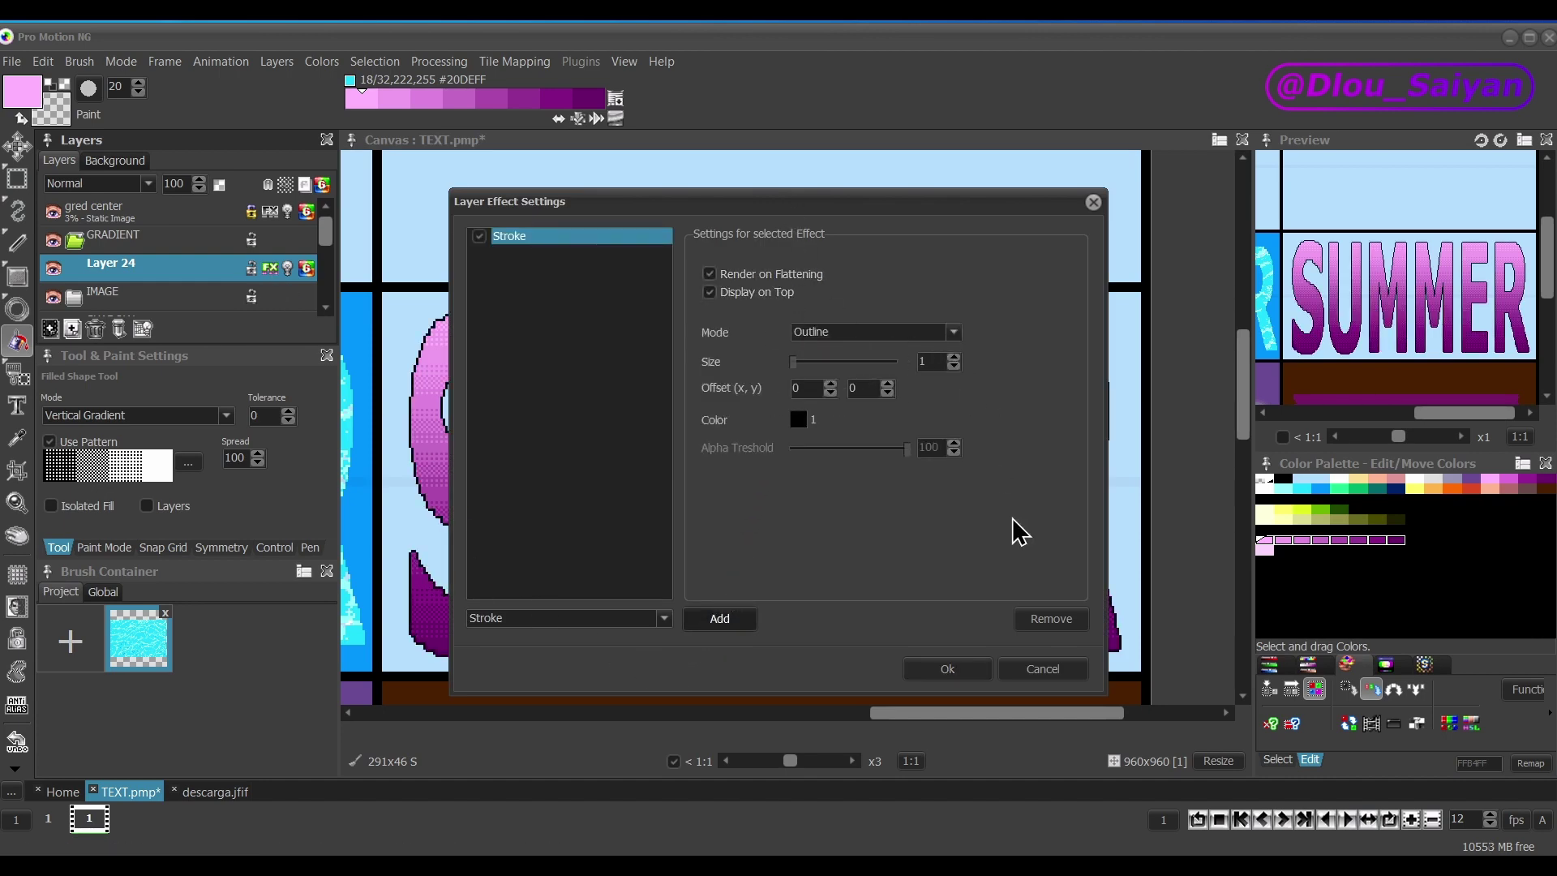
pyautogui.click(971, 669)
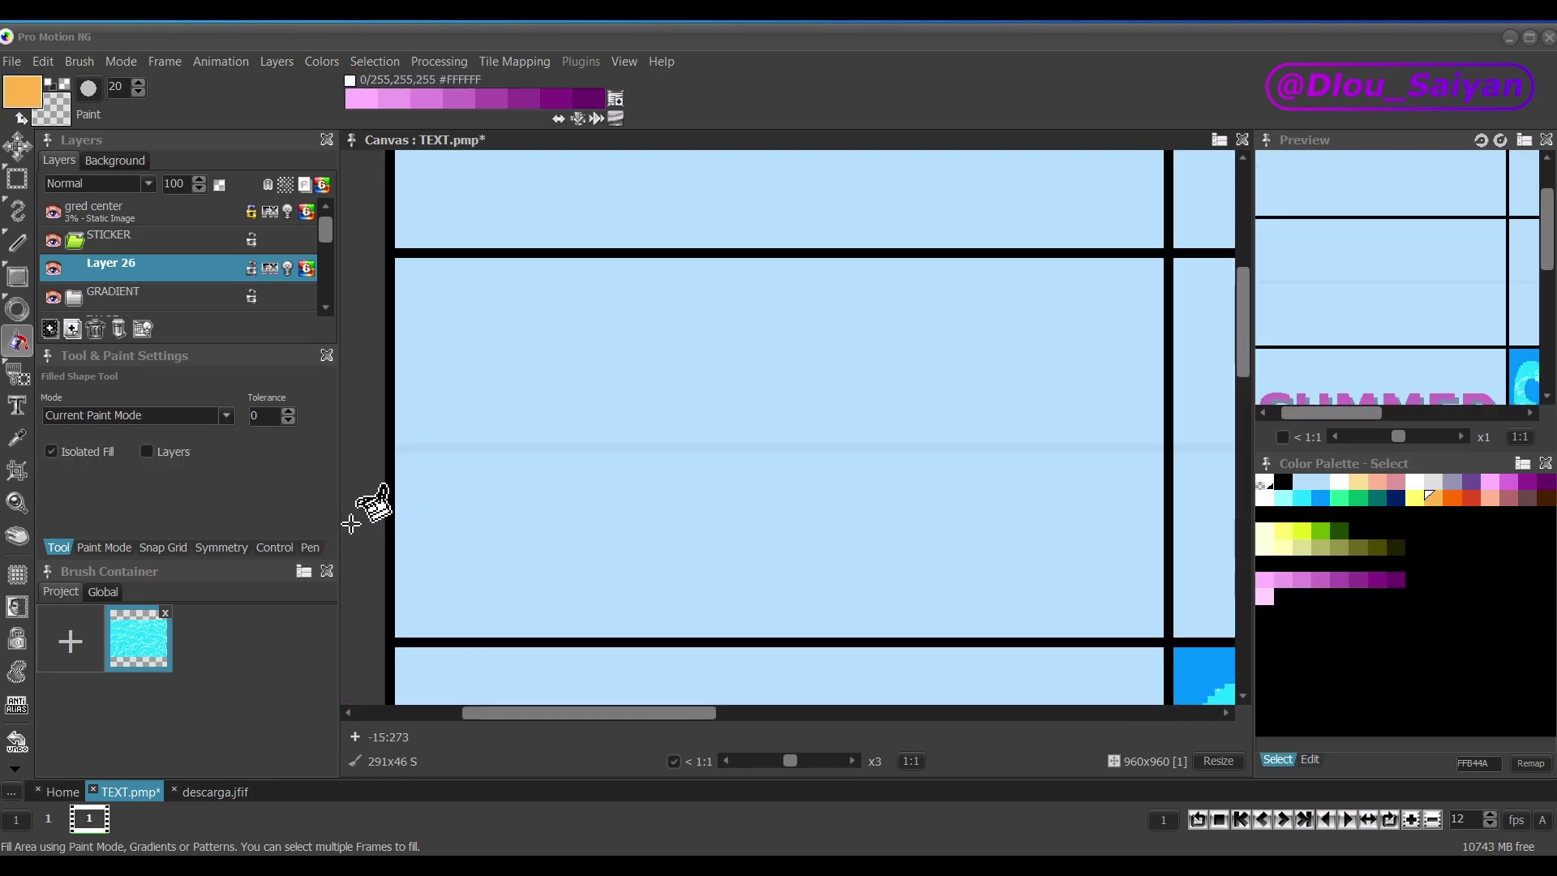
# On the grid layer, fill the empty cell above the drop shadow SUMMER with #6A4A94 using Isolated Fill.
pyautogui.scroll(-5, 159, 280)
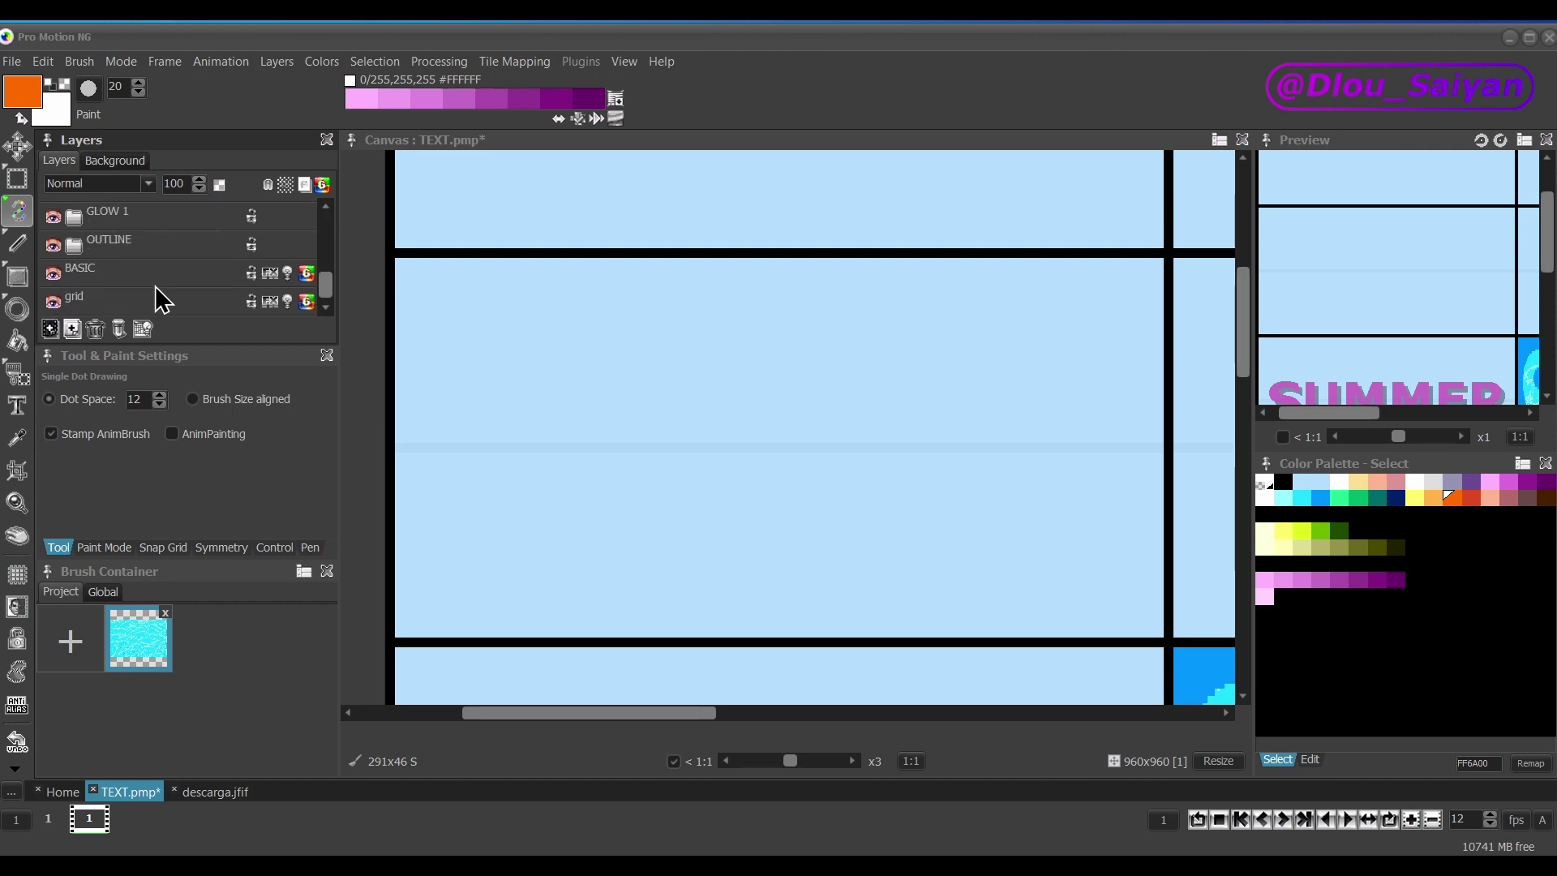
pyautogui.click(102, 297)
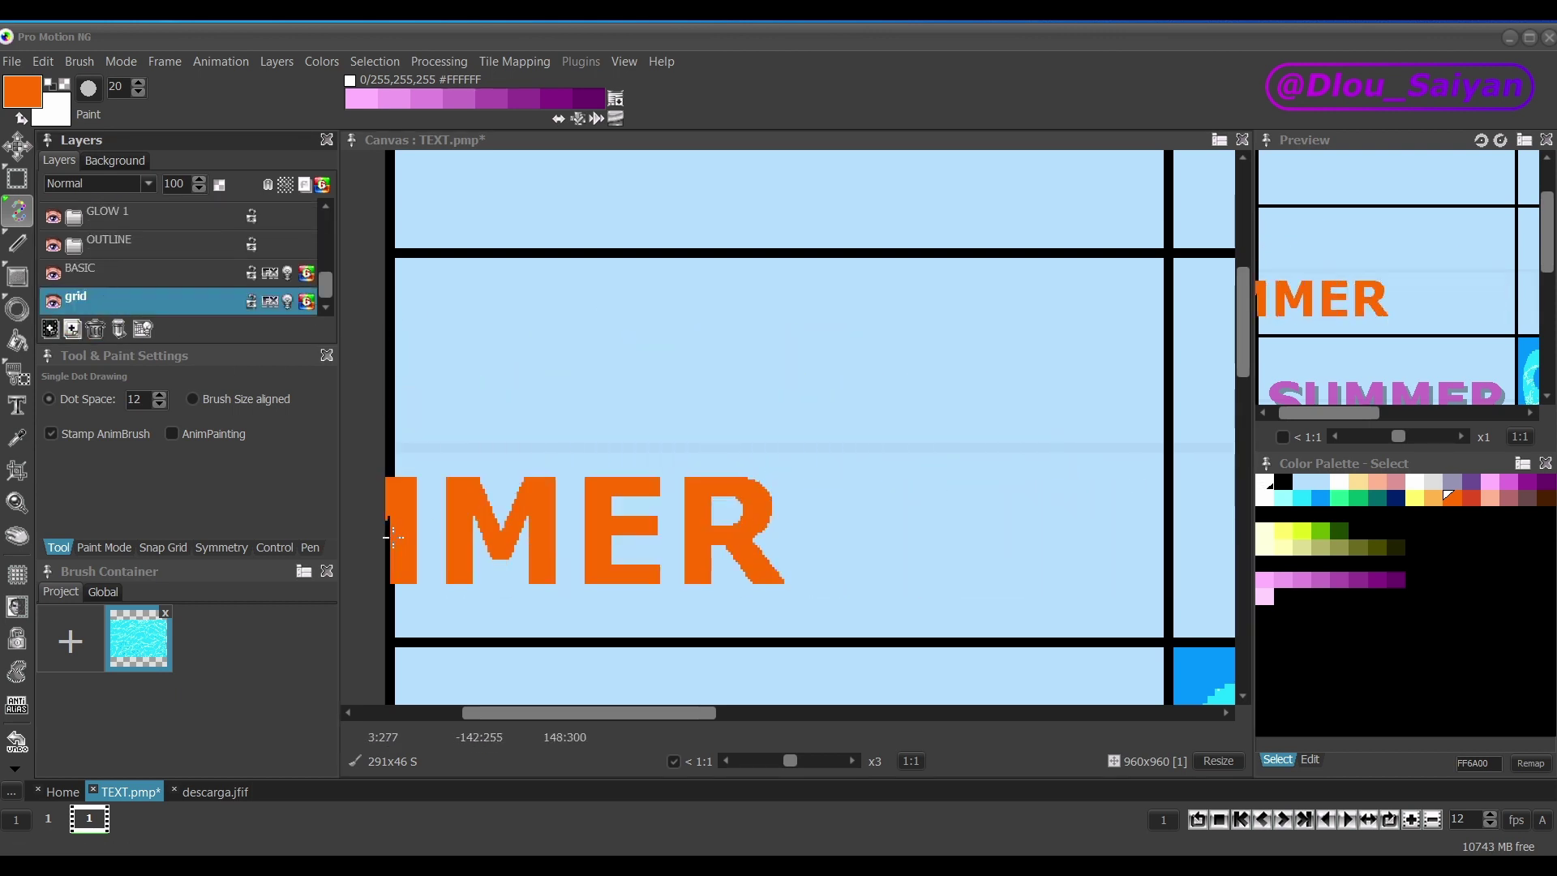
pyautogui.press('f')
pyautogui.click(1469, 482)
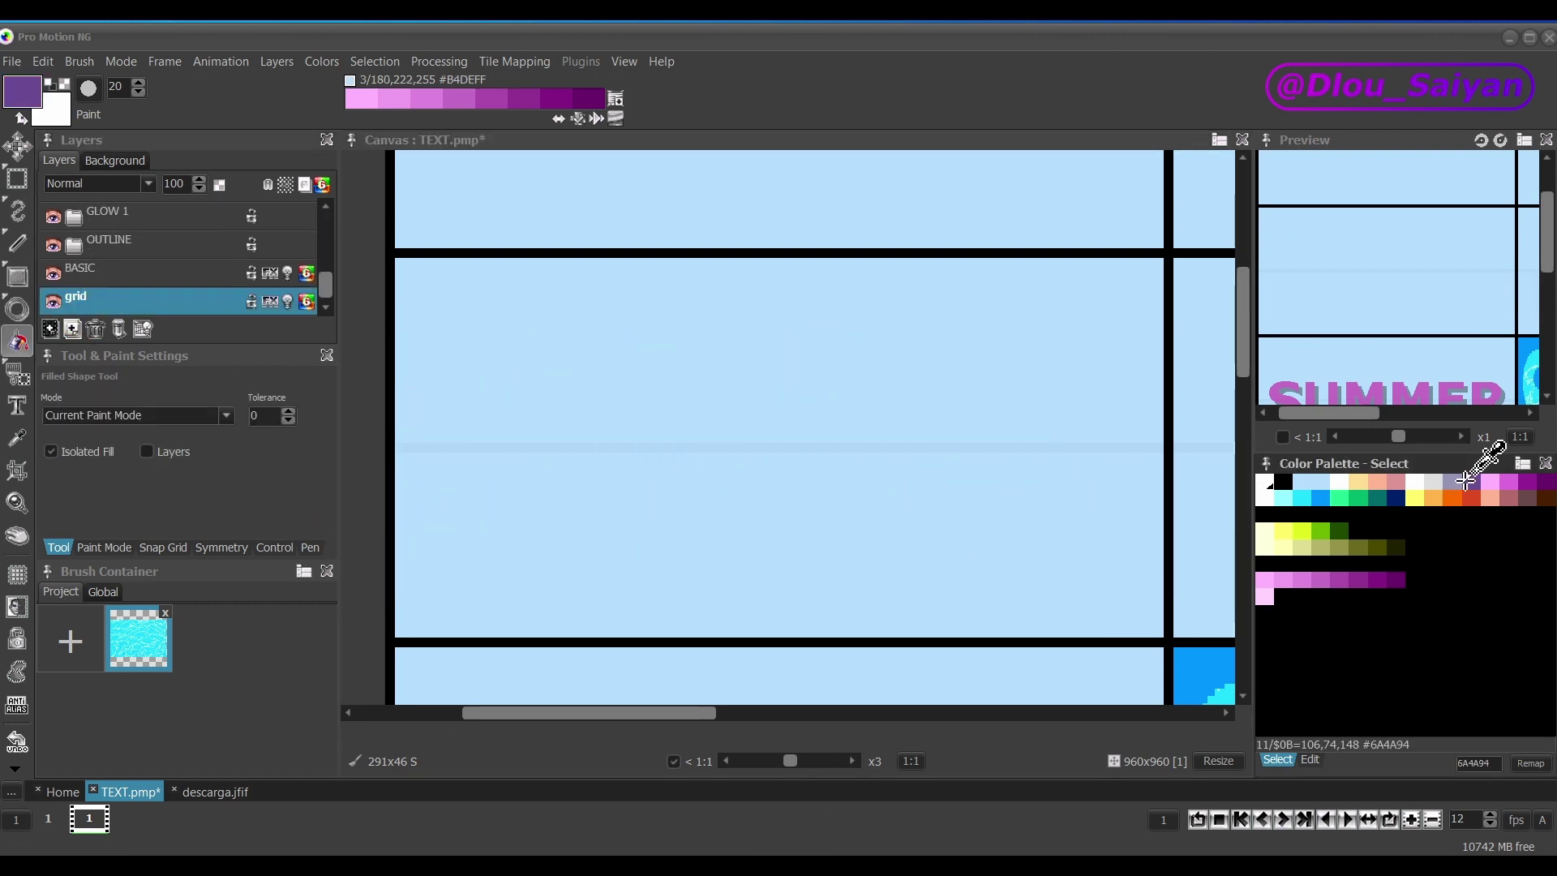
pyautogui.click(880, 446)
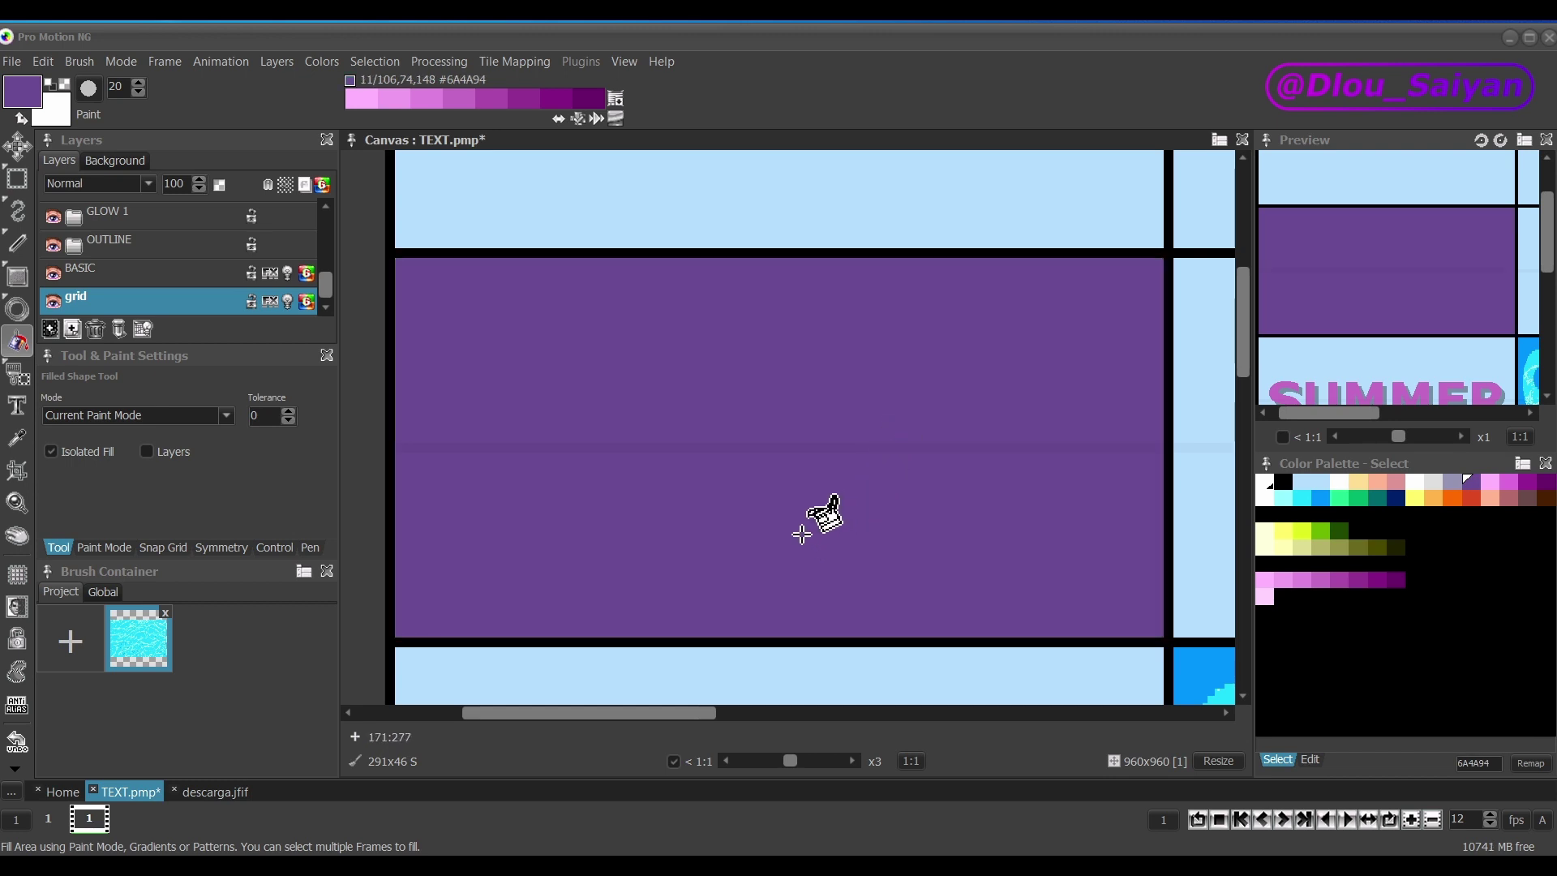
# Create the SUMMER text in orange #FF6A00, place it in the center of the purple cell and return to a 1-pixel brush.
pyautogui.press('t')
pyautogui.click(997, 709)
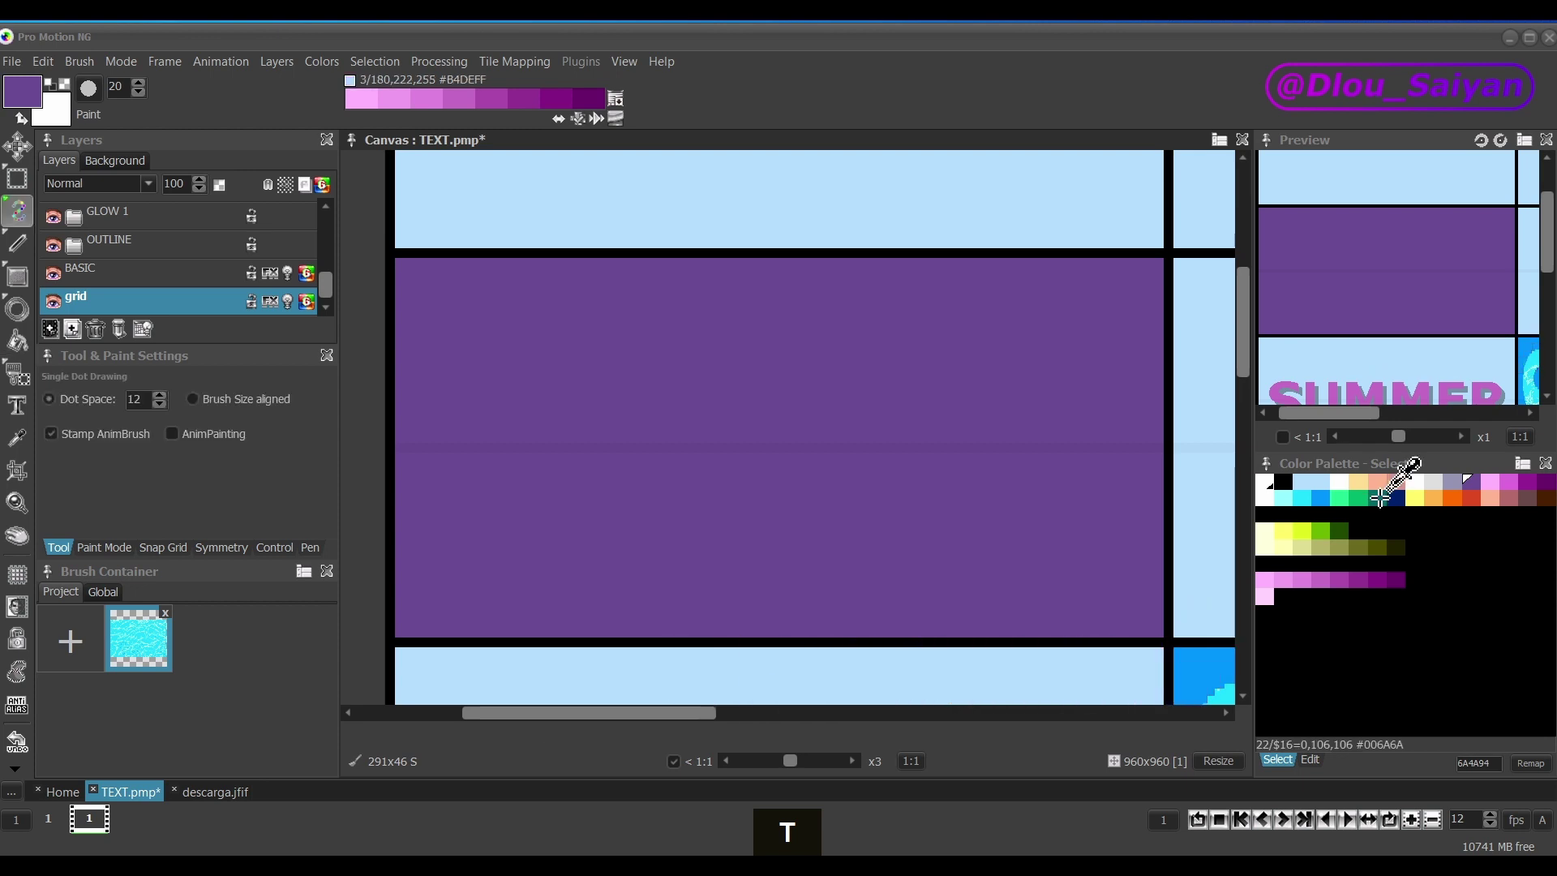
pyautogui.click(1452, 498)
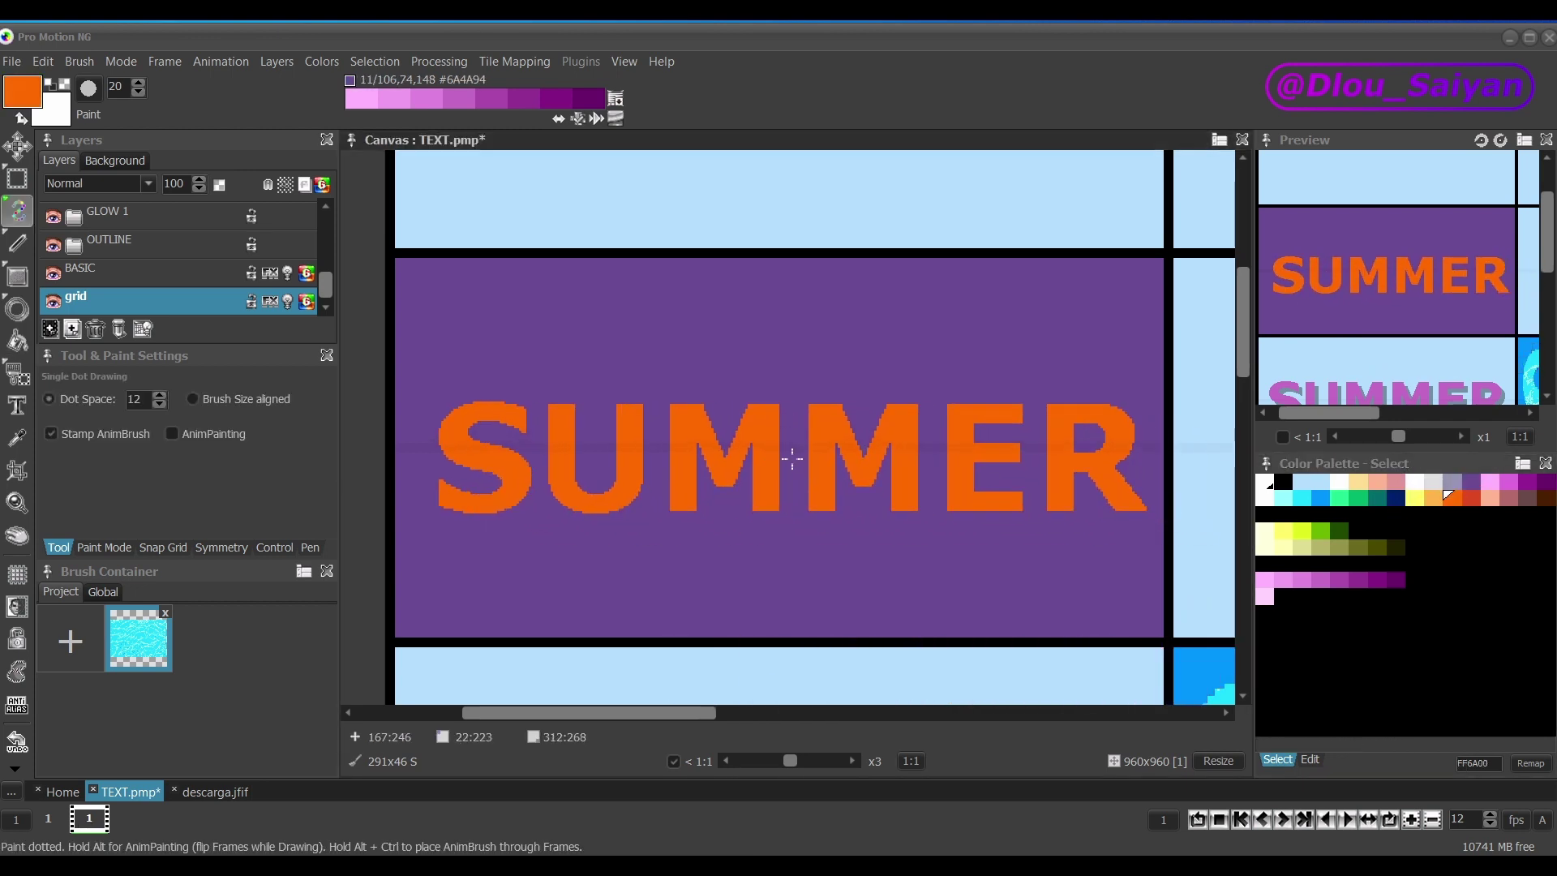
pyautogui.click(781, 447)
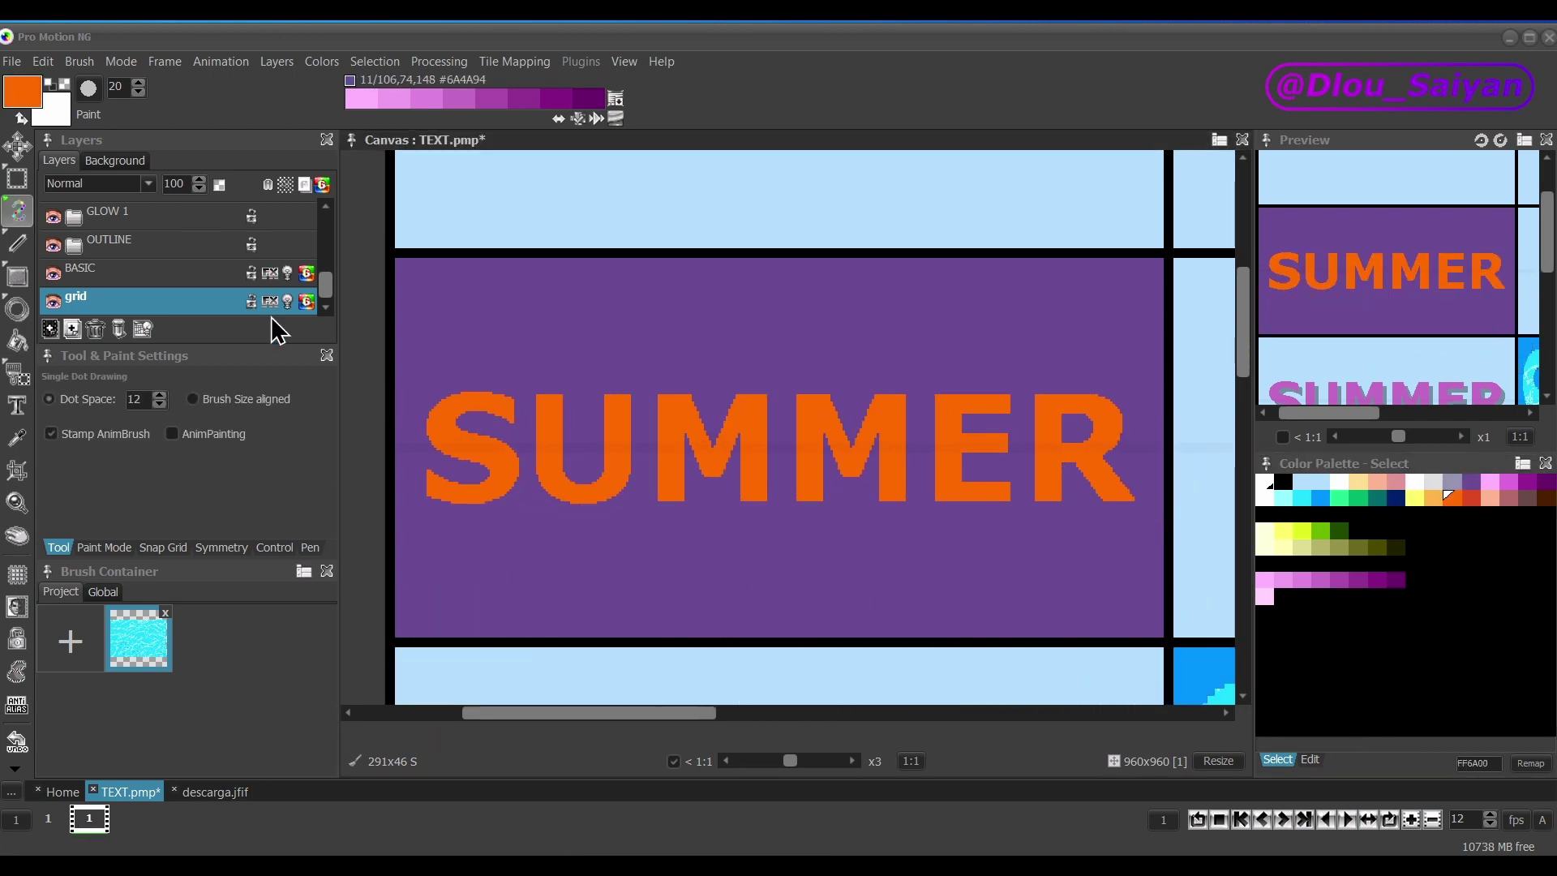
pyautogui.press('.')
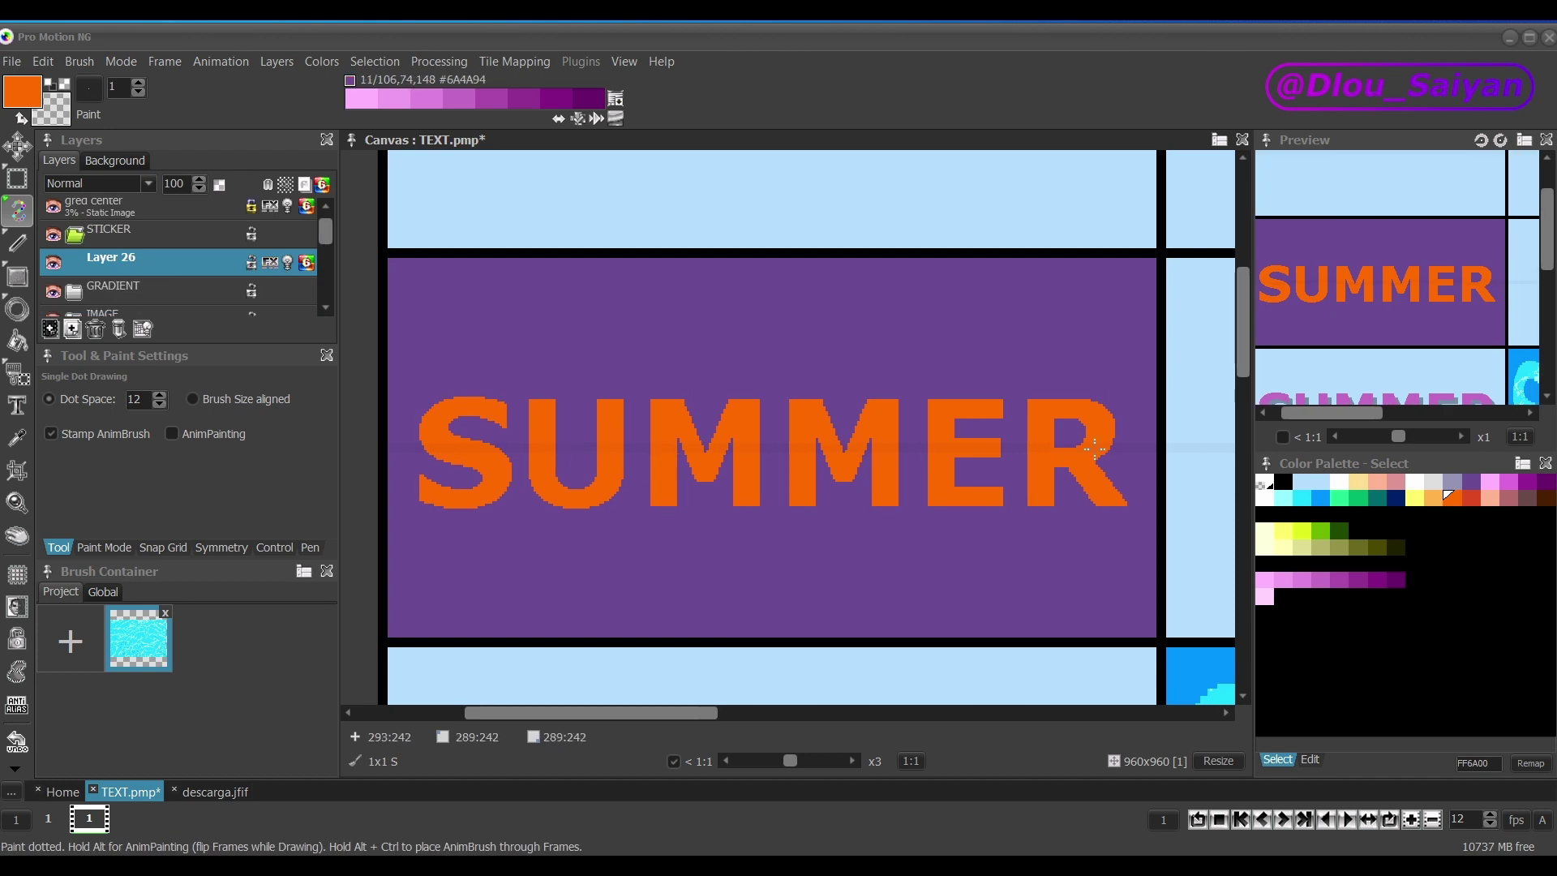
# Add a black Stroke layer effect to the orange SUMMER layer in Border mode, size 1.
pyautogui.click(56, 211)
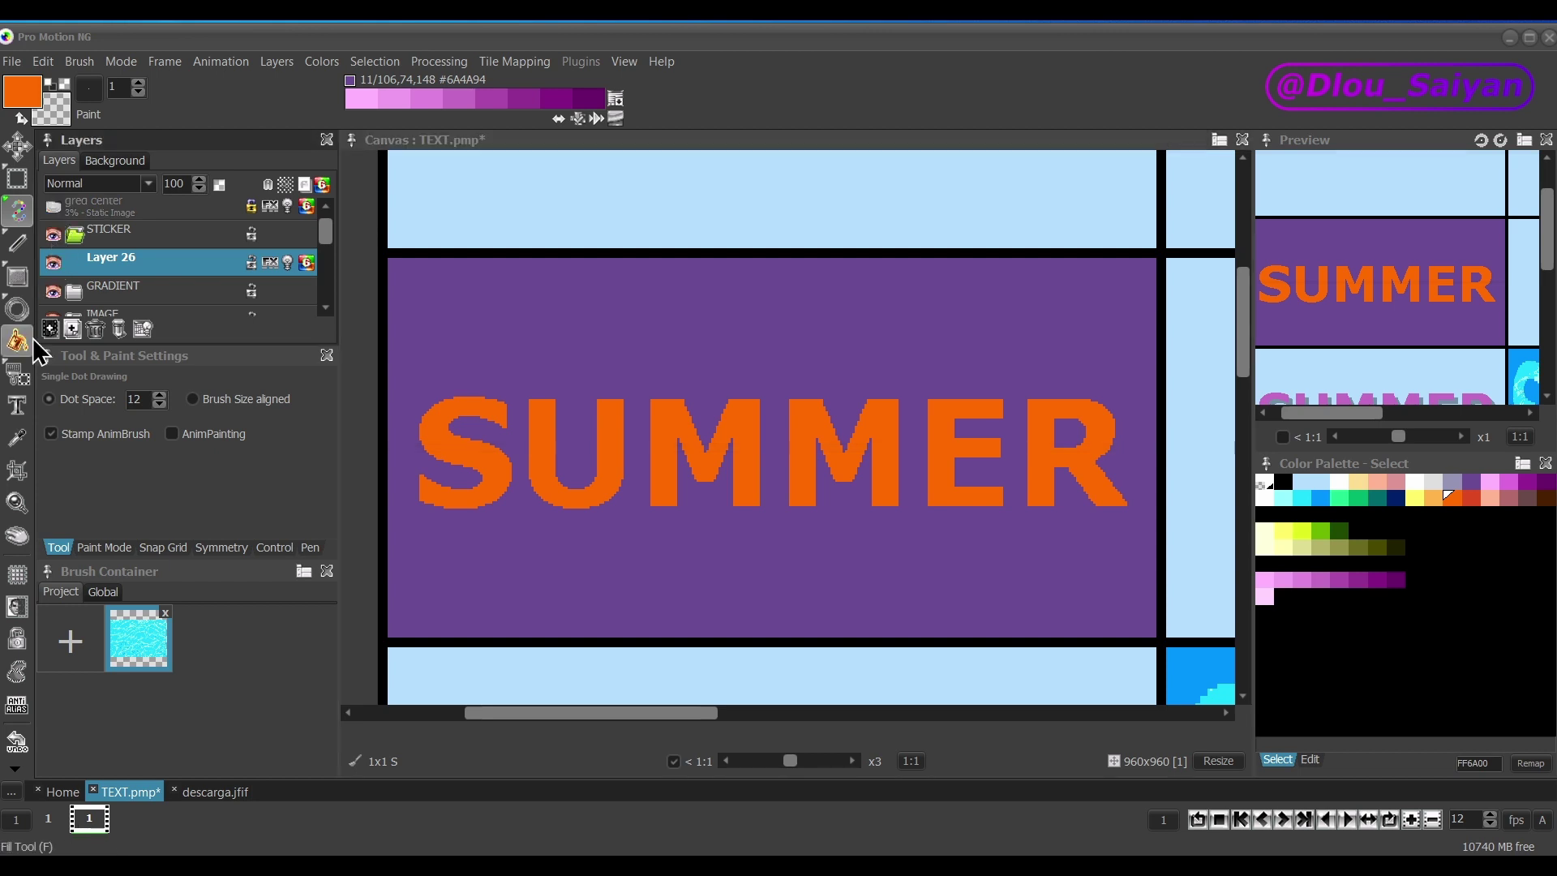
pyautogui.rightClick(273, 266)
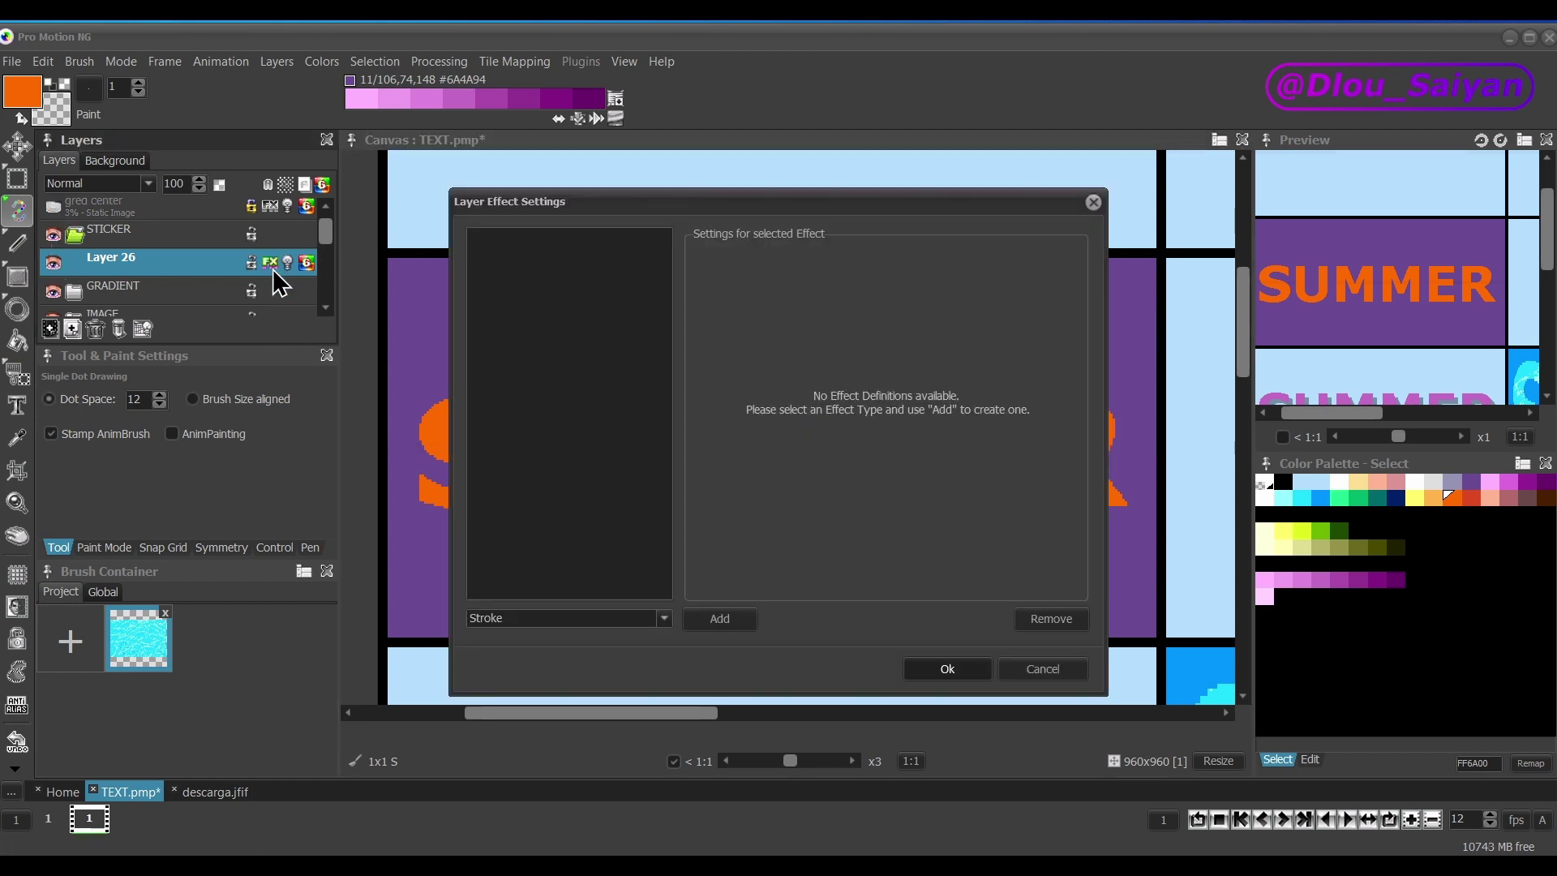
pyautogui.moveTo(688, 208); pyautogui.dragTo(875, 209)
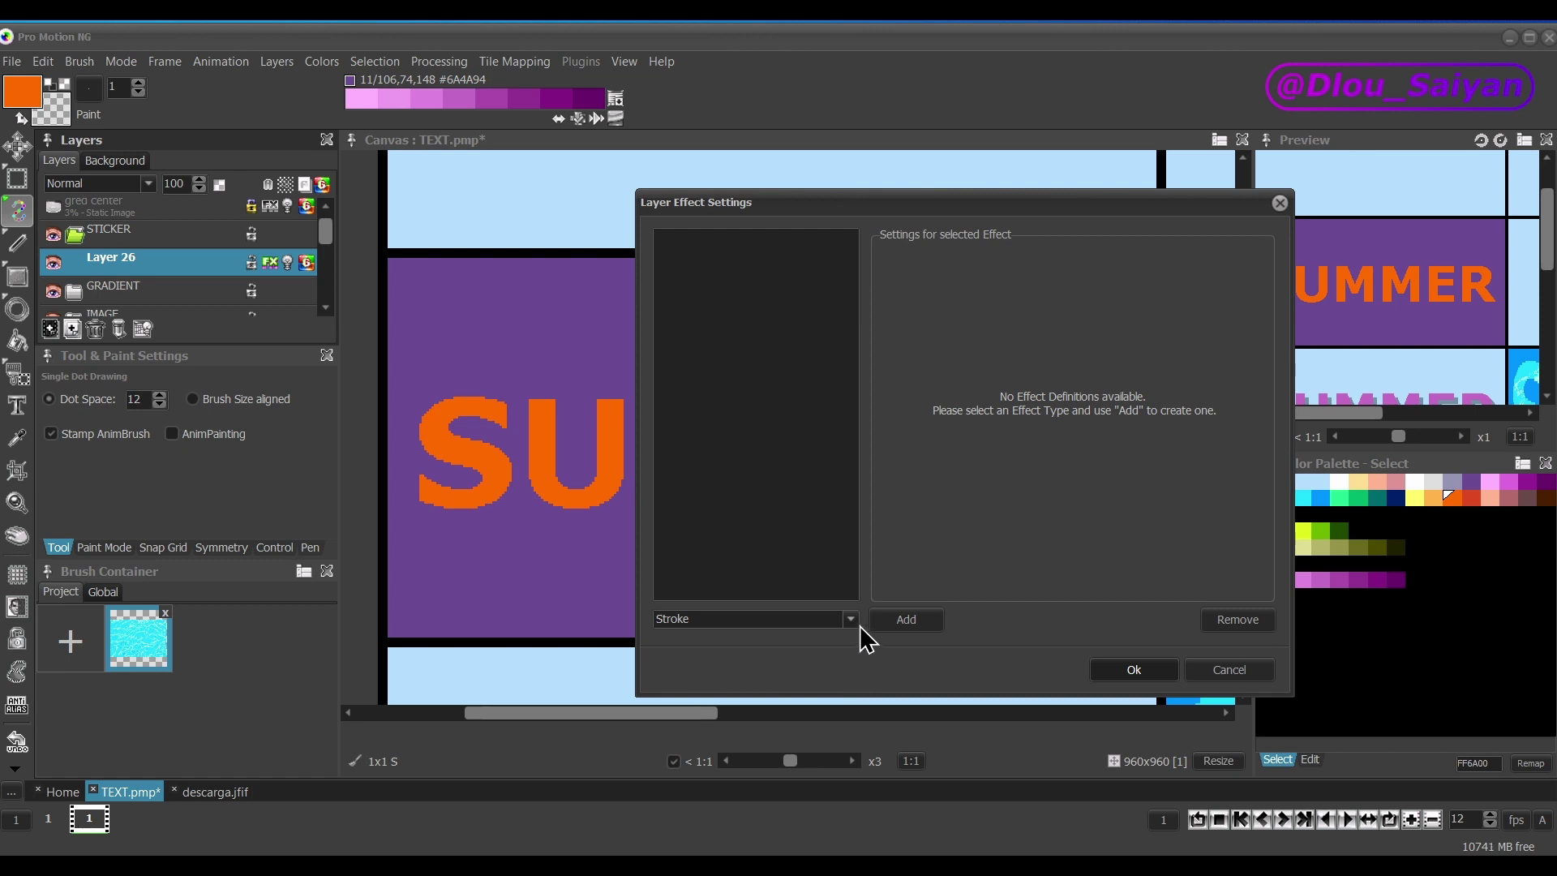
pyautogui.click(905, 622)
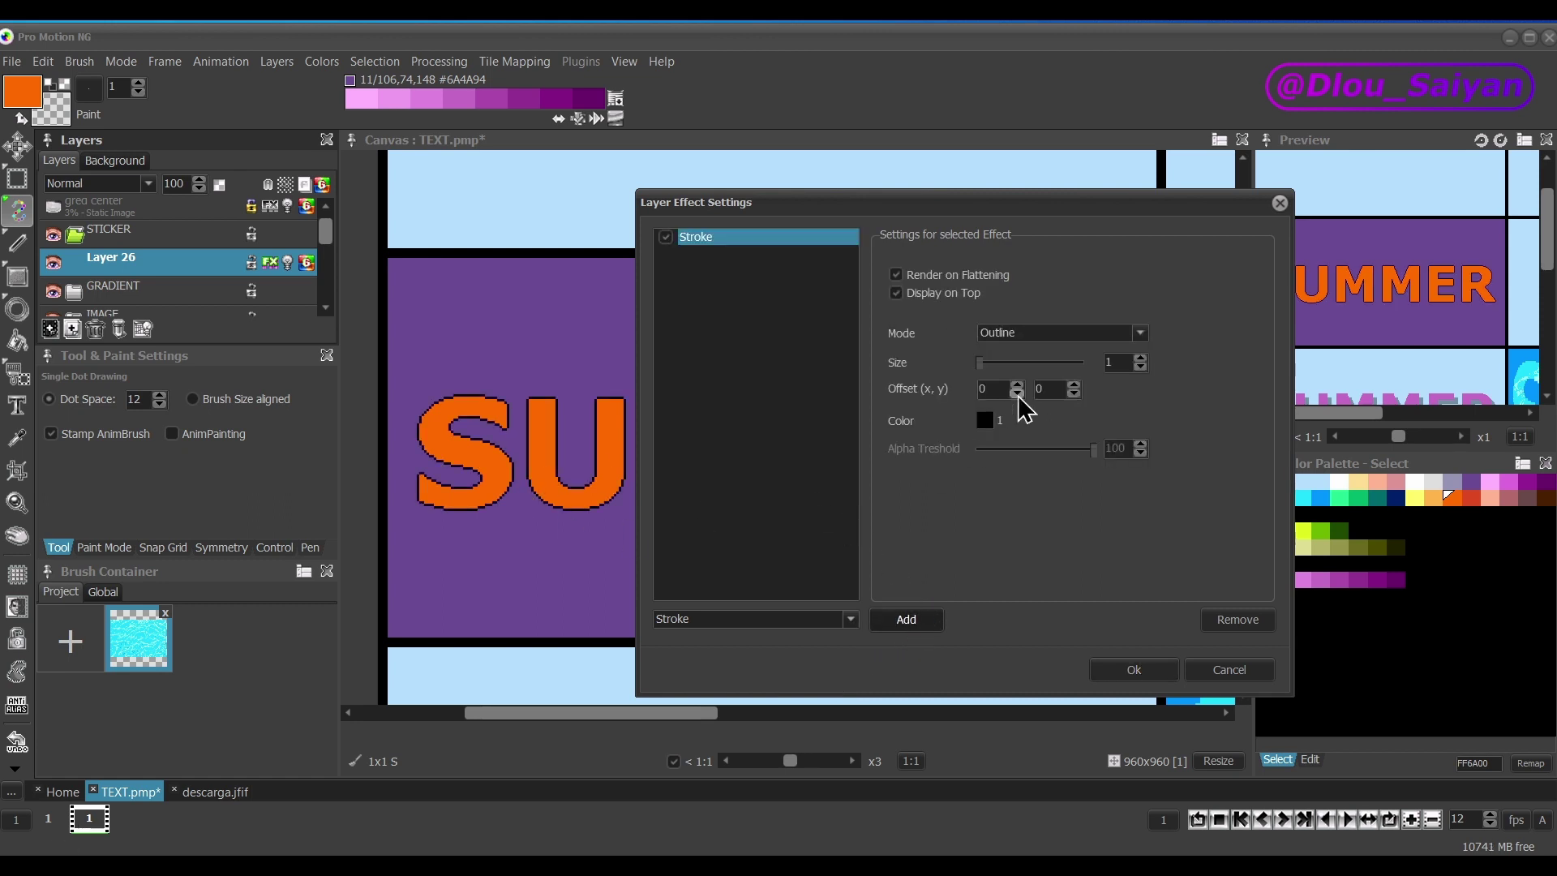
pyautogui.click(1062, 339)
pyautogui.click(1043, 365)
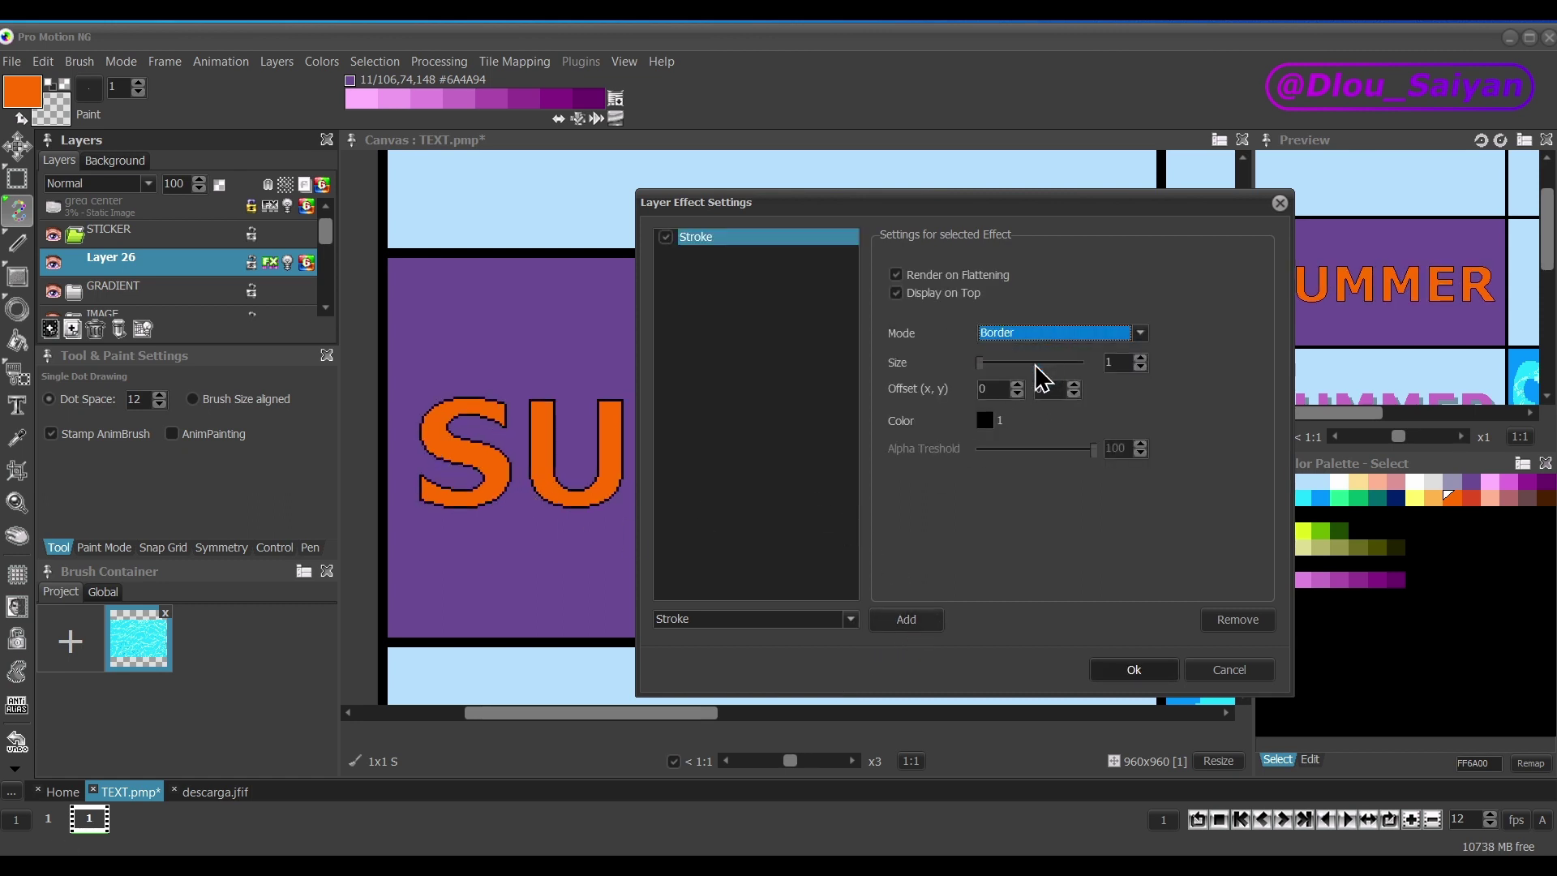
pyautogui.click(1134, 670)
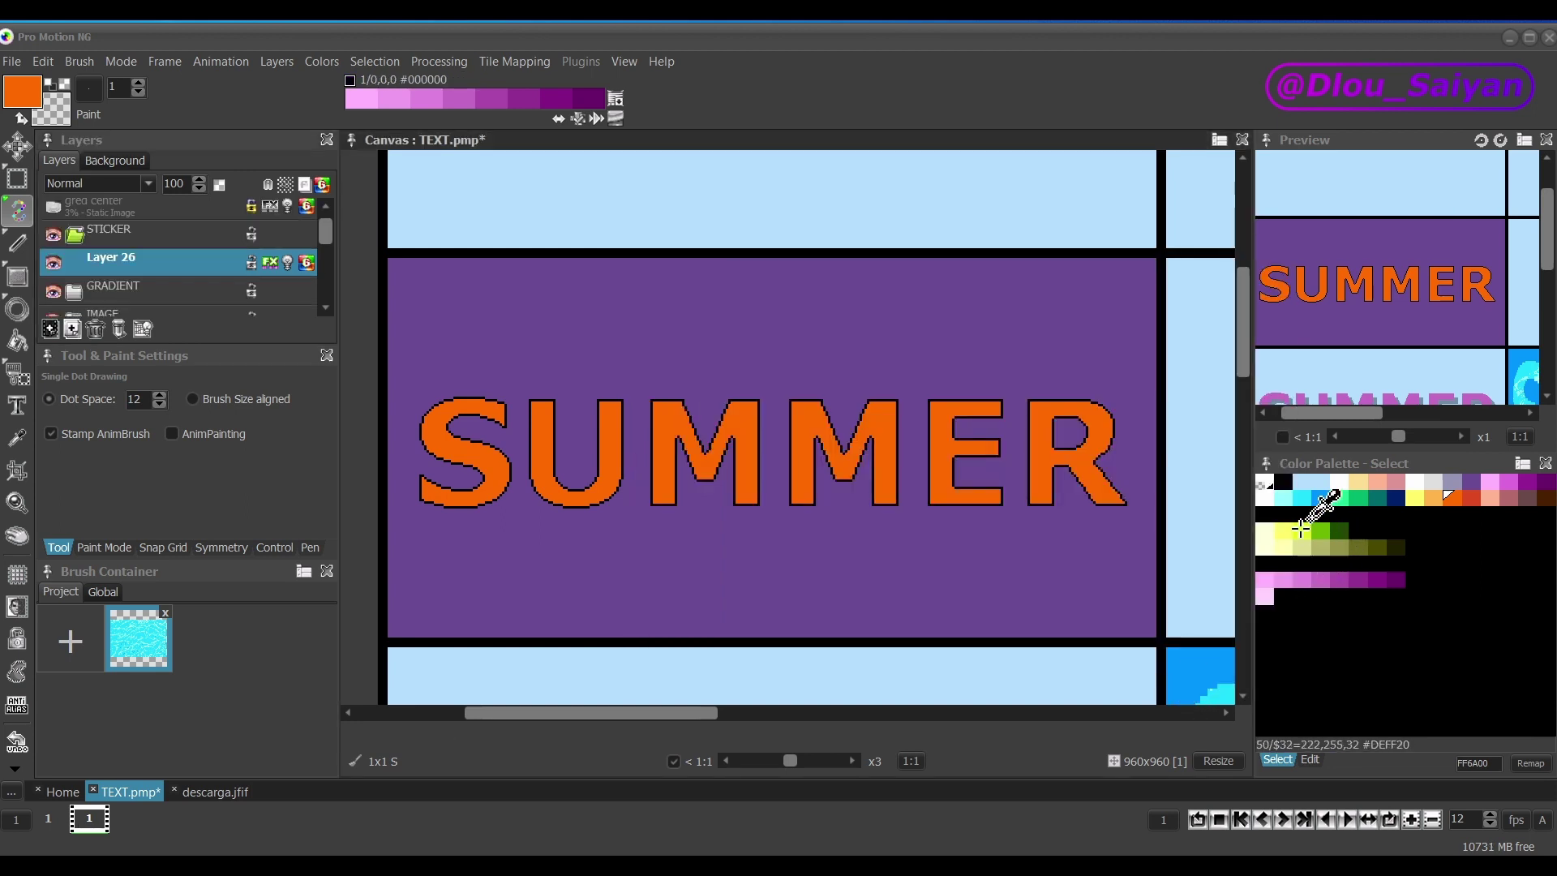
# Set the empty palette color 32 to the light gray #E6E6E6.
pyautogui.doubleClick(1270, 516)
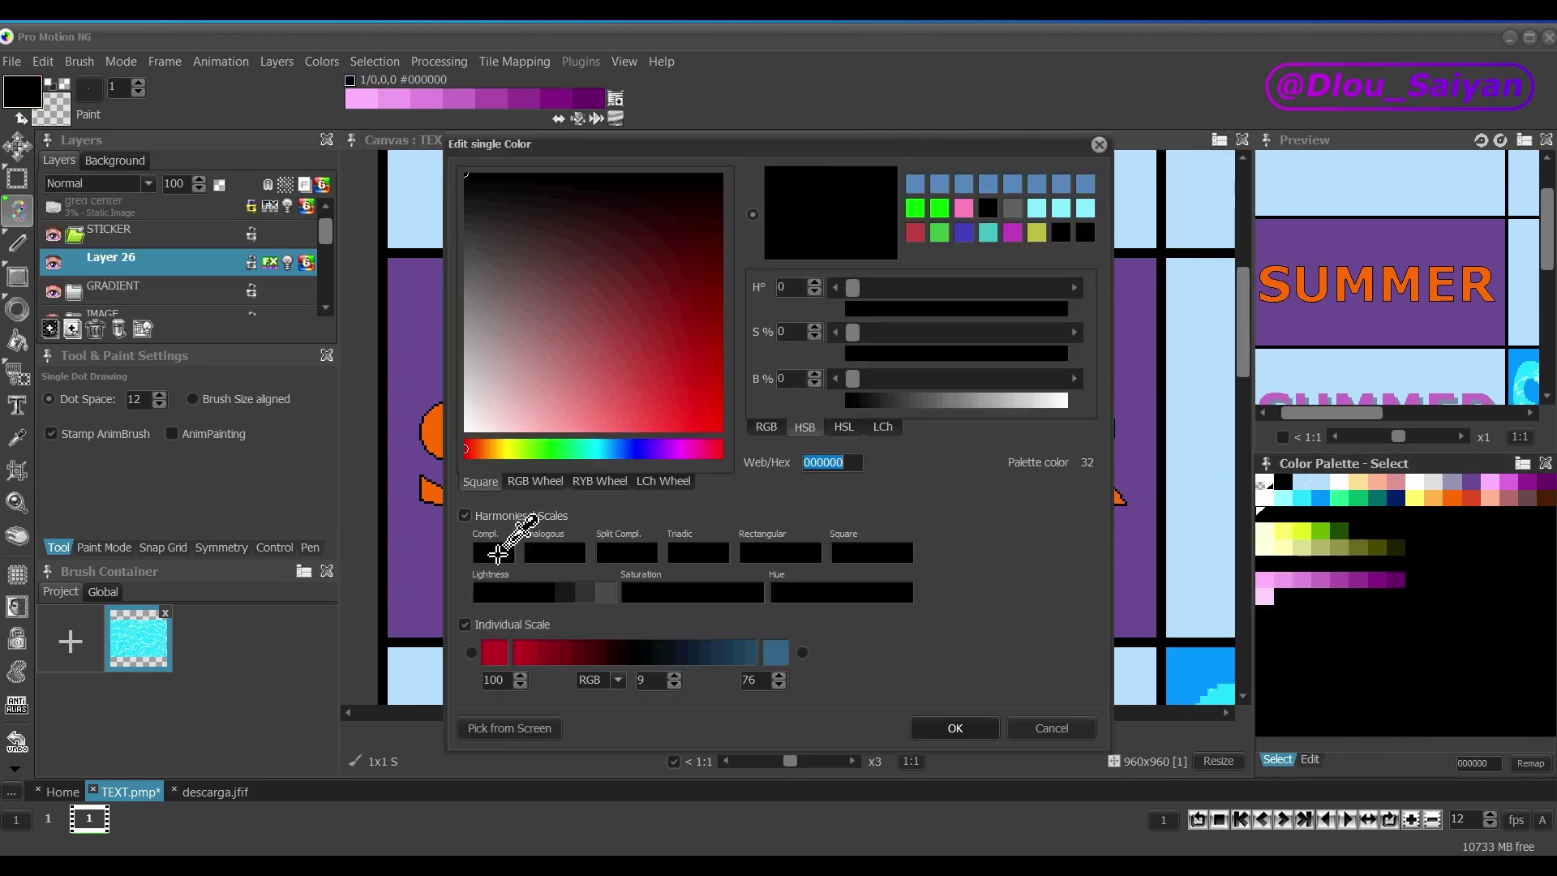
pyautogui.click(494, 730)
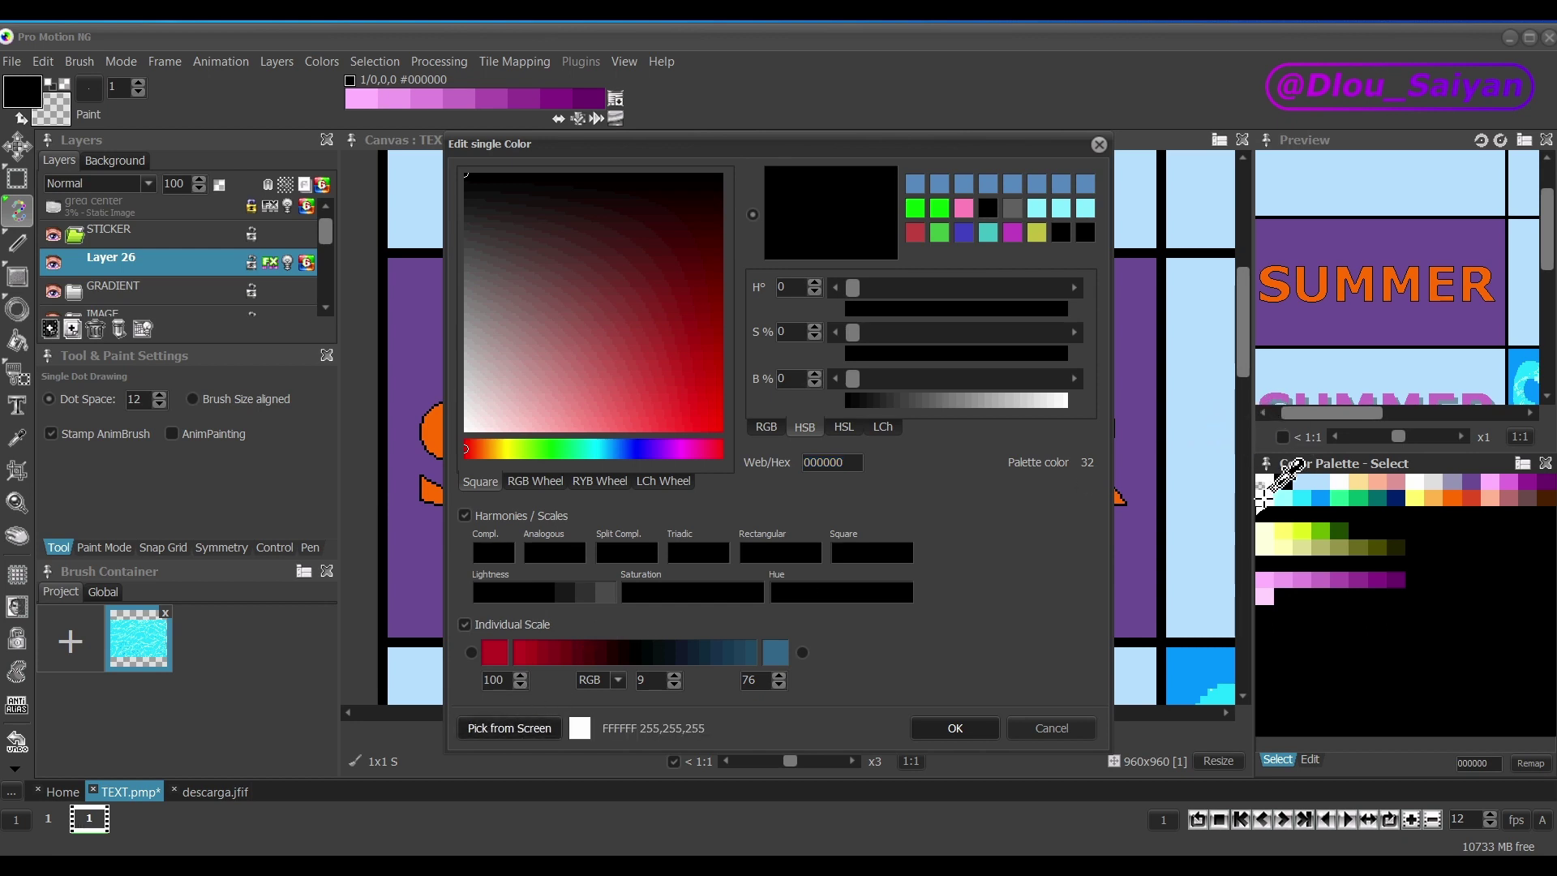
pyautogui.click(1263, 493)
pyautogui.click(468, 428)
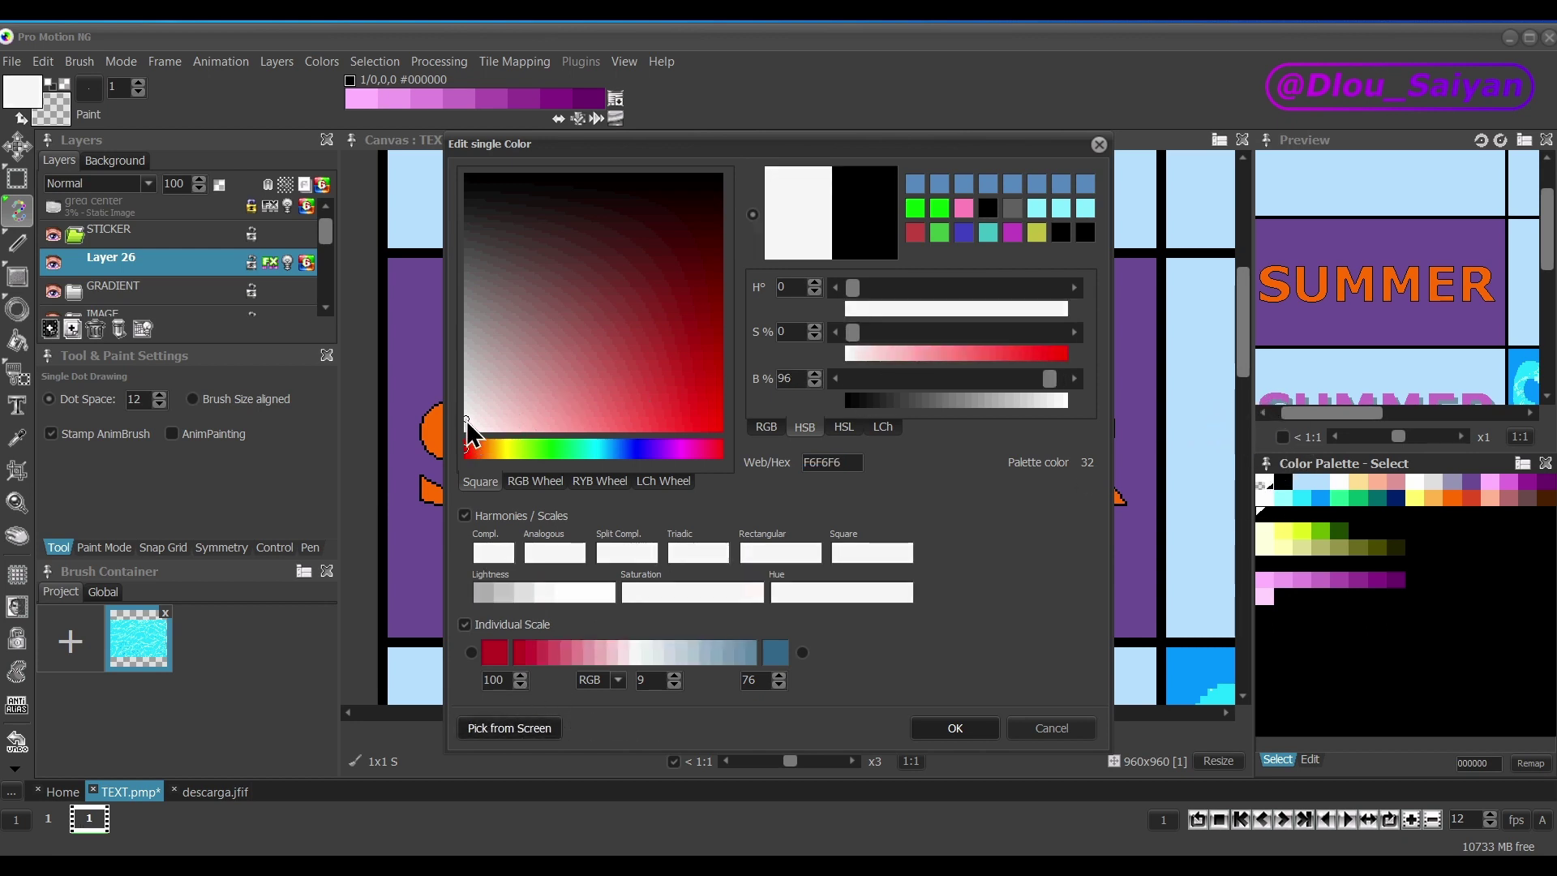
pyautogui.moveTo(466, 421); pyautogui.dragTo(465, 410)
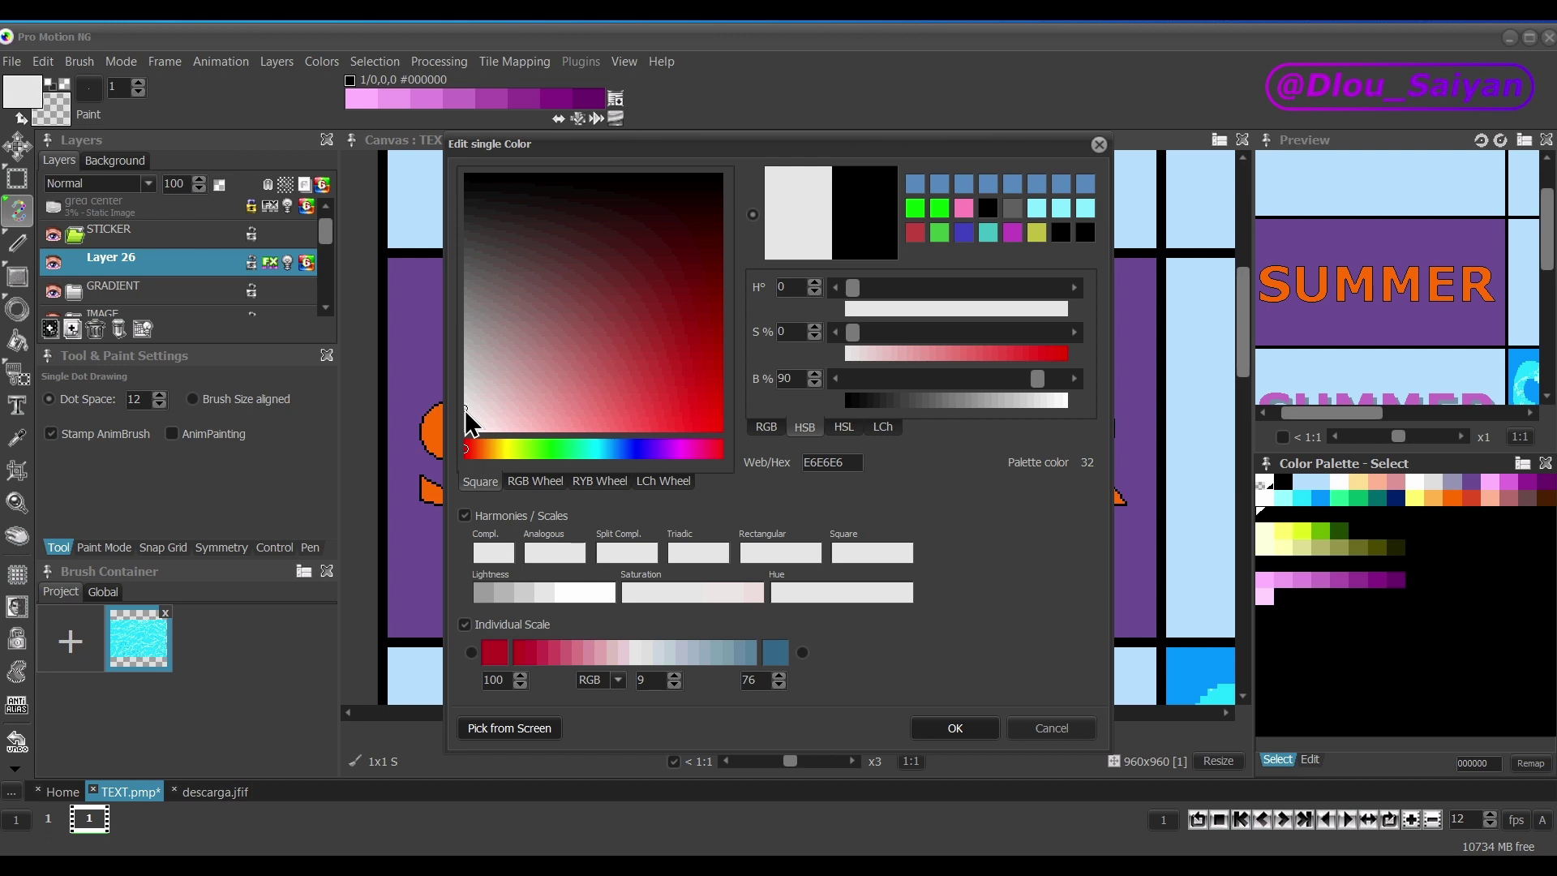
pyautogui.click(955, 728)
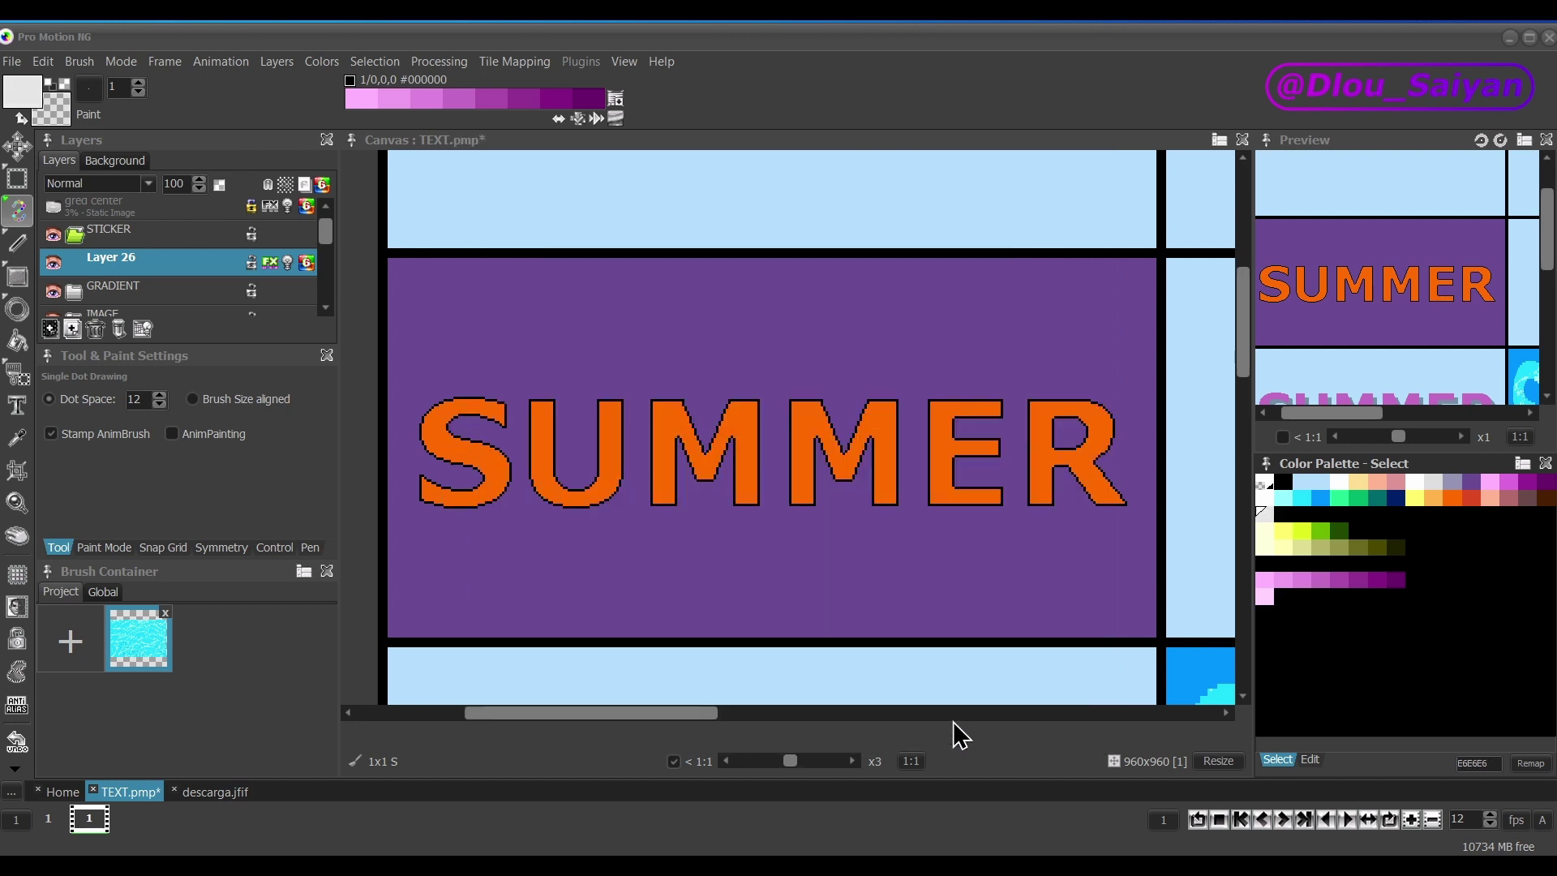
# Add a second Stroke effect in Outline mode to the orange SUMMER layer, colored #E6E6E6.
pyautogui.rightClick(207, 263)
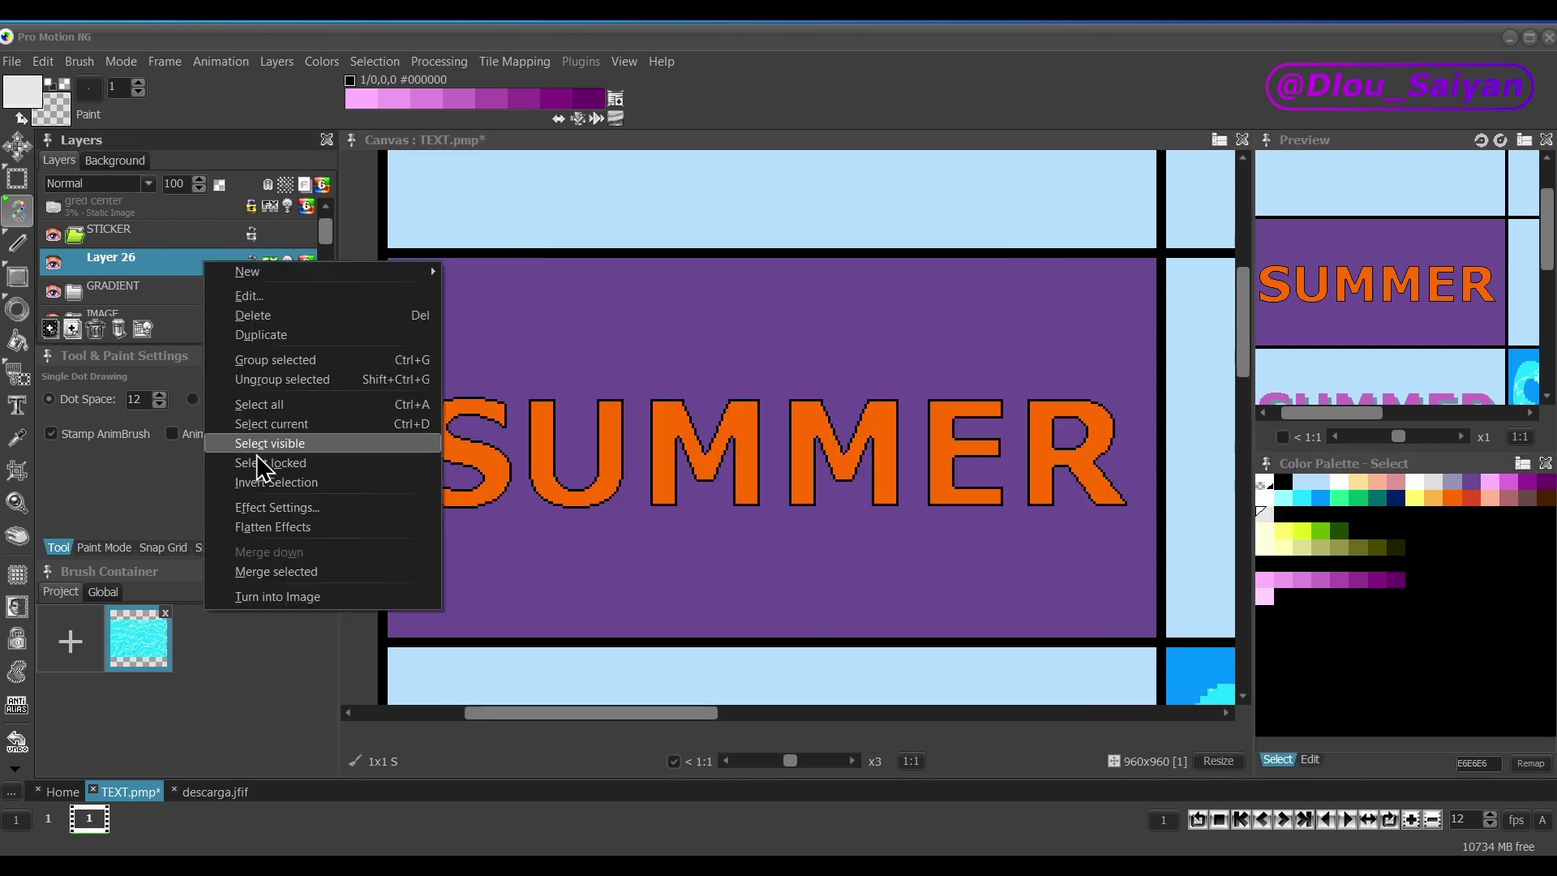
pyautogui.click(328, 508)
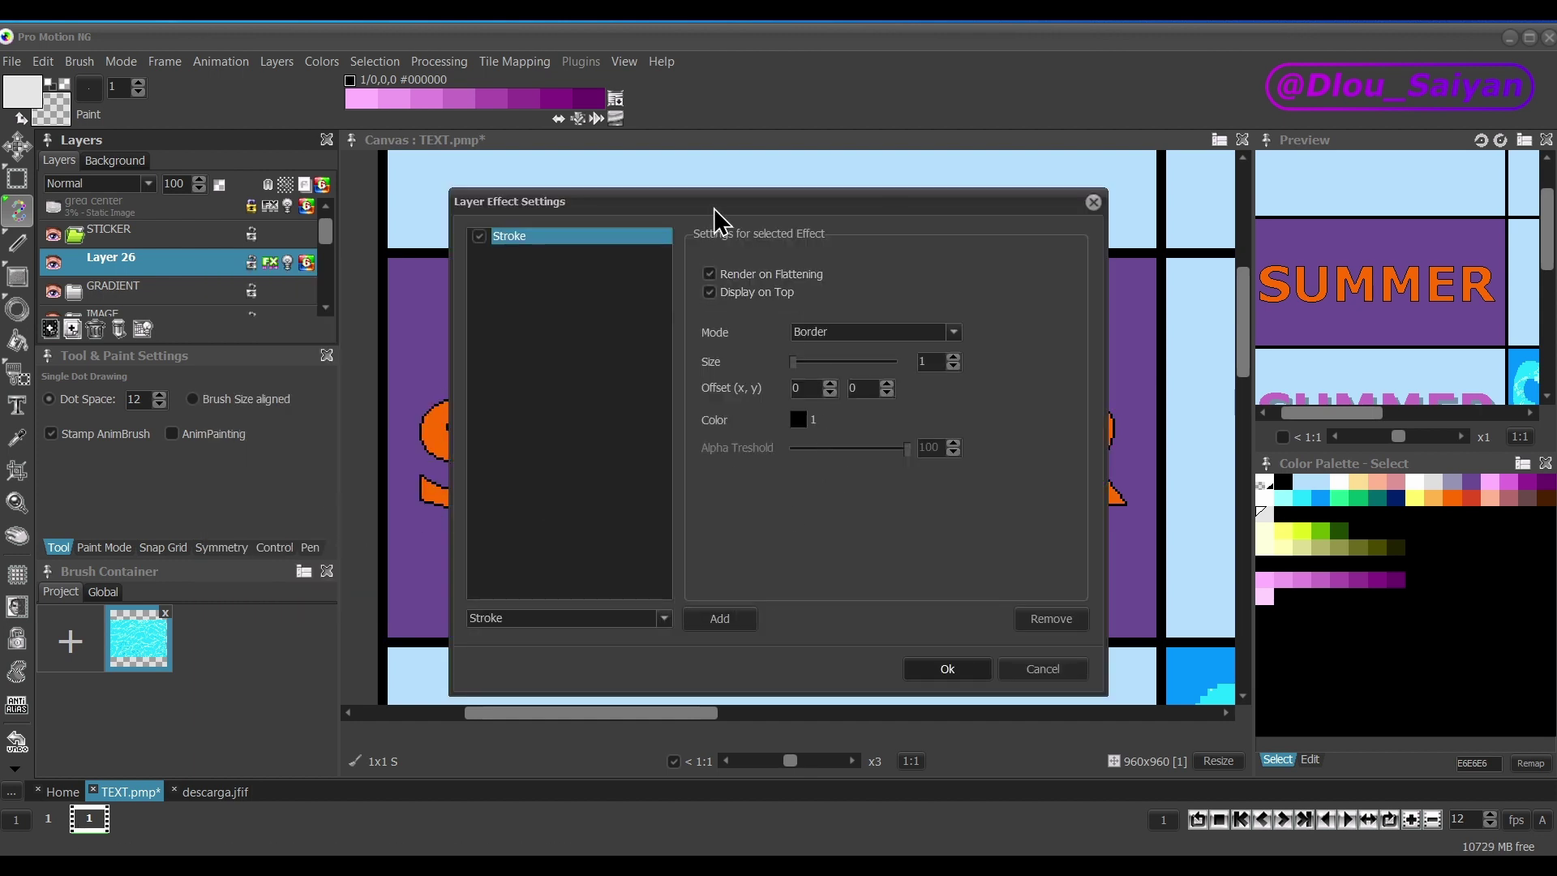
pyautogui.moveTo(715, 209); pyautogui.dragTo(998, 209)
pyautogui.click(1004, 624)
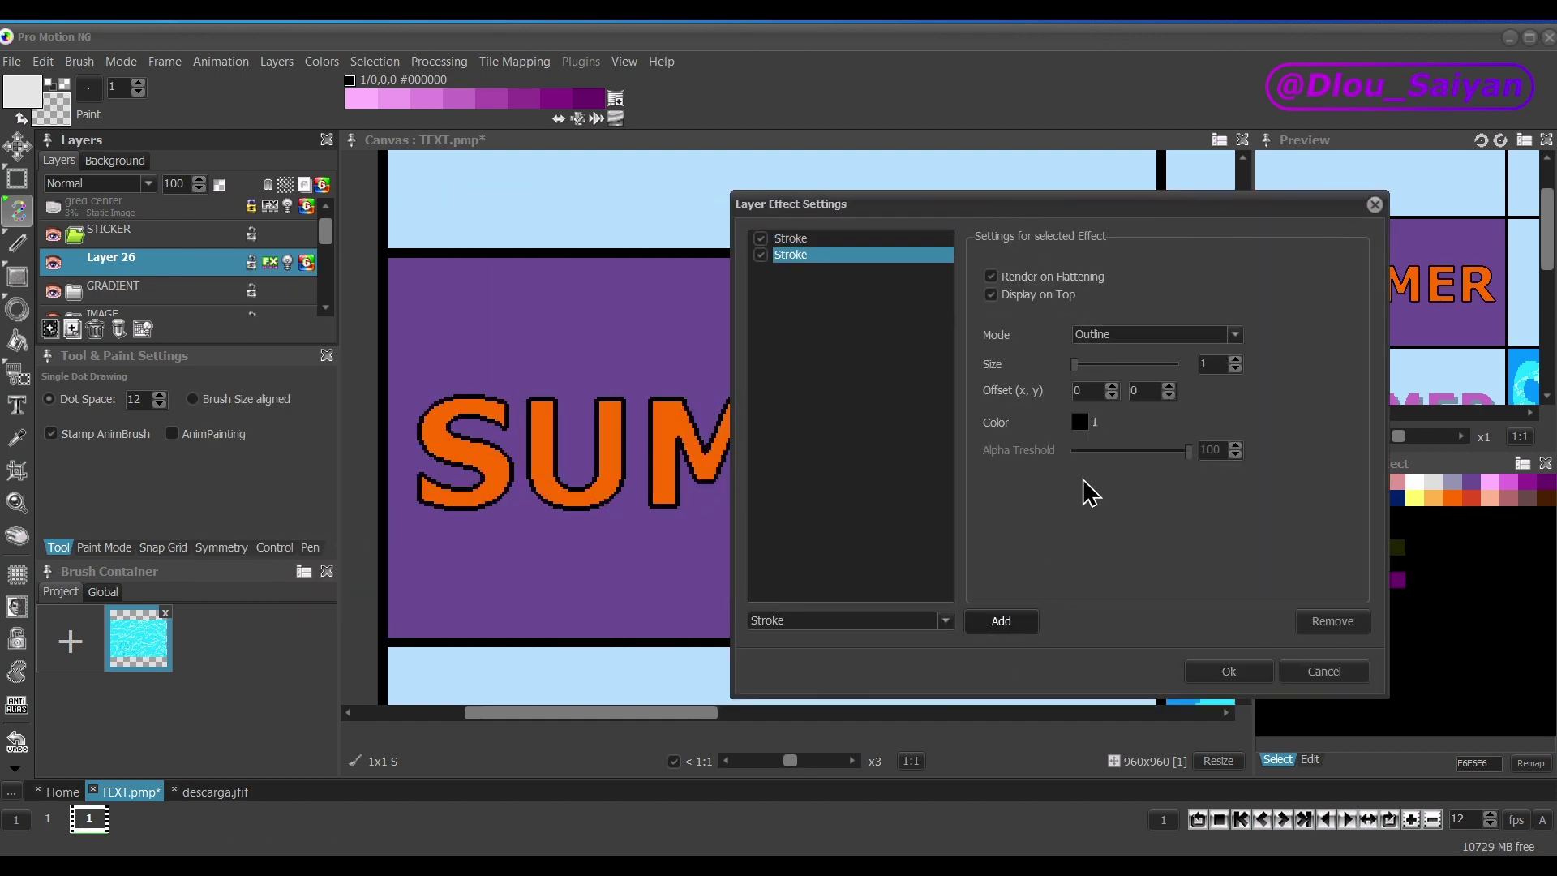
pyautogui.click(1080, 422)
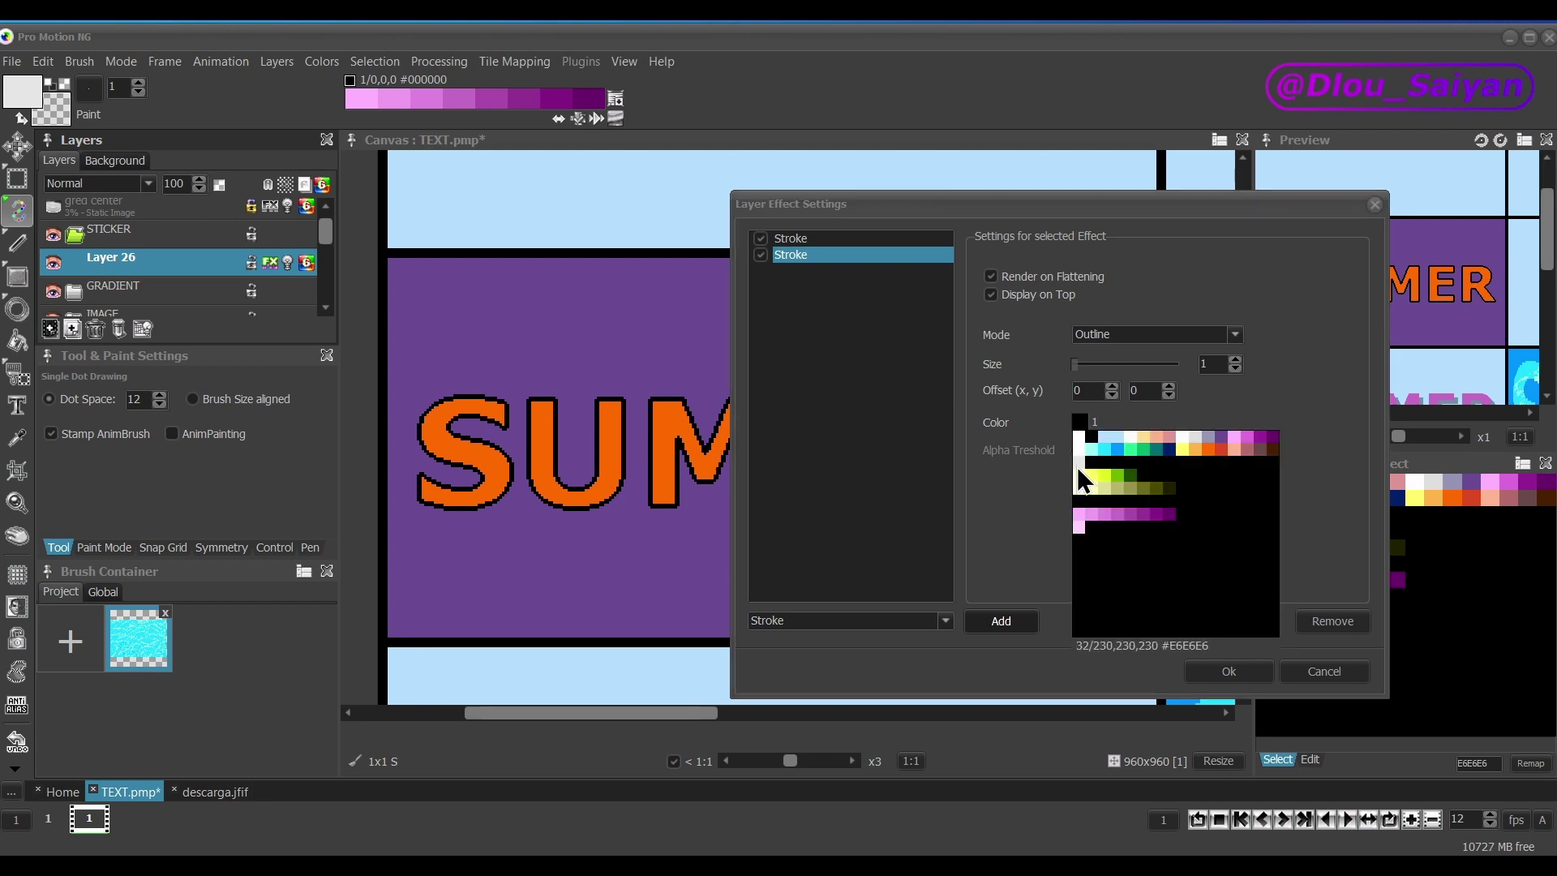
pyautogui.click(1083, 480)
pyautogui.moveTo(1071, 205); pyautogui.dragTo(1225, 191)
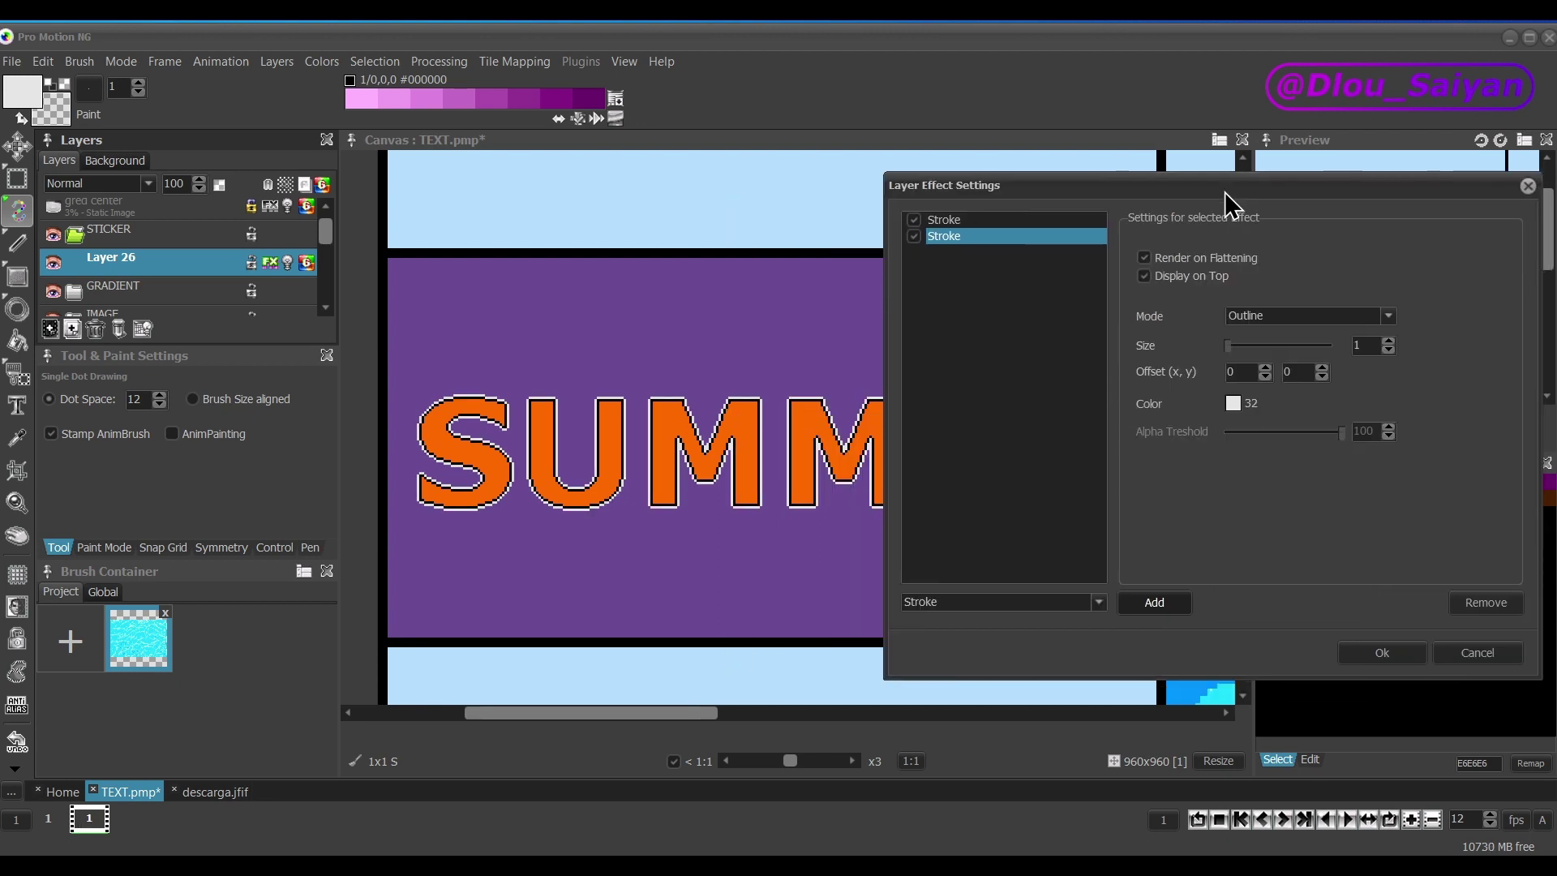
# Set the light gray outline stroke's size to 11 and apply the layer effects.
pyautogui.click(1389, 342)
pyautogui.click(1389, 341)
pyautogui.click(1389, 342)
pyautogui.click(1388, 341)
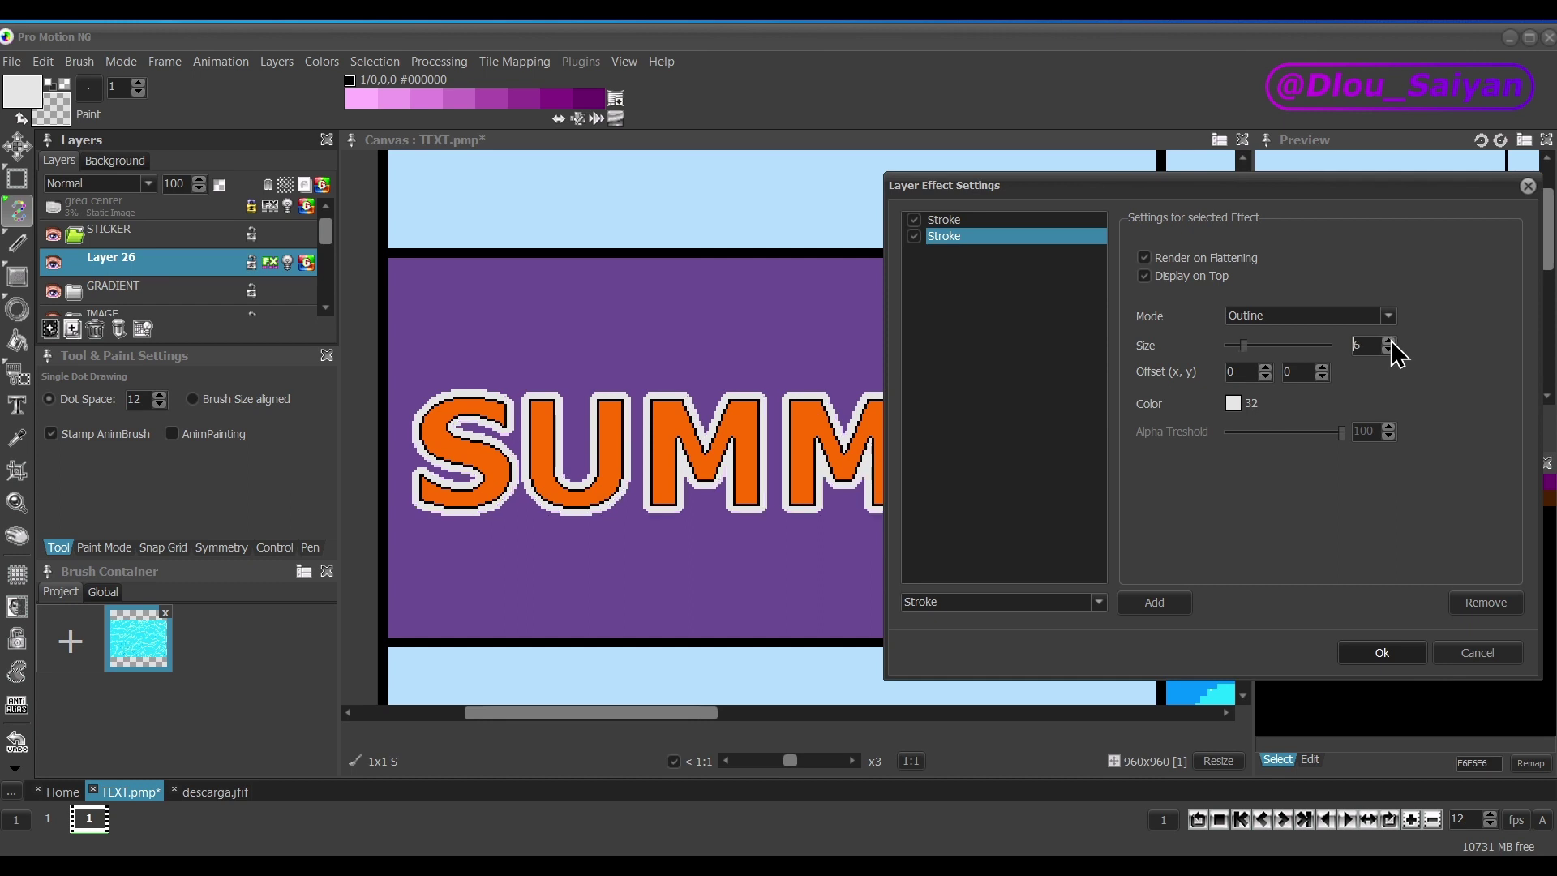
pyautogui.click(1388, 342)
pyautogui.click(1389, 342)
pyautogui.click(1389, 342)
pyautogui.click(1389, 341)
pyautogui.click(1389, 342)
pyautogui.click(1389, 341)
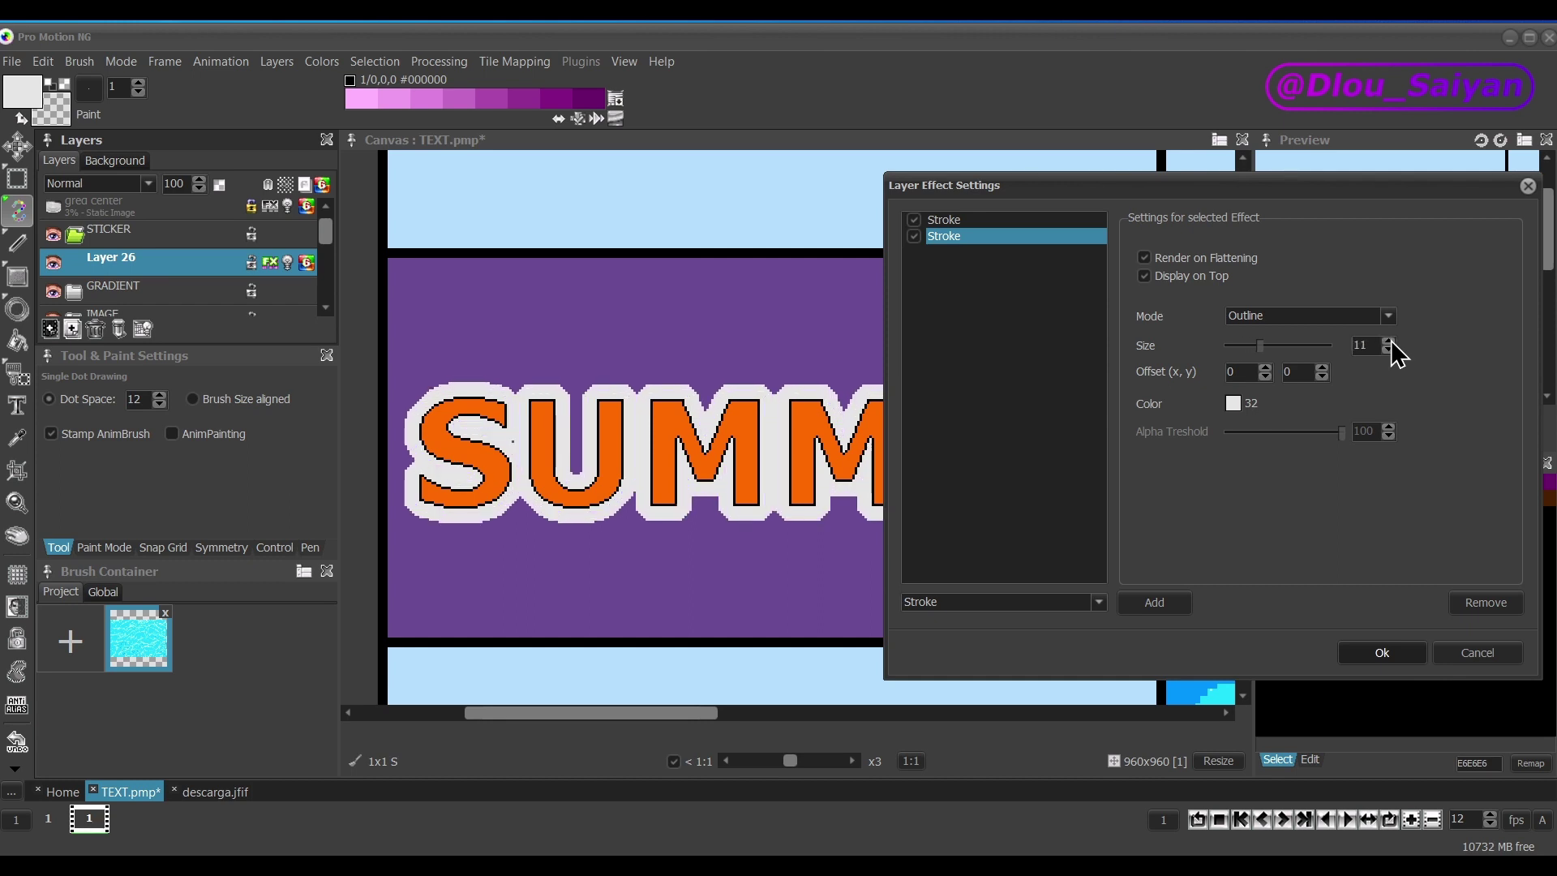
pyautogui.moveTo(1277, 190); pyautogui.dragTo(1066, 198)
pyautogui.click(1155, 664)
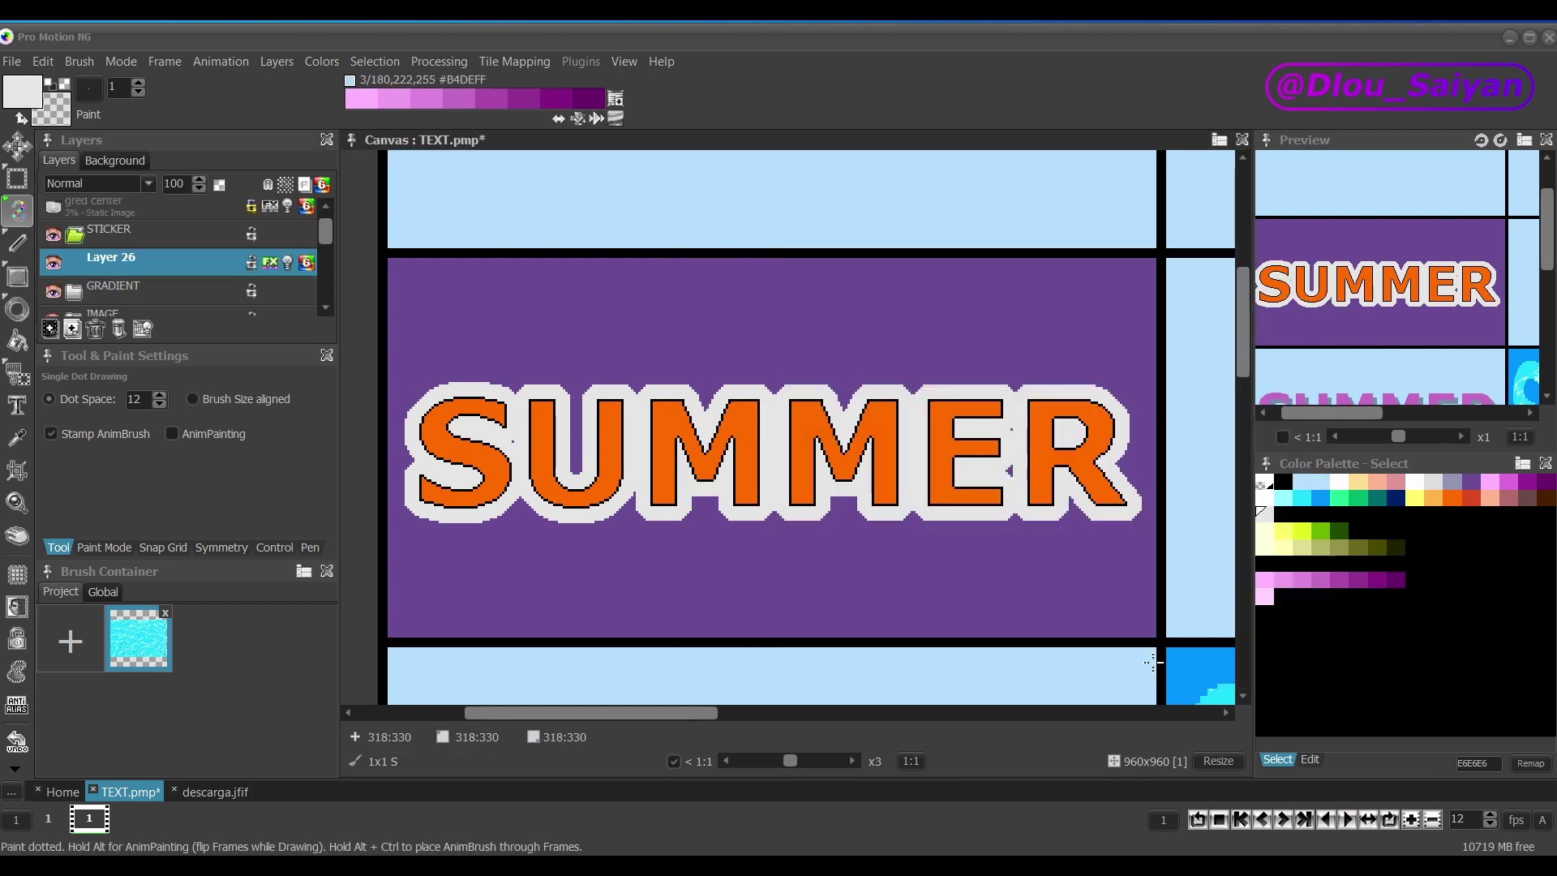
# On a new layer above the lettering, paint over the small purple gaps in the gray outline with #E6E6E6 using continuous drawing.
pyautogui.press('d')
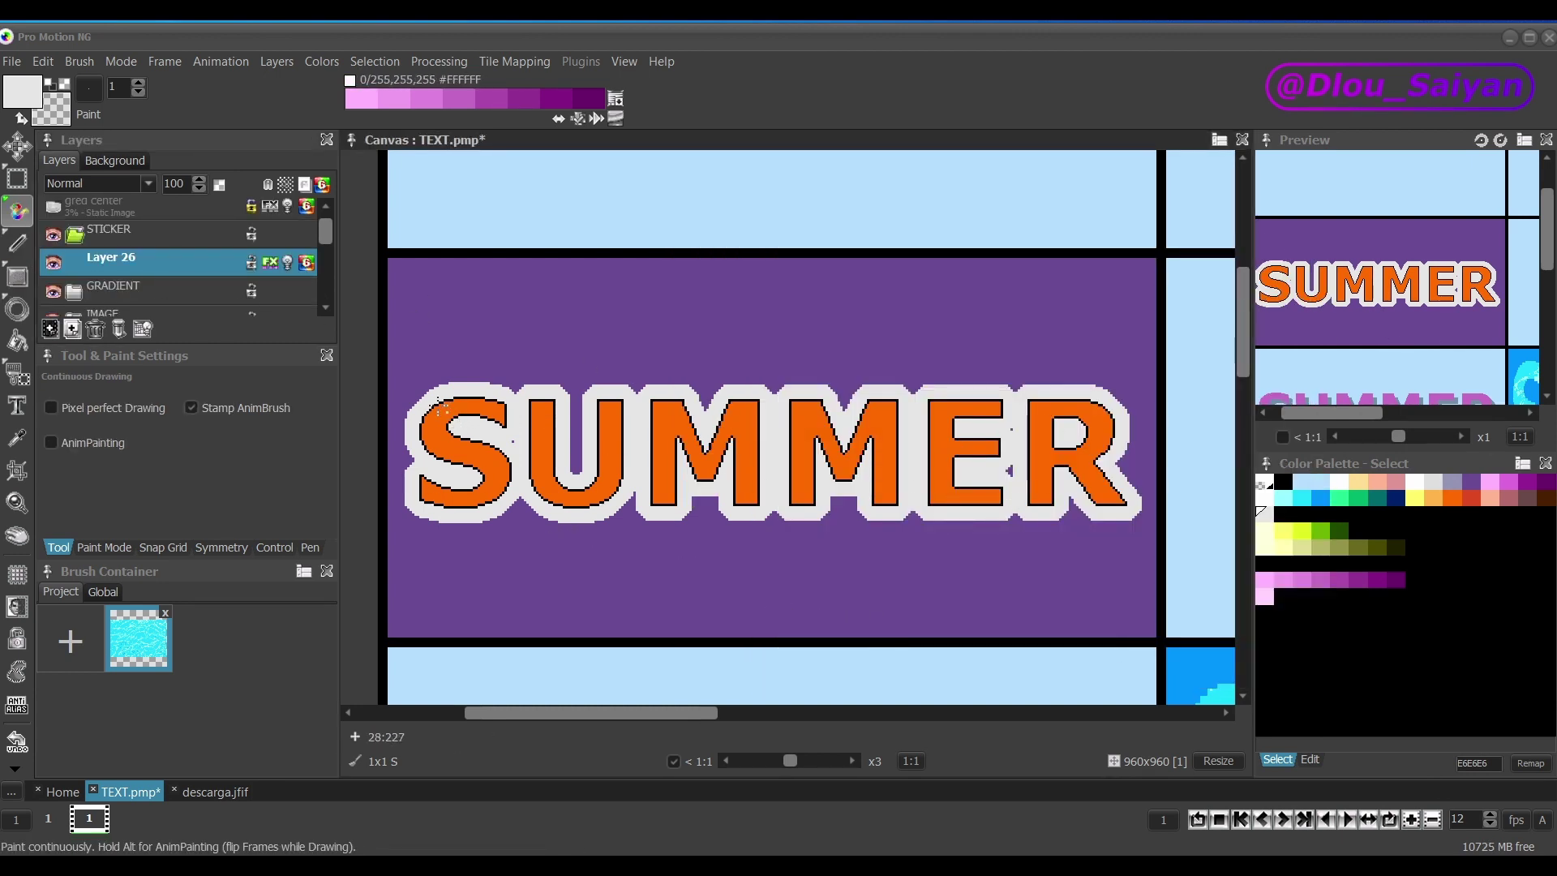
pyautogui.click(52, 329)
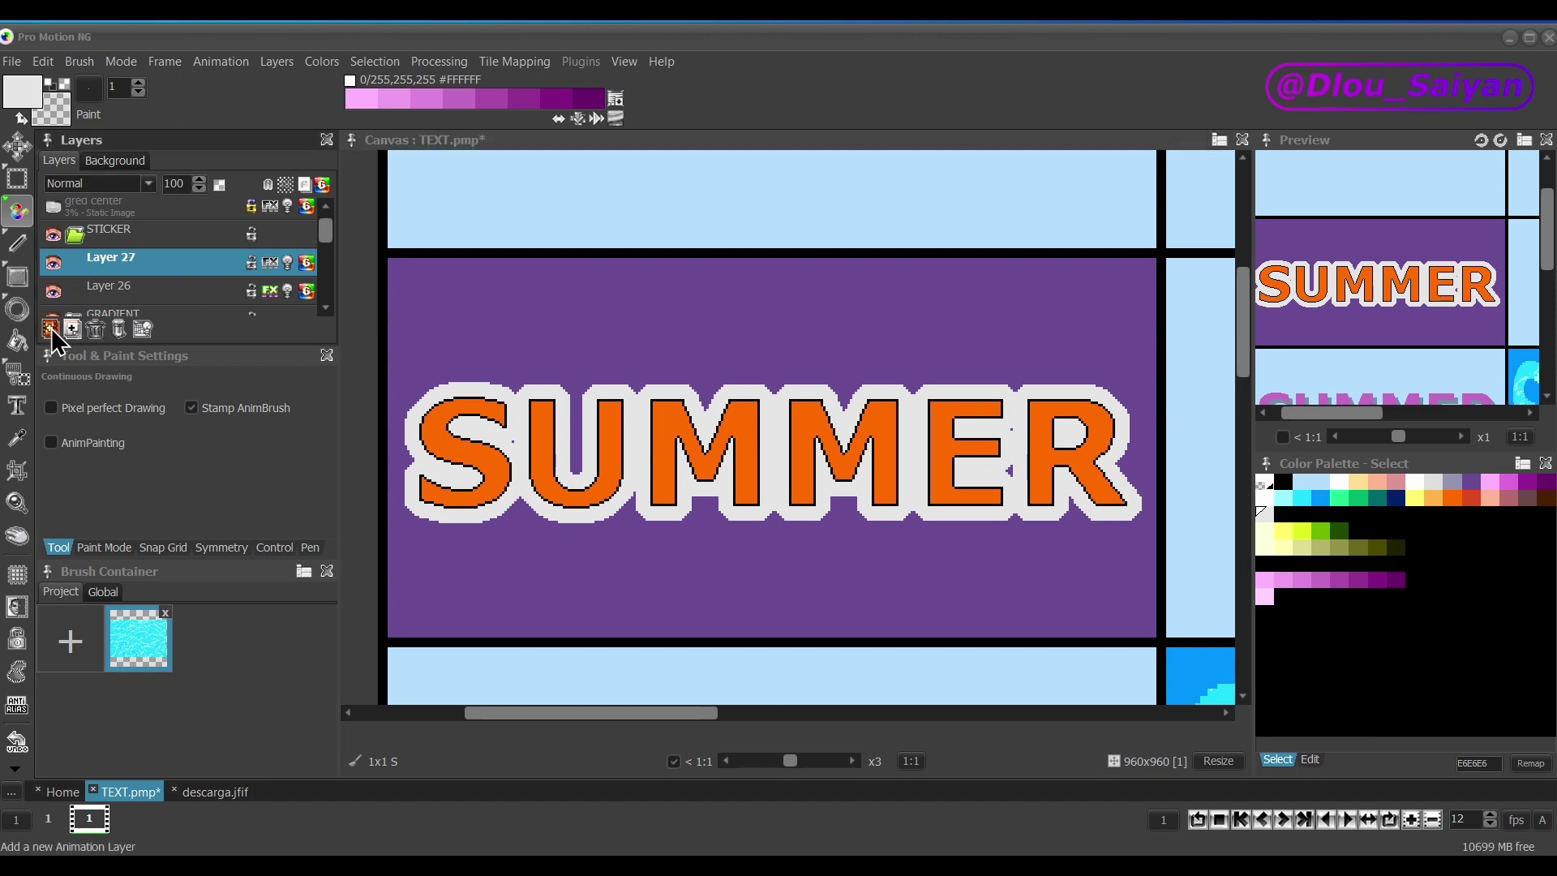
pyautogui.keyDown('ctrl'); pyautogui.click(516, 443); pyautogui.keyUp('ctrl')
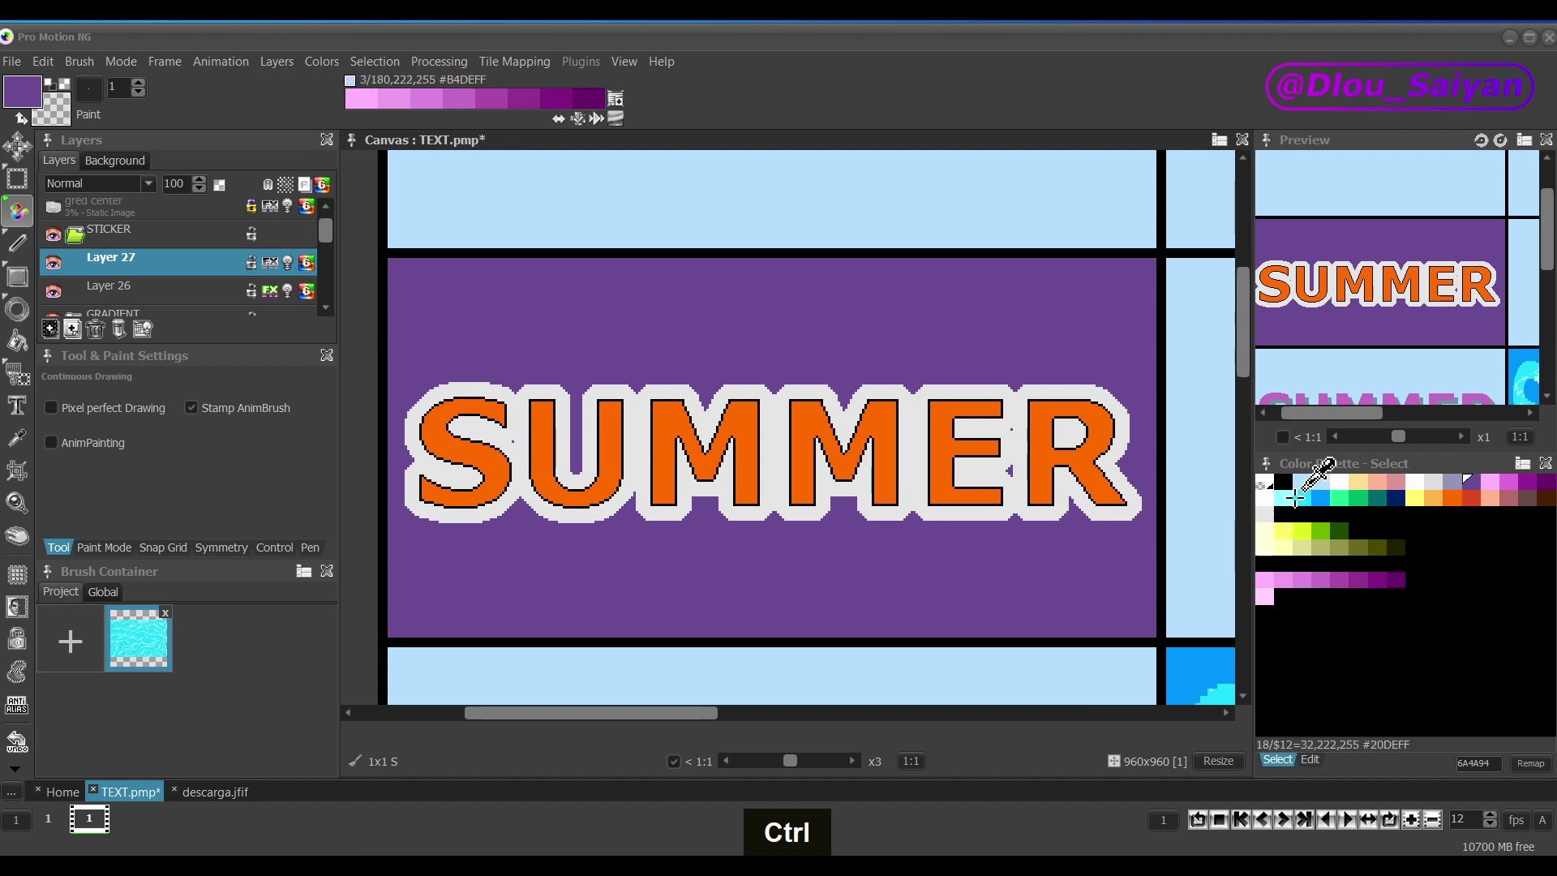
pyautogui.click(1264, 514)
pyautogui.keyDown('ctrl'); pyautogui.click(516, 440); pyautogui.keyUp('ctrl')
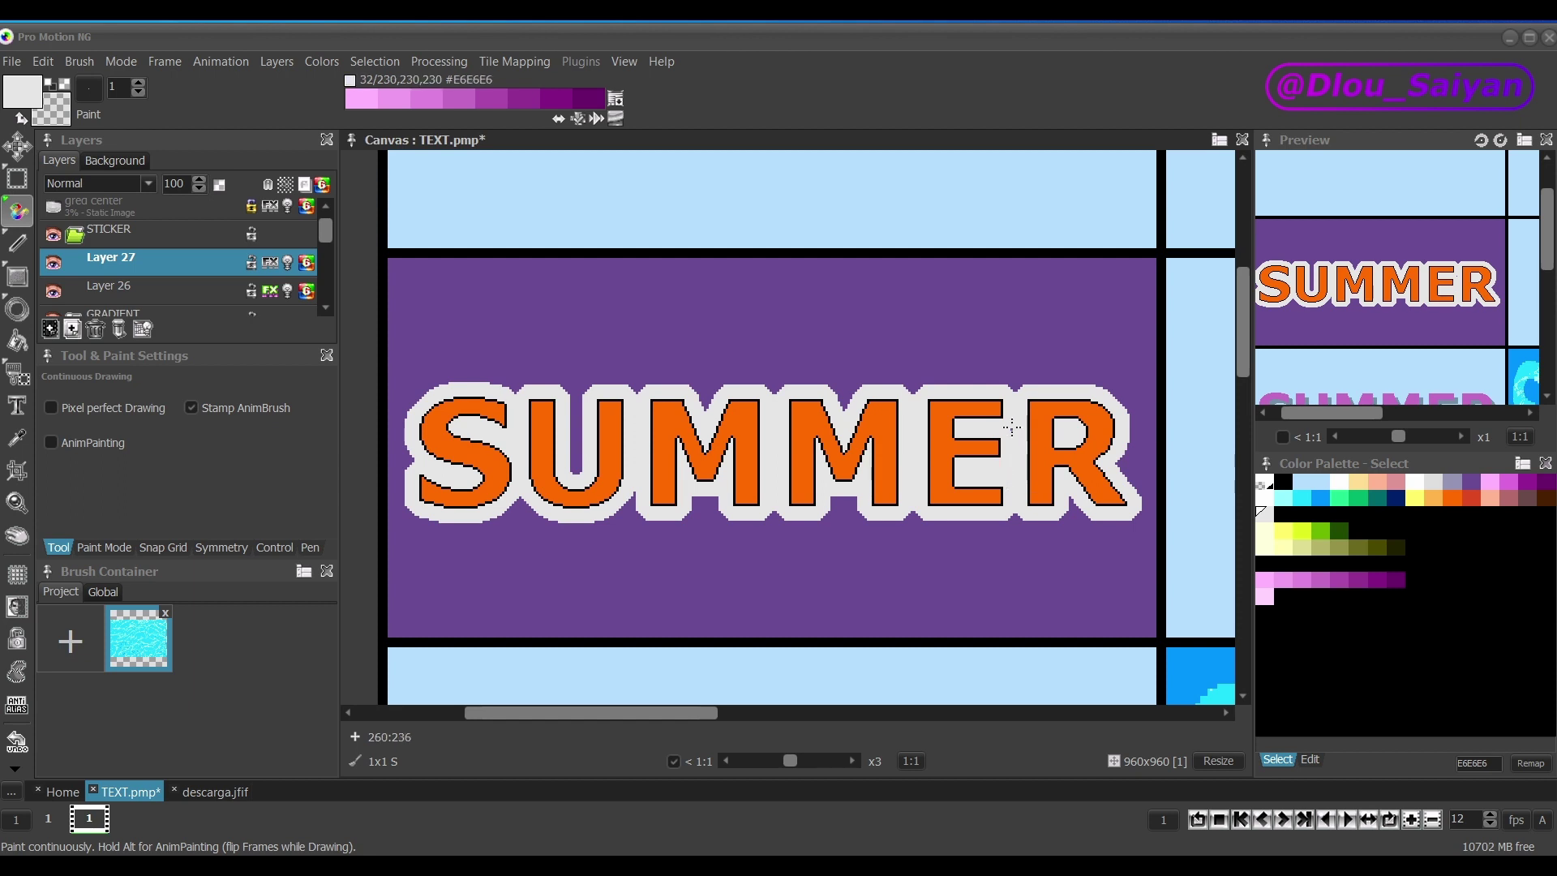
# Flatten the stroke effects into Layer 26 and toggle its visibility to check the painted patches on the layer above.
pyautogui.click(184, 296)
pyautogui.click(189, 259)
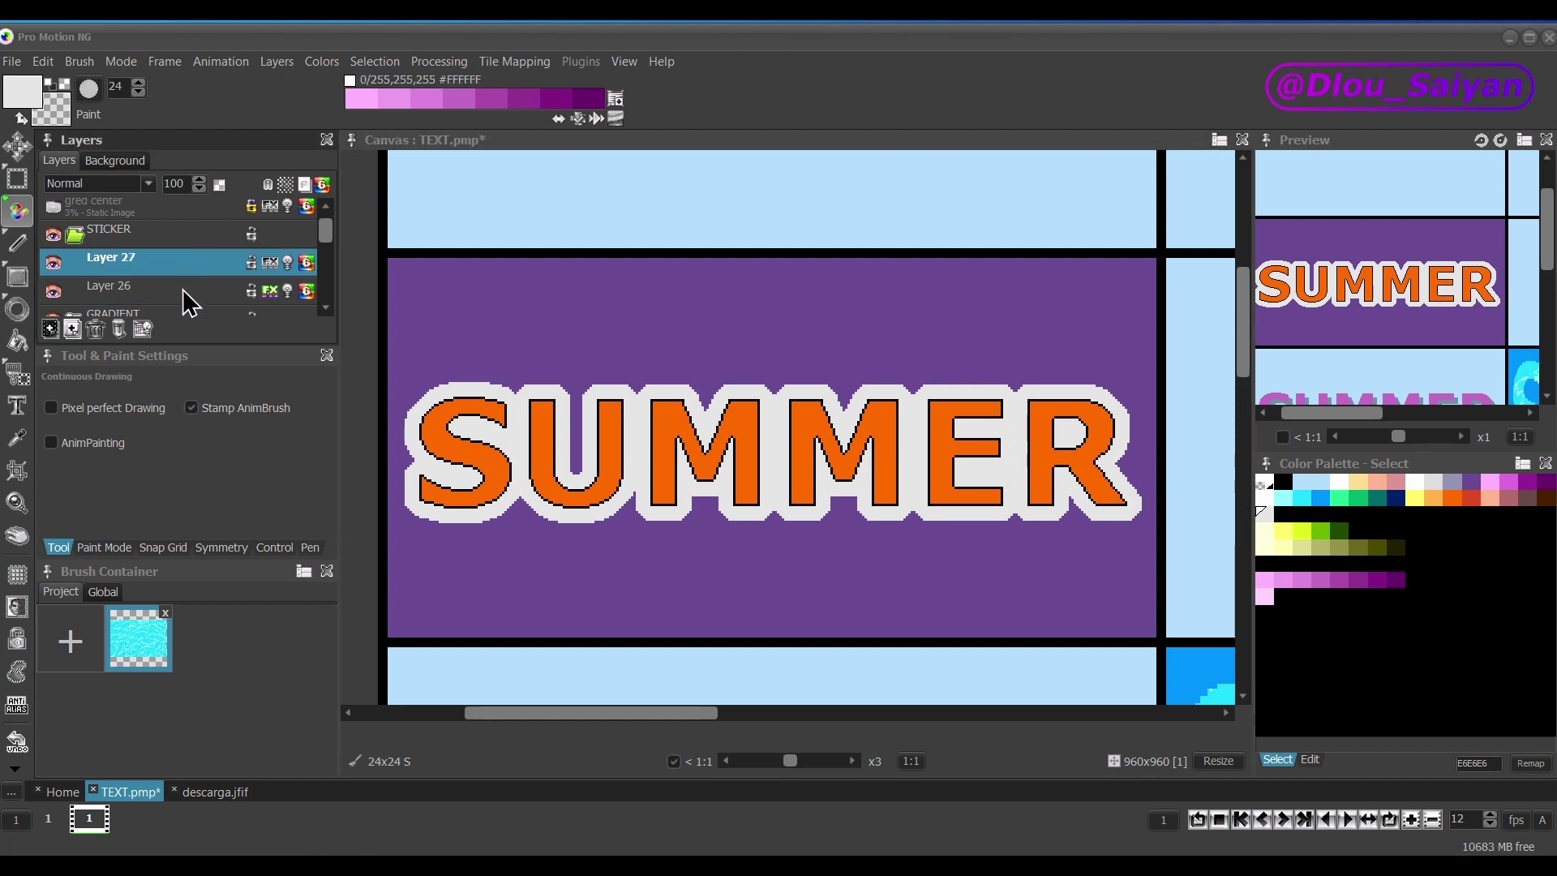
pyautogui.click(192, 294)
pyautogui.click(188, 258)
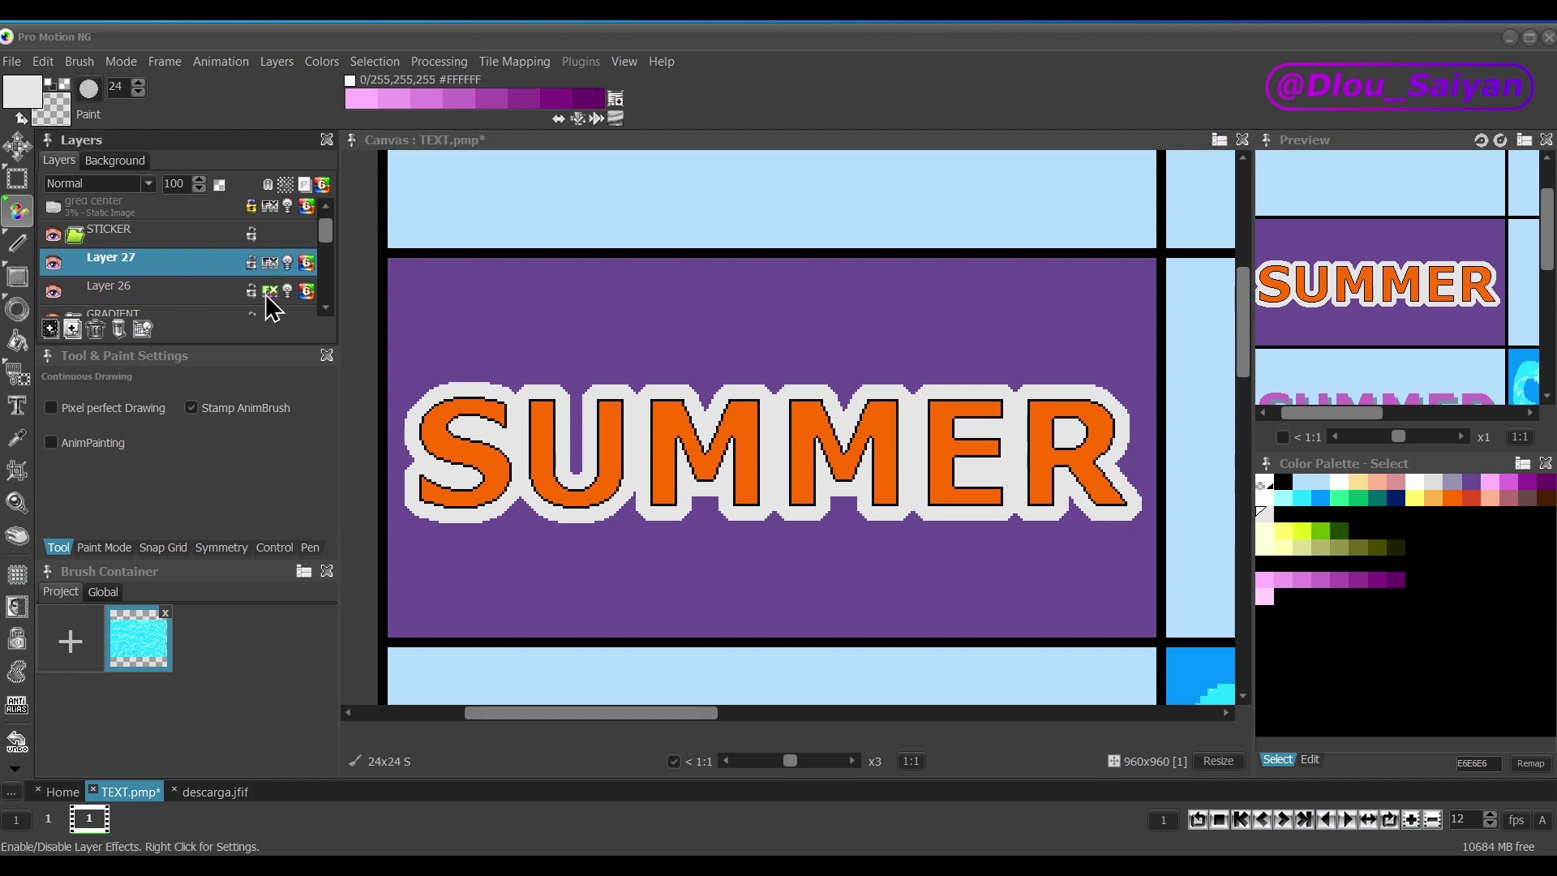
pyautogui.rightClick(195, 294)
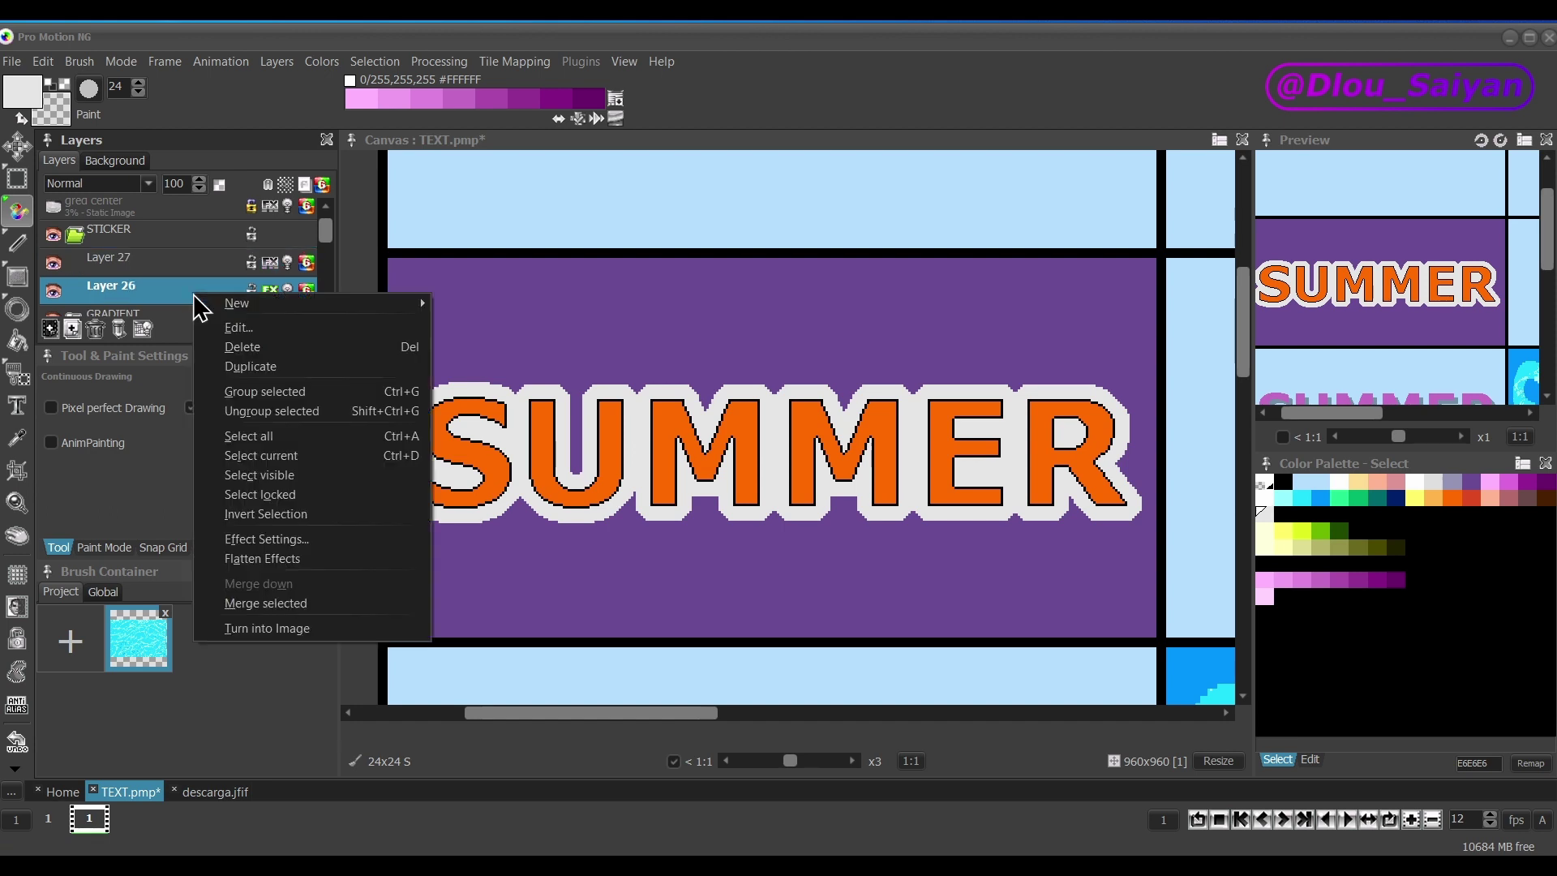
pyautogui.click(262, 565)
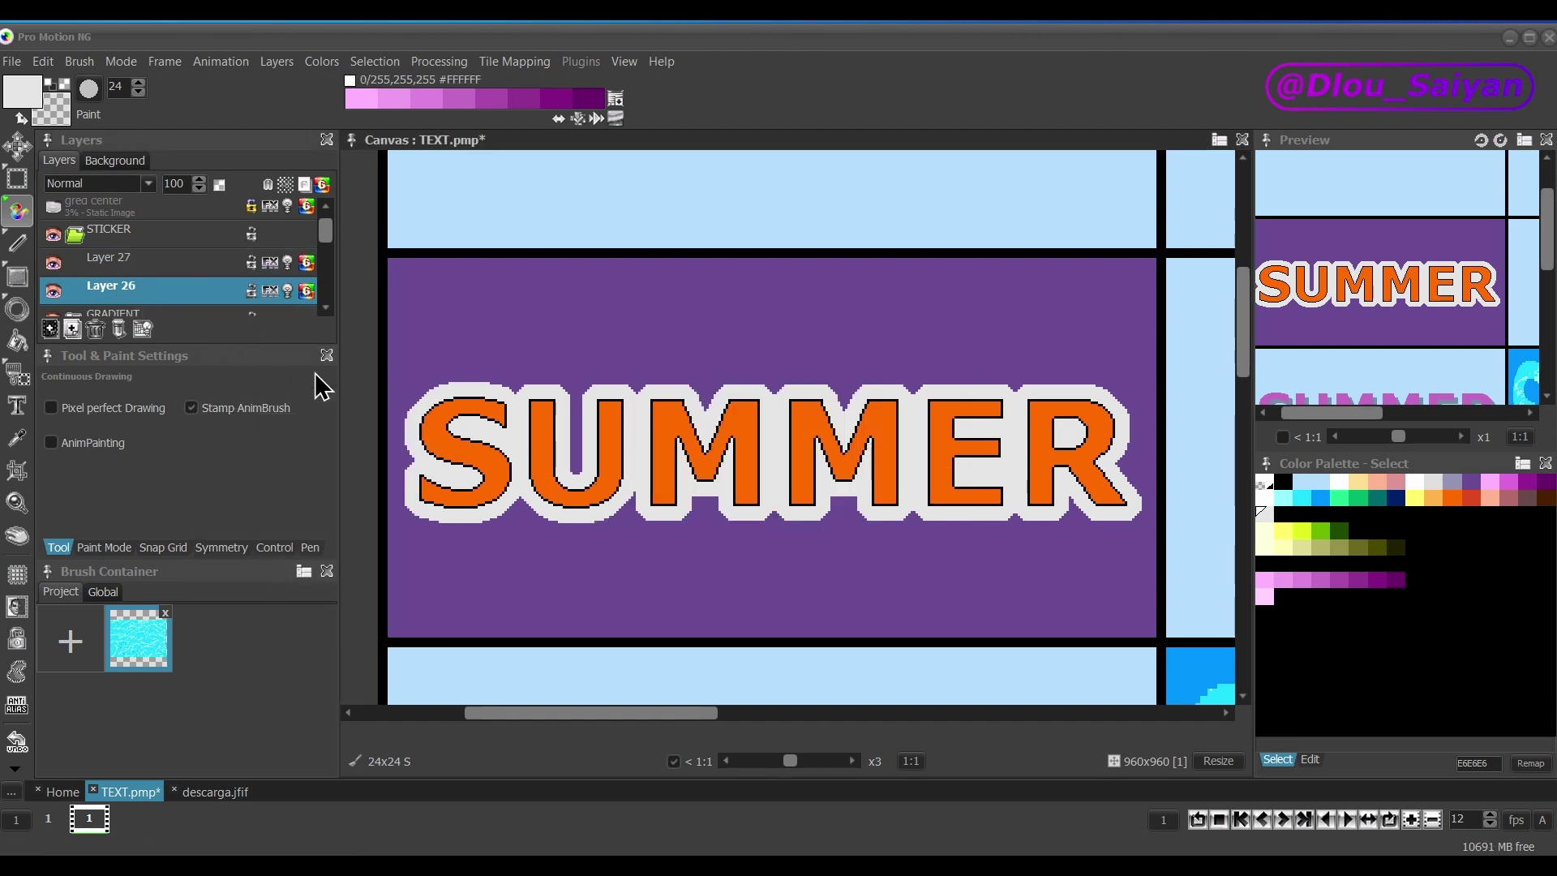
pyautogui.click(55, 290)
pyautogui.click(55, 291)
pyautogui.click(55, 291)
pyautogui.click(56, 290)
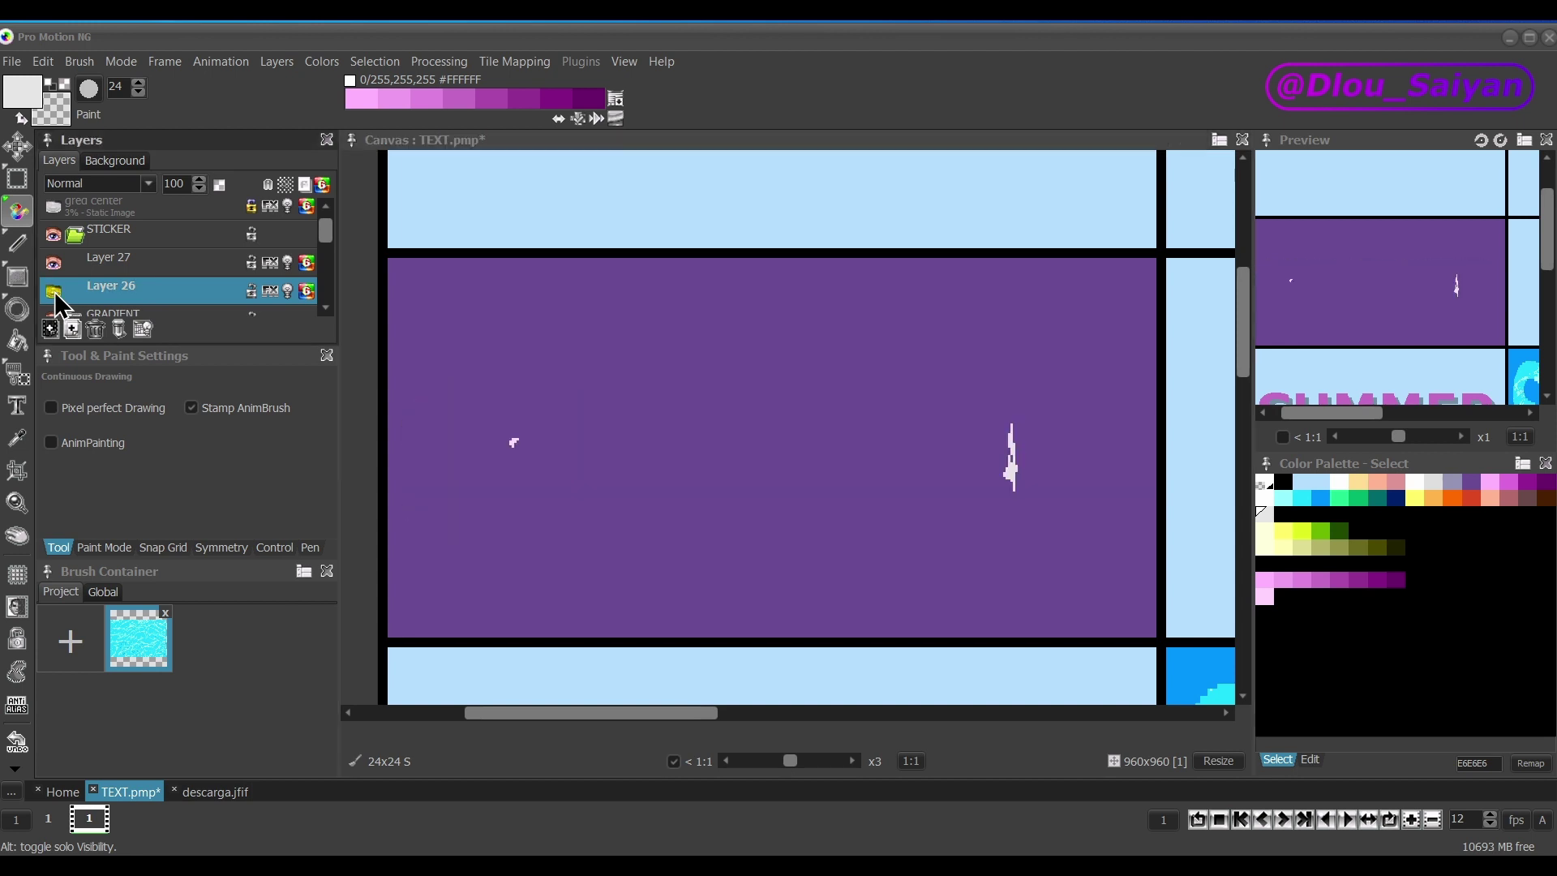
pyautogui.click(56, 291)
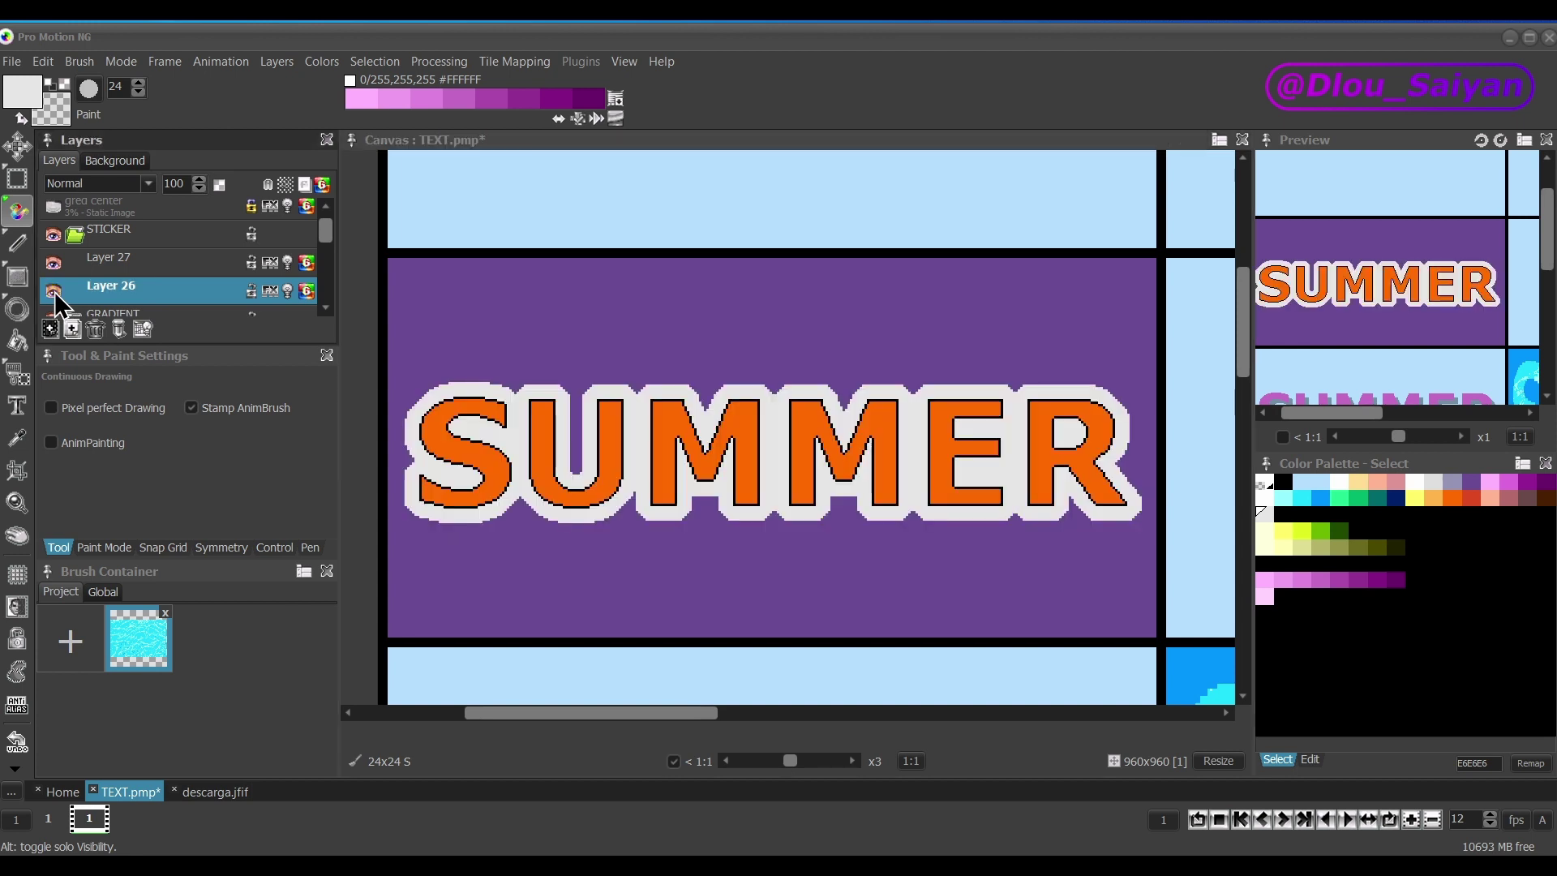
# Merge the gap-patch layer with the flattened SUMMER layer and check the merged layer's visibility.
pyautogui.click(151, 263)
pyautogui.keyDown('ctrl'); pyautogui.click(149, 288); pyautogui.keyUp('ctrl')
pyautogui.rightClick(150, 287)
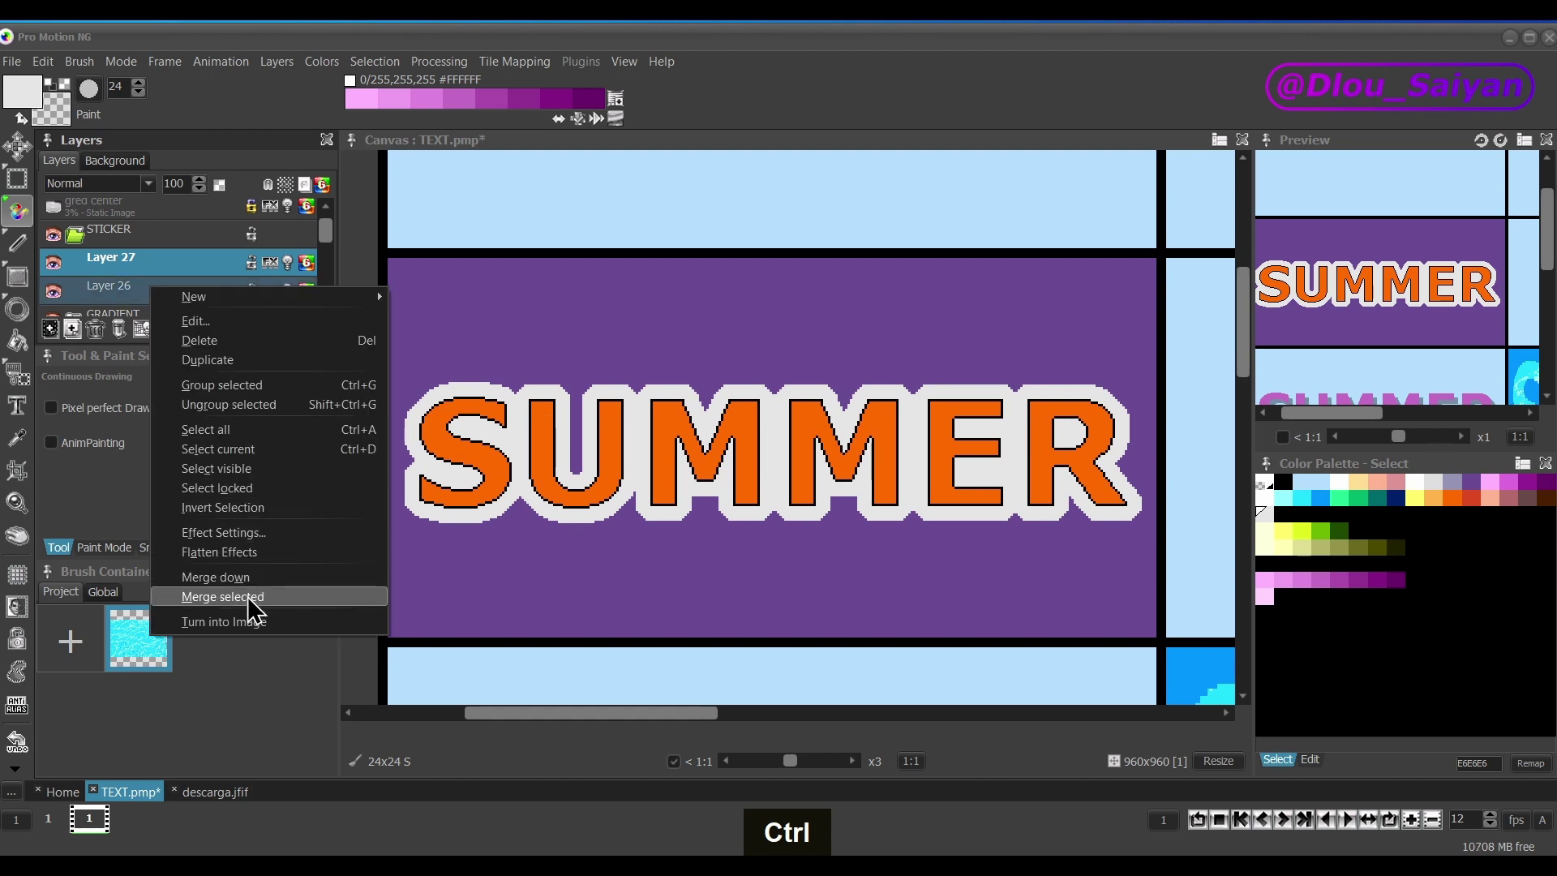
pyautogui.click(246, 596)
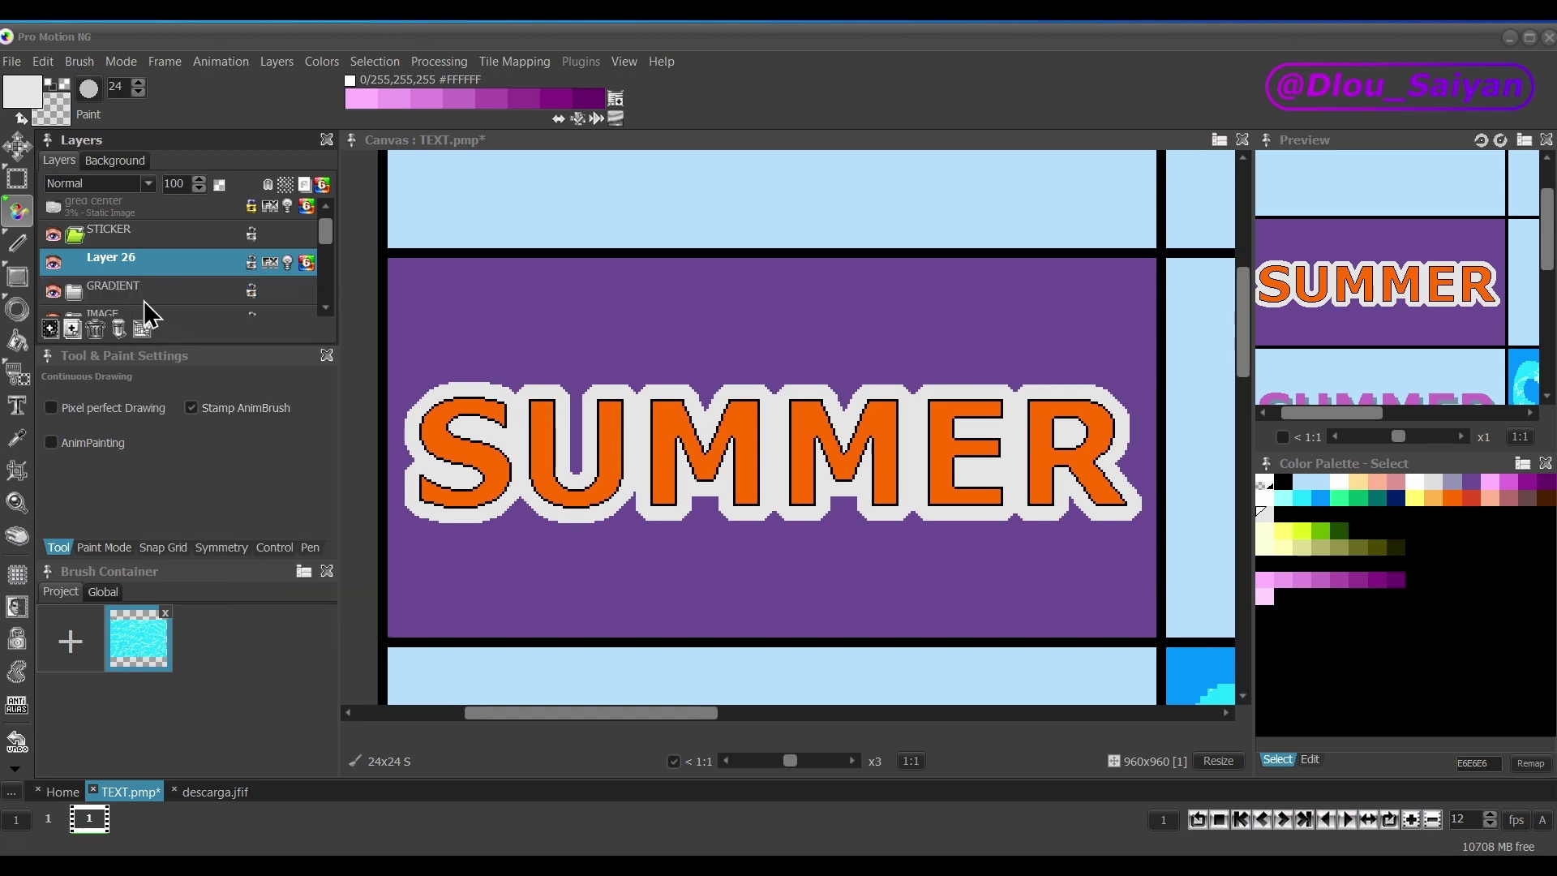
pyautogui.click(57, 260)
pyautogui.click(57, 260)
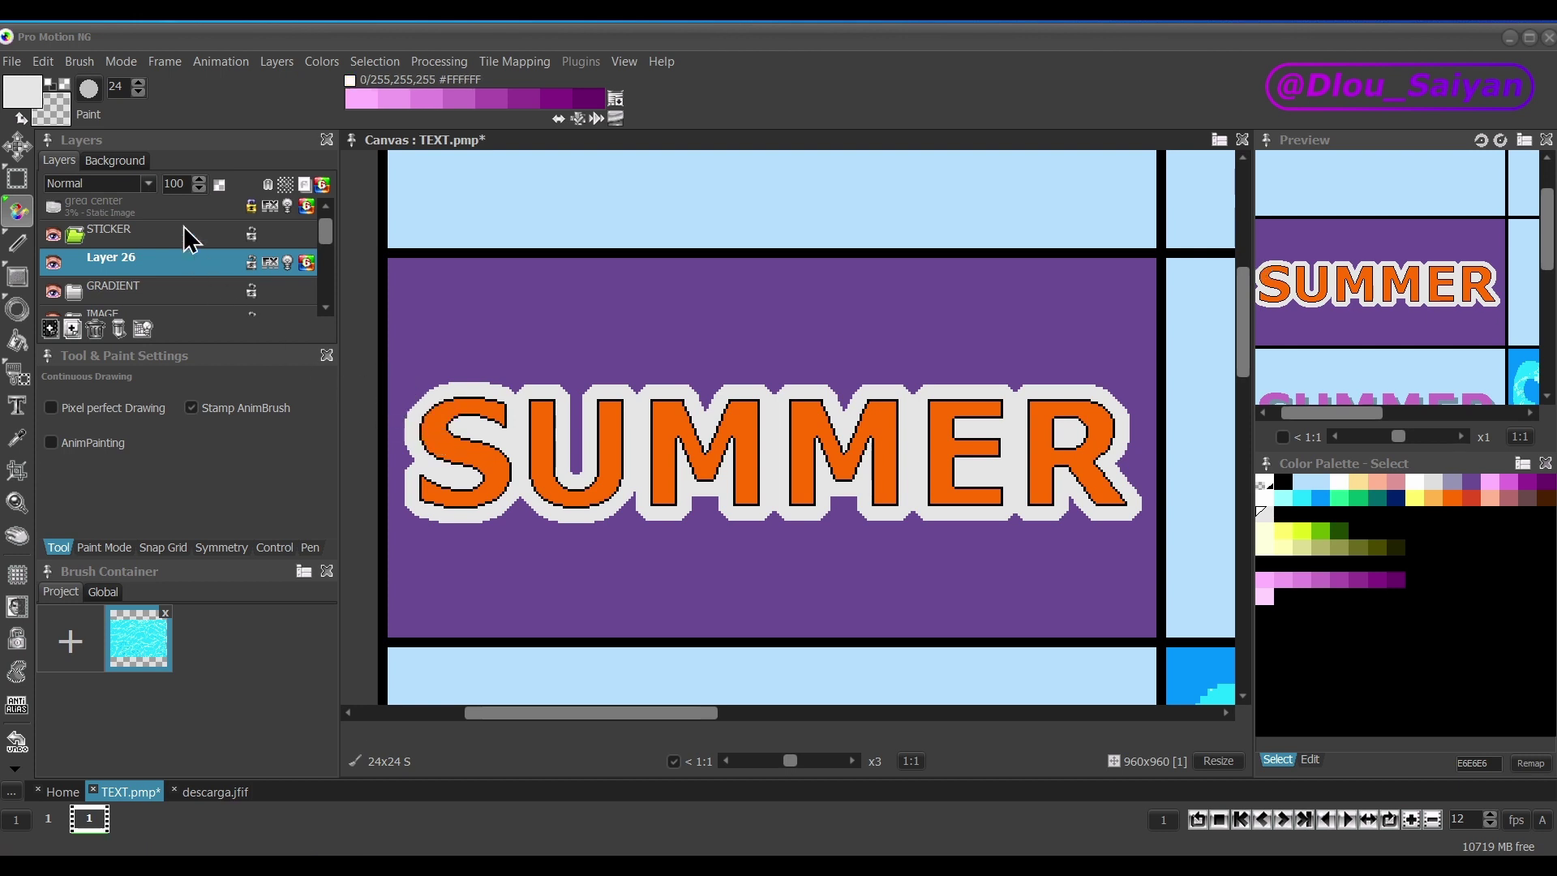
# Switch the paint mode to Brightness with a strength of 10%.
pyautogui.click(117, 62)
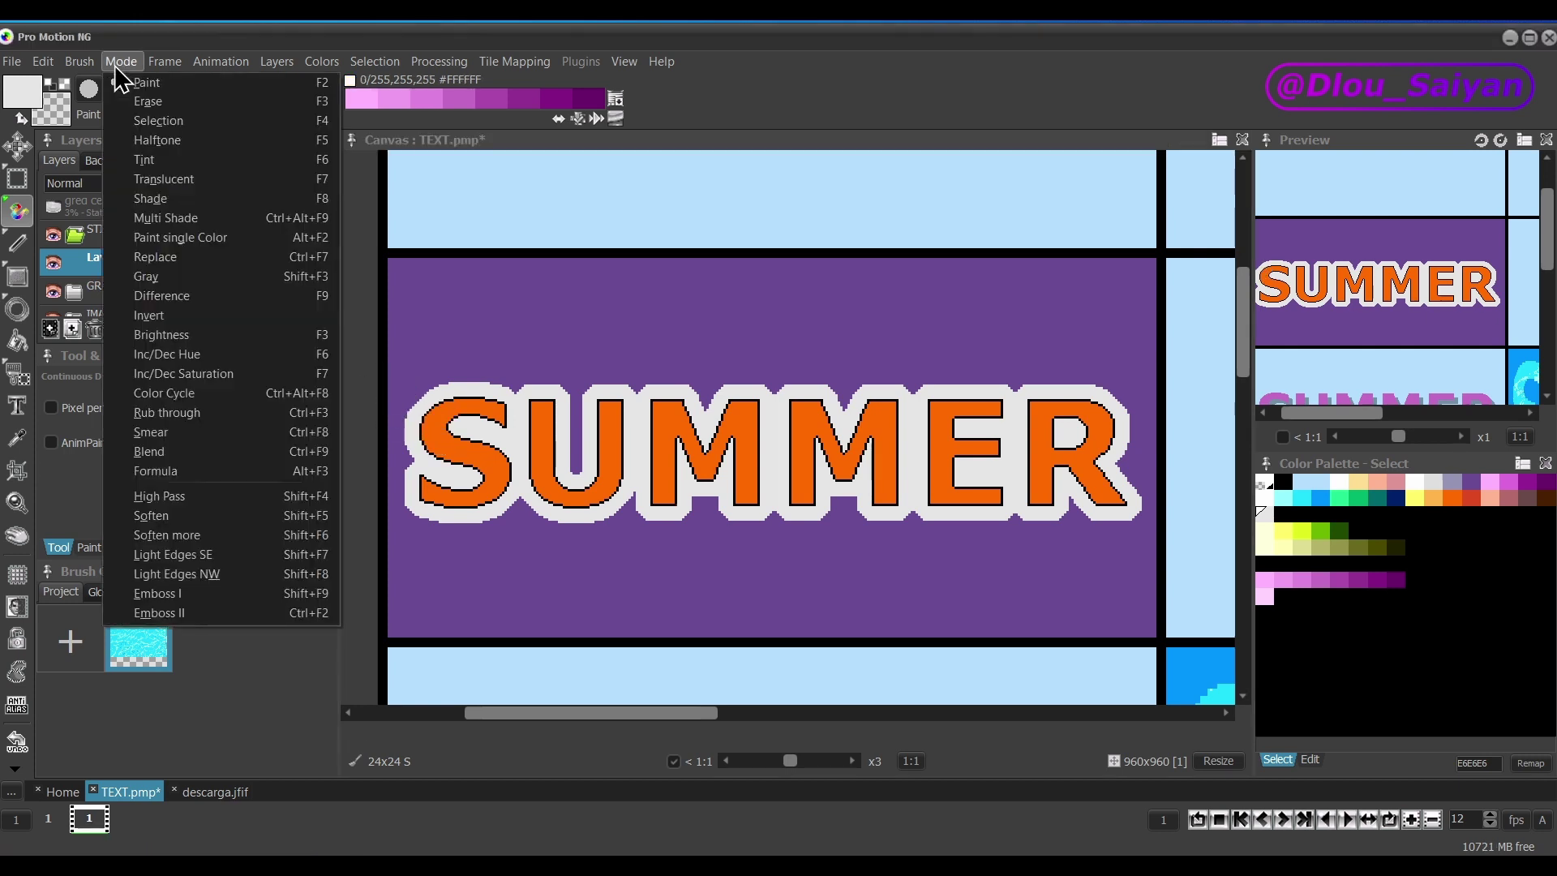
pyautogui.click(181, 338)
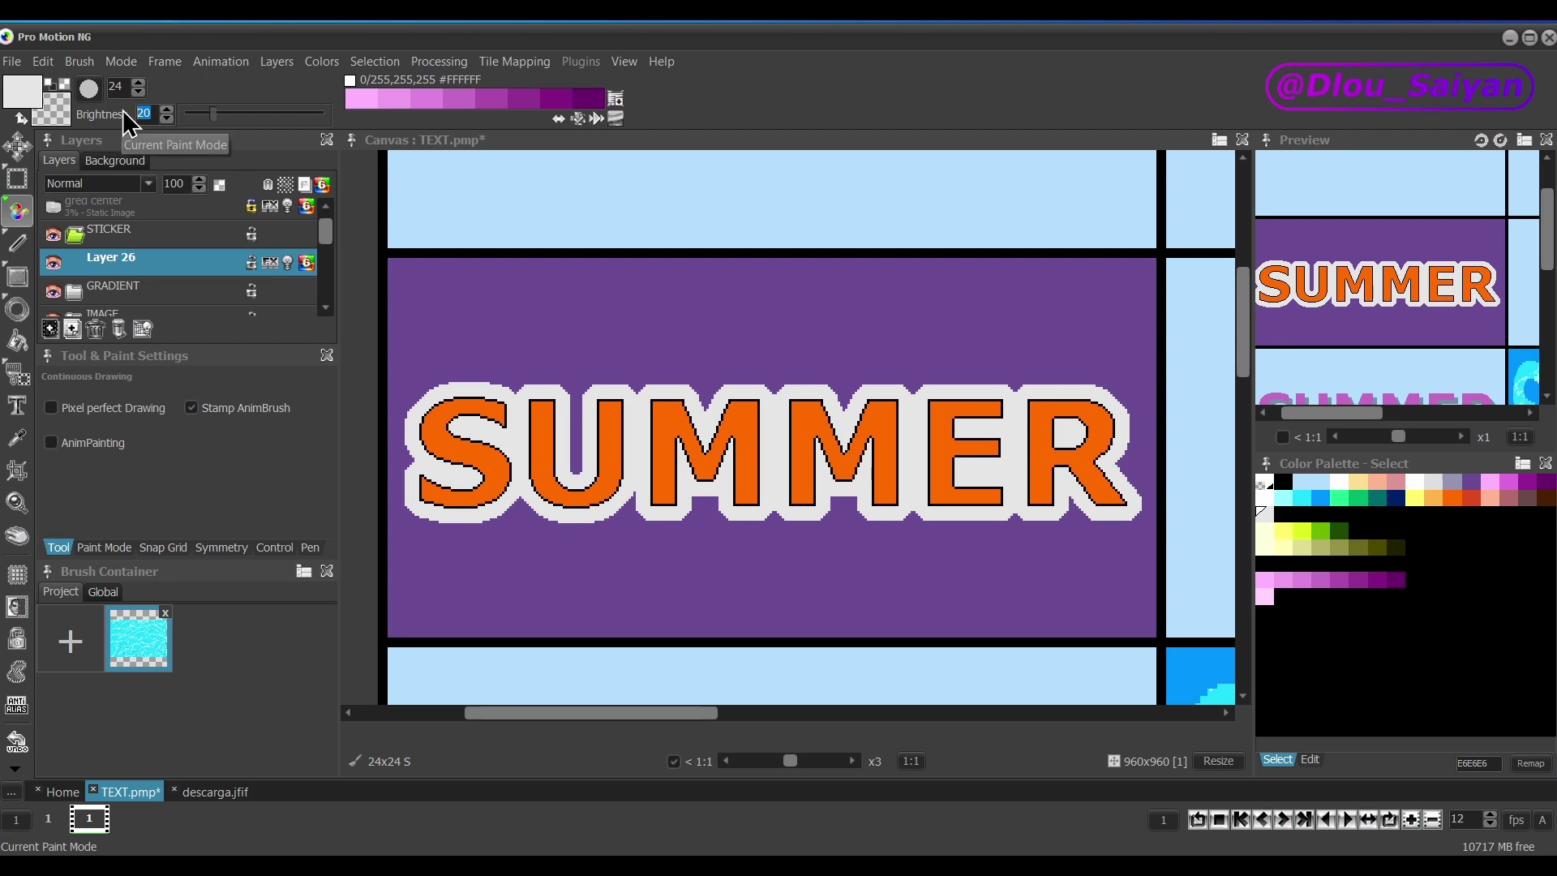
pyautogui.write('10')
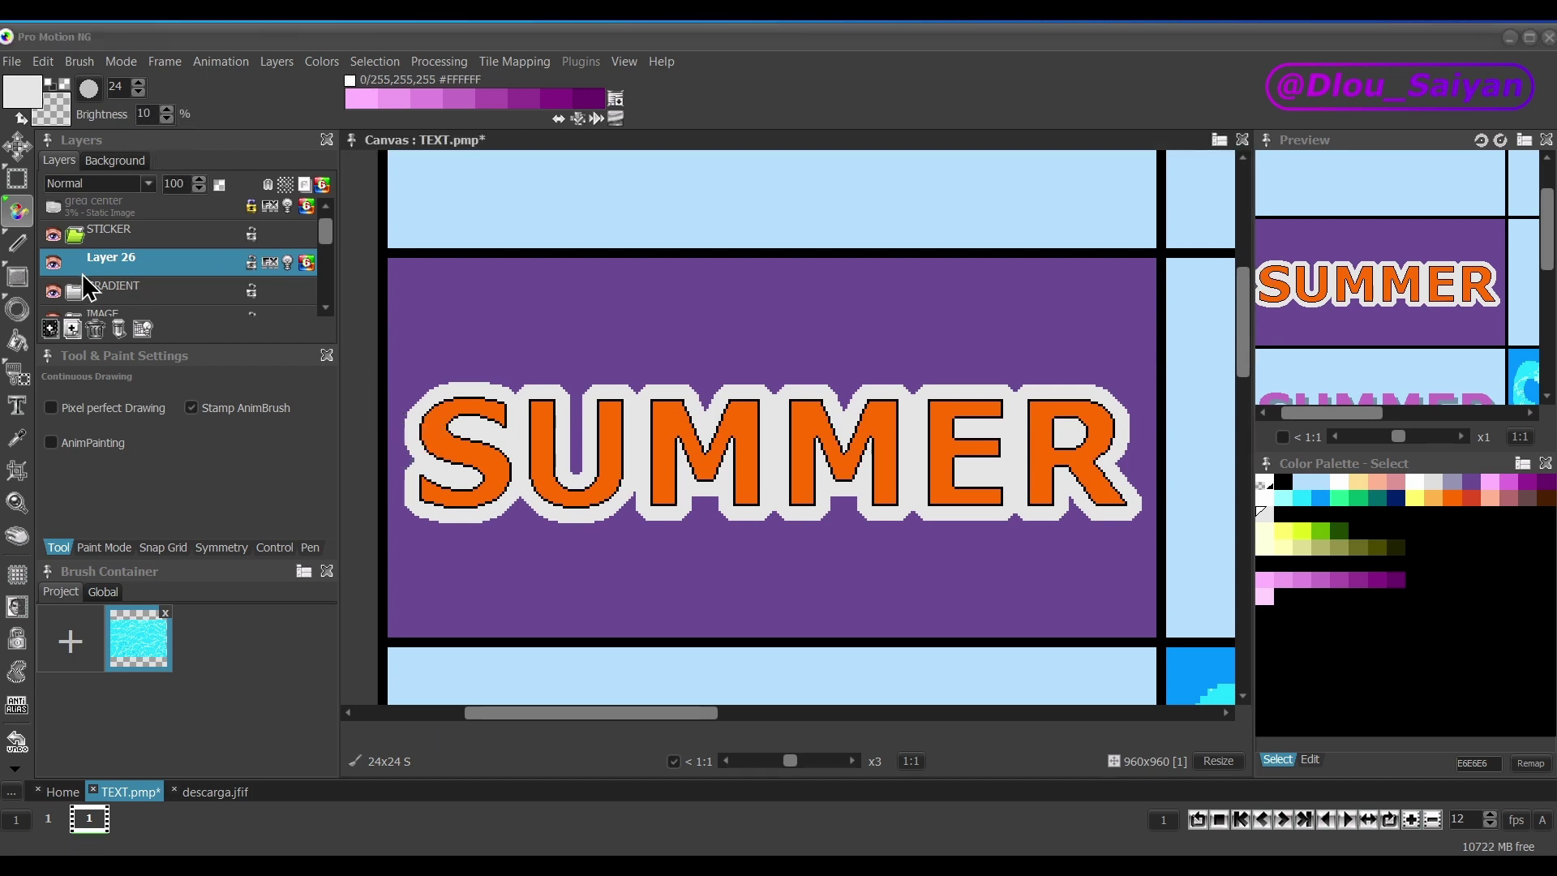
# Load Layer 26's pixels as a selection, try brightening the outline's upper half with the line tool, and undo that shading.
pyautogui.keyDown('ctrl'); pyautogui.click(57, 267); pyautogui.keyUp('ctrl')
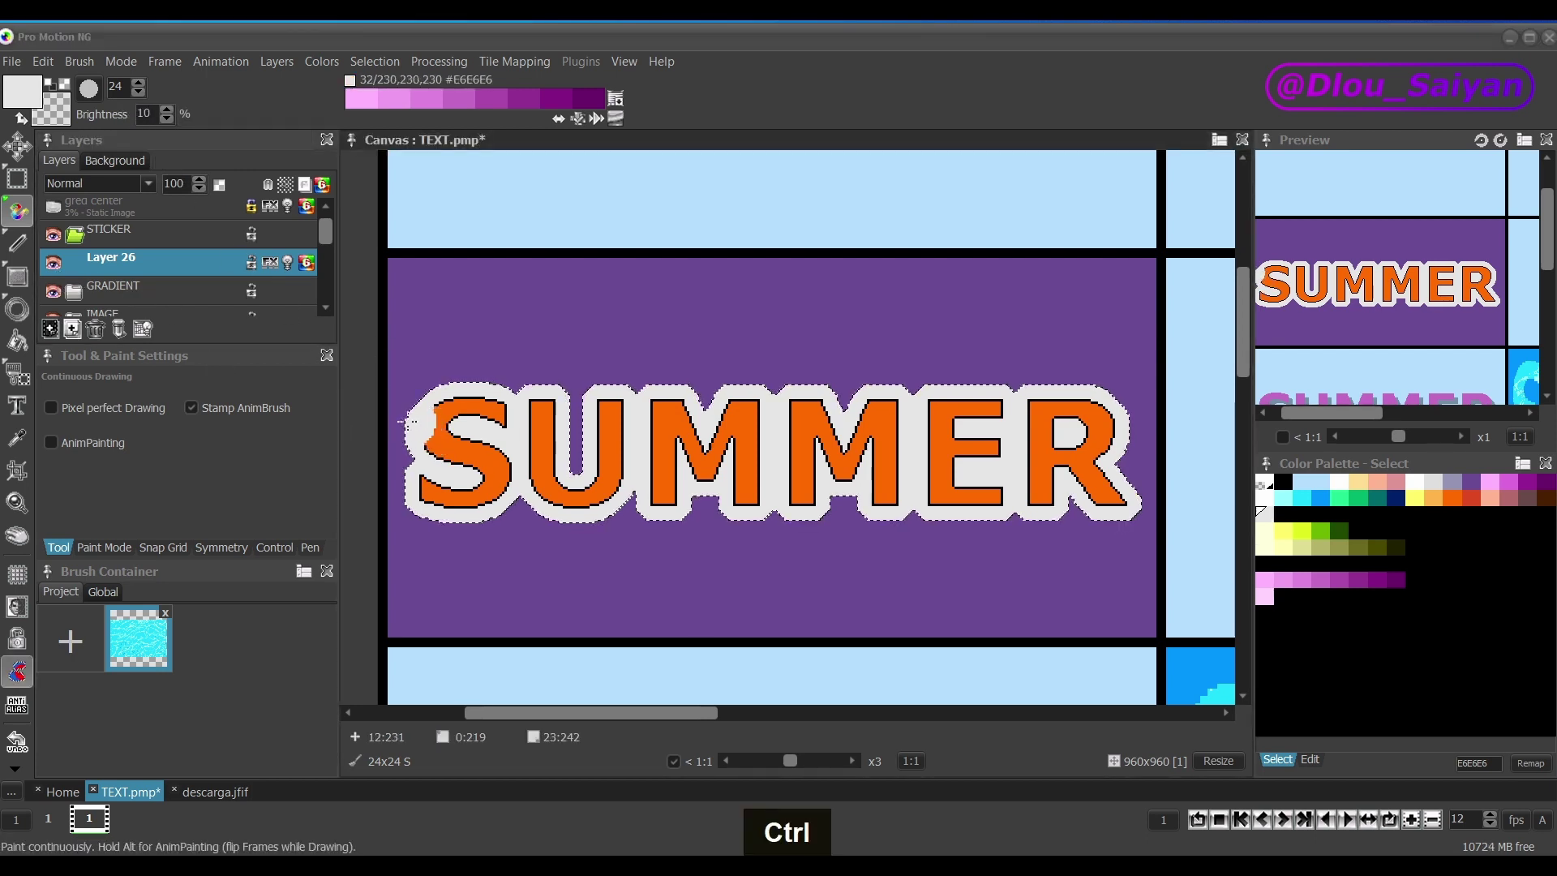
pyautogui.press('v')
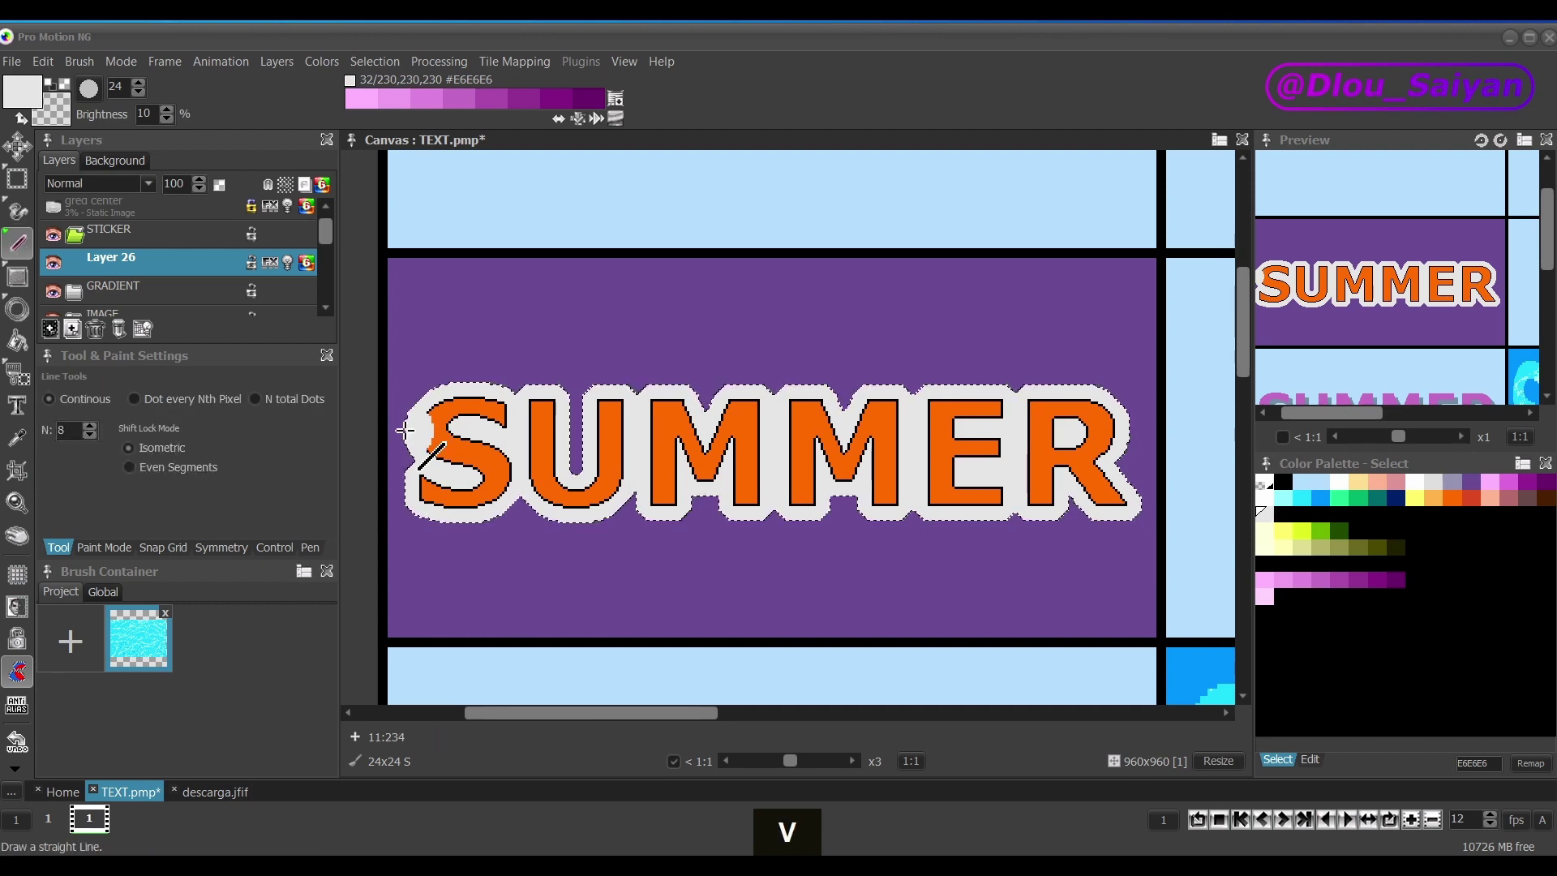
pyautogui.moveTo(406, 428); pyautogui.dragTo(633, 408)
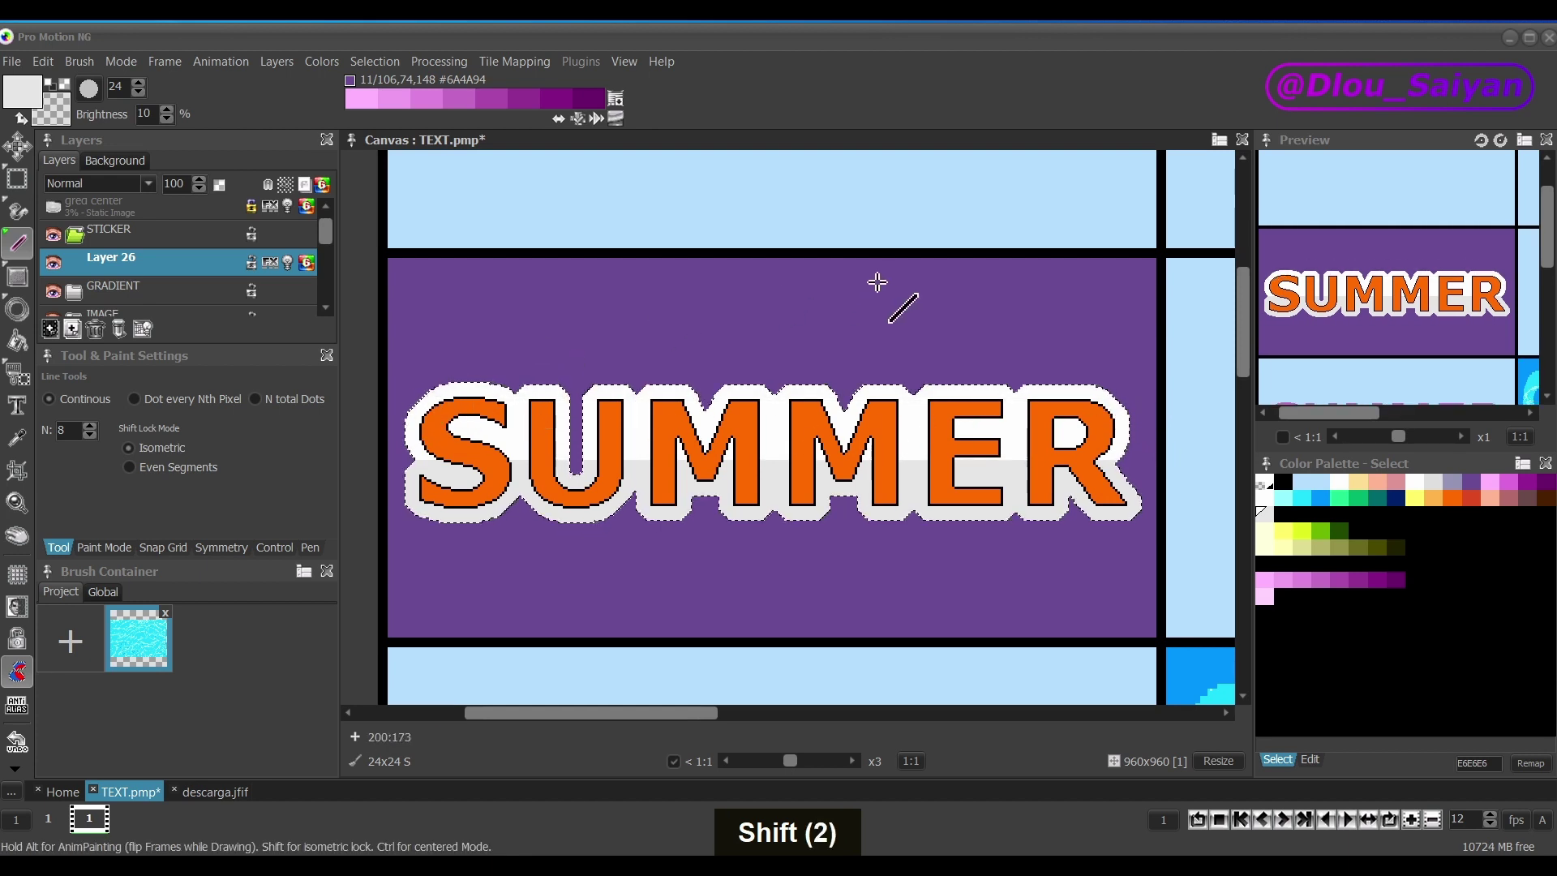
pyautogui.press('ctrl')
pyautogui.hotkey('ctrl', 'z')
pyautogui.hotkey('ctrl', 'z')
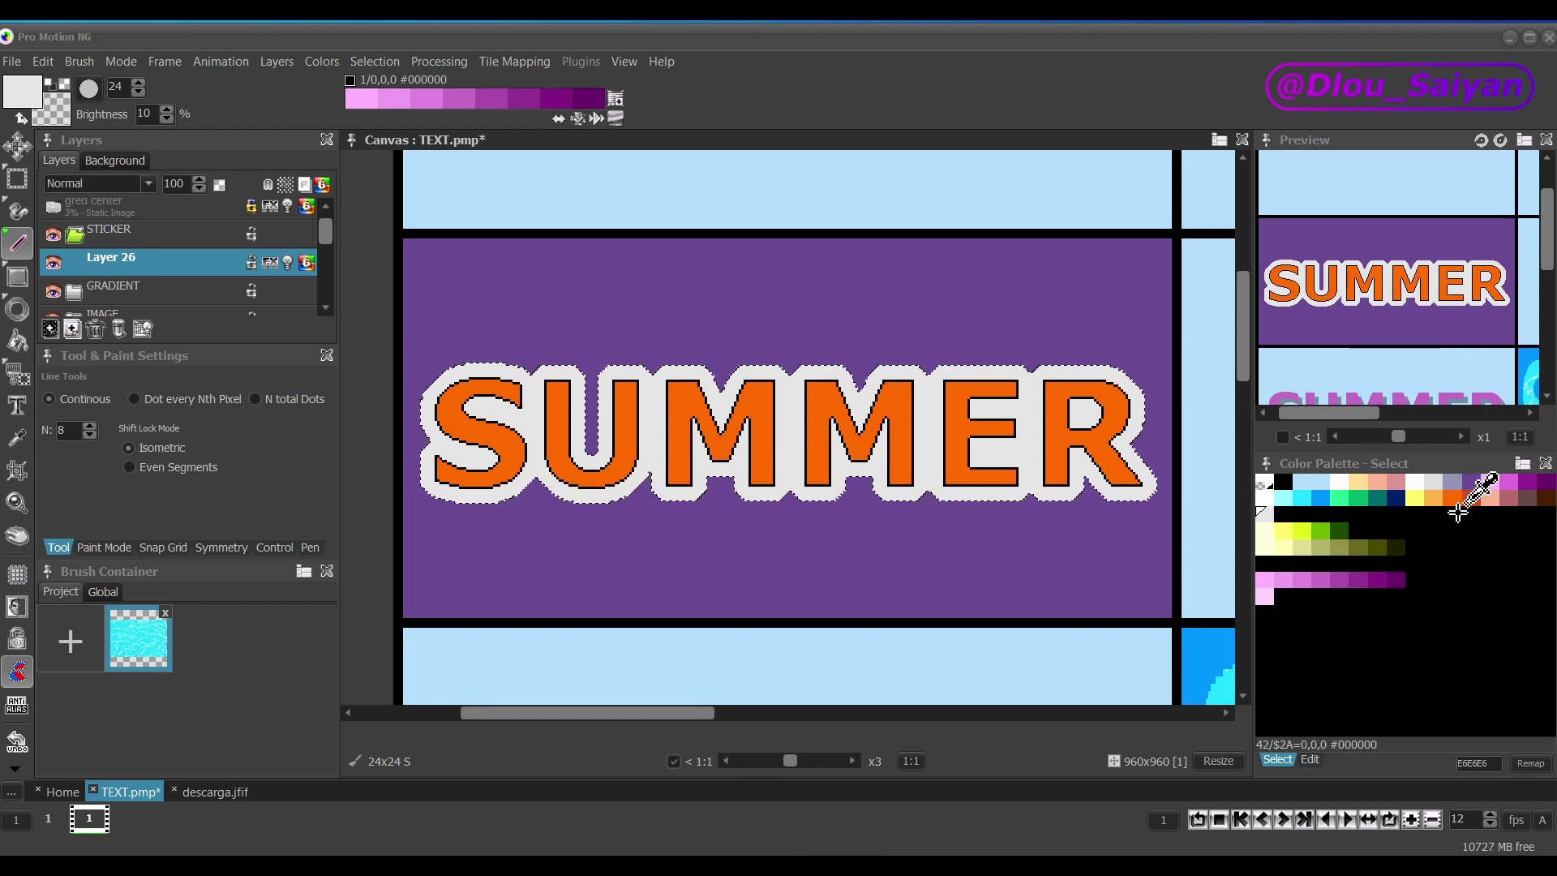
# Derive a pale tint from the letters' orange and store #FFE6D5 in empty palette entry 138.
pyautogui.doubleClick(1451, 610)
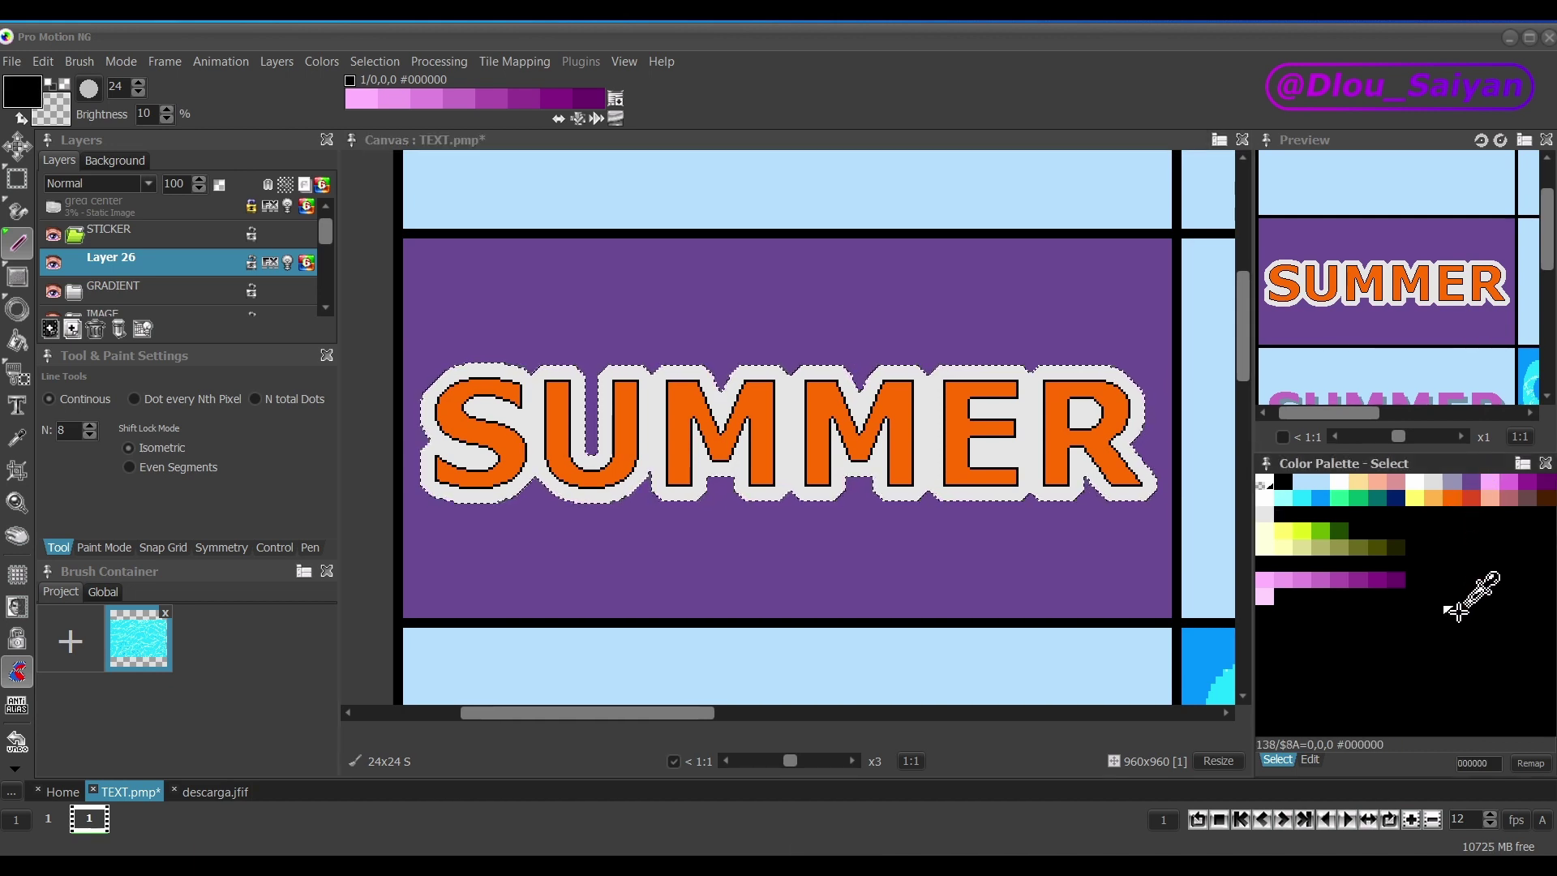
pyautogui.click(496, 730)
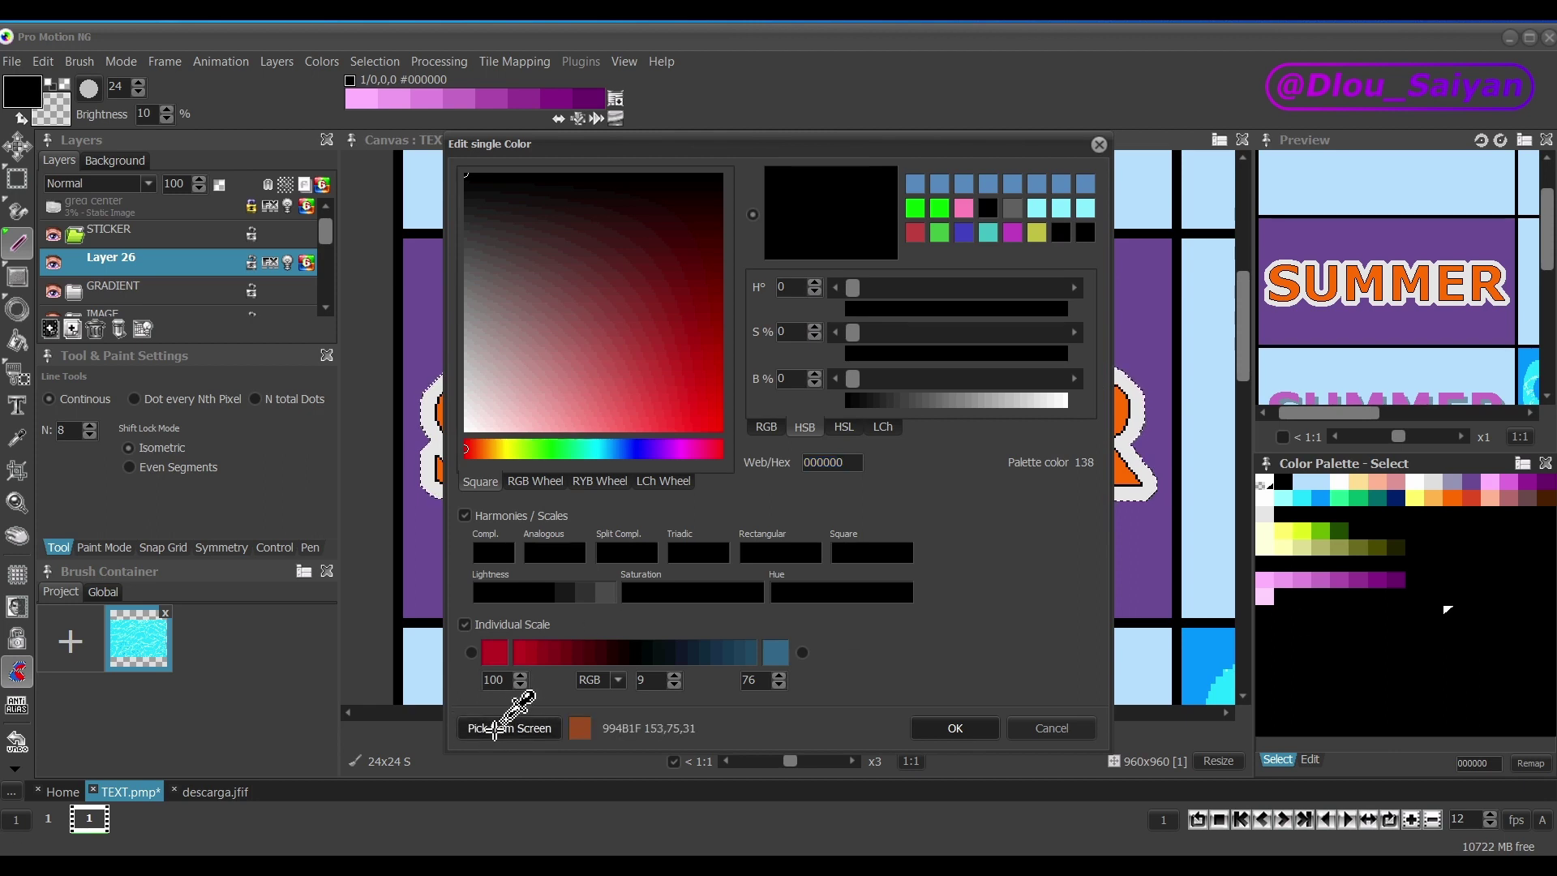
pyautogui.click(1456, 499)
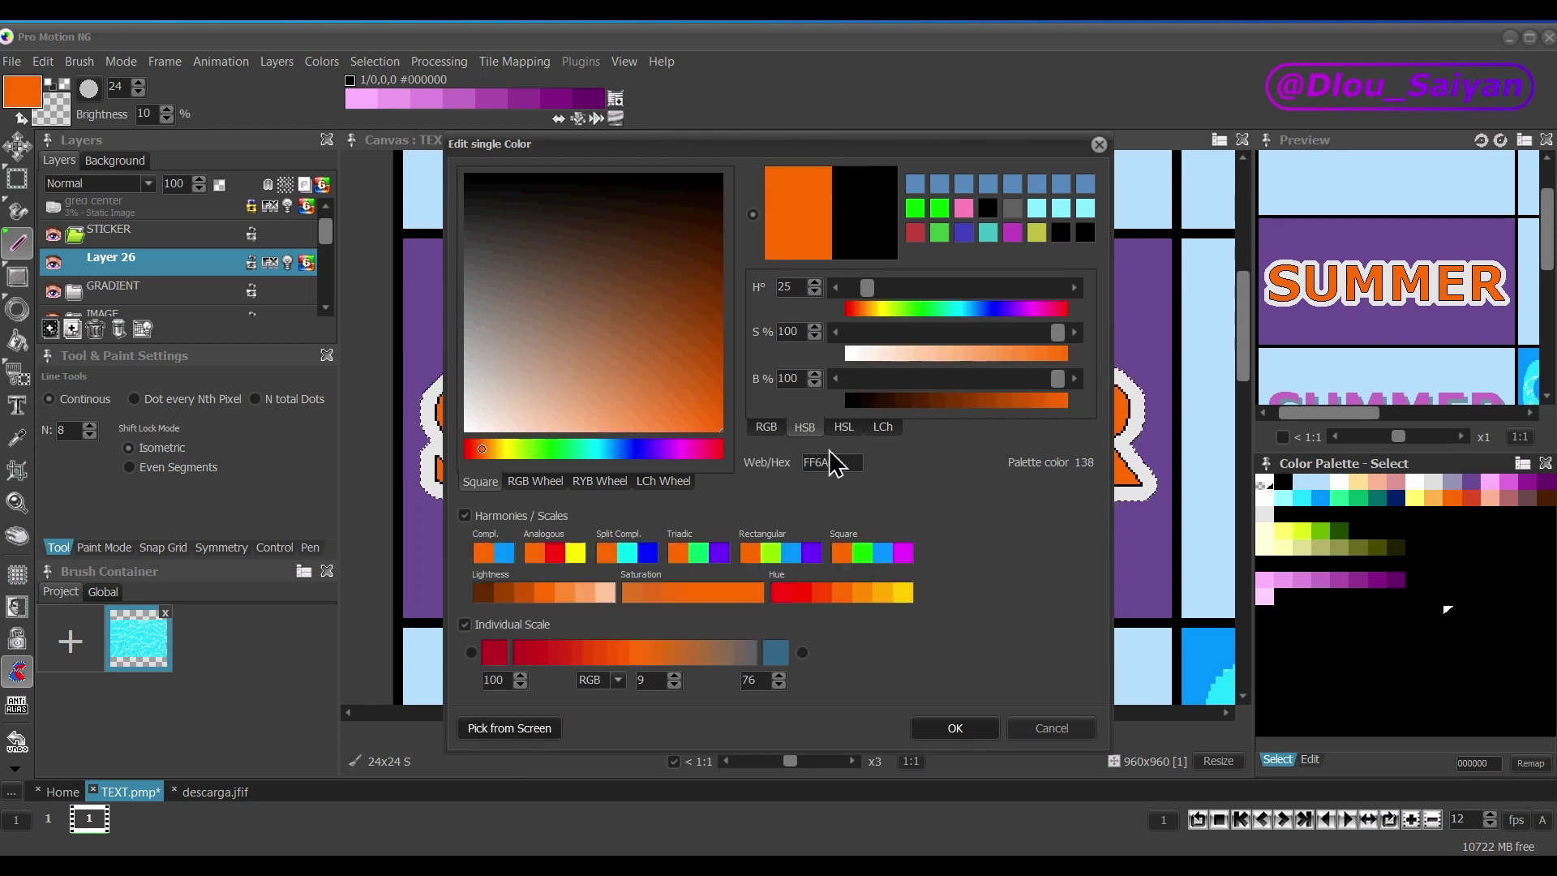
pyautogui.moveTo(490, 425); pyautogui.dragTo(503, 428)
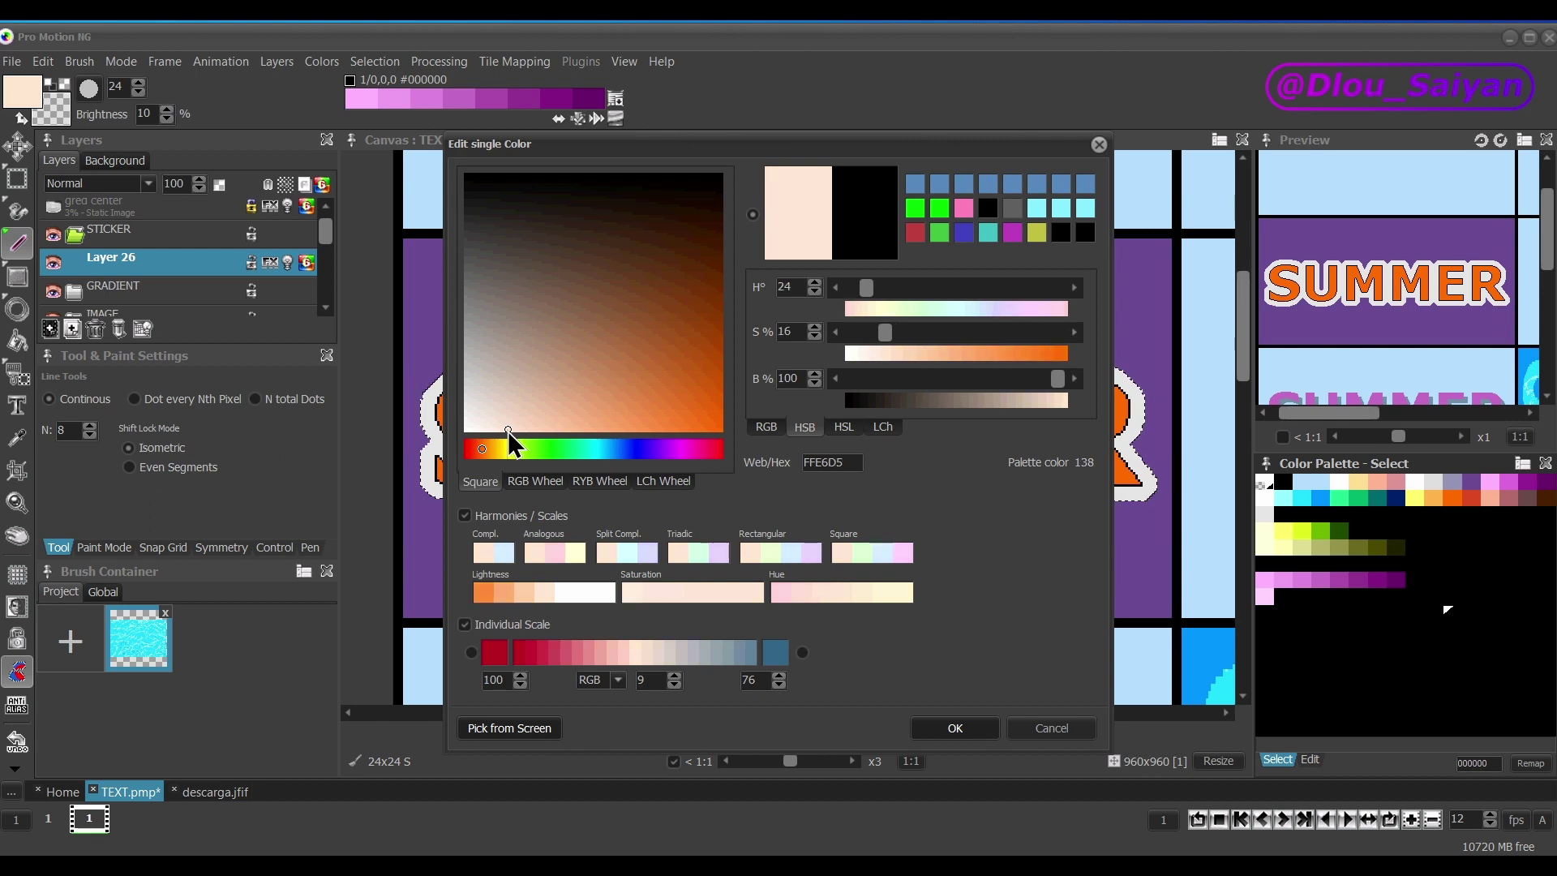
pyautogui.click(983, 729)
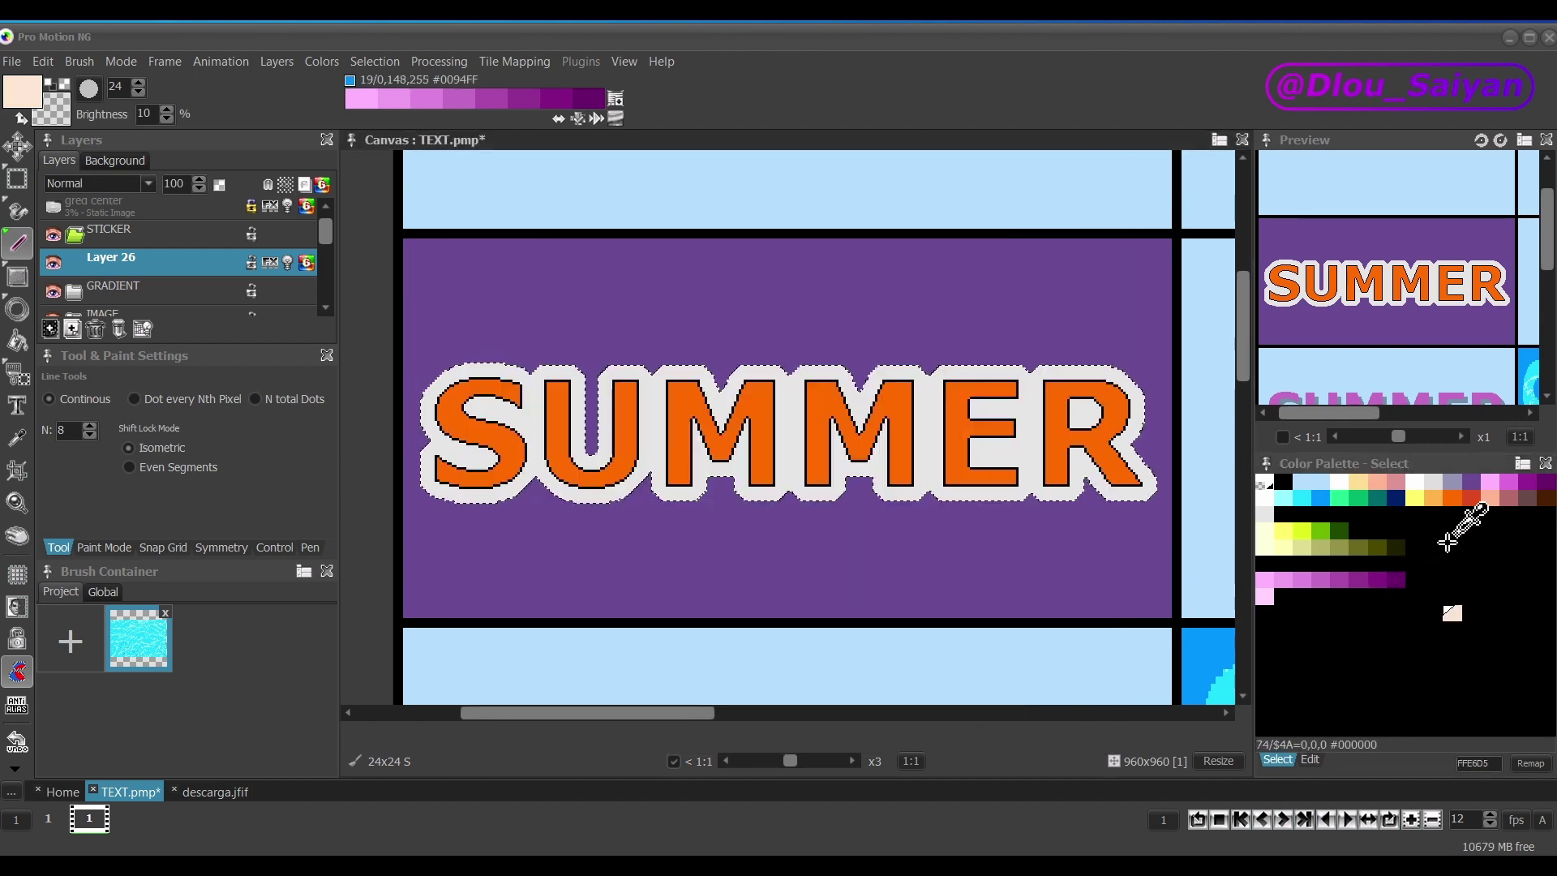
# Create a palette gradient running from the orange #FF6A00 down to the pale #FFE6D5 entry.
pyautogui.press('r')
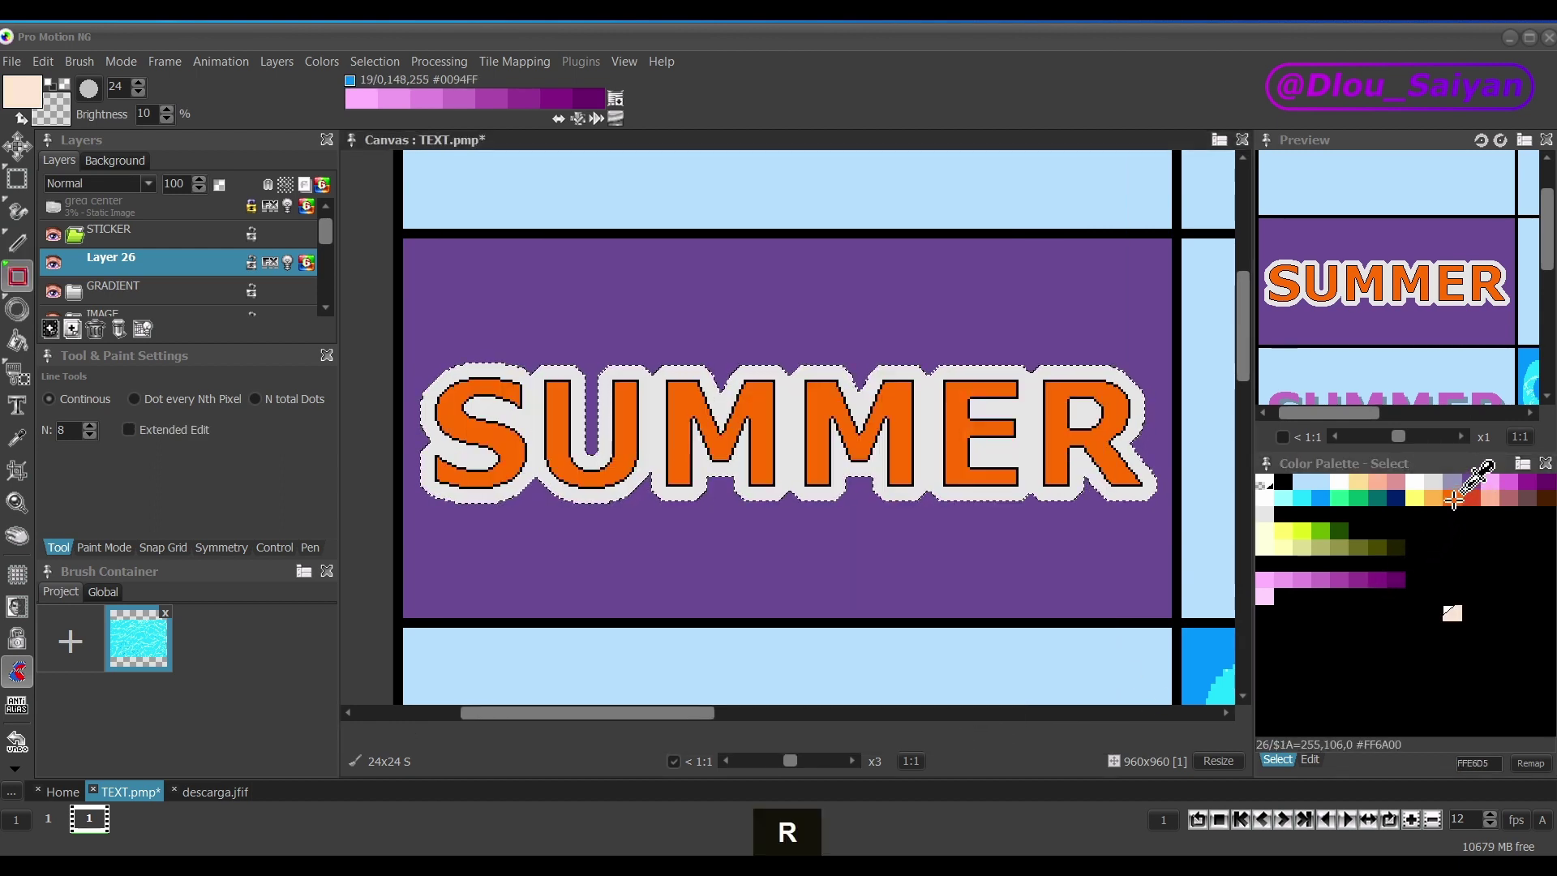
pyautogui.click(1455, 497)
pyautogui.press('r')
pyautogui.moveTo(1454, 497); pyautogui.dragTo(1452, 612)
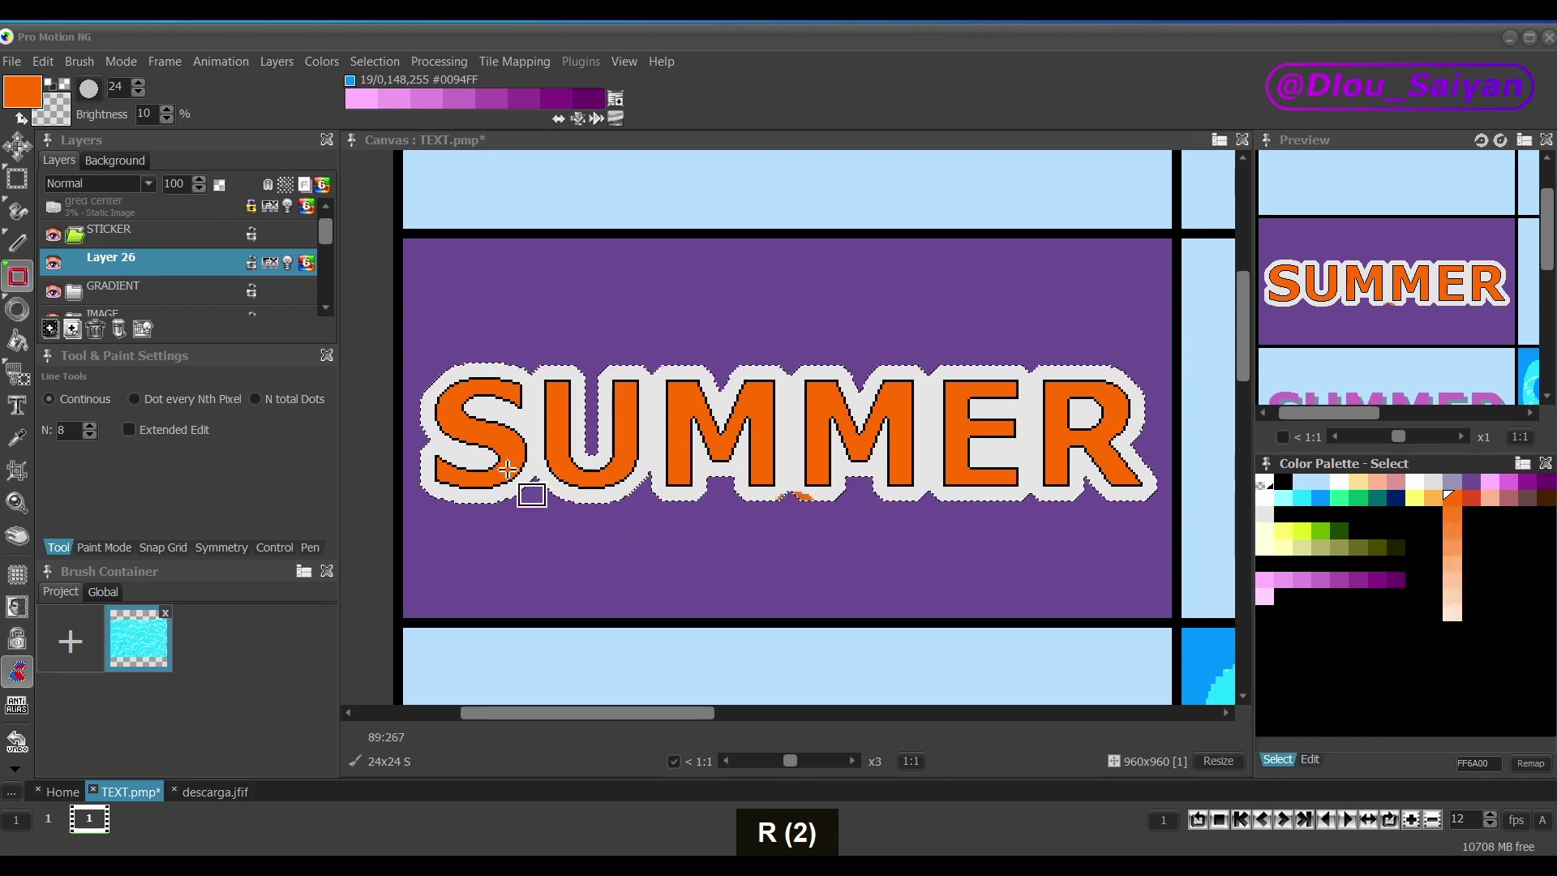
# Lighten the upper half of the SUMMER sticker's outline and letters in Brightness mode within the selection.
pyautogui.click(117, 63)
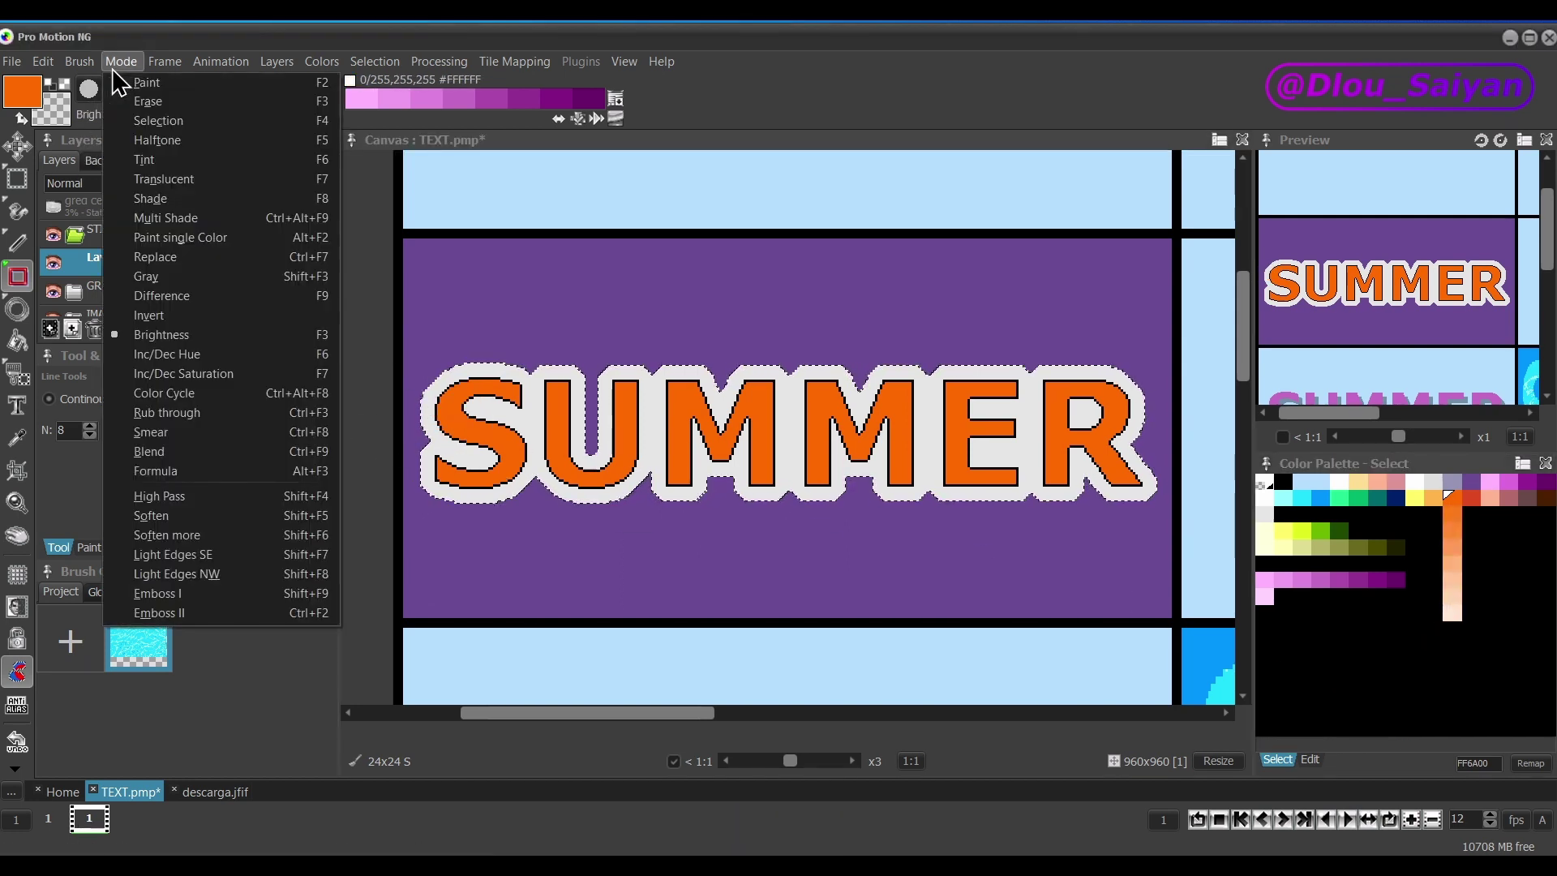
pyautogui.click(717, 83)
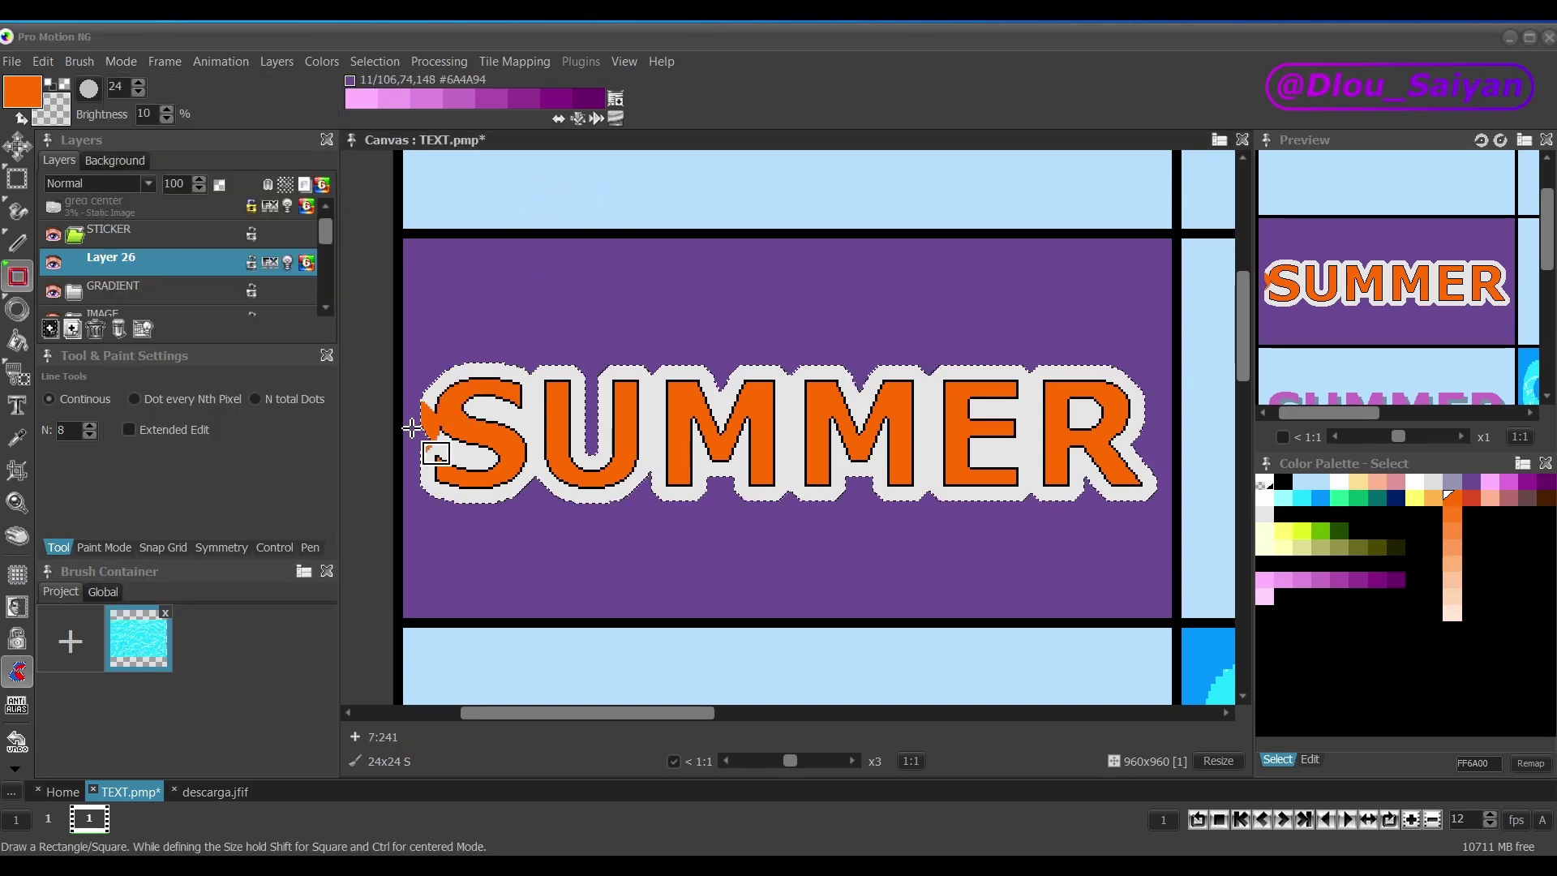
pyautogui.moveTo(409, 417); pyautogui.dragTo(1141, 379)
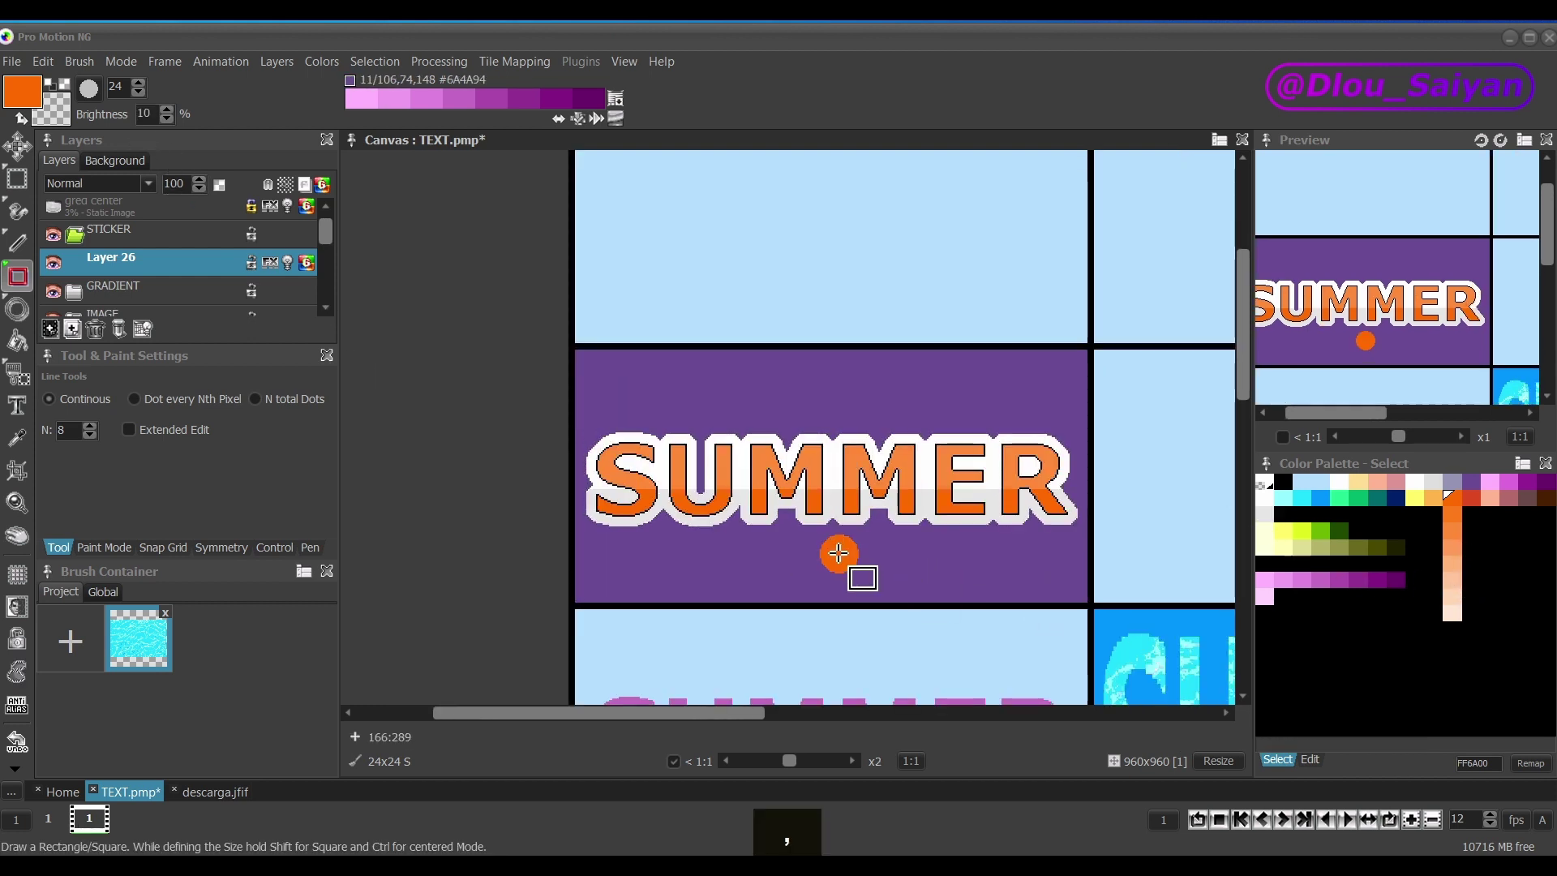
# Add a SPLIT layer group containing a new layer, and create a bold 36-point Verdana SUMMER text brush.
pyautogui.press('.')
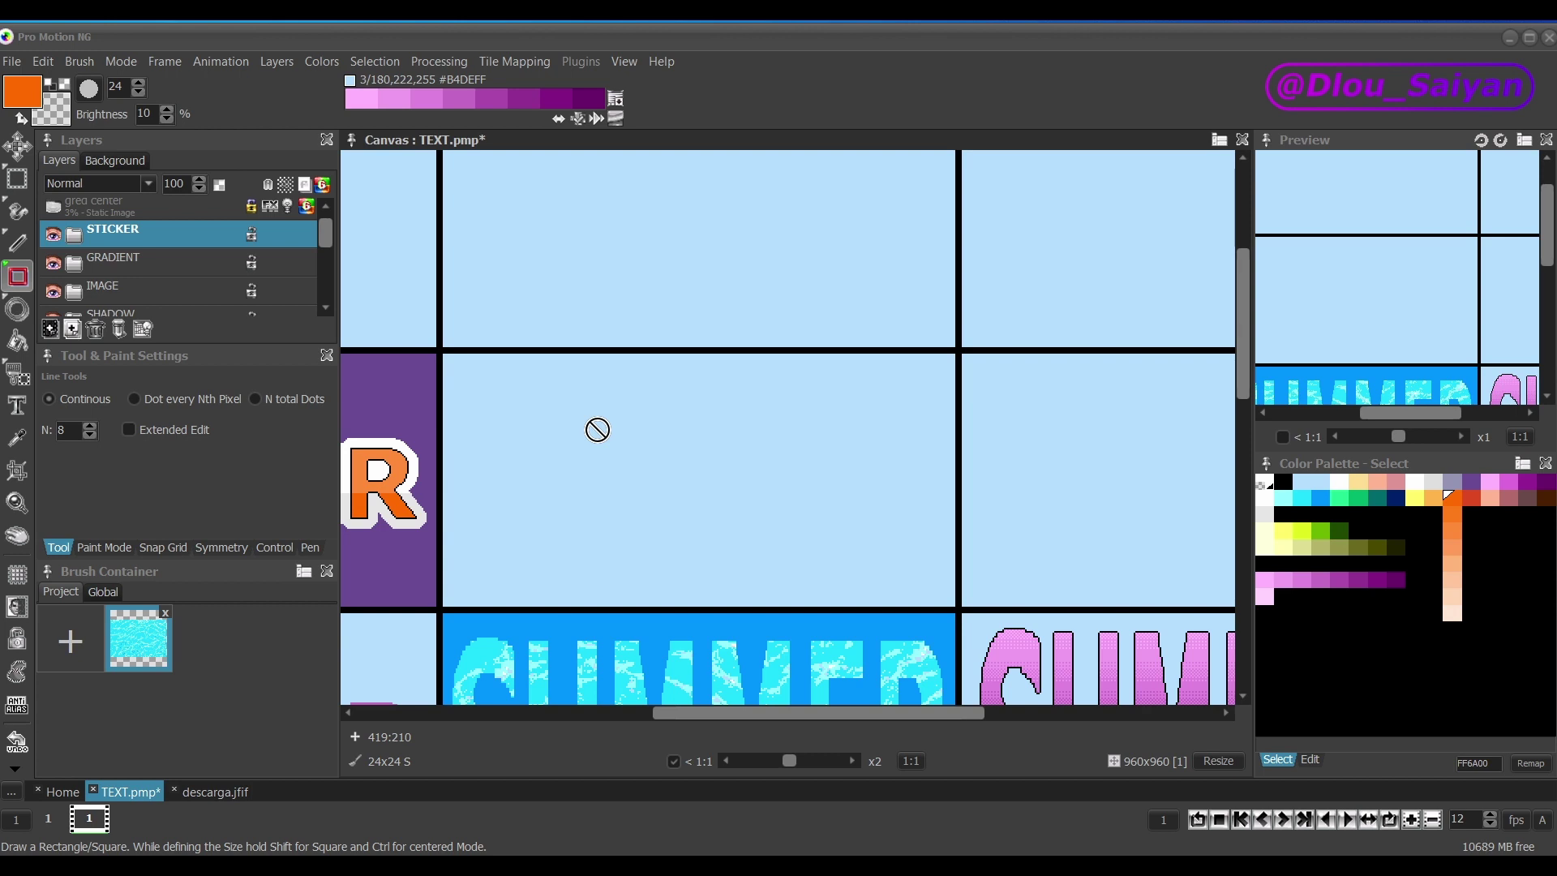
pyautogui.hotkey('ctrl', 'shift', 'n')
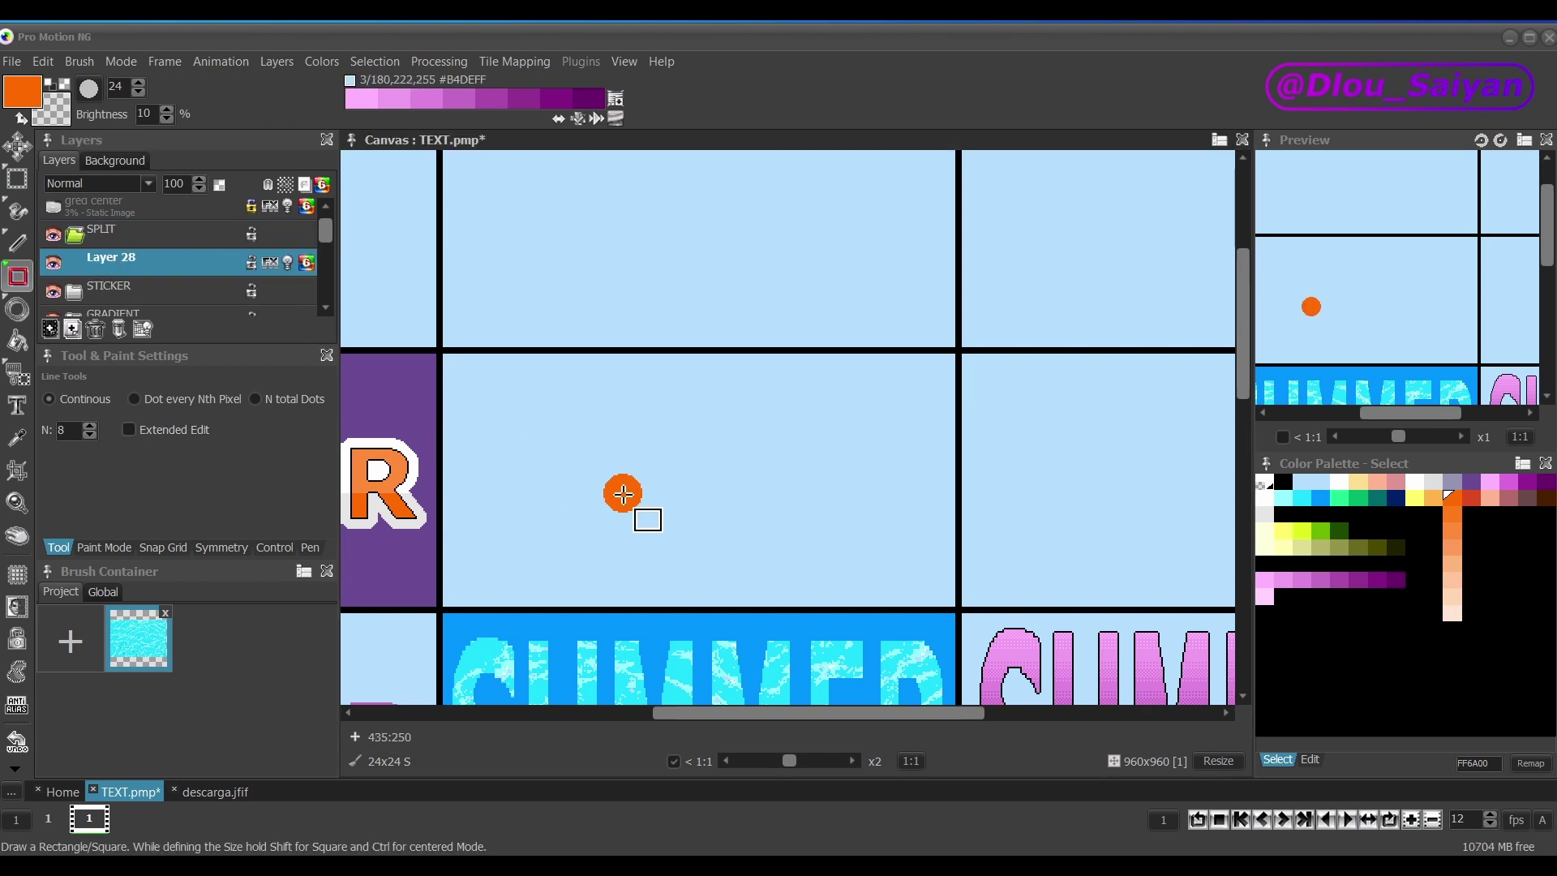
pyautogui.press('t')
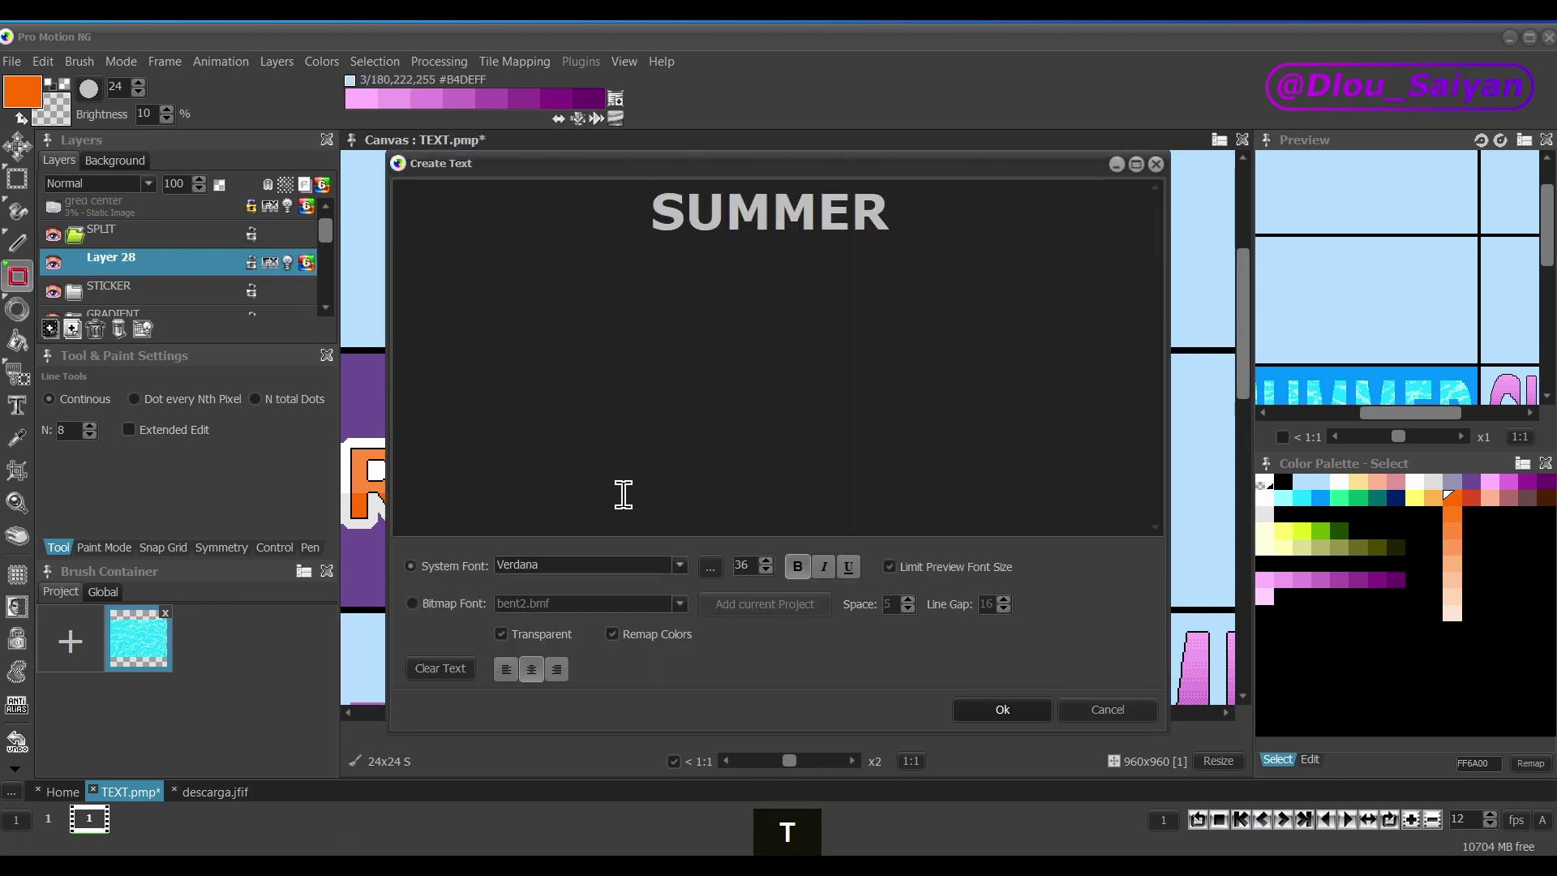
pyautogui.click(1032, 712)
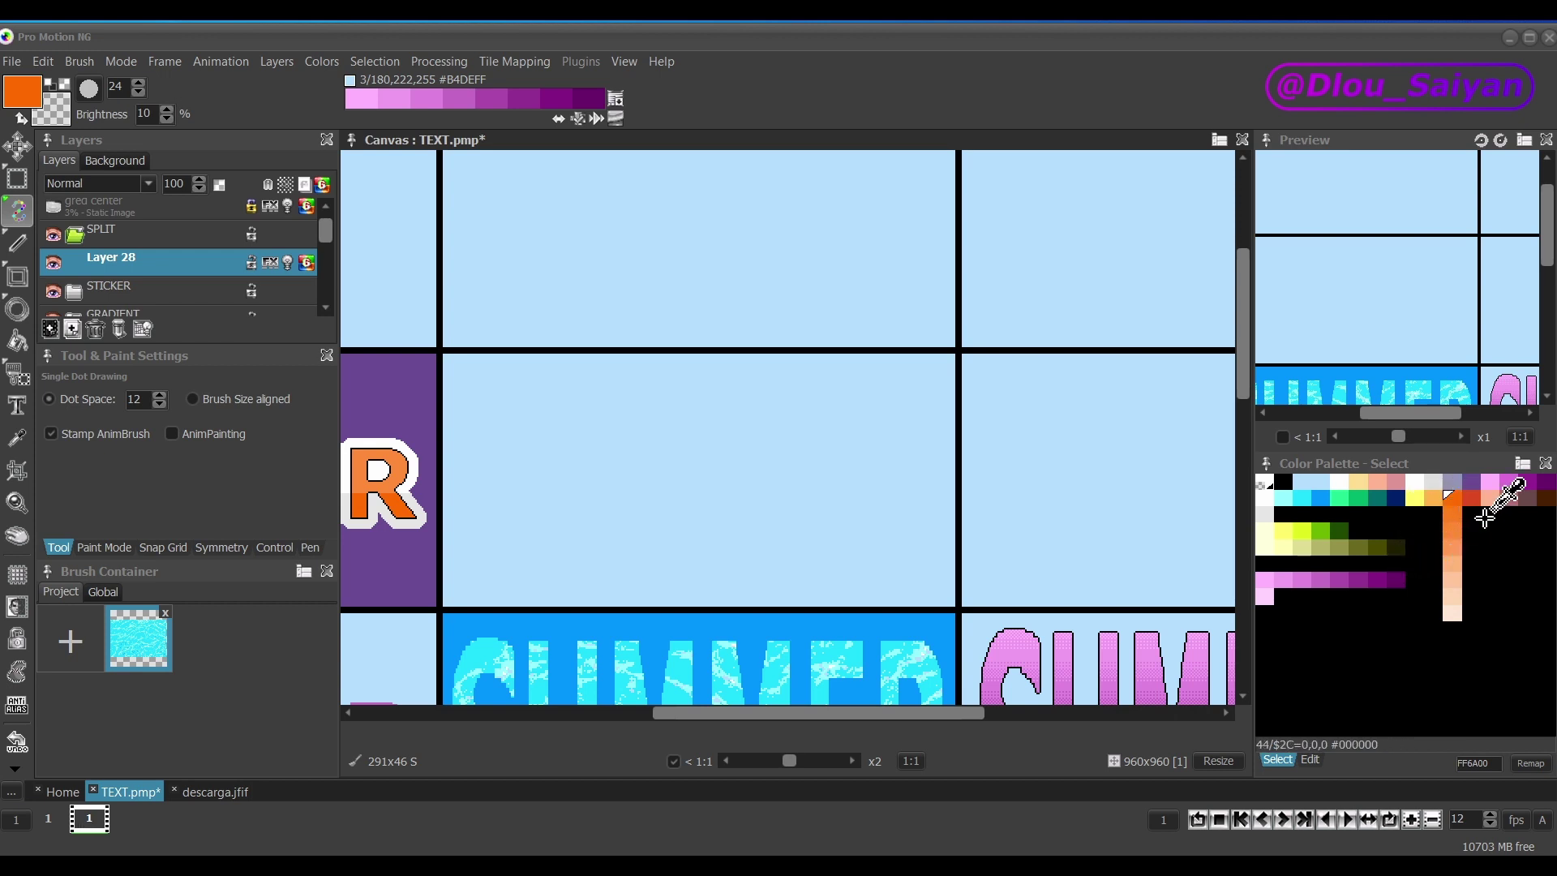
# Build a three-entry light gray palette ramp in empty slots, starting with #EEEEEE followed by #DEDEDE.
pyautogui.doubleClick(1263, 642)
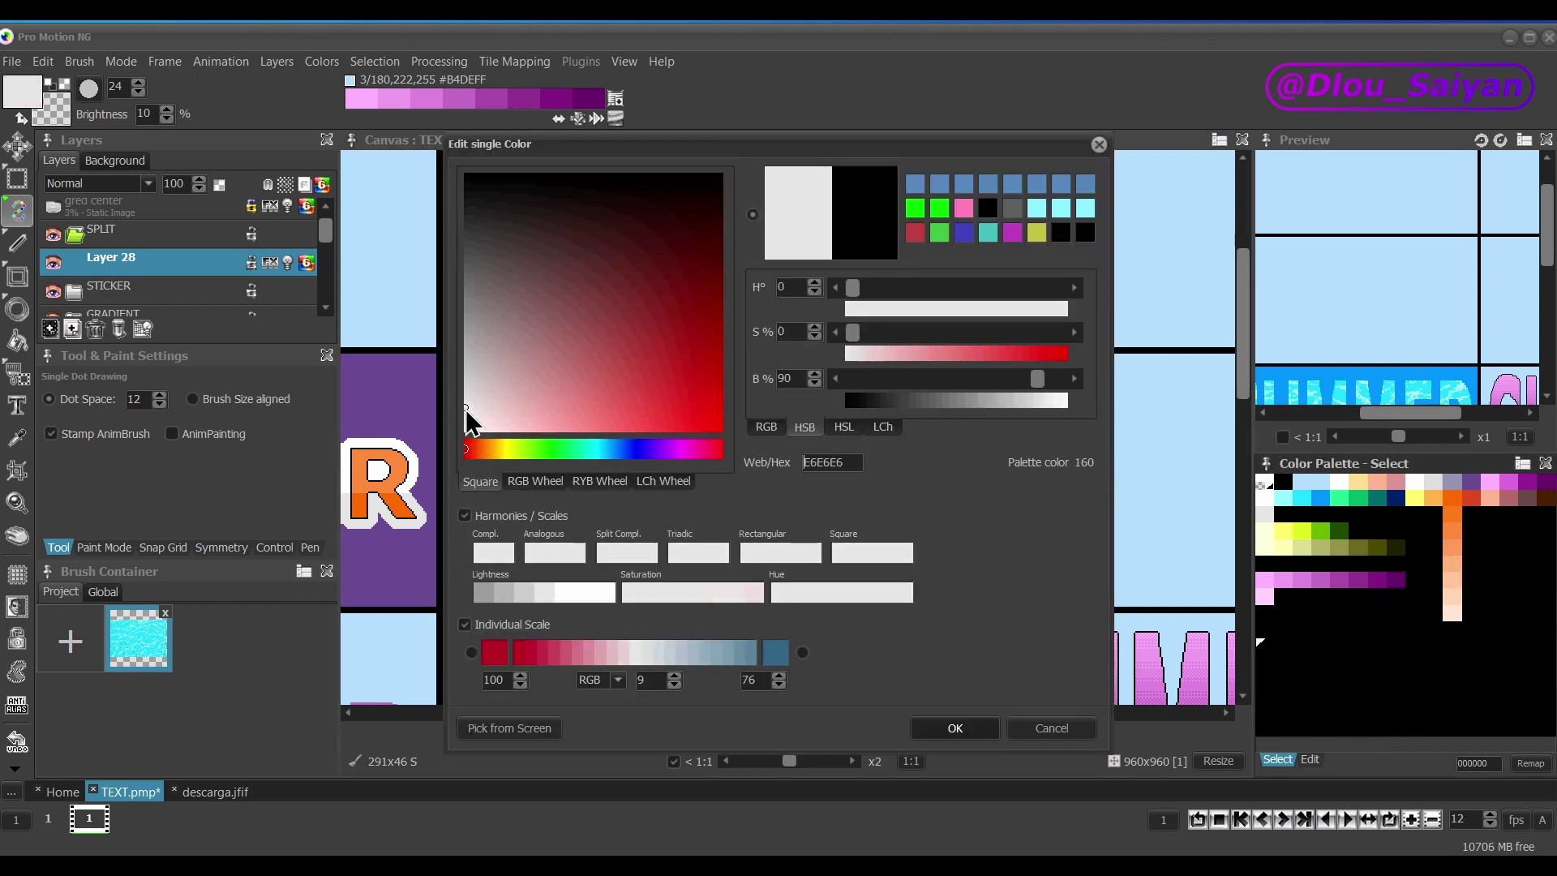
pyautogui.press('Return')
pyautogui.doubleClick(1298, 644)
pyautogui.click(464, 412)
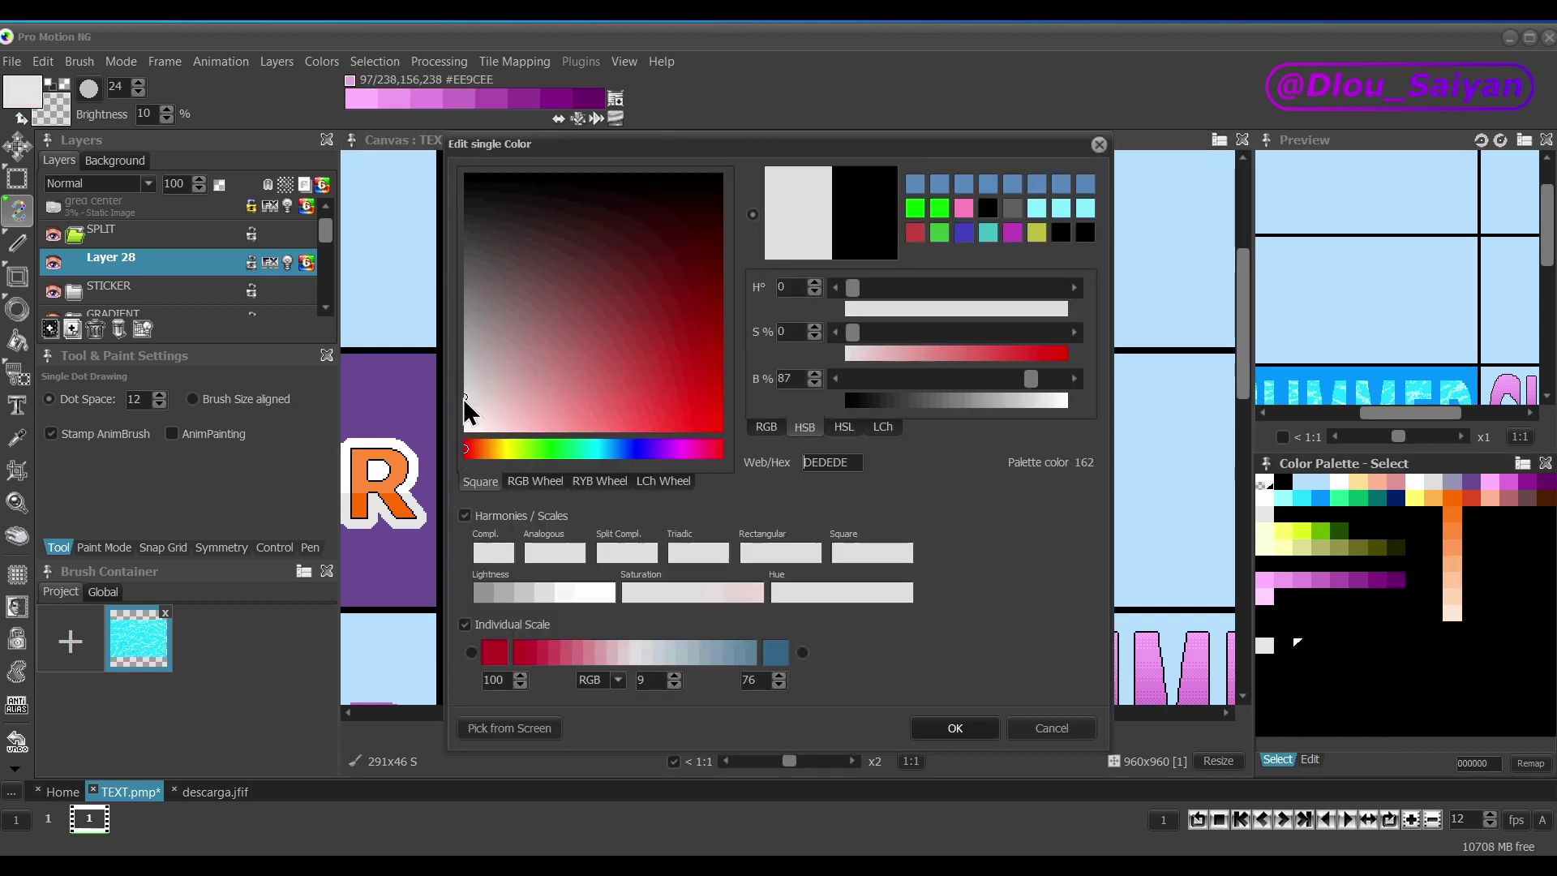
pyautogui.press('Return')
pyautogui.press('ctrl')
pyautogui.press('r')
pyautogui.press('r')
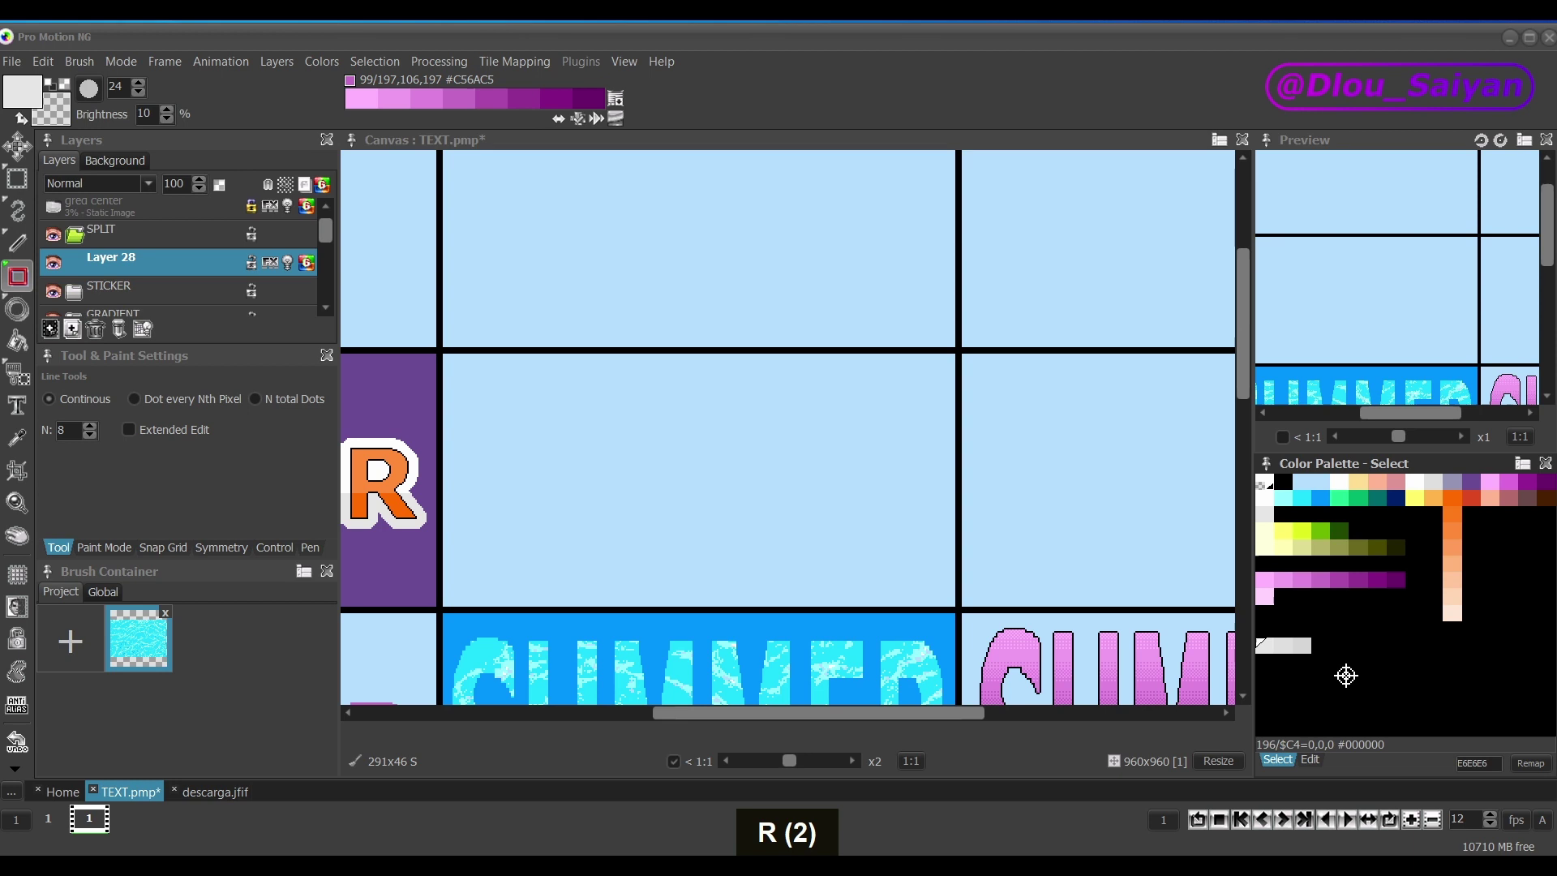
pyautogui.doubleClick(1267, 647)
pyautogui.press('Return')
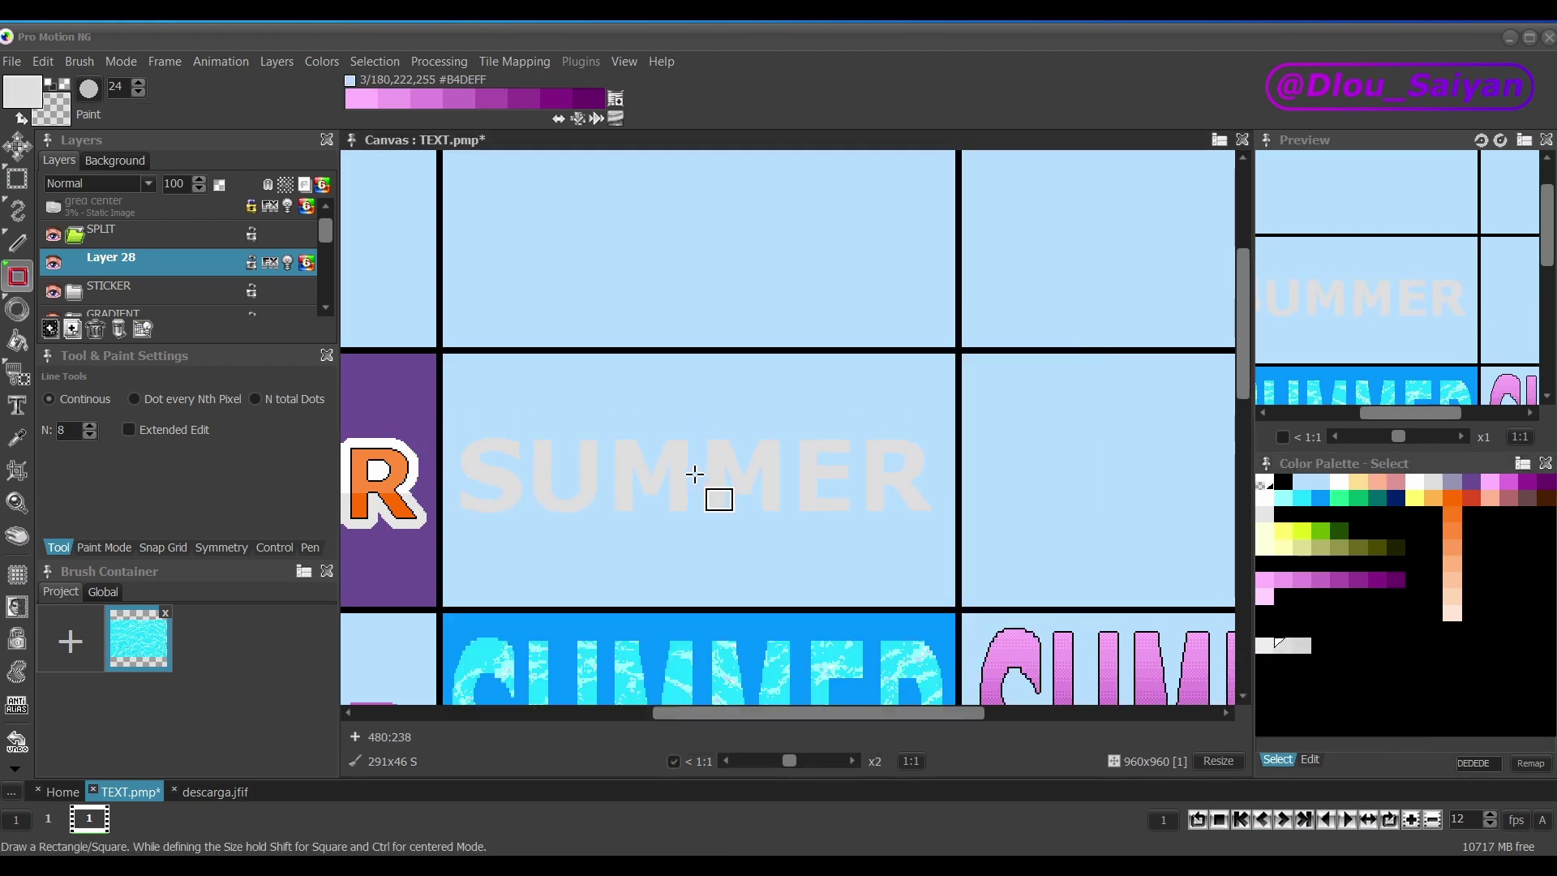
# Fill the empty cell beside the sticker with black and stamp SUMMER in #DEDEDE at its centre, using the gred center guide.
pyautogui.moveTo(325, 233); pyautogui.dragTo(326, 296)
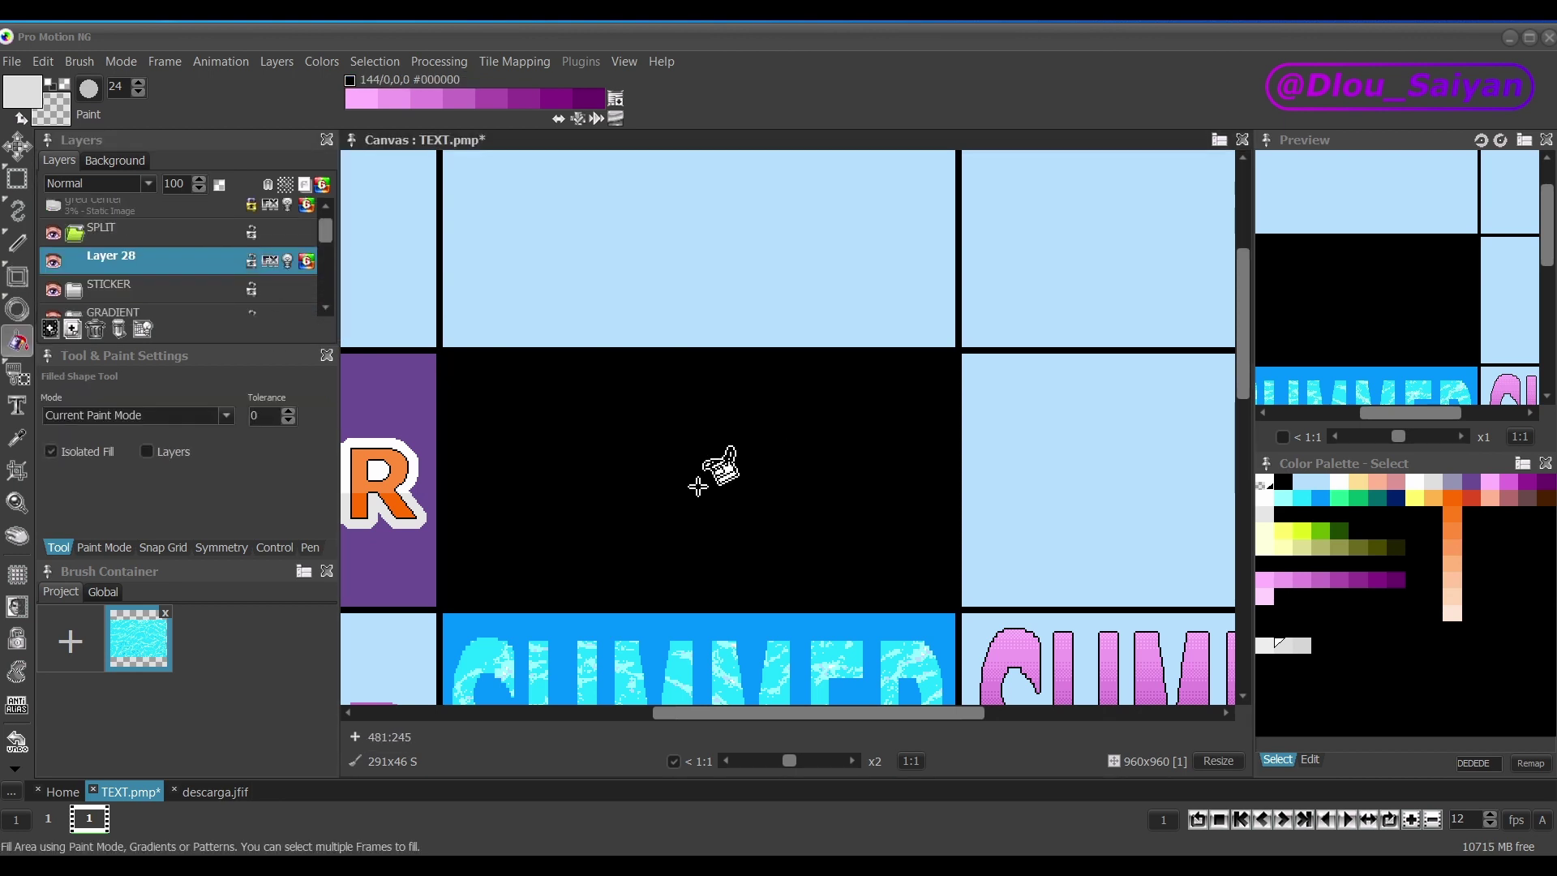
pyautogui.press('t')
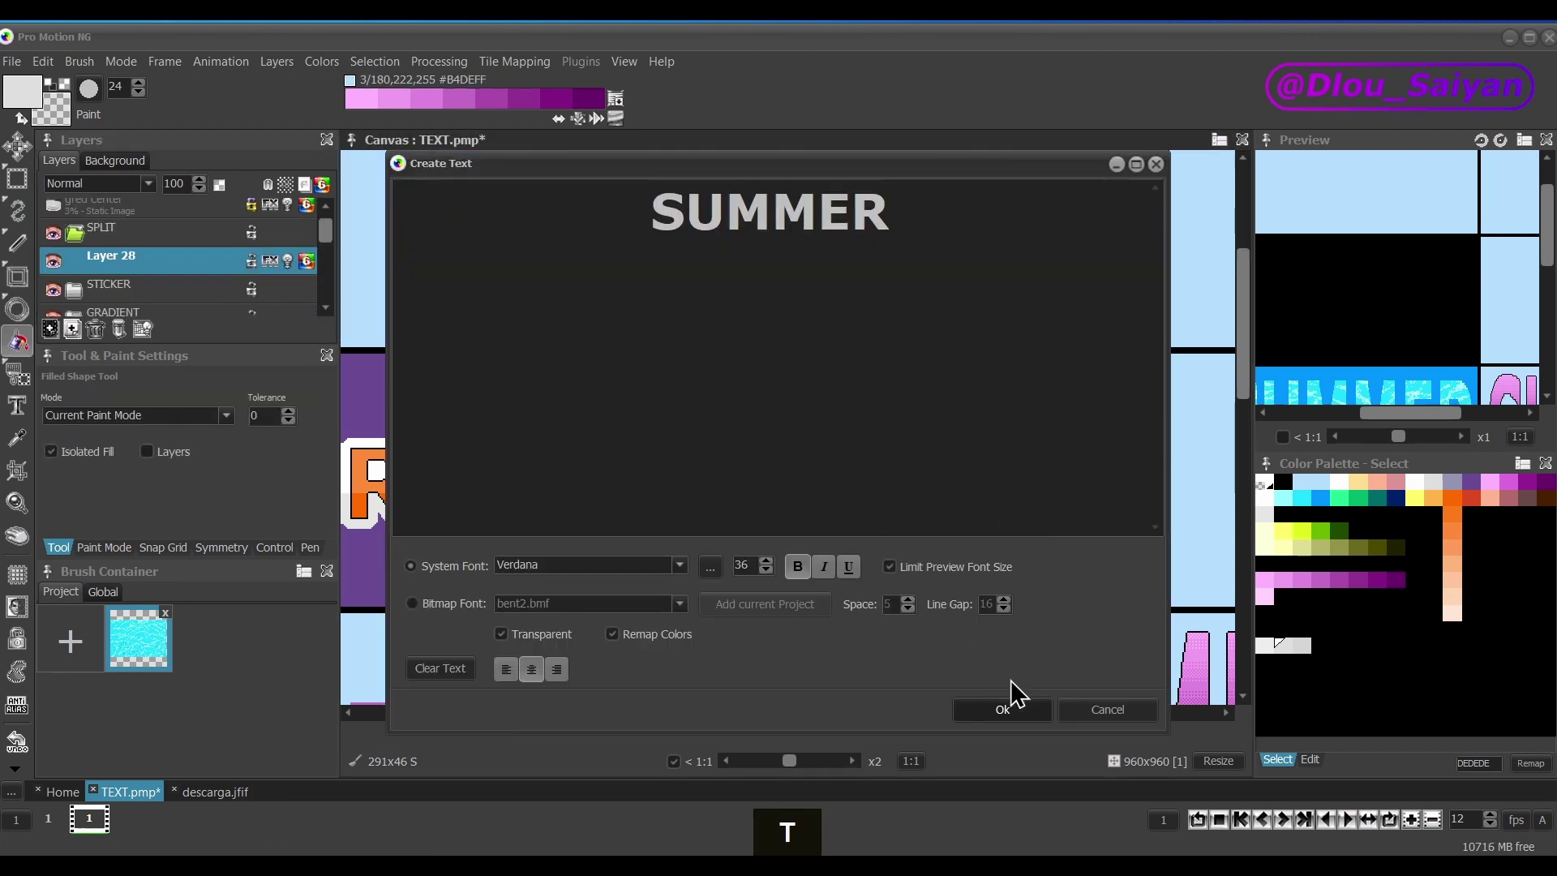
pyautogui.click(1006, 713)
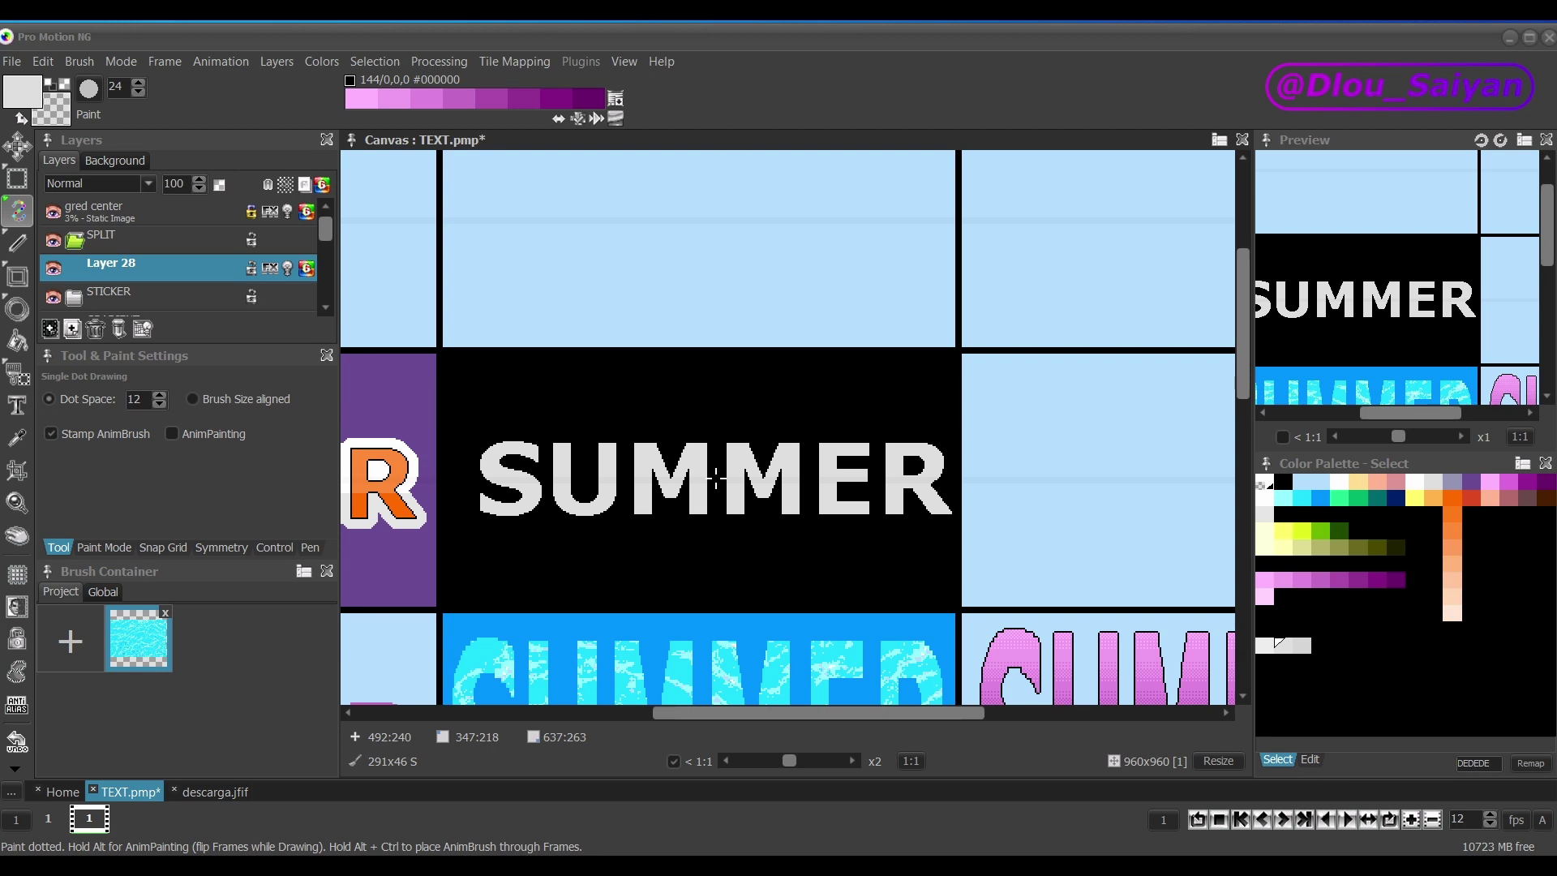
pyautogui.click(716, 479)
pyautogui.scroll(1, 519, 434)
pyautogui.click(53, 212)
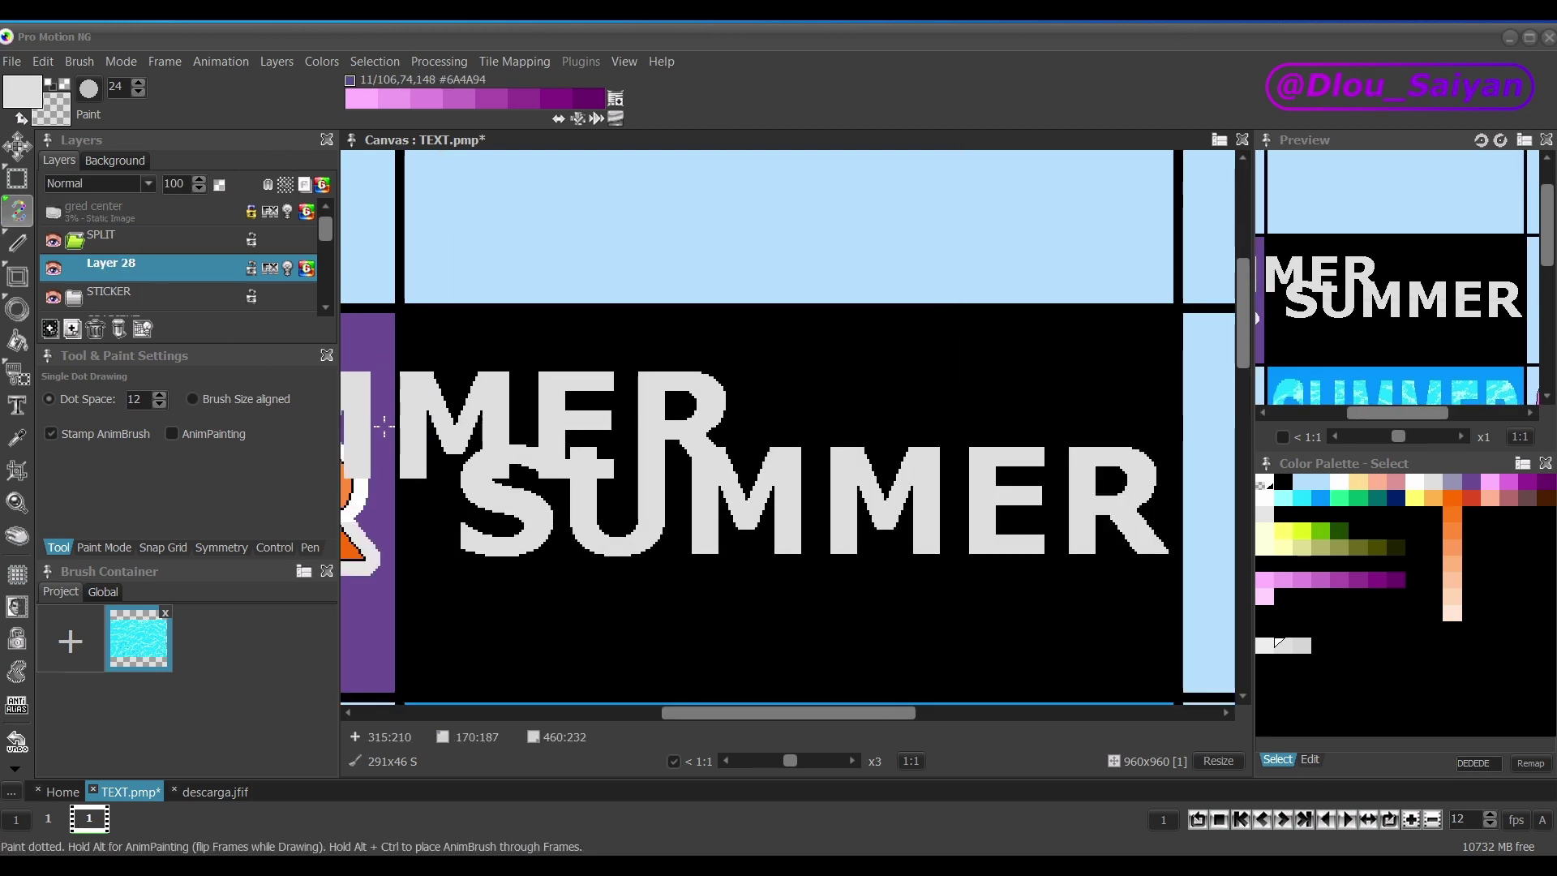
# Draw a polygon selection around the upper part of the new SUMMER lettering, with a diagonal lower edge crossing all the letters.
pyautogui.press('m')
pyautogui.press('m')
pyautogui.press('m')
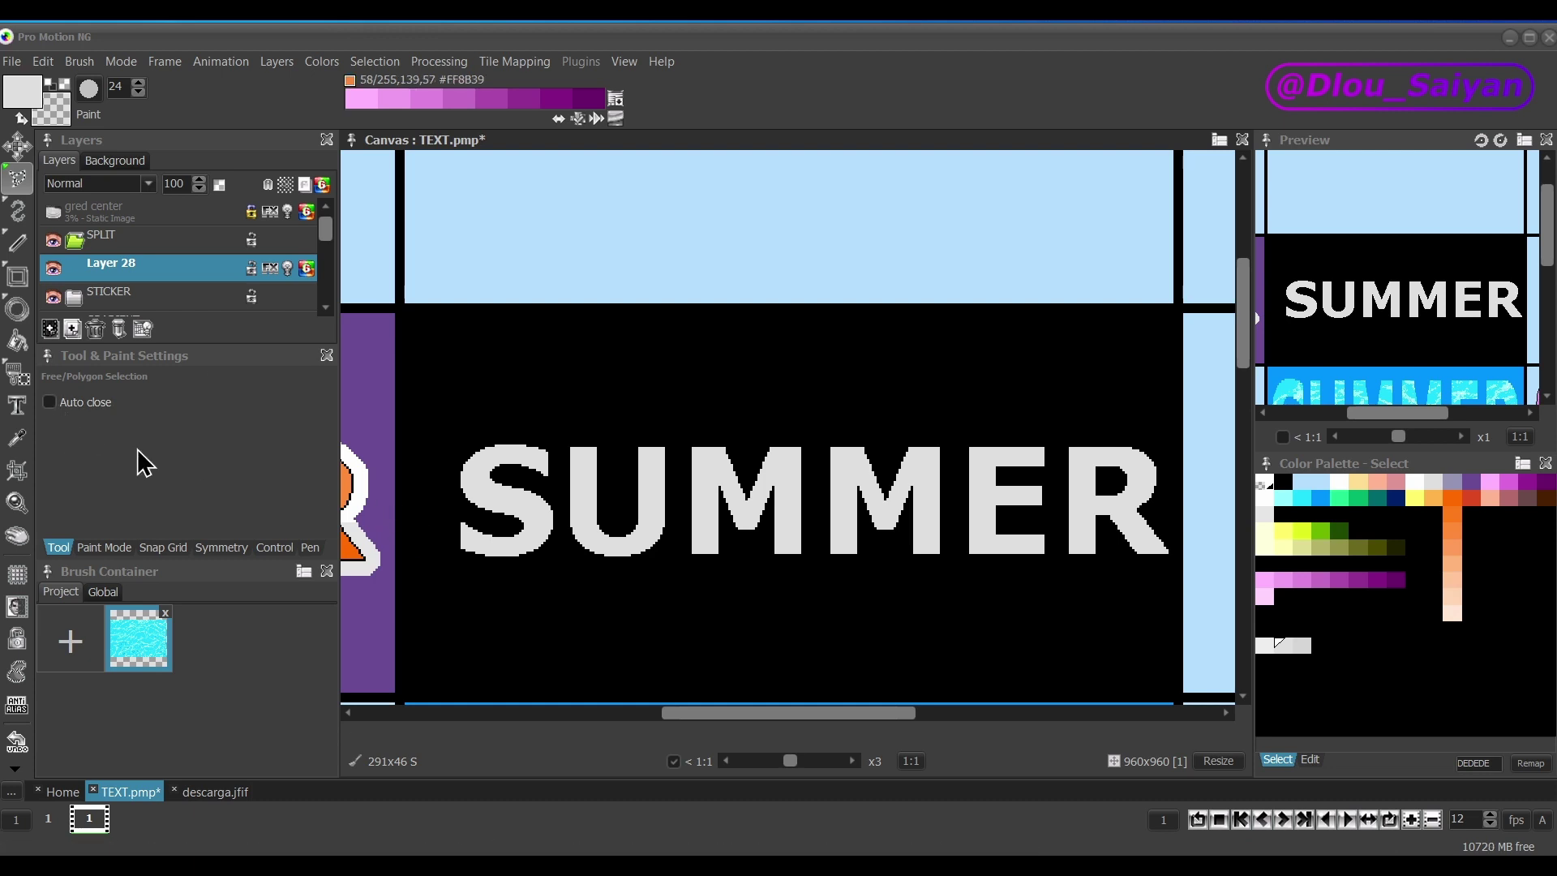
pyautogui.click(436, 540)
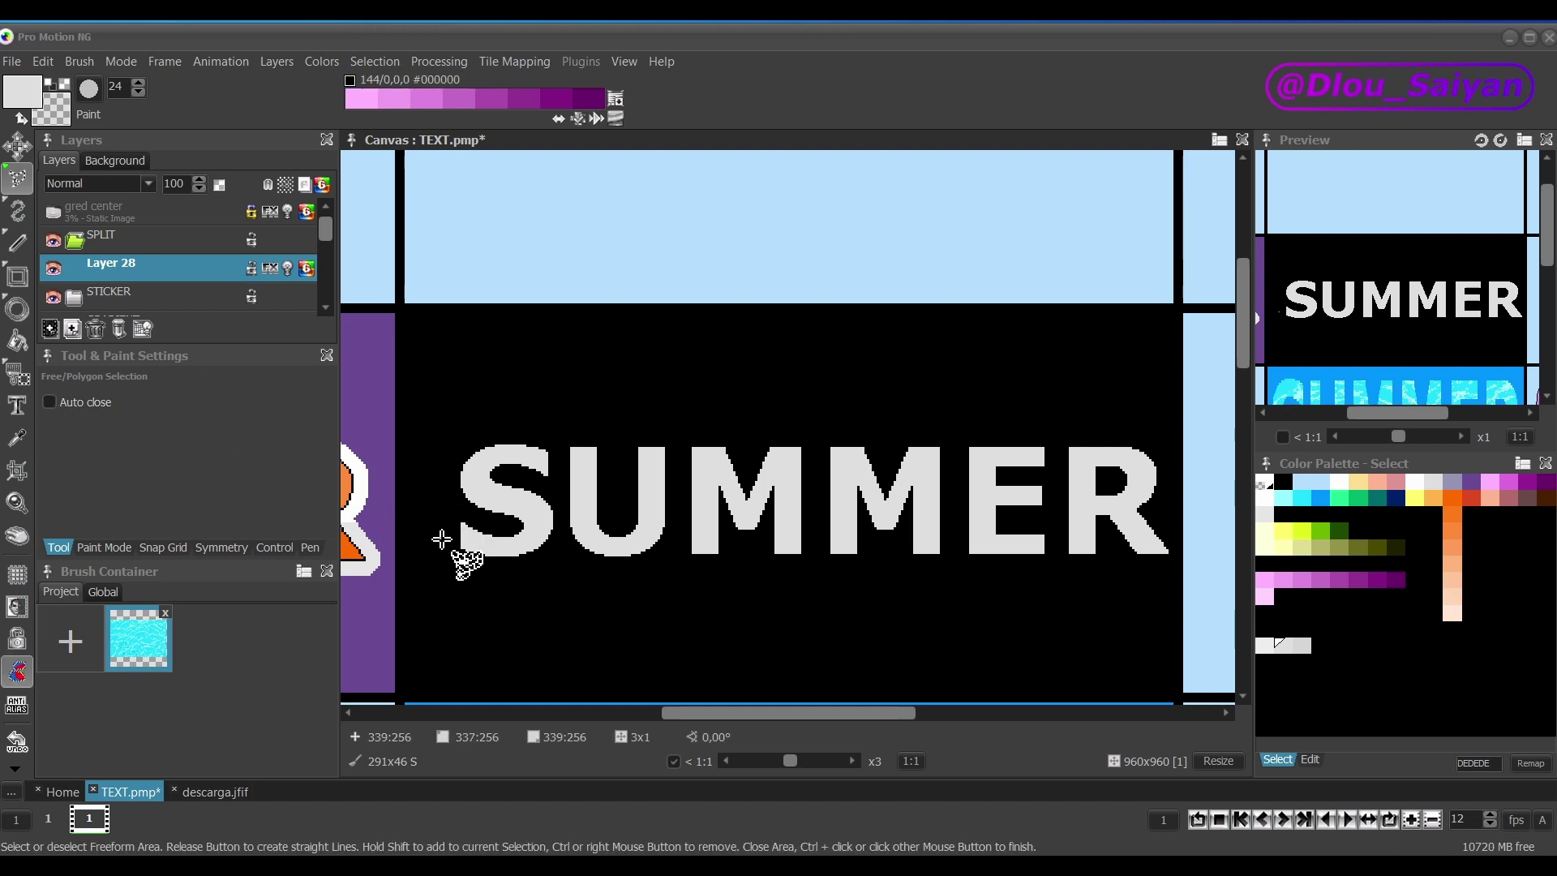
pyautogui.click(1173, 462)
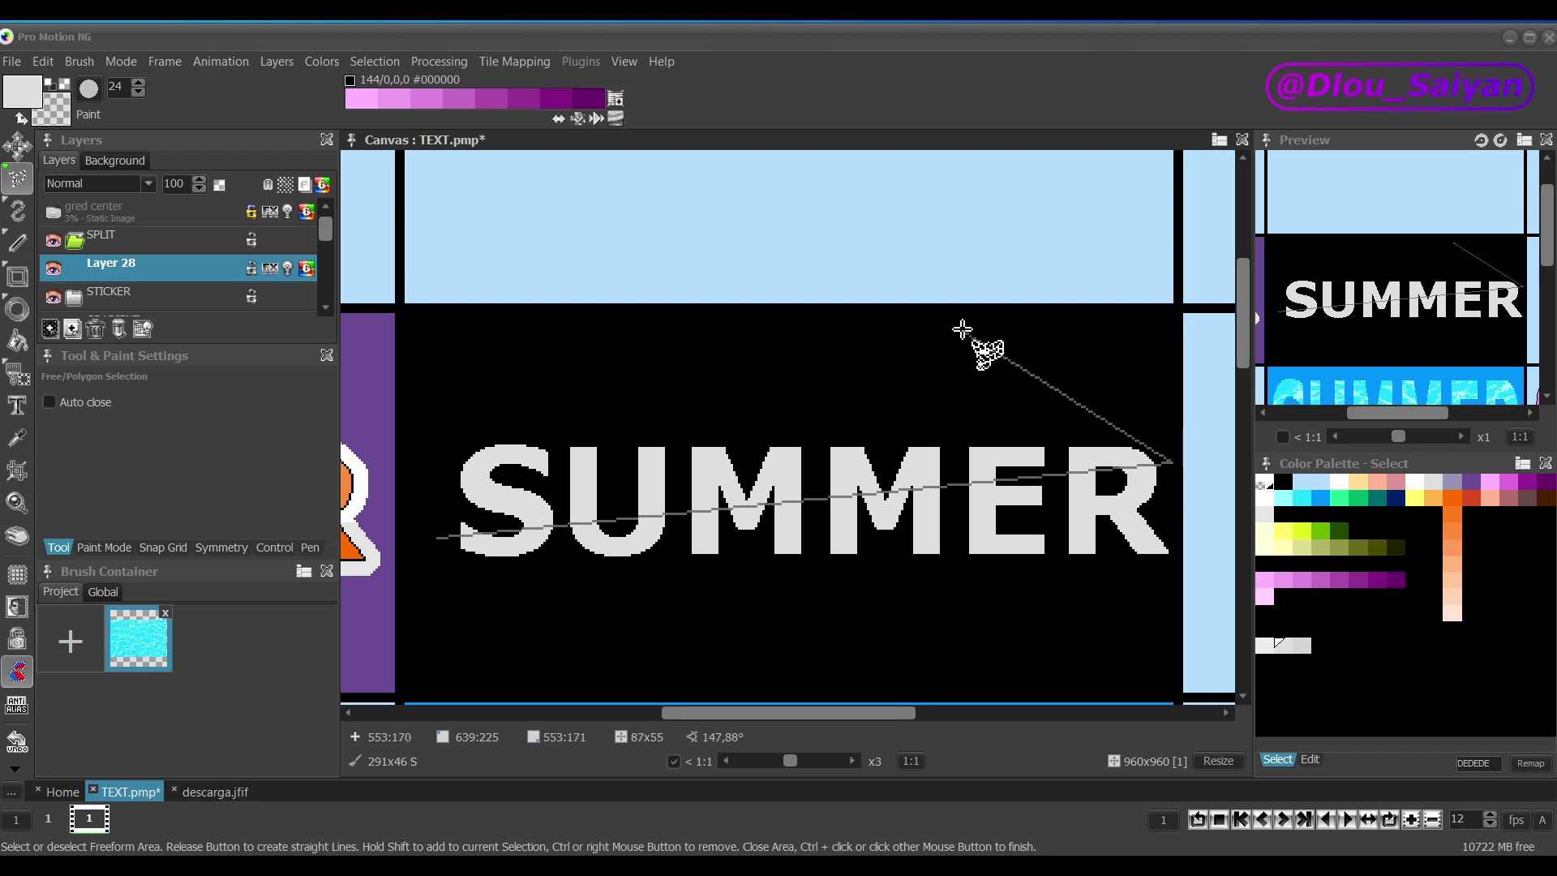
pyautogui.click(1089, 344)
pyautogui.keyDown('ctrl'); pyautogui.click(427, 372); pyautogui.keyUp('ctrl')
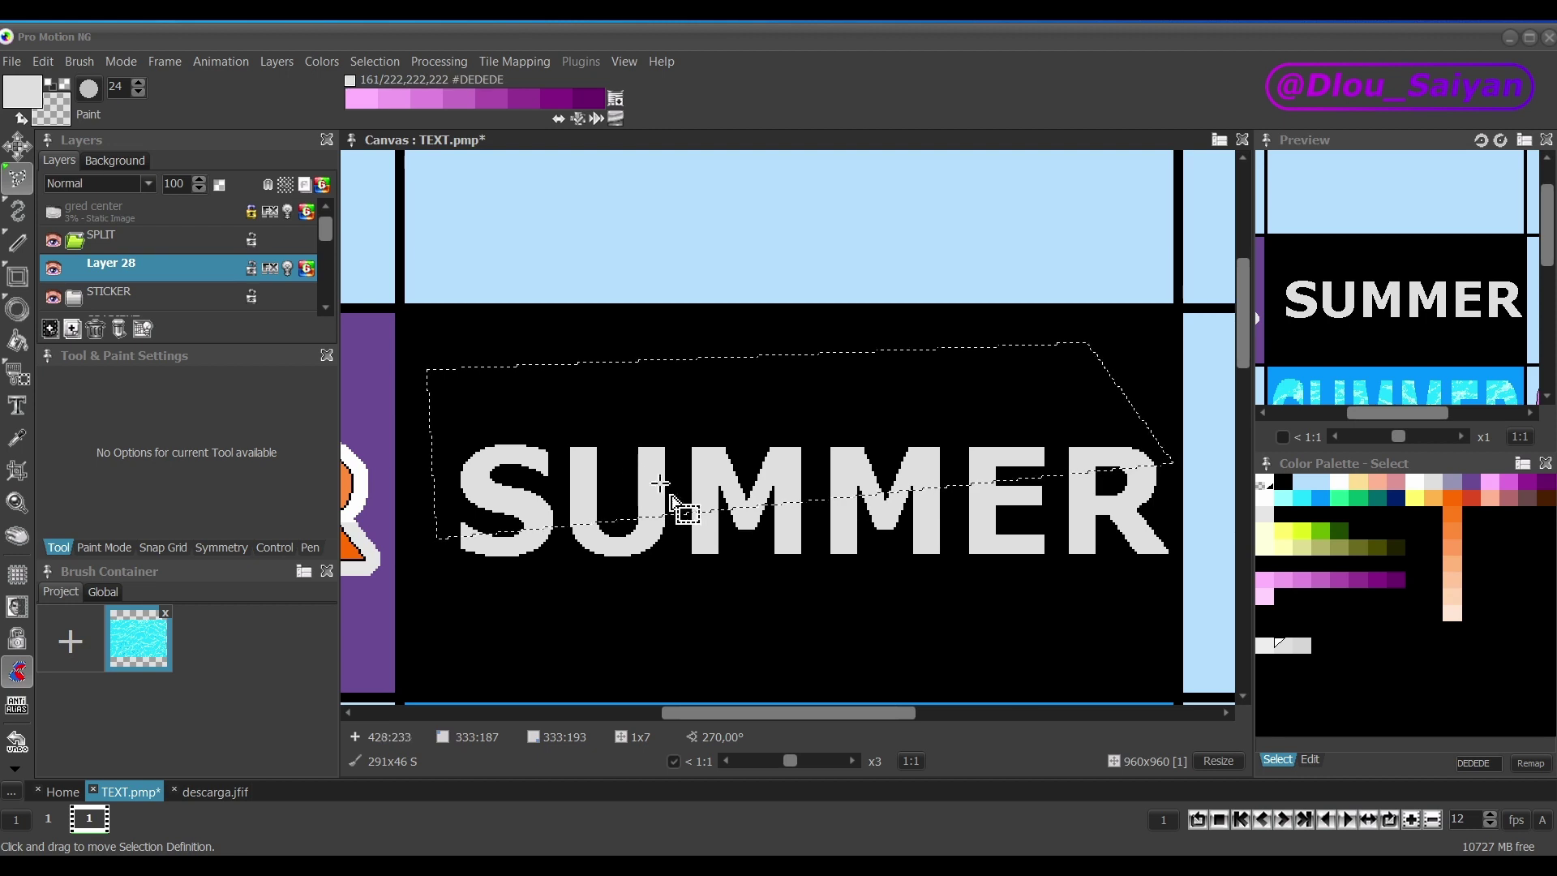
# Shift the selected upper part of the lettering slightly upward to open a thin diagonal gap, and fixate the floating pixels.
pyautogui.press('alt')
pyautogui.moveTo(716, 491); pyautogui.dragTo(716, 489)
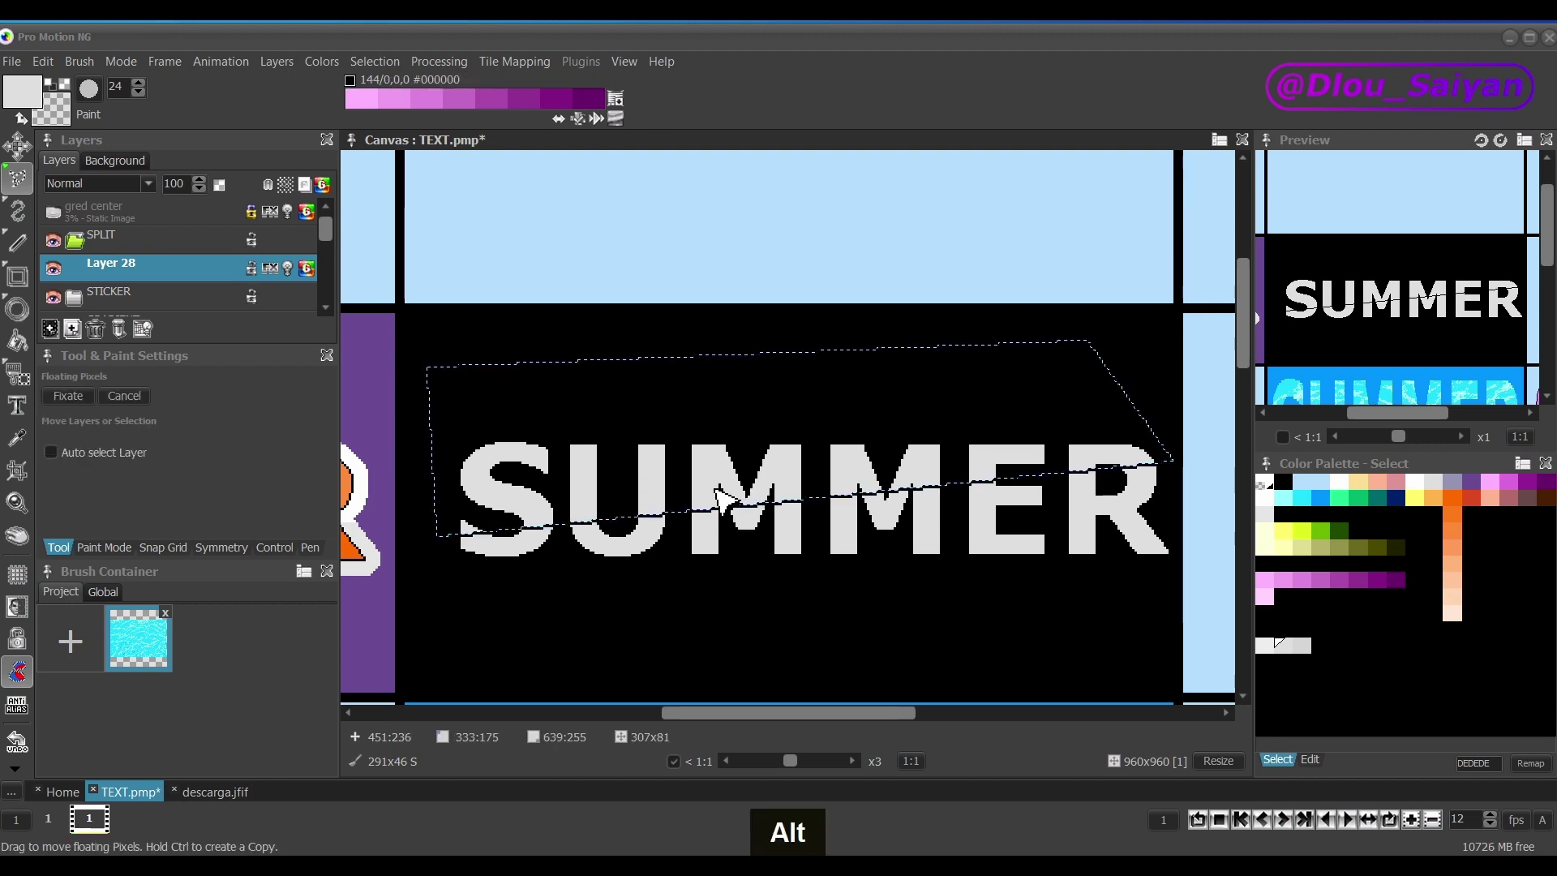
pyautogui.press('Return')
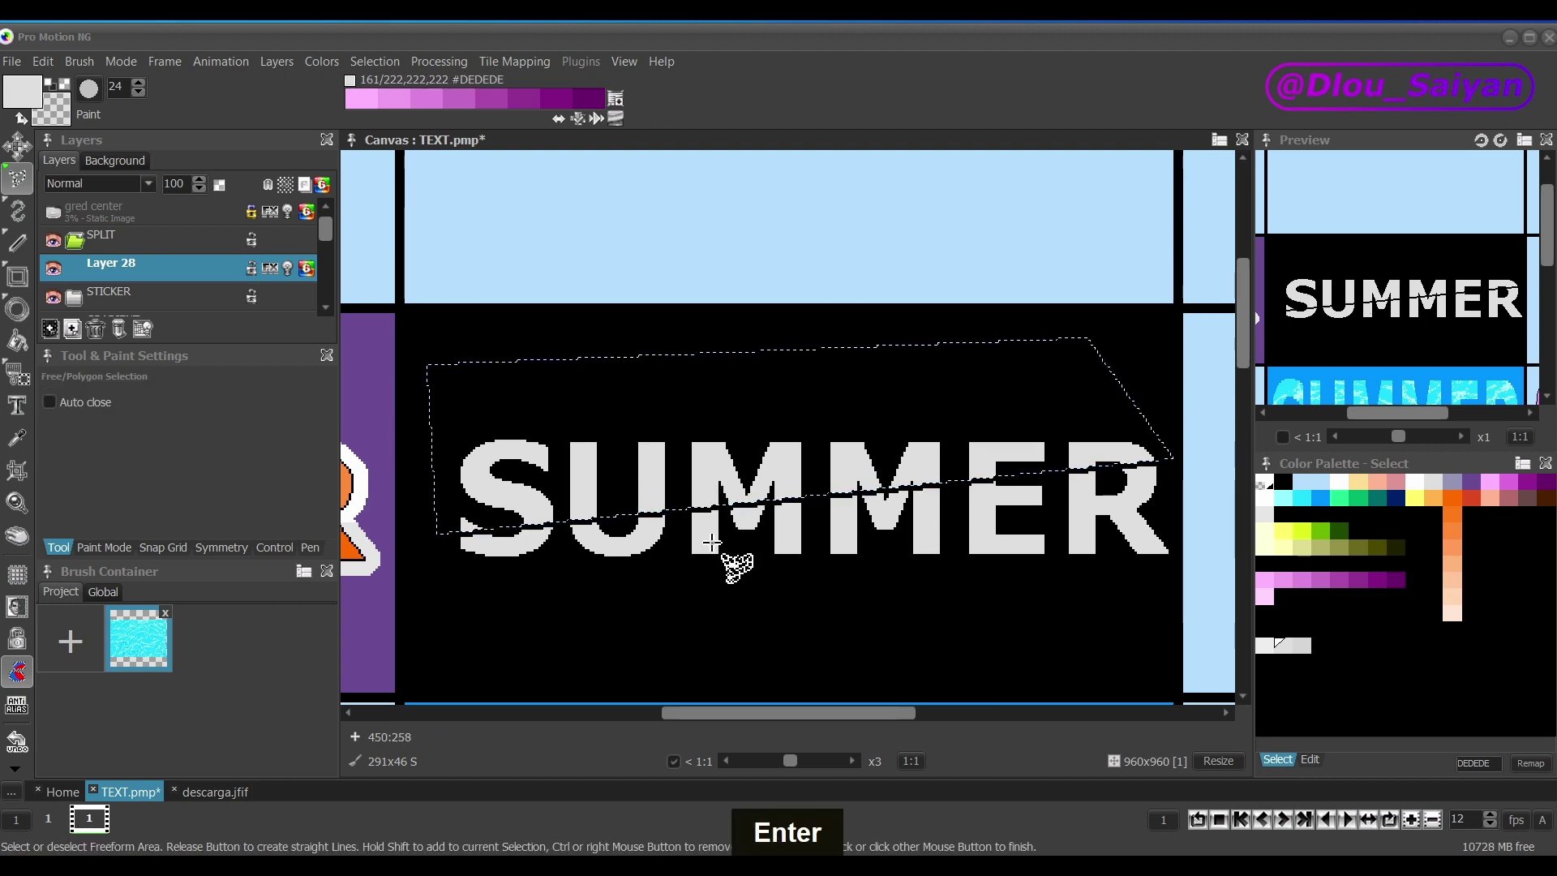
# Fill the upper letter pieces with #EEEEEE, with Isolated Fill turned off.
pyautogui.press('f')
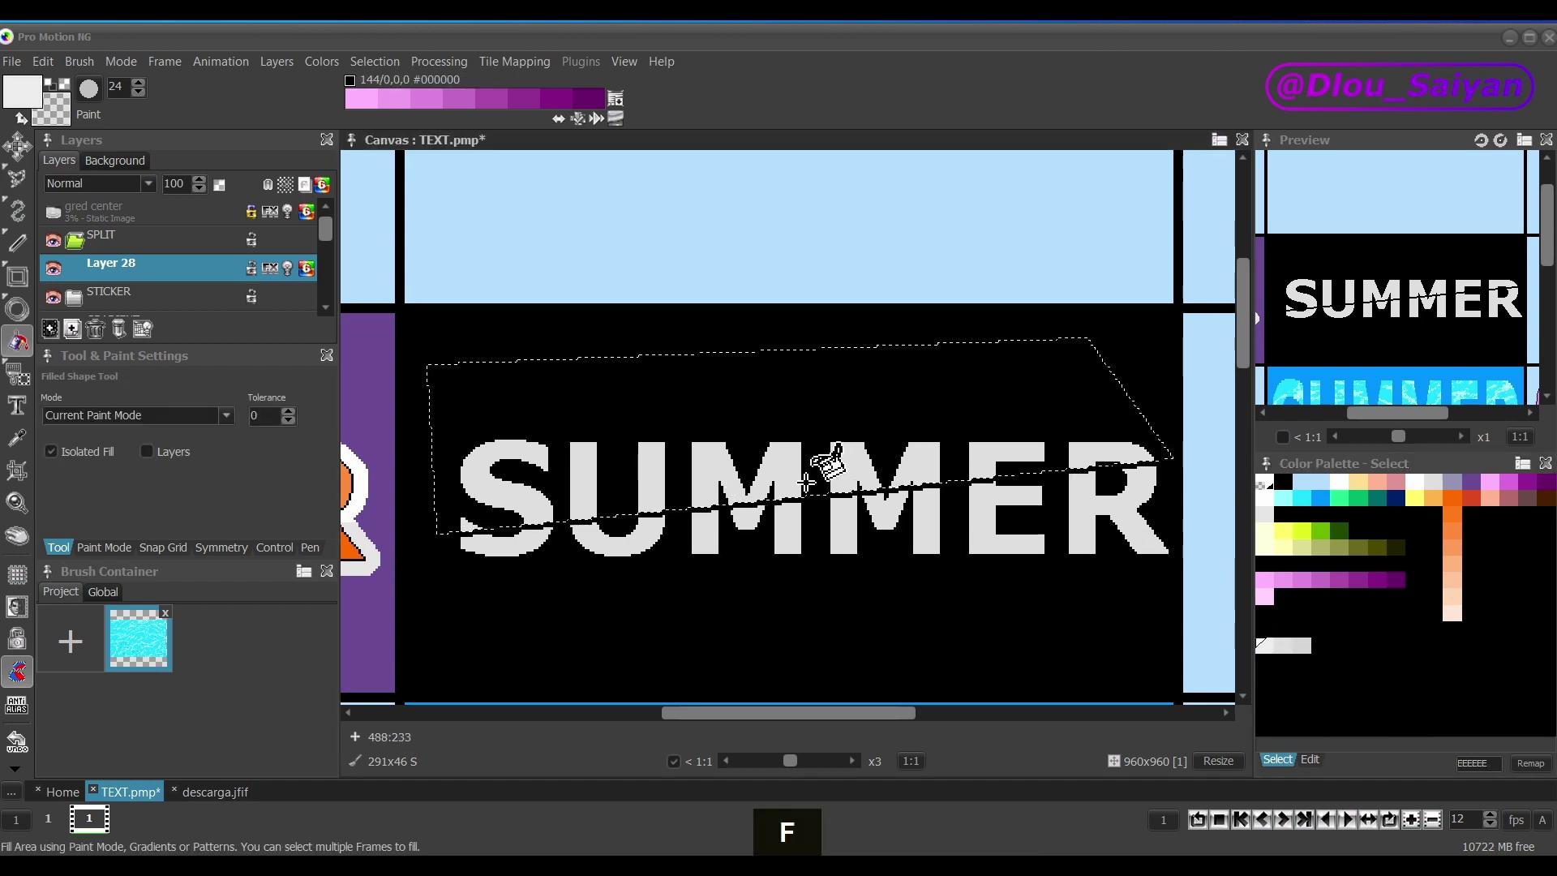
pyautogui.click(51, 451)
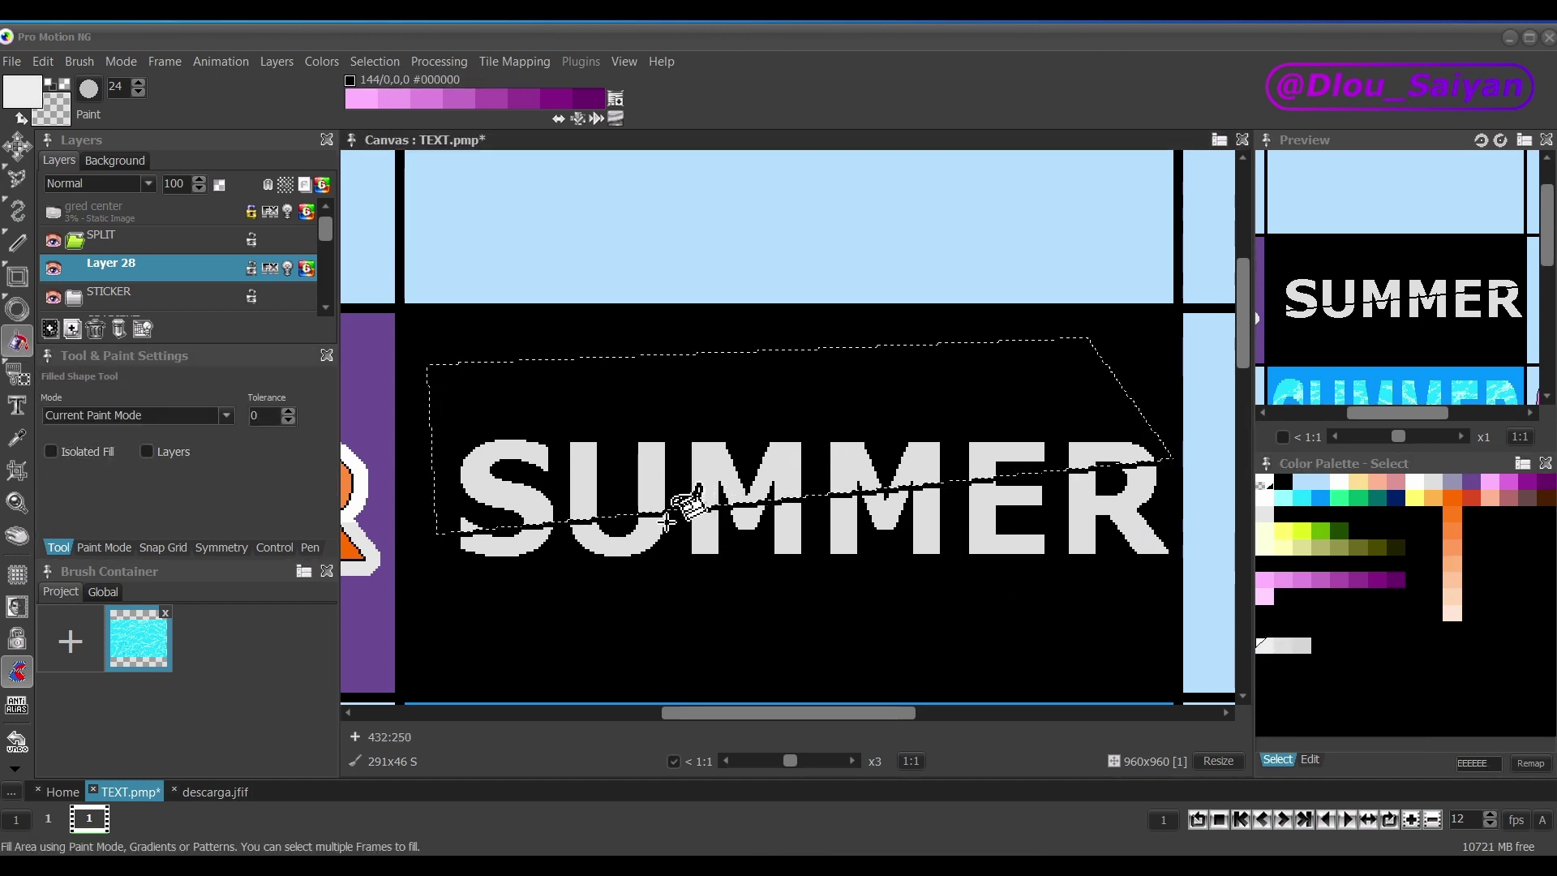
pyautogui.moveTo(667, 521)
pyautogui.mouseDown()
pyautogui.moveTo(511, 497)
pyautogui.moveTo(532, 497)
pyautogui.moveTo(527, 520)
pyautogui.mouseUp()
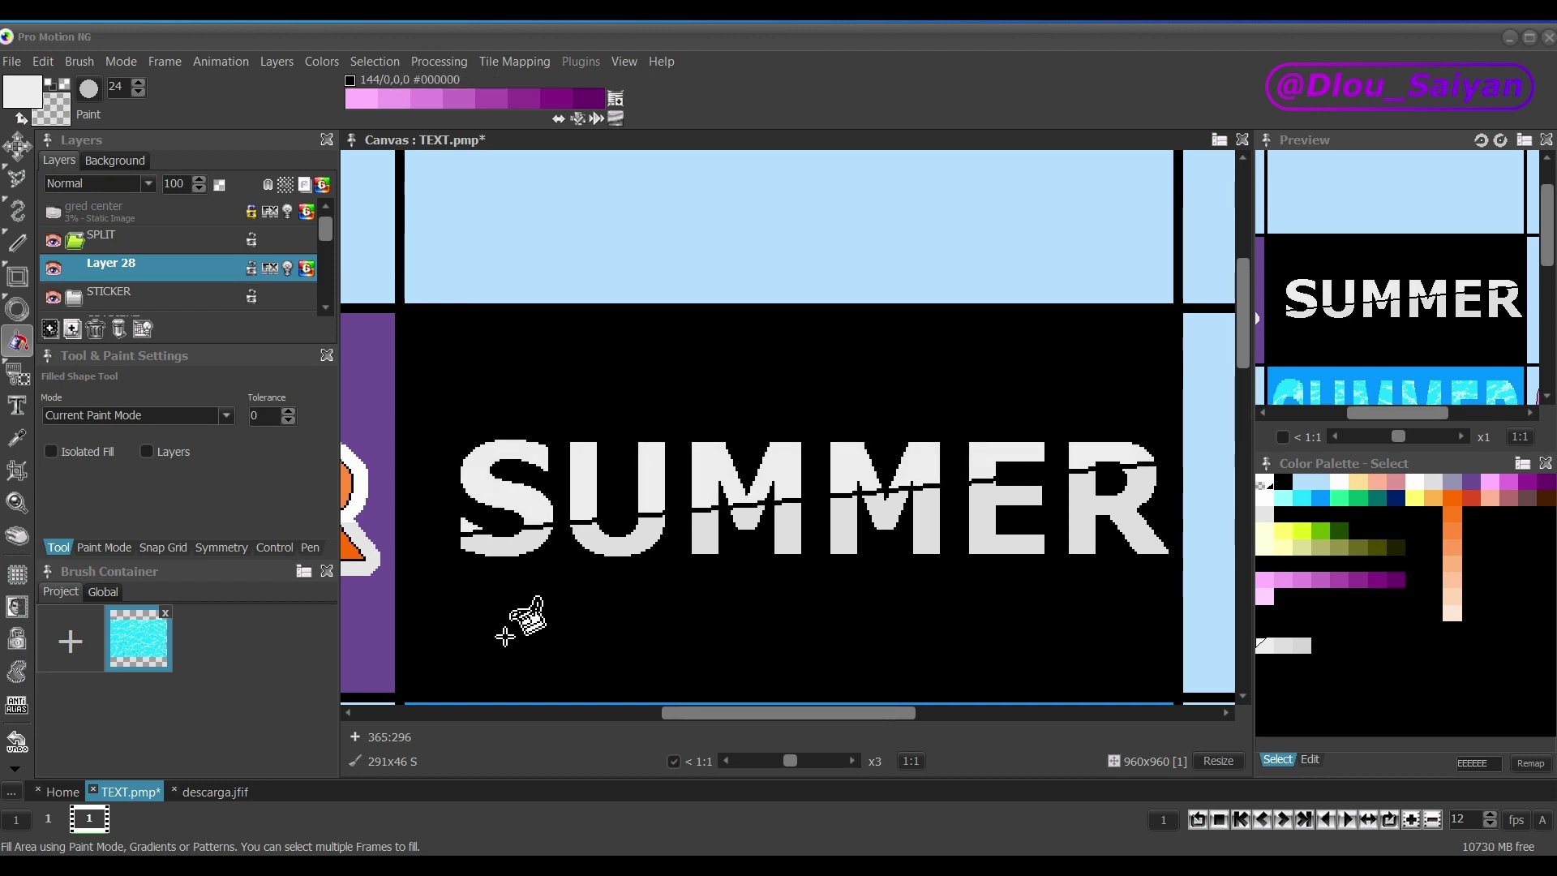
# Select the pixels of the SUMMER lettering and draw a 3-pixel-wide #D5D5D5 diagonal line through the letters just under the split.
pyautogui.keyDown('ctrl'); pyautogui.click(55, 271); pyautogui.keyUp('ctrl')
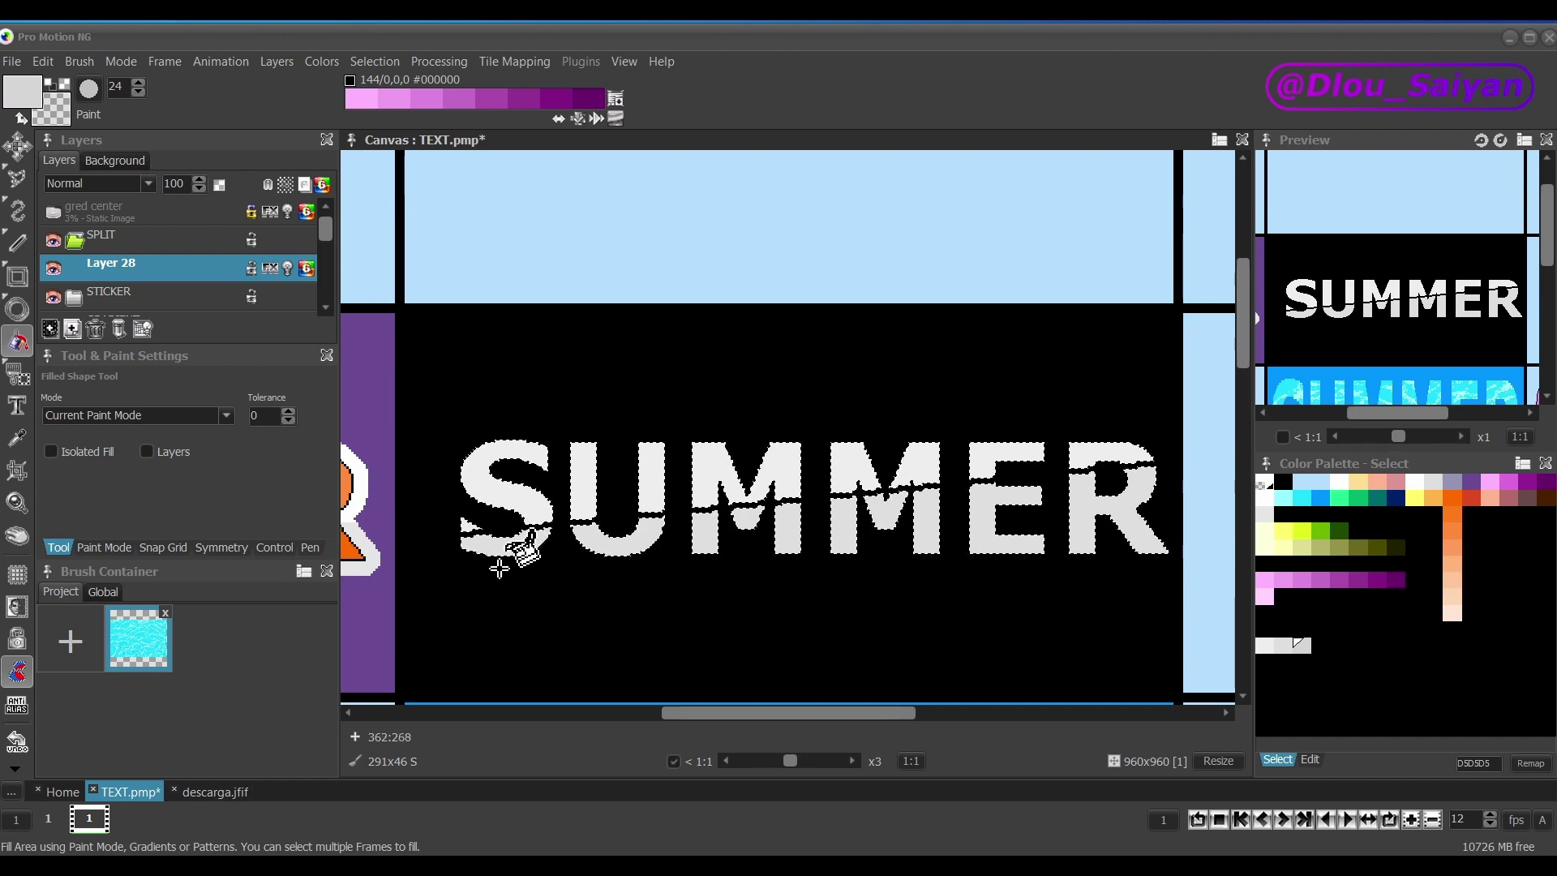
pyautogui.press('v')
pyautogui.hotkey('ctrl', 'z')
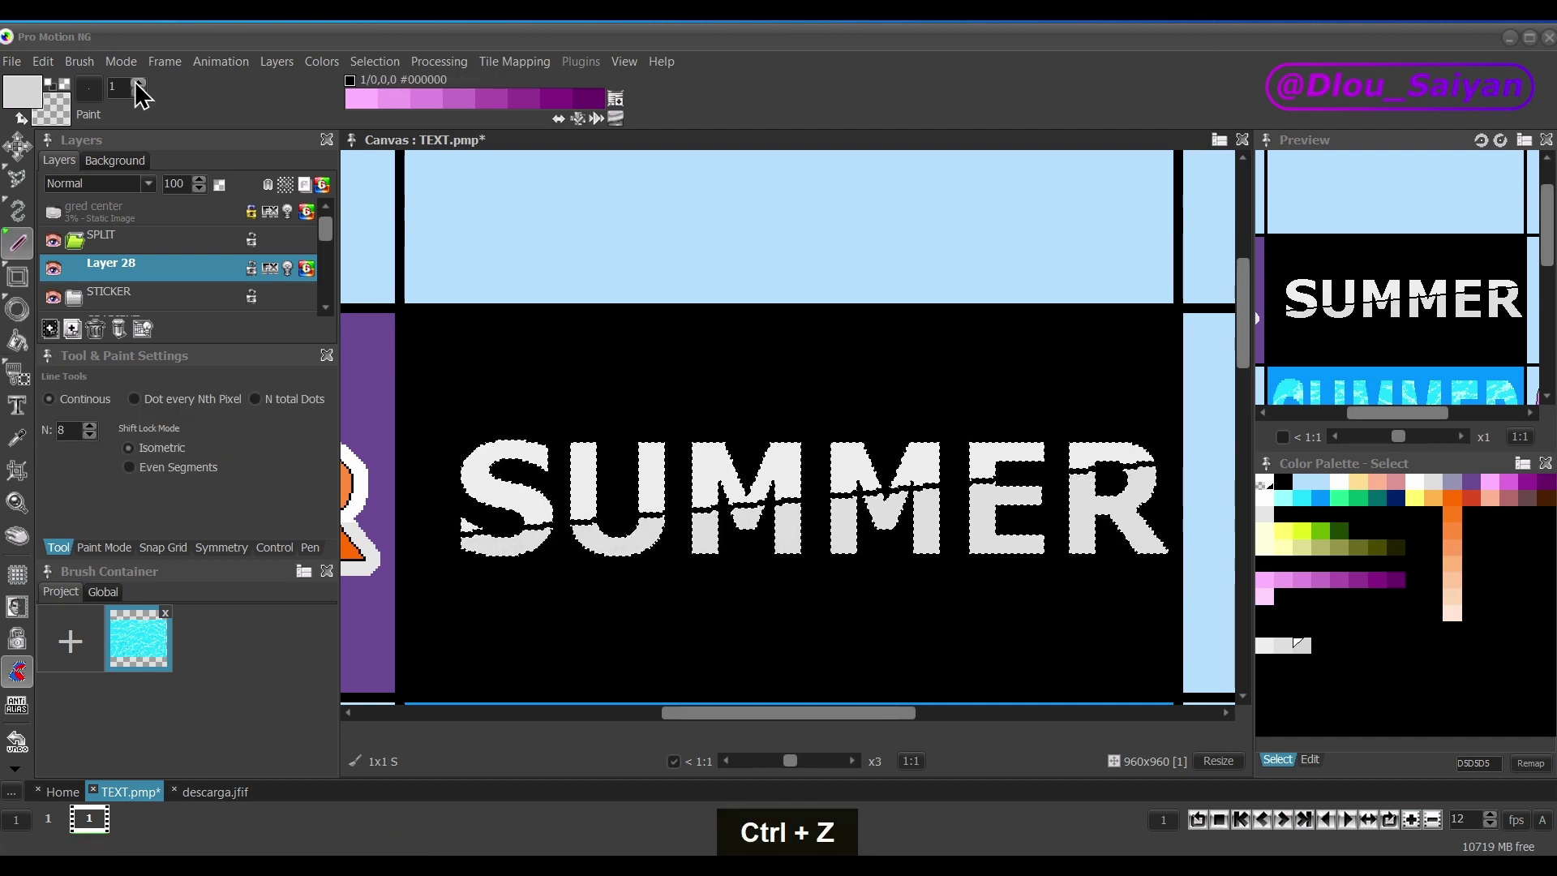
pyautogui.scroll(-20, 138, 88)
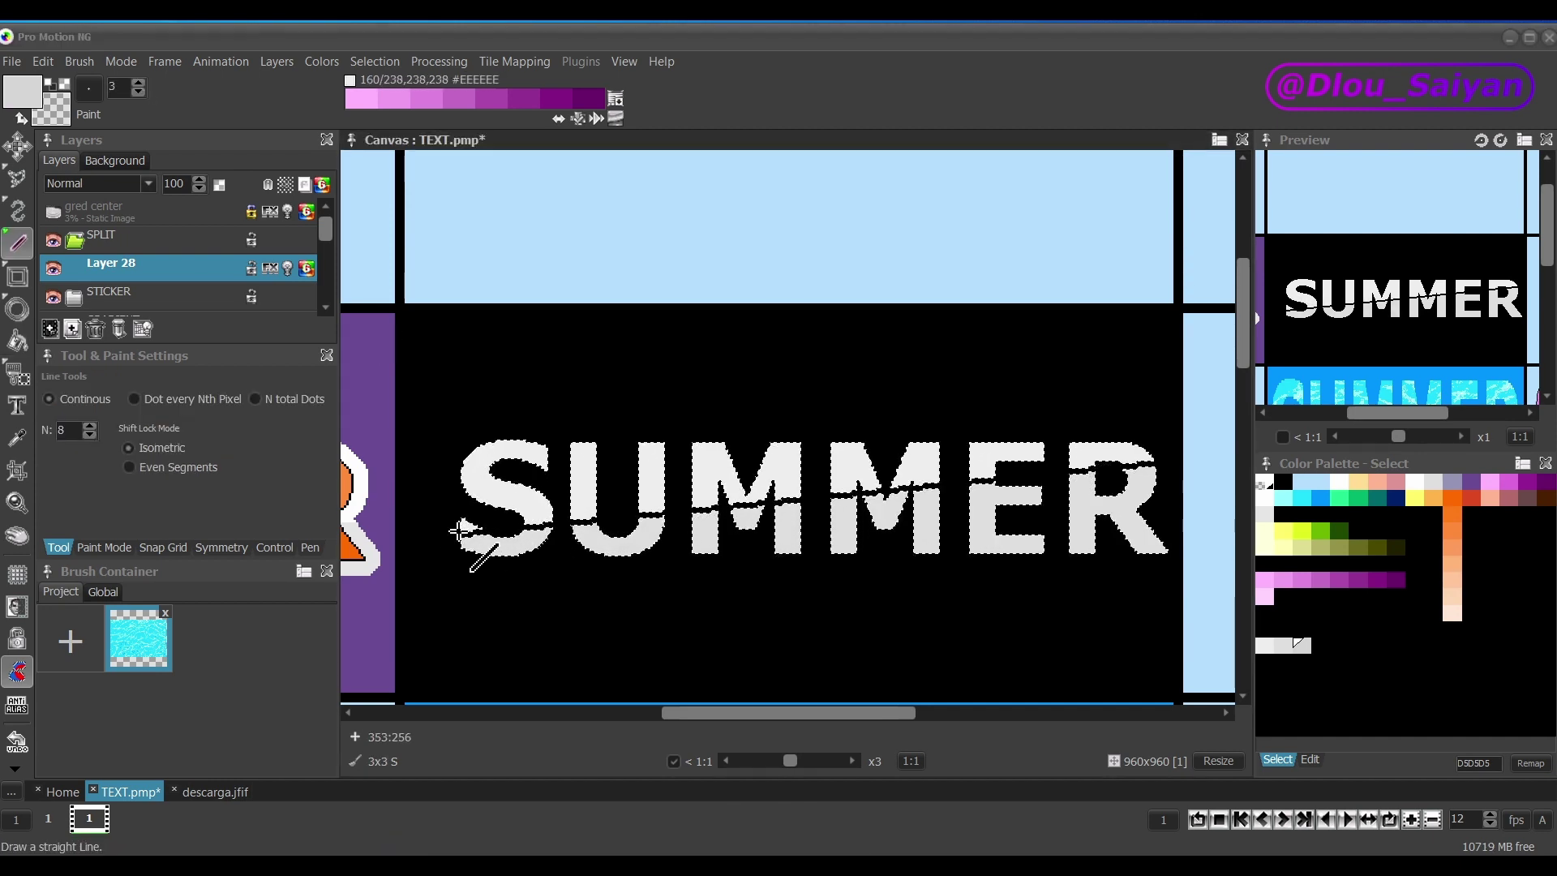
pyautogui.moveTo(453, 541); pyautogui.dragTo(692, 520)
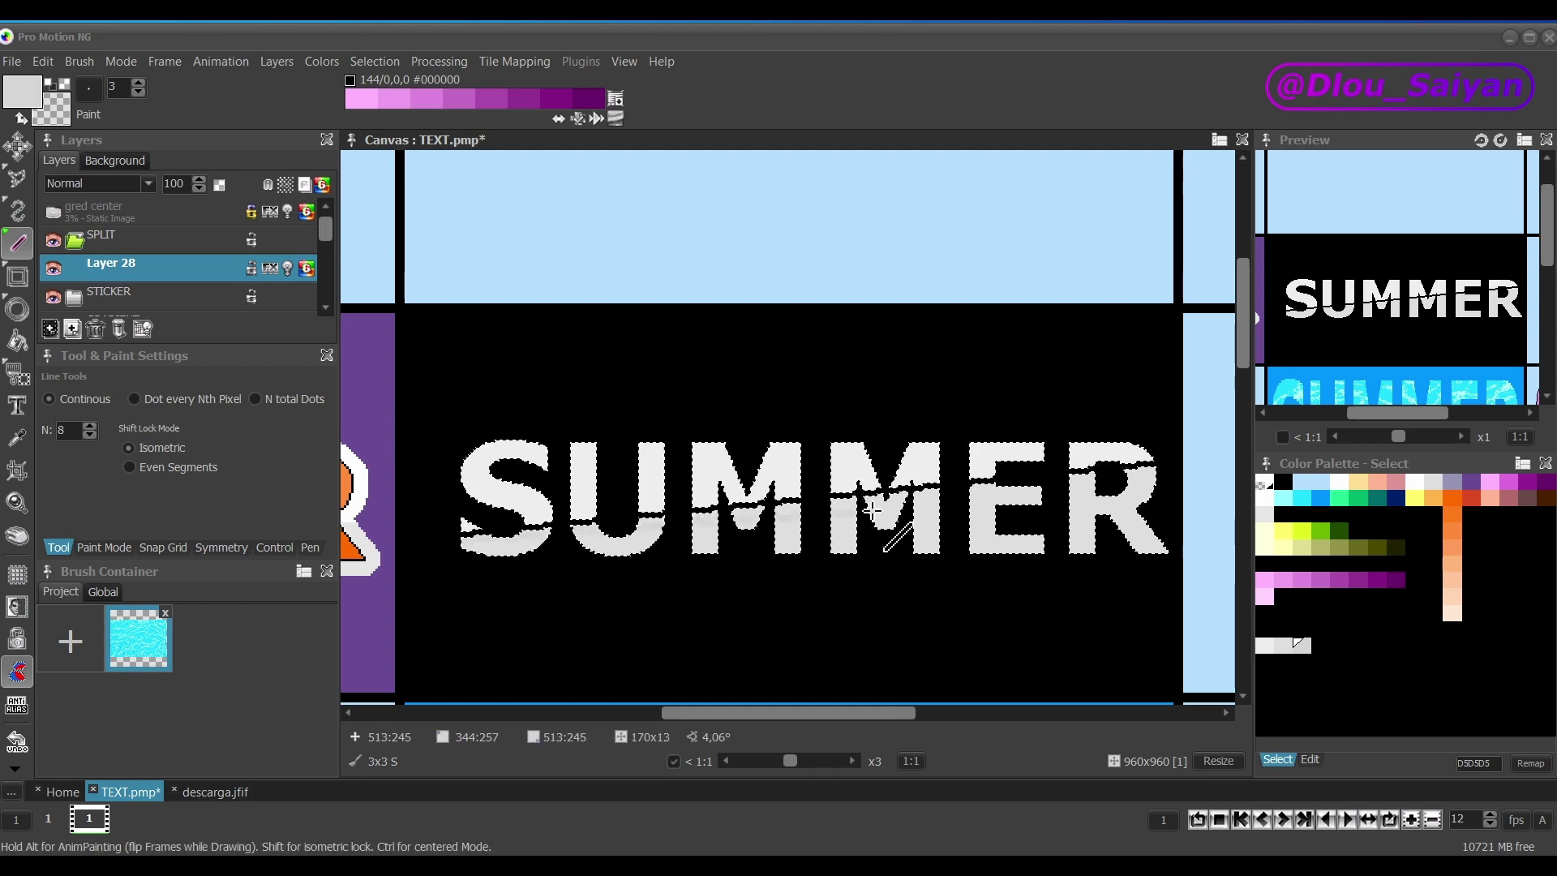
pyautogui.moveTo(1173, 471); pyautogui.dragTo(1173, 468)
pyautogui.scroll(1, 835, 622)
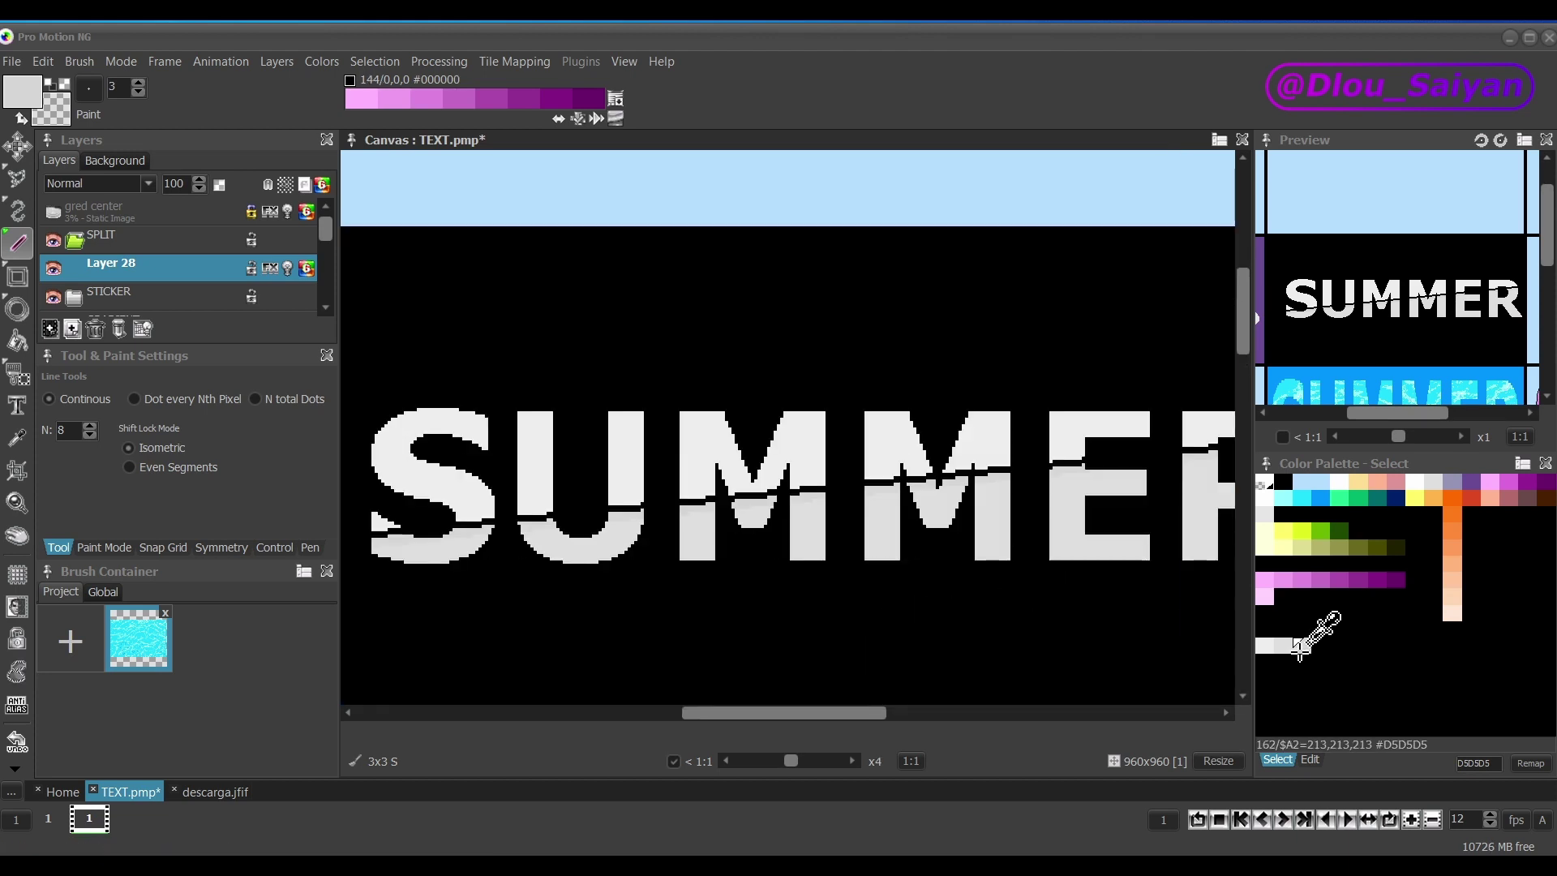
# Darken the palette color of the shadow line under the split to #BDBDBD.
pyautogui.doubleClick(1301, 645)
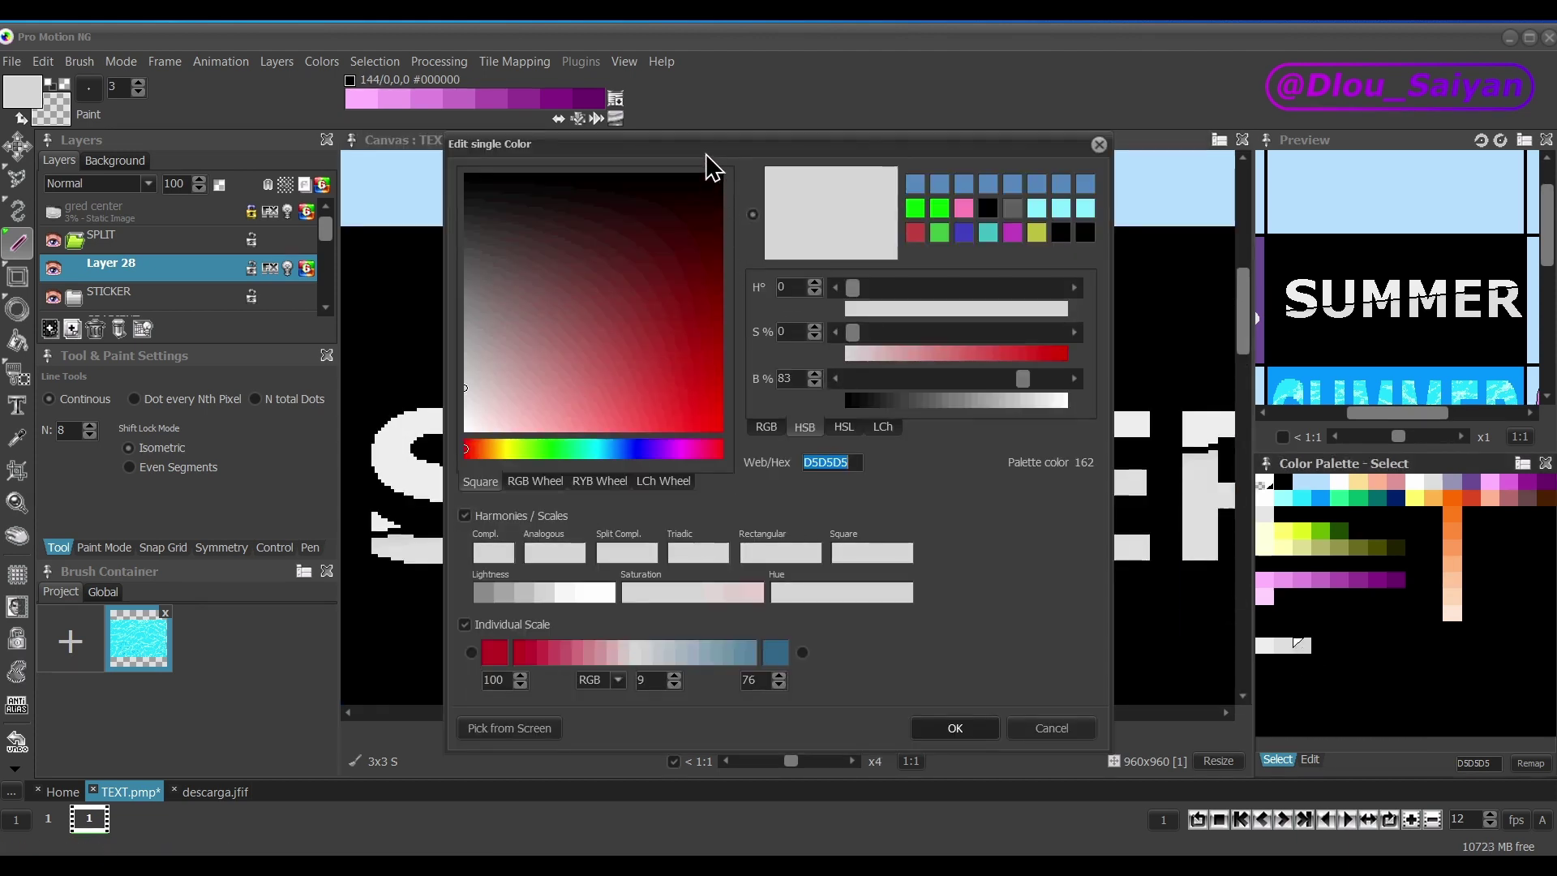
pyautogui.moveTo(705, 154); pyautogui.dragTo(995, 172)
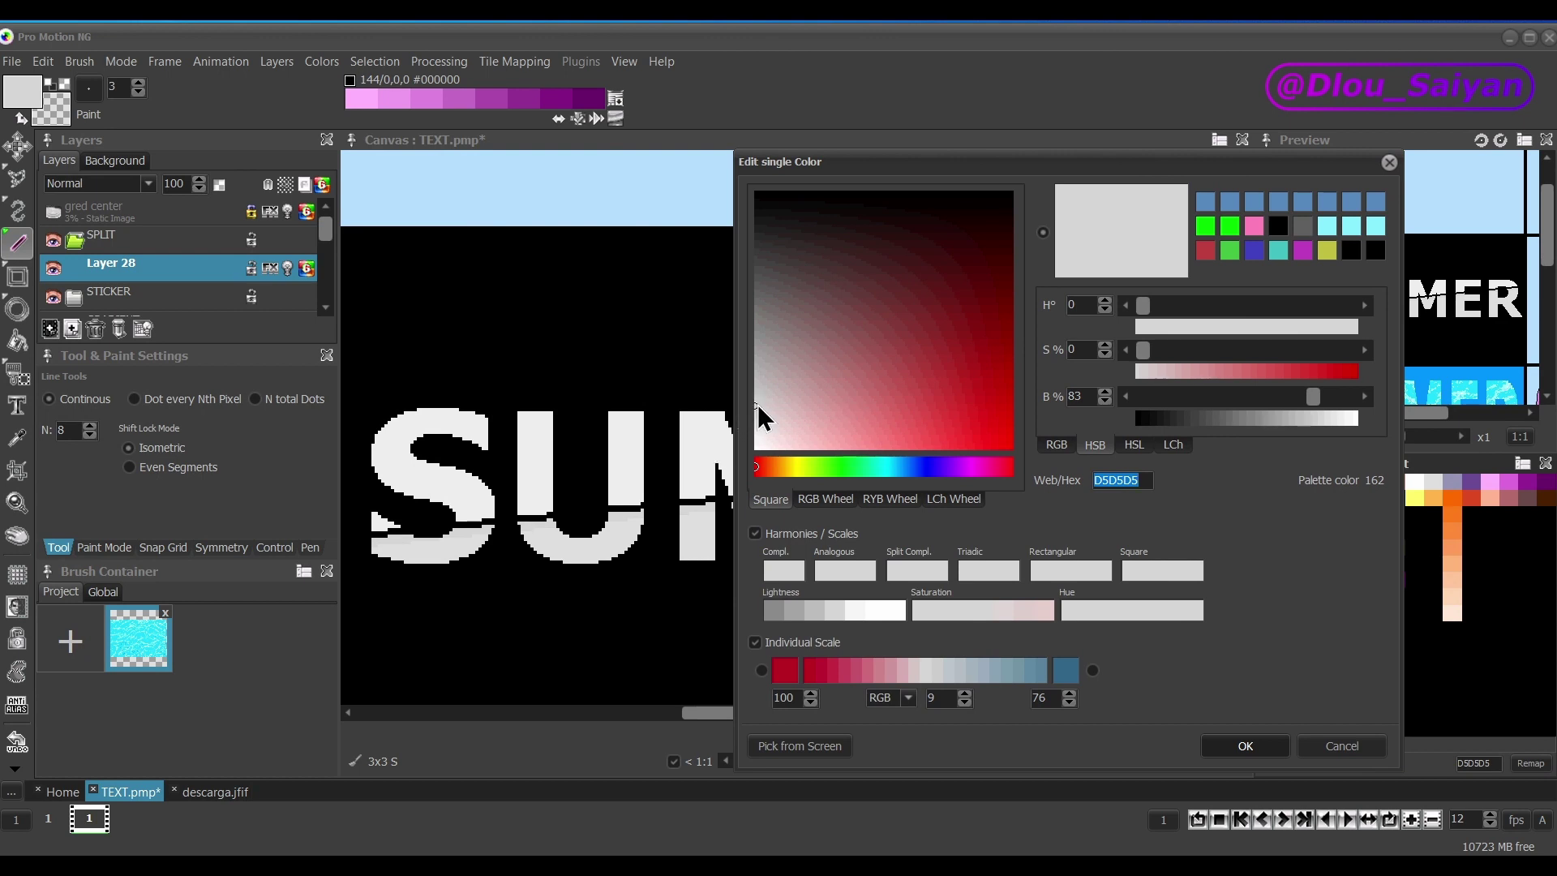
pyautogui.click(758, 408)
pyautogui.moveTo(759, 408); pyautogui.dragTo(759, 389)
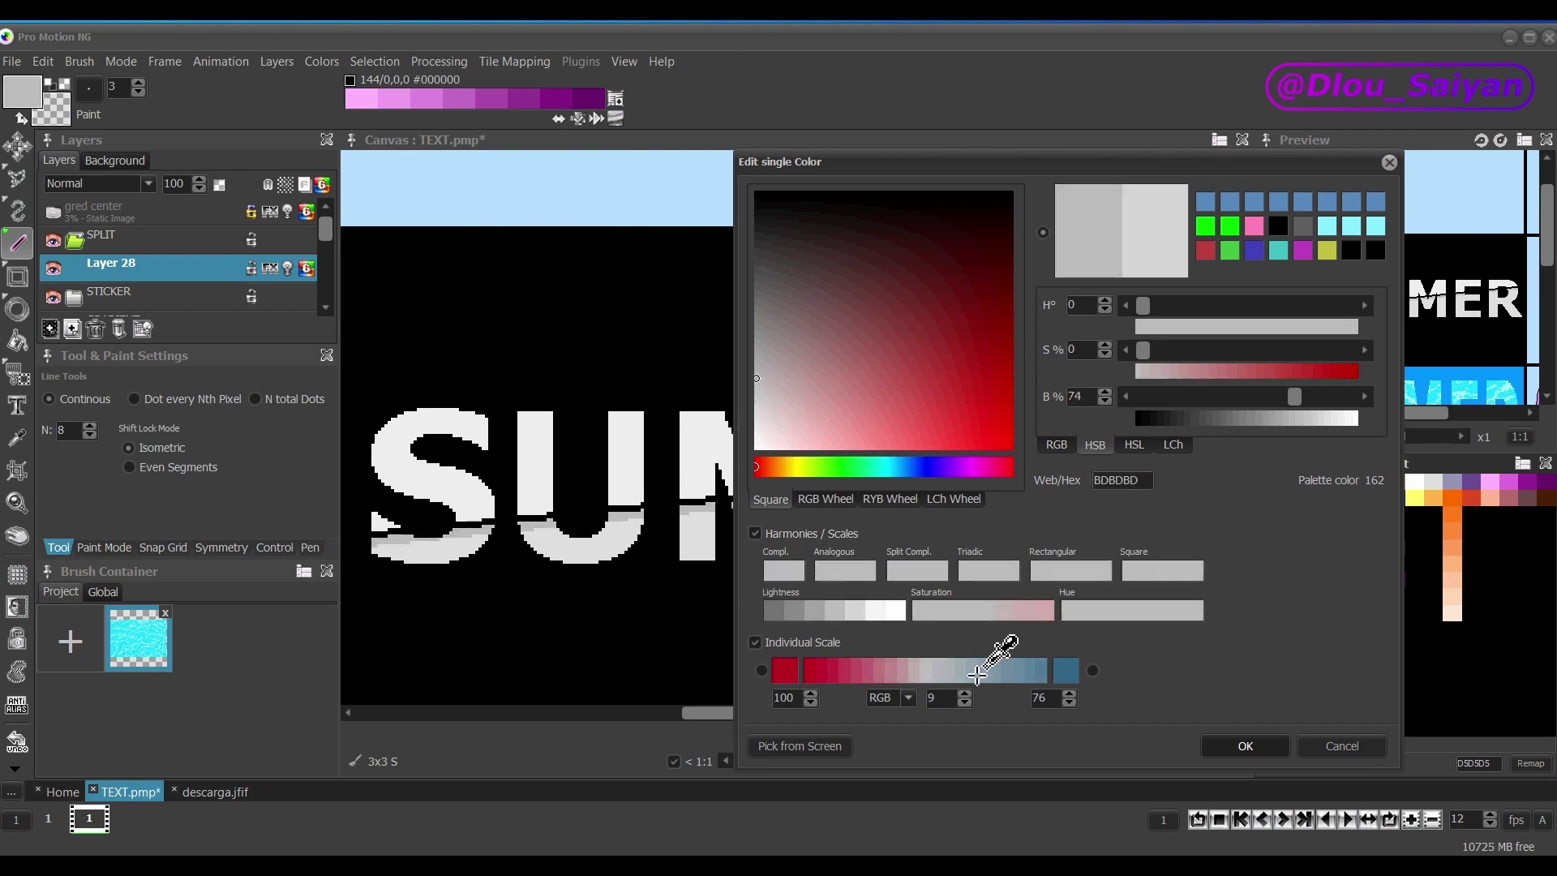
pyautogui.click(1244, 745)
# Fill the black background of the split lettering's cell with brown #6A4A4A.
pyautogui.scroll(1, 892, 618)
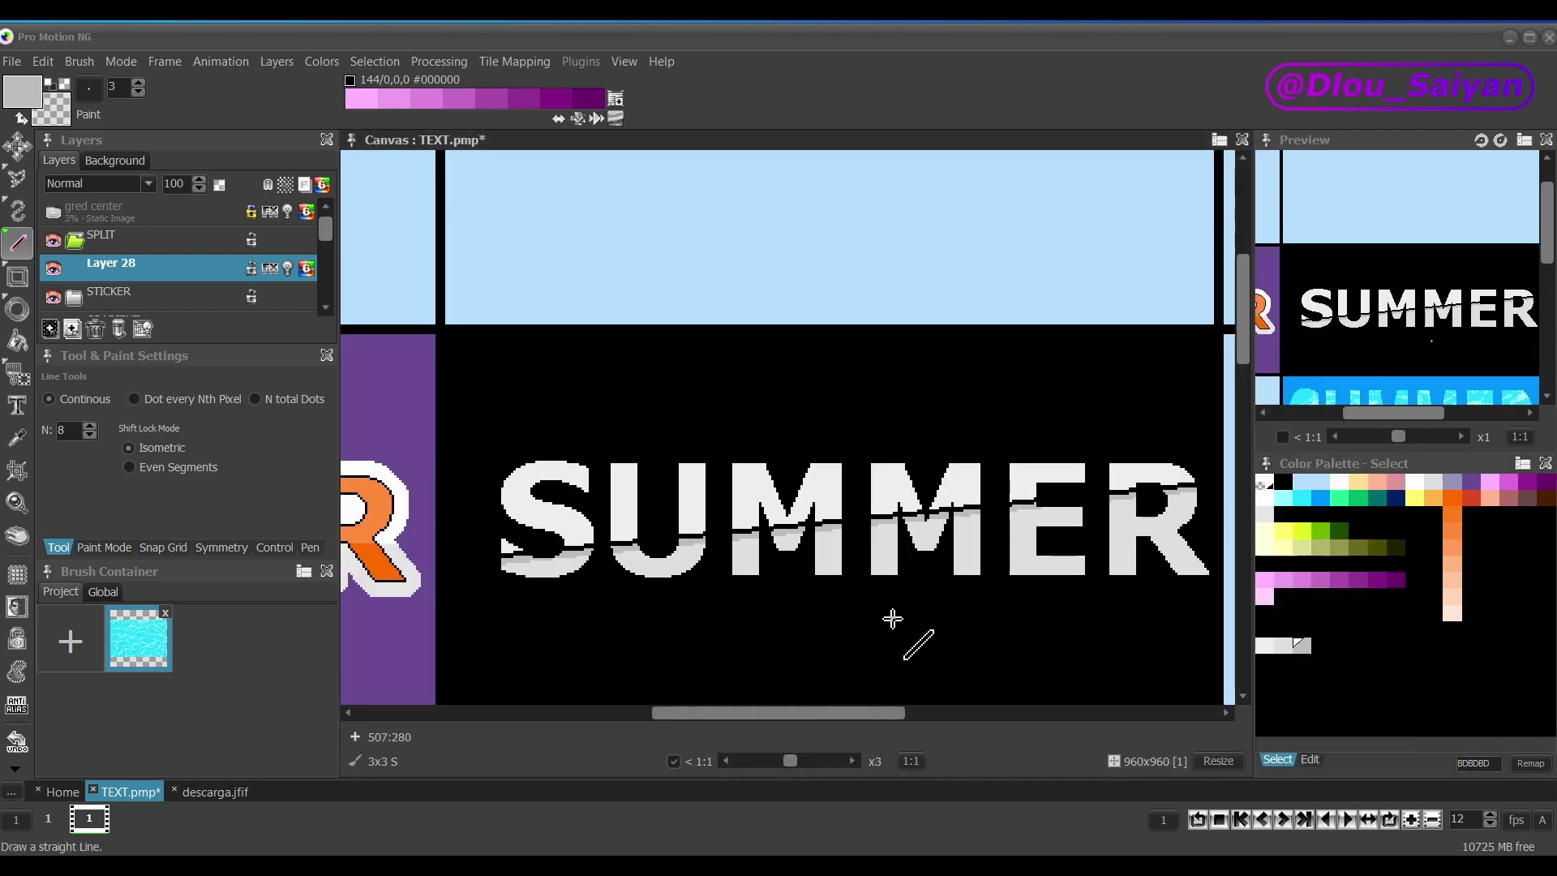
pyautogui.hscroll(1, 910, 629)
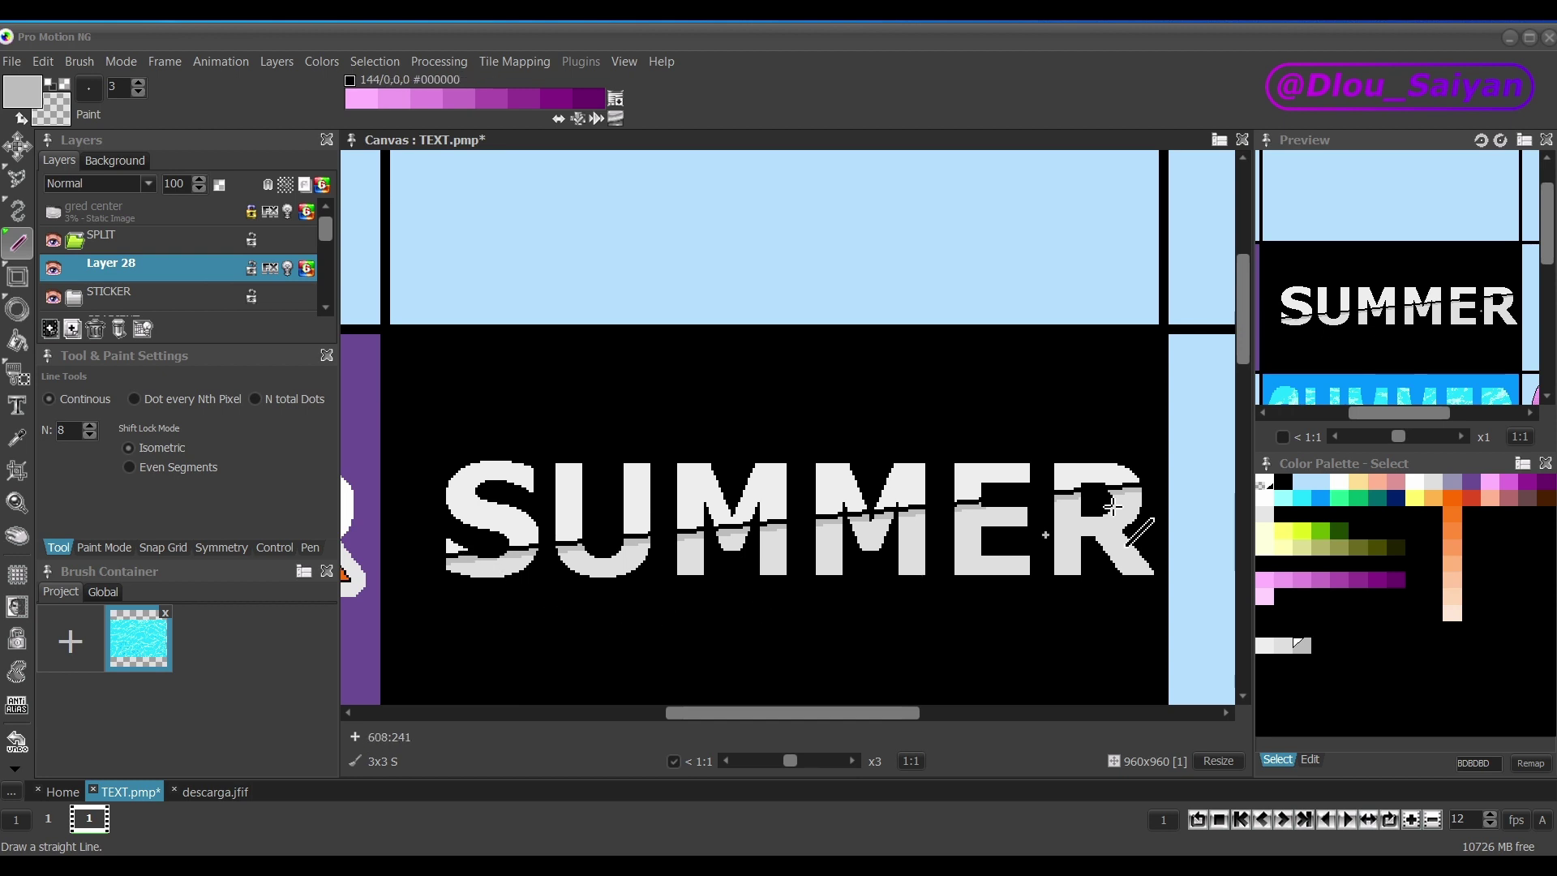
pyautogui.scroll(-1, 1249, 357)
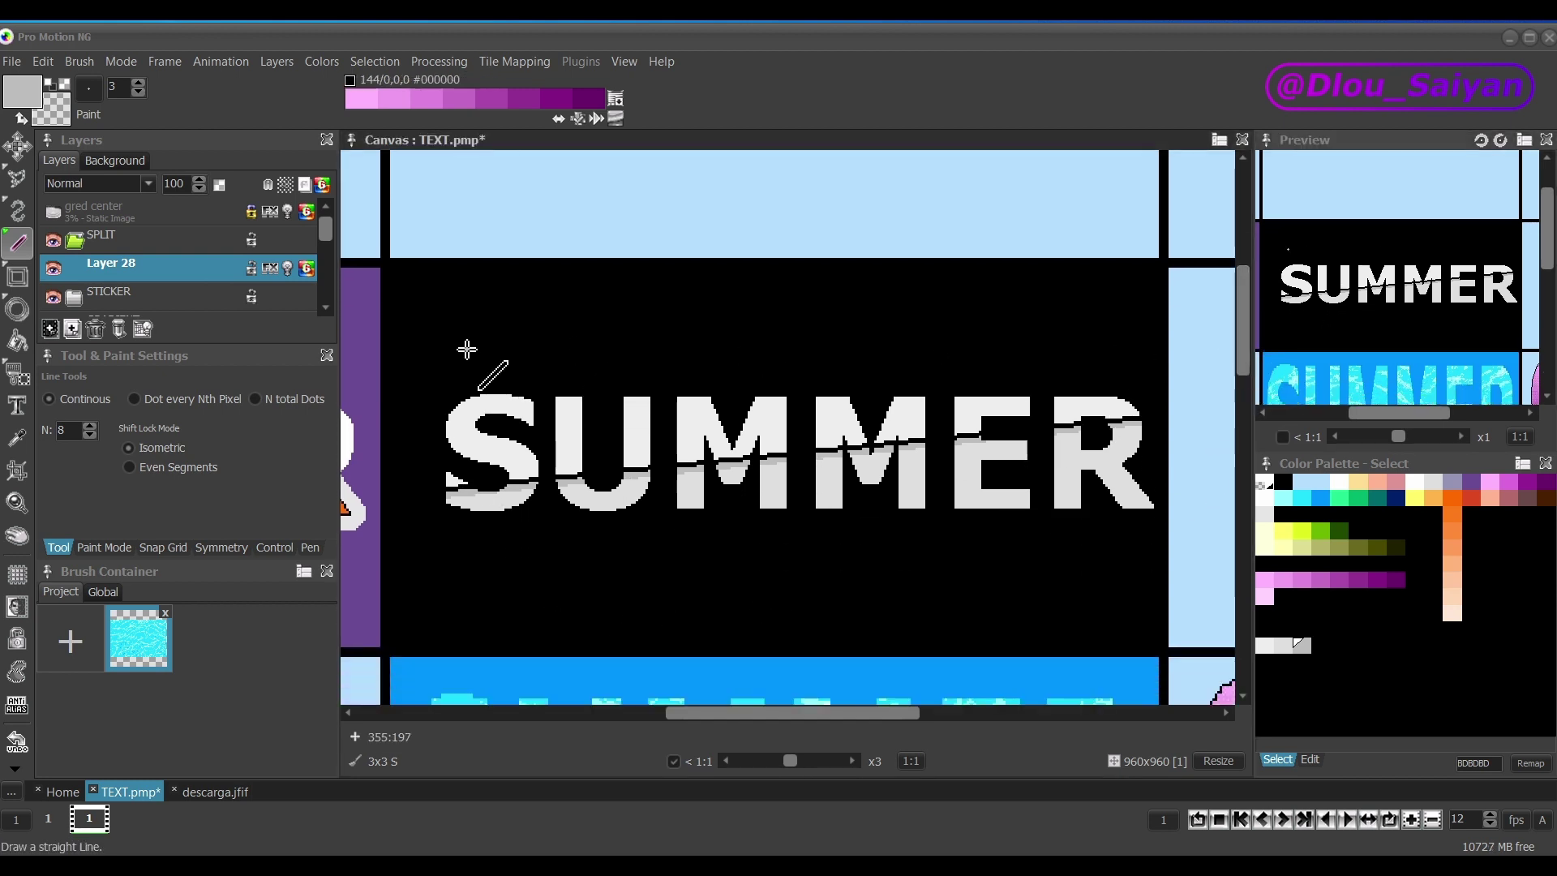
pyautogui.click(99, 289)
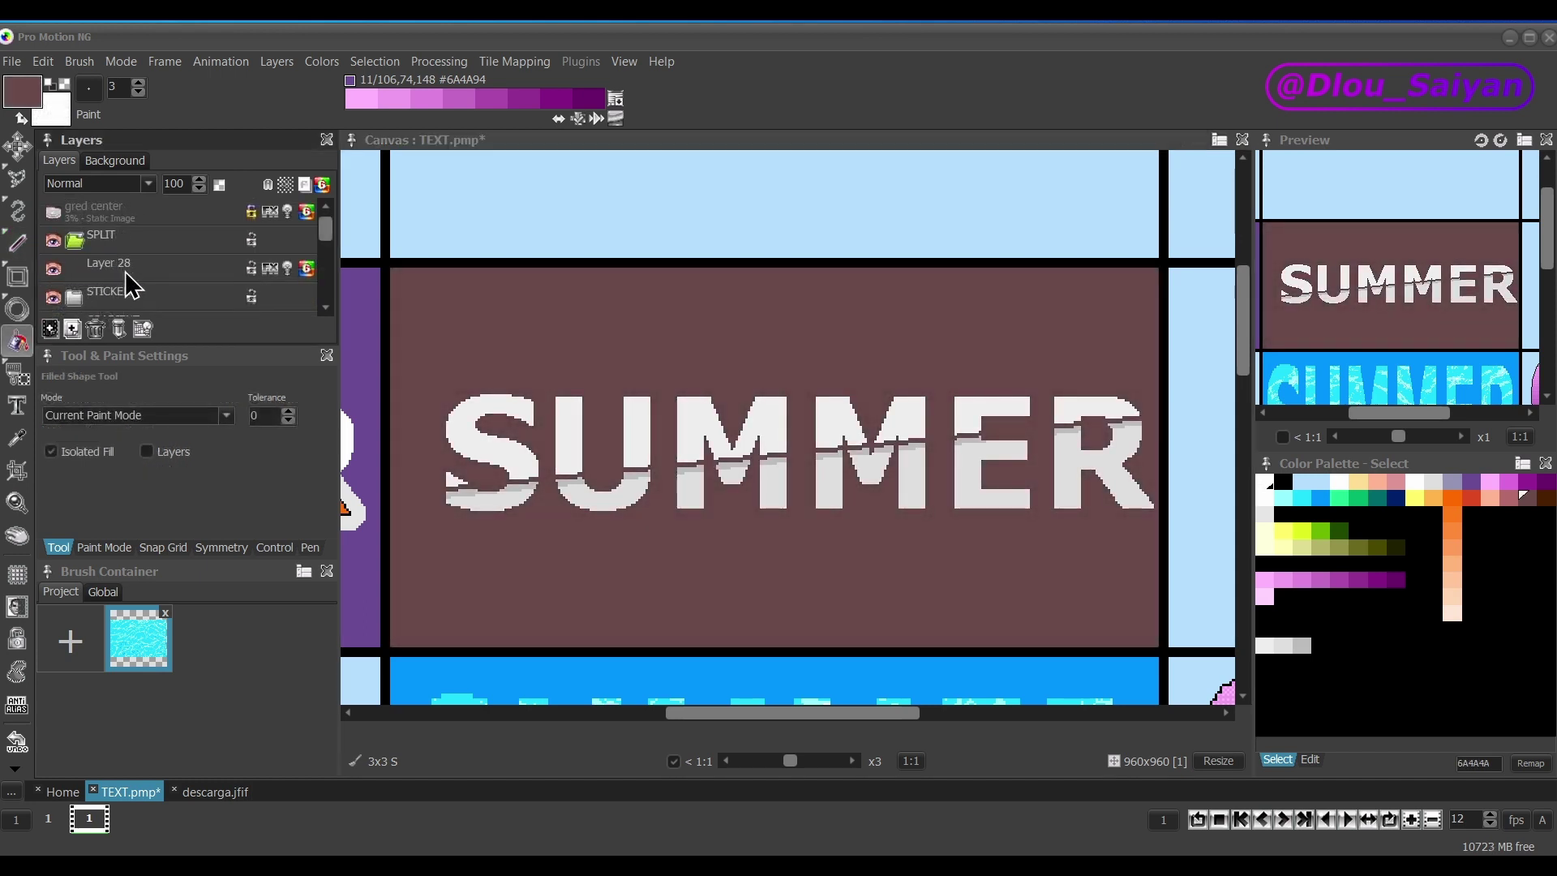
# Add a Drop Shadow effect to the split lettering's layer, Layer 28, and set its color to black, 000000.
pyautogui.click(126, 274)
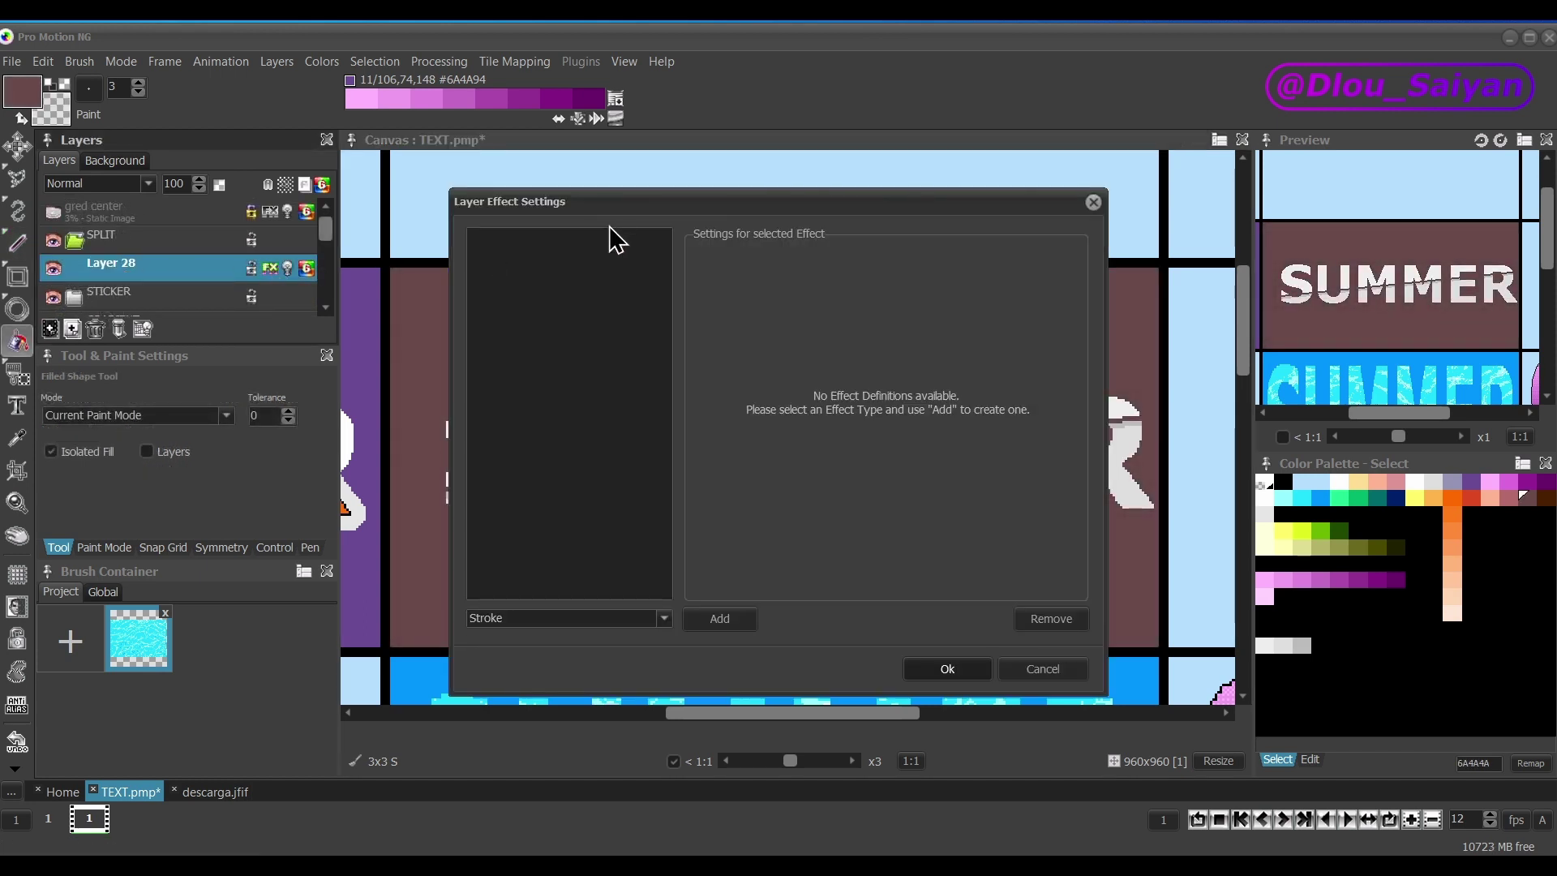
pyautogui.moveTo(627, 201); pyautogui.dragTo(1098, 139)
pyautogui.click(1075, 558)
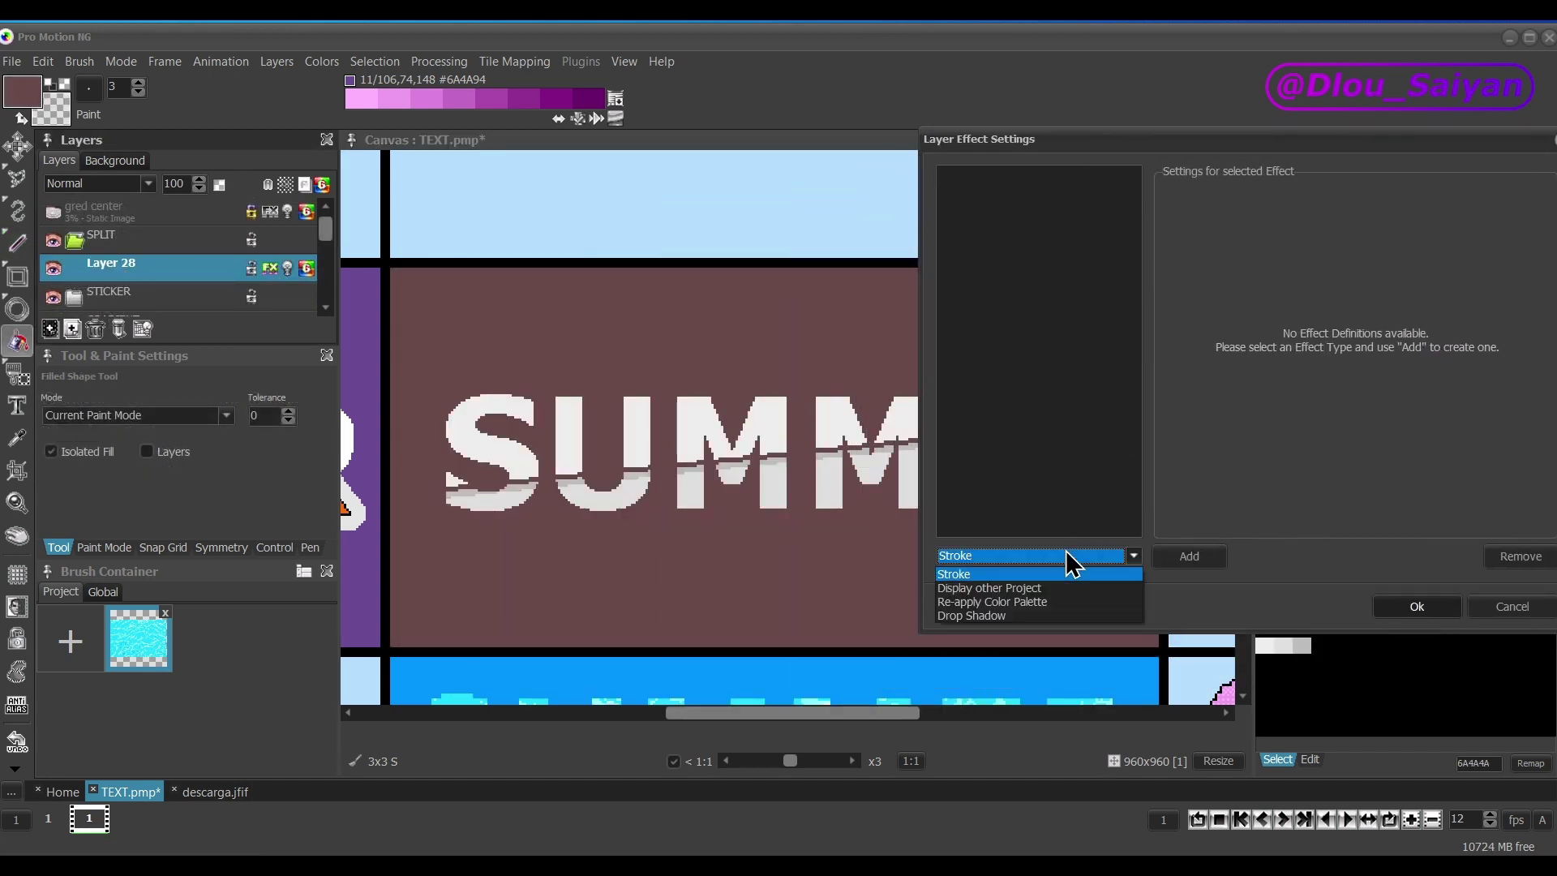
pyautogui.click(1026, 622)
pyautogui.click(1208, 563)
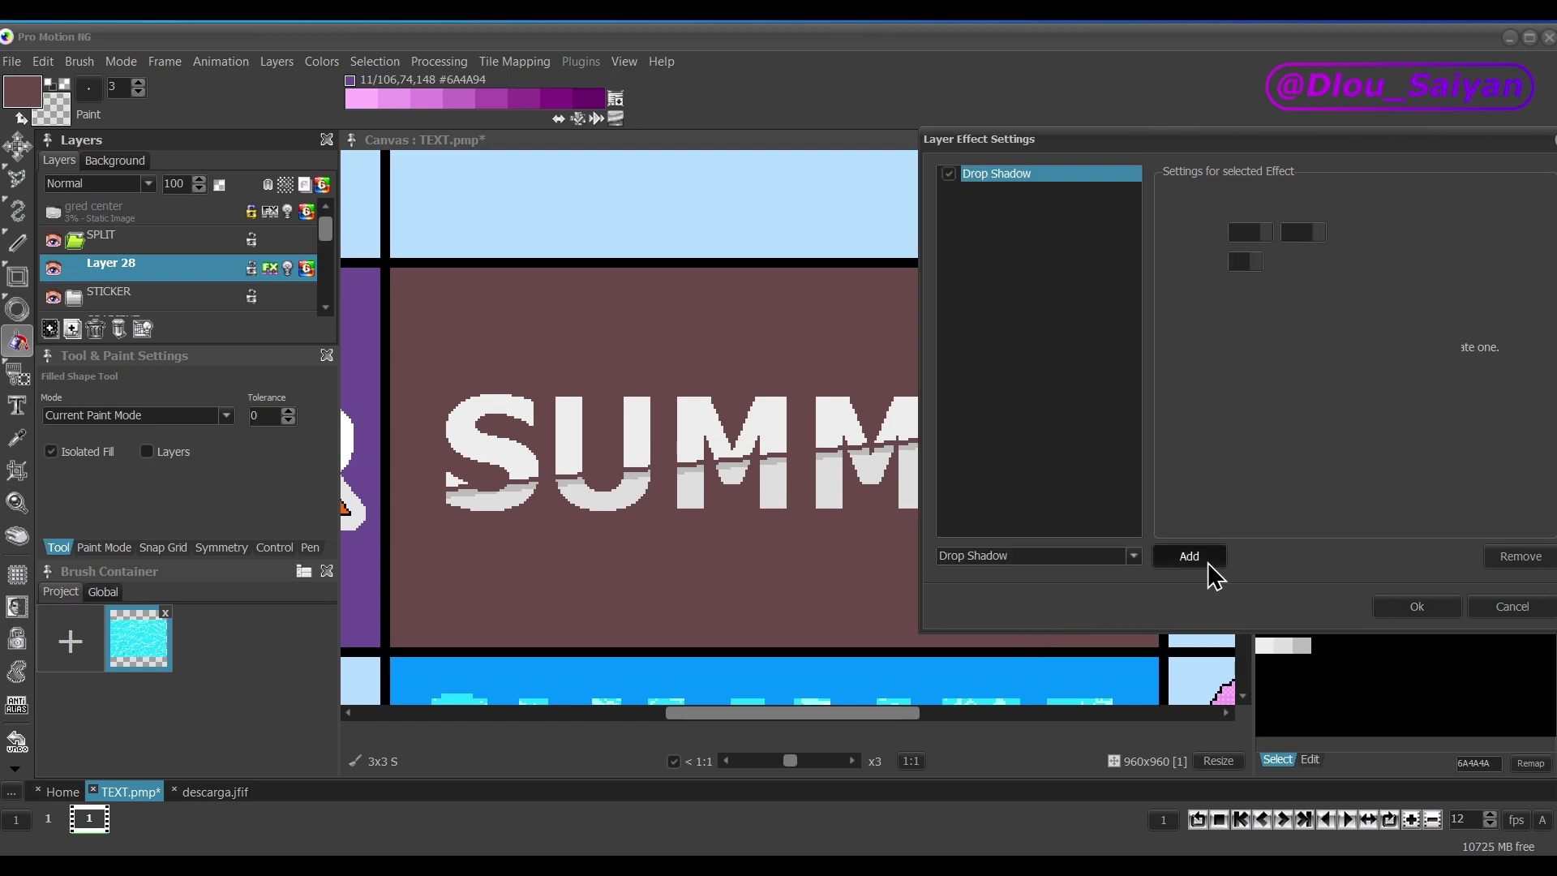
pyautogui.click(1272, 344)
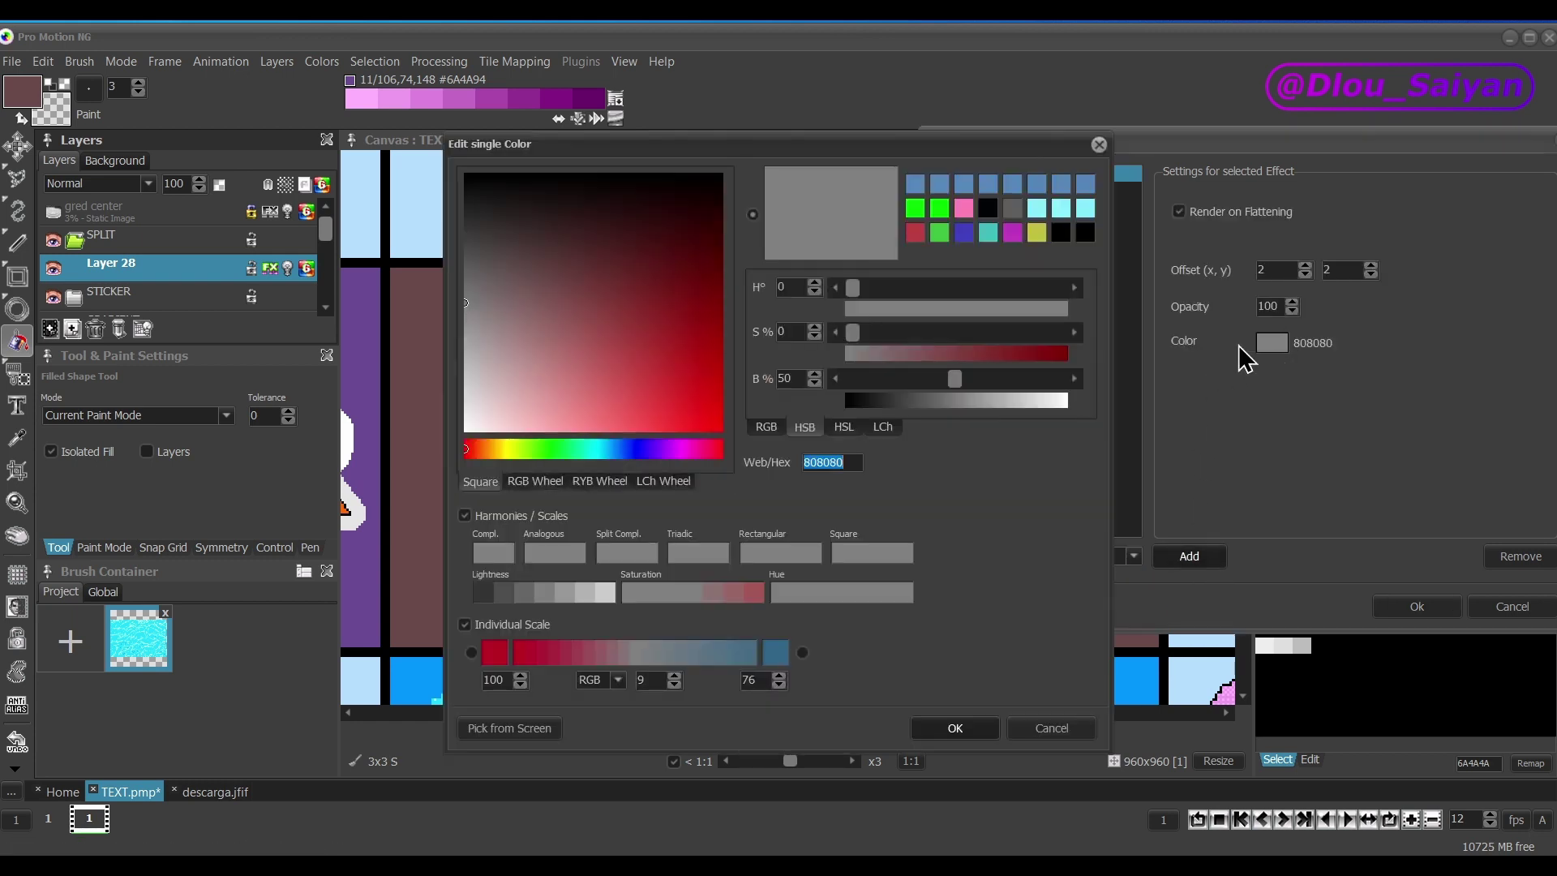
pyautogui.moveTo(615, 369); pyautogui.dragTo(401, 138)
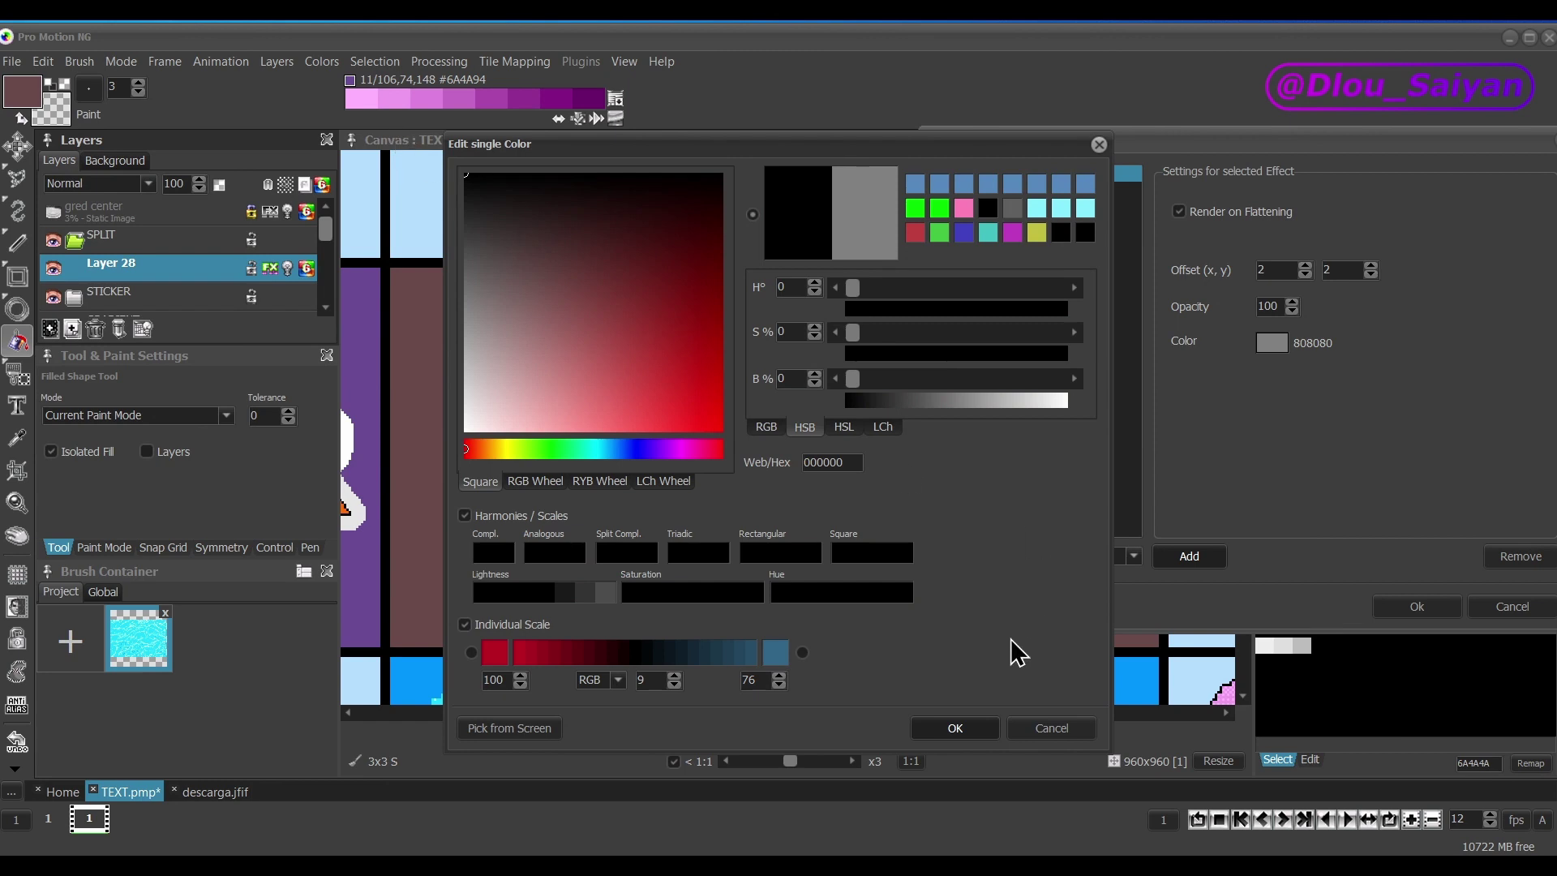
pyautogui.click(955, 729)
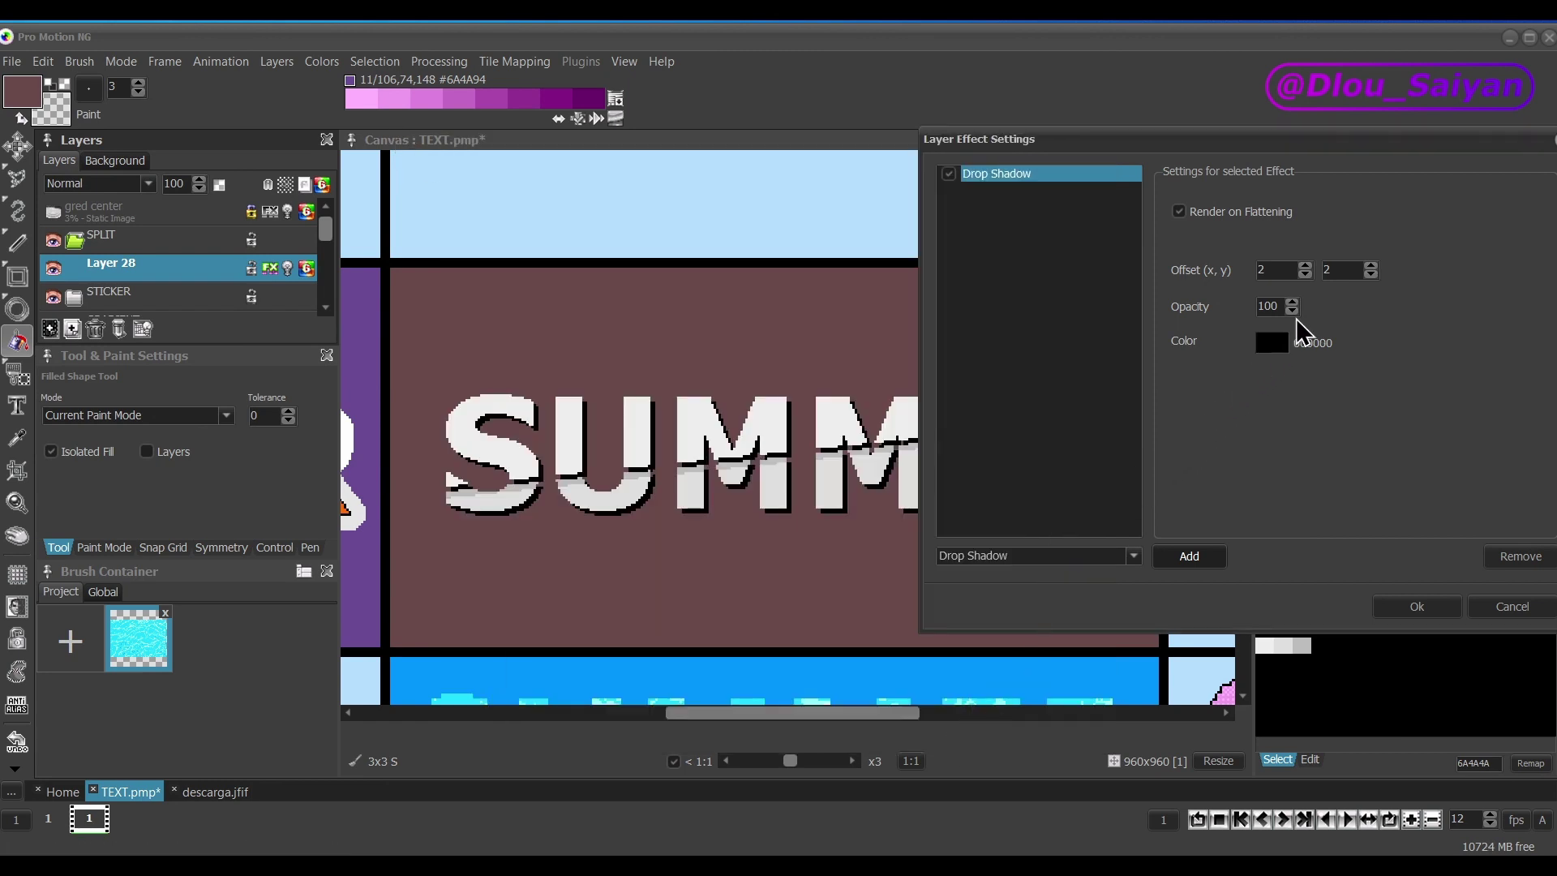
# Set the drop shadow's offset to 0 horizontally and 2 vertically, and apply the layer effect.
pyautogui.click(1376, 278)
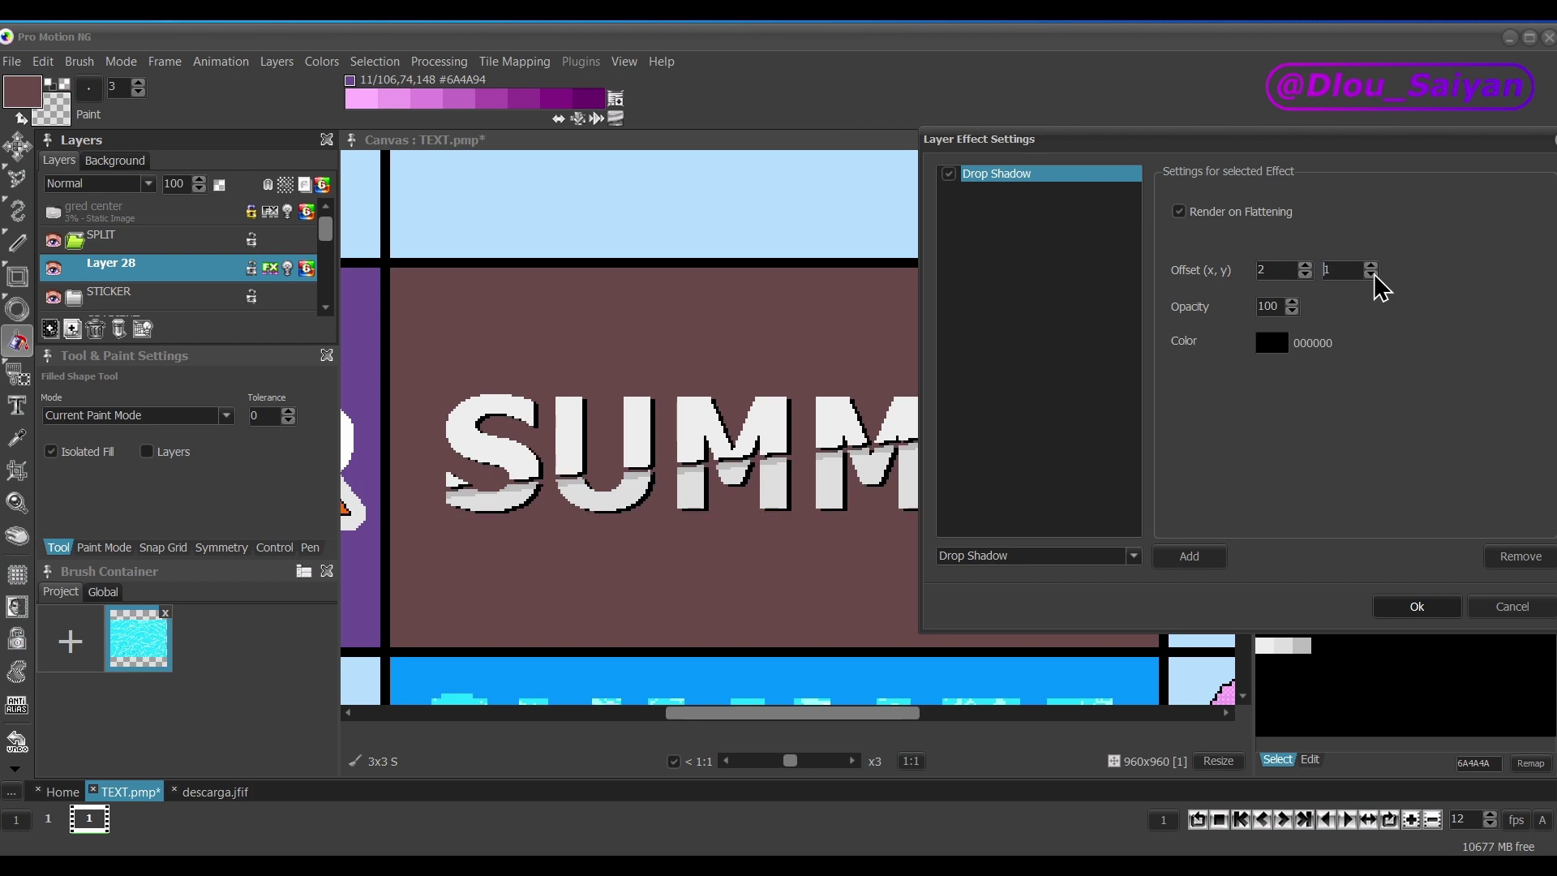
pyautogui.click(1371, 269)
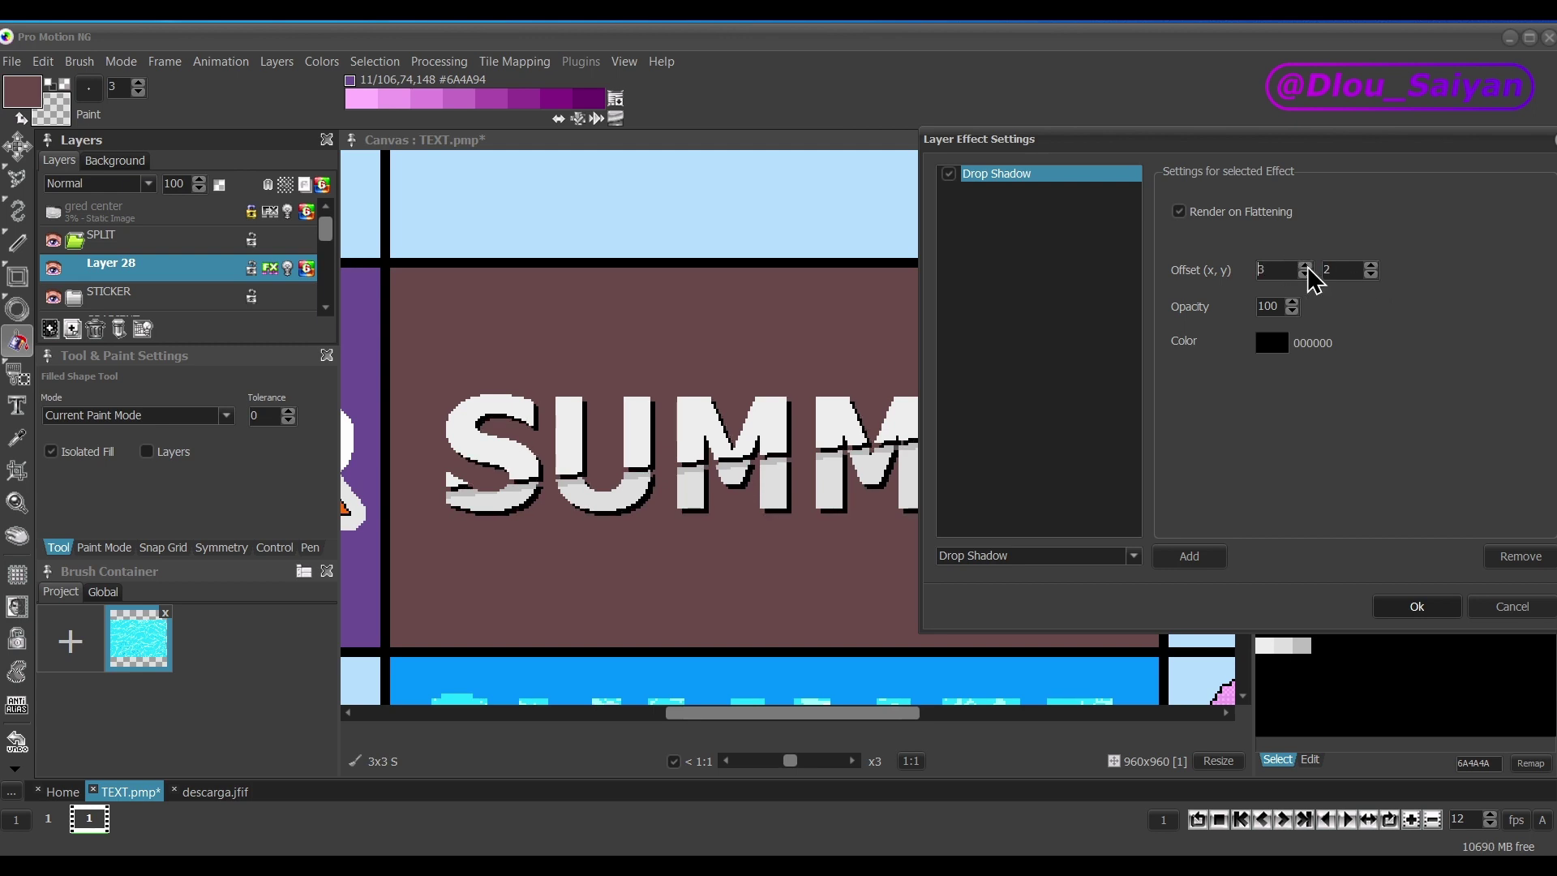
pyautogui.click(1305, 275)
pyautogui.click(1305, 274)
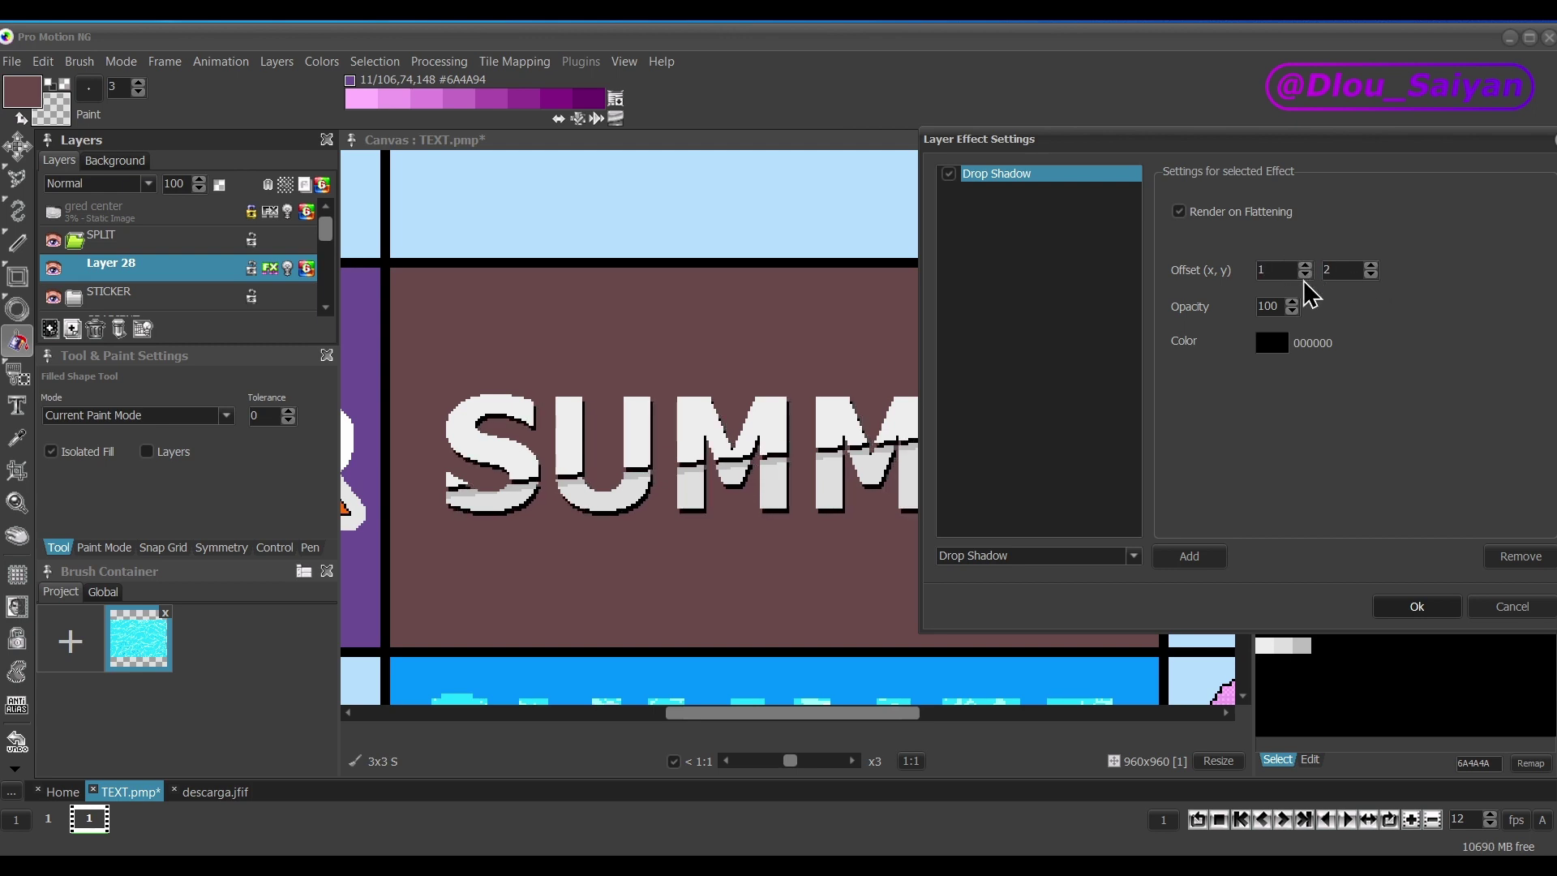
pyautogui.click(1305, 274)
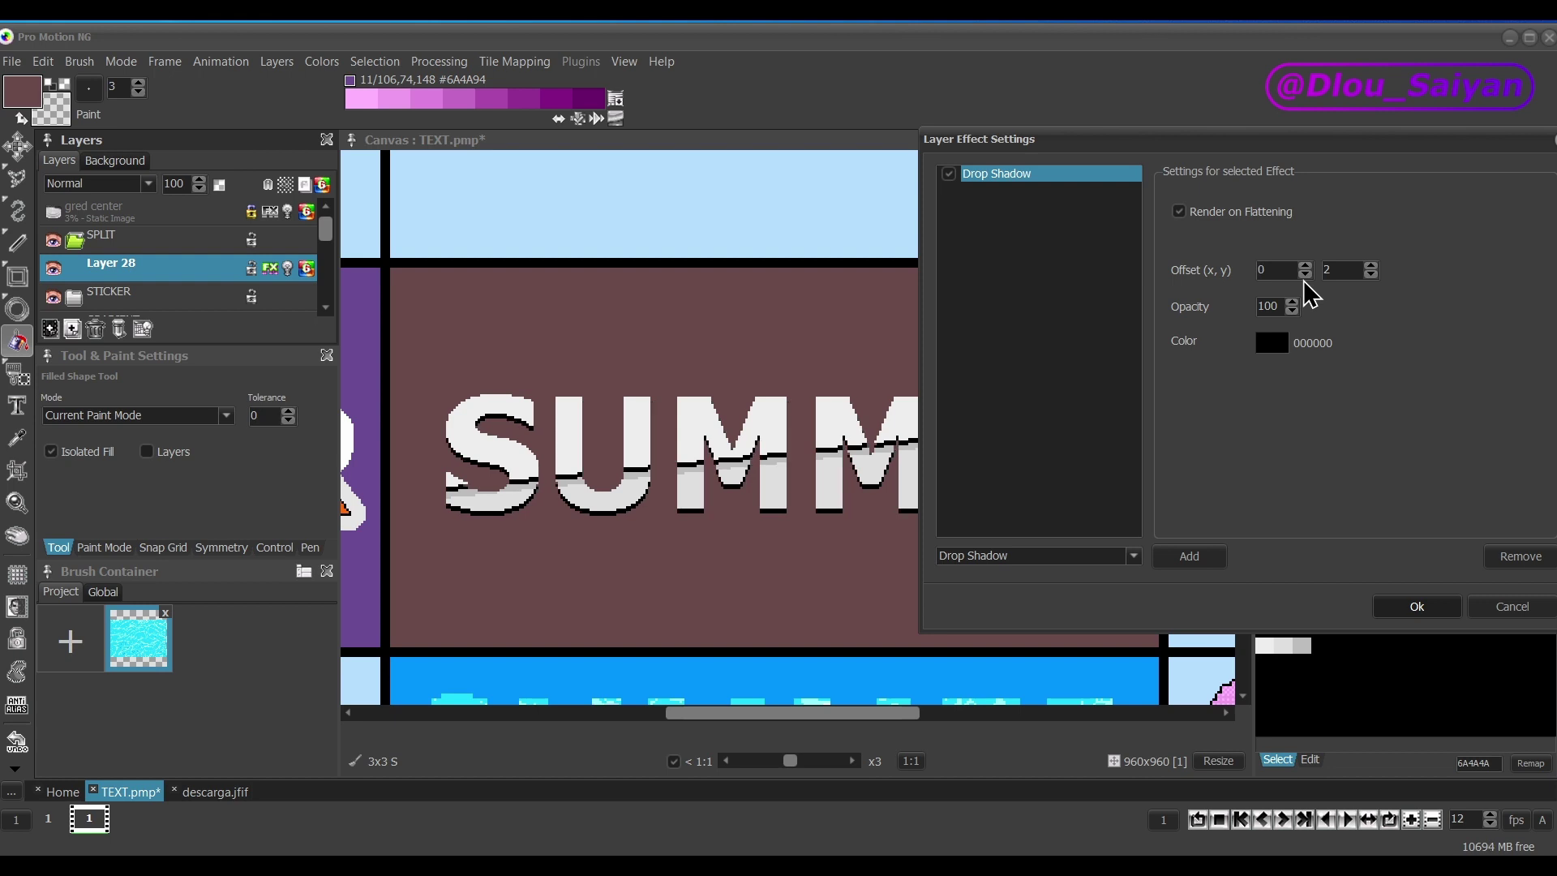
pyautogui.click(1411, 608)
# Darken the palette color of the lower letter pieces to #CDCDCD.
pyautogui.scroll(5, 665, 497)
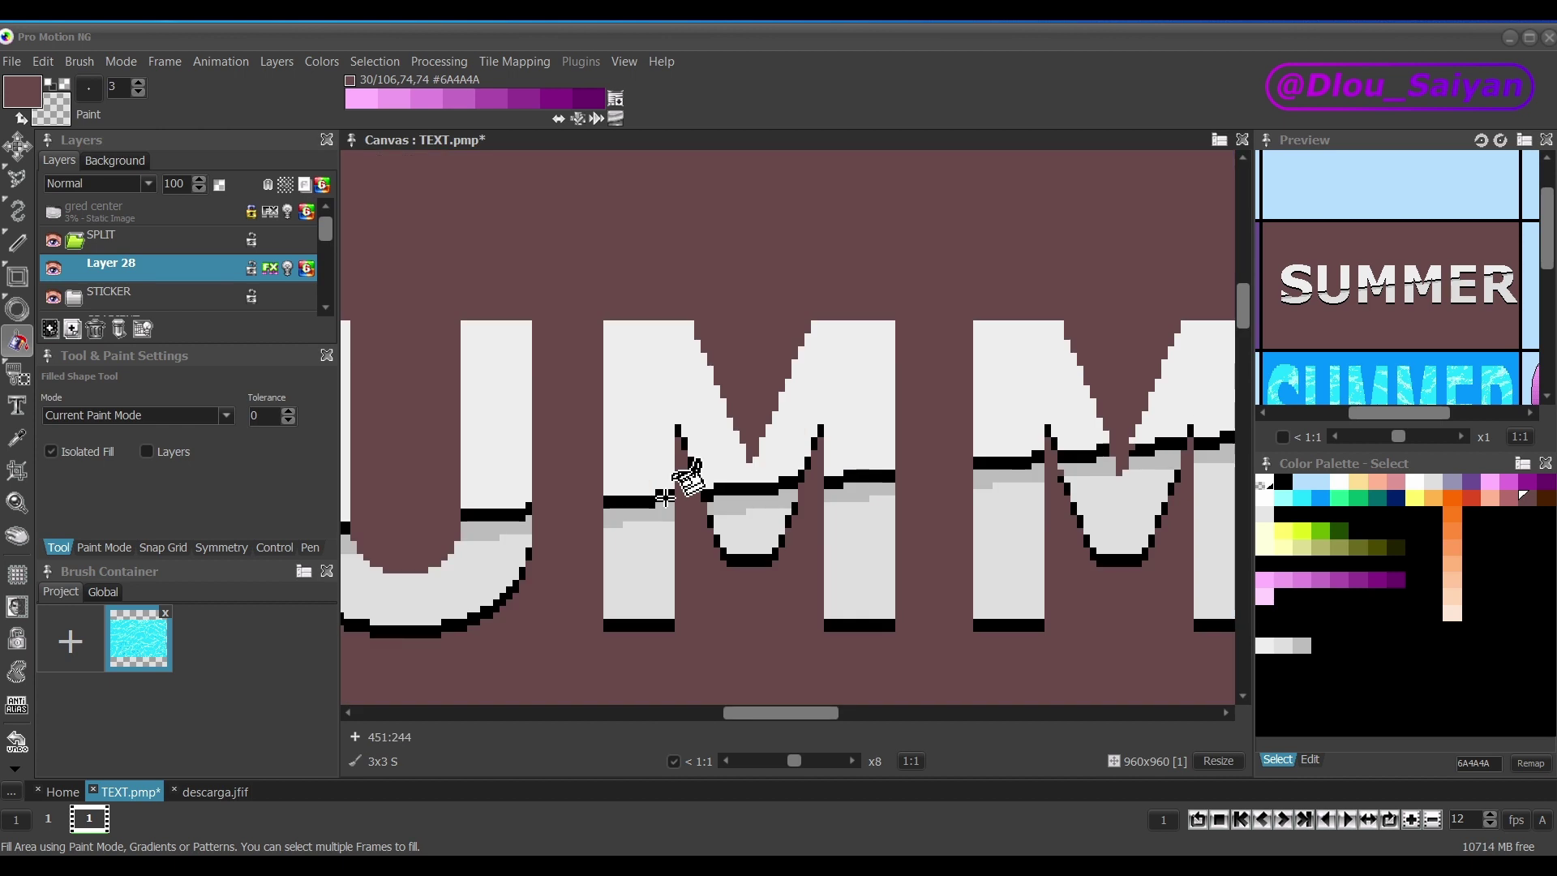
pyautogui.scroll(-5, 665, 496)
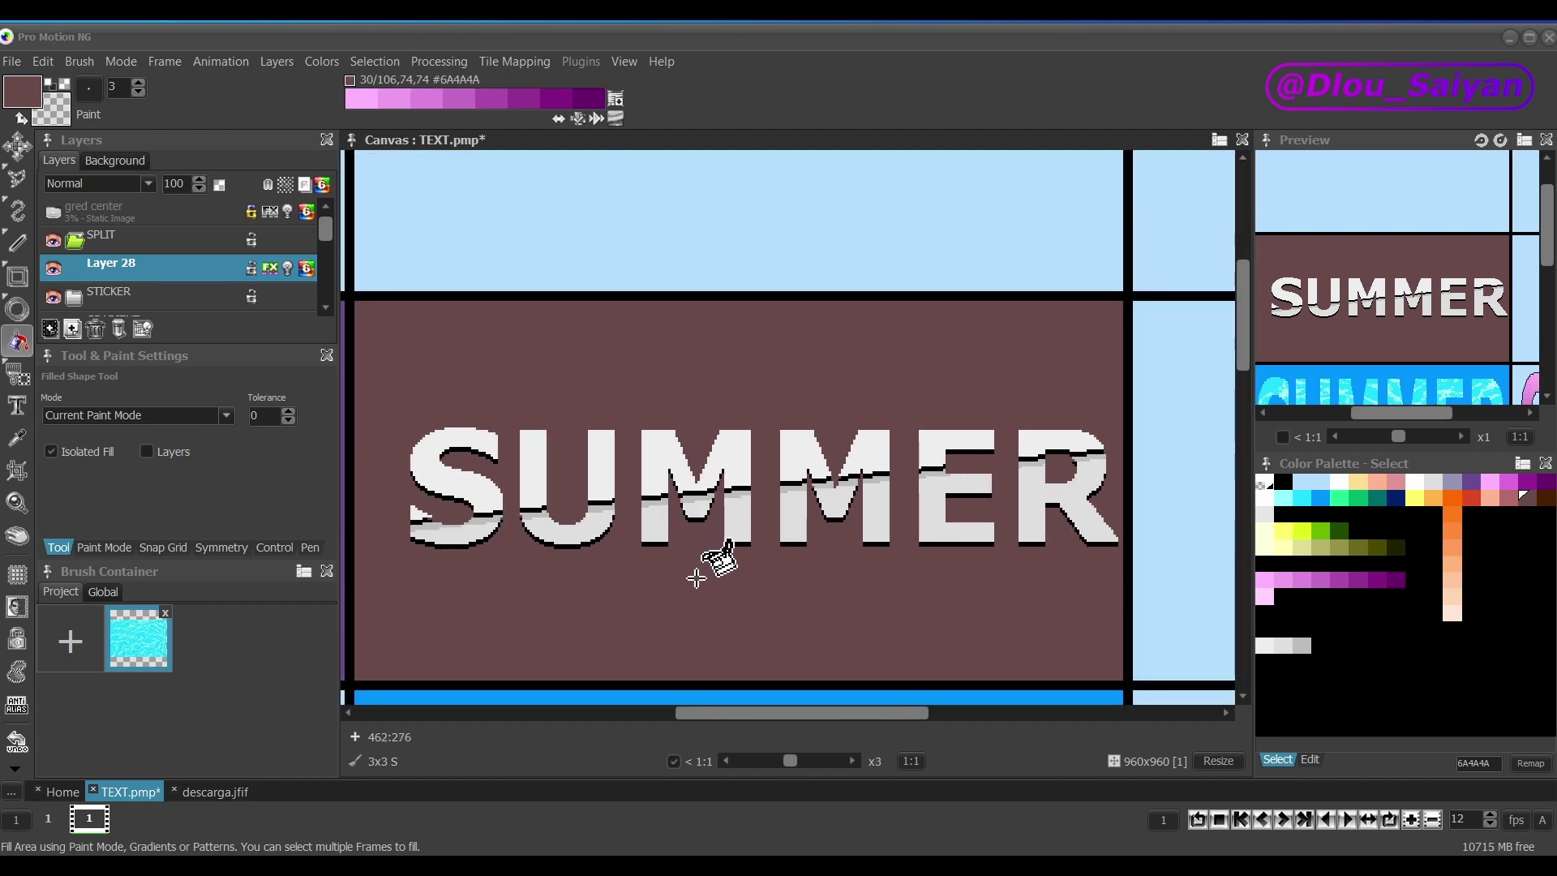
pyautogui.doubleClick(1281, 646)
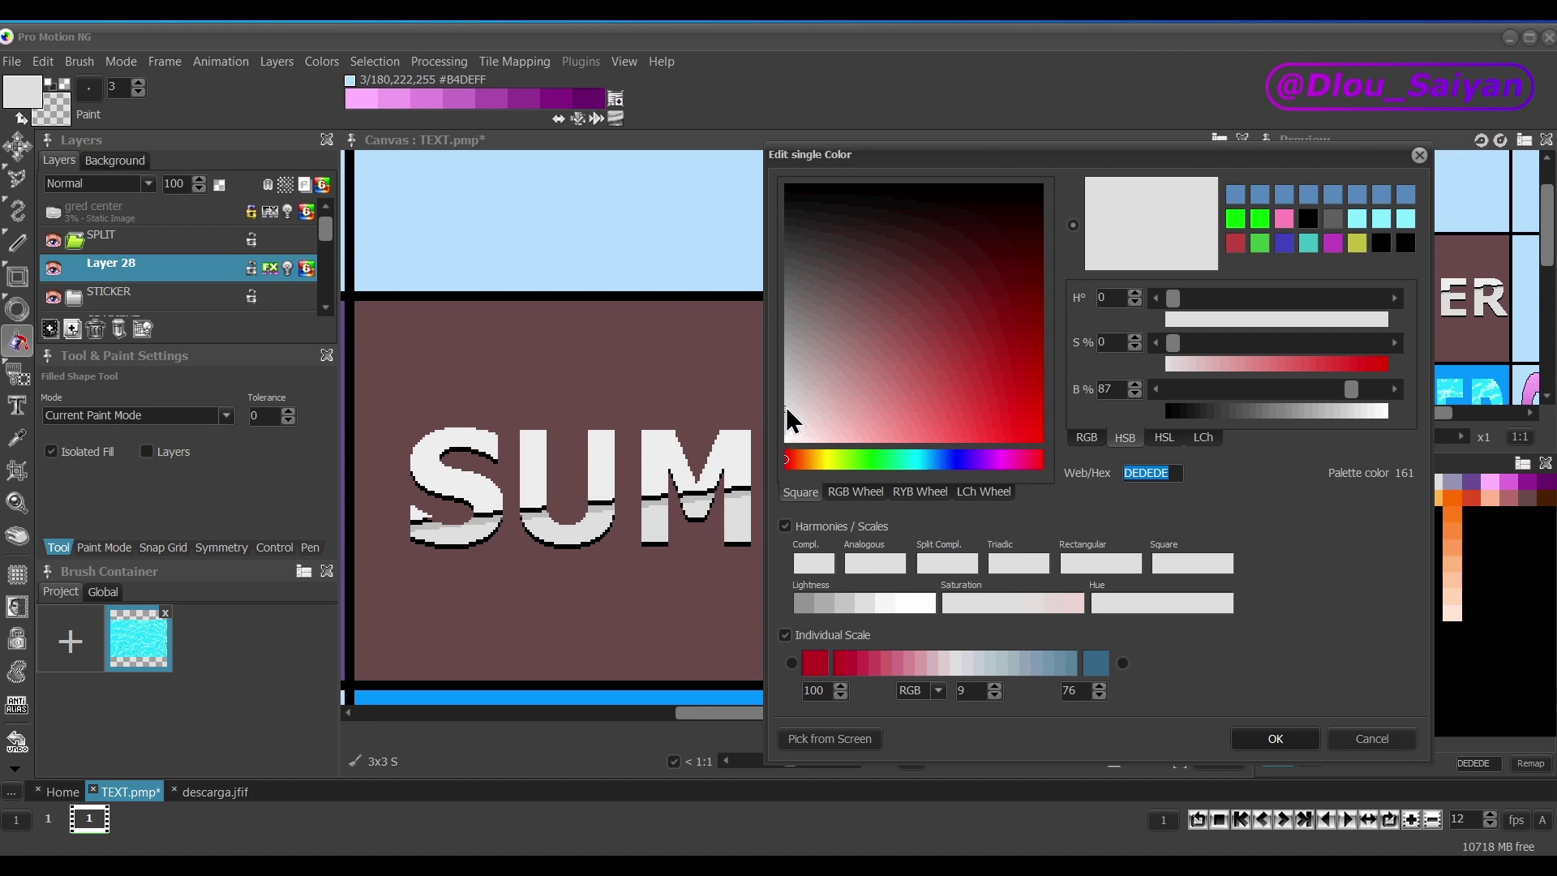
pyautogui.moveTo(786, 406); pyautogui.dragTo(783, 392)
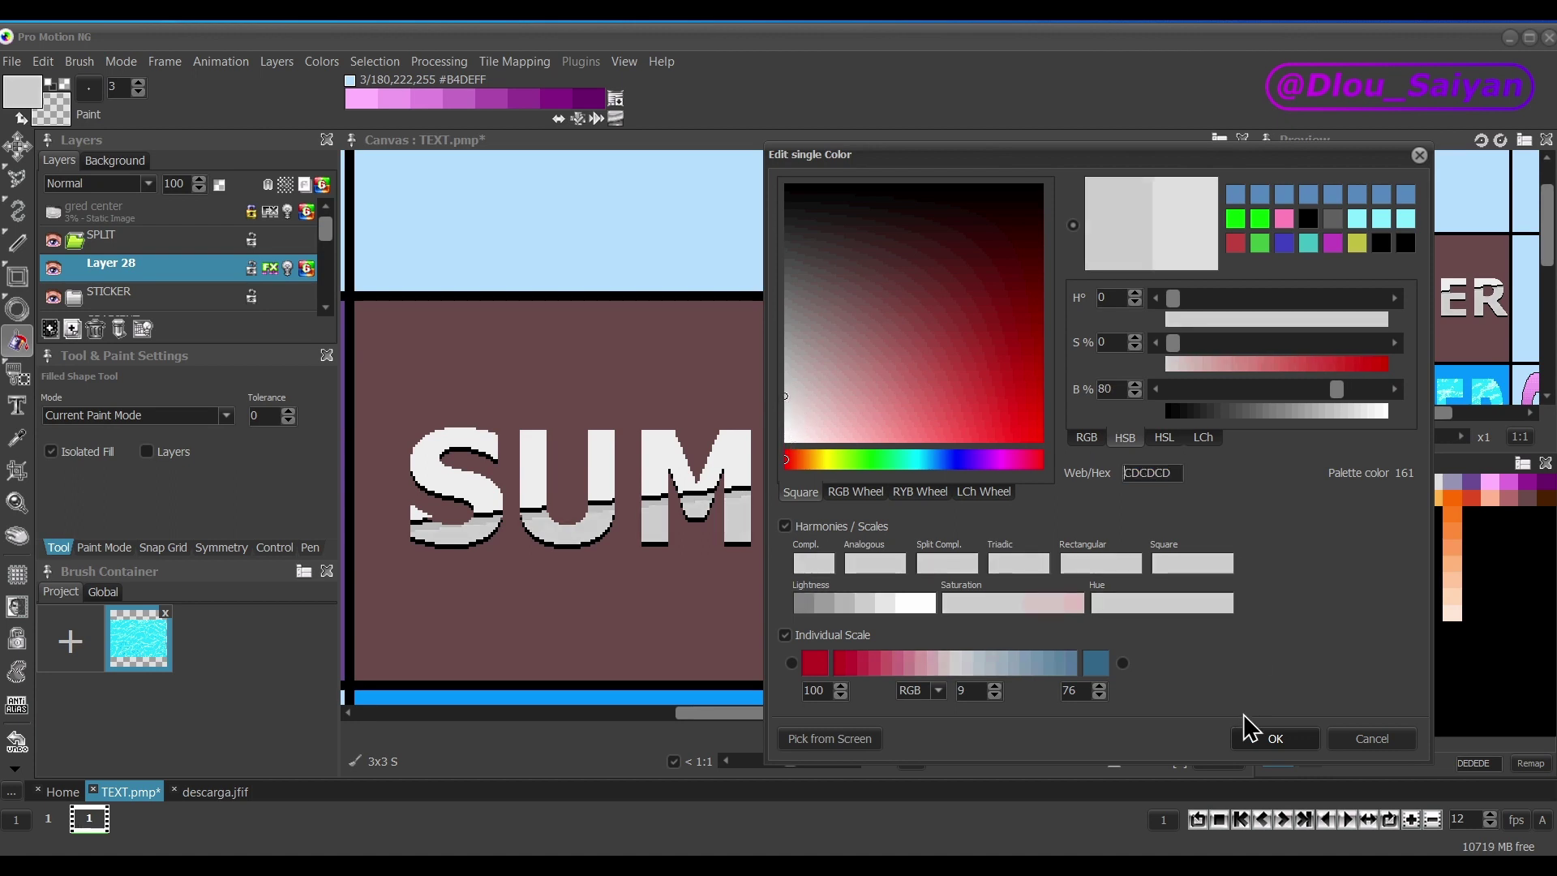
pyautogui.click(1265, 739)
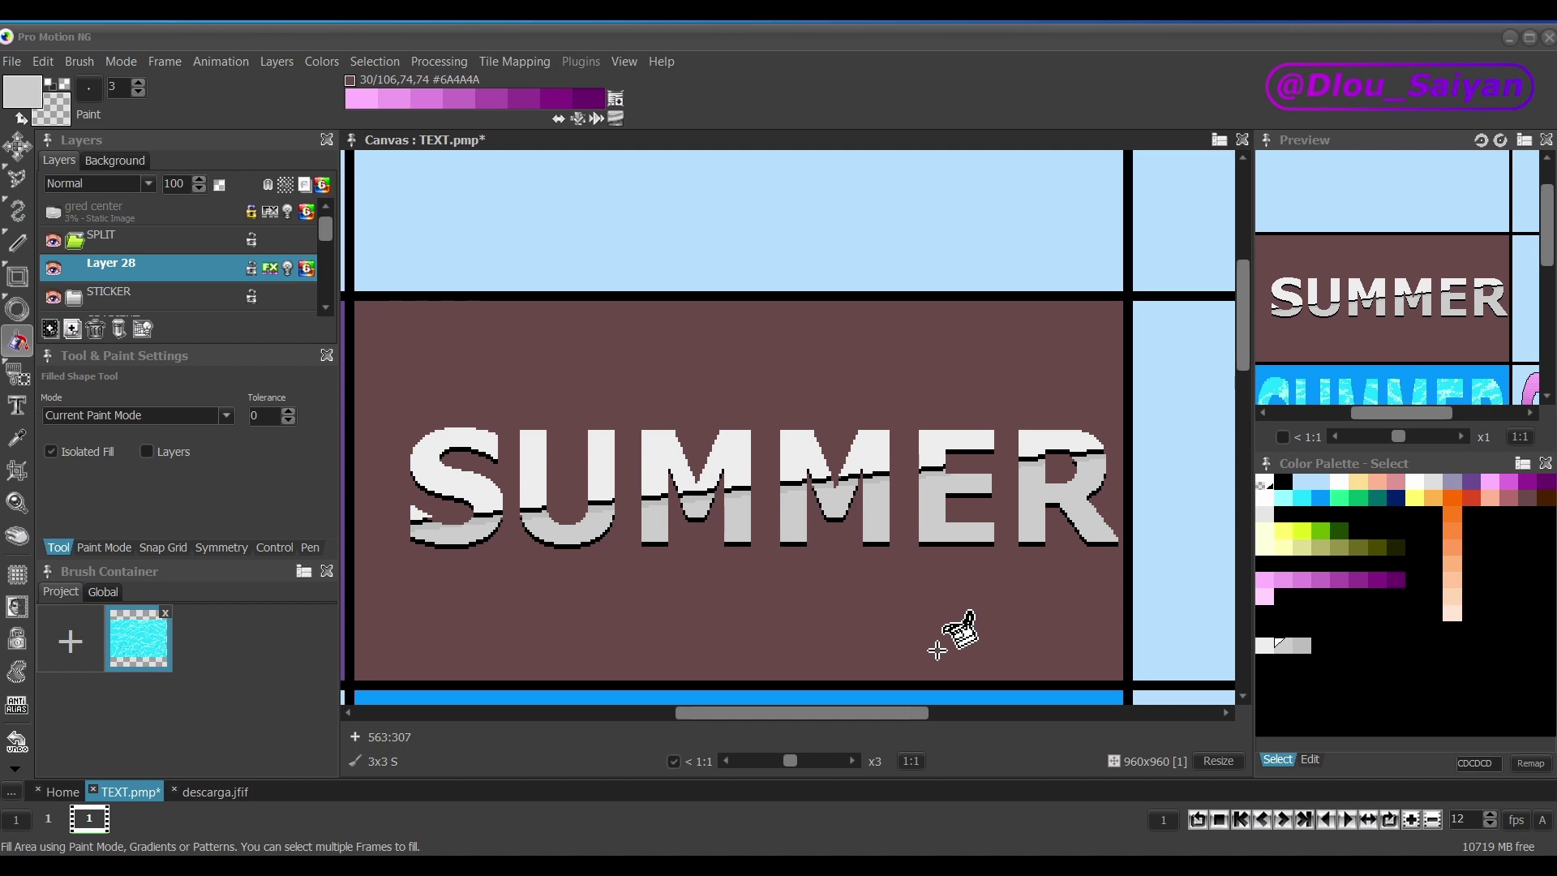
# Add a RAISED POSITIVE layer folder above SPLIT with a new layer inside it for the empty cells.
pyautogui.scroll(-3, 957, 601)
pyautogui.scroll(2, 988, 550)
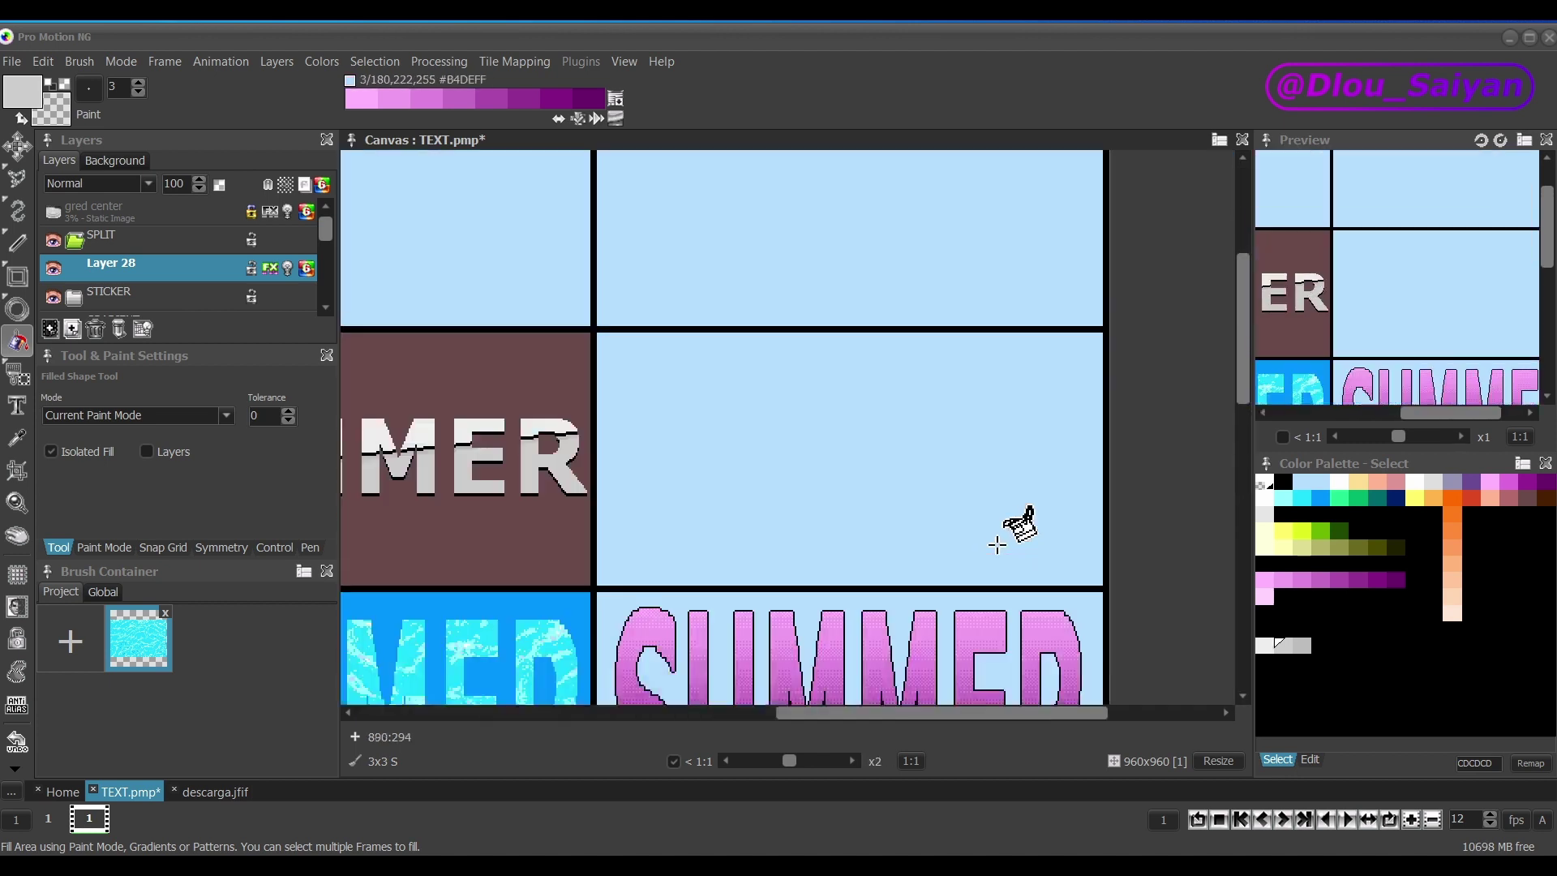
pyautogui.moveTo(1245, 410); pyautogui.dragTo(1250, 385)
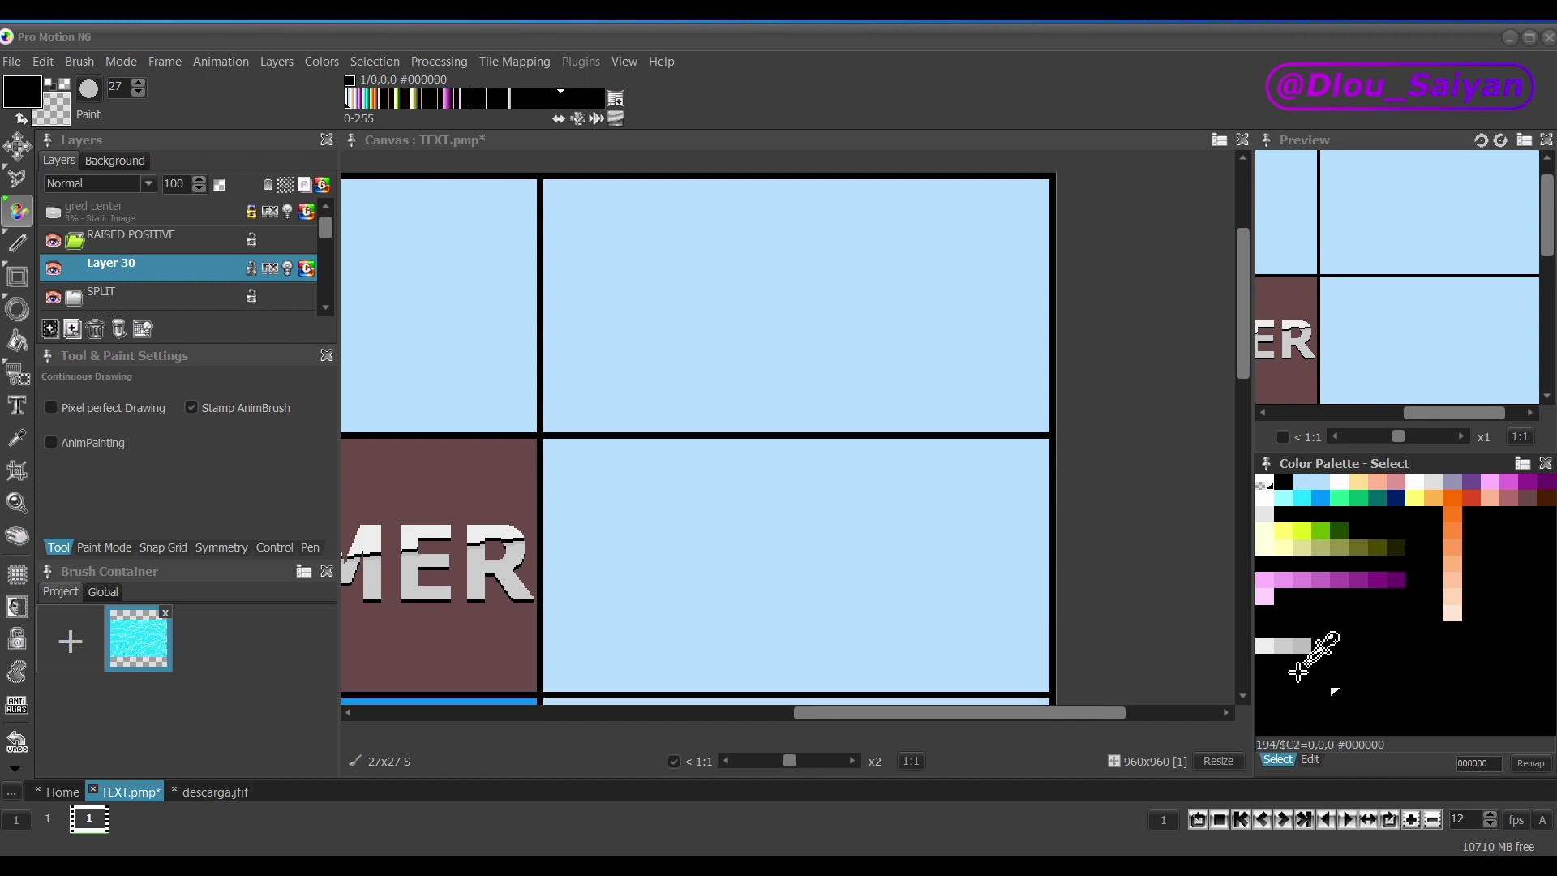
# Create a gradient from the three neighbouring gray palette colors, #EEEEEE, #CDCDCD and #BDBDBD.
pyautogui.click(1317, 761)
pyautogui.click(1334, 580)
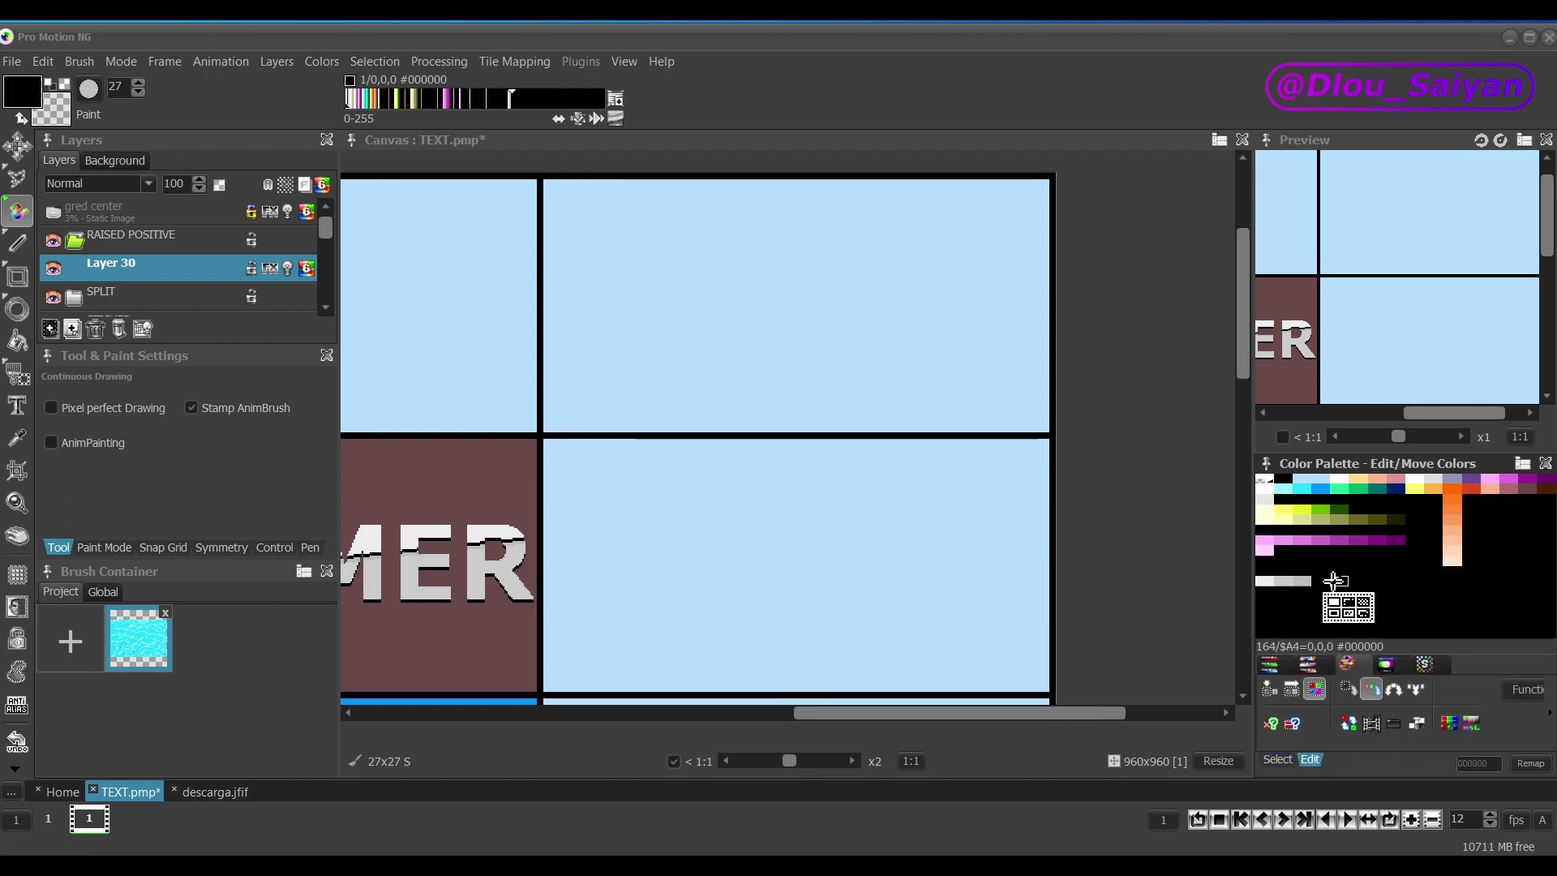
pyautogui.click(1262, 580)
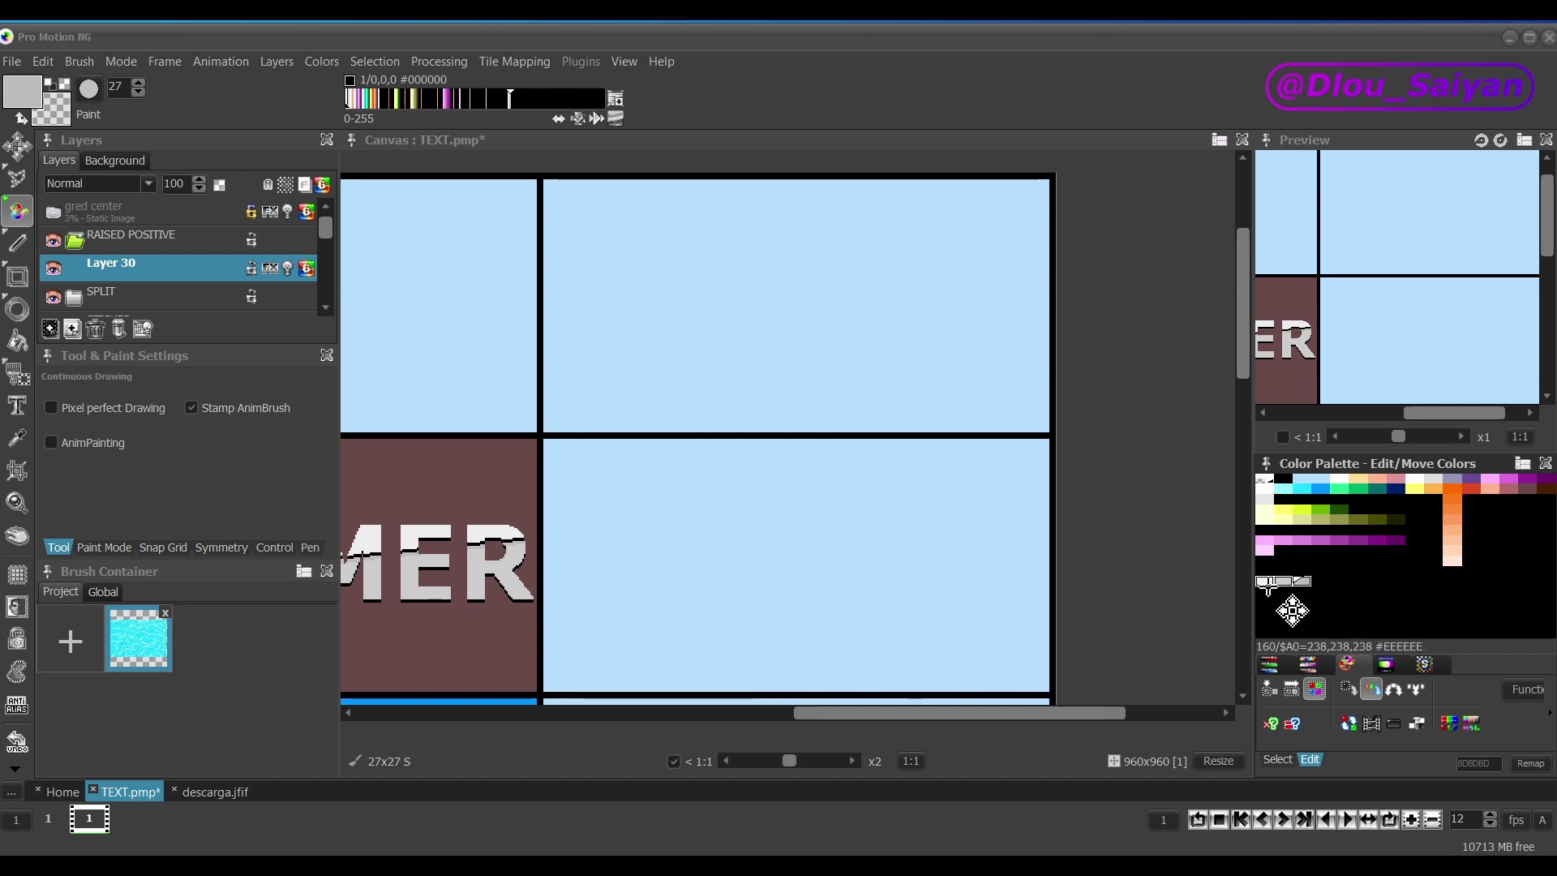
pyautogui.press('q')
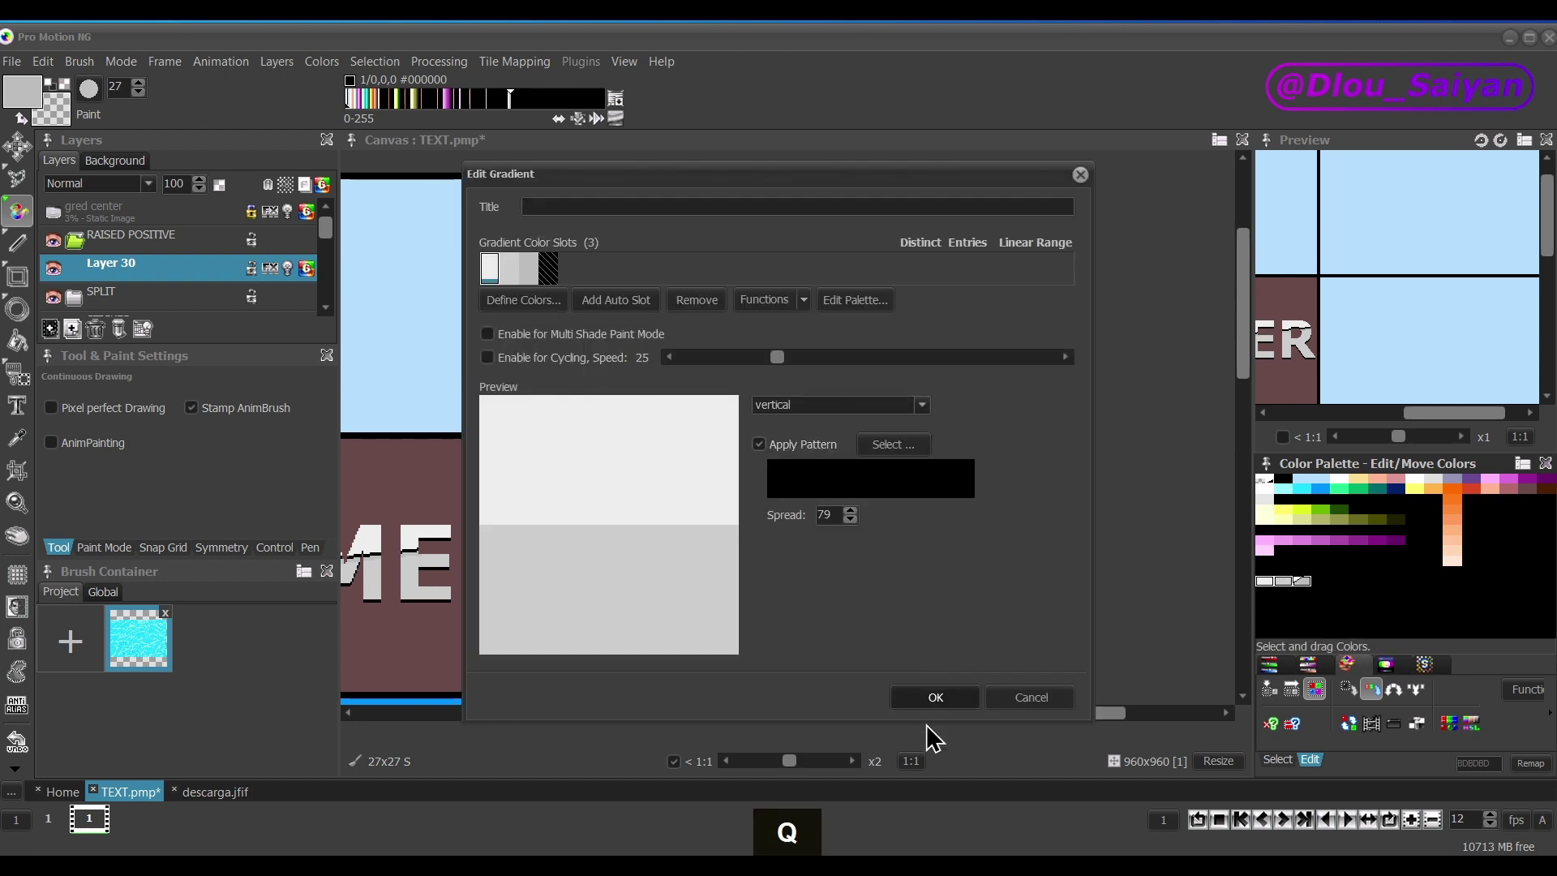
pyautogui.click(937, 698)
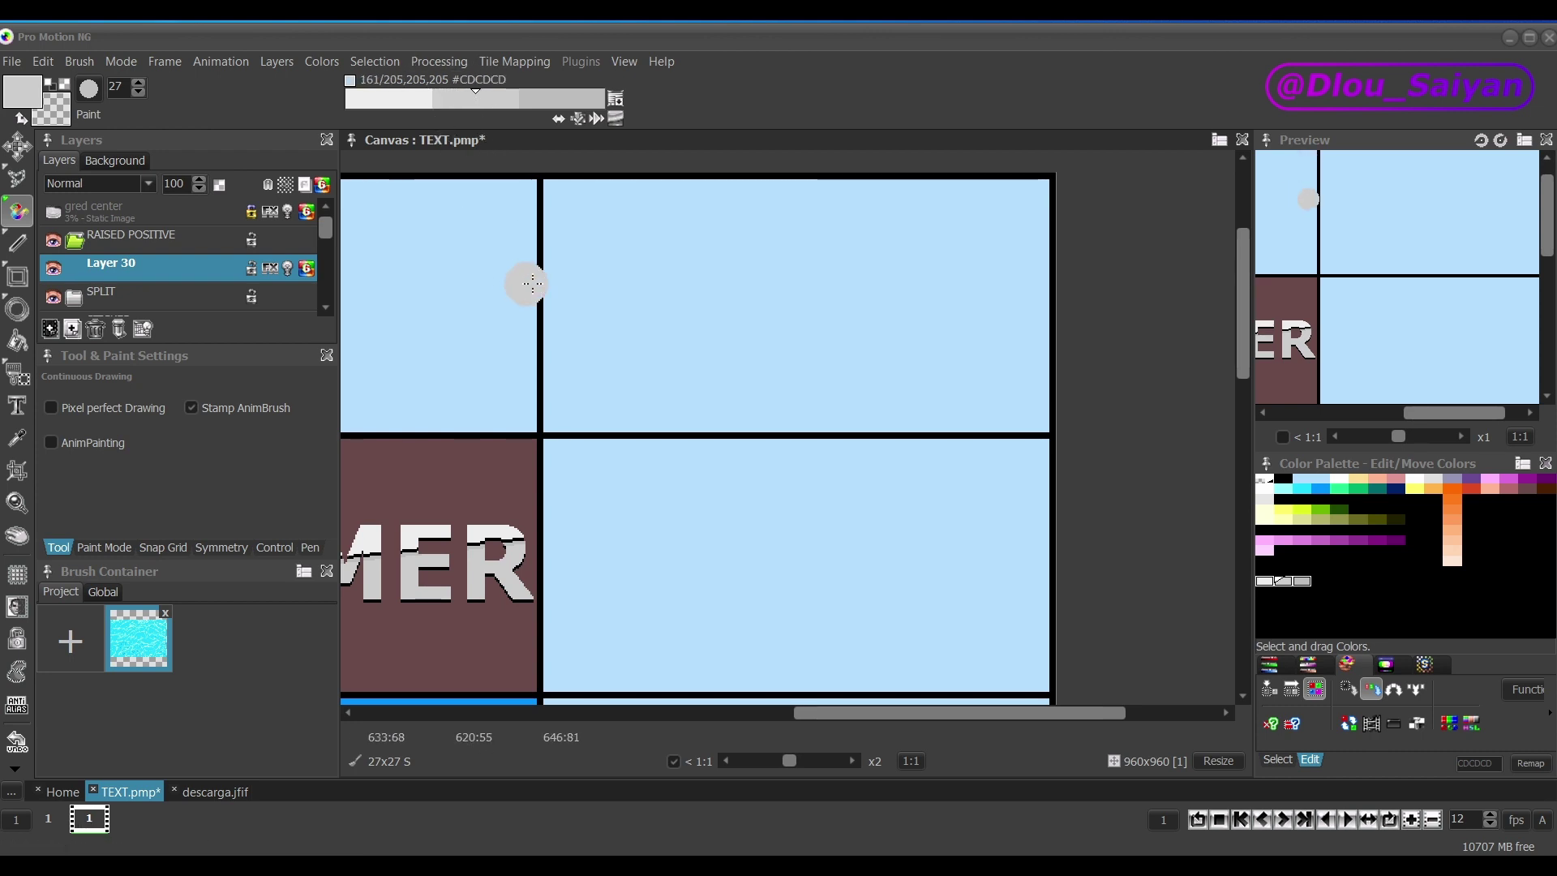
# Fill the two empty cells of the last column with gray #CDCDCD and set the paint mode to Shade.
pyautogui.press('f')
pyautogui.click(633, 392)
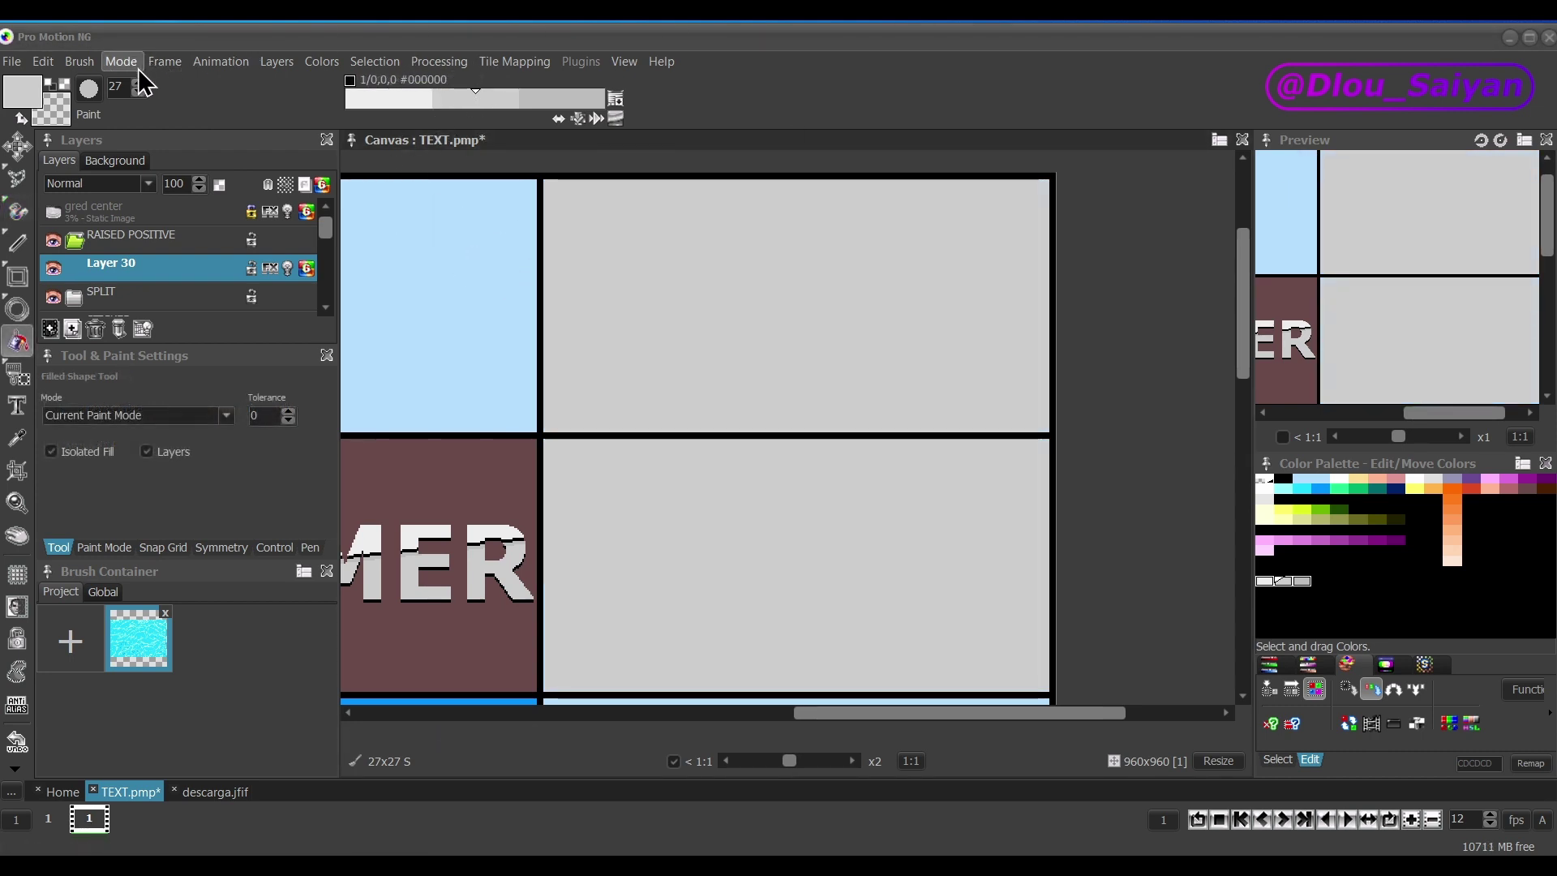
pyautogui.click(133, 65)
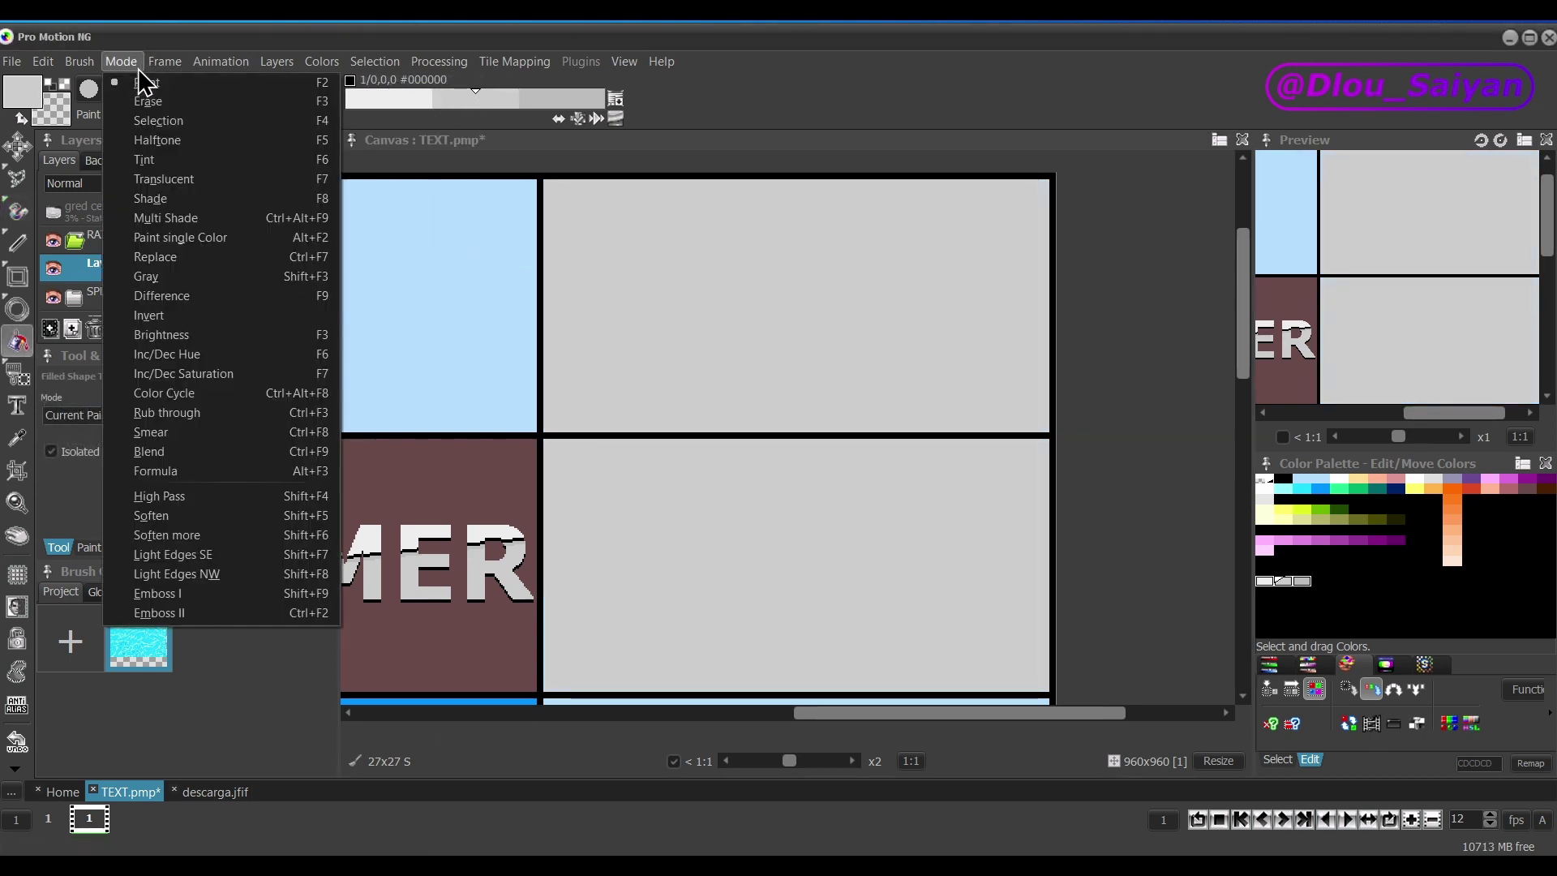
pyautogui.click(167, 199)
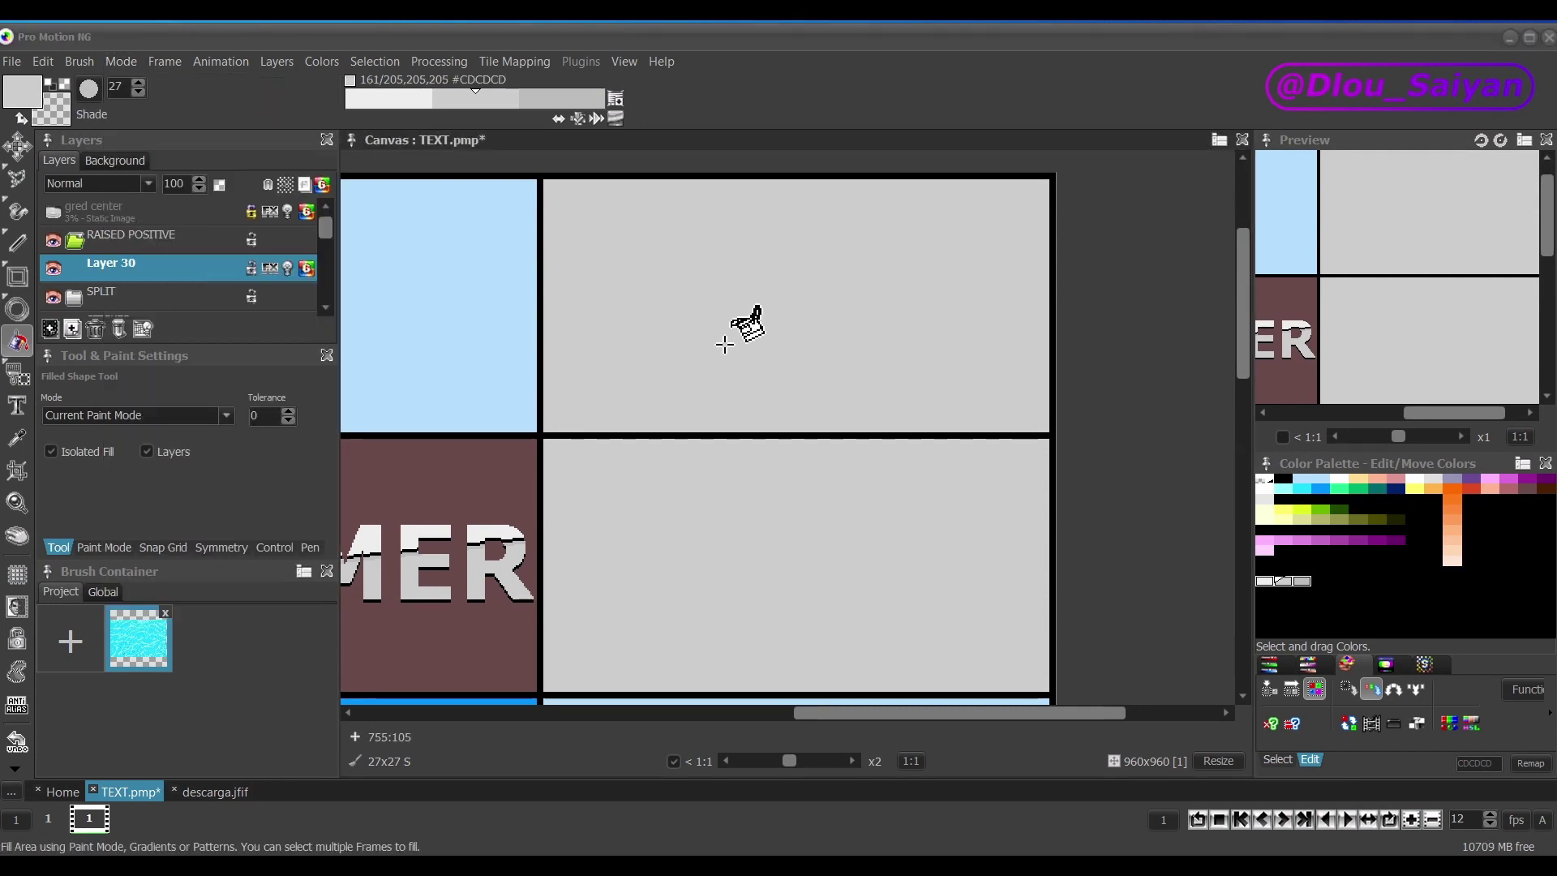
# Try darkening the upper gray cell to #BDBDBD with a diagonal freehand stroke in Shade mode.
pyautogui.press('d')
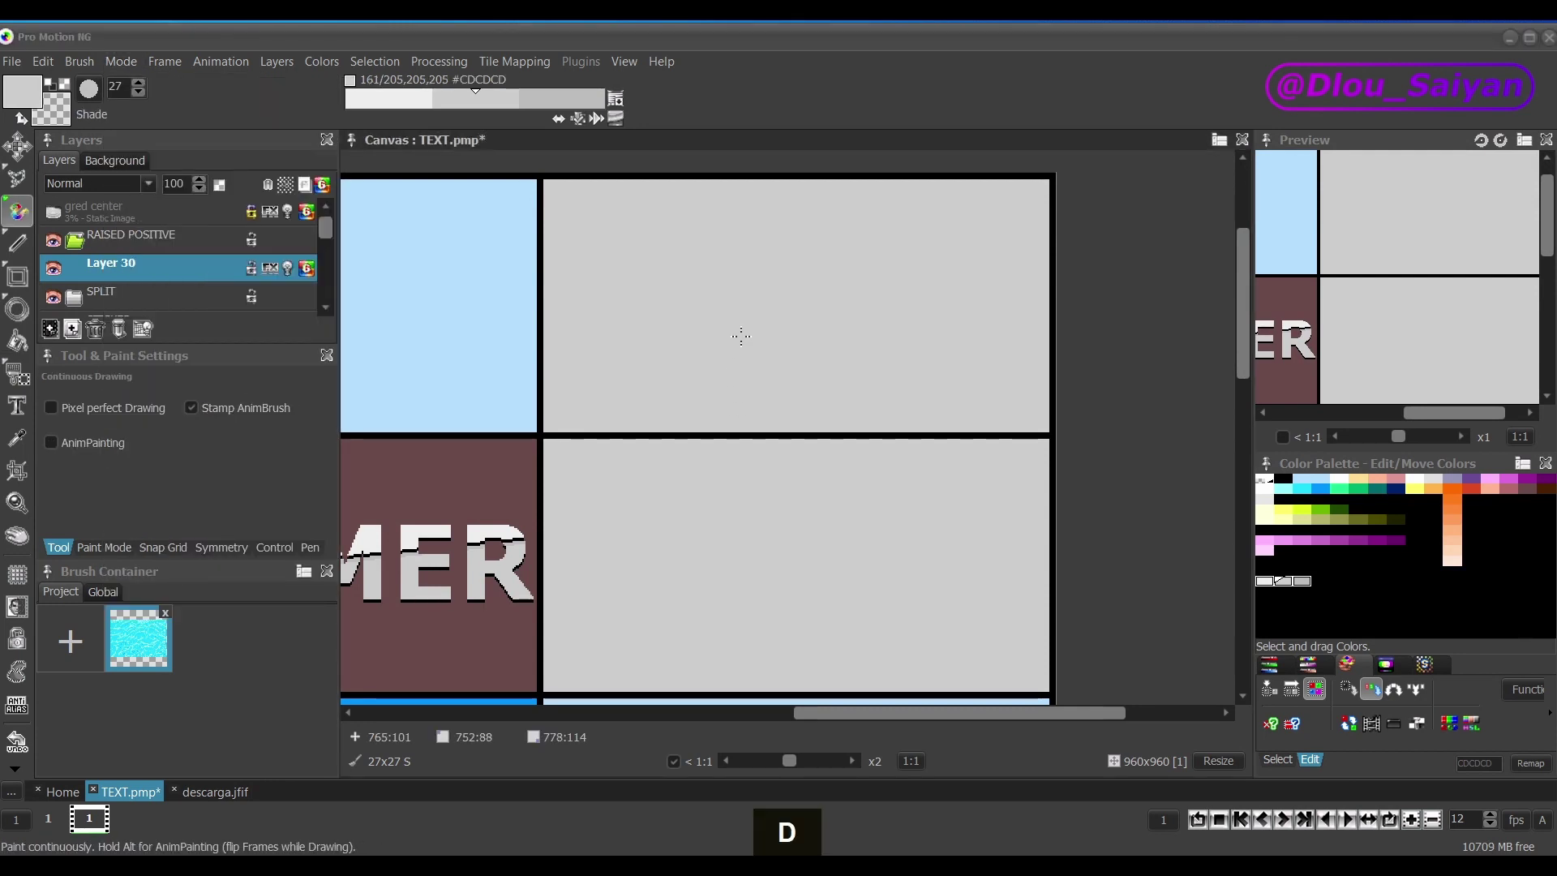
pyautogui.moveTo(825, 252); pyautogui.dragTo(610, 337)
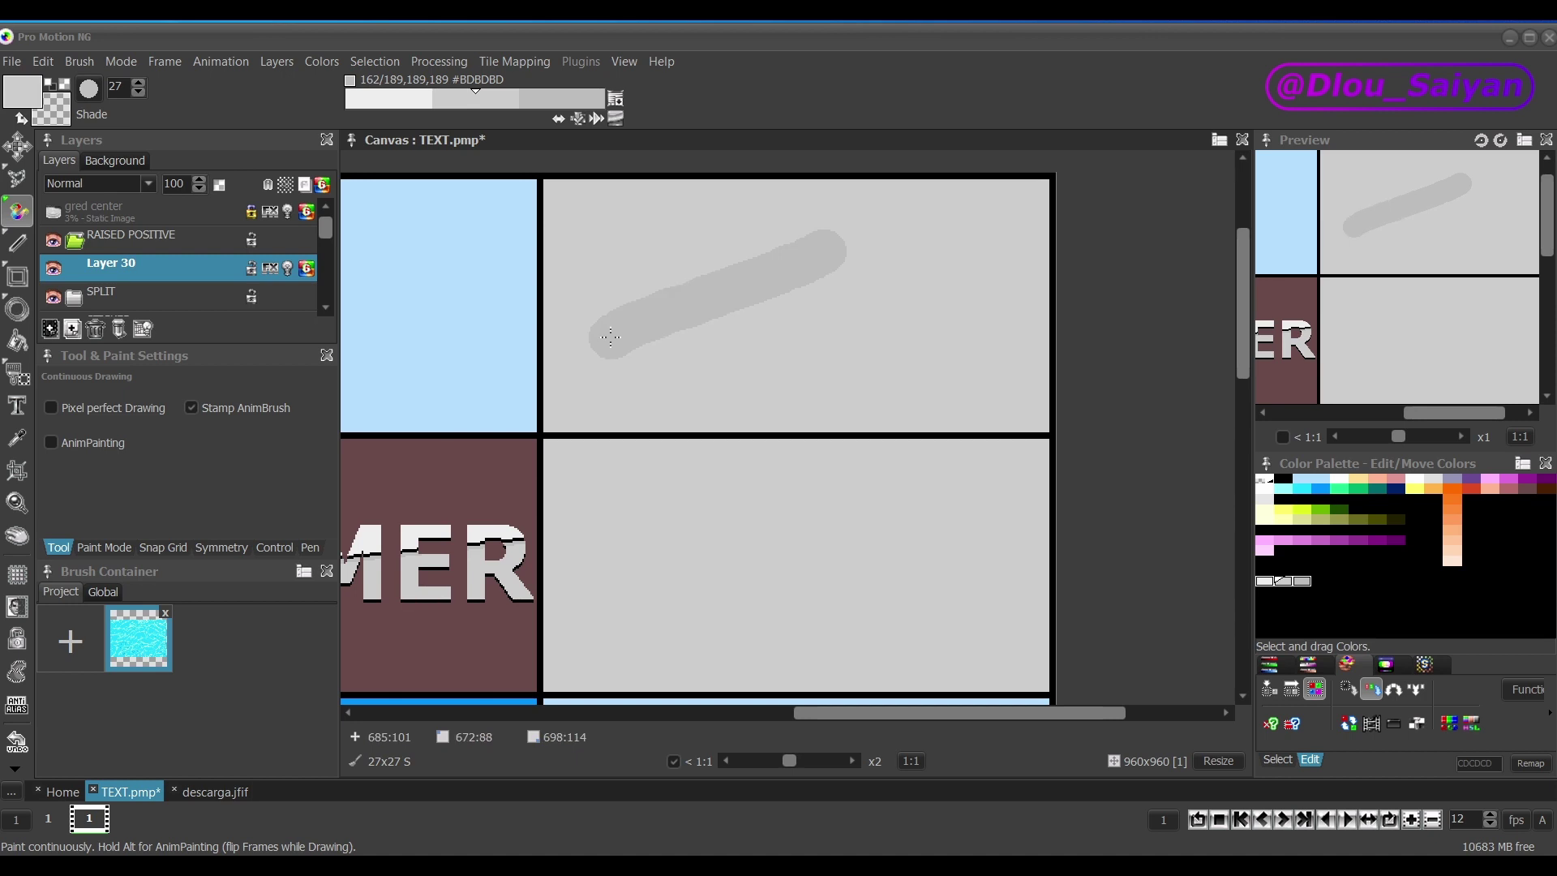
pyautogui.rightClick(611, 339)
pyautogui.hotkey('ctrl', 'z')
pyautogui.click(476, 99)
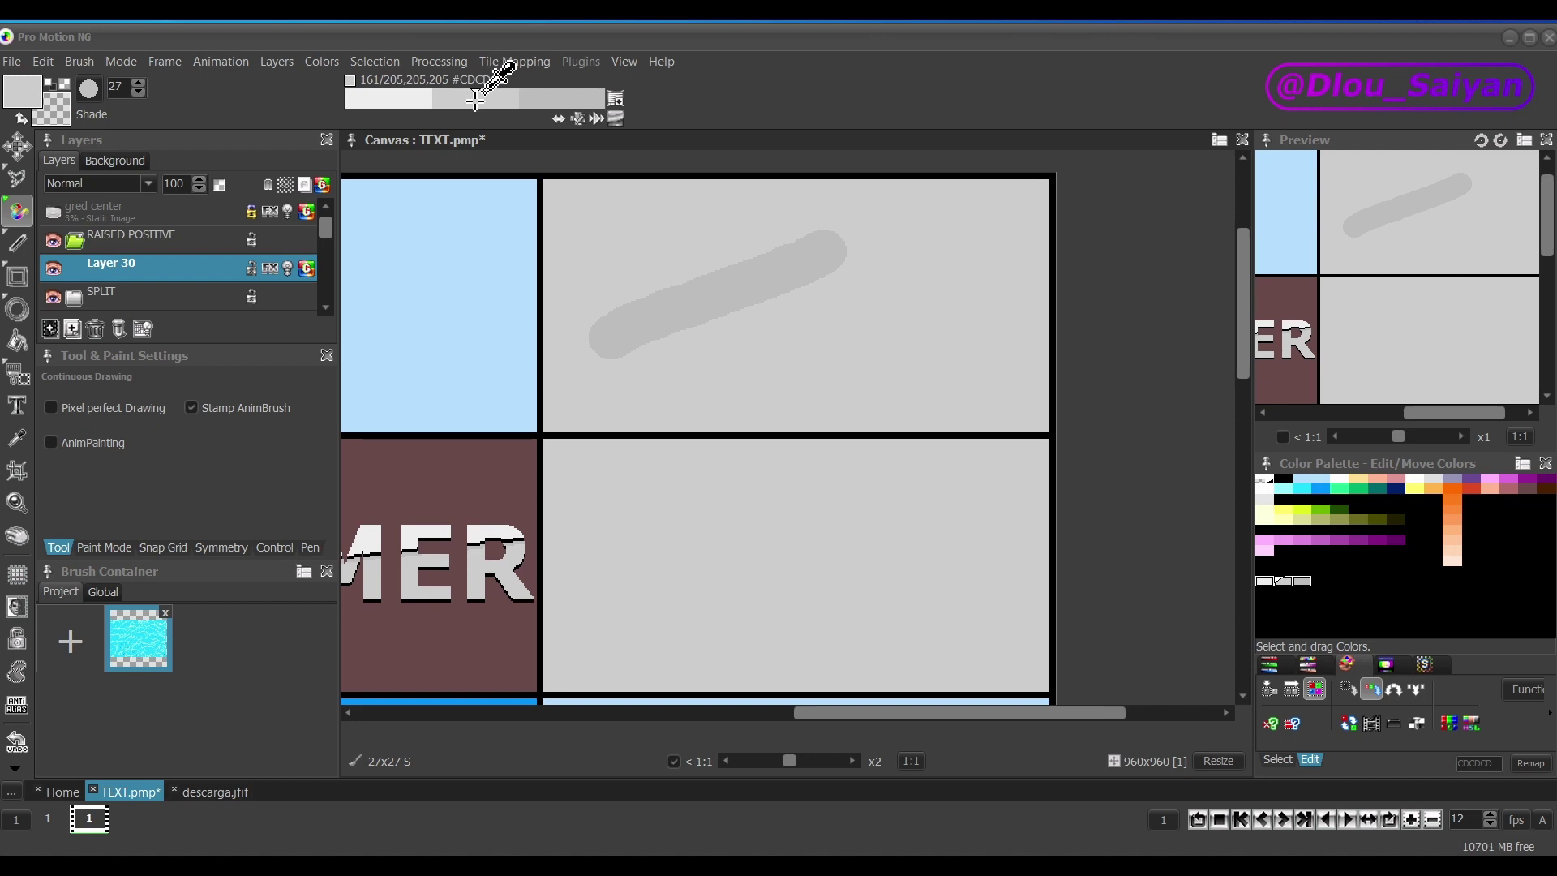
pyautogui.click(548, 104)
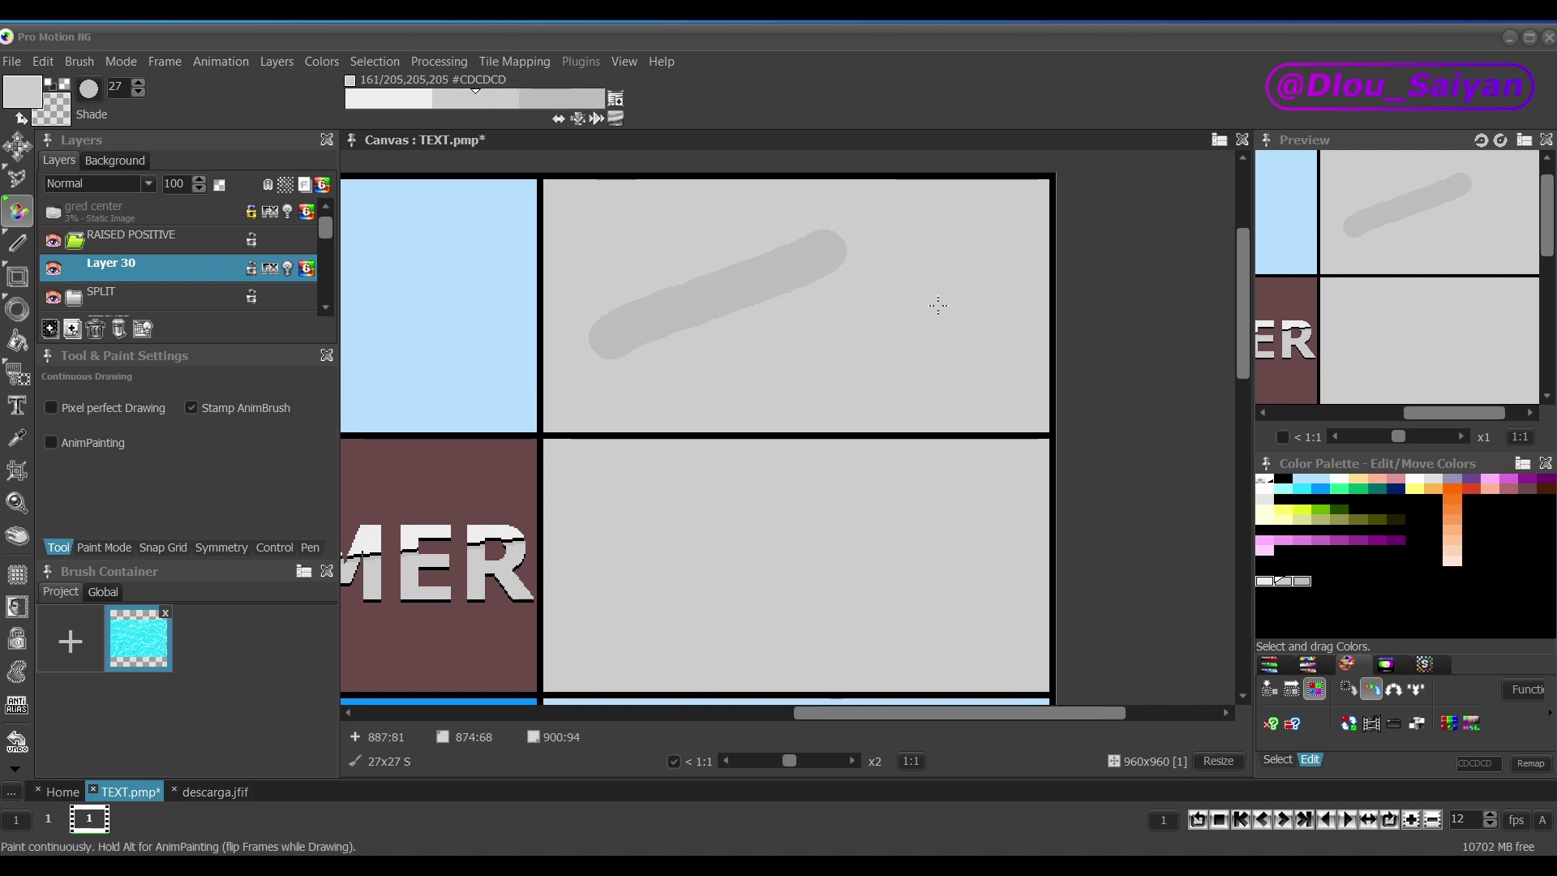
# Try a lightening stroke to #EEEEEE in the upper gray cell, plus one darkening and one lightening stroke crossing the earlier ones.
pyautogui.moveTo(938, 297)
pyautogui.mouseDown()
pyautogui.moveTo(744, 354)
pyautogui.moveTo(703, 388)
pyautogui.mouseUp()
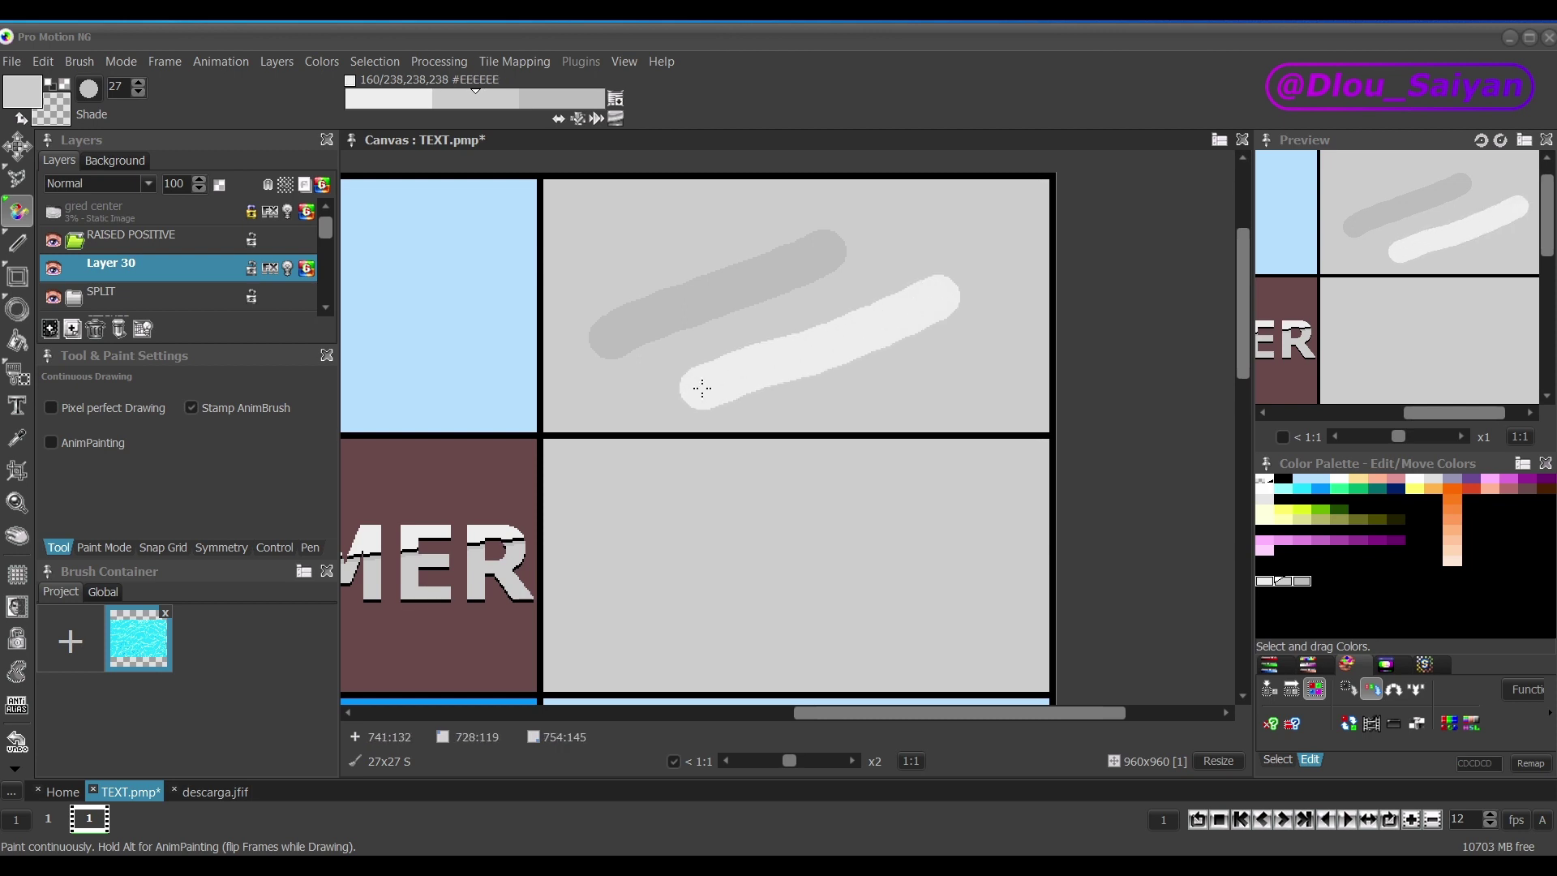
pyautogui.rightClick(702, 387)
pyautogui.hotkey('ctrl', 'z')
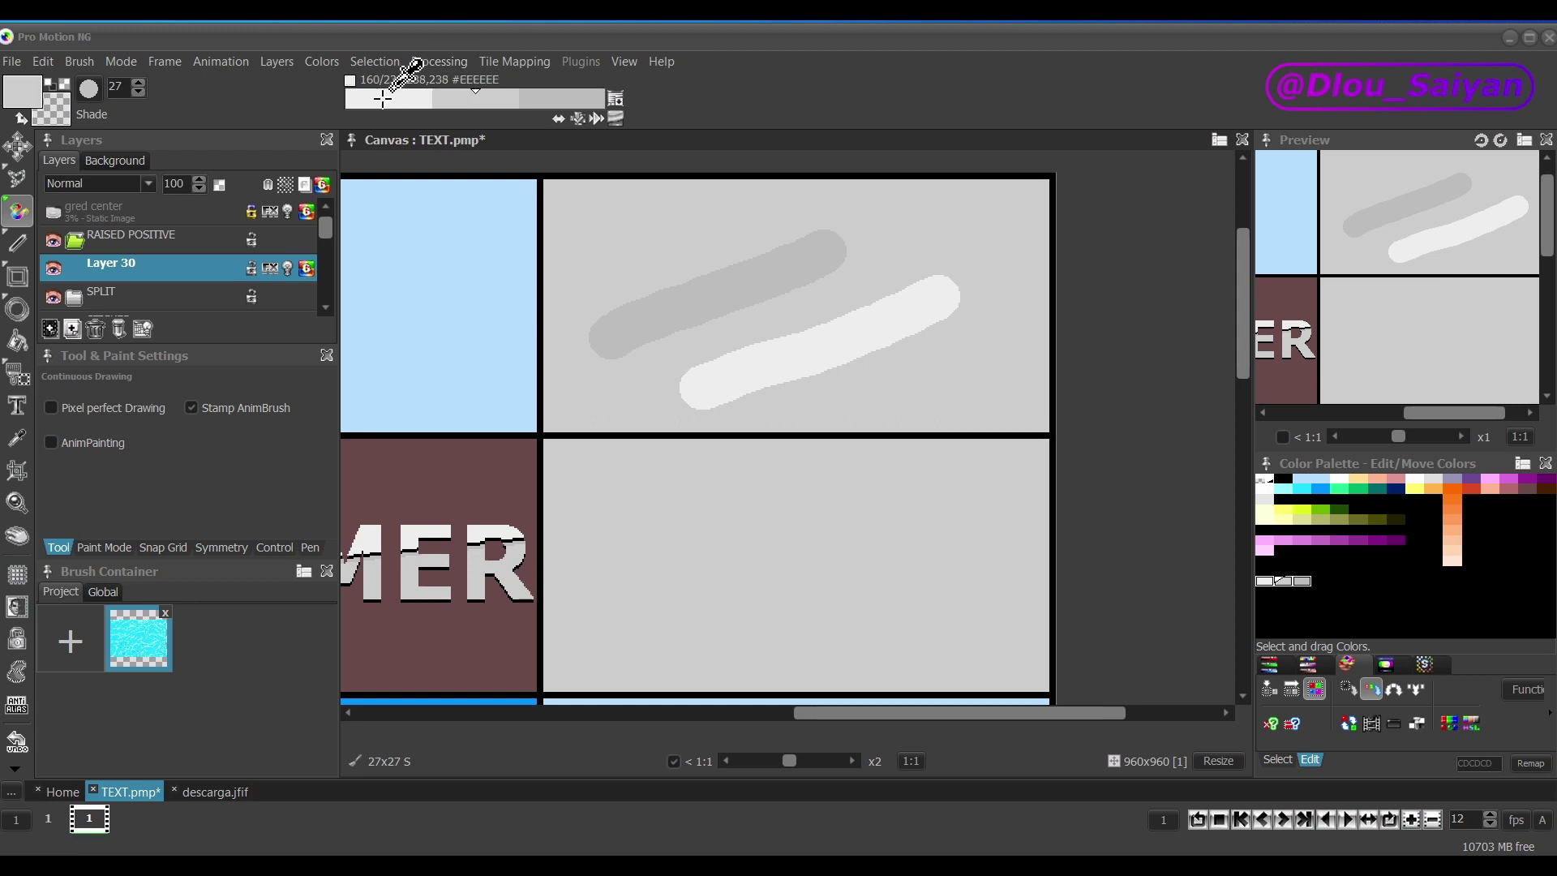
pyautogui.keyDown('ctrl'); pyautogui.click(730, 237); pyautogui.keyUp('ctrl')
pyautogui.hotkey('ctrl', 'z')
pyautogui.moveTo(683, 213); pyautogui.dragTo(974, 408)
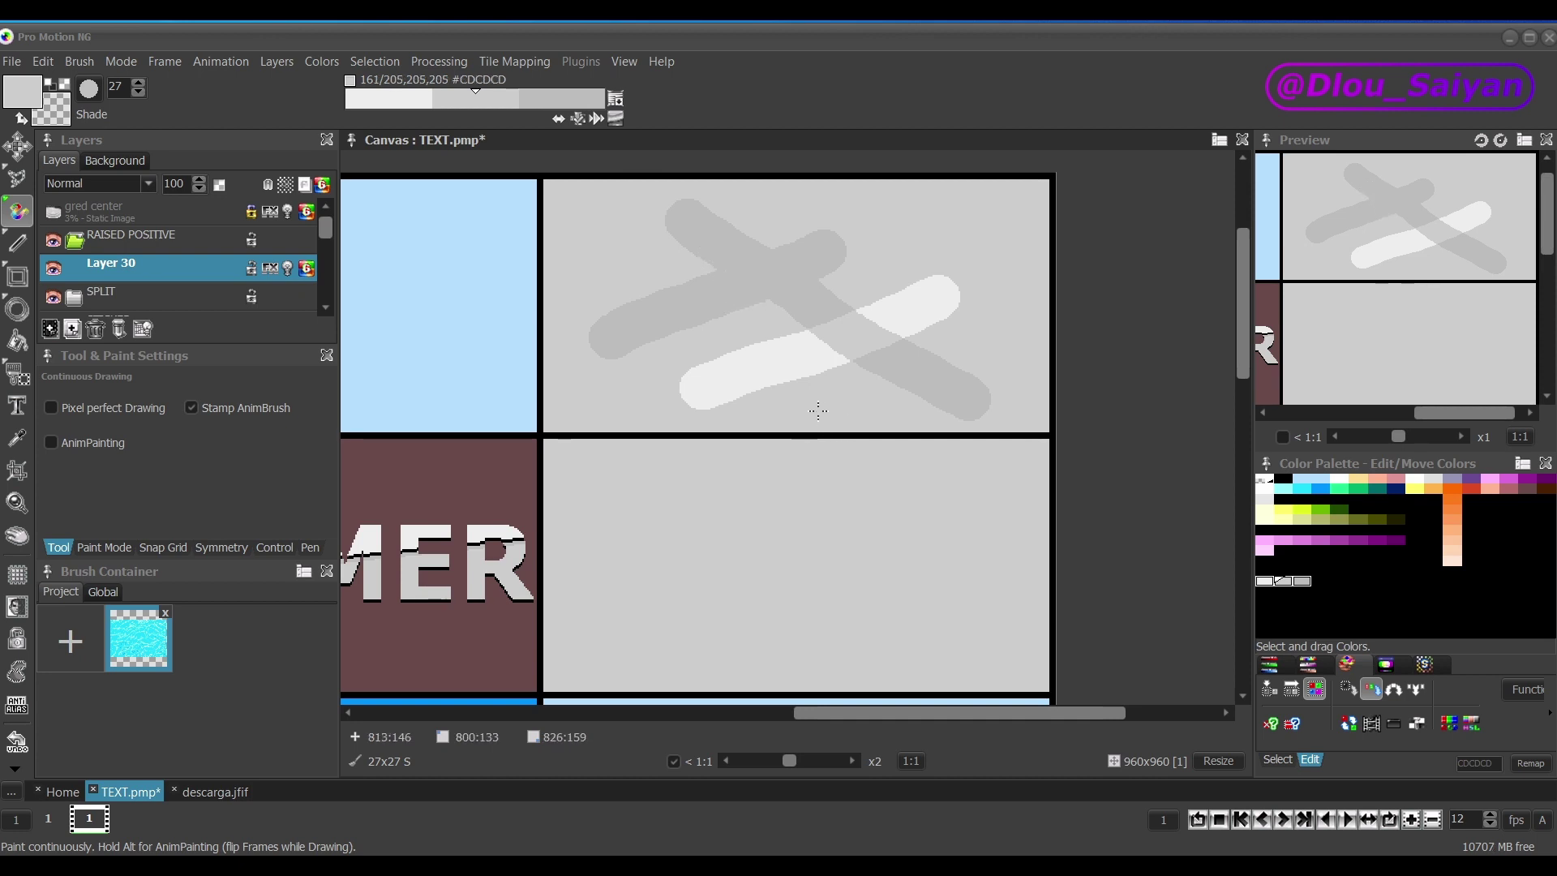
pyautogui.moveTo(818, 406); pyautogui.dragTo(579, 206)
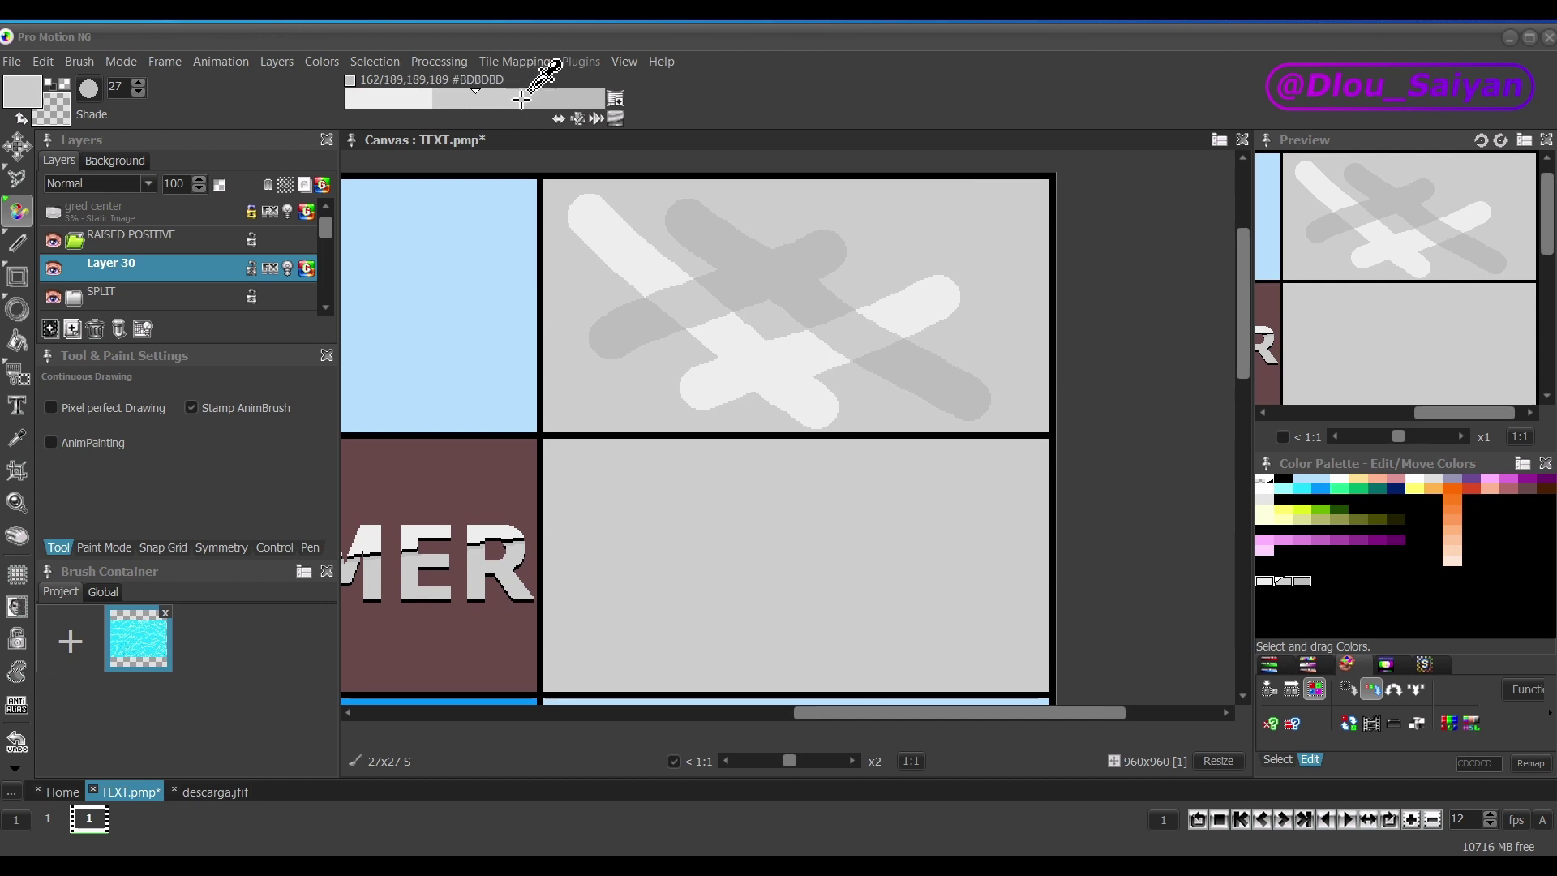
# Reverse the gray gradient's color order and try a vertical lightening stroke near the upper gray cell's outer edge.
pyautogui.press('shift')
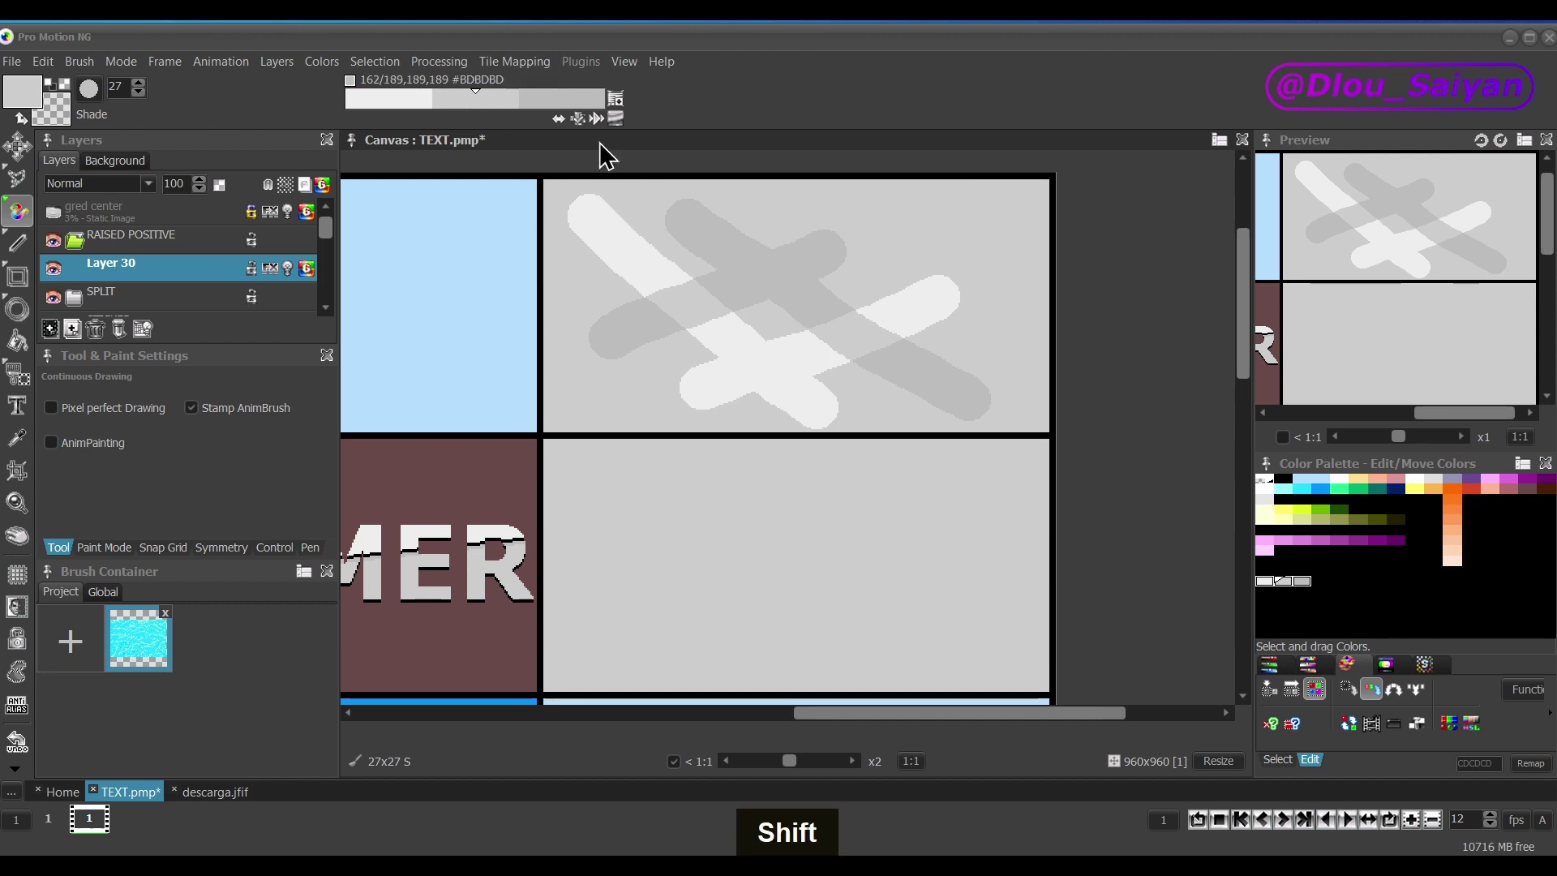
pyautogui.hotkey('shift', 'q')
pyautogui.hotkey('shift', 'q')
pyautogui.hotkey('shift', 'q')
pyautogui.hotkey('shift', 'q')
pyautogui.hotkey('shift', 'q')
pyautogui.hotkey('shift', 'q')
pyautogui.hotkey('shift', 'q')
pyautogui.hotkey('shift', 'q')
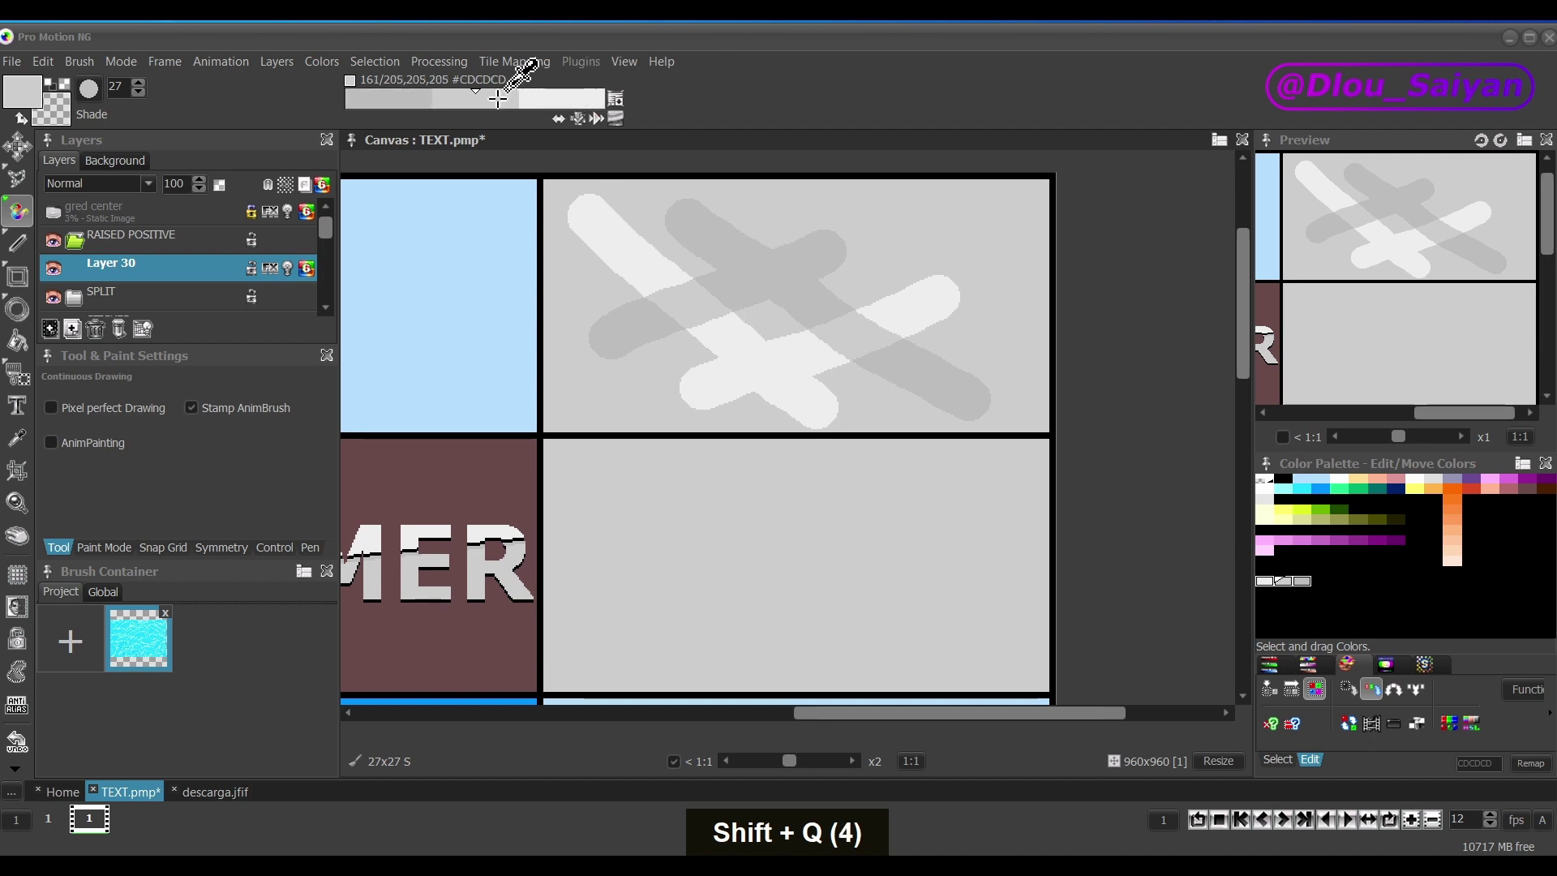
pyautogui.hotkey('shift', 'q')
pyautogui.hotkey('shift', 'q')
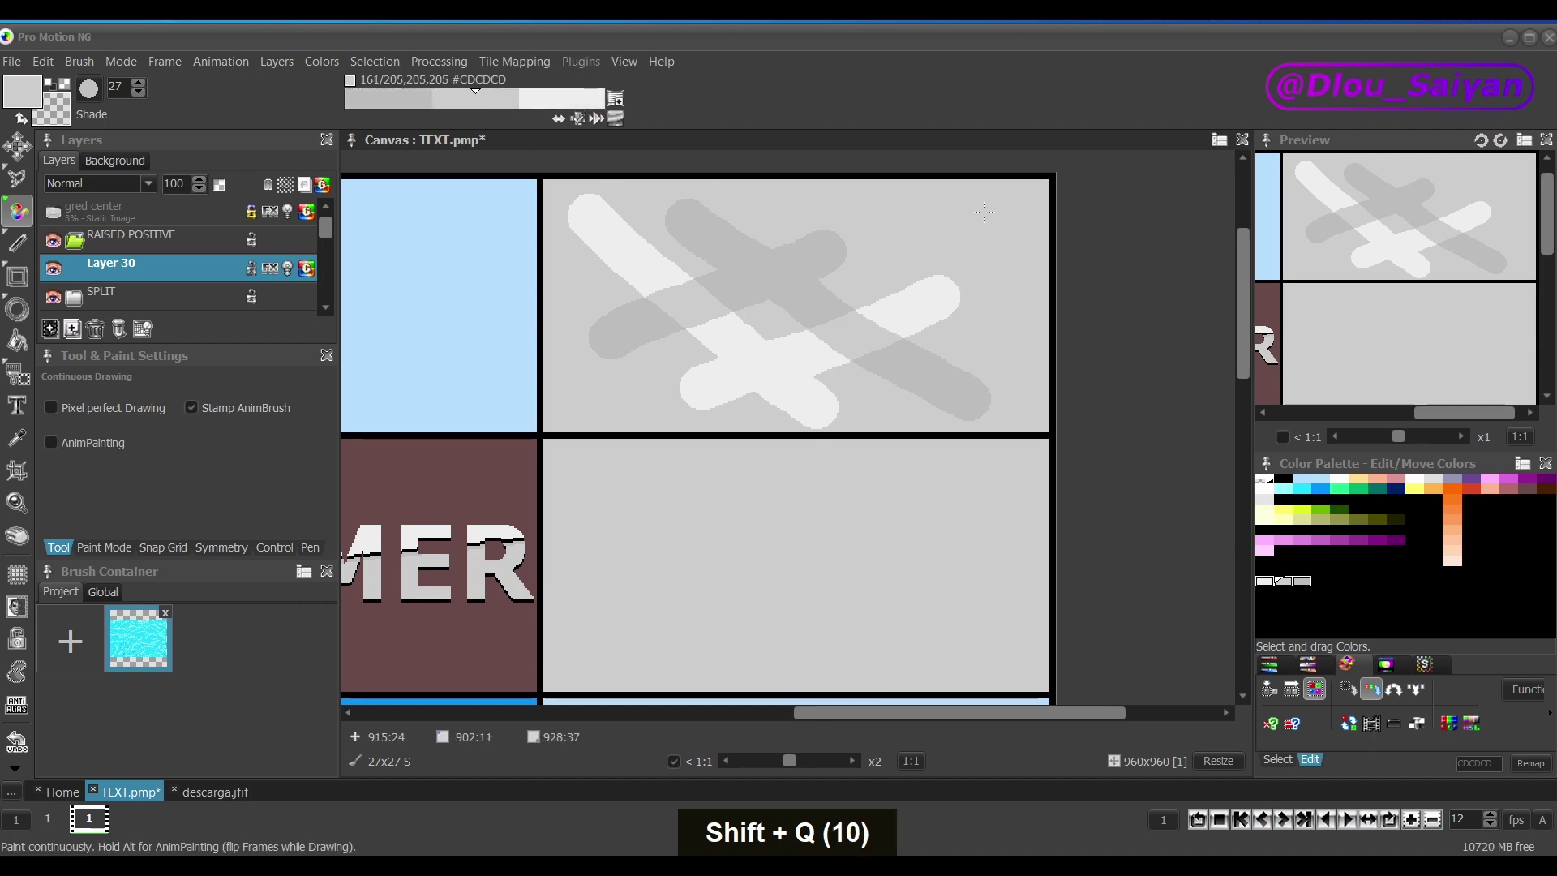
pyautogui.moveTo(985, 212); pyautogui.dragTo(990, 331)
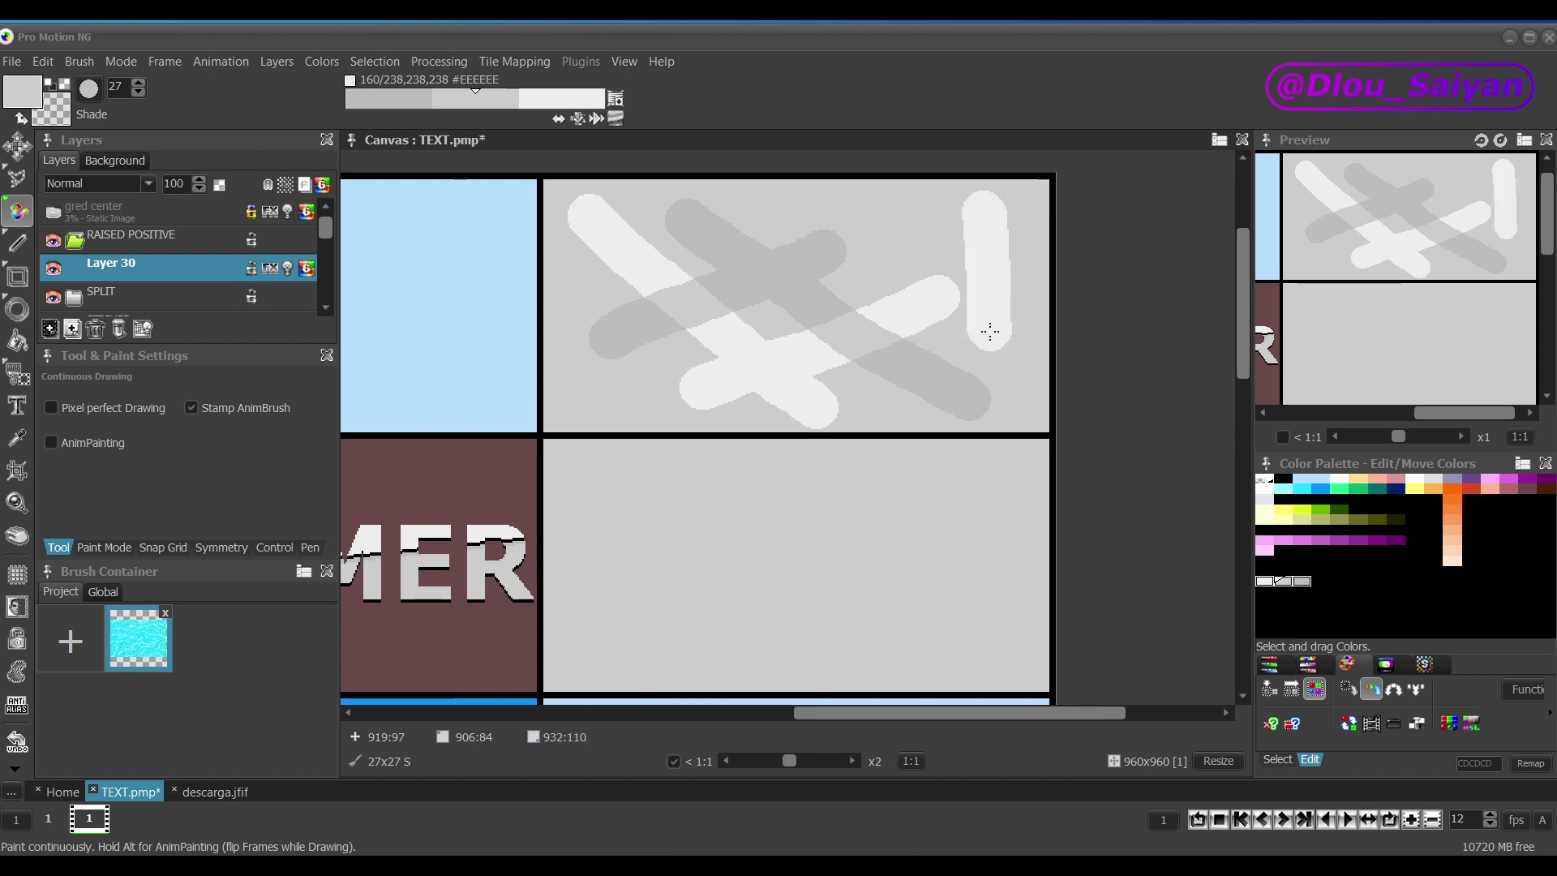
# Flip the gradient back to run from #EEEEEE to #BDBDBD and try a vertical darkening stroke plus a single dab beside it.
pyautogui.hotkey('shift', 'q')
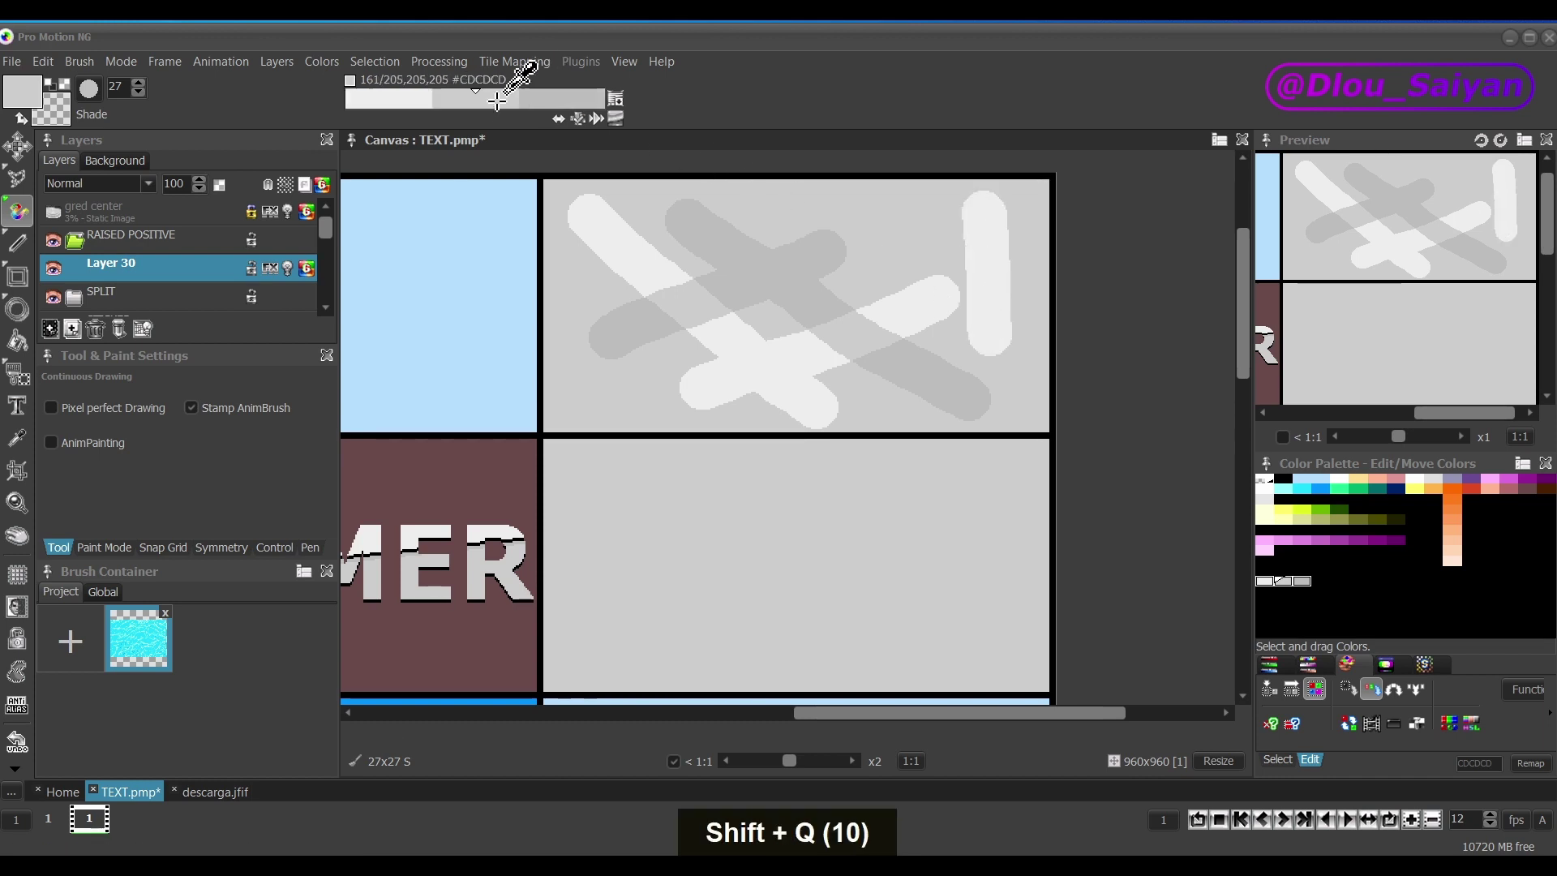
pyautogui.click(428, 96)
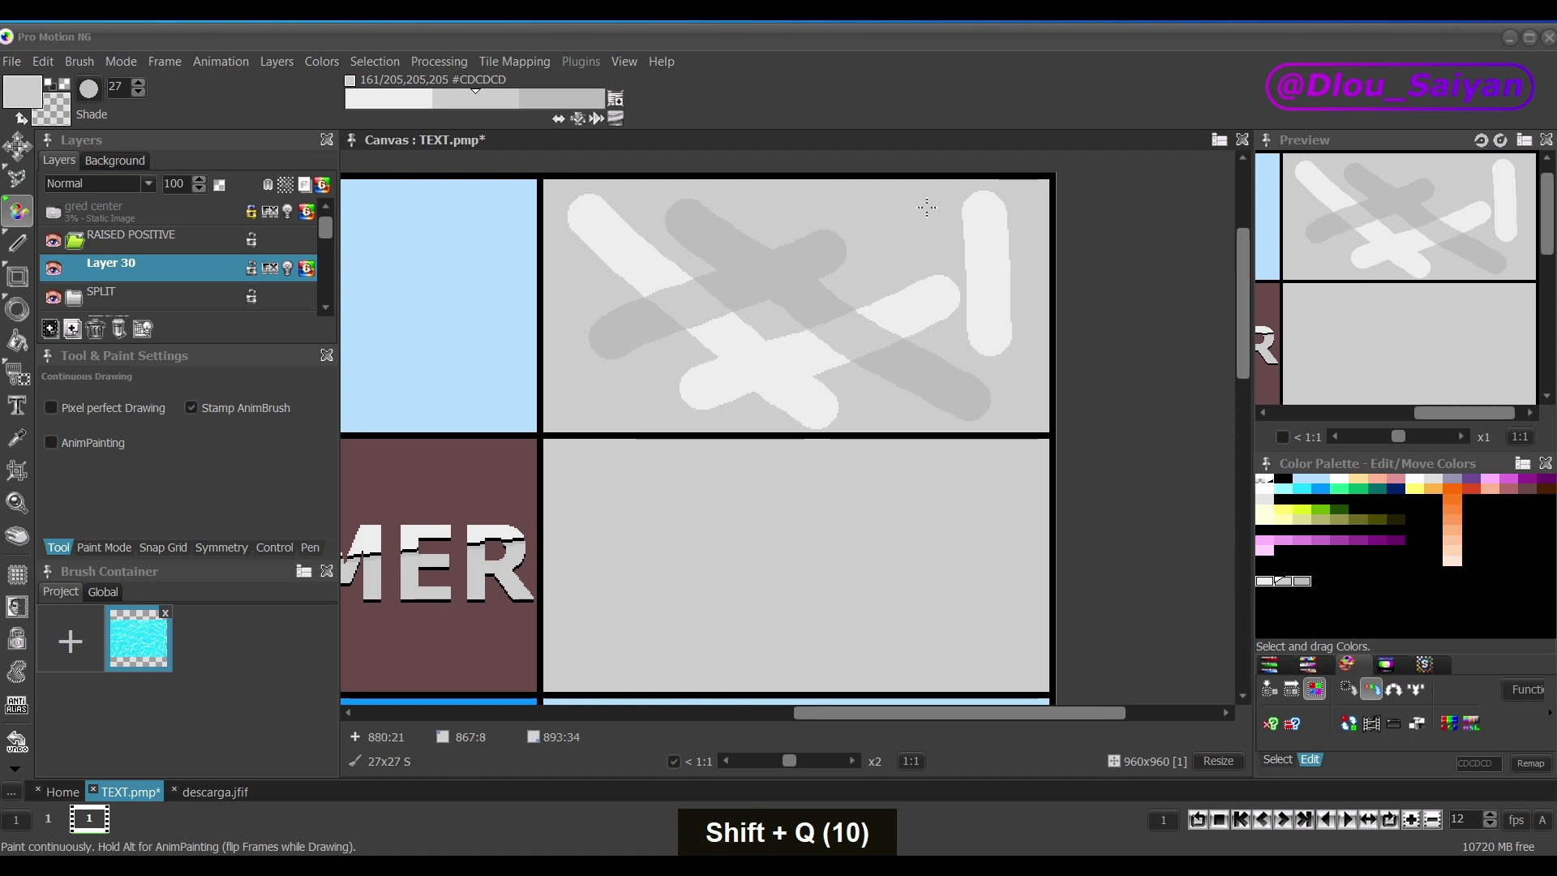
pyautogui.moveTo(925, 208); pyautogui.dragTo(924, 333)
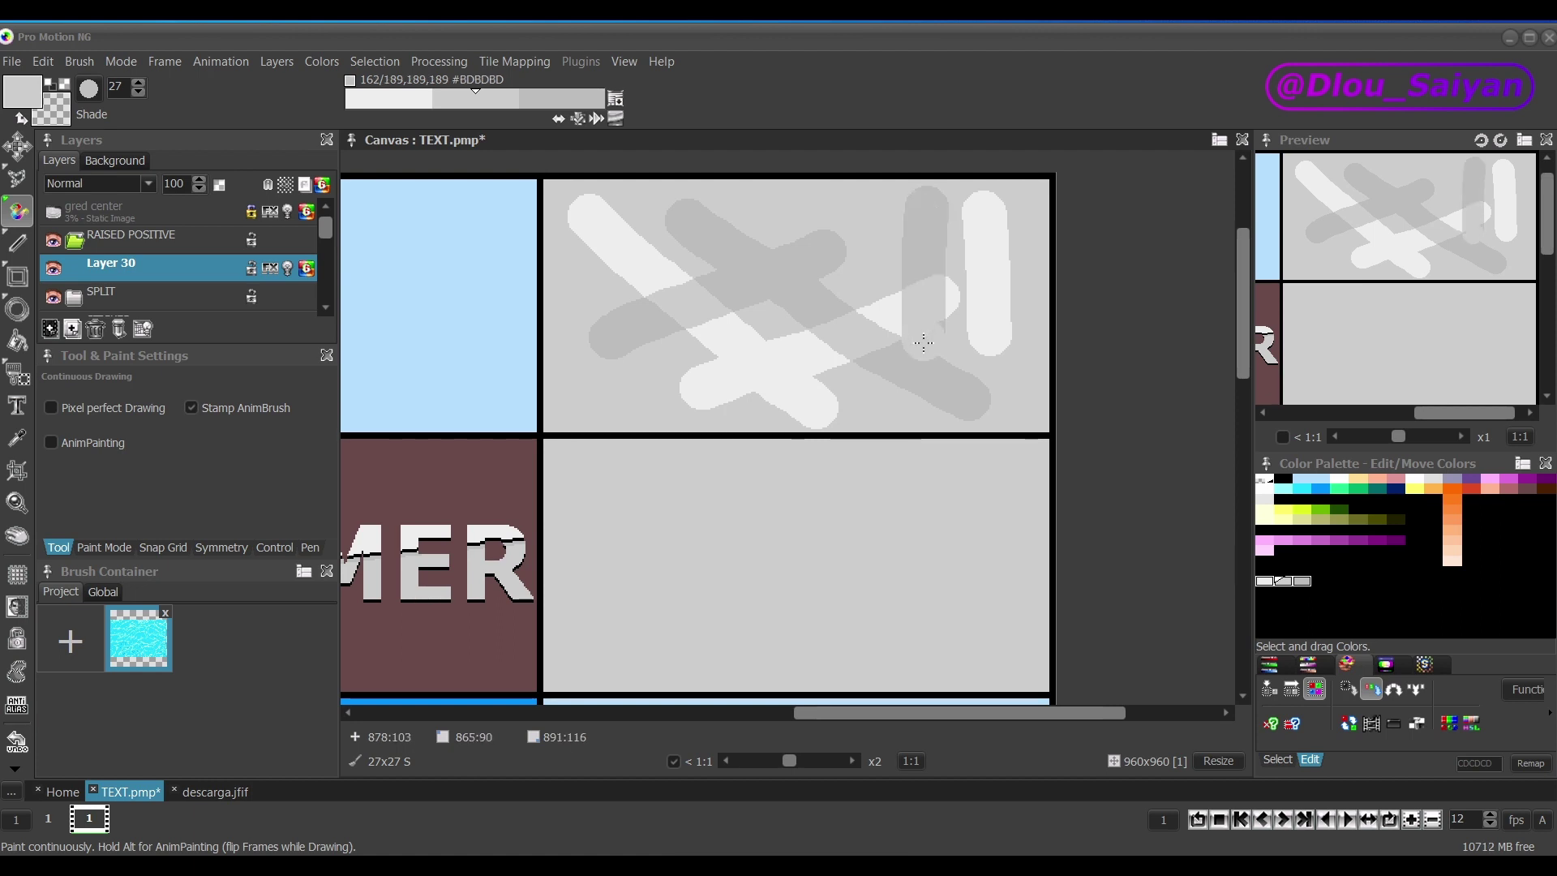
pyautogui.keyDown('ctrl'); pyautogui.click(886, 315); pyautogui.keyUp('ctrl')
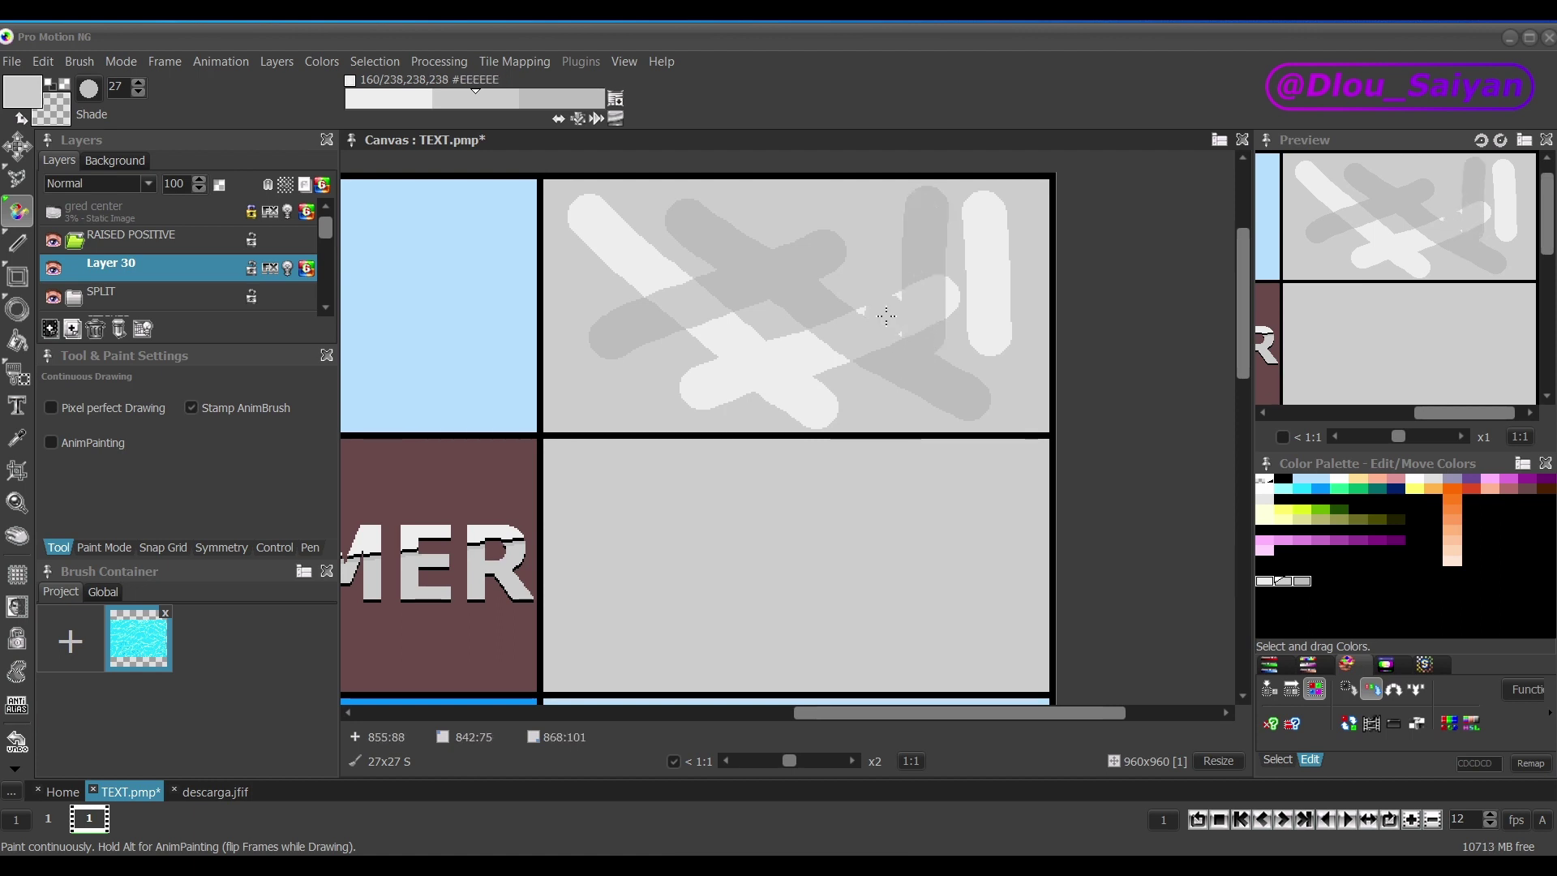
# Undo all the test strokes in the upper gray cell.
pyautogui.hotkey('ctrl', 'z')
pyautogui.hotkey('ctrl', 'z')
pyautogui.hotkey('ctrl', 'z')
pyautogui.hotkey('ctrl', 'z')
pyautogui.hotkey('ctrl', 'z')
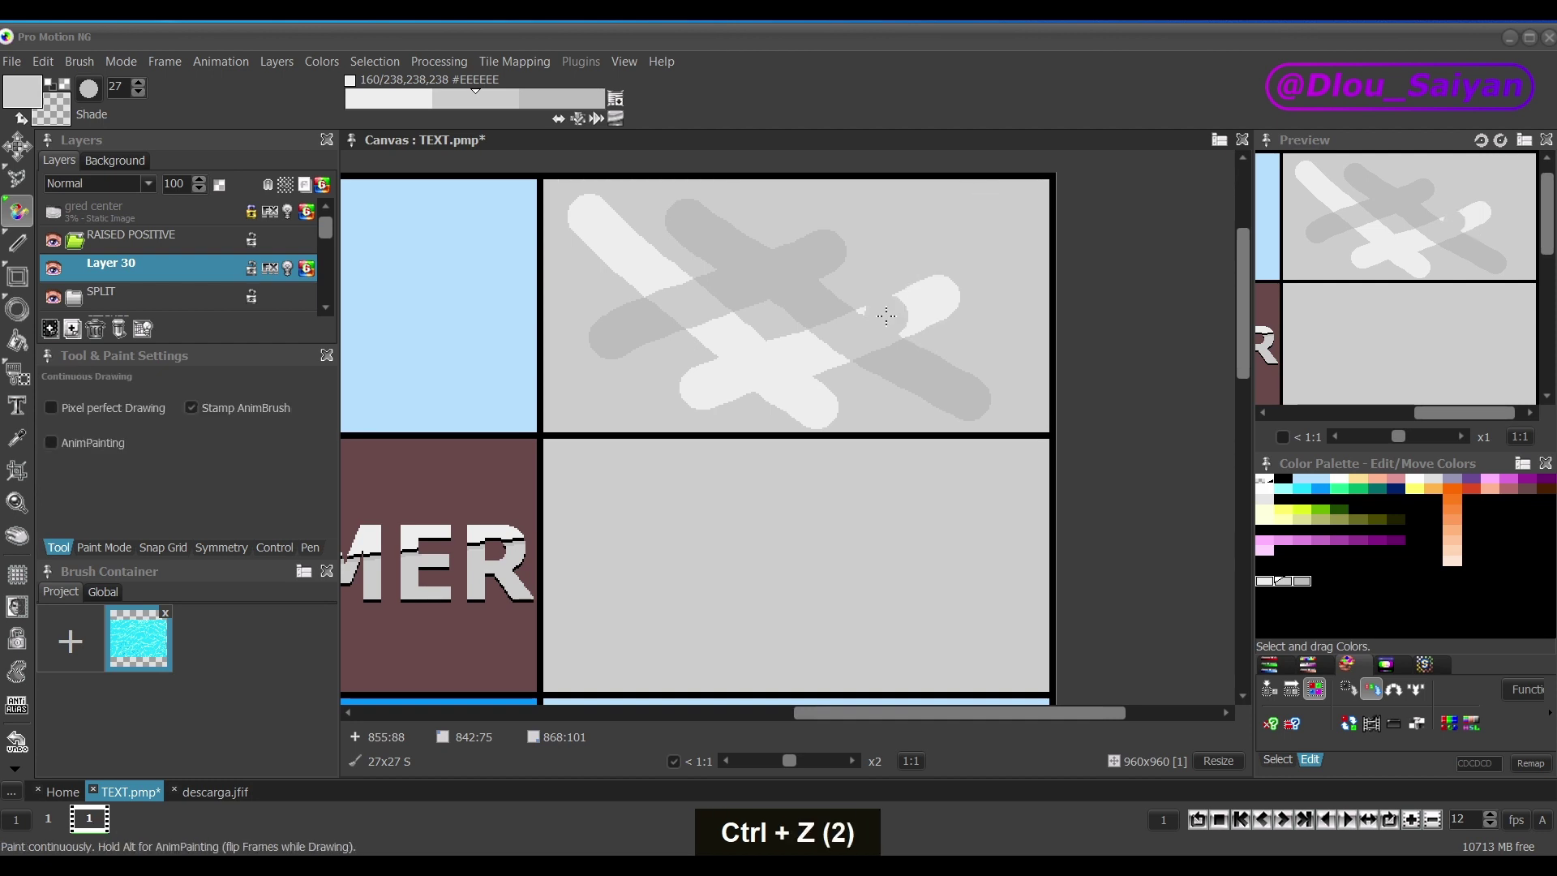
pyautogui.hotkey('ctrl', 'z')
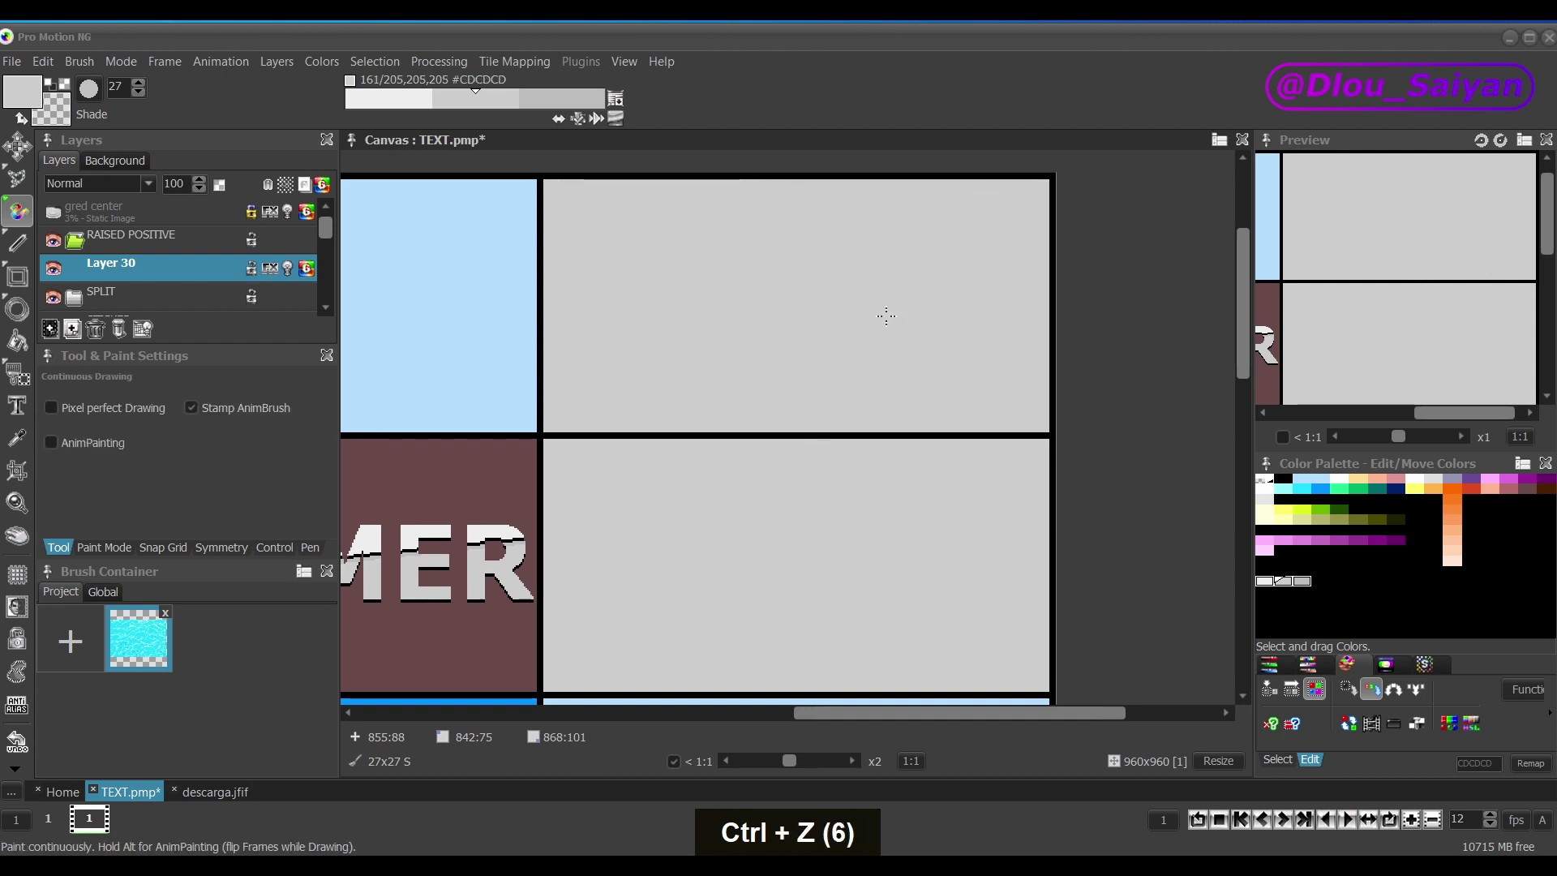
# Create a SUMMER text brush in bold Verdana, size 36, and pick the orange palette color for its preview.
pyautogui.press('t')
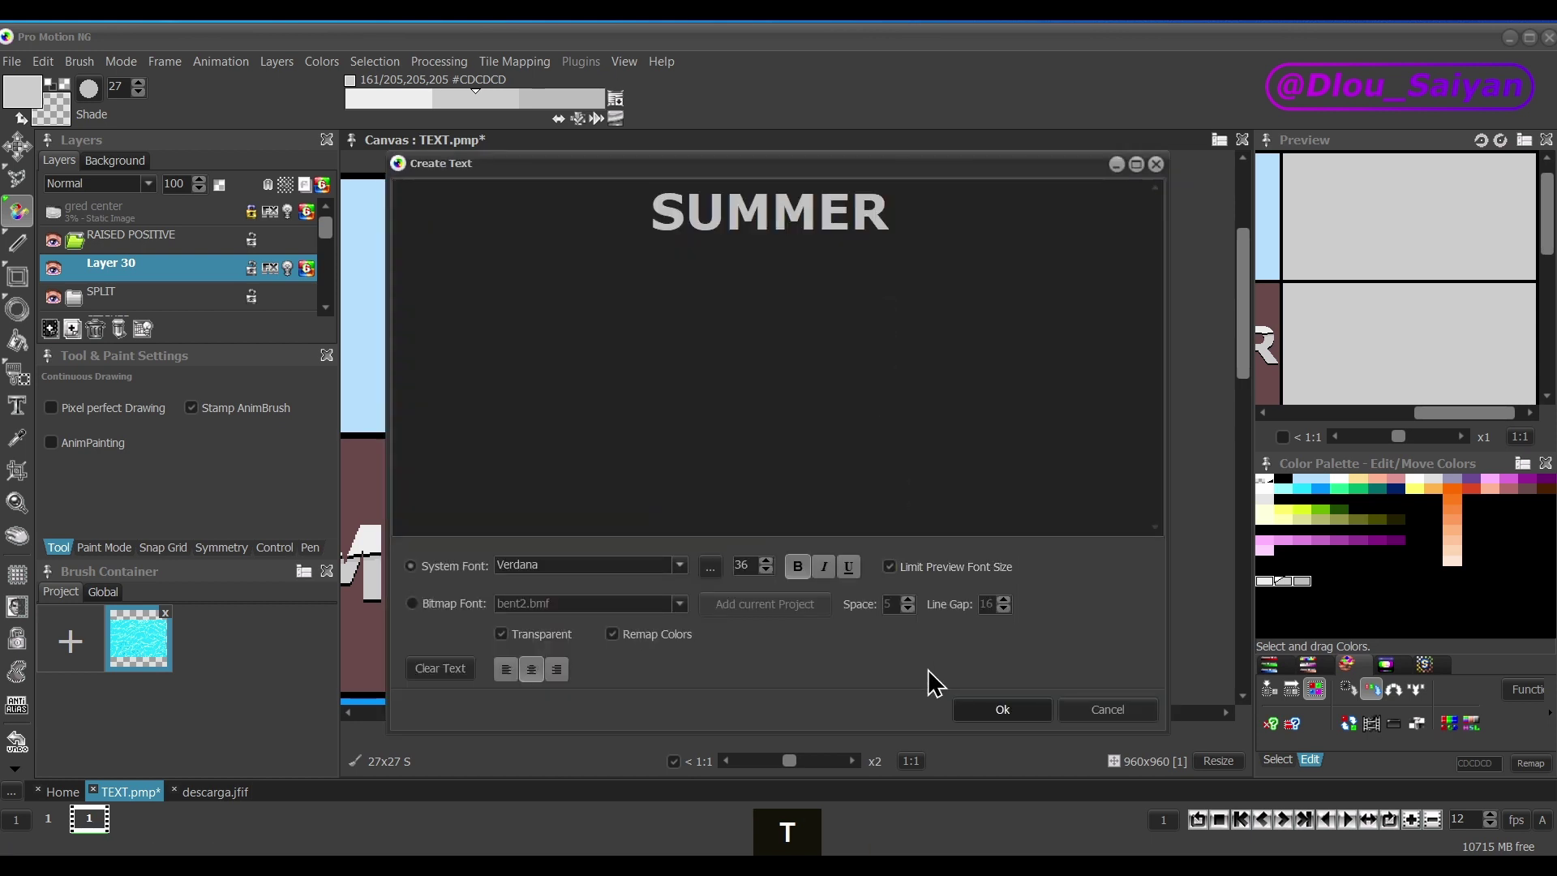
pyautogui.click(1002, 710)
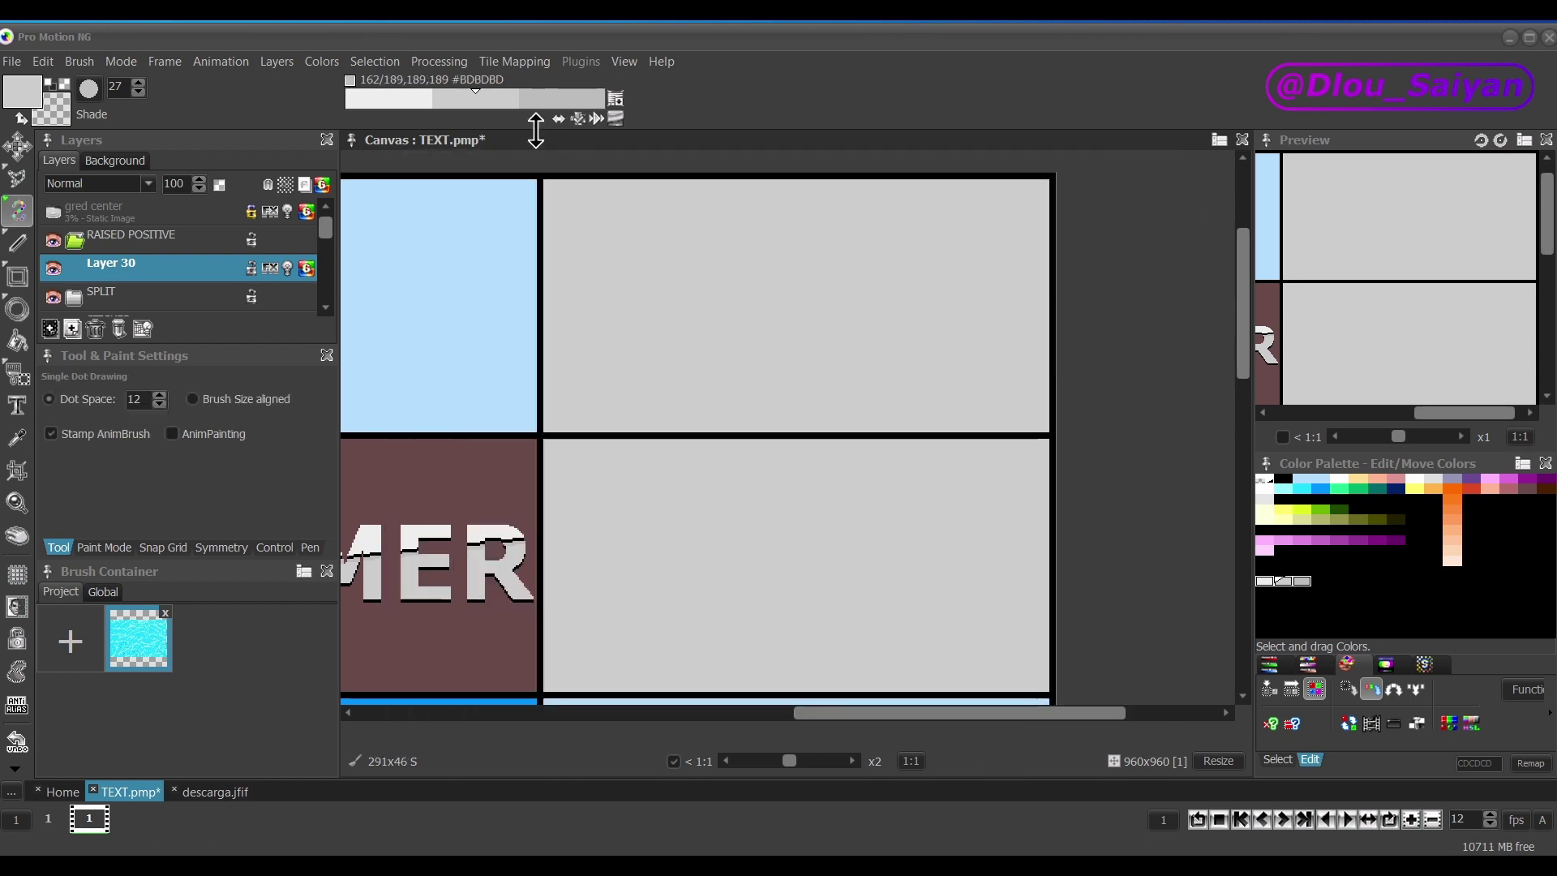
pyautogui.scroll(-3, 856, 360)
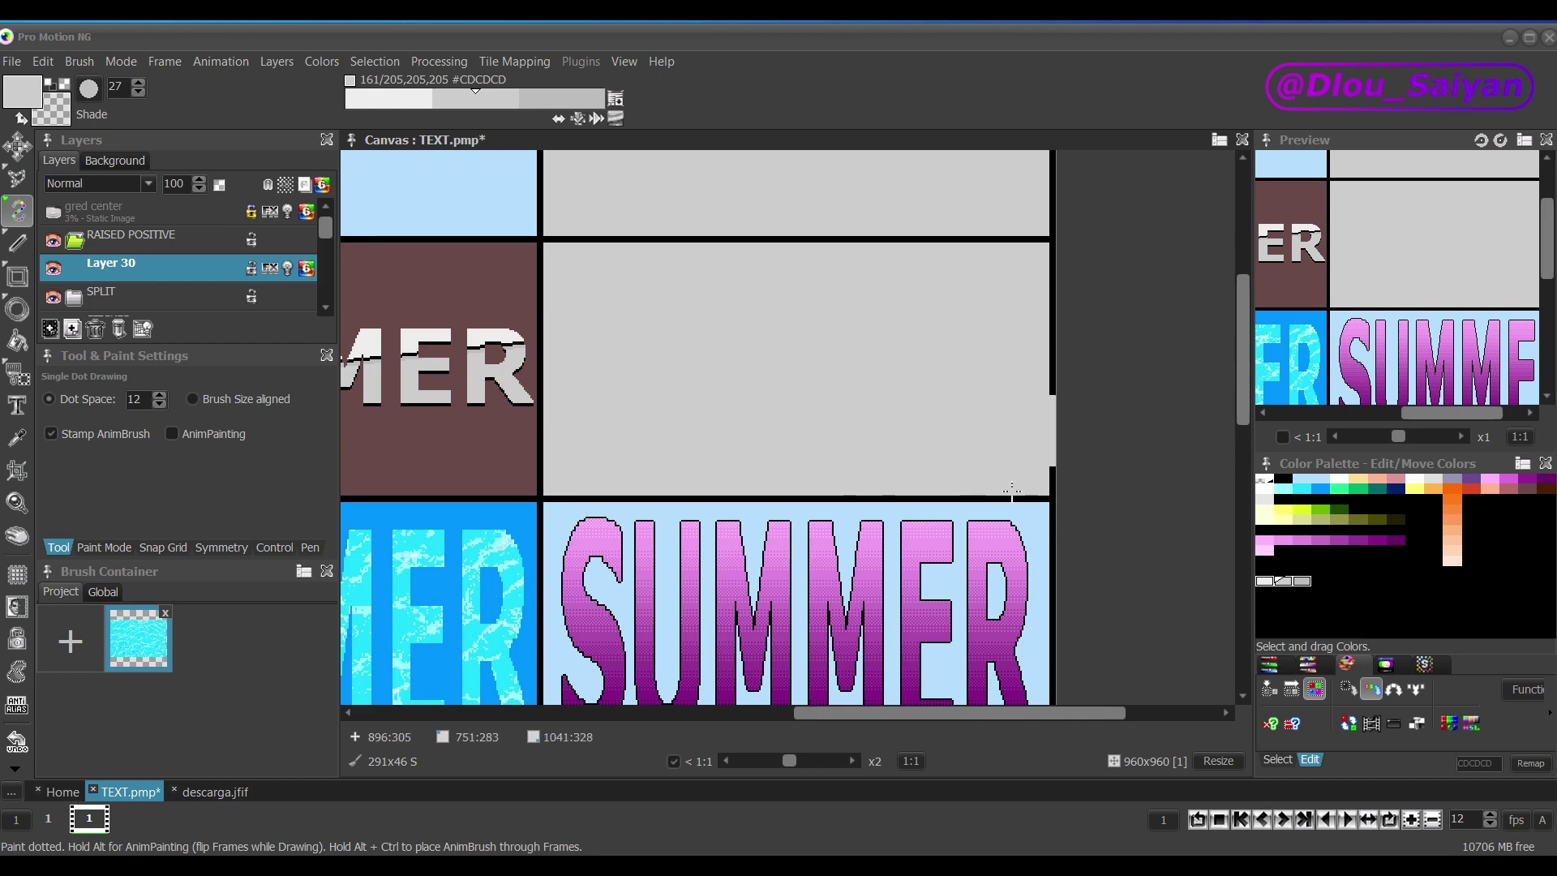
pyautogui.click(1451, 509)
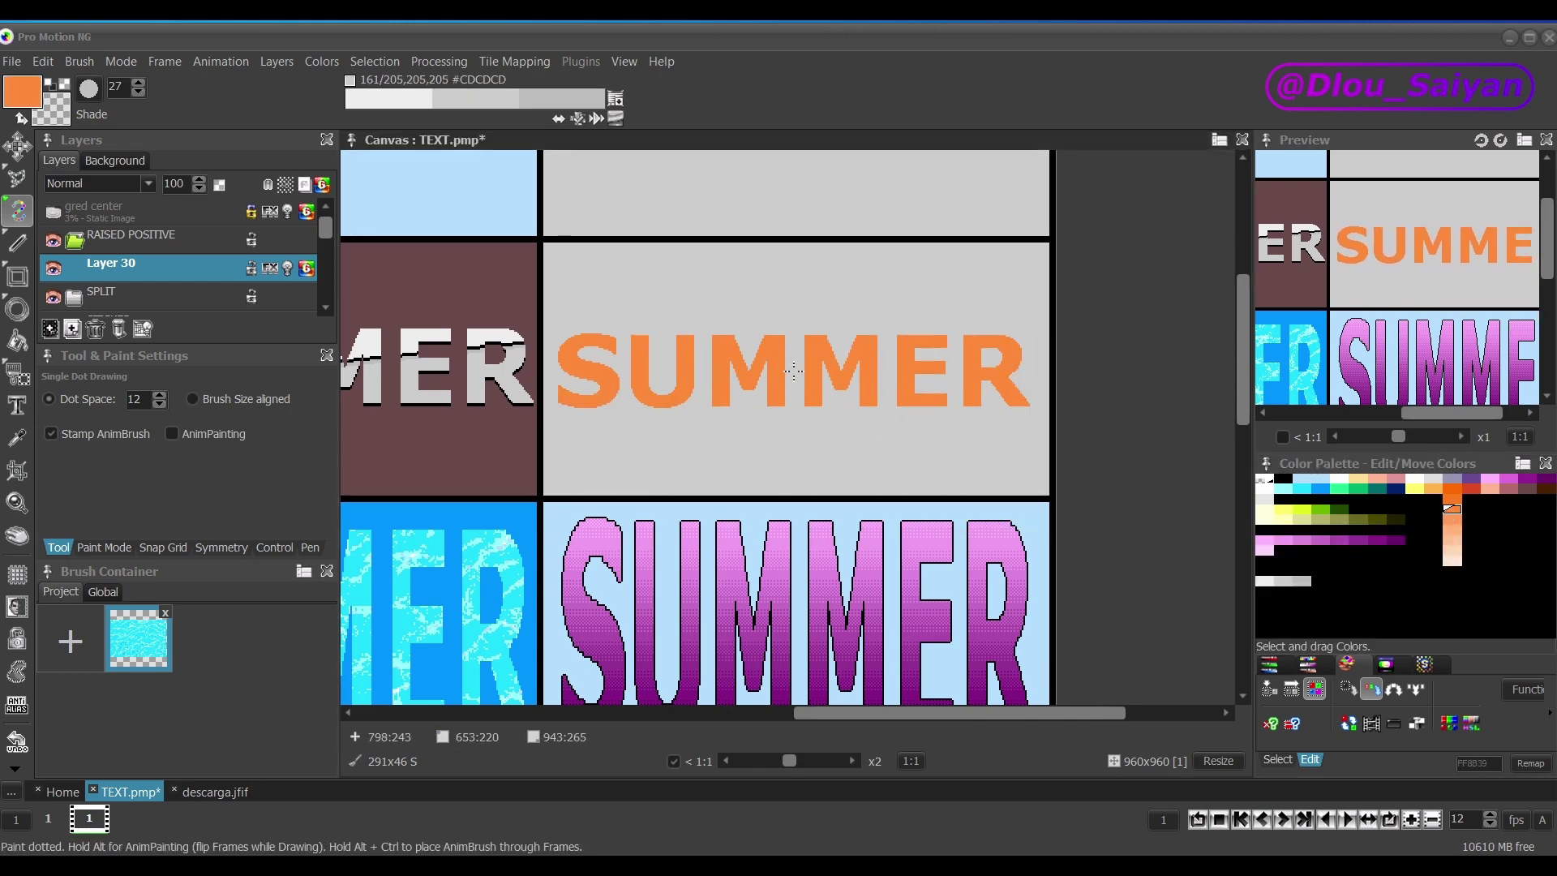
# Emboss SUMMER in the middle of the lower gray cell by stamping it darker, then lighter one pixel up and to the left.
pyautogui.scroll(1, 794, 371)
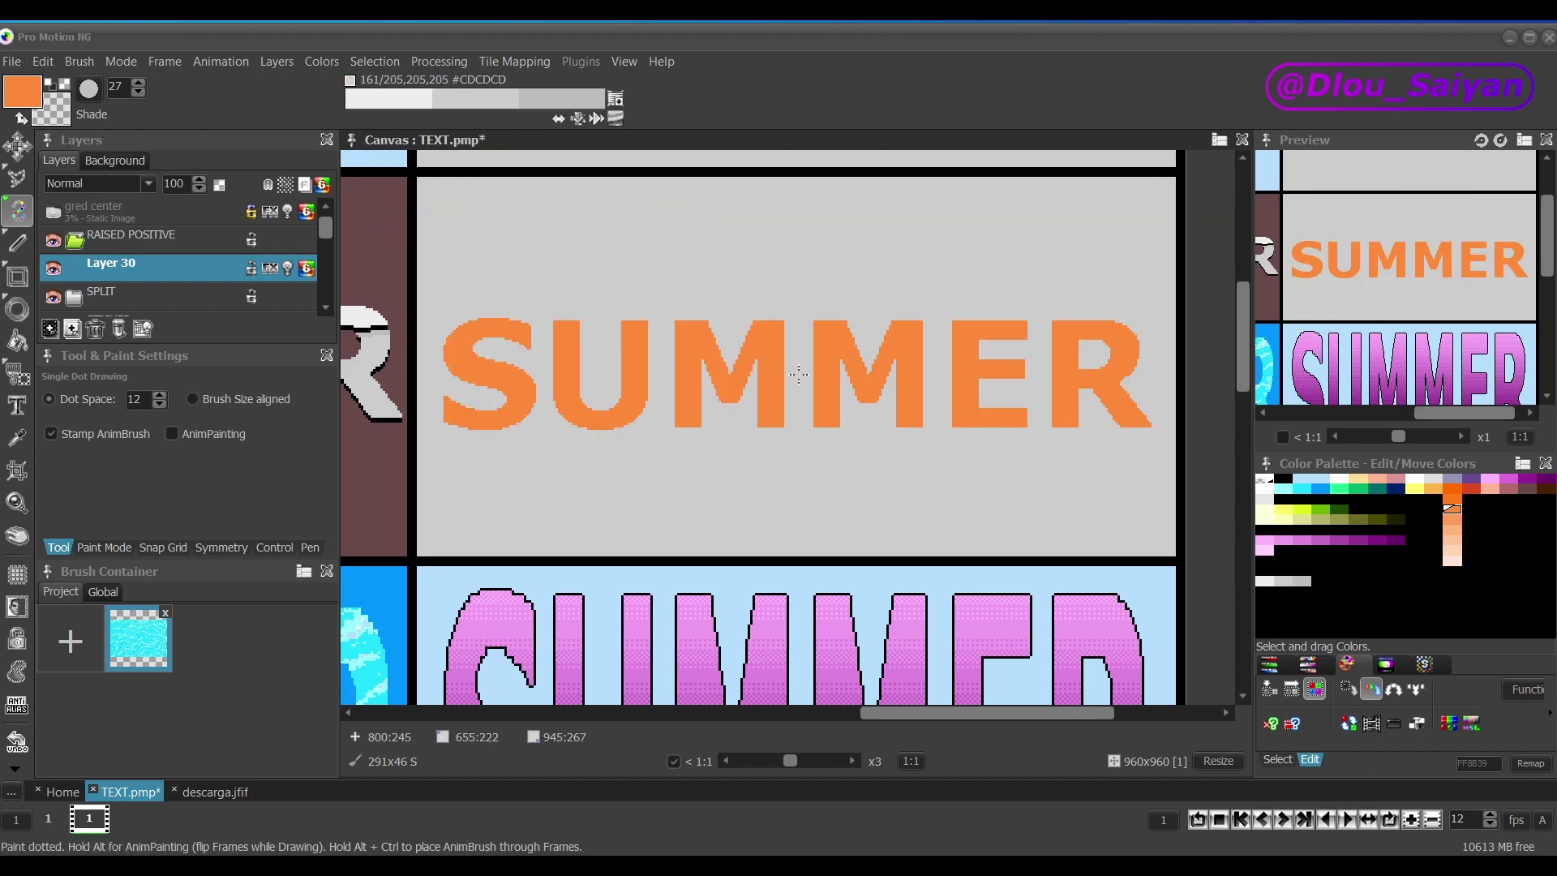
pyautogui.scroll(5, 799, 374)
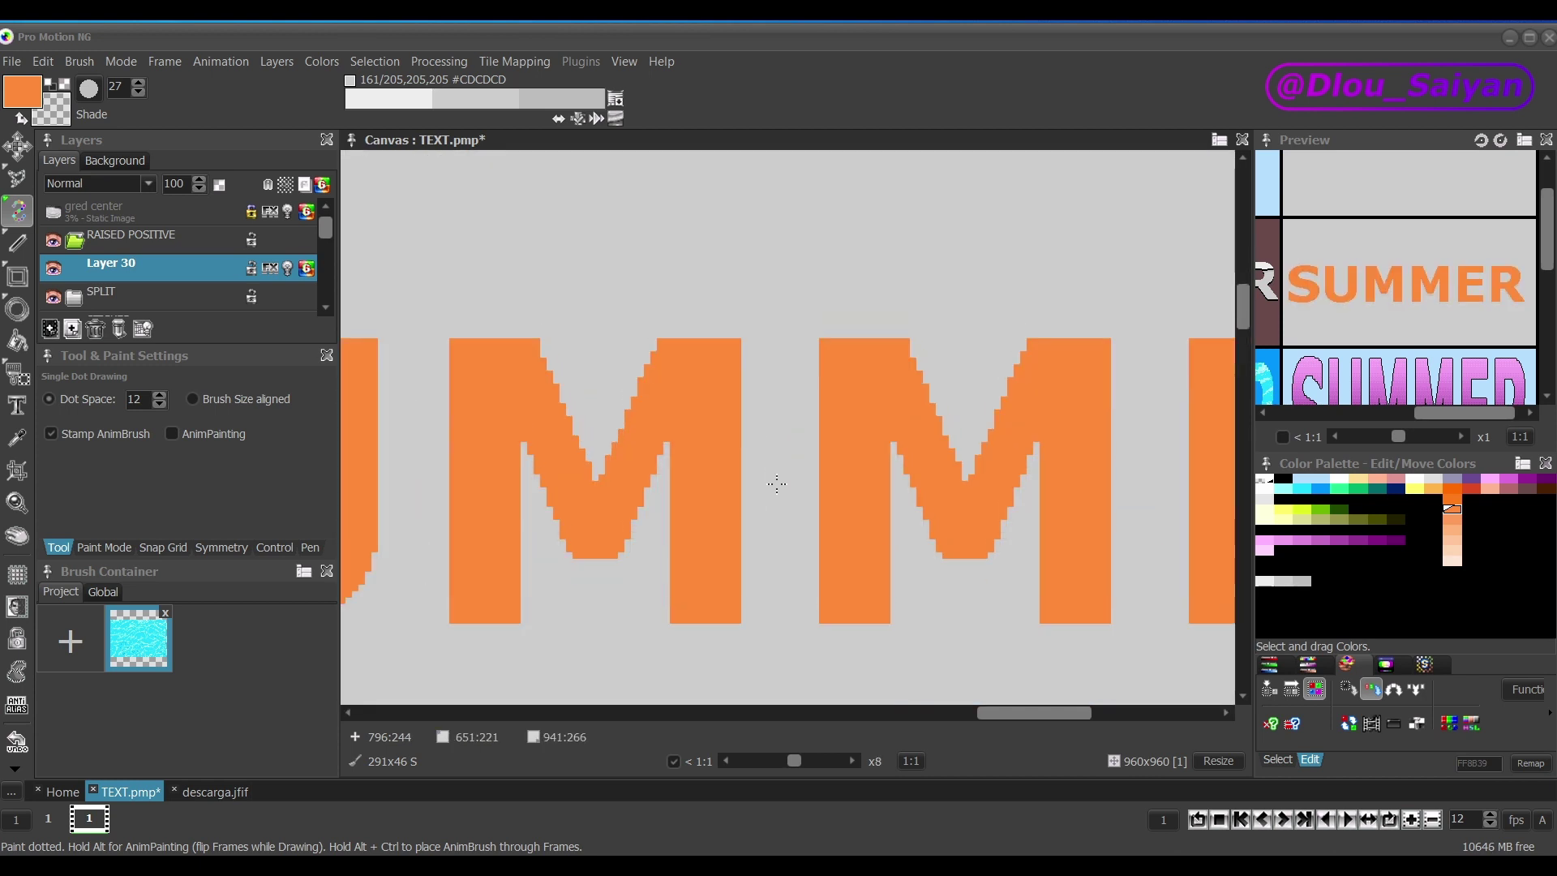
pyautogui.click(777, 476)
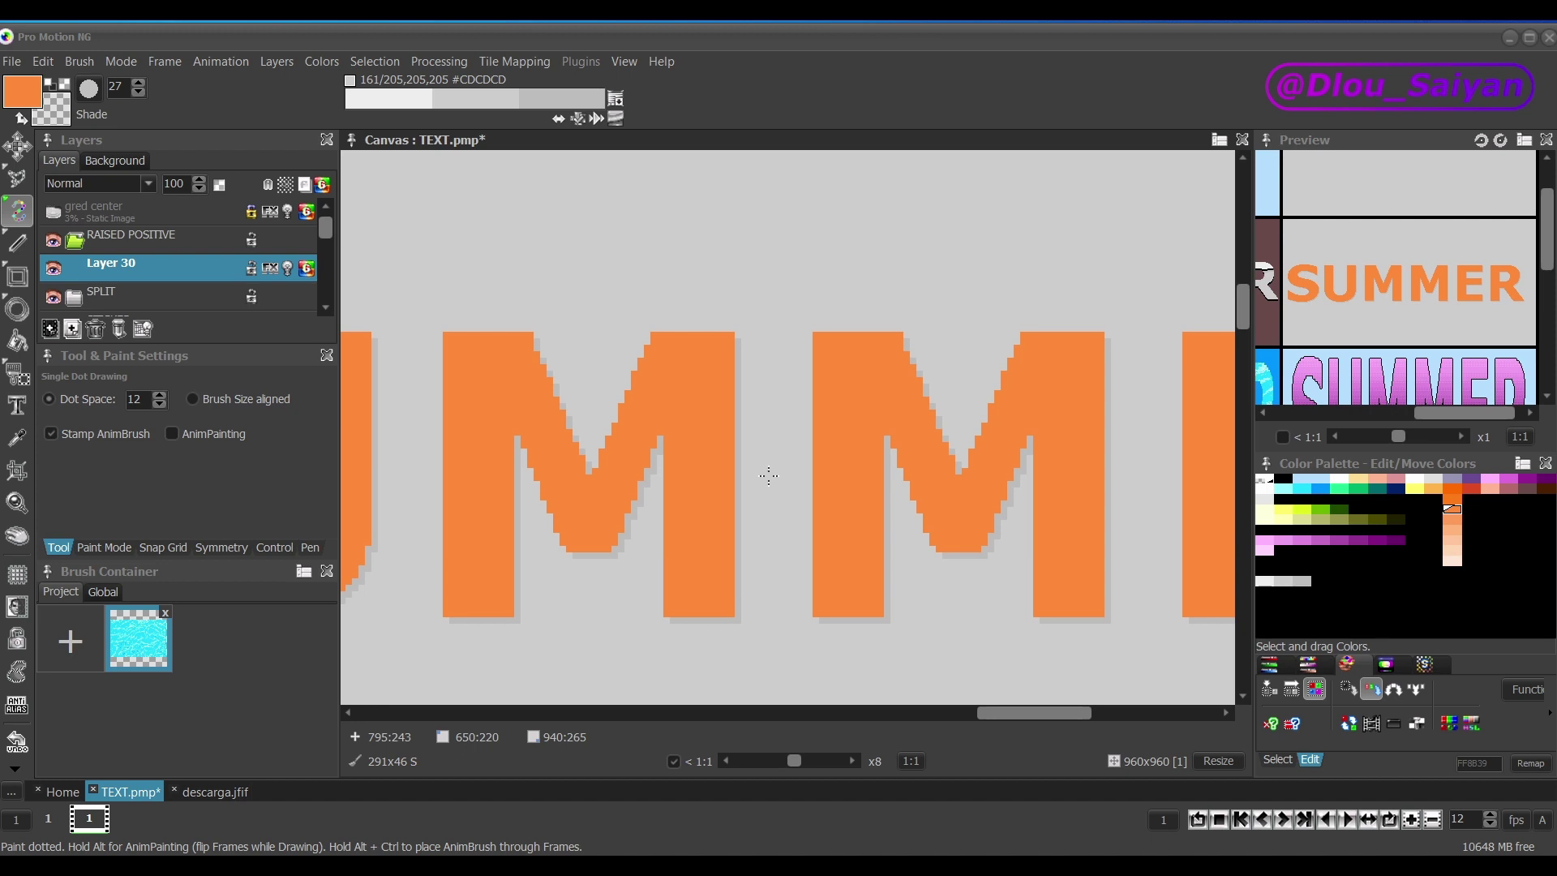
pyautogui.scroll(-5, 772, 480)
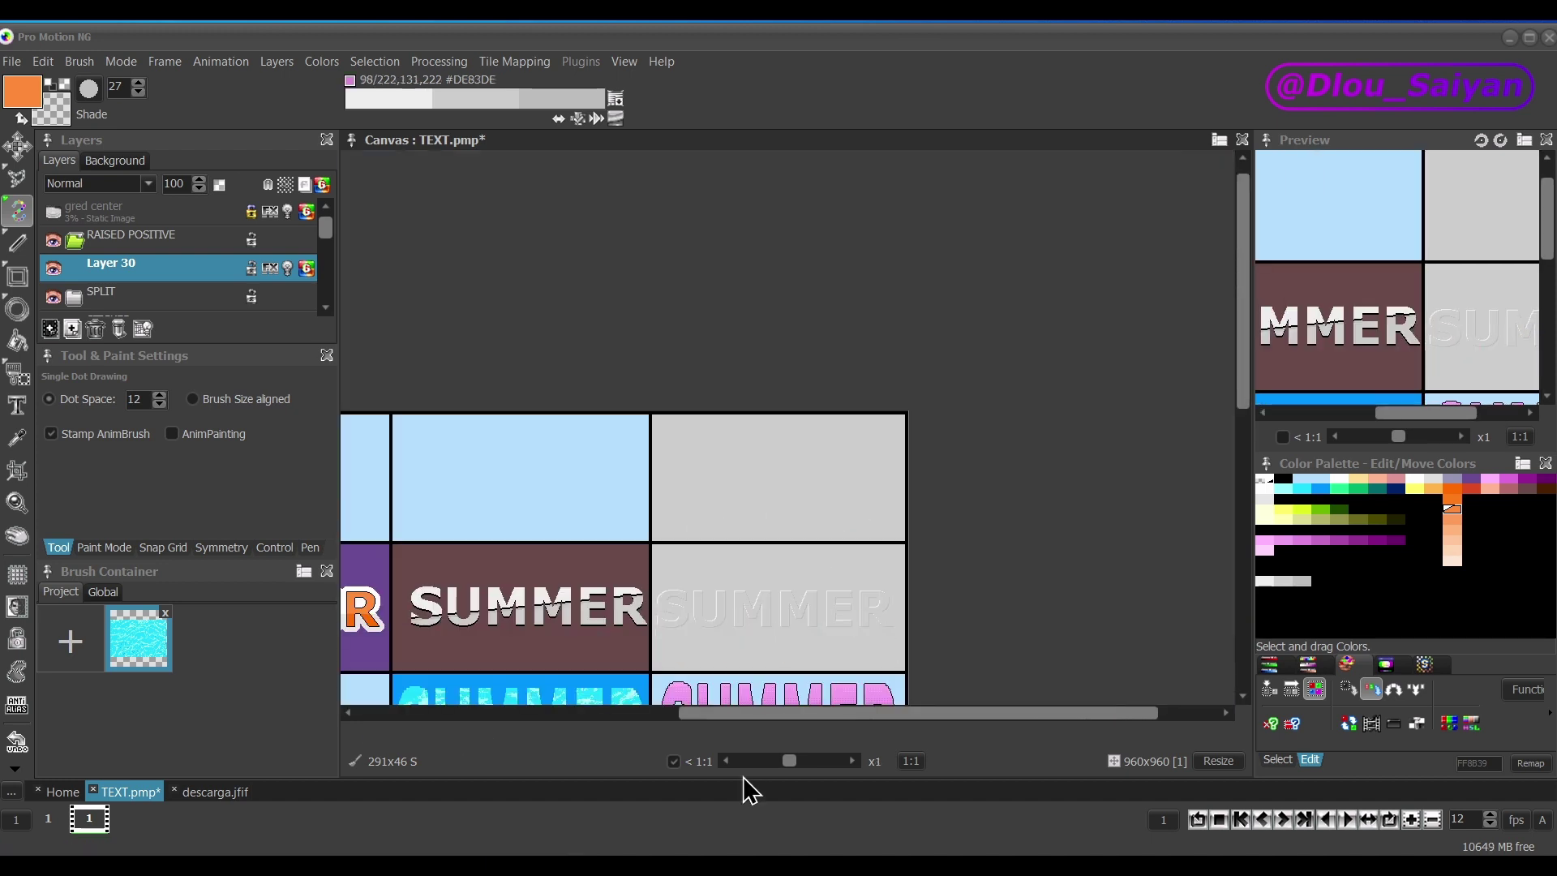
pyautogui.scroll(2, 759, 641)
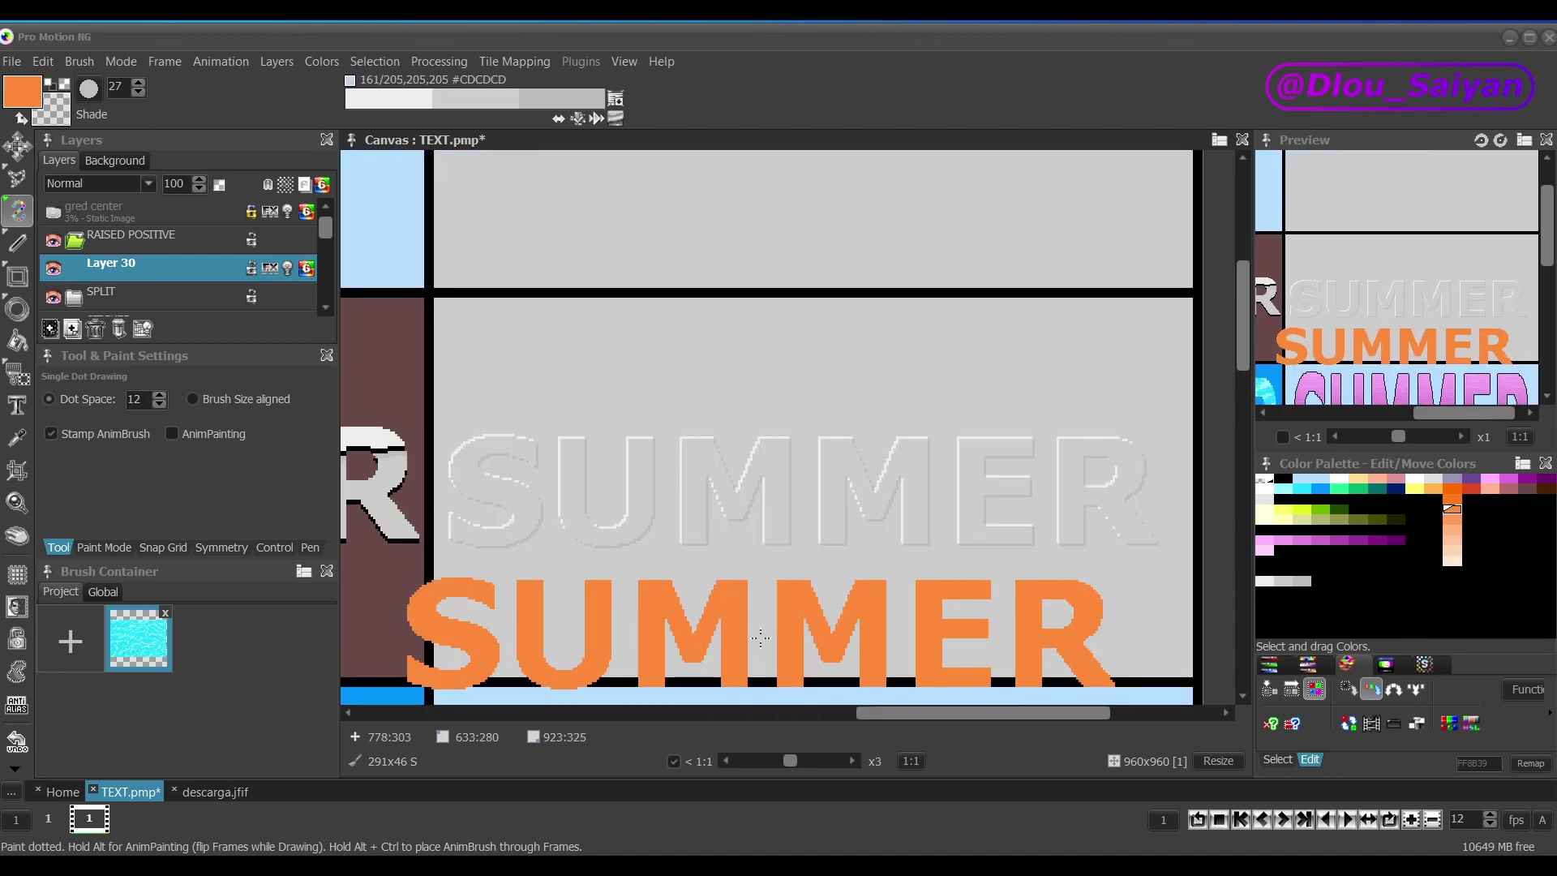
# Emboss a second SUMMER below the first by stamping lighter and darker copies with only a vertical offset.
pyautogui.scroll(-2, 759, 640)
pyautogui.scroll(1, 759, 641)
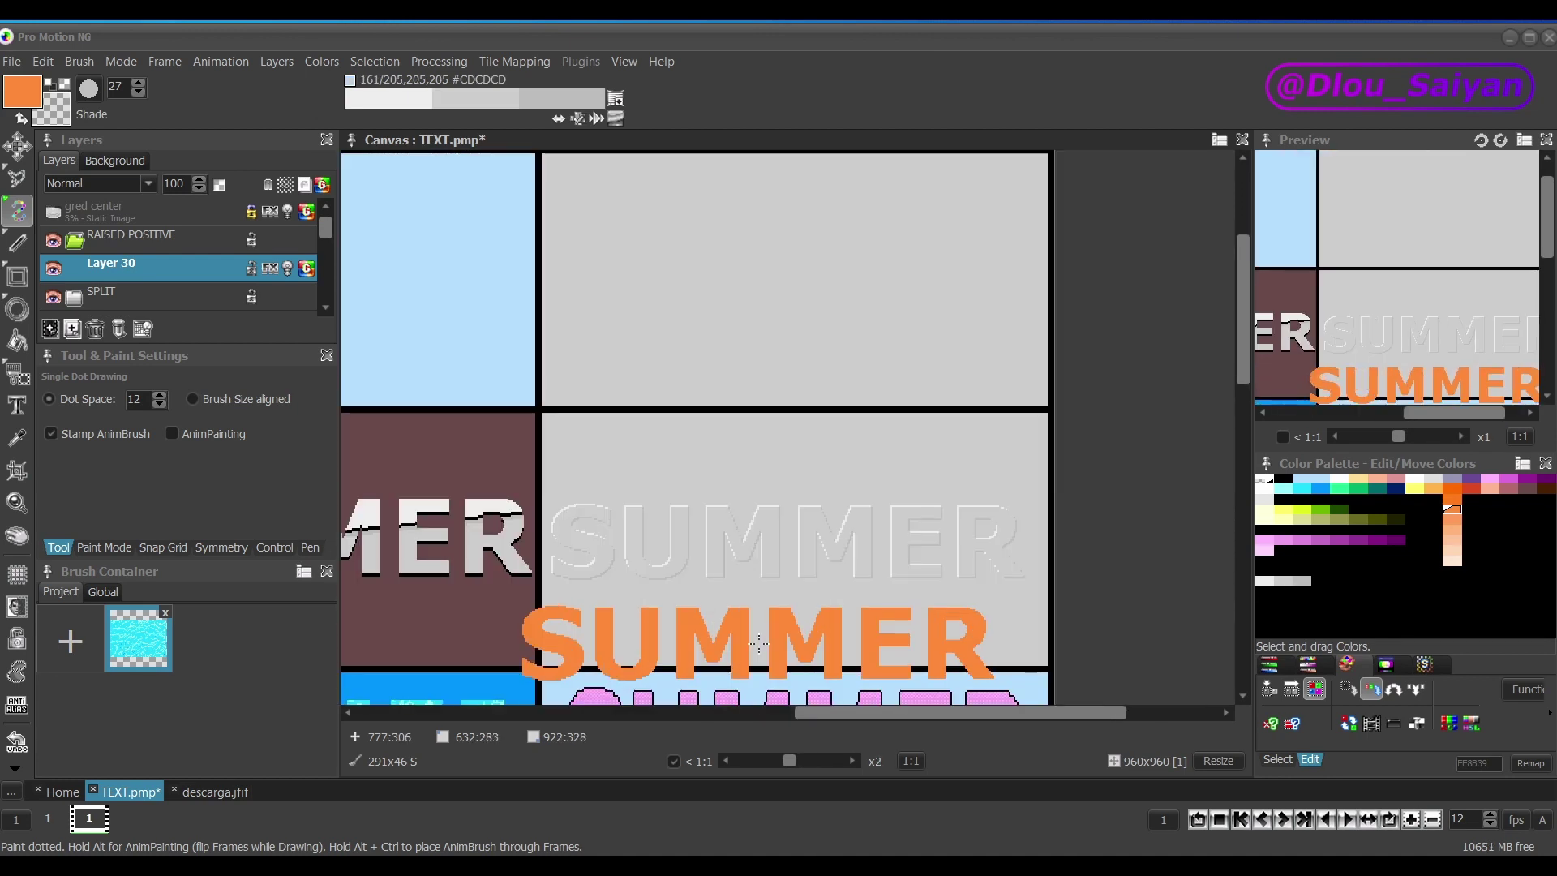
pyautogui.scroll(3, 789, 596)
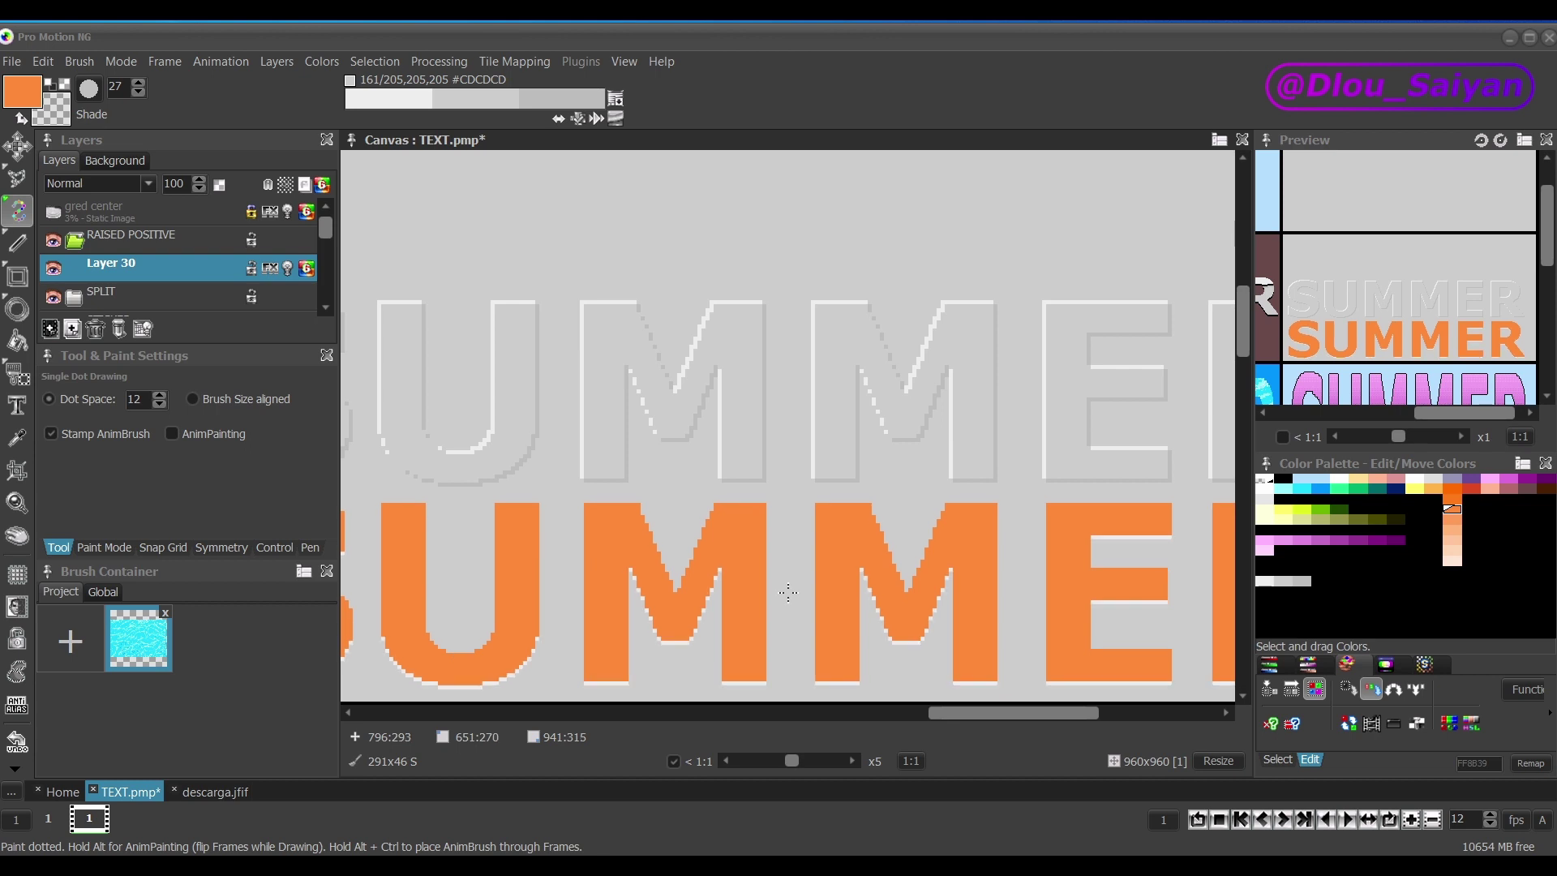
pyautogui.scroll(-2, 783, 487)
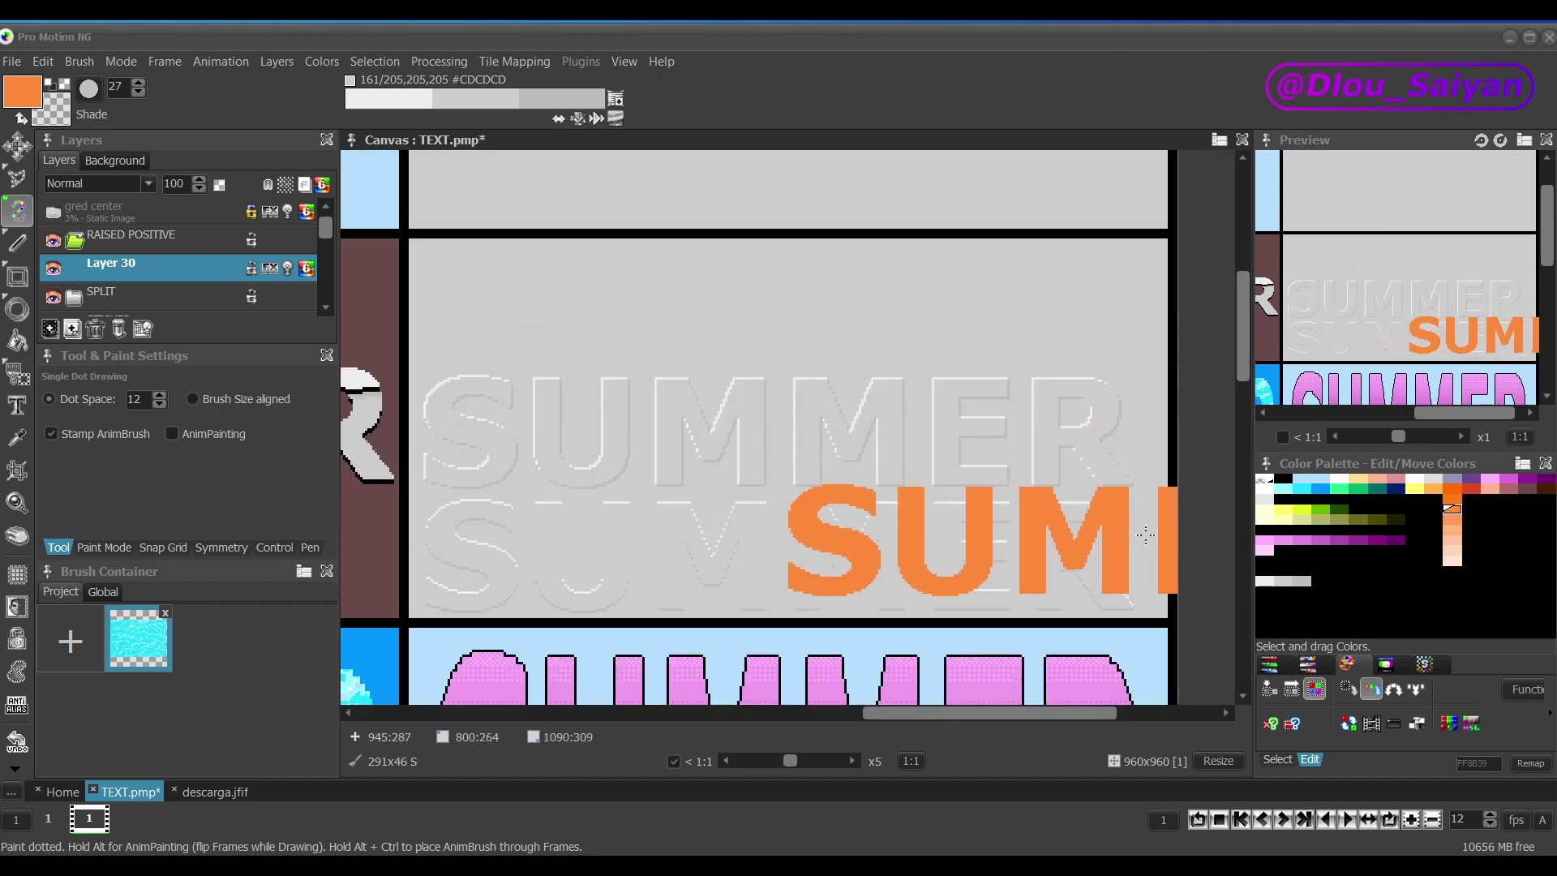
# Emboss a third SUMMER above the first by stamping darker and lighter copies with only a horizontal offset.
pyautogui.scroll(1, 1041, 315)
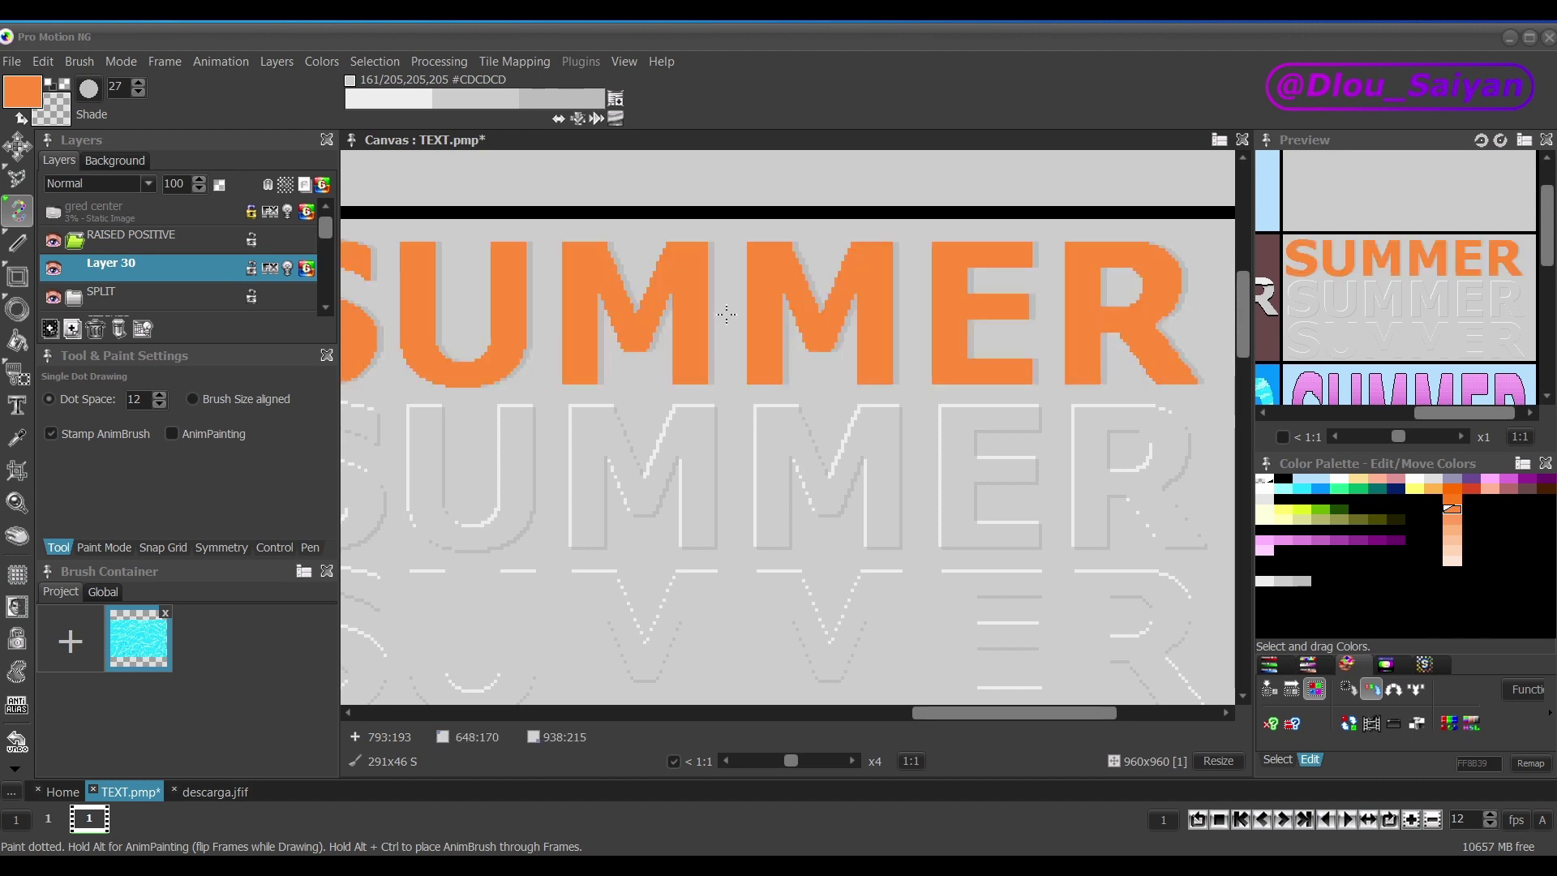
pyautogui.scroll(-1, 734, 536)
pyautogui.scroll(-1, 735, 536)
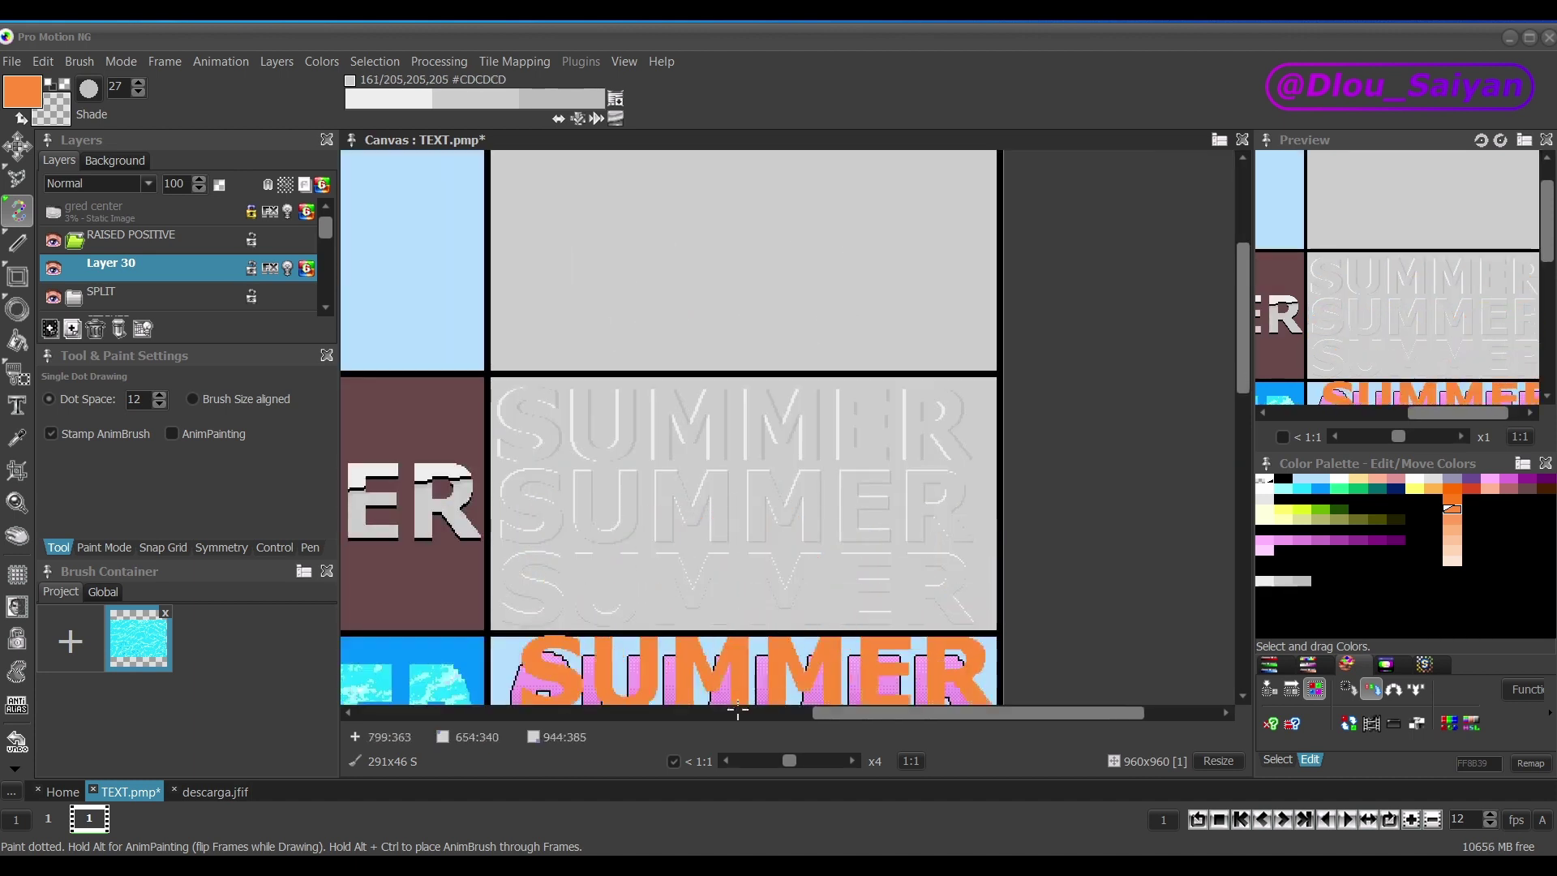
# Undo the three embossed SUMMER stamps in the lower gray cell.
pyautogui.scroll(2, 743, 507)
pyautogui.hotkey('ctrl', 'z')
pyautogui.hotkey('ctrl', 'z')
pyautogui.hotkey('ctrl', 'z')
pyautogui.hotkey('ctrl', 'z')
pyautogui.hotkey('ctrl', 'z')
pyautogui.hotkey('ctrl', 'z')
pyautogui.hotkey('ctrl', 'z')
# Emboss a single SUMMER in the middle of the lower gray cell by stamping it darker, then lighter one pixel up and to the left.
pyautogui.click(743, 507)
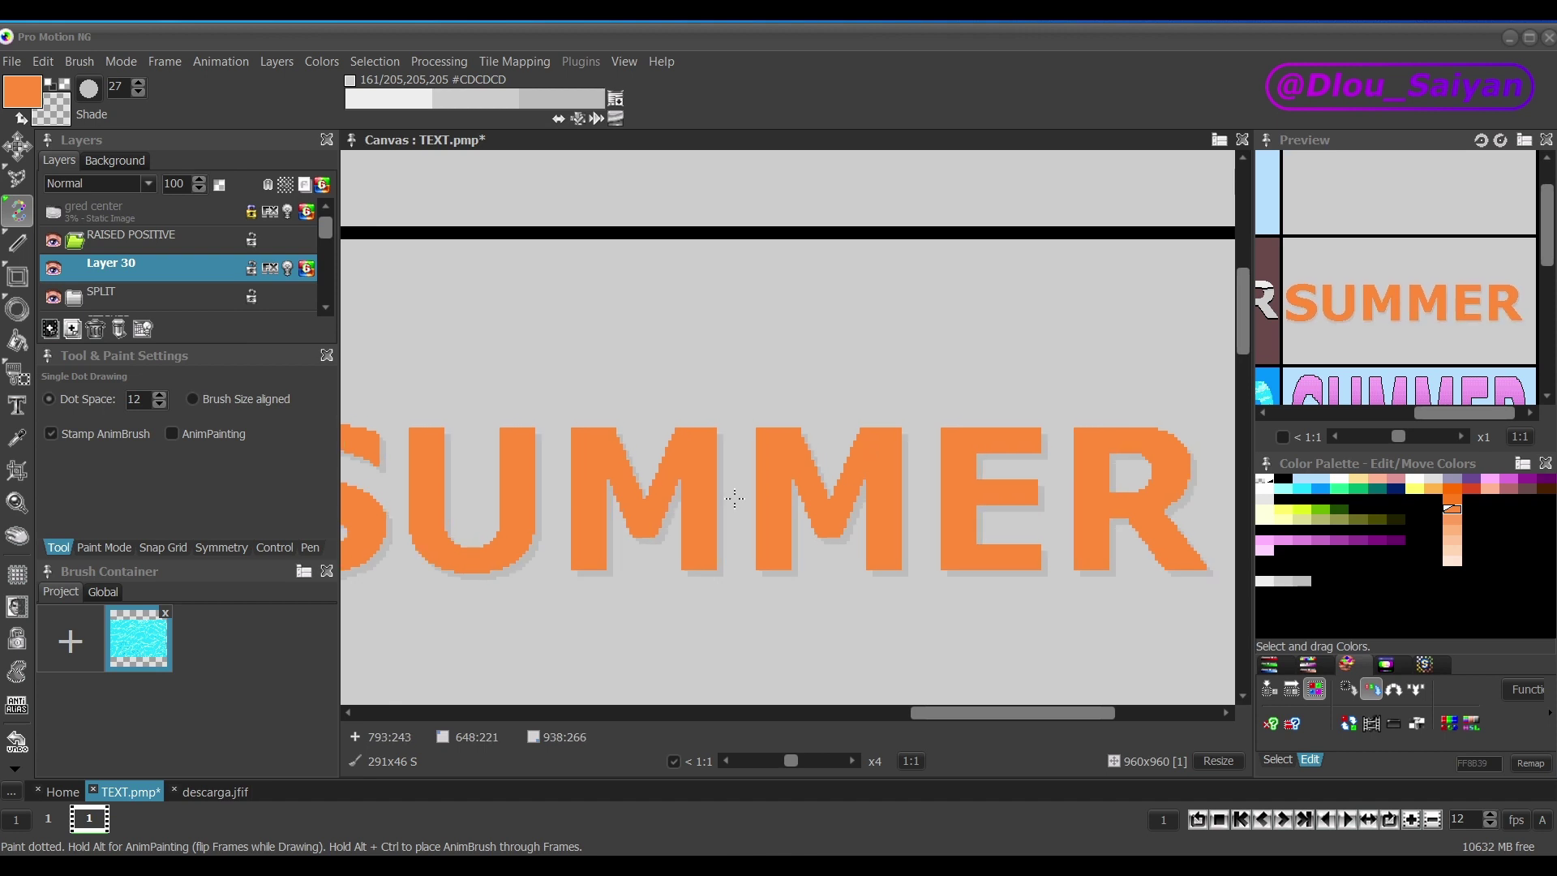
pyautogui.scroll(-2, 732, 616)
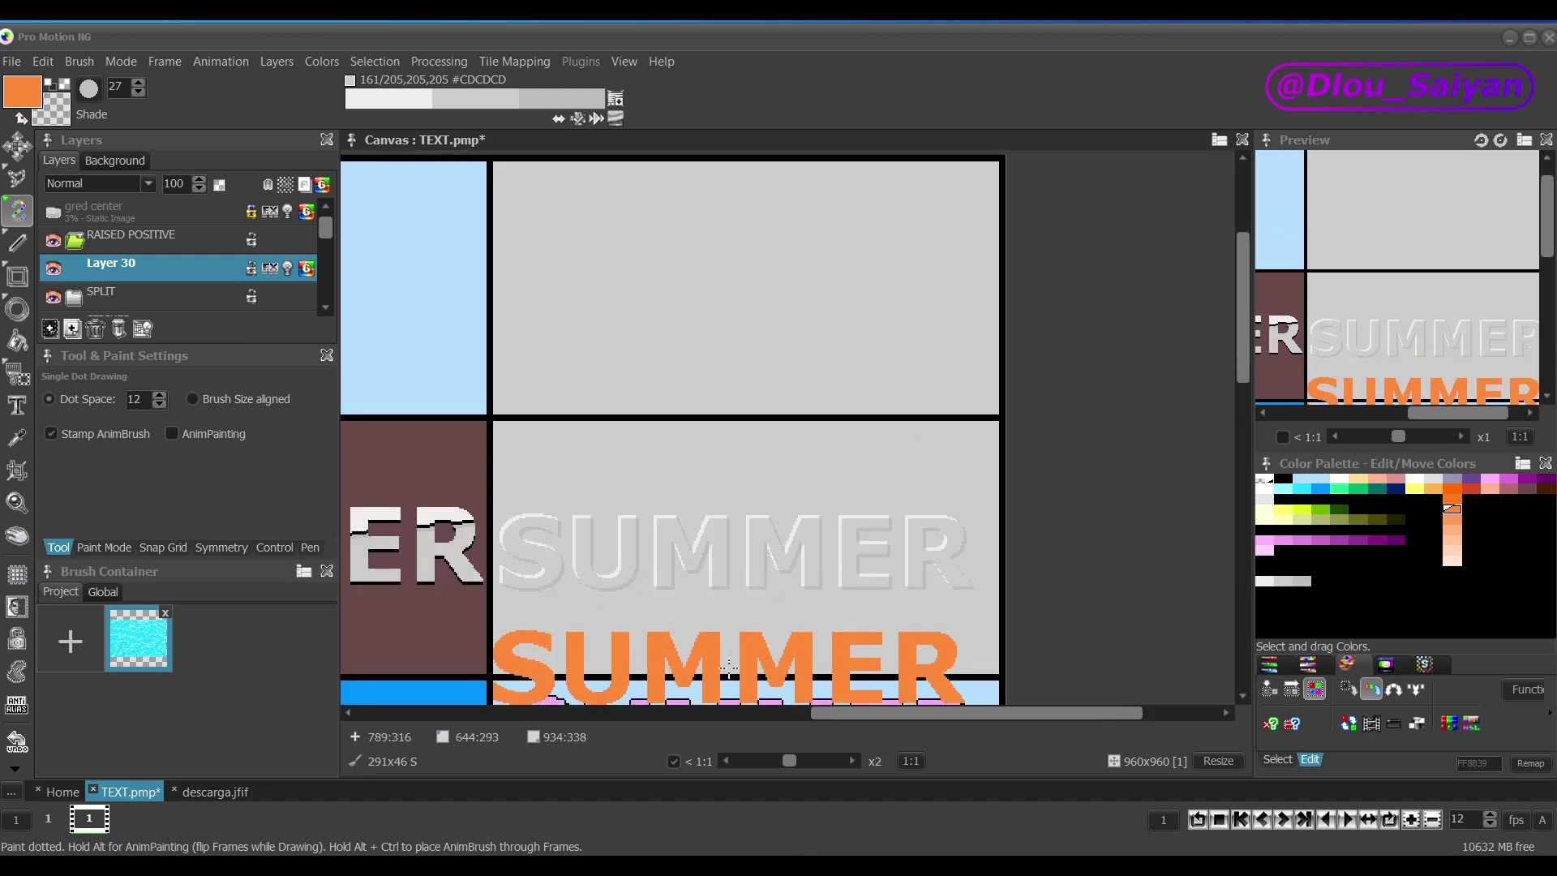
pyautogui.scroll(-1, 728, 667)
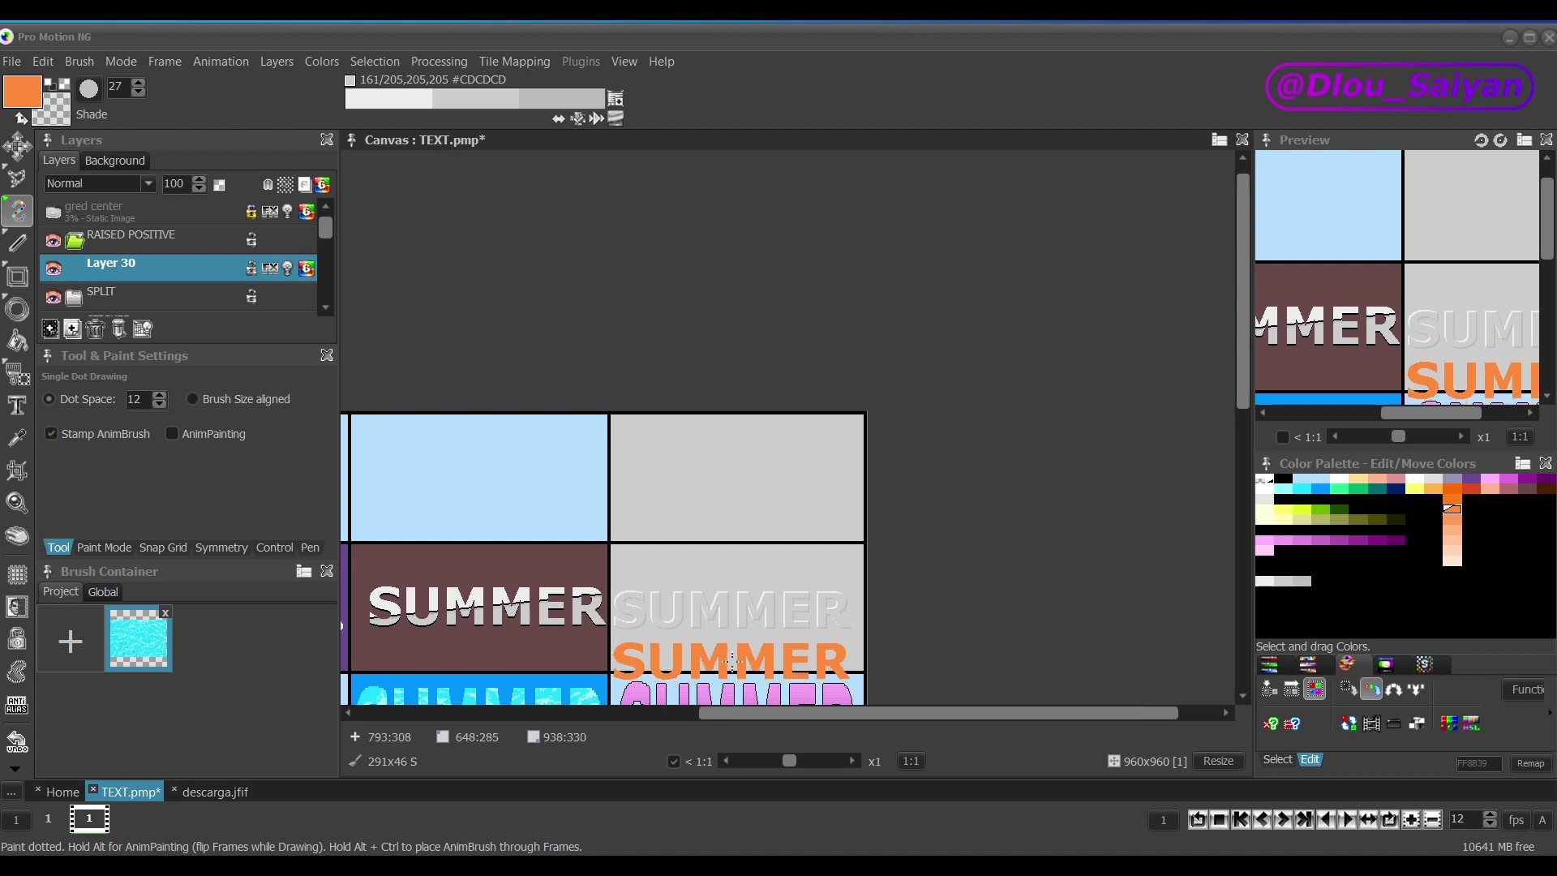
# Add a layer group named RAISED NEGATIVE above RAISED POSITIVE and create a new layer inside it.
pyautogui.click(95, 328)
pyautogui.click(72, 329)
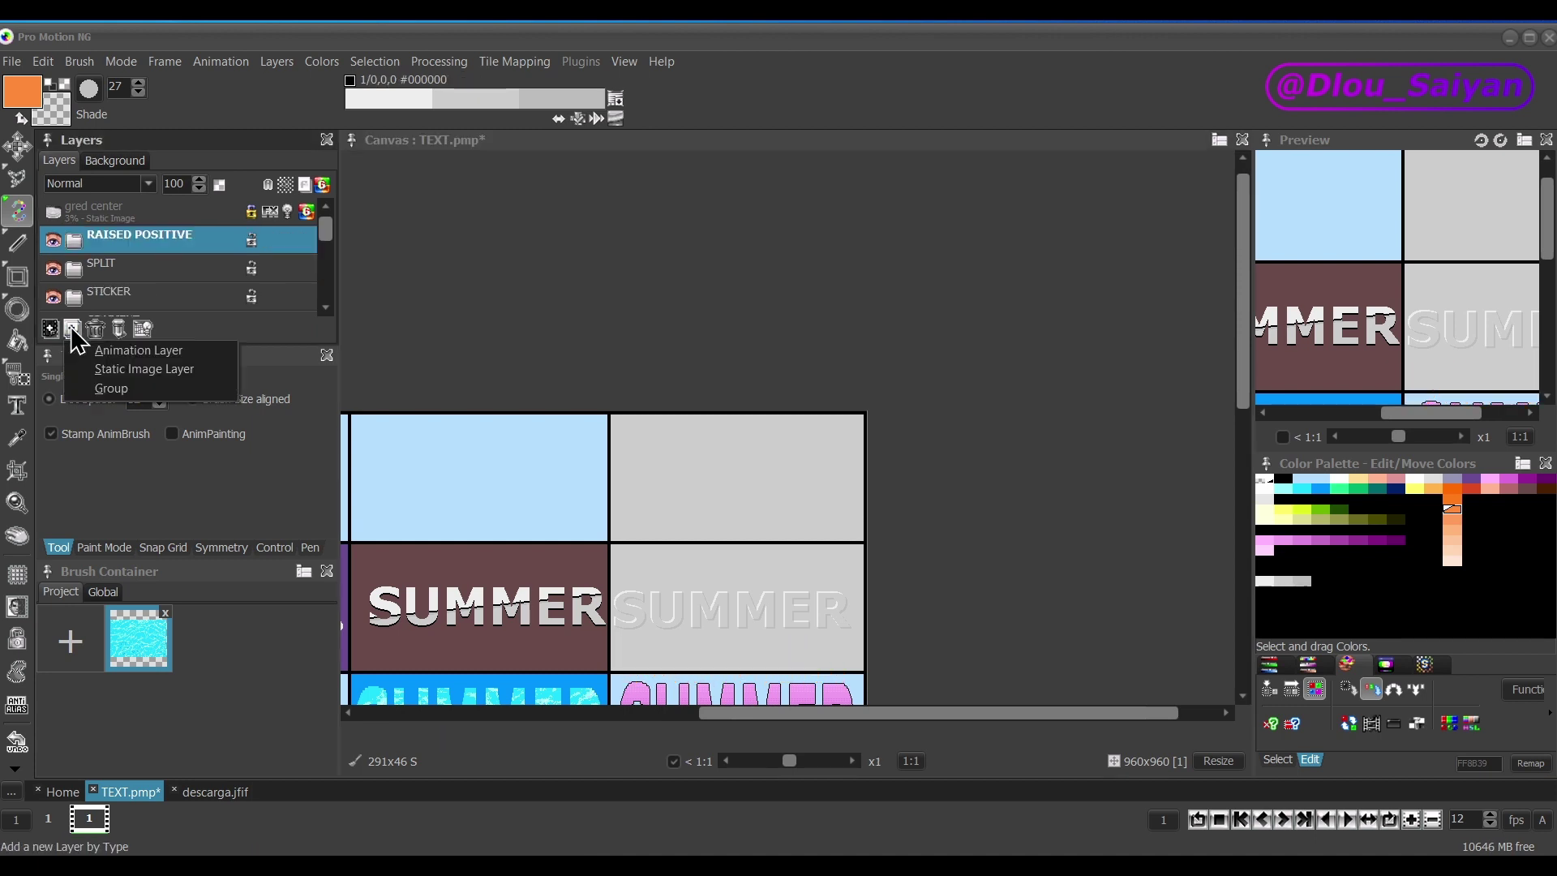
pyautogui.click(138, 369)
# Define palette color 163 as gray BDBDBD and add it as the fourth slot of the gray gradient, keeping that gradient selected.
pyautogui.click(615, 103)
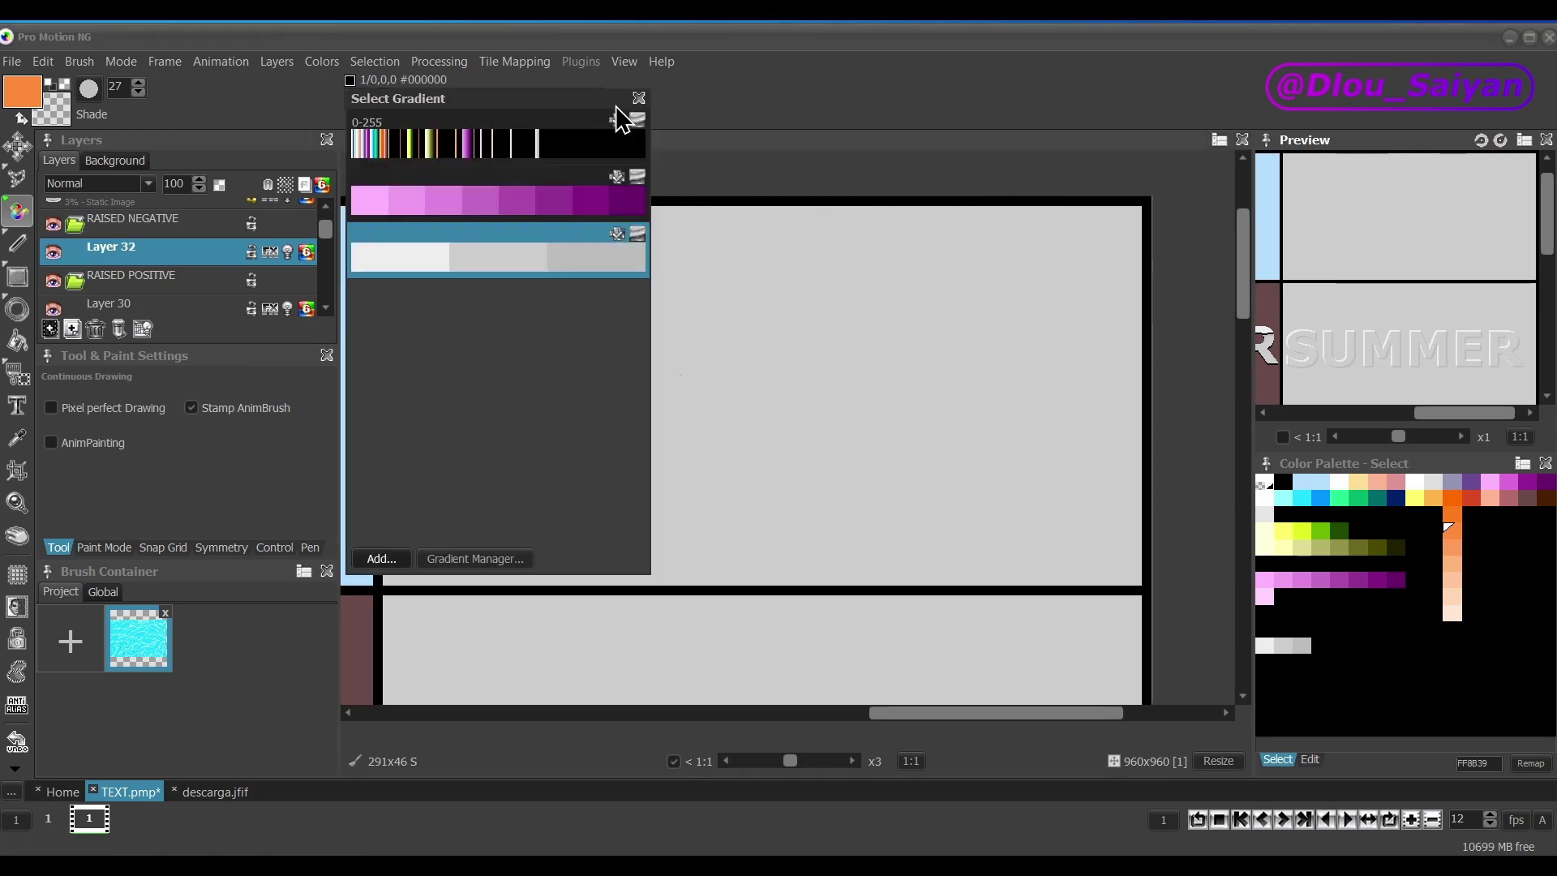
pyautogui.click(475, 559)
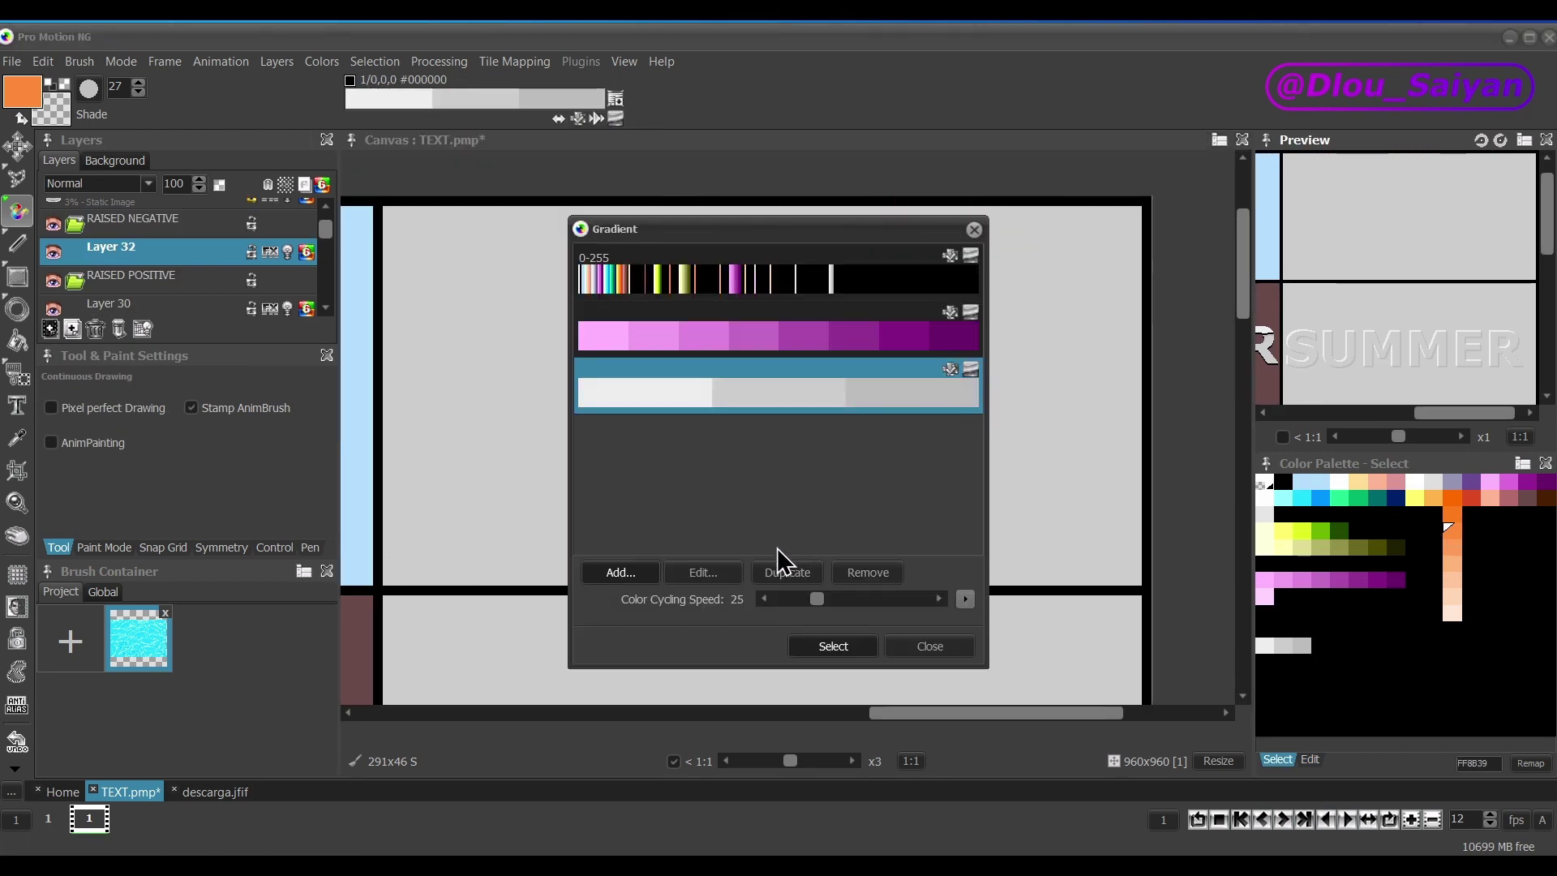
pyautogui.click(730, 576)
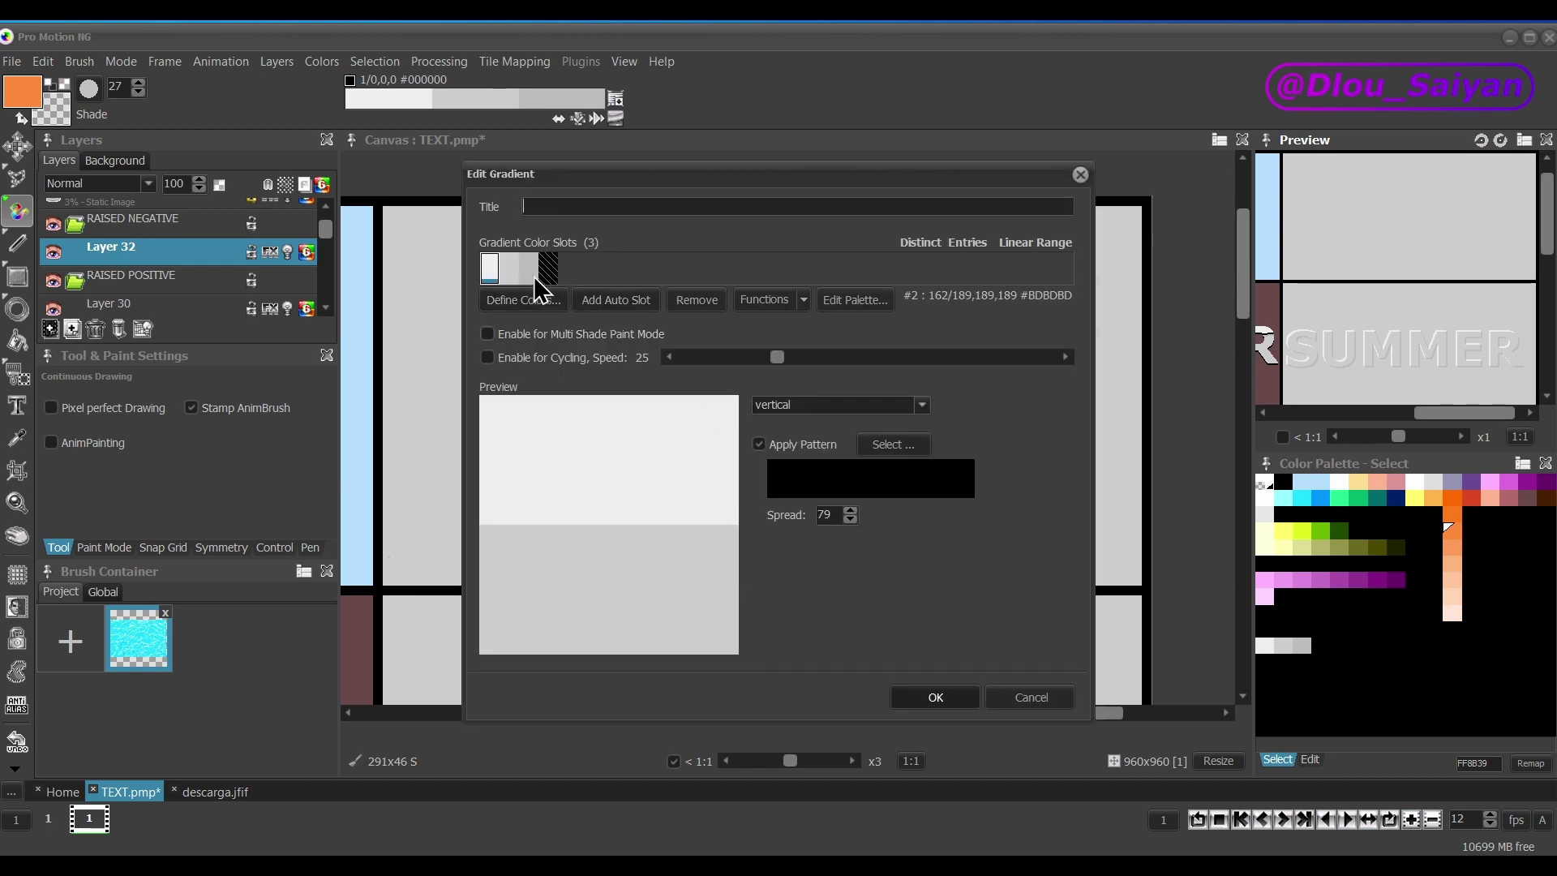
pyautogui.click(540, 303)
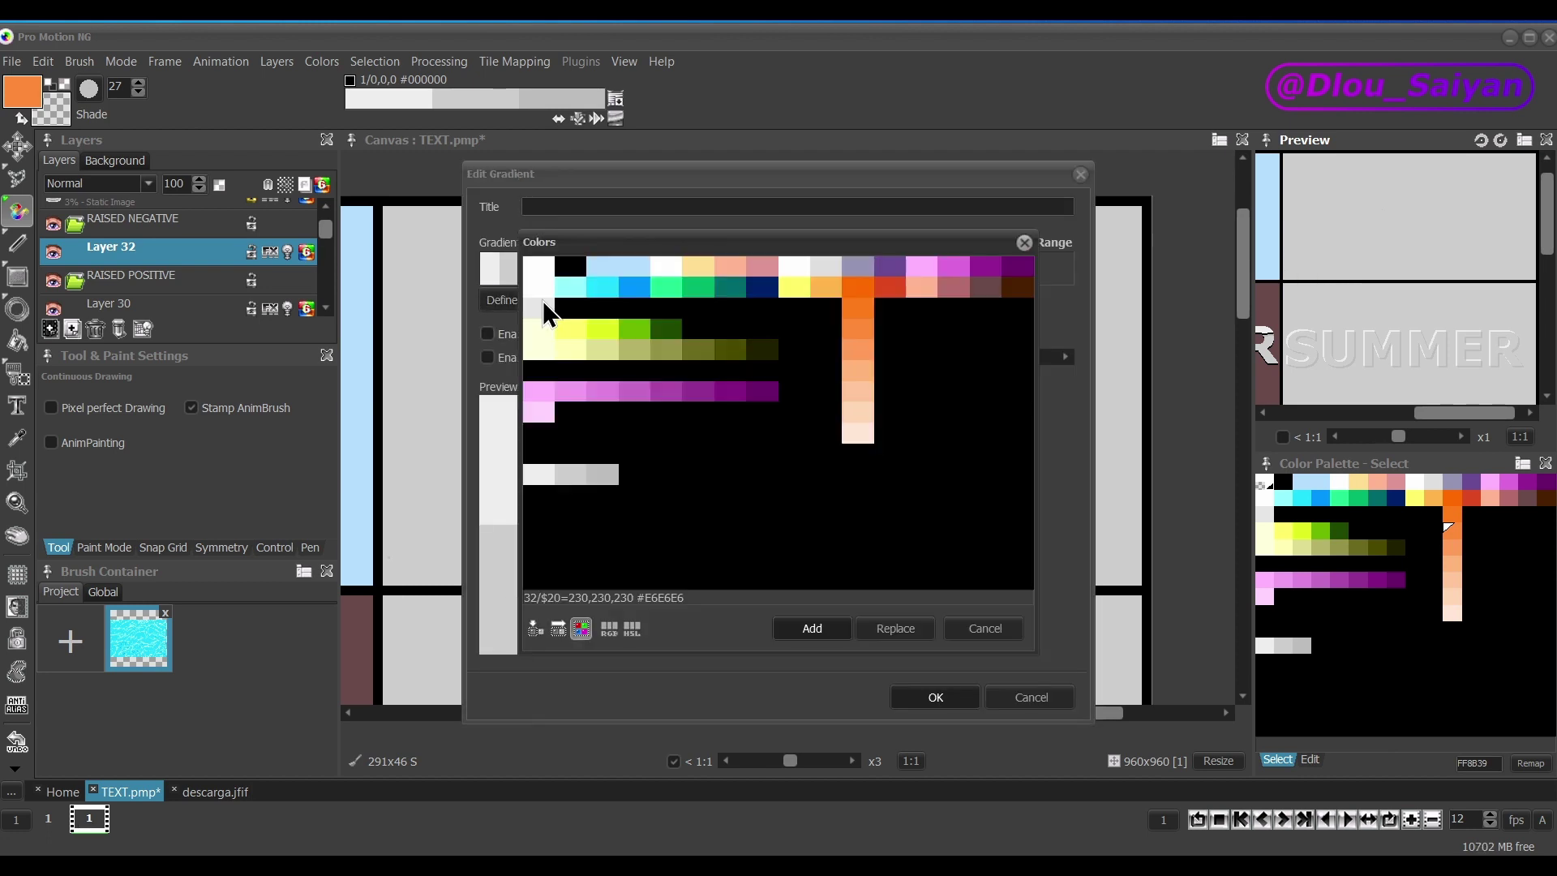
pyautogui.doubleClick(630, 474)
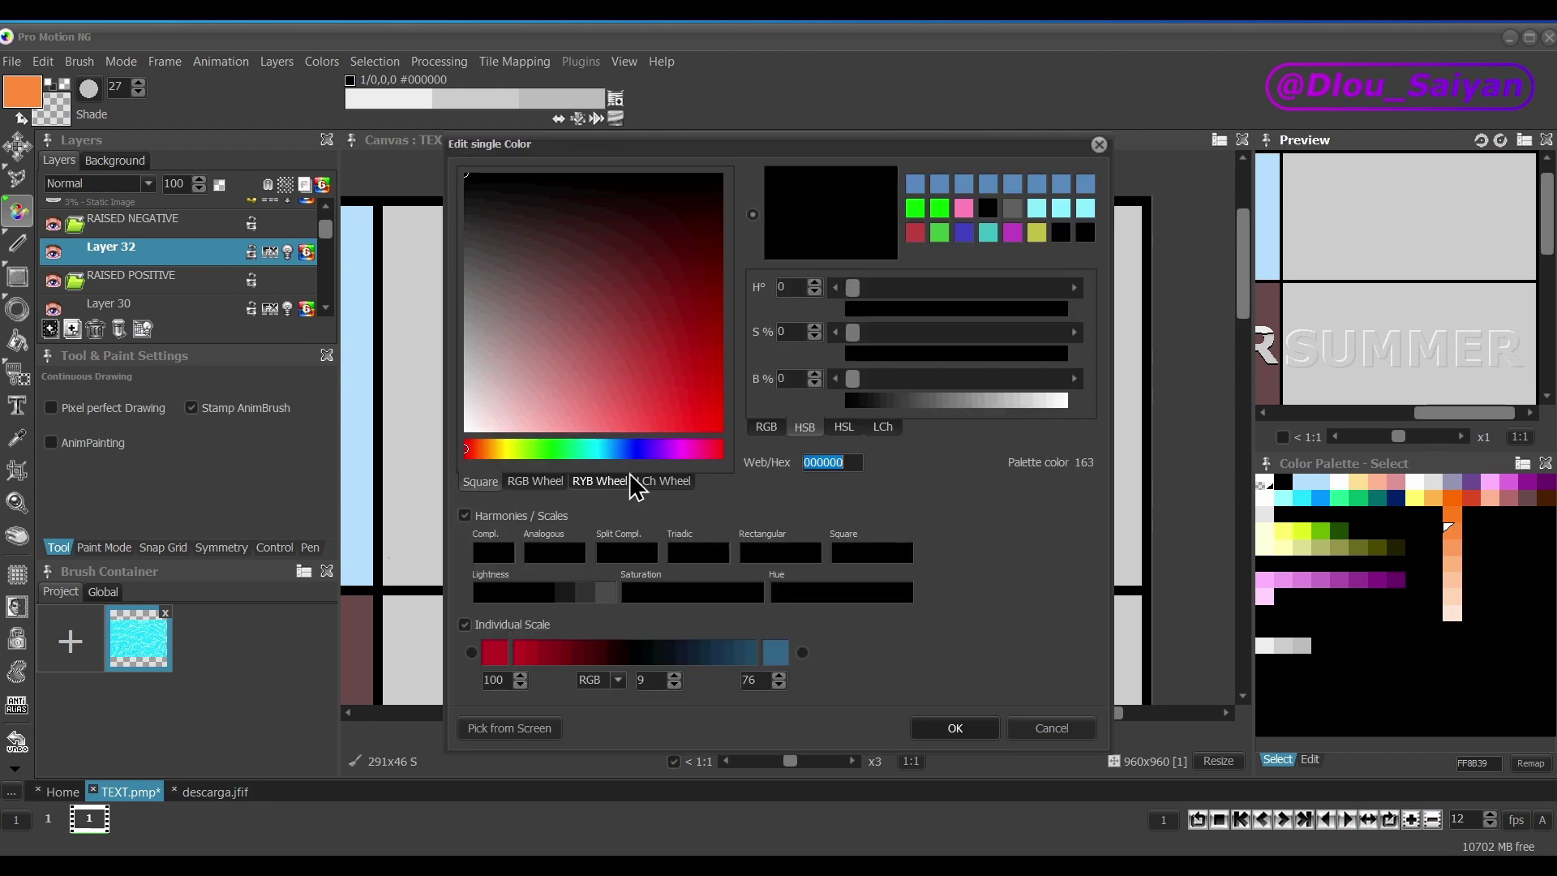
pyautogui.click(467, 370)
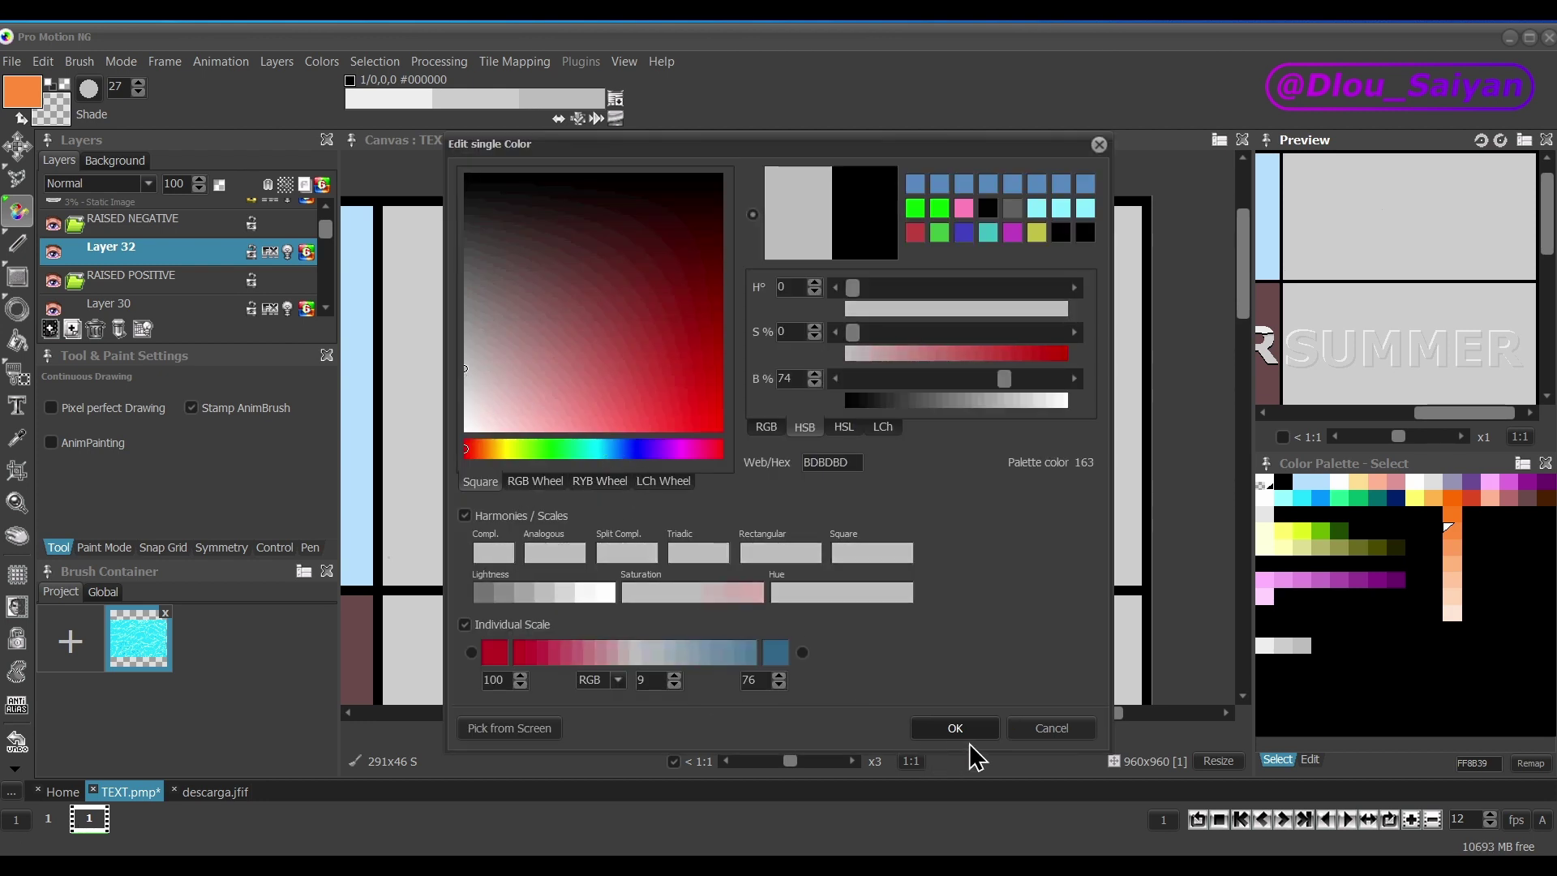
pyautogui.click(969, 731)
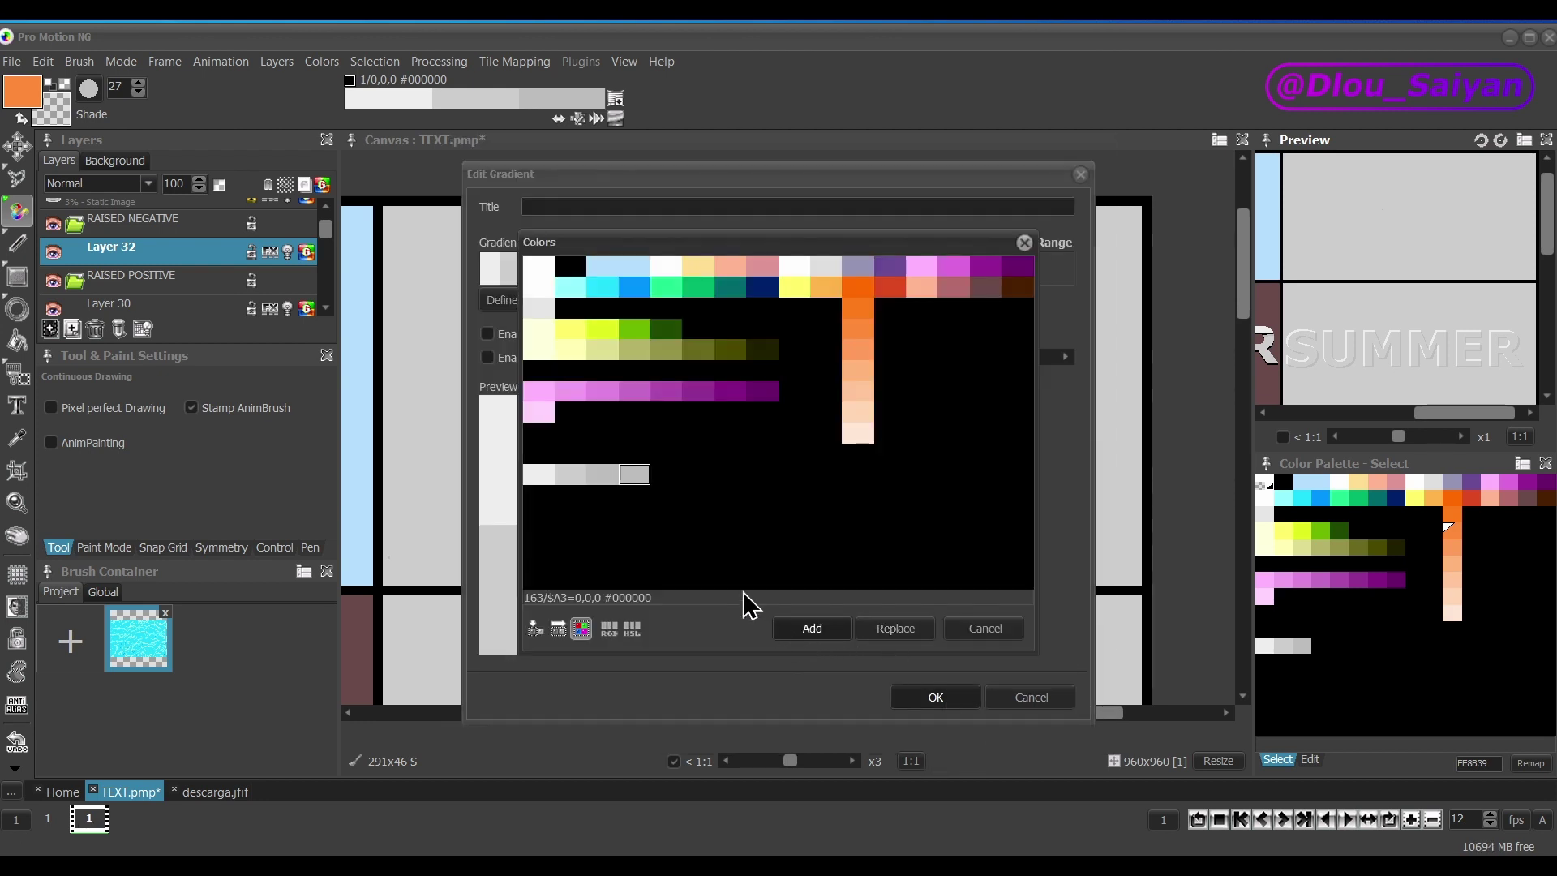
pyautogui.click(799, 630)
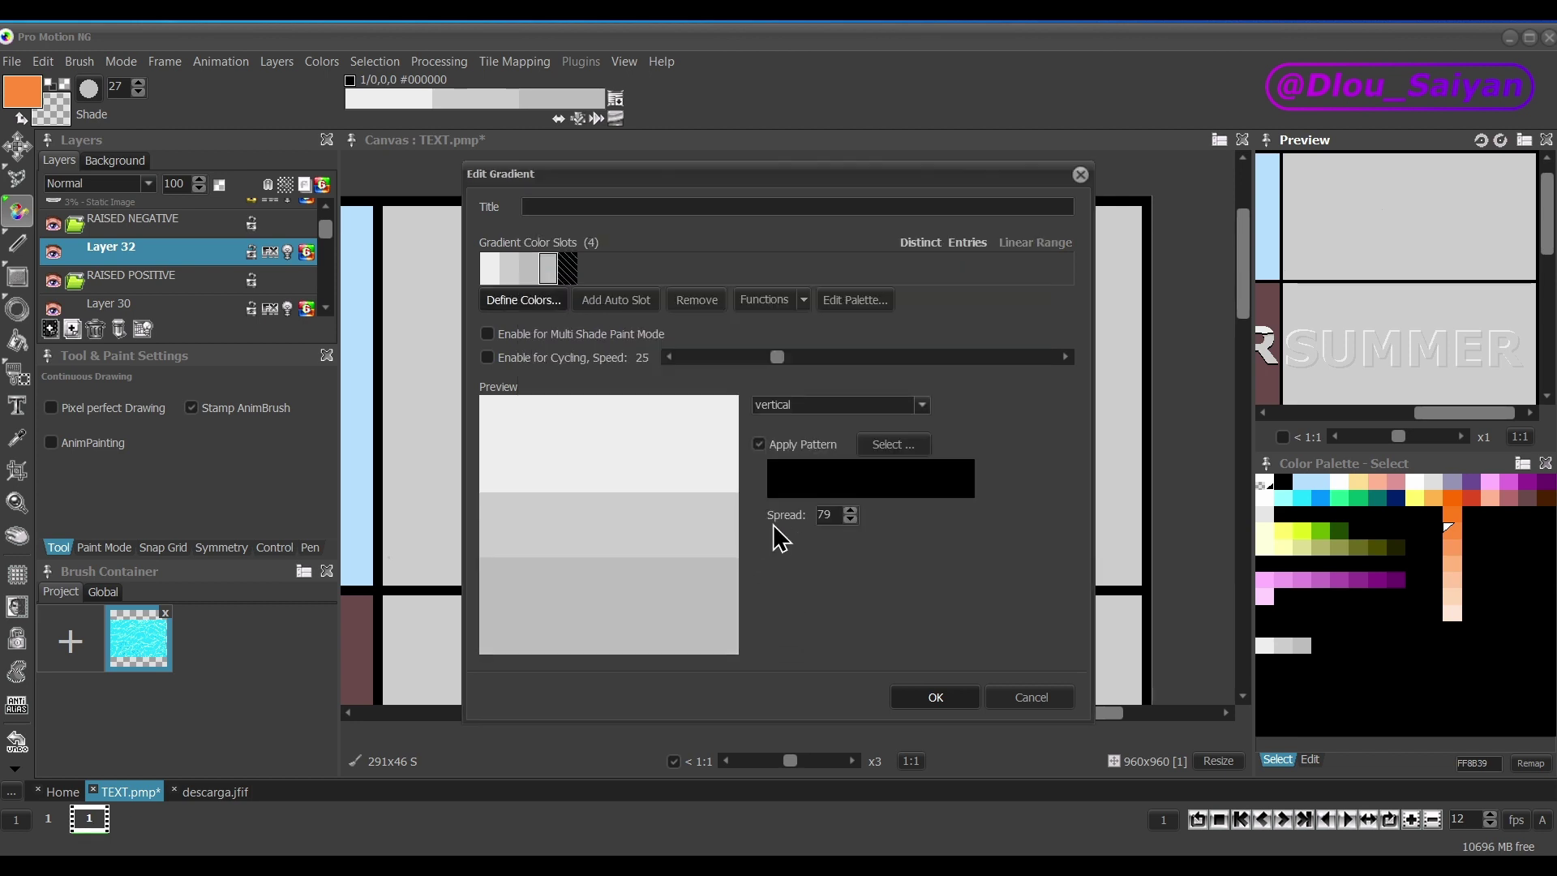
pyautogui.click(912, 699)
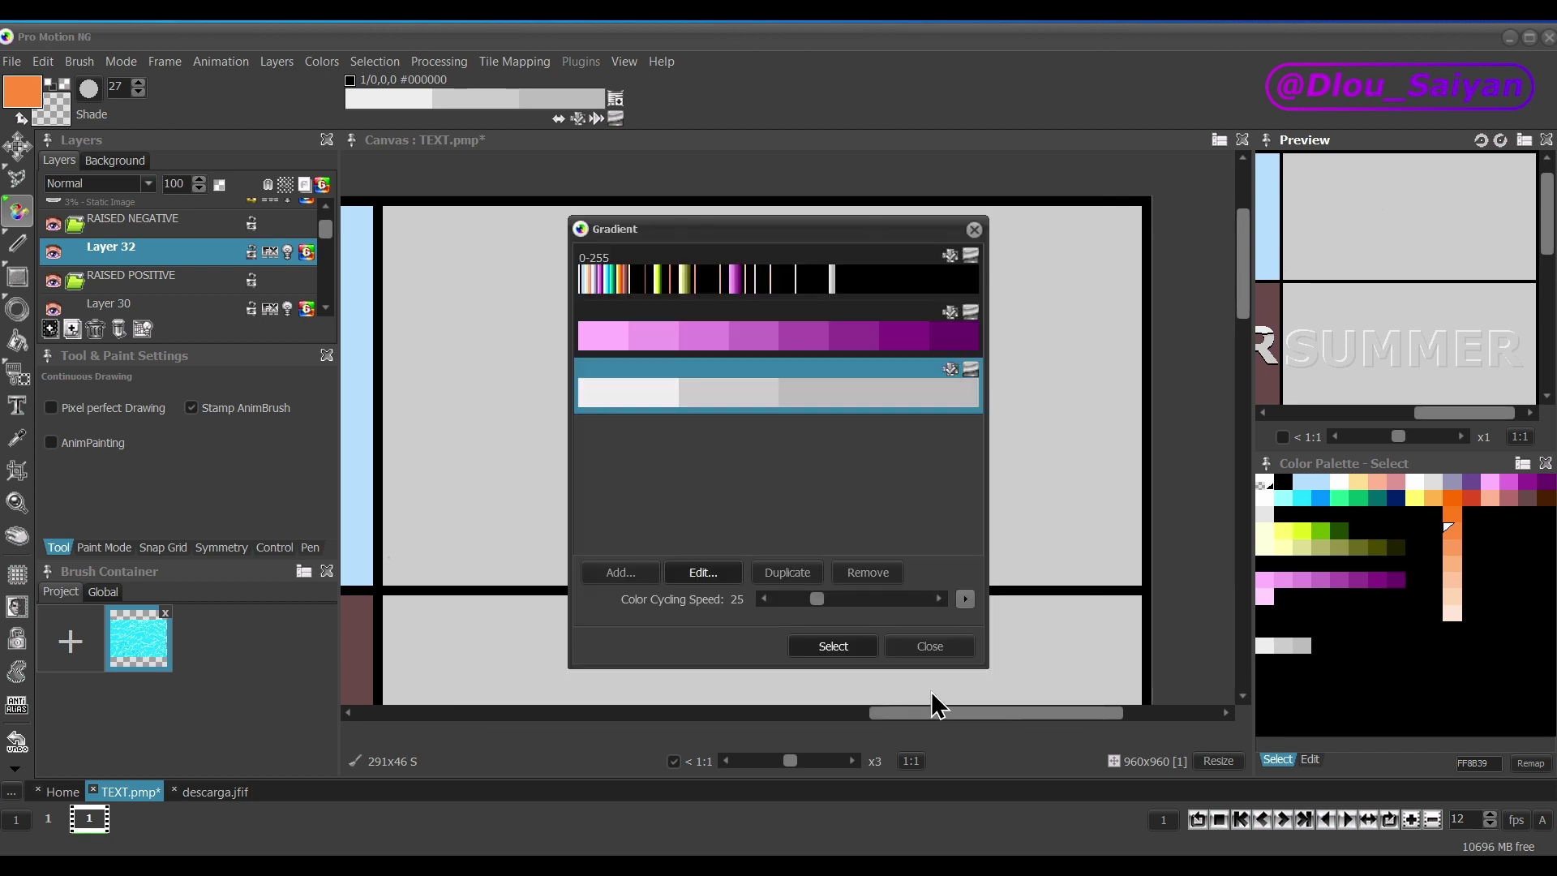
pyautogui.click(836, 648)
# Darken palette color 163, the last gray of the gradient, to B4B4B4.
pyautogui.doubleClick(1322, 643)
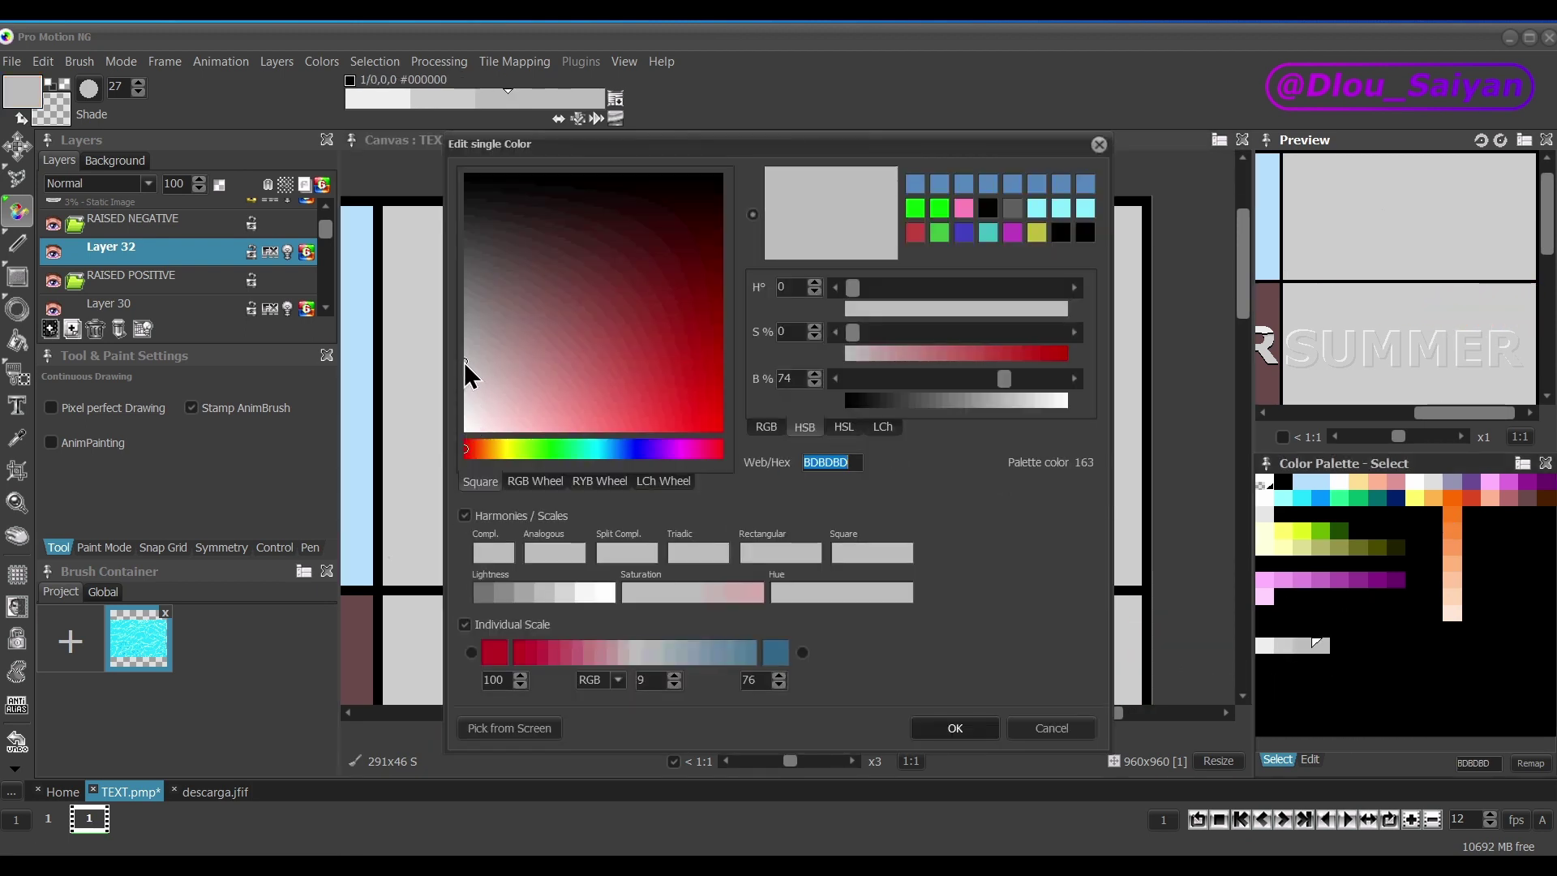
pyautogui.moveTo(466, 365); pyautogui.dragTo(462, 355)
pyautogui.click(939, 734)
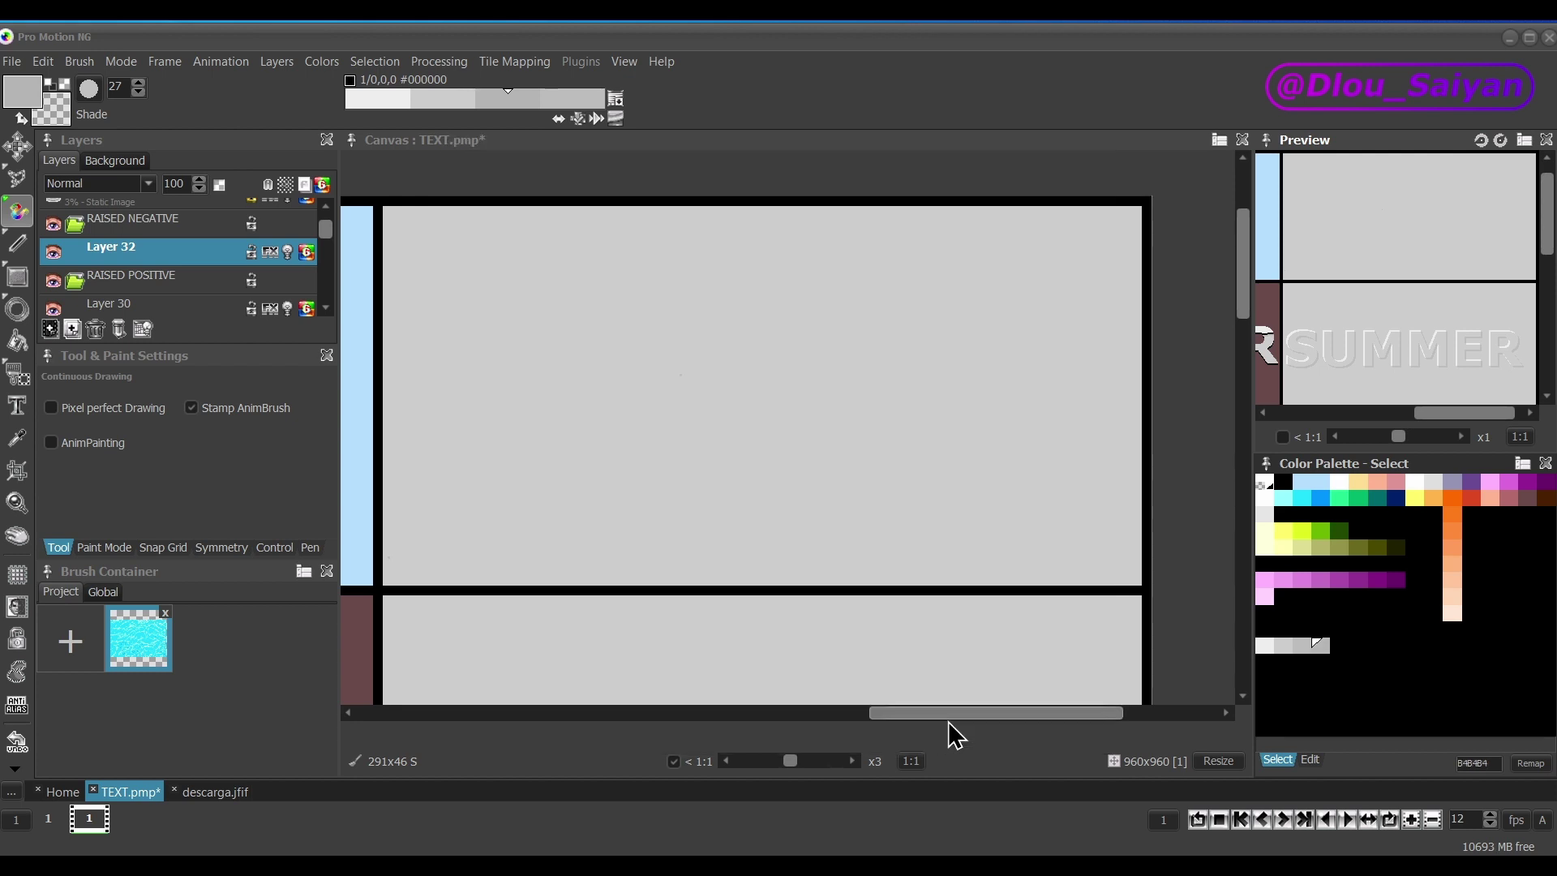
# Pick black for the brush preview and engrave a large SUMMER in the upper gray cell with offset lighter and darker stamps.
pyautogui.click(1340, 675)
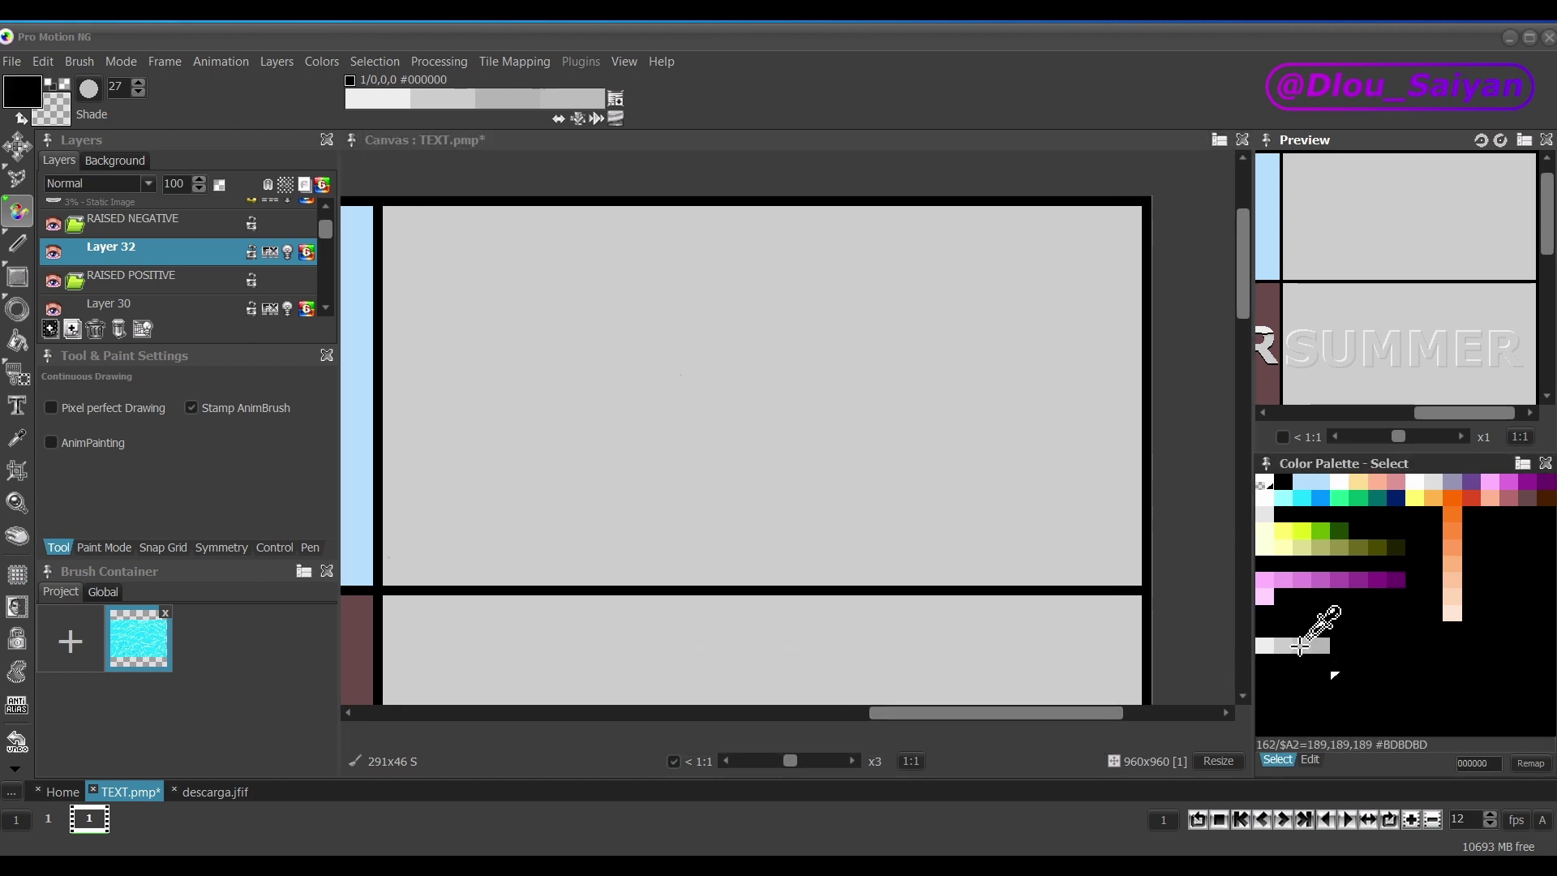
pyautogui.scroll(2, 806, 474)
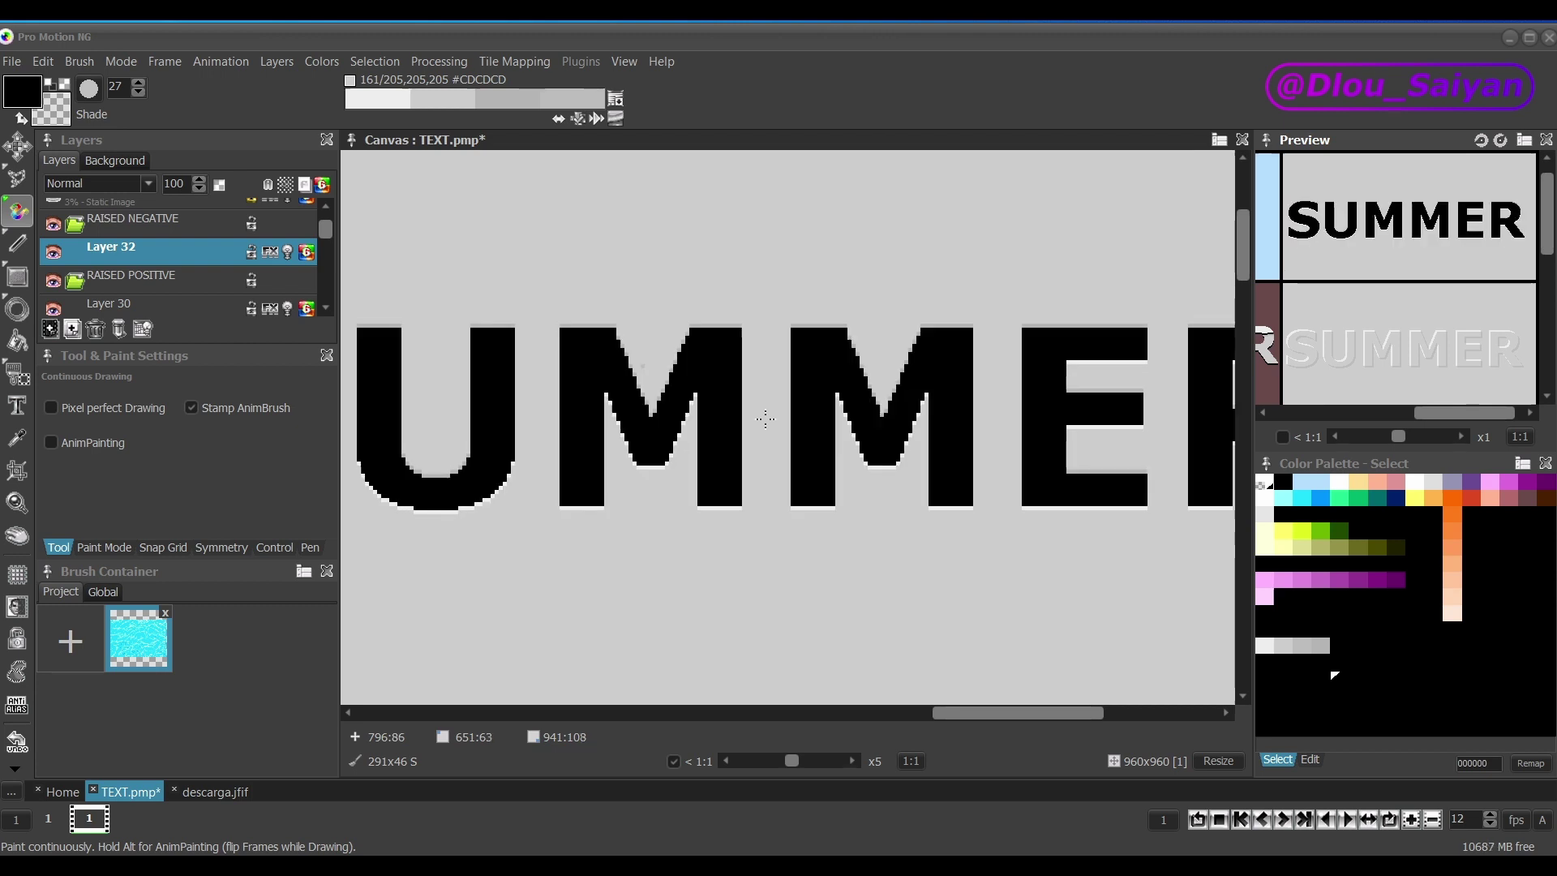
pyautogui.scroll(-4, 766, 419)
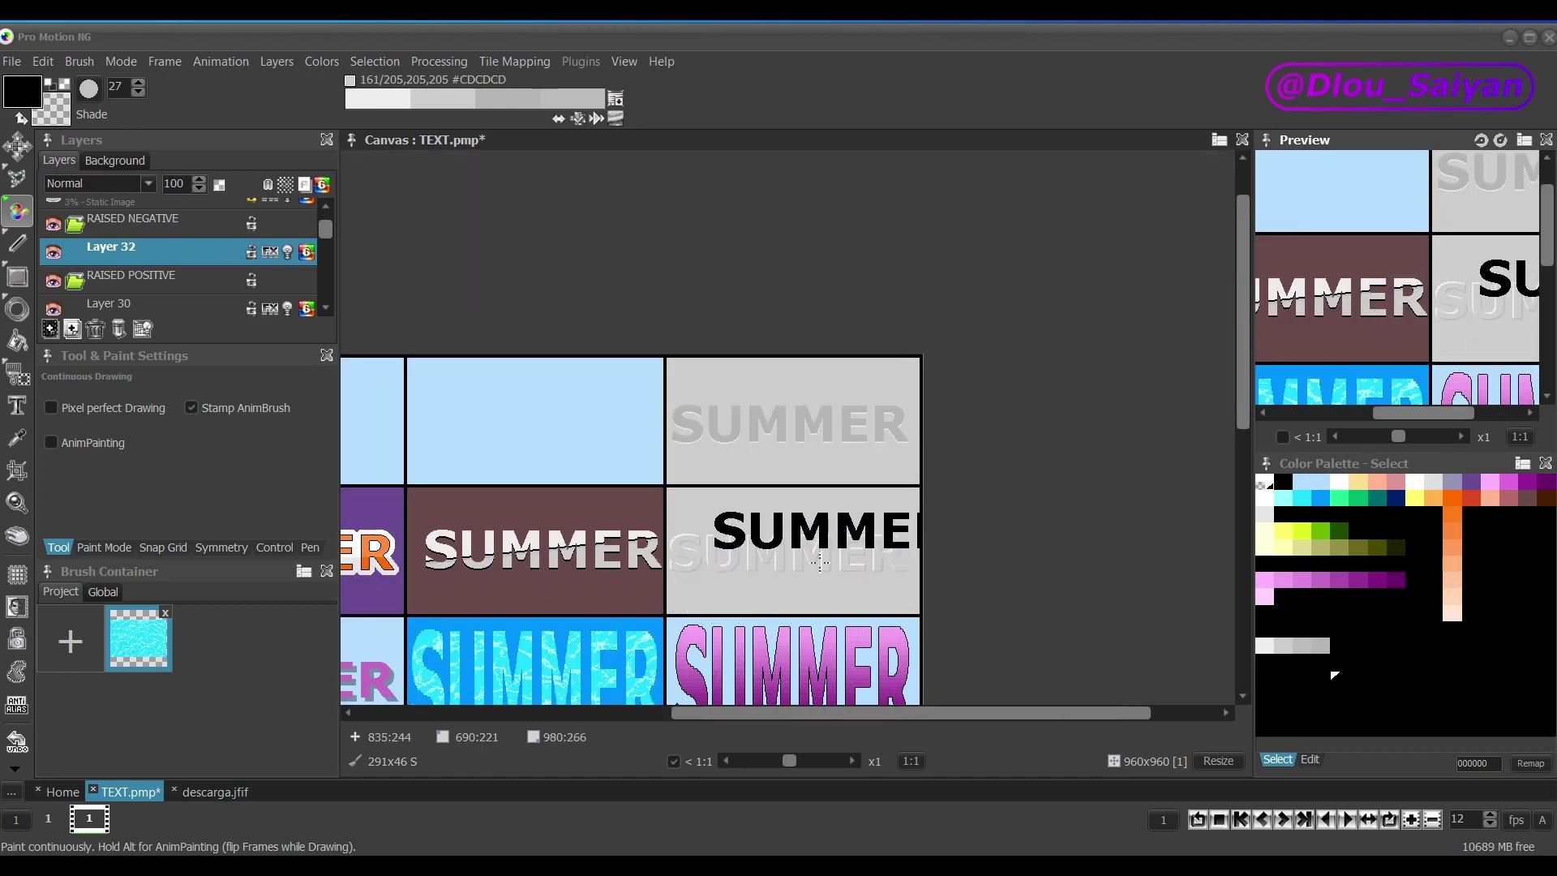
pyautogui.scroll(1, 777, 487)
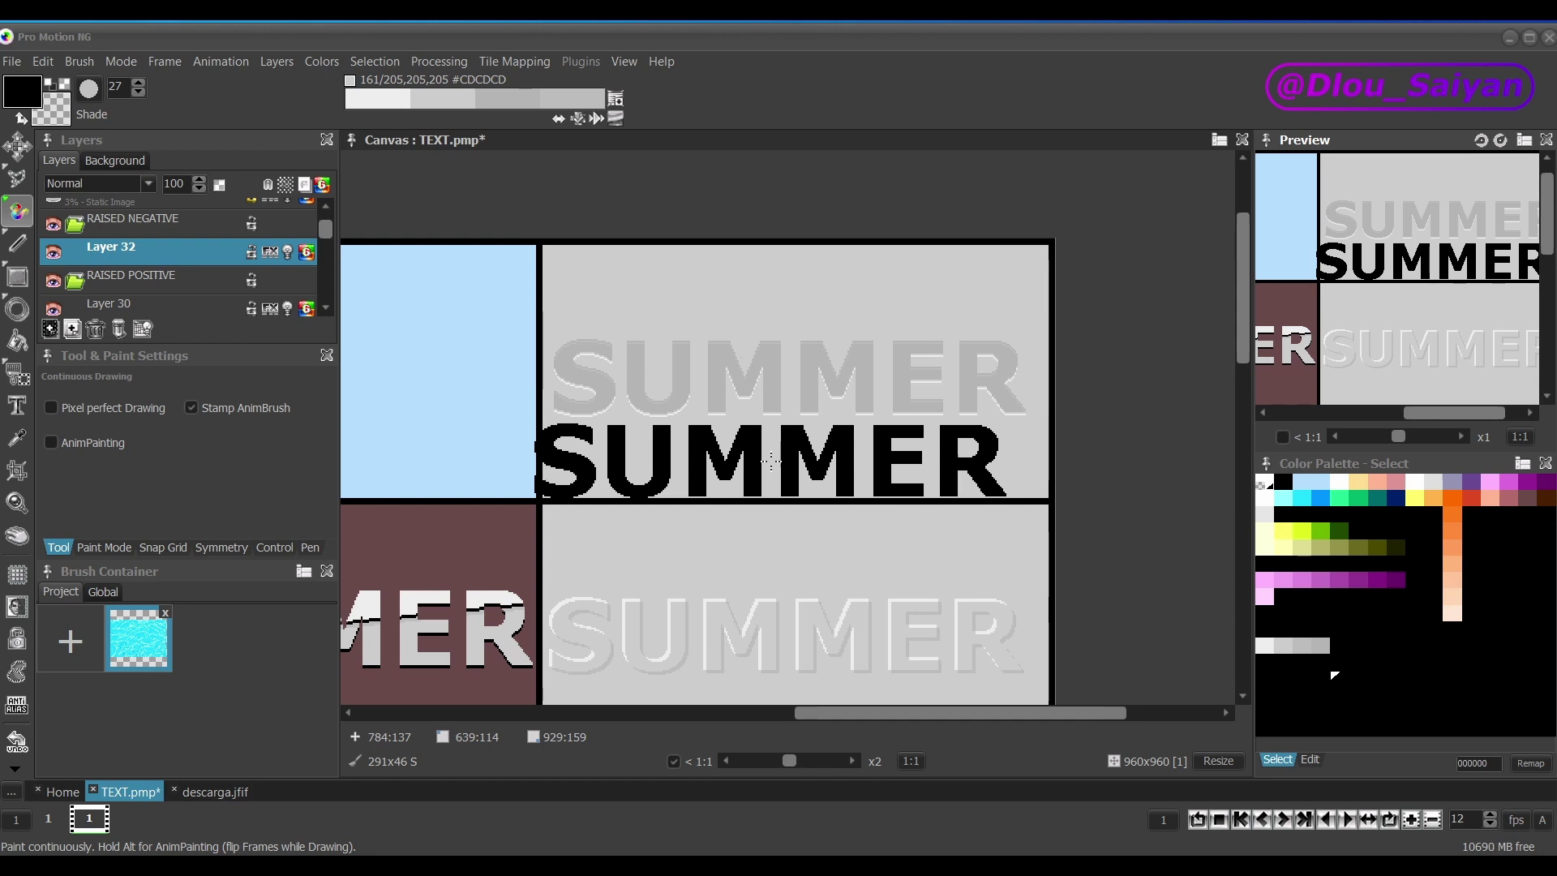
# Create a smaller SUMMER text brush of 82x12 pixels and engrave it below the large SUMMER, near the cell's lower-left corner.
pyautogui.press('t')
pyautogui.press('Return')
pyautogui.scroll(6, 610, 460)
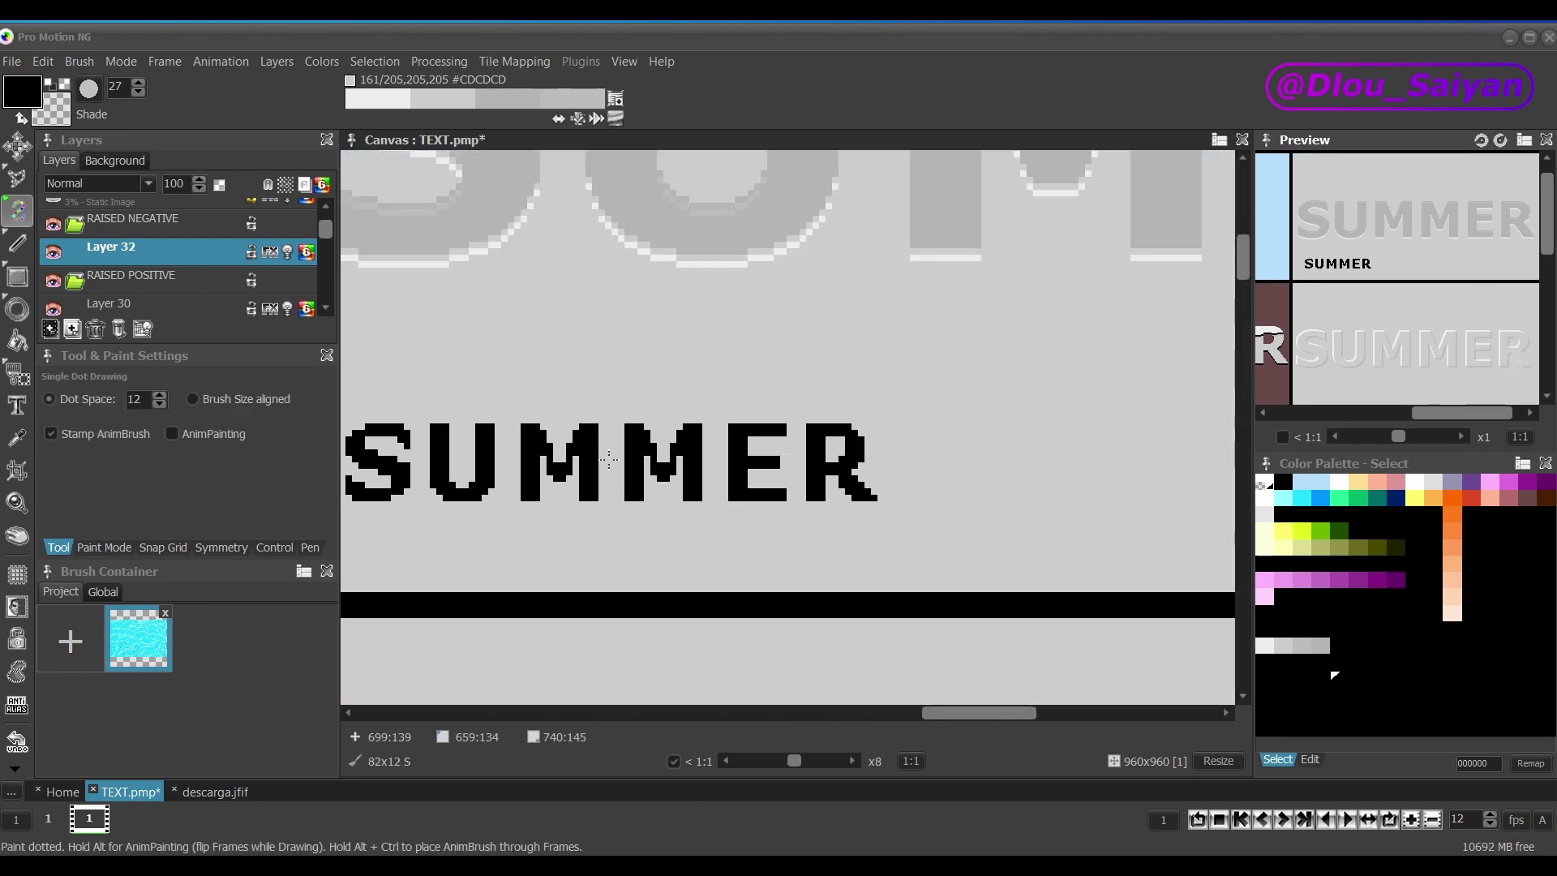
pyautogui.click(610, 460)
# Engrave two more small SUMMER texts in the same row, using diagonally offset stamps for the middle one and vertically offset stamps for the last.
pyautogui.scroll(-6, 610, 460)
pyautogui.scroll(5, 743, 418)
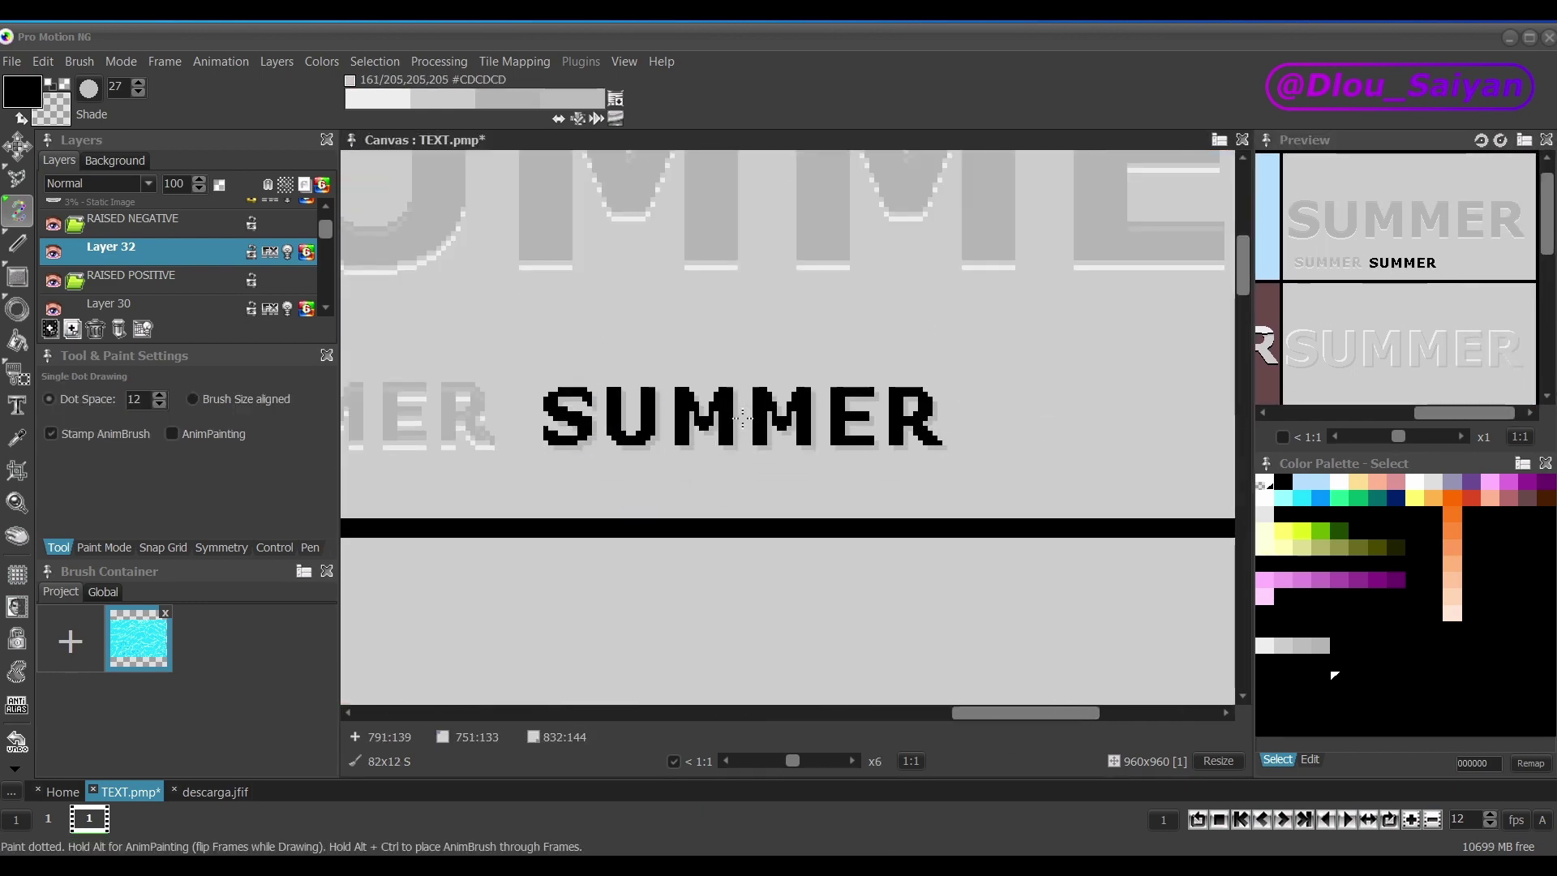
pyautogui.click(743, 418)
pyautogui.scroll(-5, 893, 434)
pyautogui.scroll(5, 893, 434)
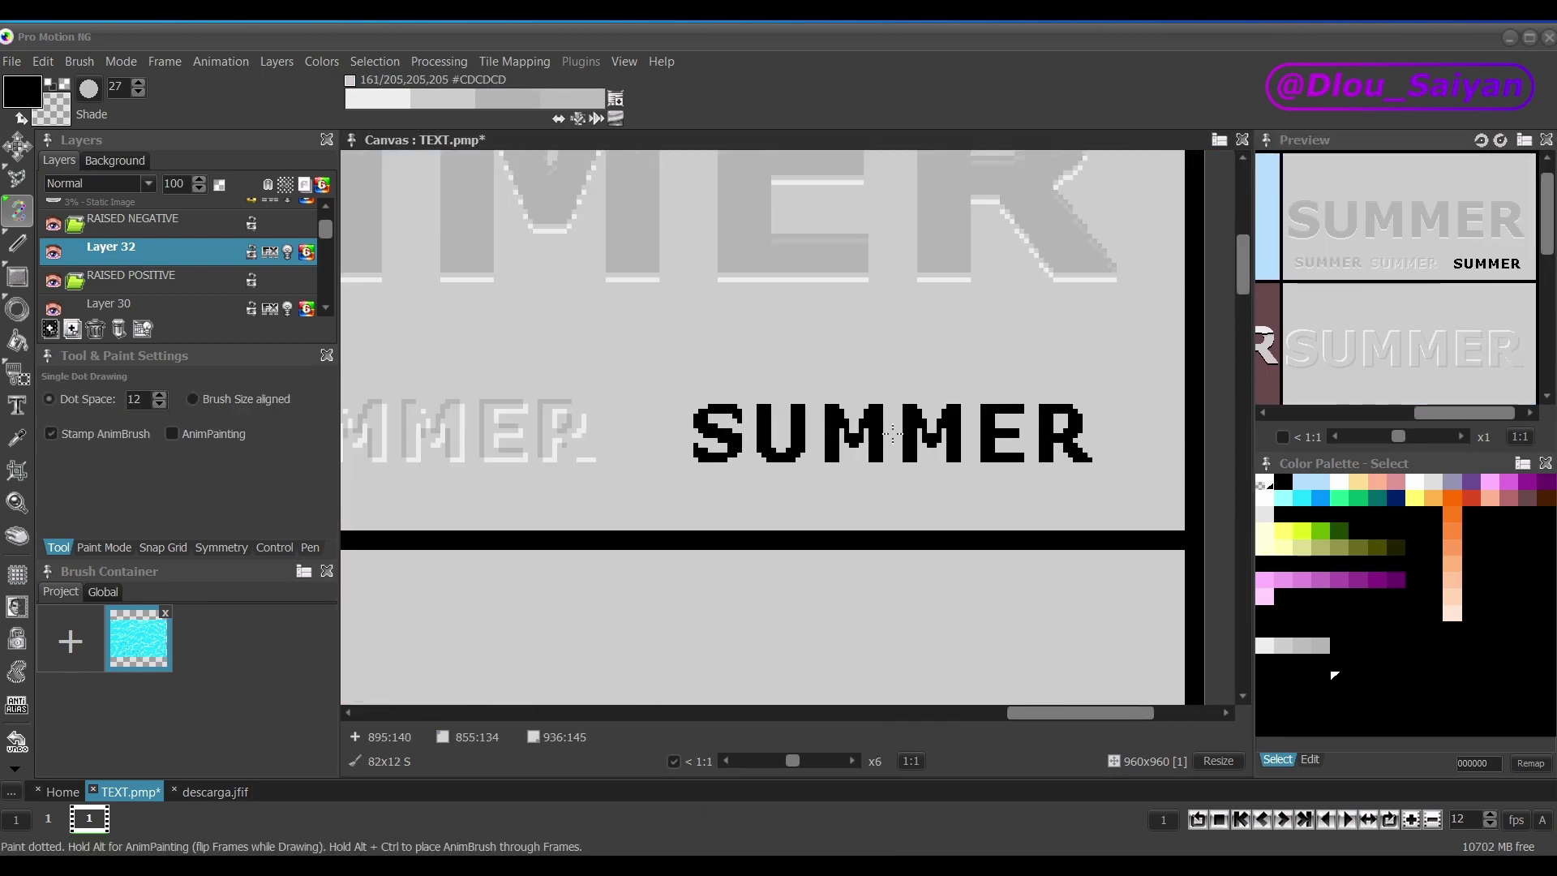
pyautogui.click(892, 434)
# Engrave a second row of three small SUMMER variations between the large SUMMER and the existing small row.
pyautogui.scroll(2, 965, 421)
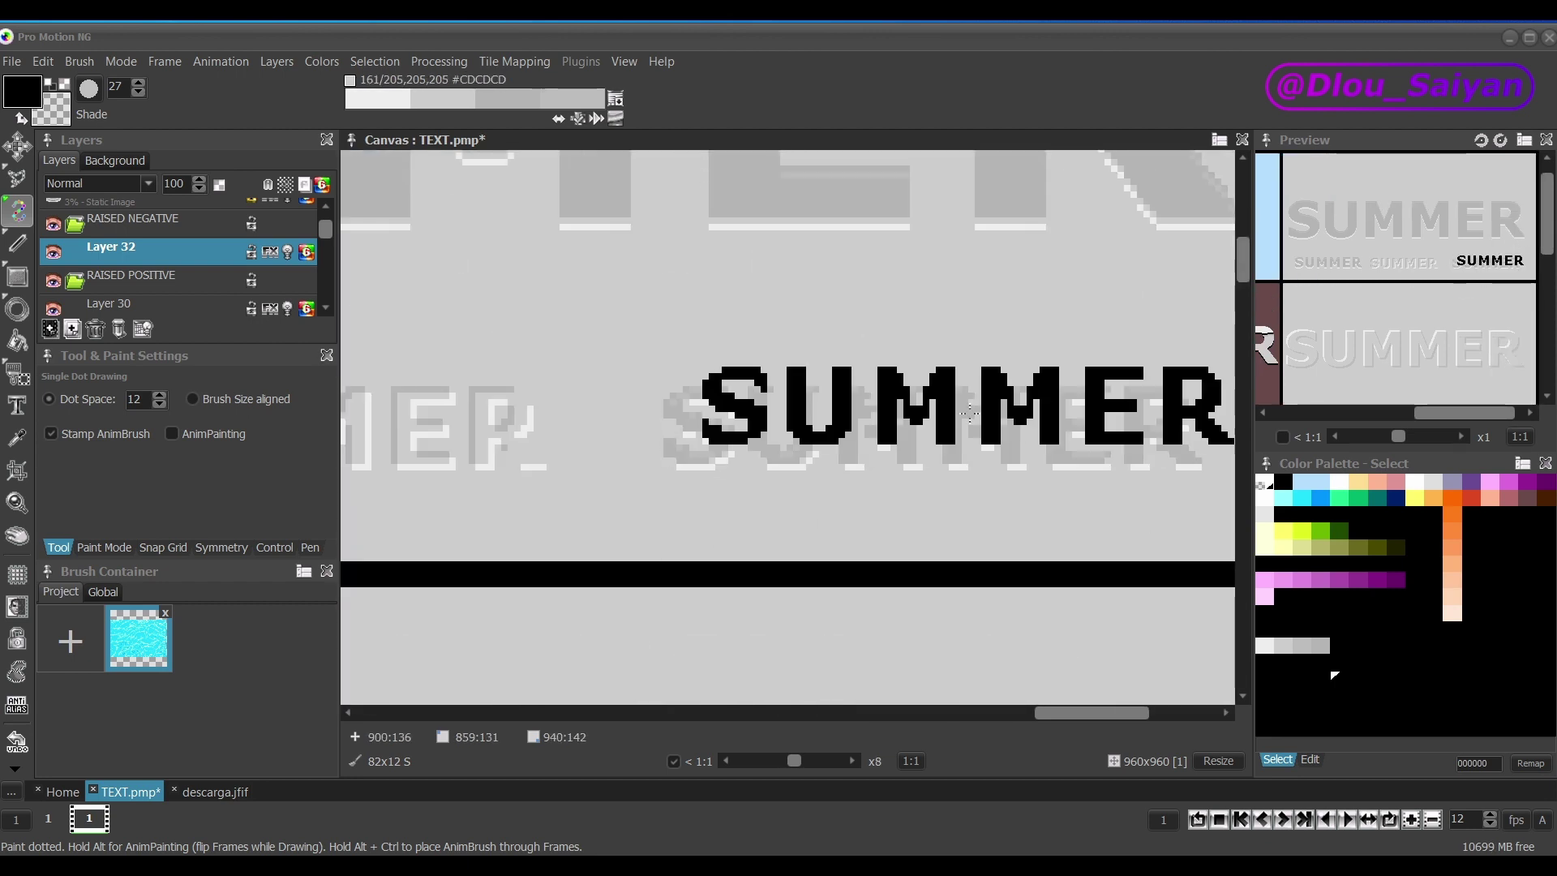
pyautogui.scroll(-3, 932, 422)
pyautogui.scroll(3, 508, 406)
pyautogui.click(655, 459)
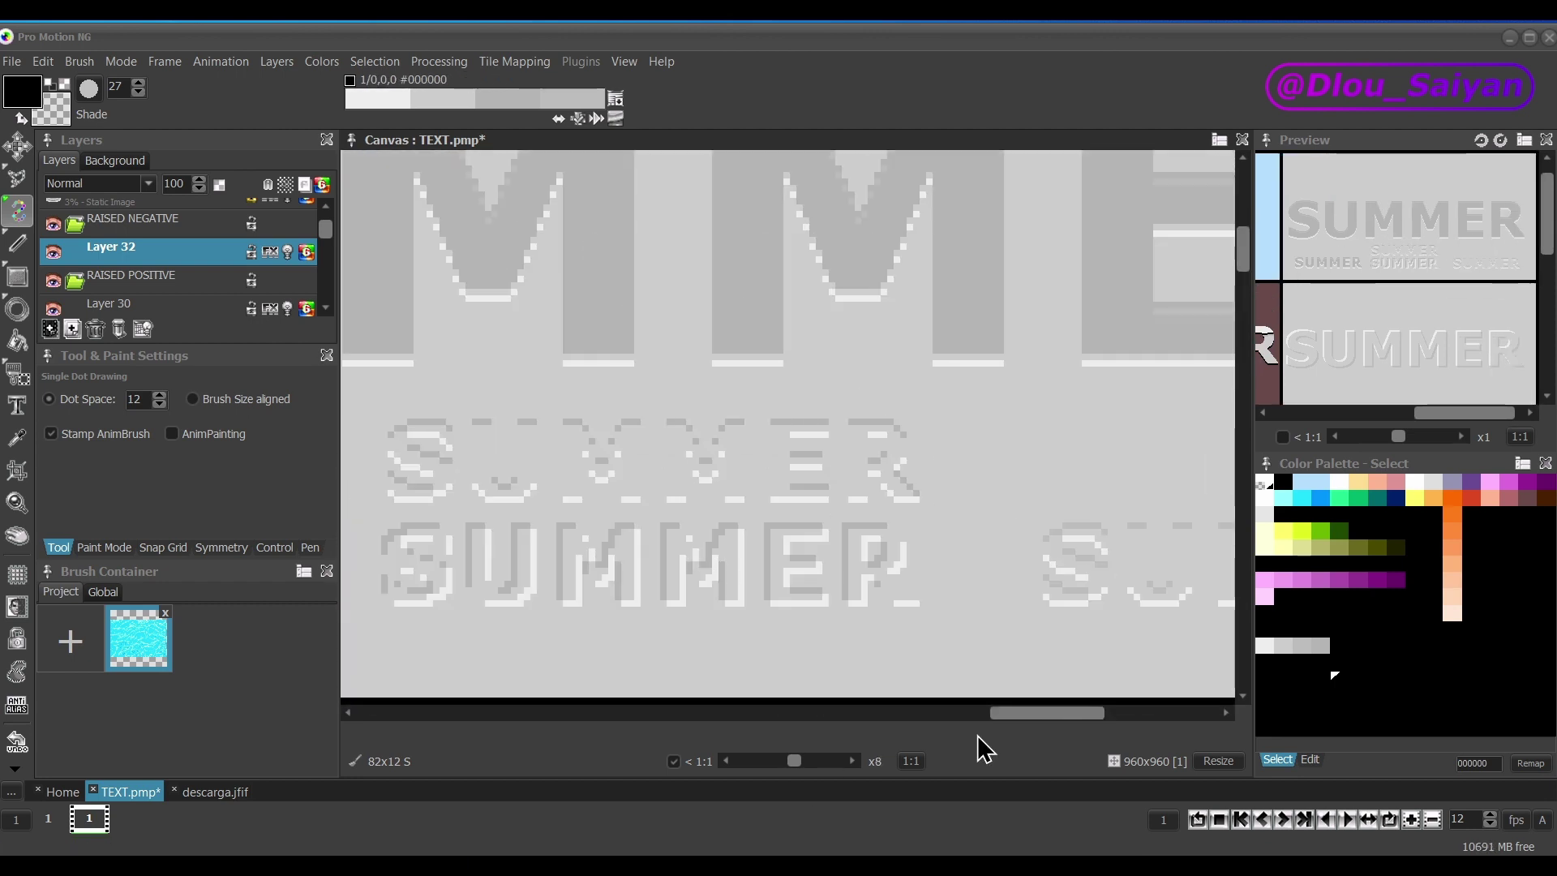
pyautogui.scroll(-3, 922, 470)
pyautogui.scroll(3, 813, 564)
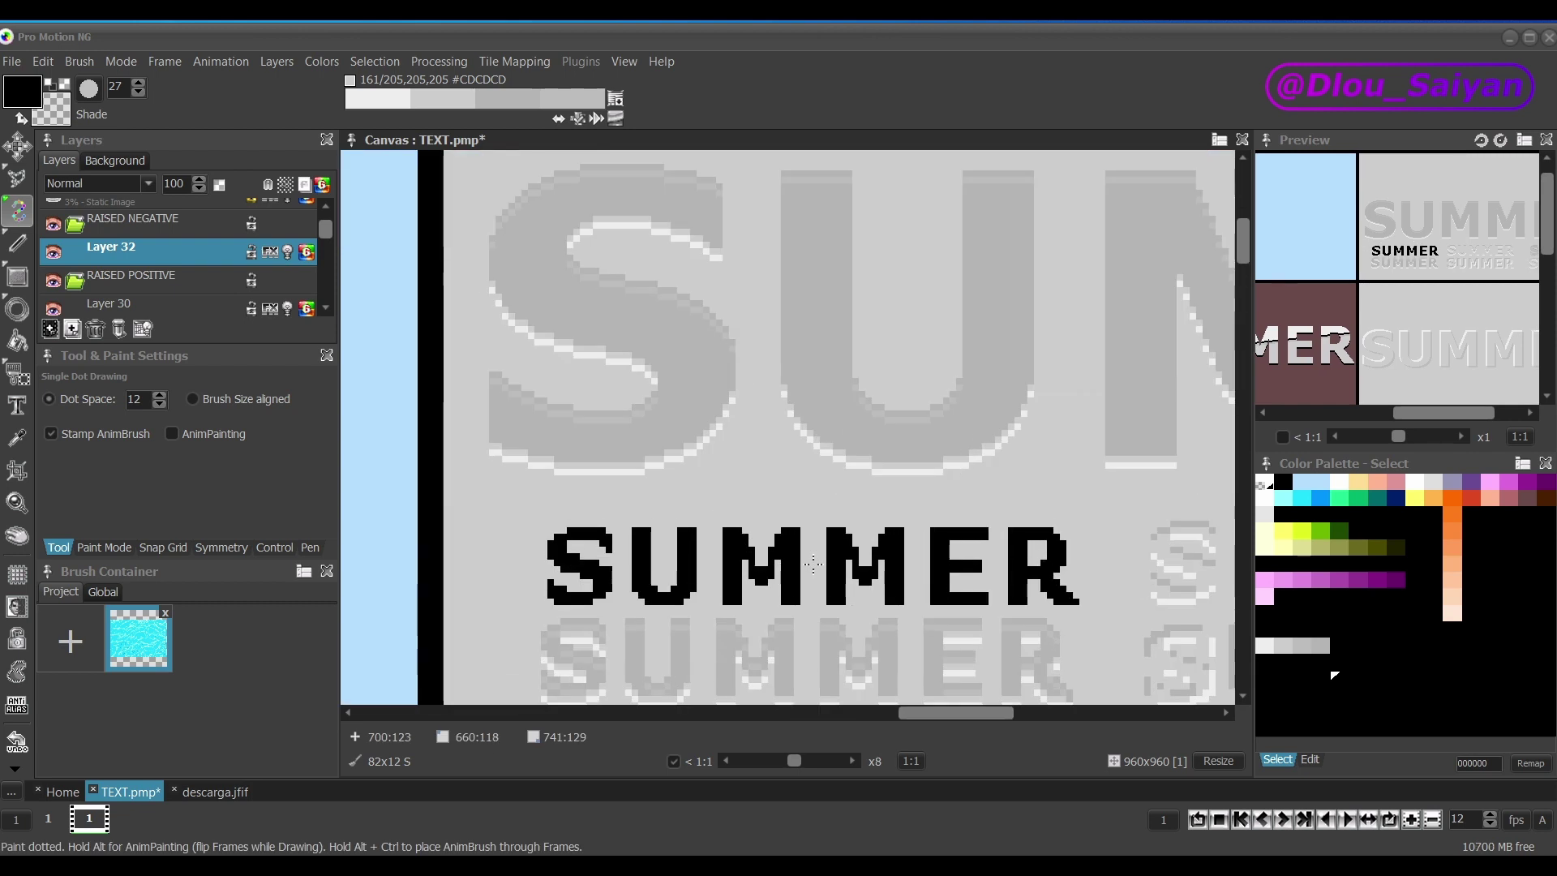
pyautogui.click(813, 563)
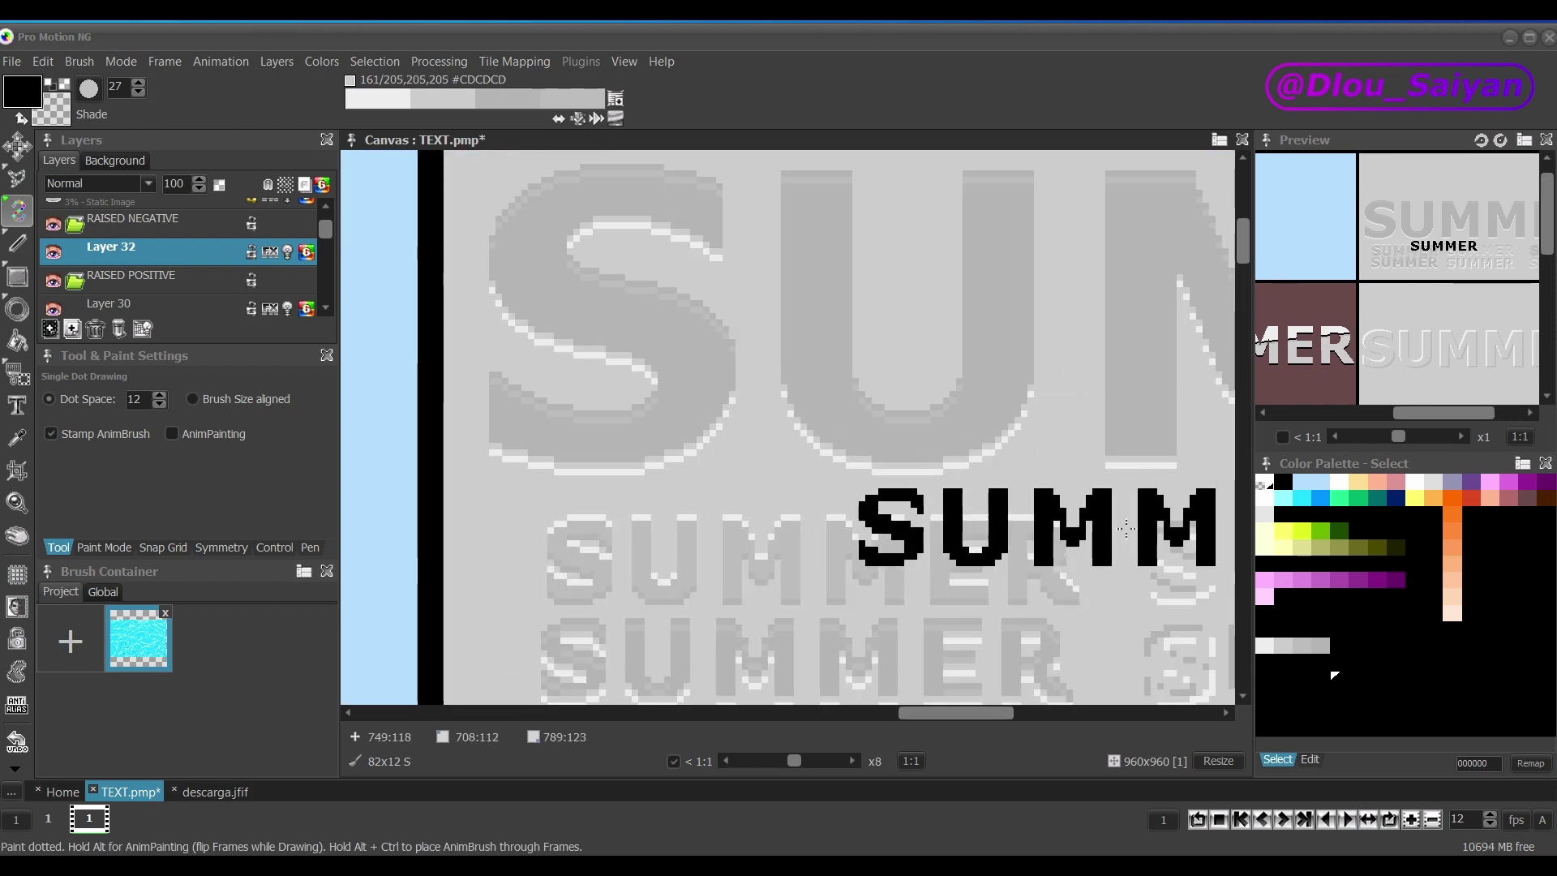
pyautogui.scroll(-3, 1127, 529)
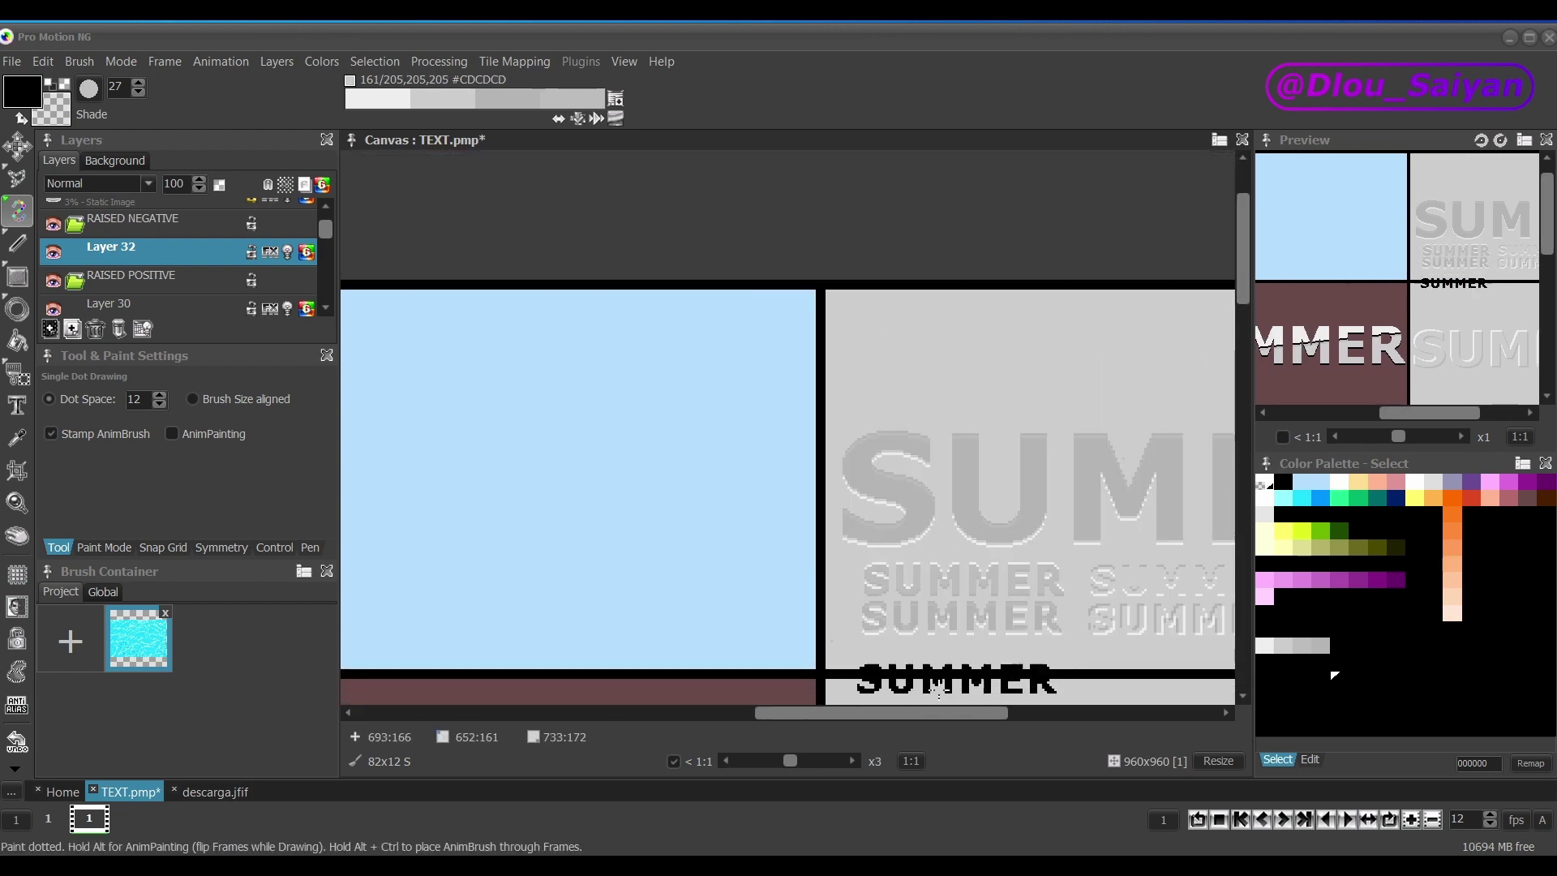
pyautogui.moveTo(880, 713); pyautogui.dragTo(955, 714)
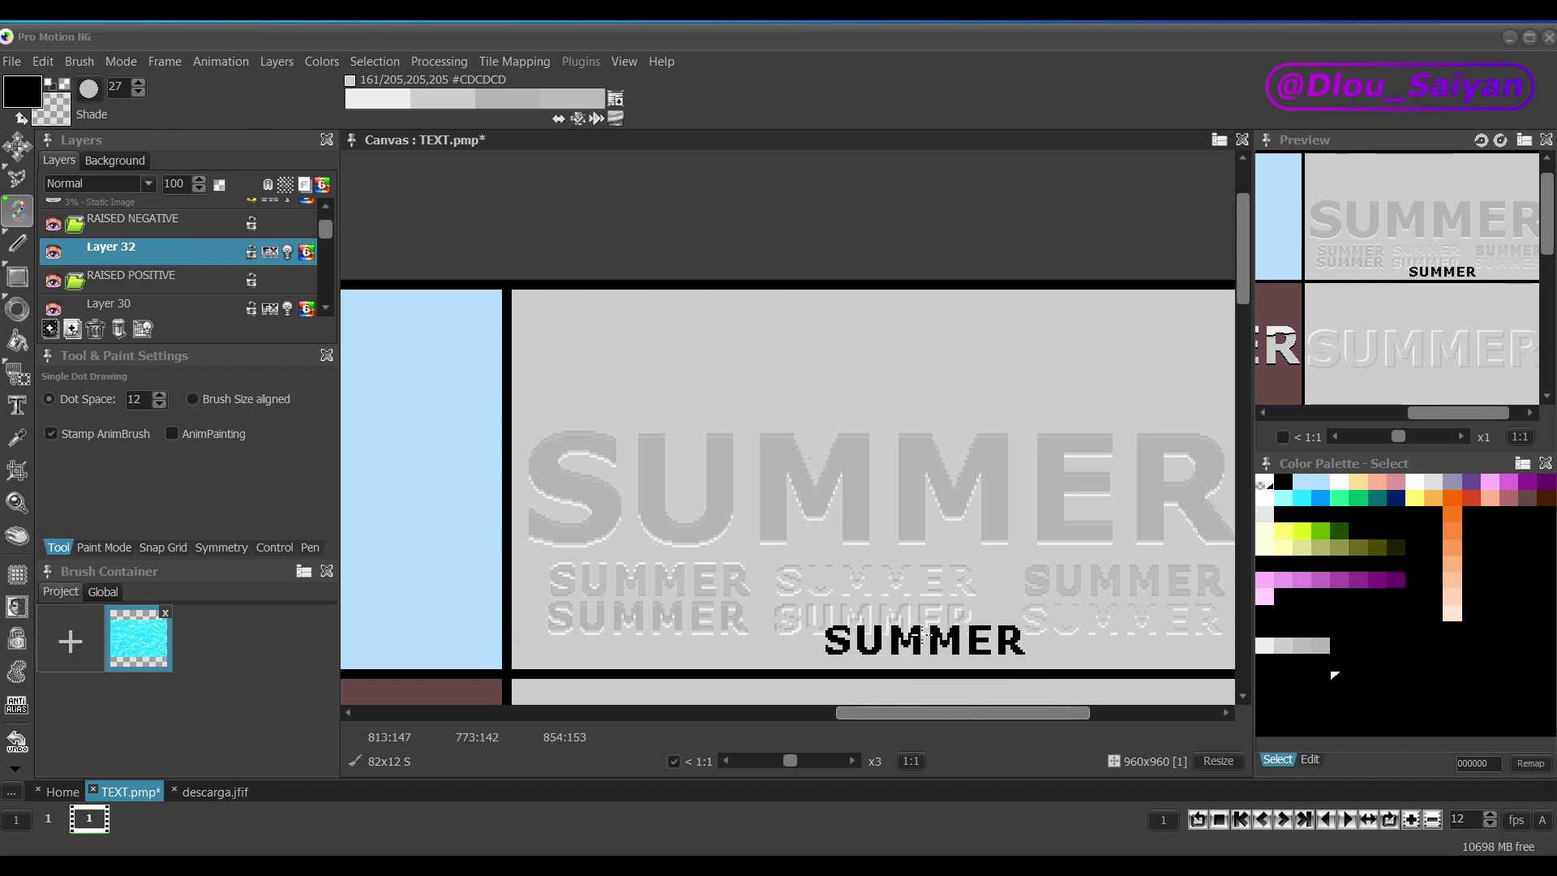